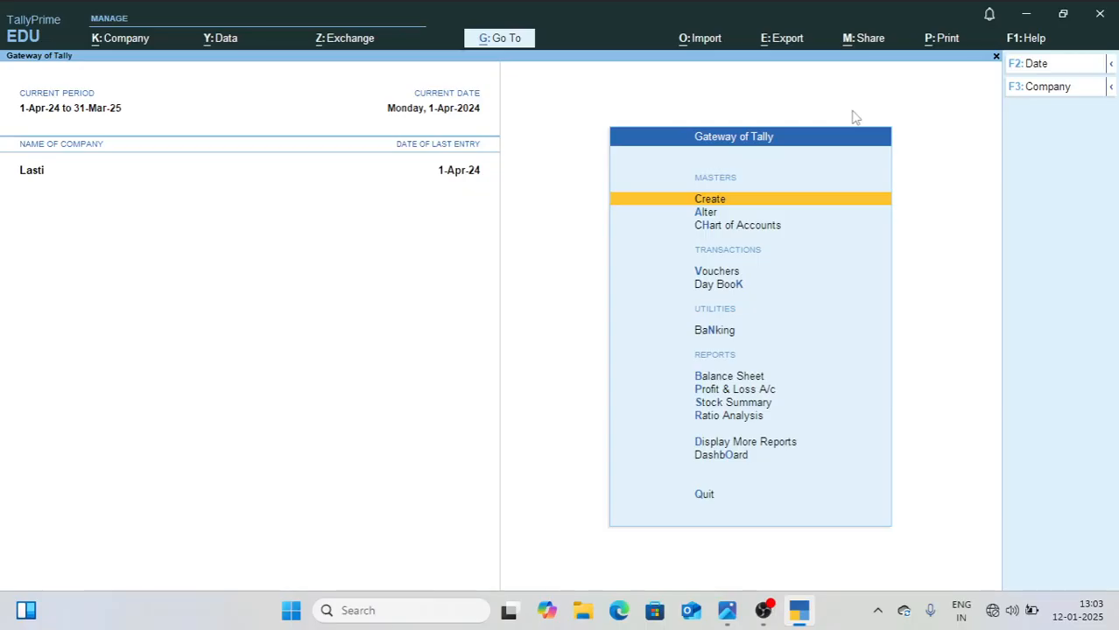
Step: Start creating a new company and name it VK Computer Solution - 5, keeping the same mailing name
{"action": "key", "text": "F3"}
{"action": "key", "text": "Up"}
{"action": "key", "text": "Up"}
{"action": "key", "text": "Up"}
{"action": "key", "text": "Up"}
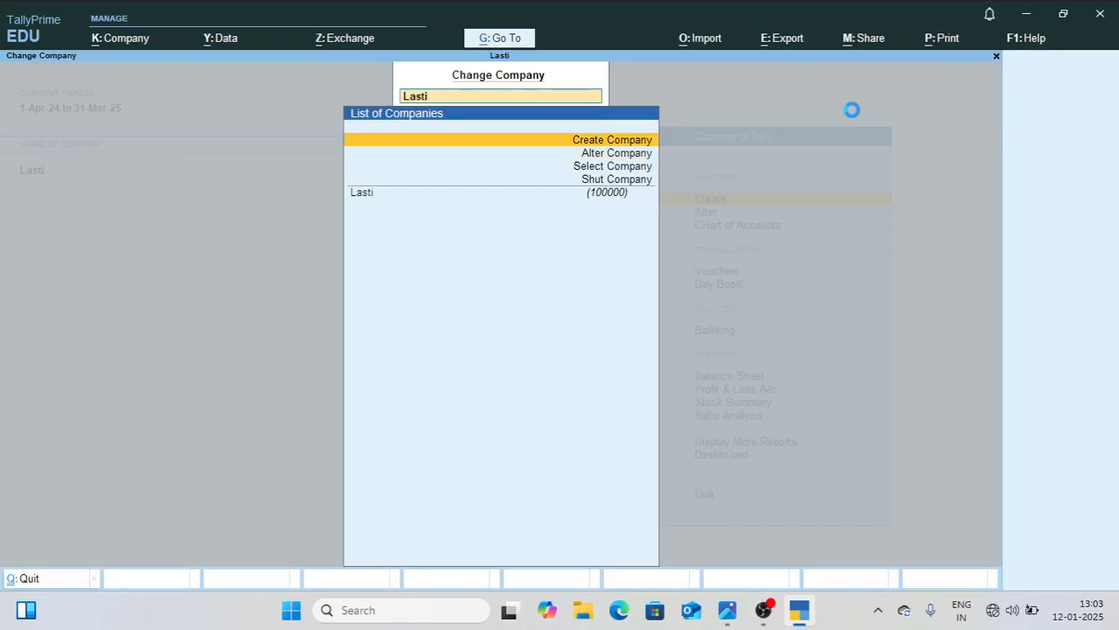
{"action": "key", "text": "Return"}
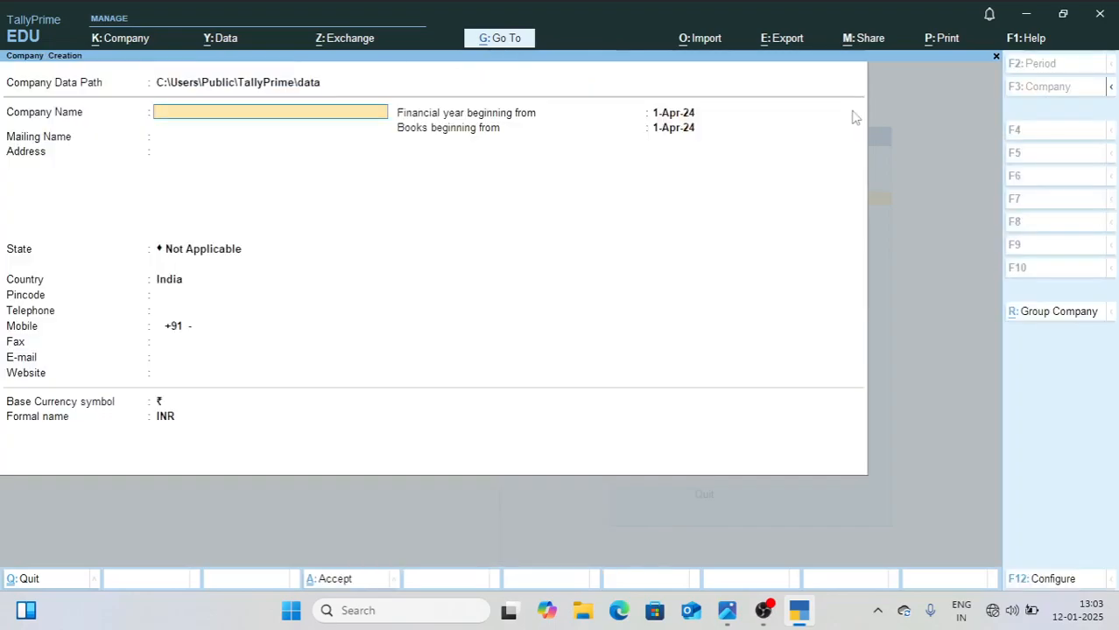
{"action": "type", "text": "VK Computer Solution"}
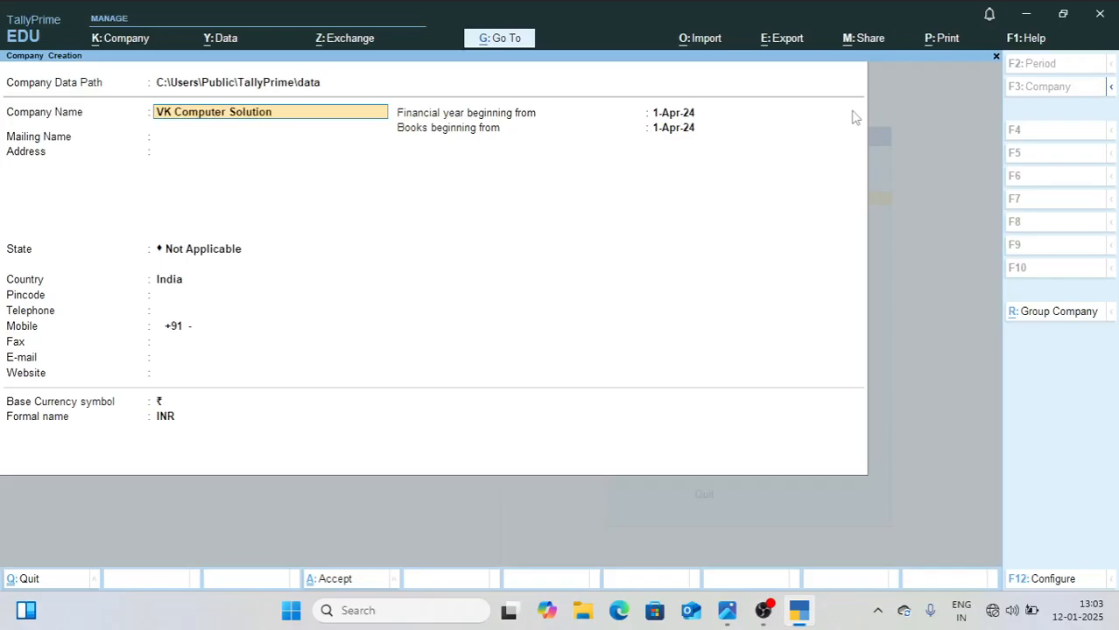
{"action": "type", "text": " - 5"}
{"action": "key", "text": "Return"}
{"action": "key", "text": "Return"}
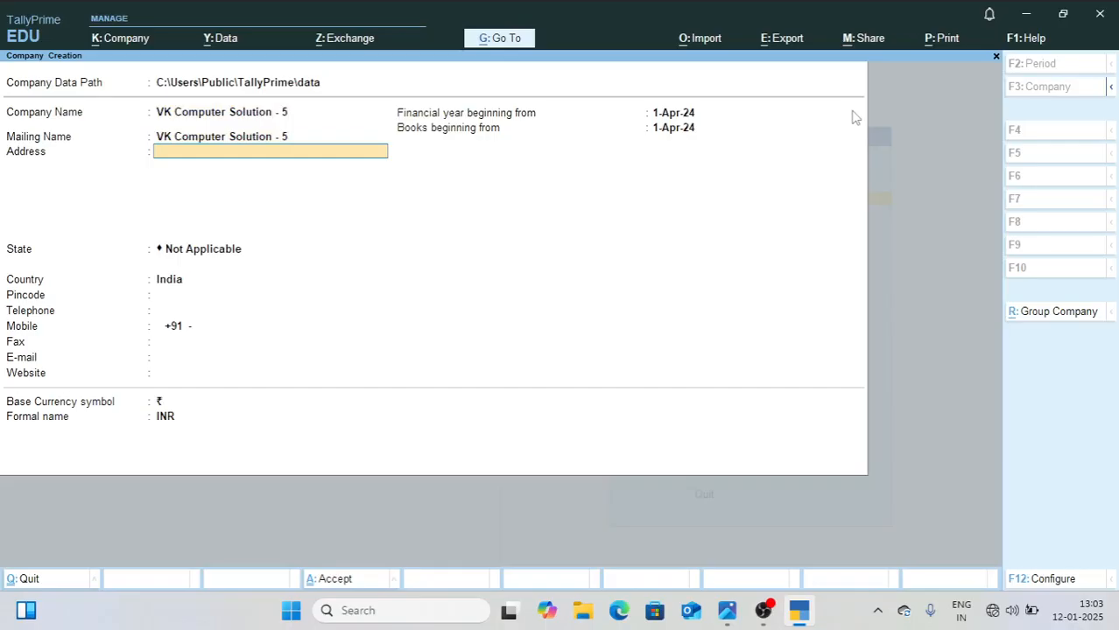
Step: Leave the company's address blank, set its state to Uttar Pradesh, and enter the postal code
{"action": "key", "text": "Return"}
{"action": "type", "text": "ut"}
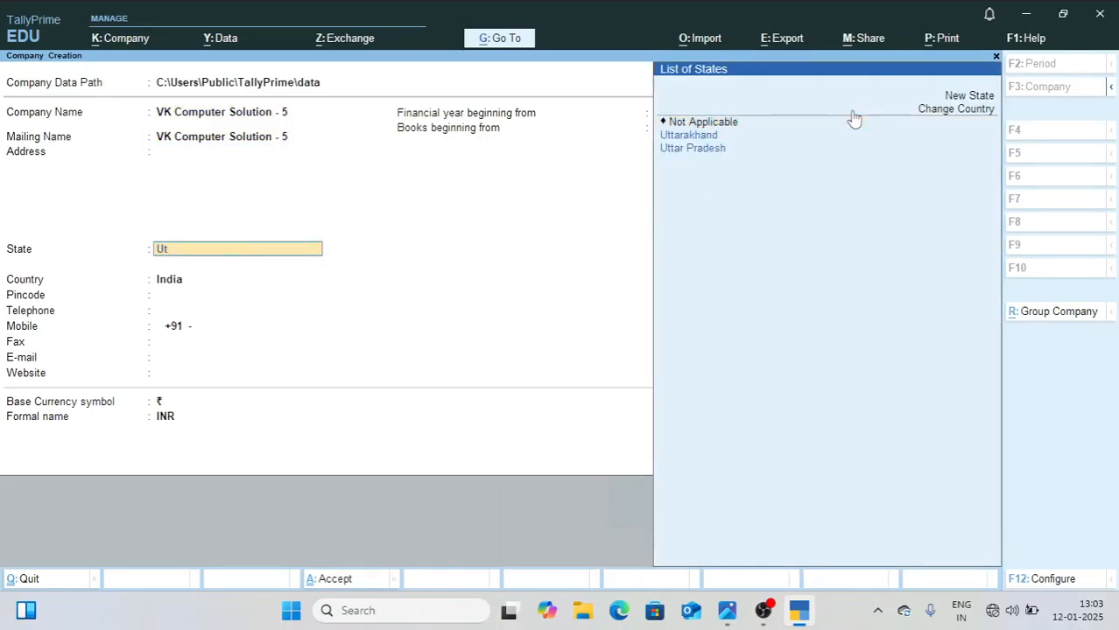
{"action": "key", "text": "Down"}
{"action": "key", "text": "Return"}
{"action": "type", "text": "203201"}
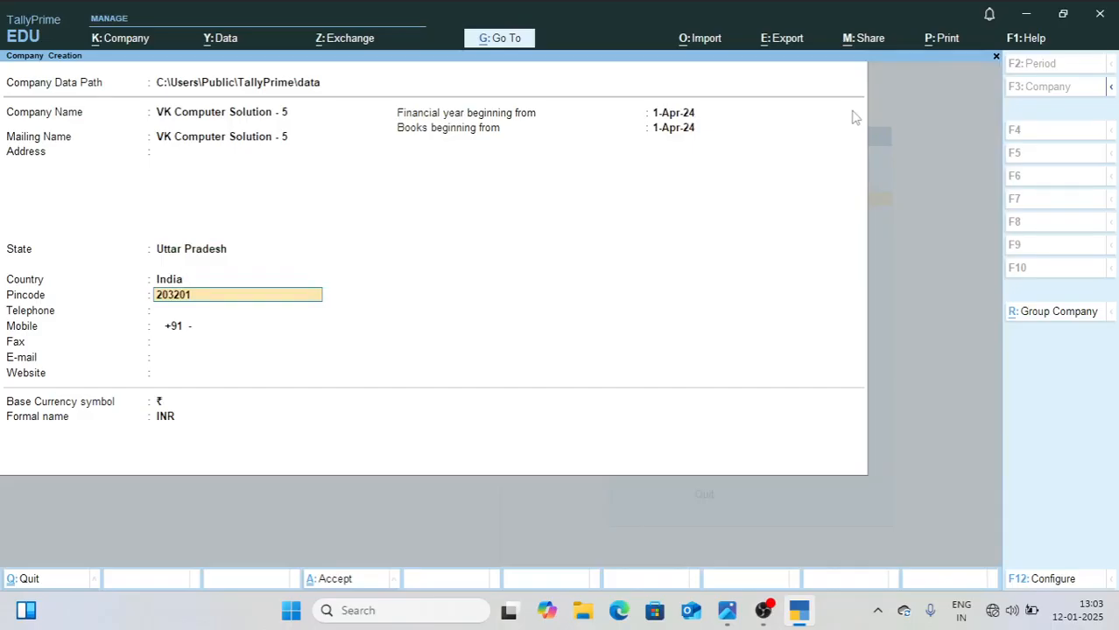
{"action": "key", "text": "Return"}
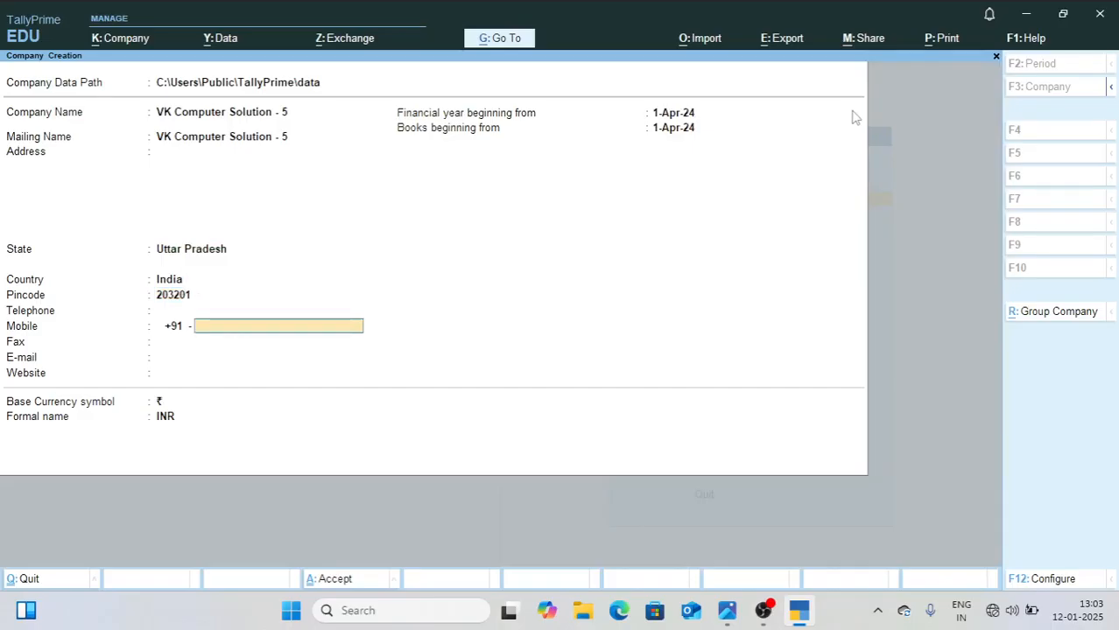
{"action": "key", "text": "Return"}
{"action": "key", "text": "Return"}
{"action": "type", "text": "www.lbs"}
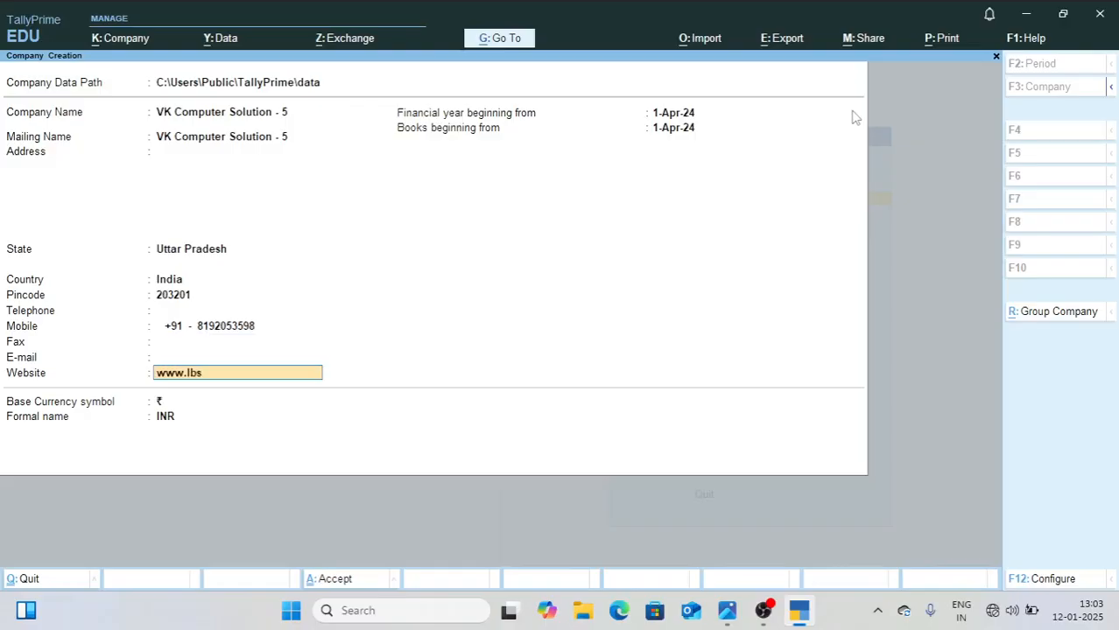
{"action": "type", "text": "ti.org"}
{"action": "key", "text": "Return"}
Step: Keep the 1-Apr-24 start dates and the ₹ INR base currency, and accept the company creation
{"action": "key", "text": "Return"}
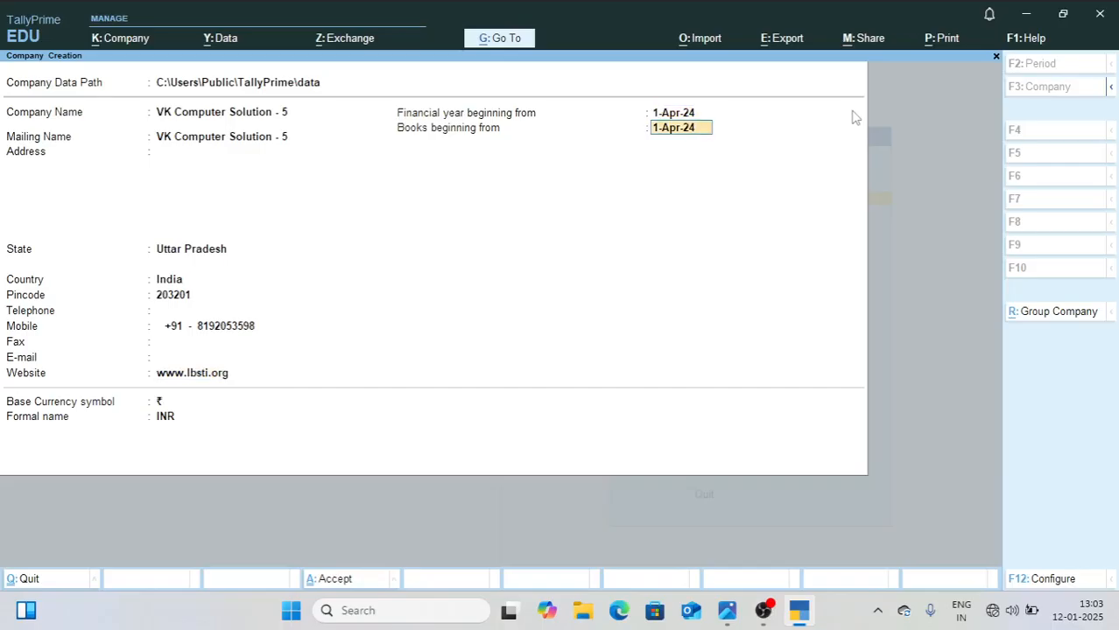
{"action": "key", "text": "Return"}
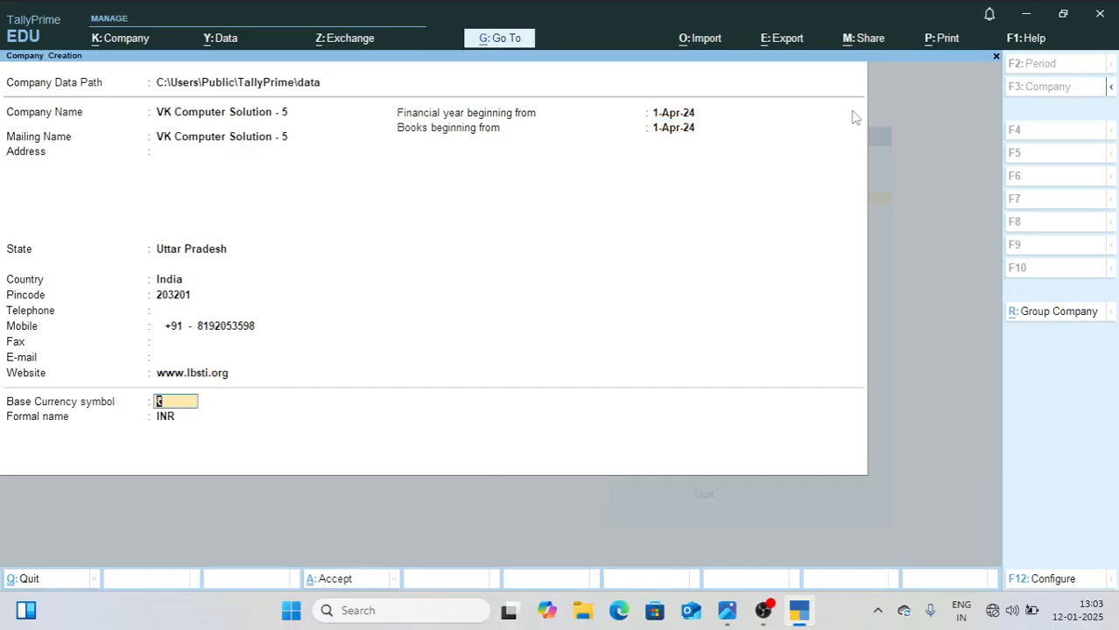
{"action": "key", "text": "Return"}
{"action": "key", "text": "Return"}
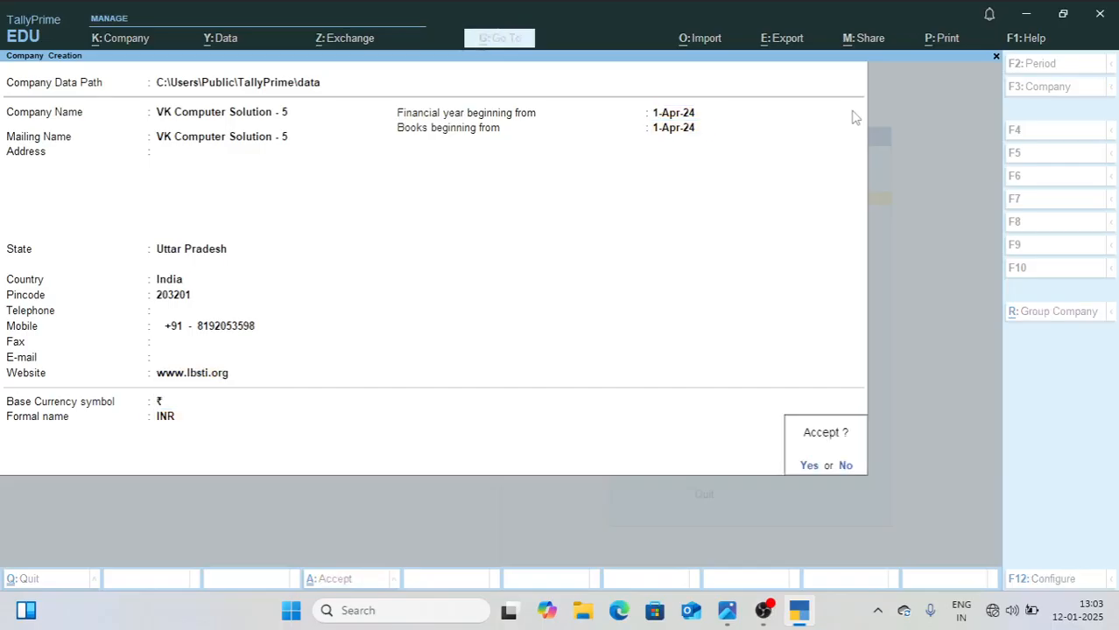
{"action": "key", "text": "Return"}
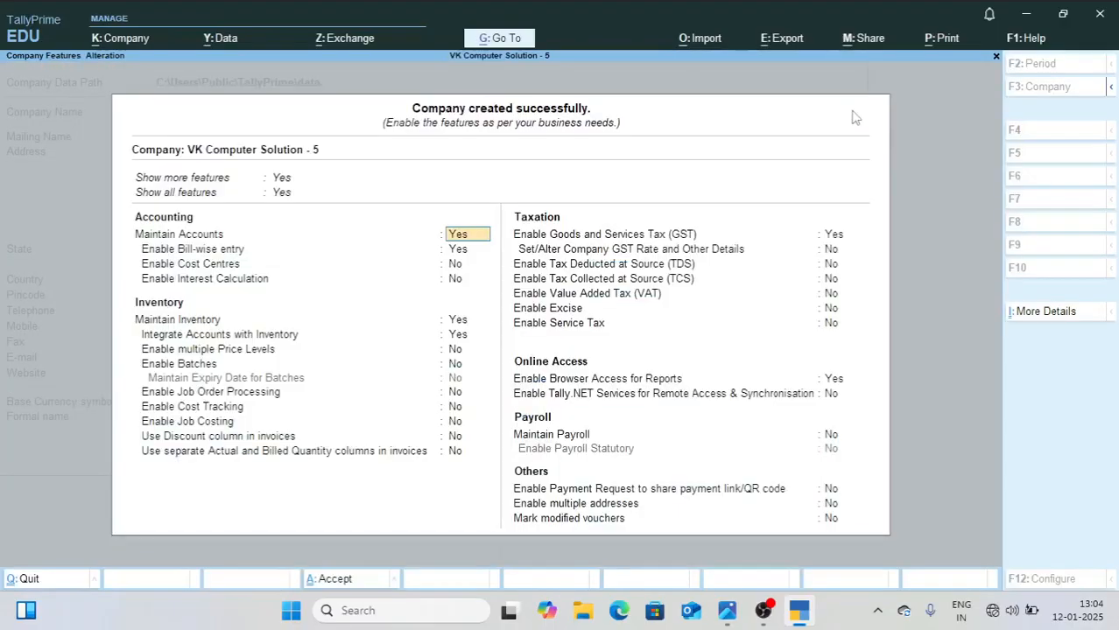
Step: Set Maintain Inventory and Enable Goods and Services Tax (GST) to No in the company features
{"action": "key", "text": "Return"}
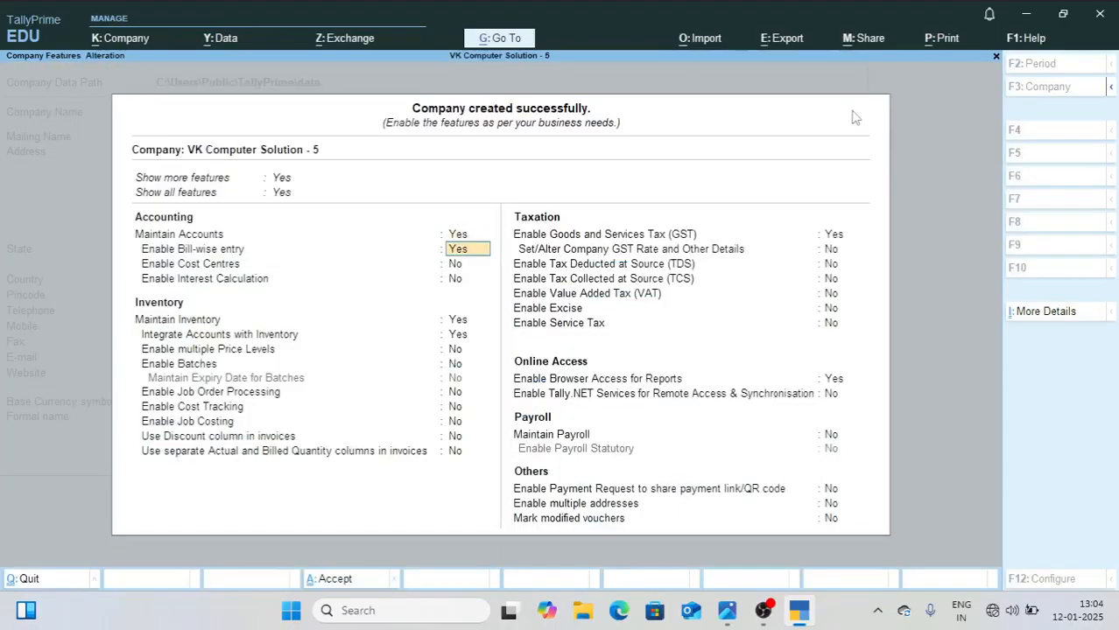
{"action": "key", "text": "Return"}
{"action": "key", "text": "Return"}
{"action": "key", "text": "Return"}
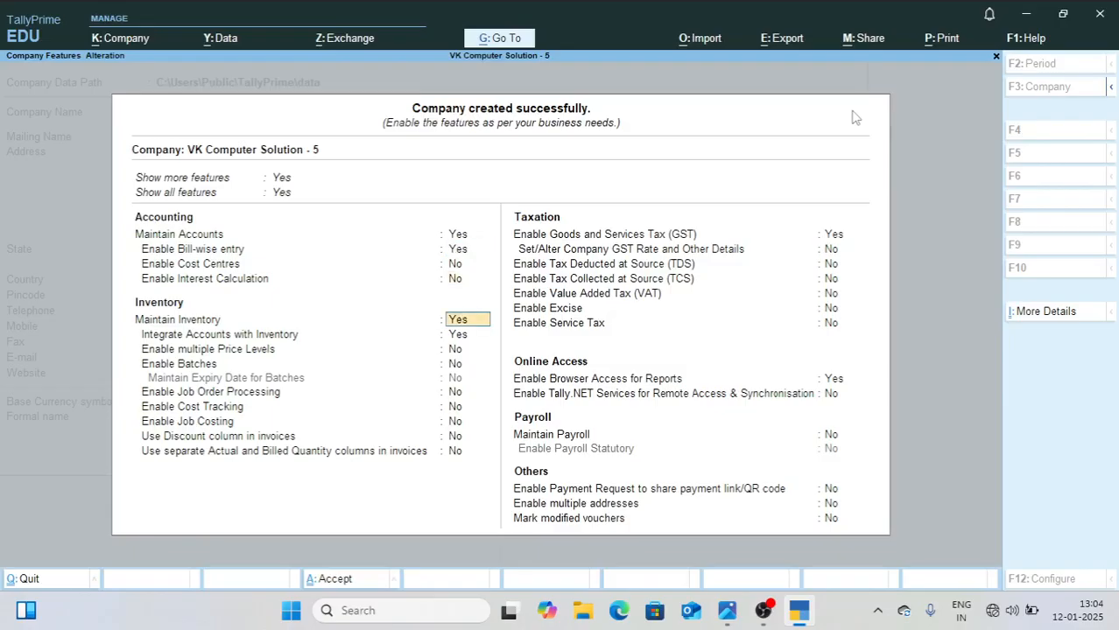
{"action": "type", "text": "n"}
{"action": "key", "text": "Return"}
{"action": "type", "text": "n"}
{"action": "key", "text": "Return"}
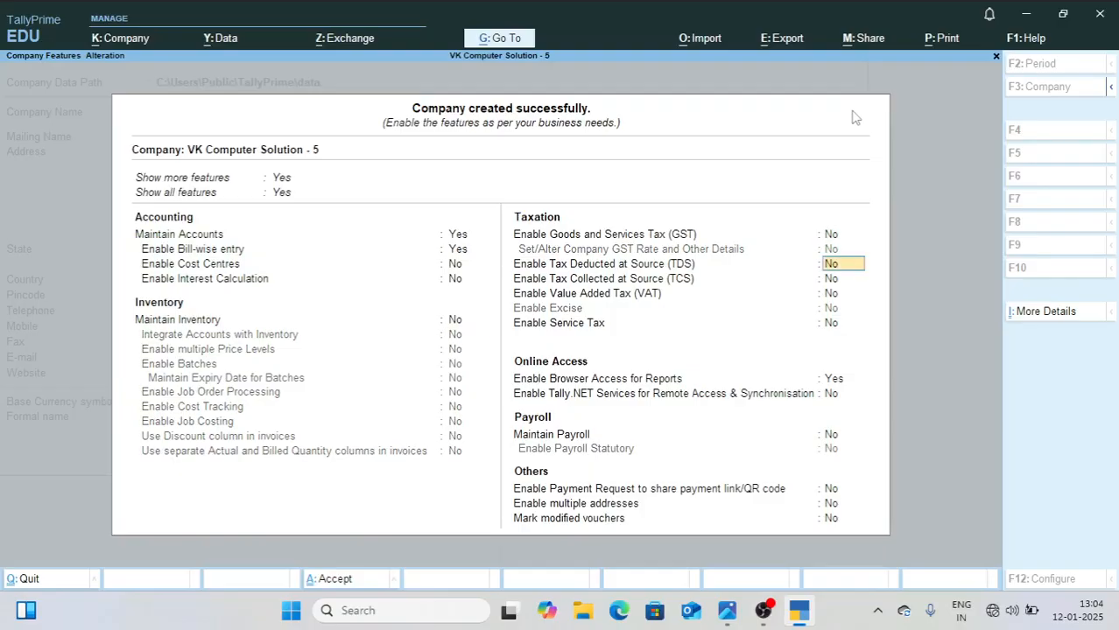
Step: Set Enable Browser Access for Reports to No and save the company features
{"action": "key", "text": "Return"}
{"action": "key", "text": "Return"}
{"action": "key", "text": "Return"}
{"action": "key", "text": "Return"}
{"action": "type", "text": "n"}
{"action": "key", "text": "Return"}
{"action": "key", "text": "Return"}
{"action": "key", "text": "Return"}
{"action": "key", "text": "Return"}
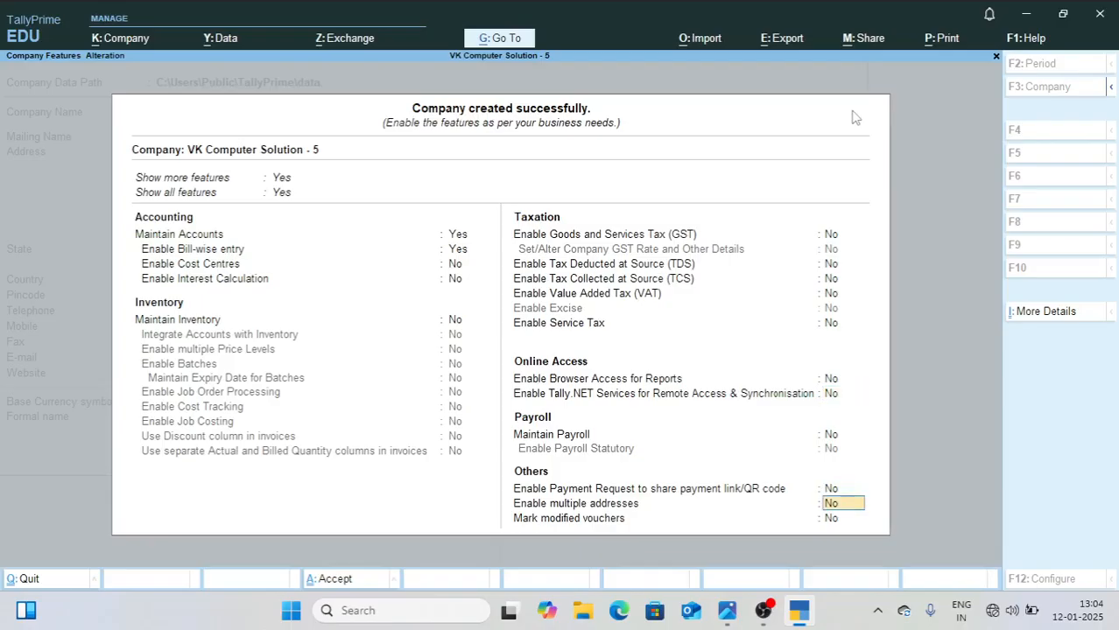
{"action": "key", "text": "ctrl+a"}
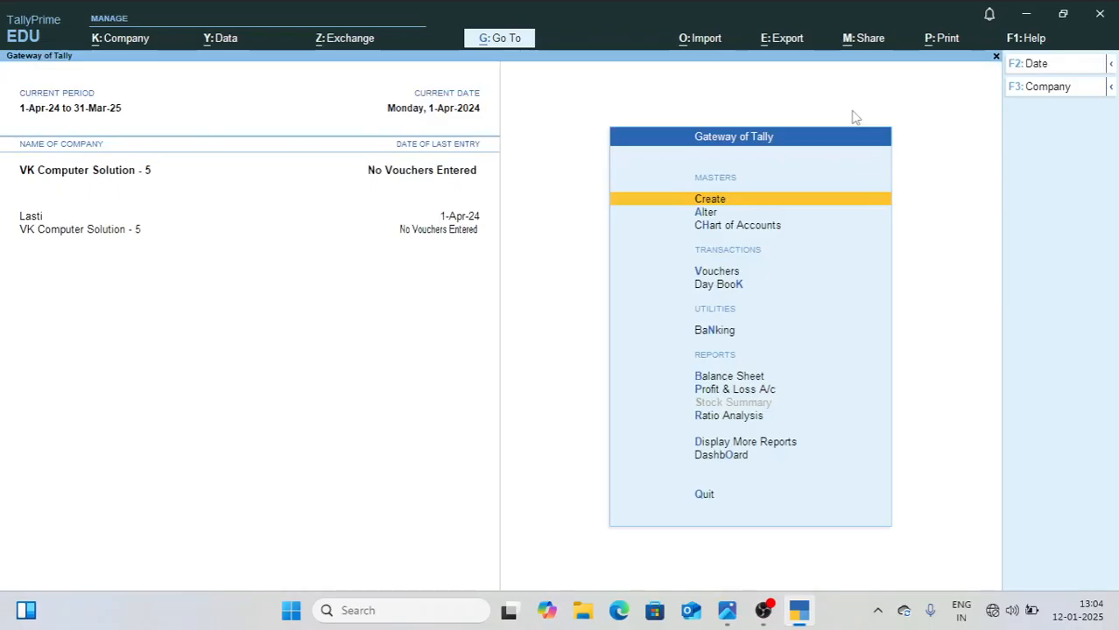
Step: Check the entry list in 1.jpg and record in TallyPrime a 1-Apr-24 receipt of 150000 from a new Capital Ac ledger under Capital Account
{"action": "key", "text": "alt+Tab"}
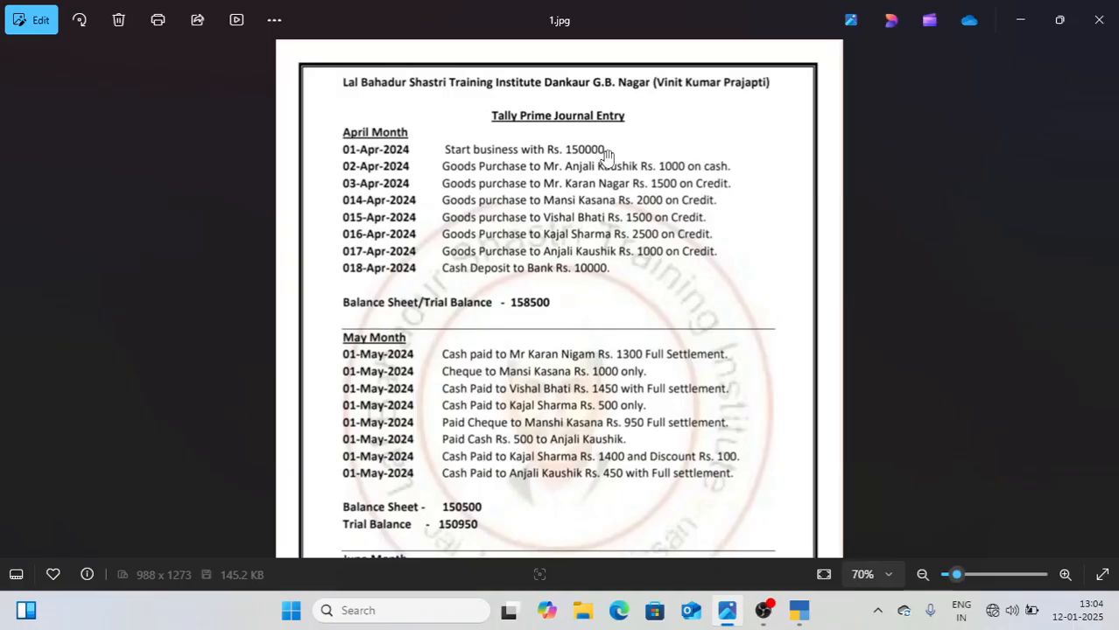
{"action": "left_click", "coordinate": [800, 615]}
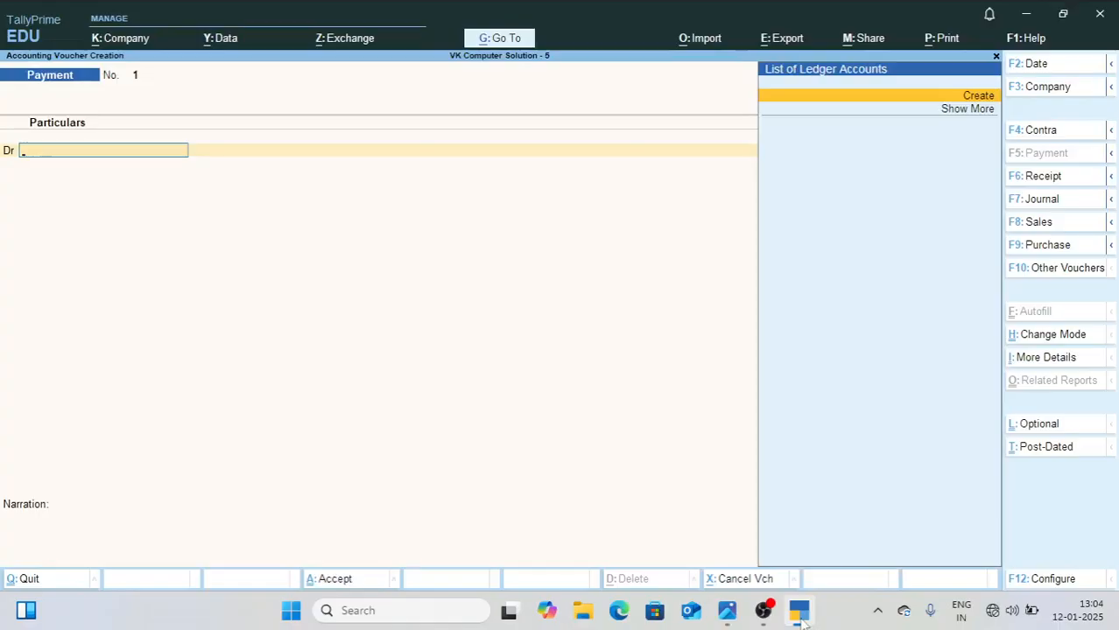
{"action": "key", "text": "F2"}
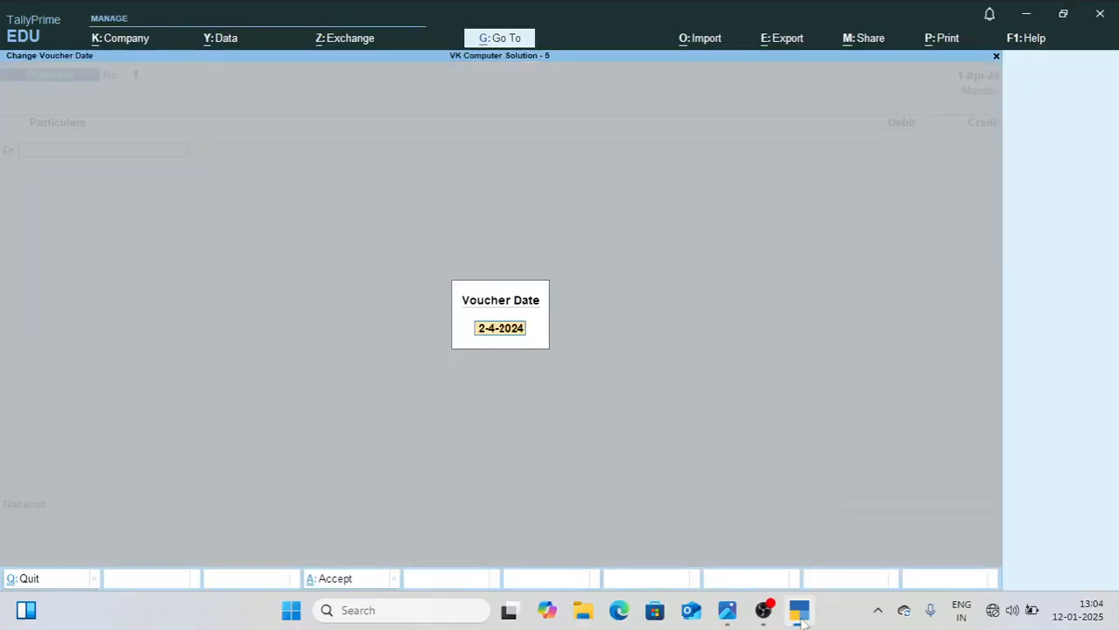
{"action": "key", "text": "Return"}
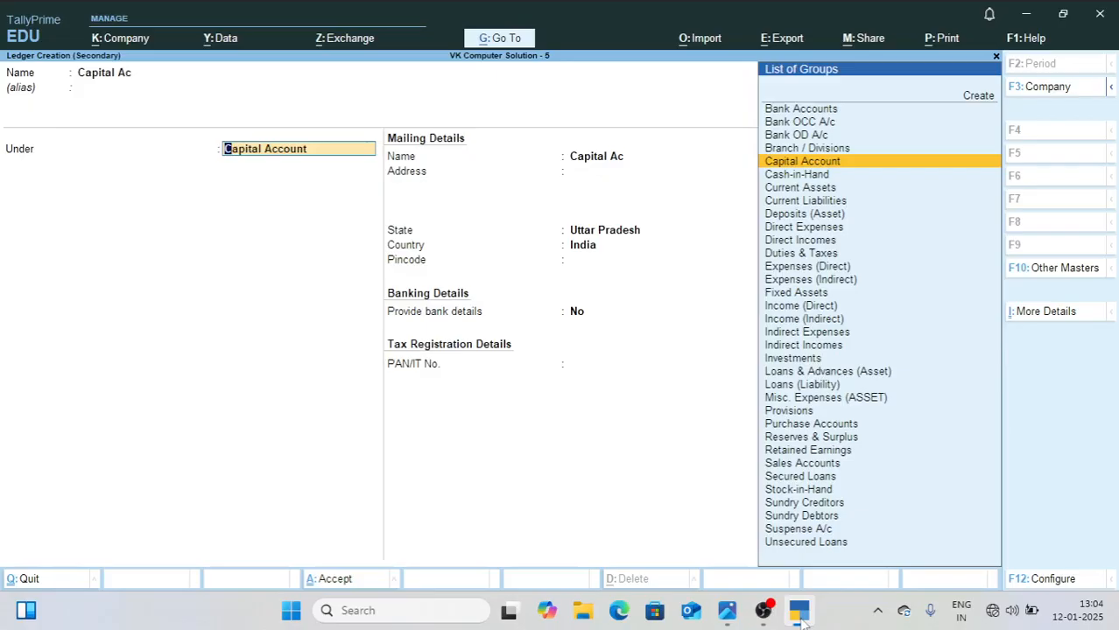
{"action": "key", "text": "ctrl+a"}
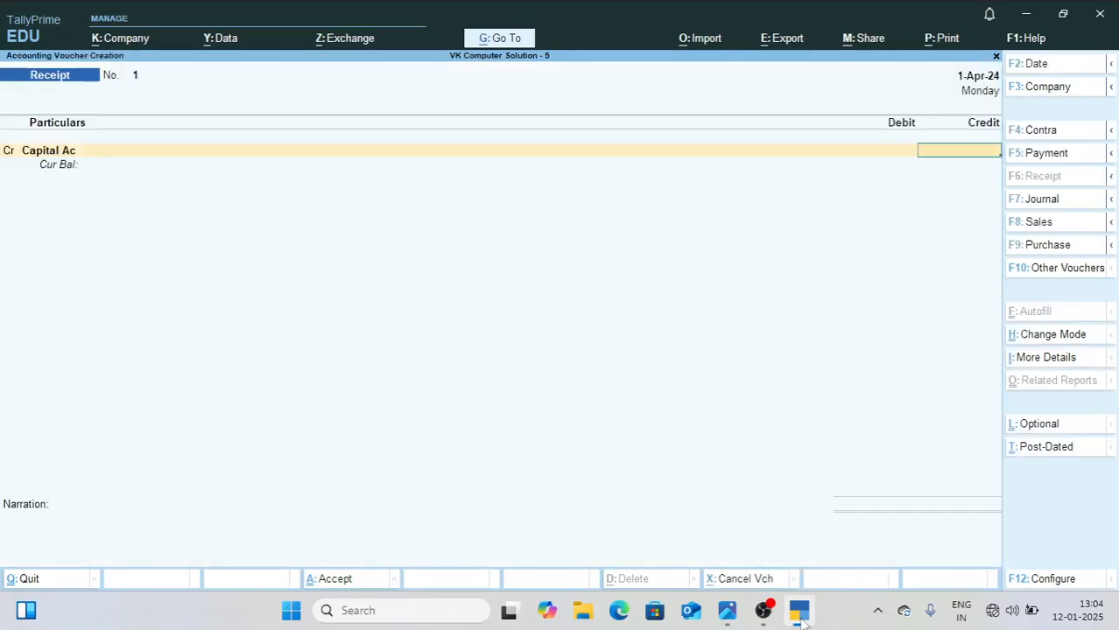
{"action": "type", "text": "150000"}
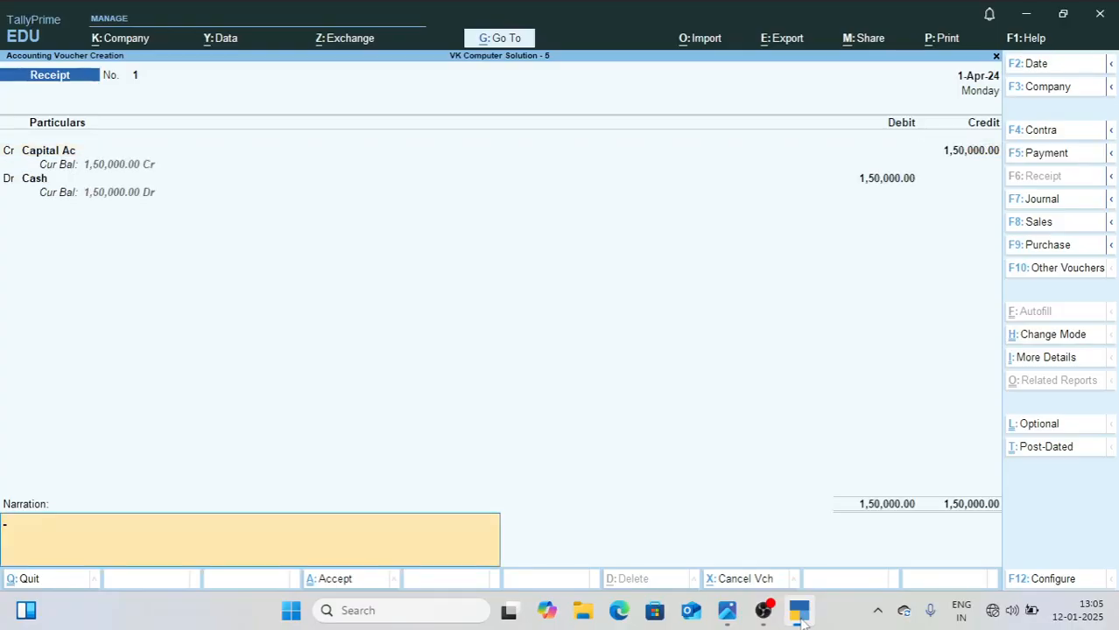
{"action": "key", "text": "Return"}
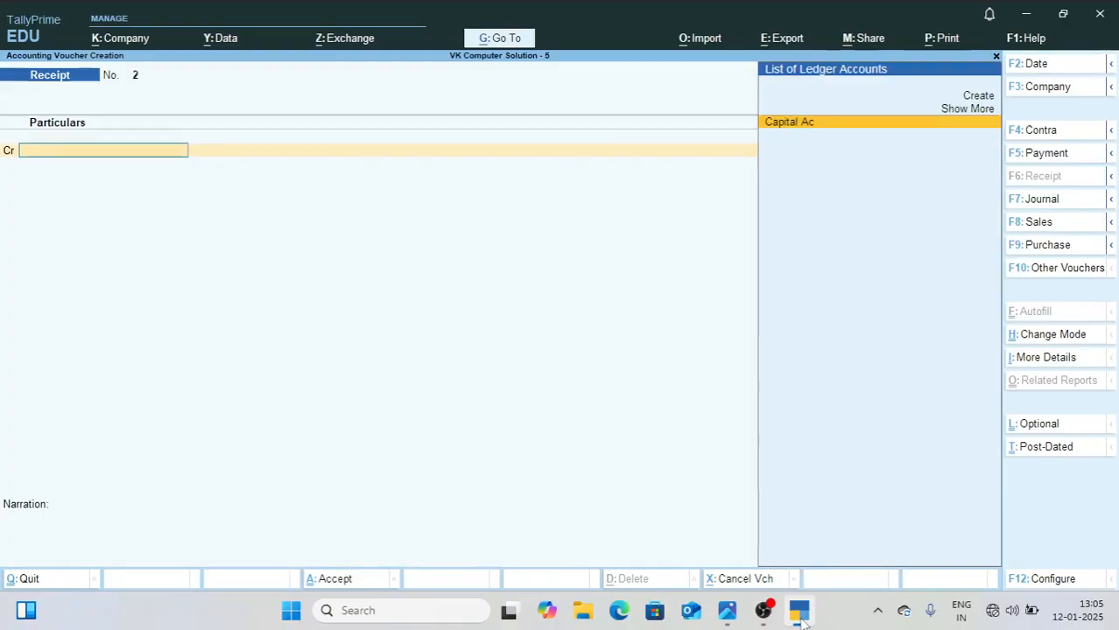
Step: Check the 02-Apr-2024 goods purchase in 1.jpg and set a new TallyPrime purchase voucher to Accounting Invoice mode
{"action": "left_click", "coordinate": [800, 616]}
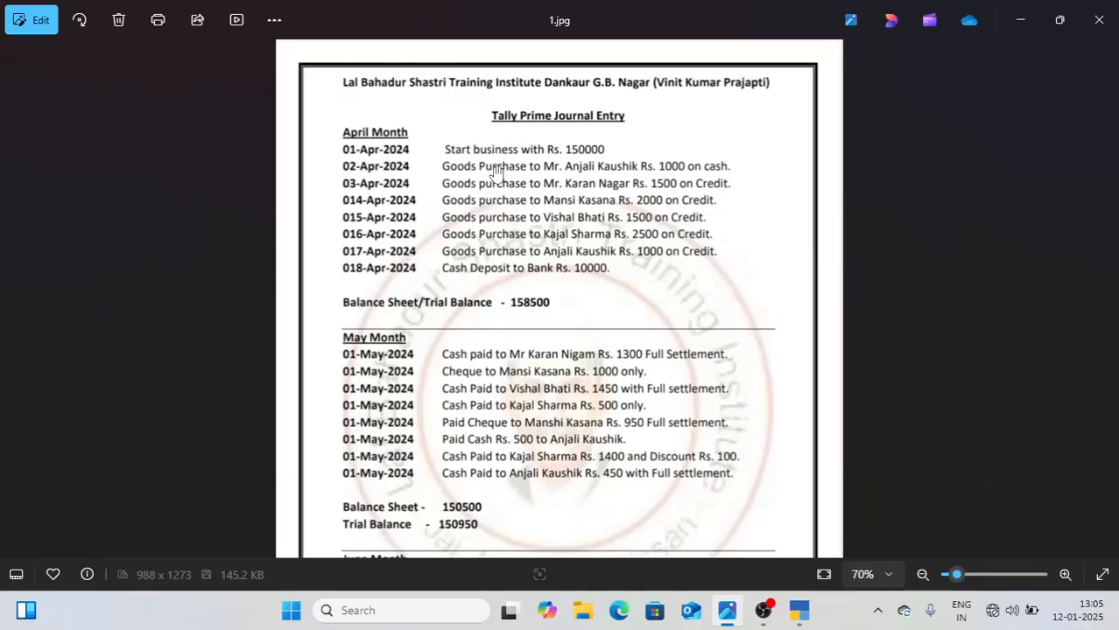
{"action": "key", "text": "alt+Tab"}
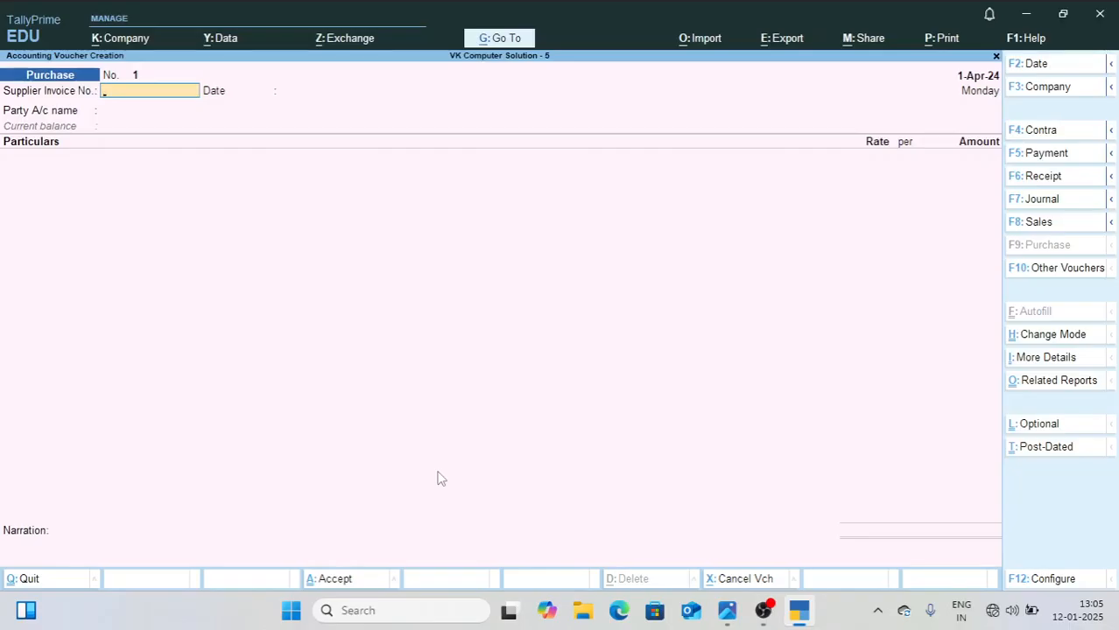
{"action": "key", "text": "ctrl+h"}
{"action": "key", "text": "Down"}
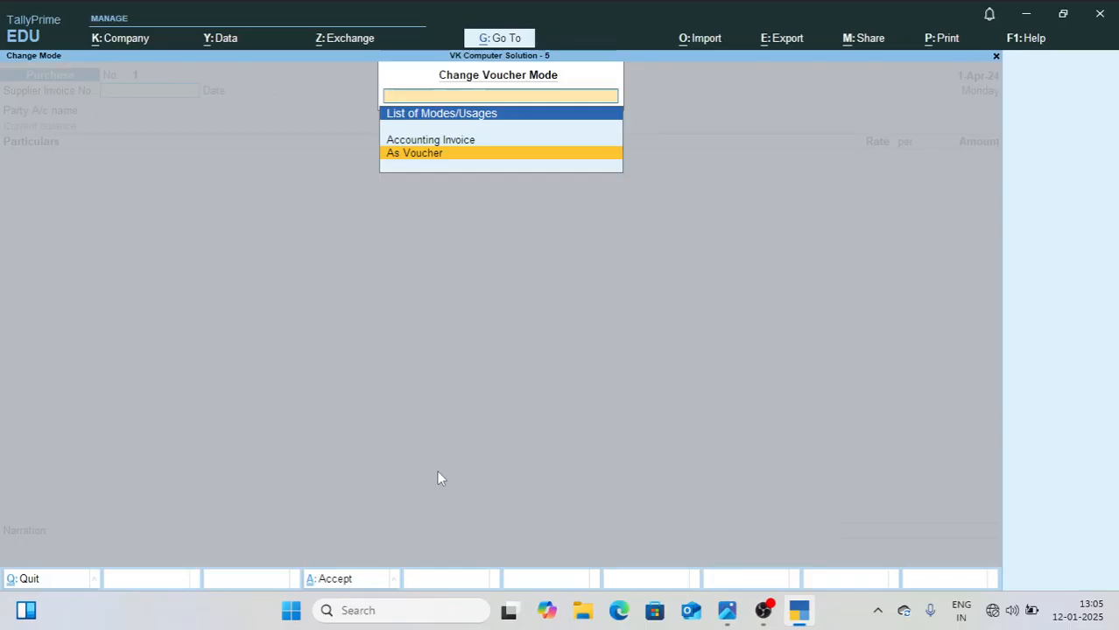
{"action": "key", "text": "Up"}
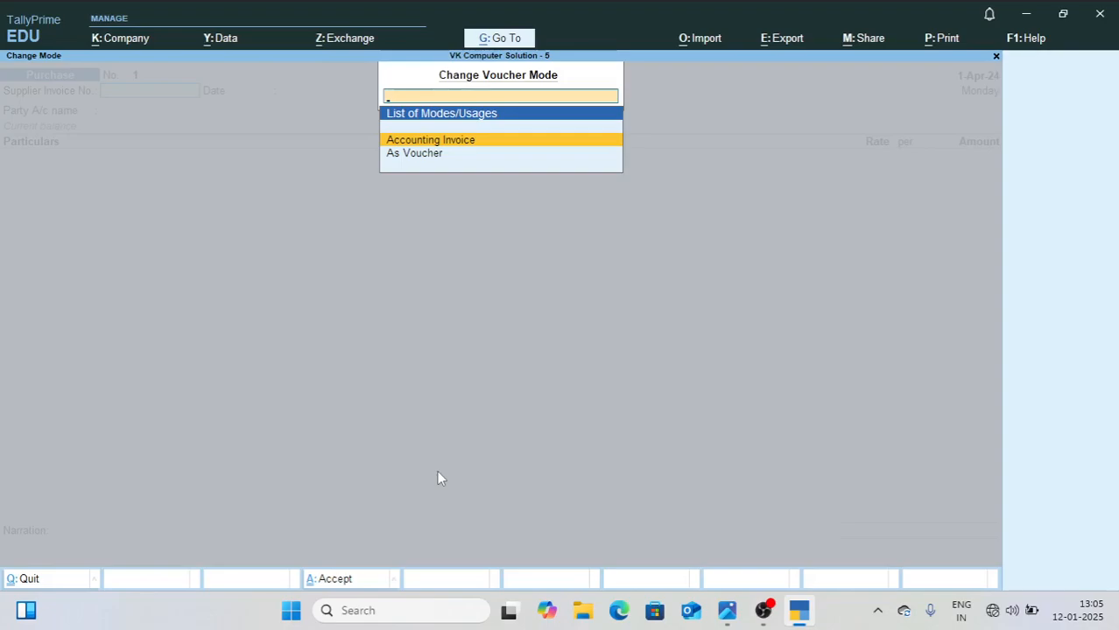
{"action": "key", "text": "Return"}
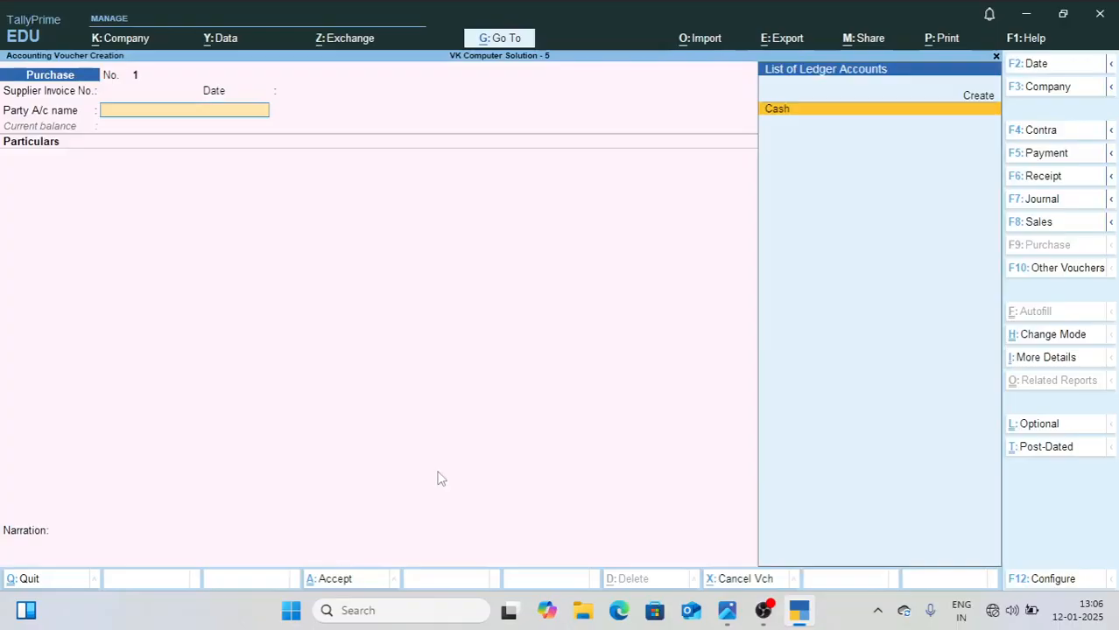
Step: Select Cash as the purchase voucher's party account and enter the supplier's name as a new party
{"action": "key", "text": "Return"}
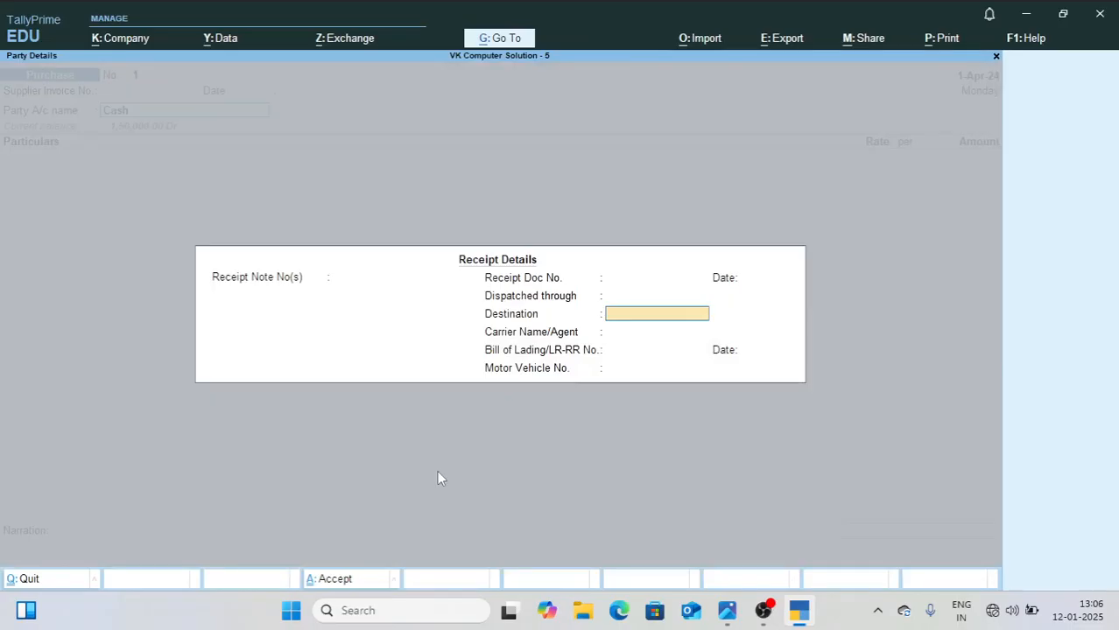
{"action": "key", "text": "Return"}
{"action": "key", "text": "Return"}
{"action": "key", "text": "Return"}
{"action": "key", "text": "Return"}
{"action": "key", "text": "Return"}
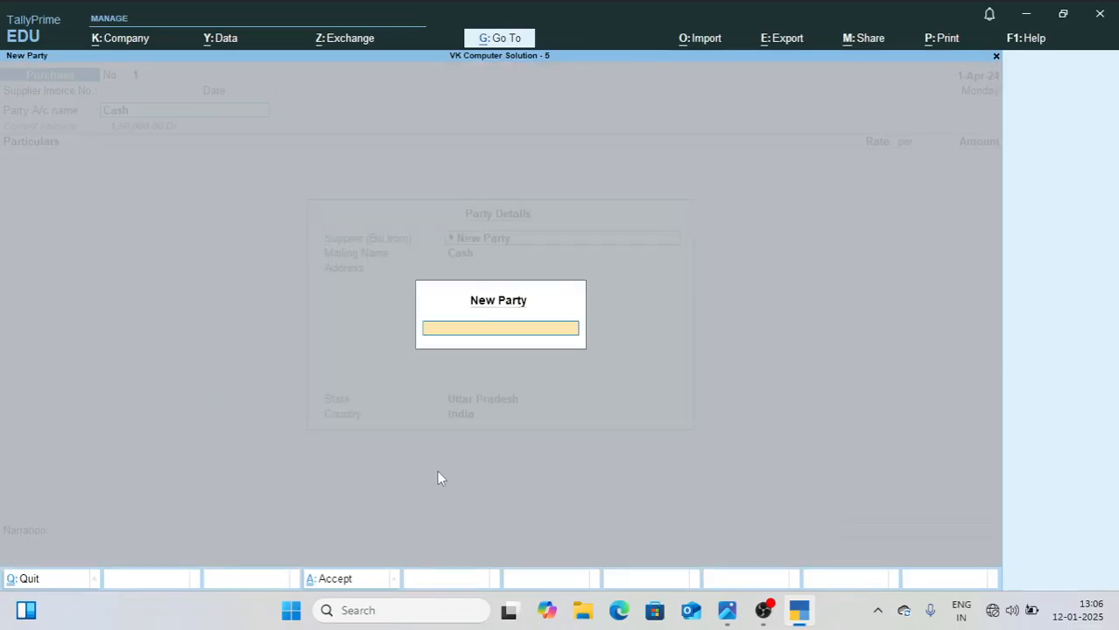
{"action": "key", "text": "ctrl+a"}
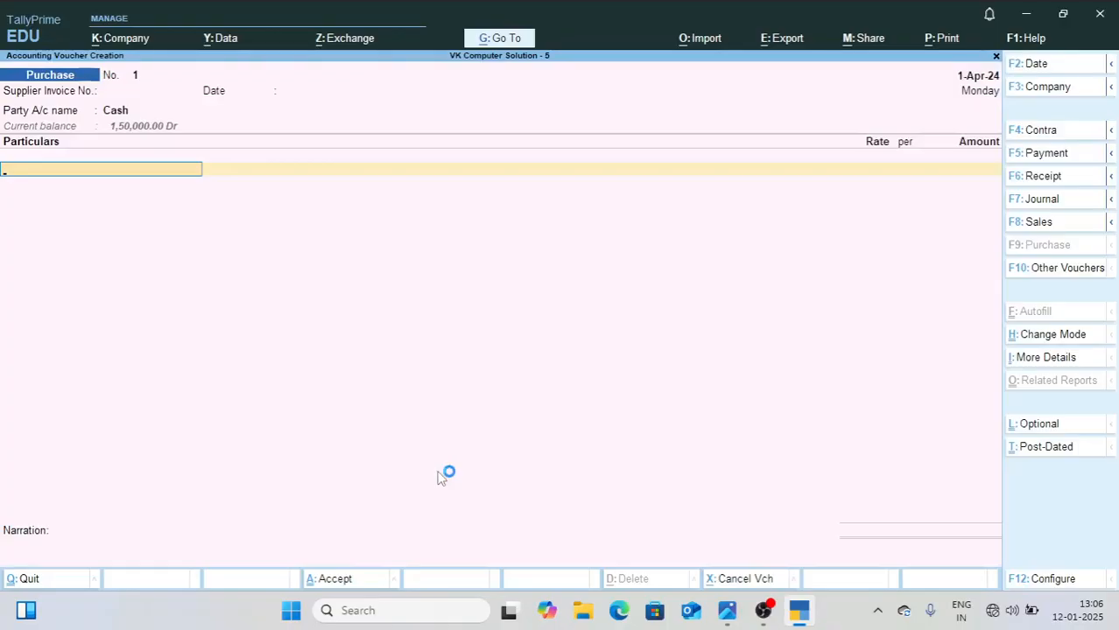
Step: Create a Purchase Ax ledger under Purchase Accounts and save the cash purchase voucher with an amount of 1000
{"action": "key", "text": "alt+c"}
{"action": "type", "text": "Purch"}
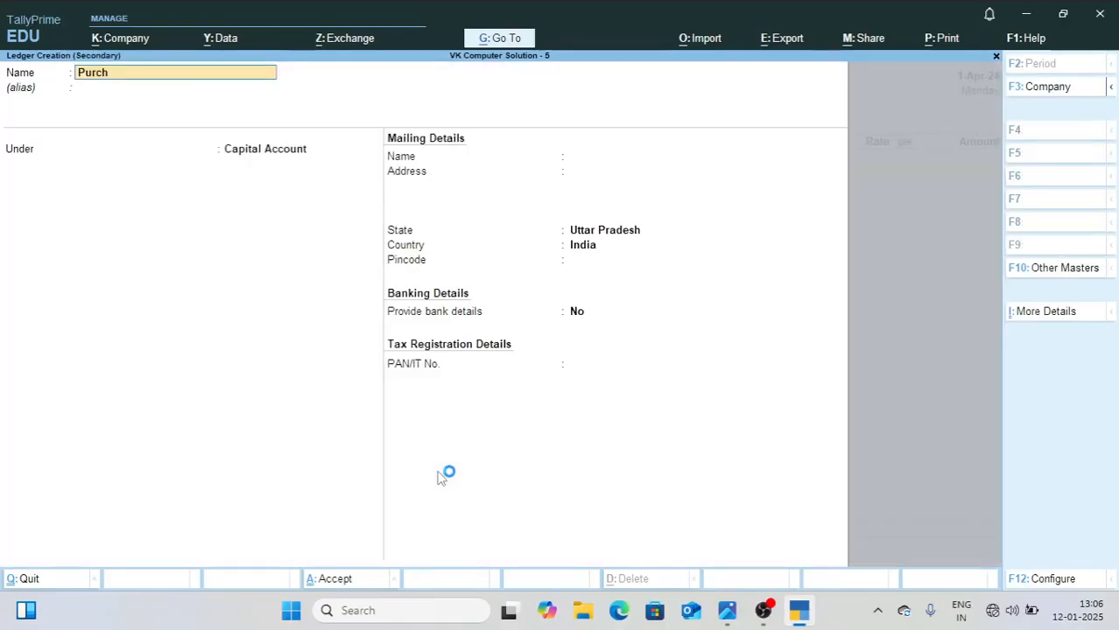
{"action": "type", "text": "ase Ax"}
{"action": "key", "text": "Return"}
{"action": "key", "text": "Return"}
{"action": "key", "text": "Return"}
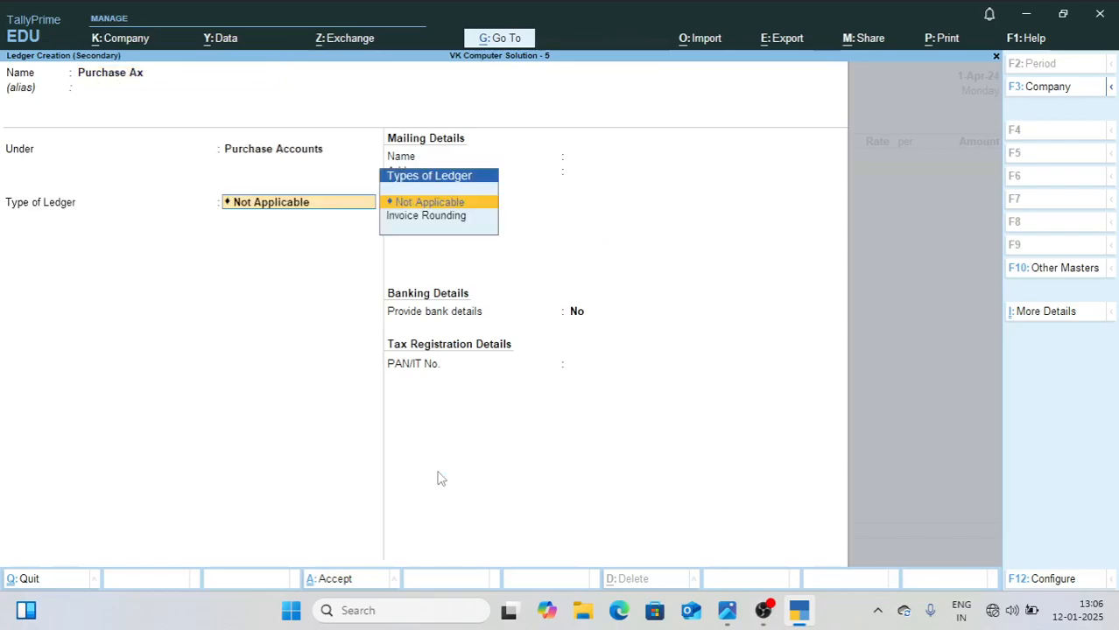
{"action": "key", "text": "ctrl+a"}
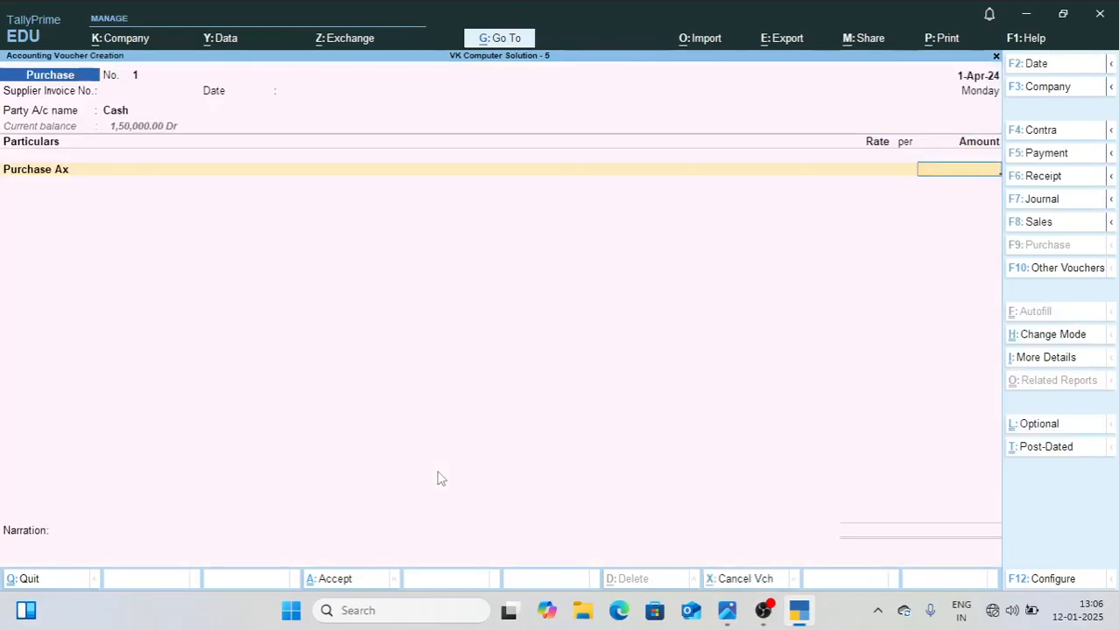
{"action": "type", "text": "1000"}
{"action": "key", "text": "ctrl+a"}
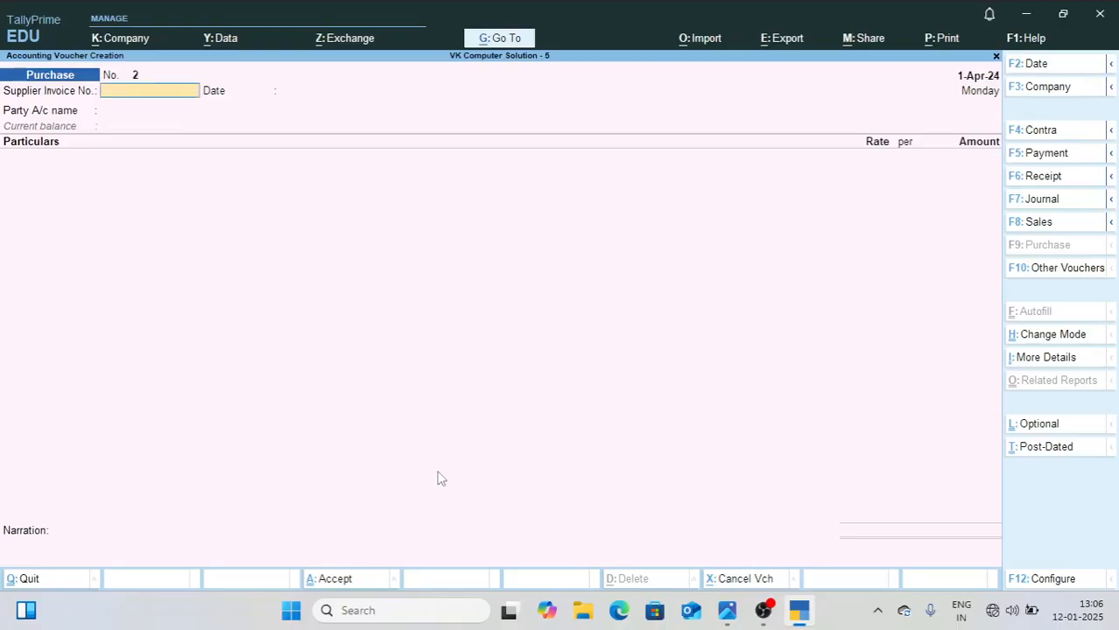
Step: Check the 03-Apr-2024 credit purchase in 1.jpg and switch the TallyPrime purchase voucher to As Voucher mode
{"action": "left_click", "coordinate": [723, 619]}
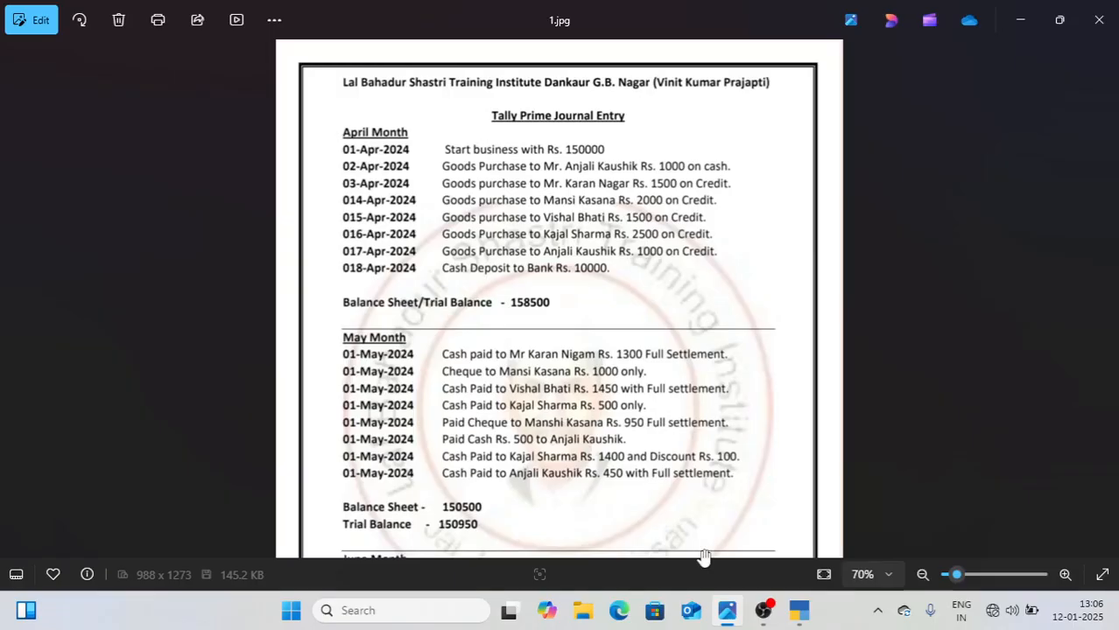
{"action": "left_click", "coordinate": [798, 613]}
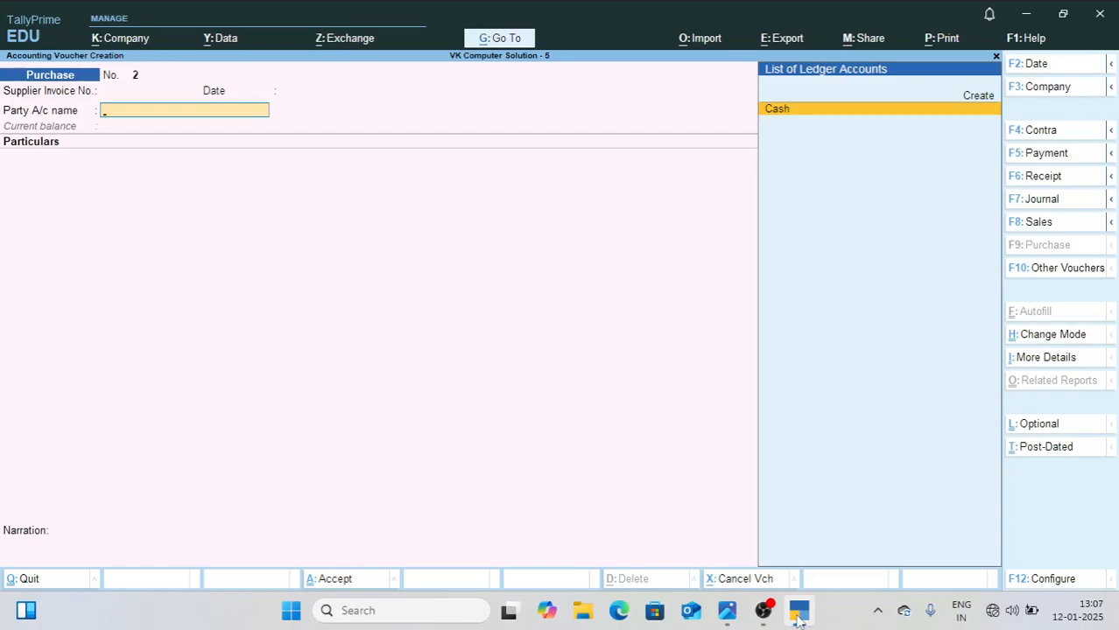
{"action": "key", "text": "ctrl+h"}
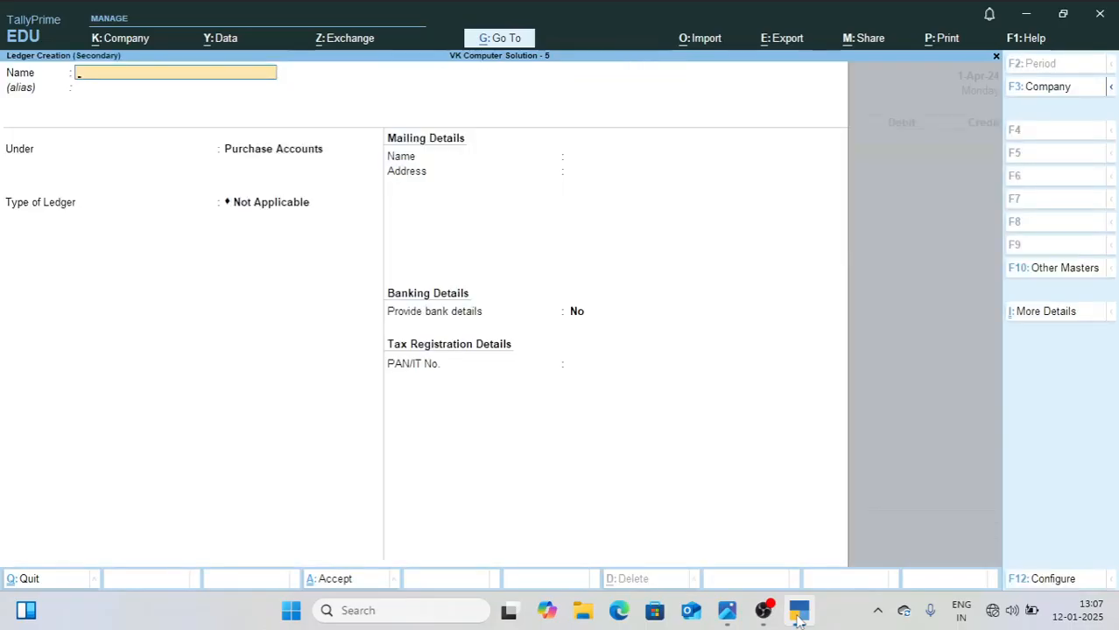
Step: Create a ledger with the credit supplier's full name and use it as the voucher's credit account
{"action": "key", "text": "ctrl+a"}
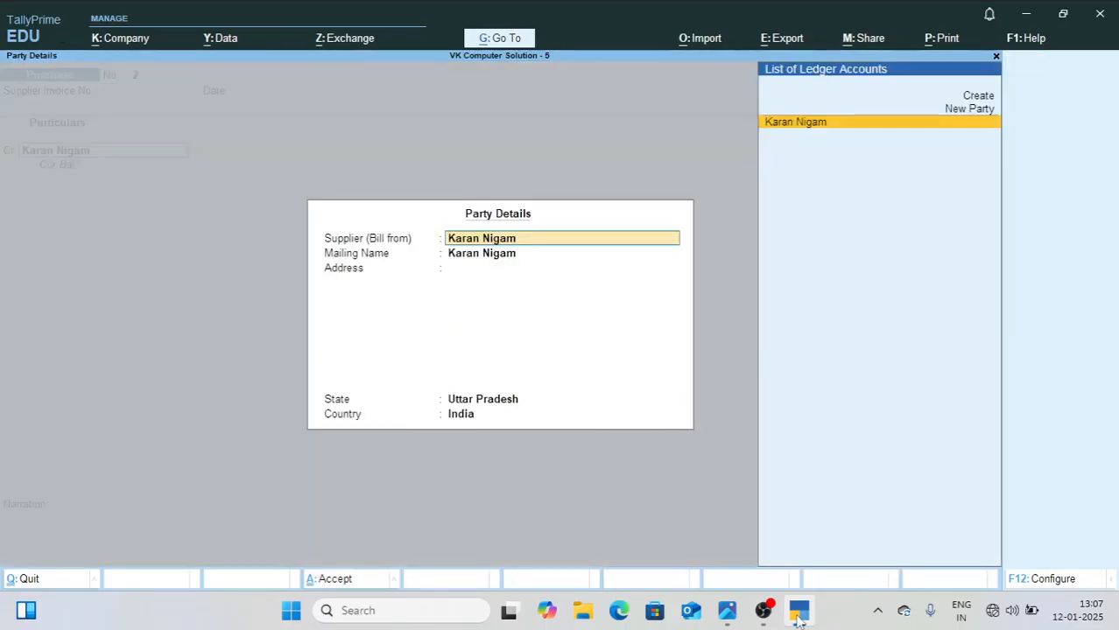
Step: Credit the supplier 1500 as a New Ref with 2 credit days, debit Purchase Ax, and save the voucher
{"action": "key", "text": "ctrl+a"}
{"action": "type", "text": "1,5"}
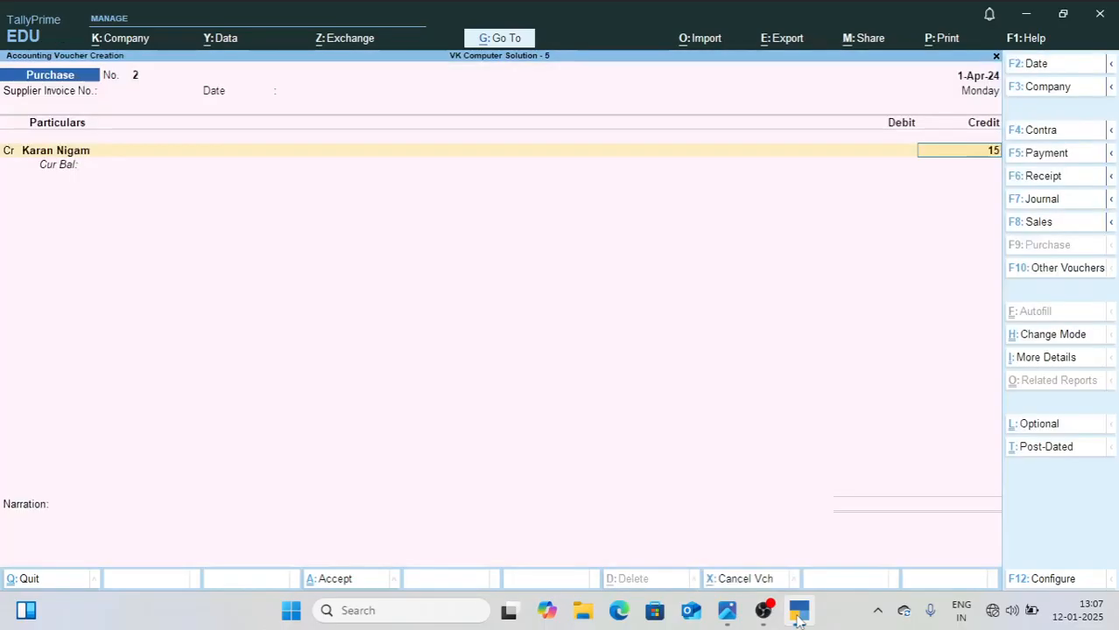
{"action": "type", "text": "00"}
{"action": "key", "text": "Return"}
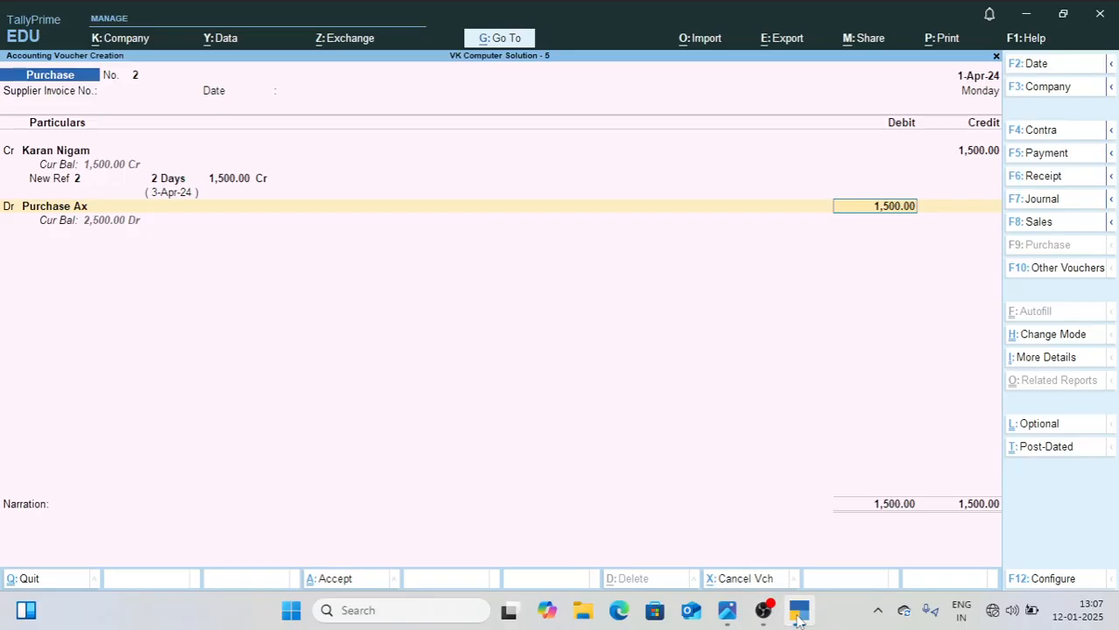
{"action": "key", "text": "ctrl+a"}
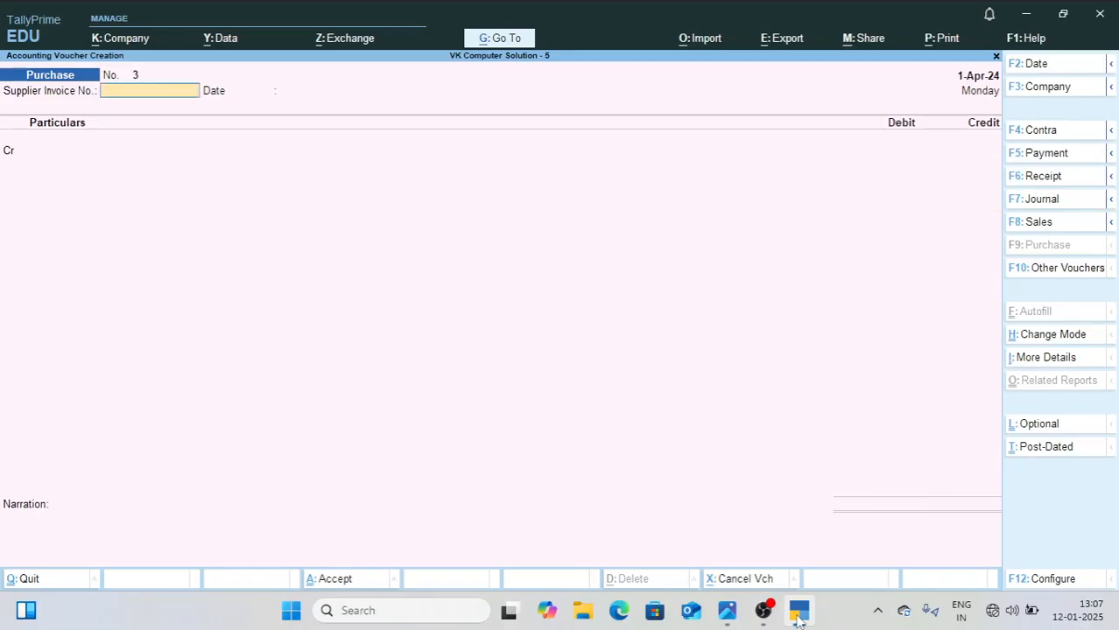
Step: Check the 2000 credit purchase in 1.jpg and create its supplier's ledger as the credit account of TallyPrime purchase voucher 3
{"action": "left_click", "coordinate": [726, 612]}
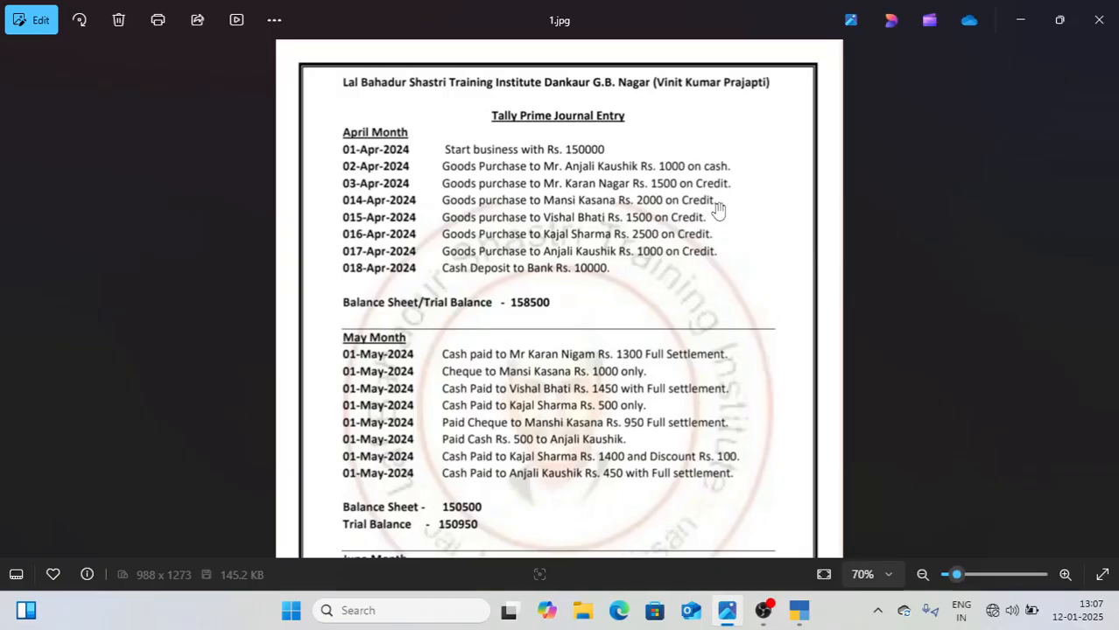
{"action": "left_click", "coordinate": [799, 614]}
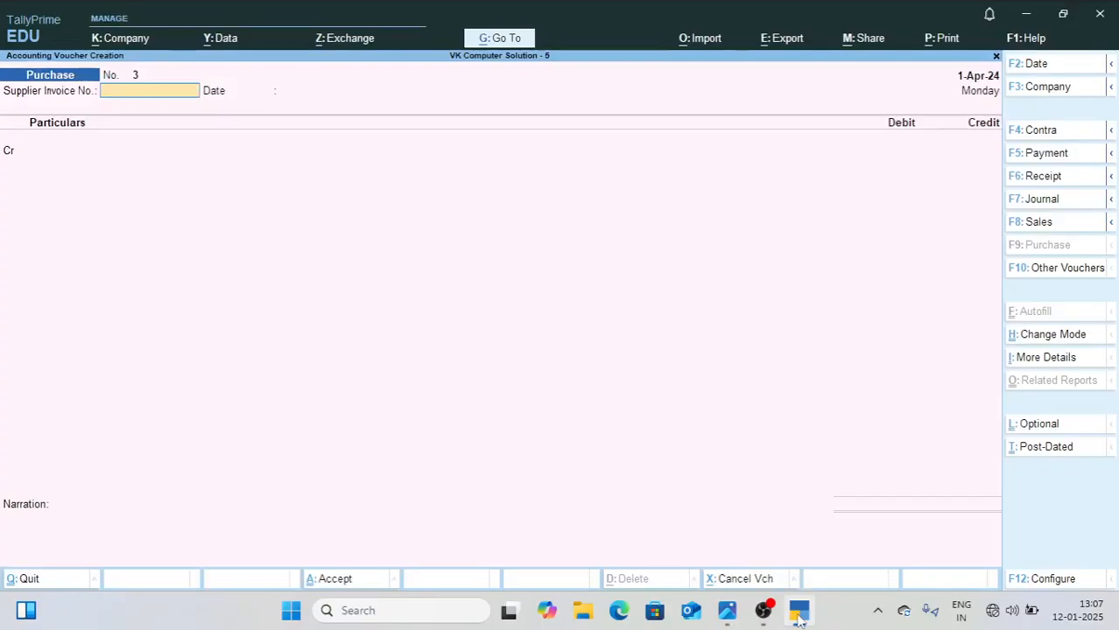
{"action": "key", "text": "alt+c"}
{"action": "type", "text": "Mansi"}
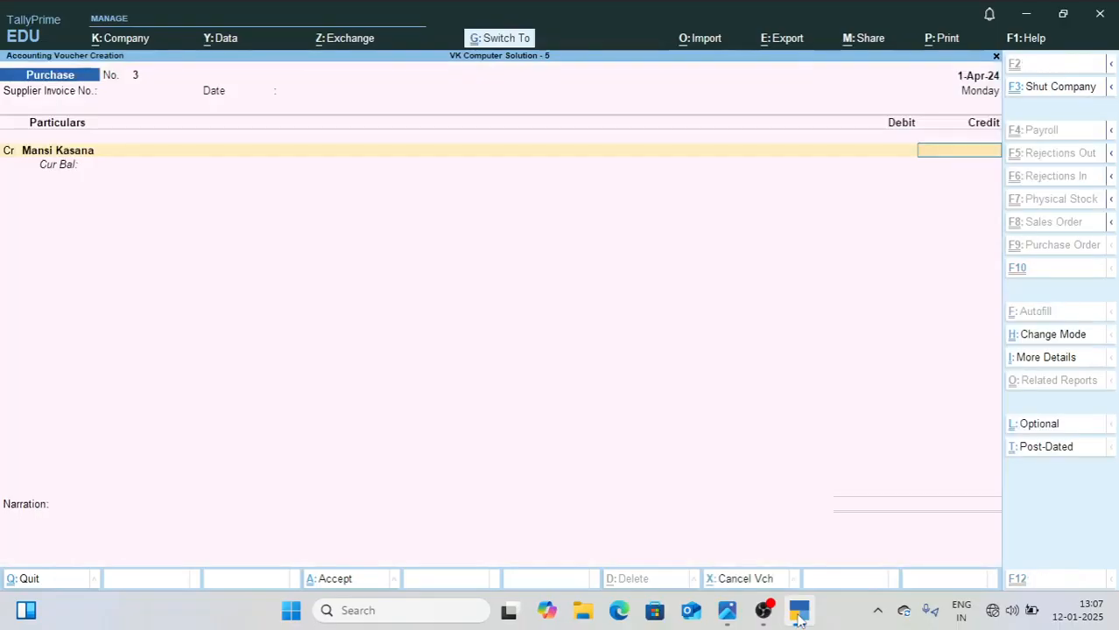
Step: Credit the supplier 2000 as a New Ref with 5 credit days, debit Purchase Ax, and save the voucher
{"action": "type", "text": "2000"}
{"action": "key", "text": "Return"}
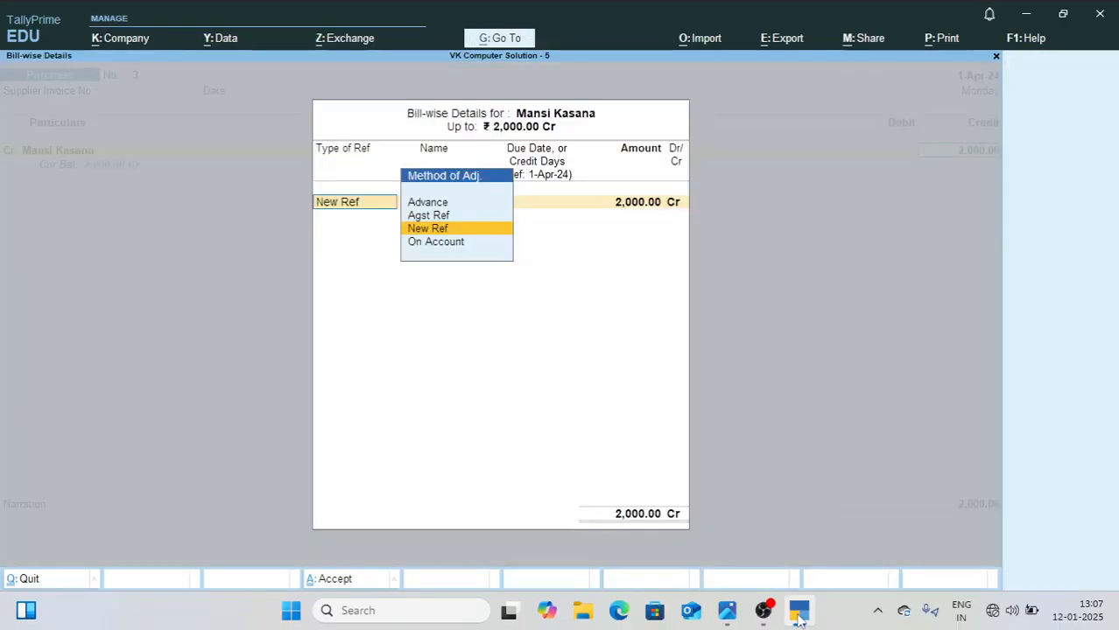
{"action": "key", "text": "Return"}
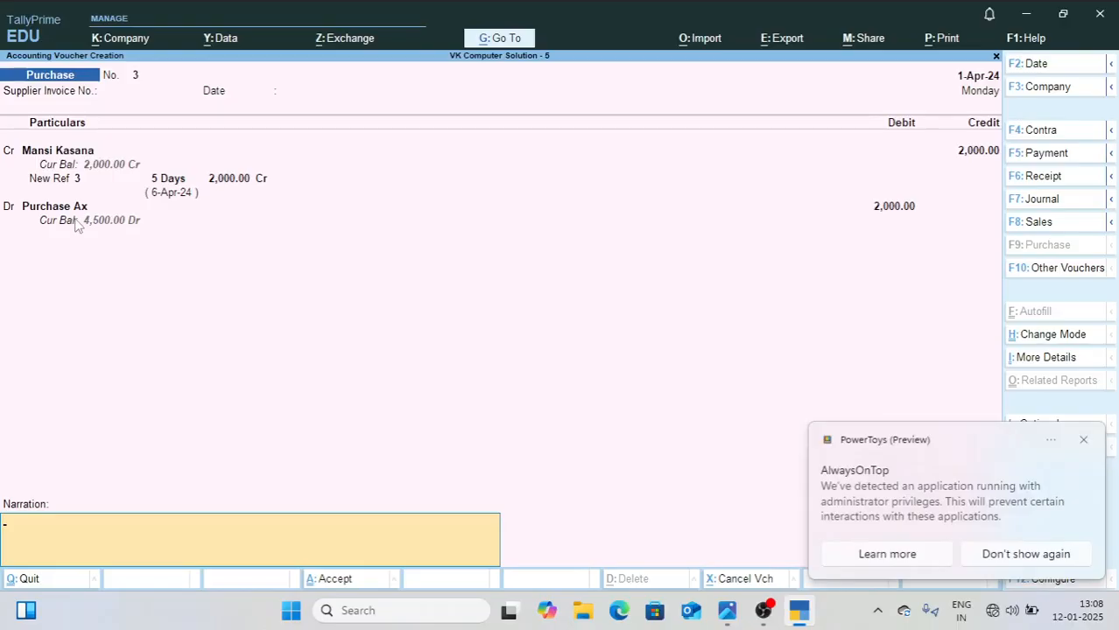
{"action": "left_click", "coordinate": [1084, 440]}
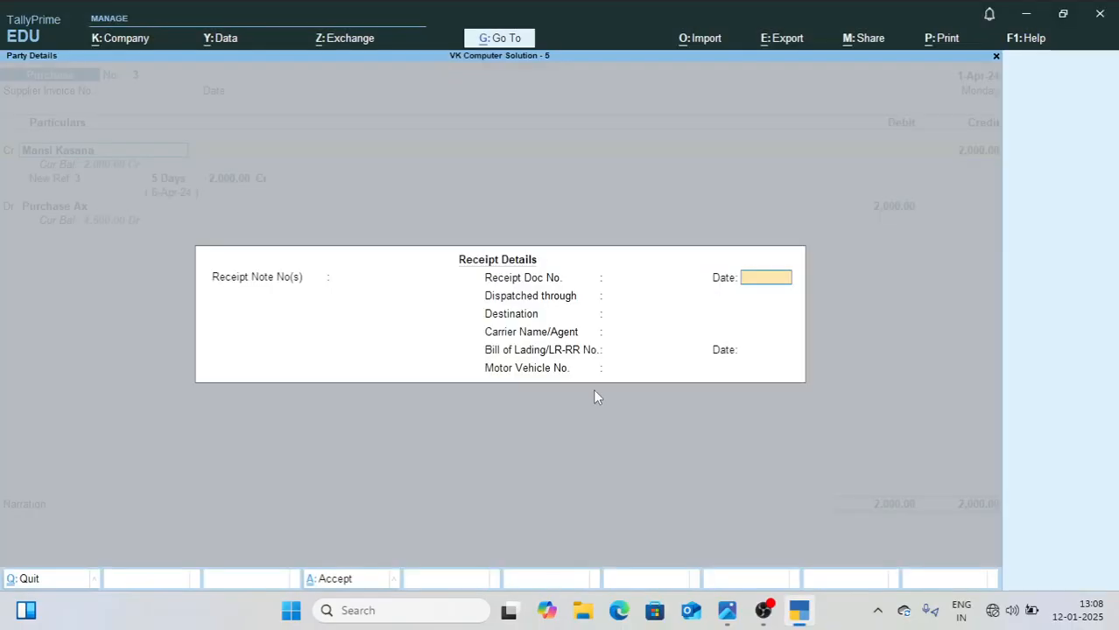
{"action": "key", "text": "Return"}
{"action": "key", "text": "Return"}
{"action": "key", "text": "Return"}
{"action": "key", "text": "Return"}
{"action": "key", "text": "Return"}
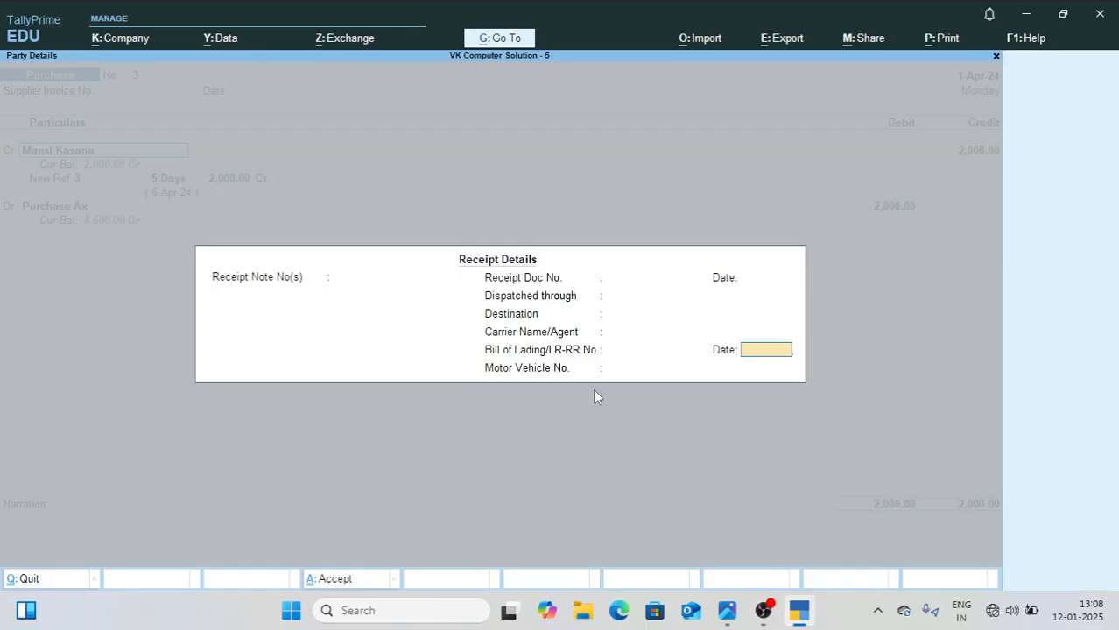
{"action": "key", "text": "ctrl+a"}
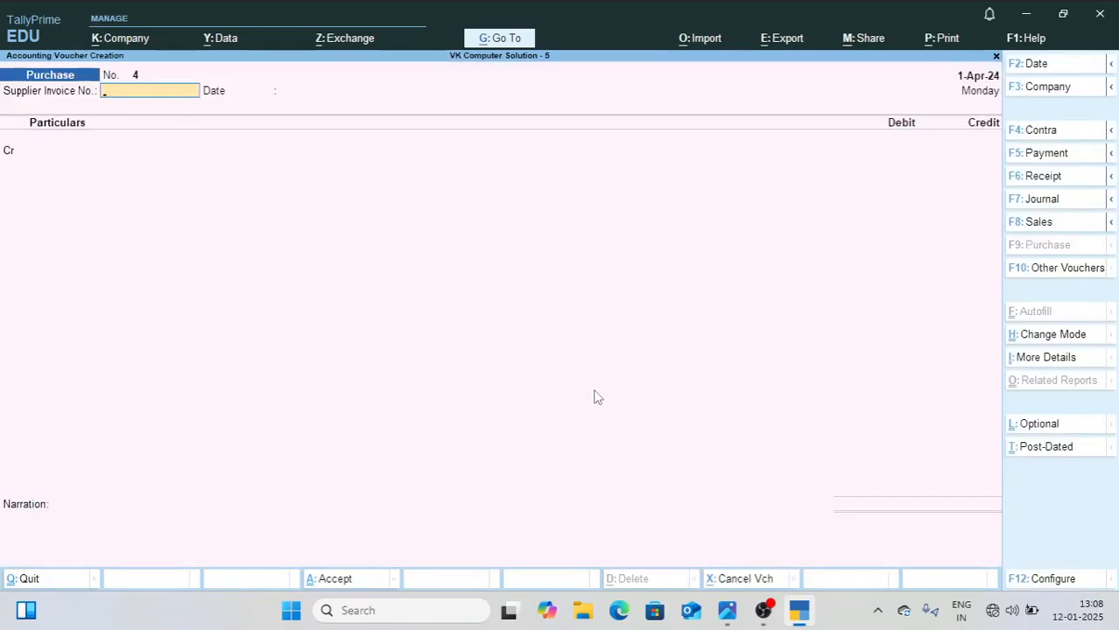
Step: For the 015-Apr-2024 purchase in 1.jpg, create the supplier under Sundry Creditors as party of a TallyPrime purchase voucher in Accounting Invoice mode
{"action": "key", "text": "alt+Tab"}
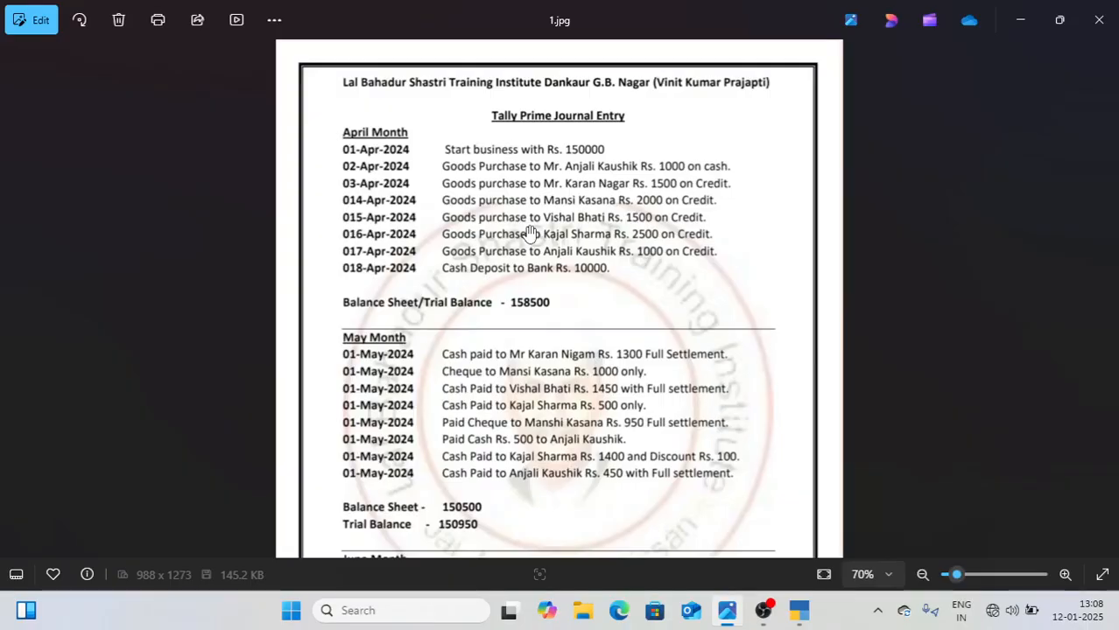
{"action": "left_click", "coordinate": [798, 614]}
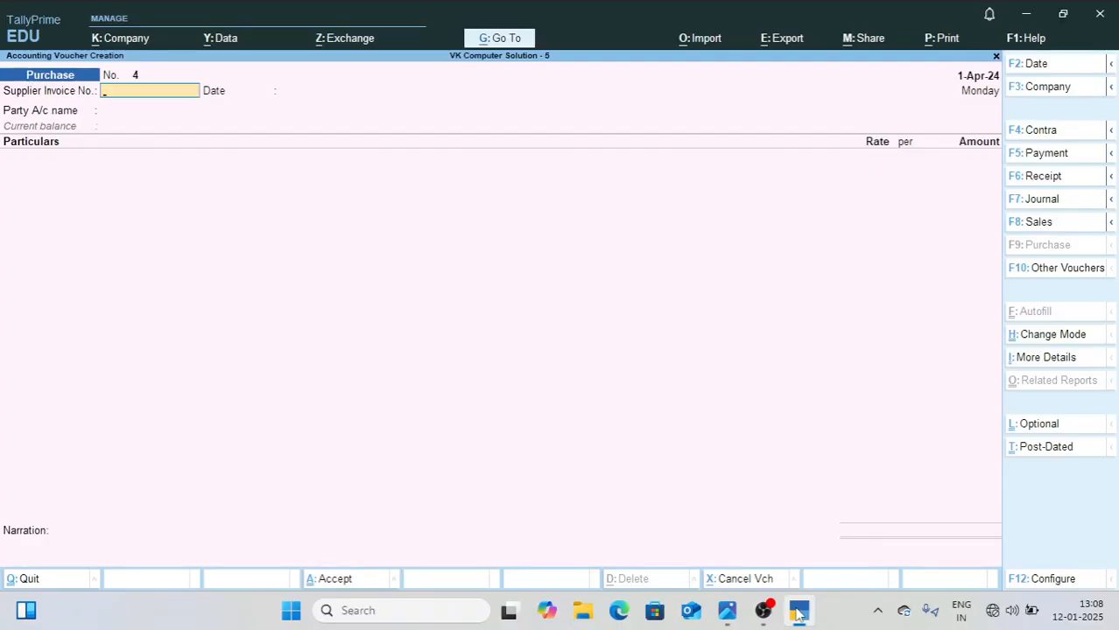
{"action": "key", "text": "Return"}
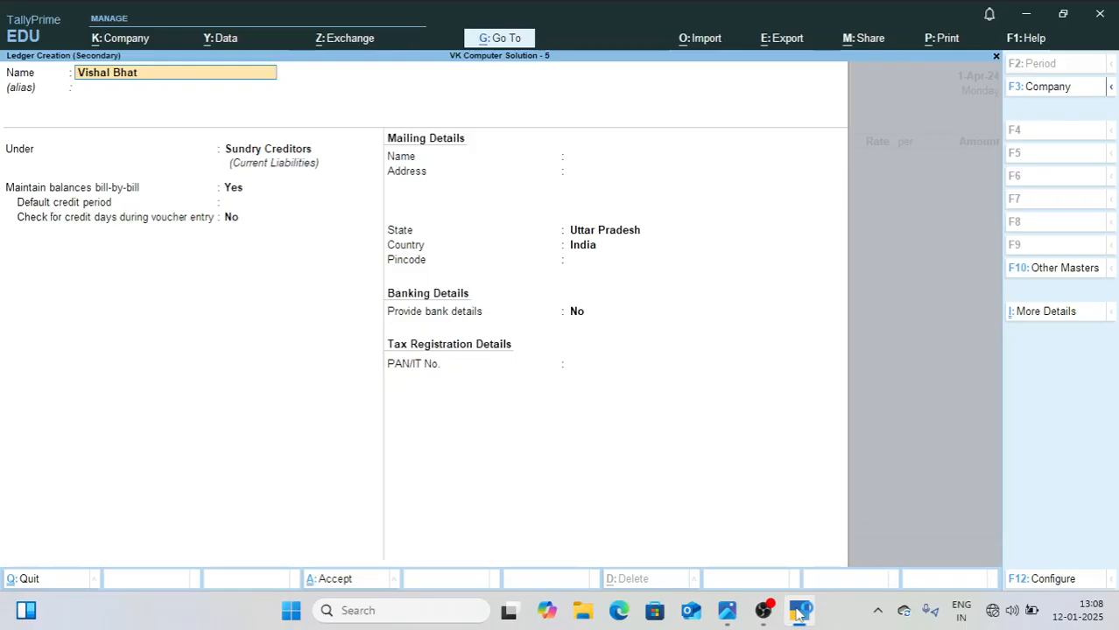
{"action": "type", "text": "i"}
{"action": "key", "text": "ctrl+a"}
{"action": "key", "text": "ctrl+a"}
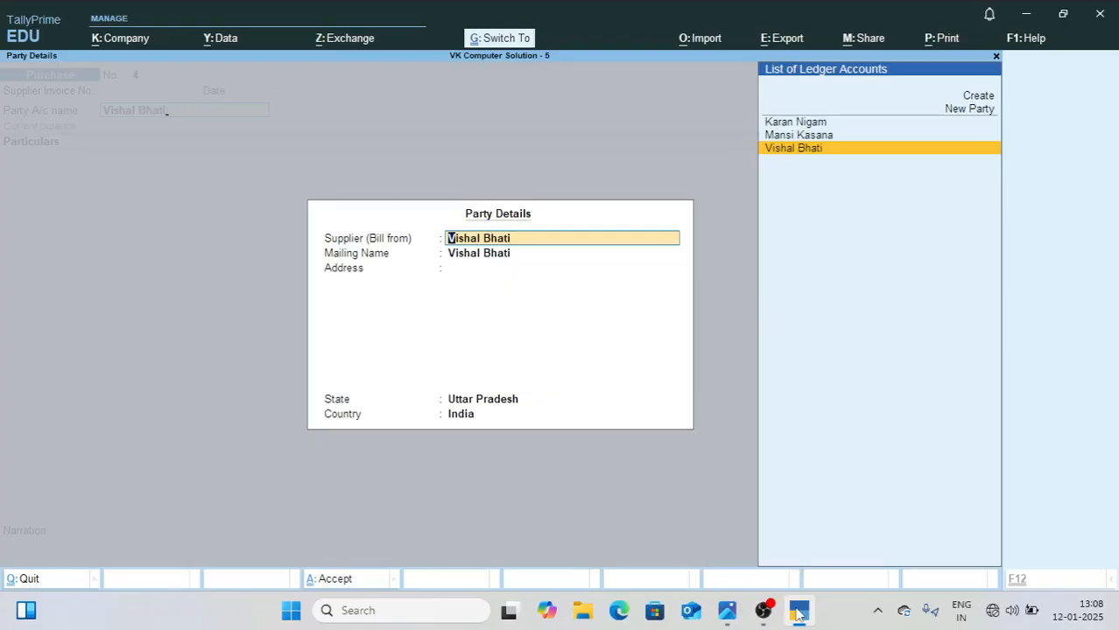
{"action": "key", "text": "ctrl+a"}
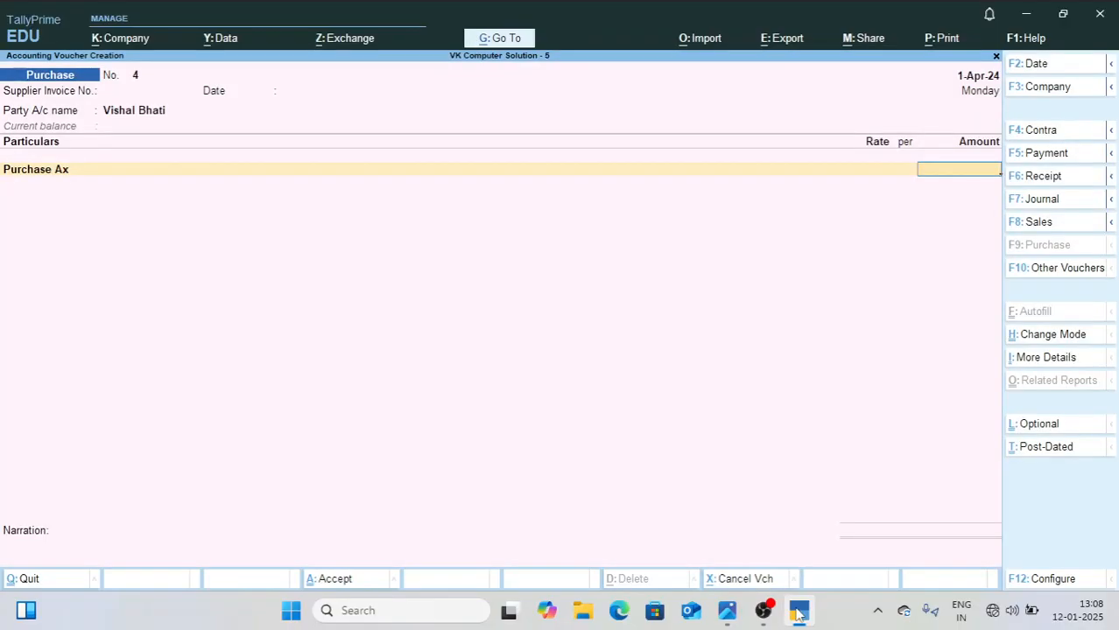
Step: Recheck the purchase amount in 1.jpg, enter 1500 for Purchase Ax in TallyPrime, and save the voucher with a New Ref bill
{"action": "left_click", "coordinate": [798, 613]}
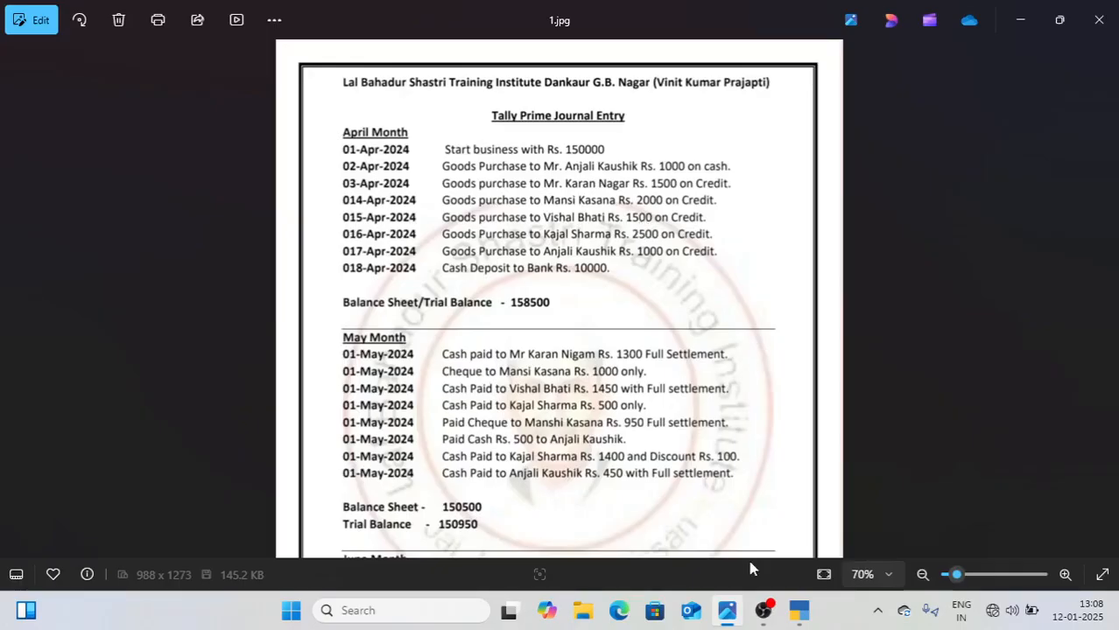
{"action": "left_click", "coordinate": [798, 613]}
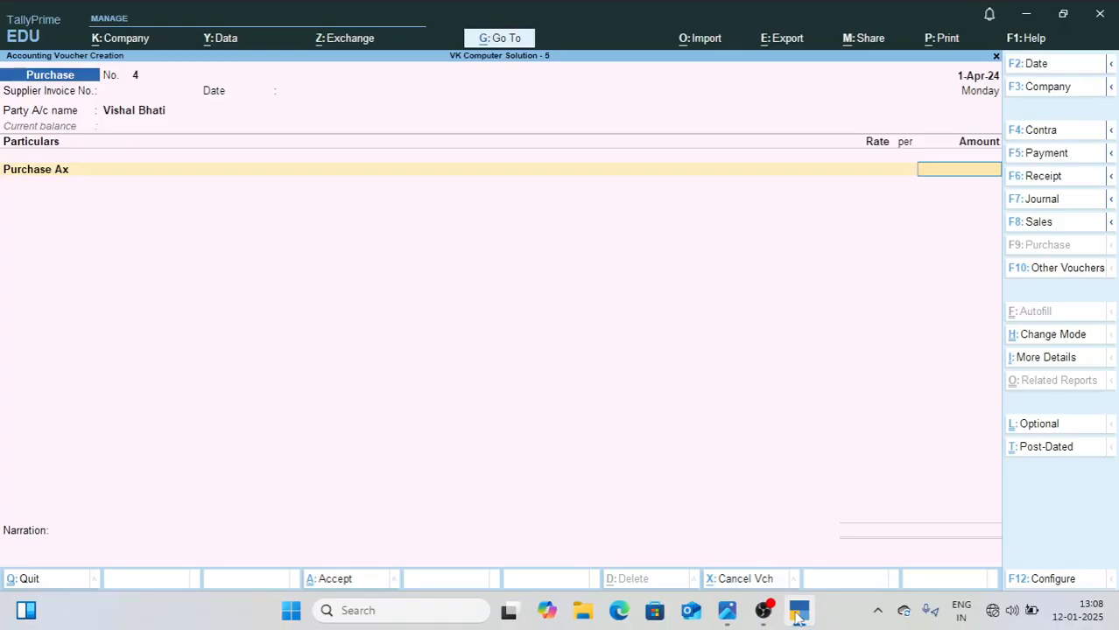
{"action": "type", "text": "1500"}
{"action": "key", "text": "Return"}
{"action": "key", "text": "Return"}
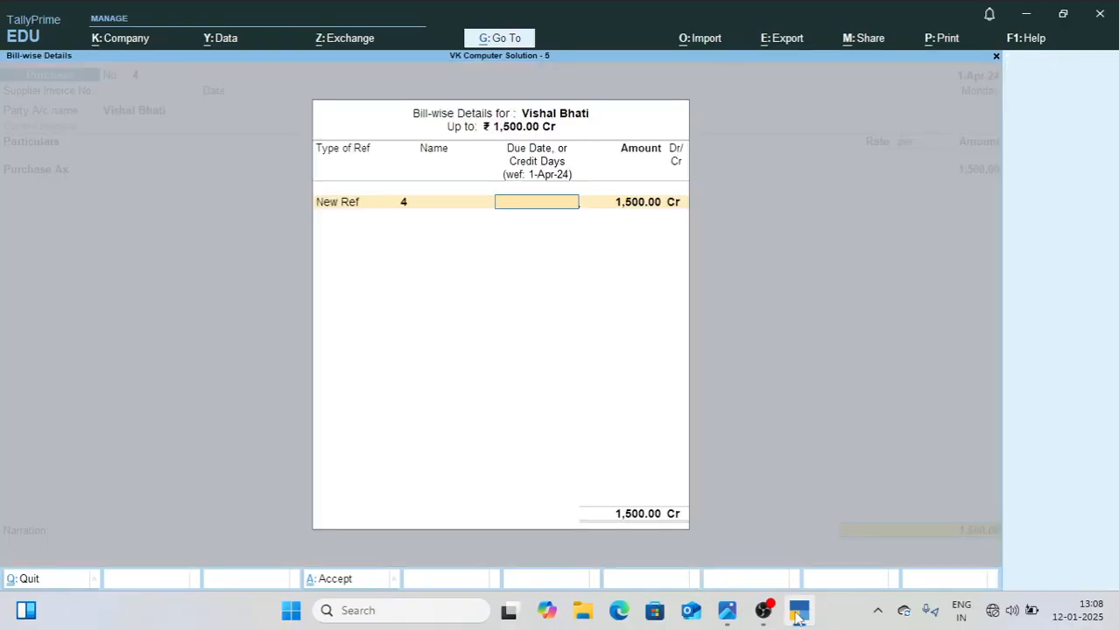
{"action": "key", "text": "Return"}
{"action": "key", "text": "Return"}
{"action": "key", "text": "Return"}
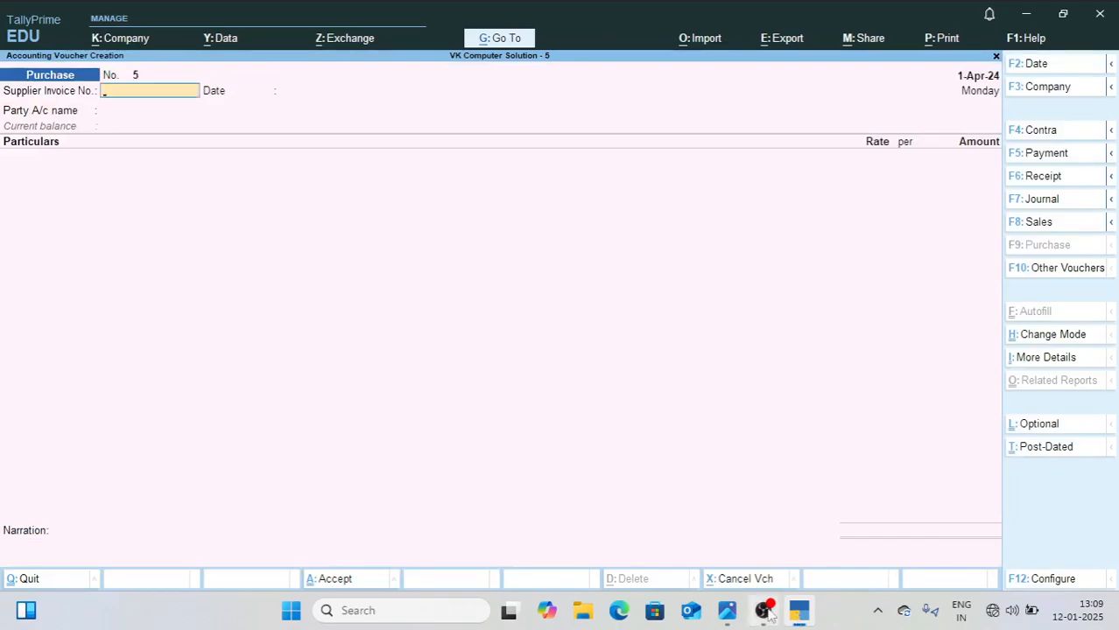
Step: Check the 016-Apr-2024 purchase in 1.jpg and create its supplier under Sundry Creditors as the party of TallyPrime purchase voucher 5
{"action": "left_click", "coordinate": [727, 610]}
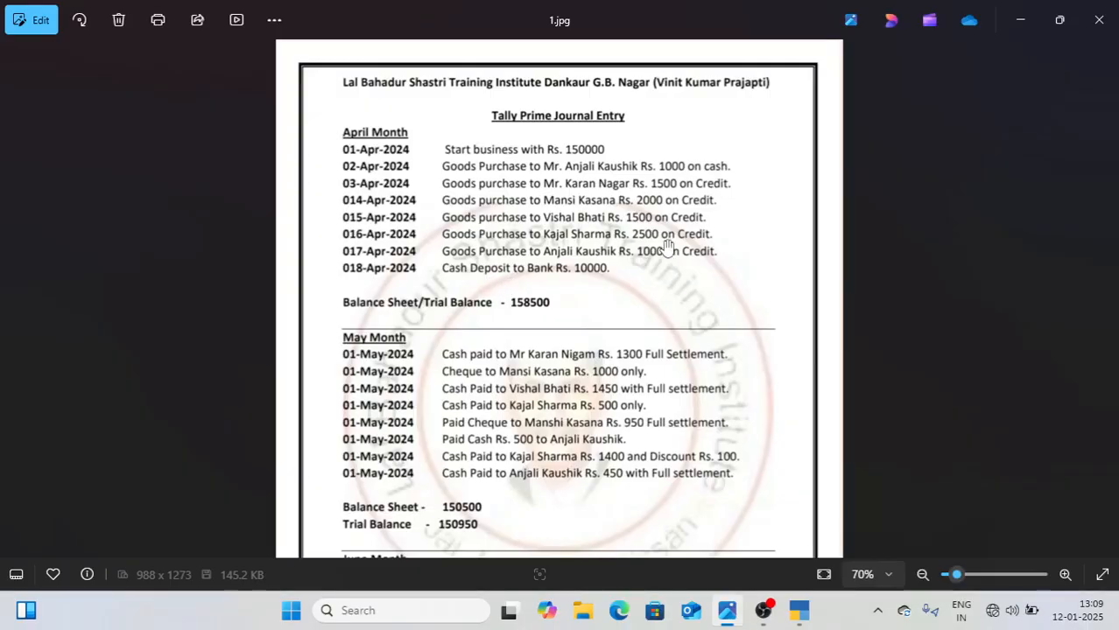
{"action": "left_click", "coordinate": [797, 613]}
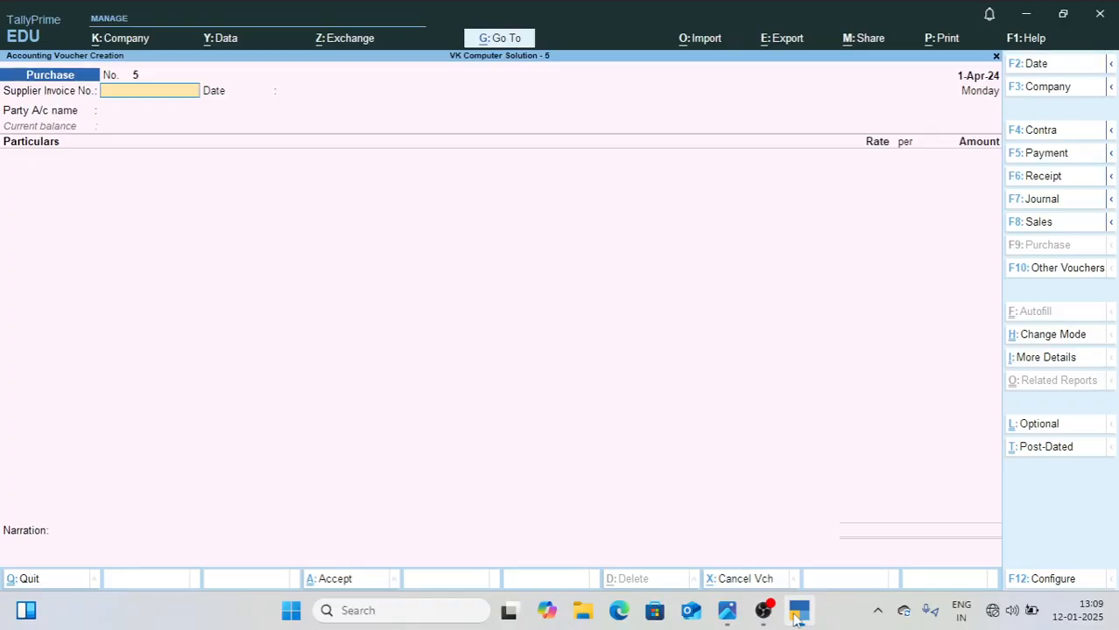
{"action": "key", "text": "Return"}
{"action": "key", "text": "alt+c"}
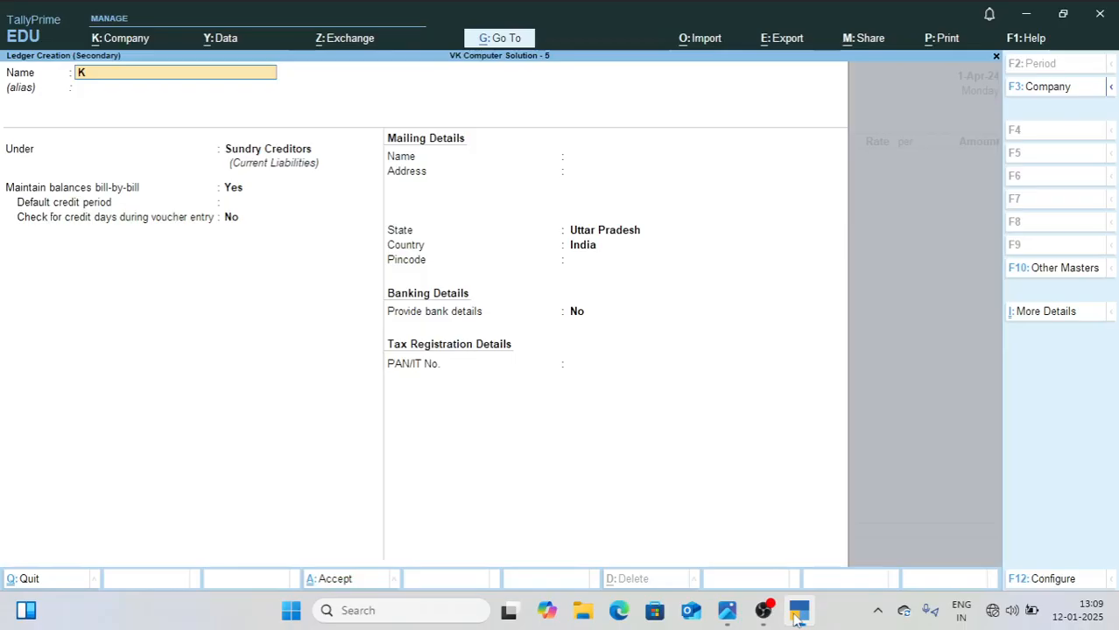
{"action": "key", "text": "ctrl+a"}
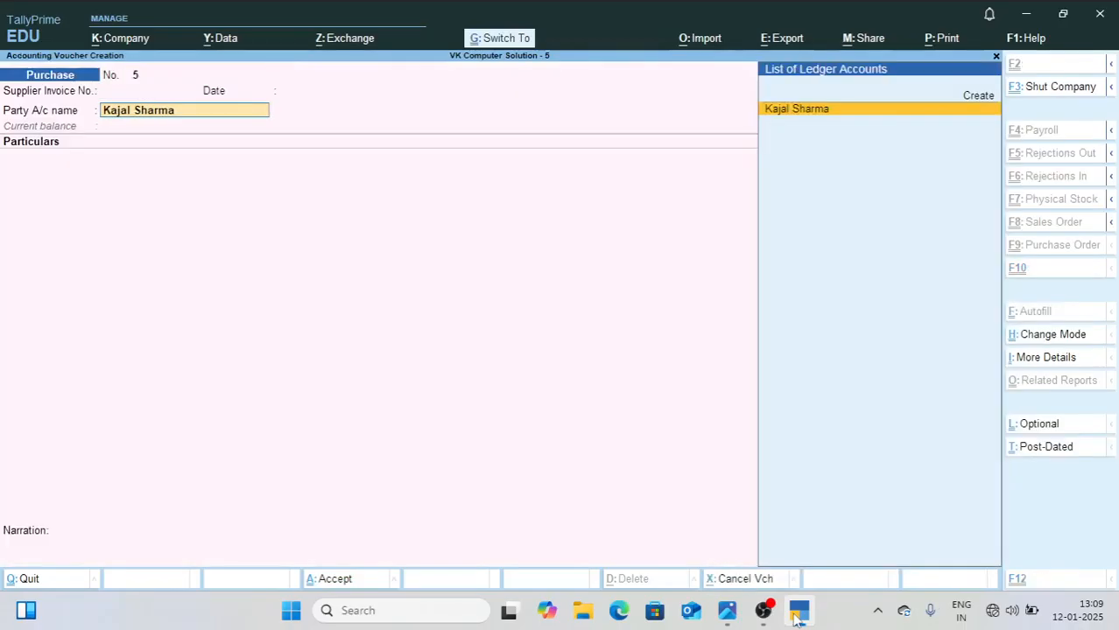
{"action": "key", "text": "Return"}
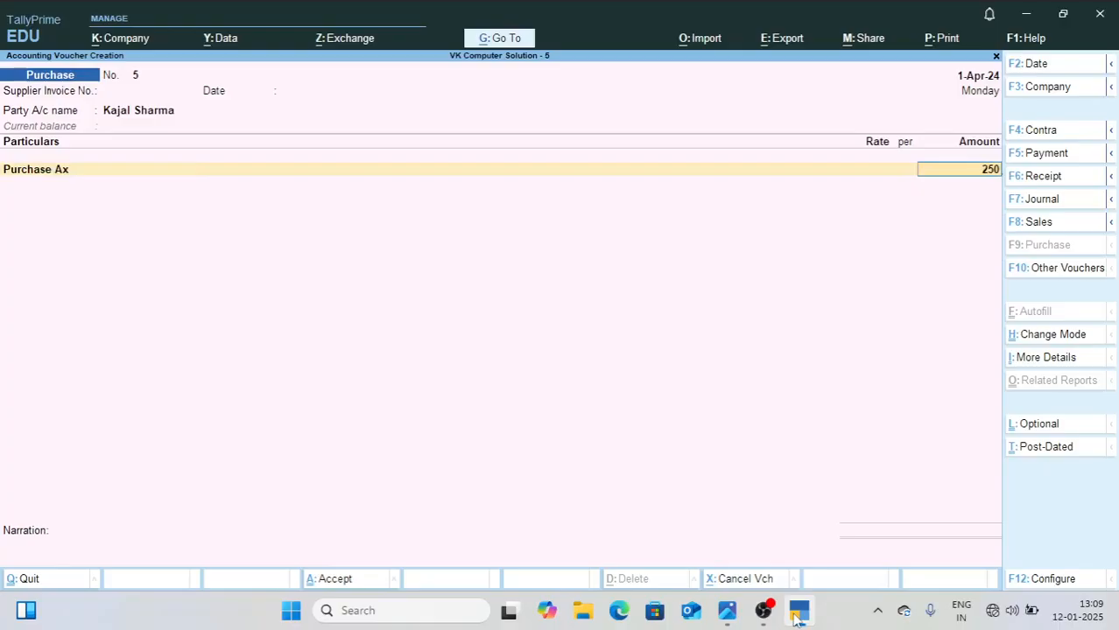
Step: Enter 2500 for Purchase Ax, give the New Ref bill 6 credit days, and save the purchase voucher
{"action": "type", "text": "00.00"}
{"action": "key", "text": "Return"}
{"action": "key", "text": "Return"}
{"action": "type", "text": "6"}
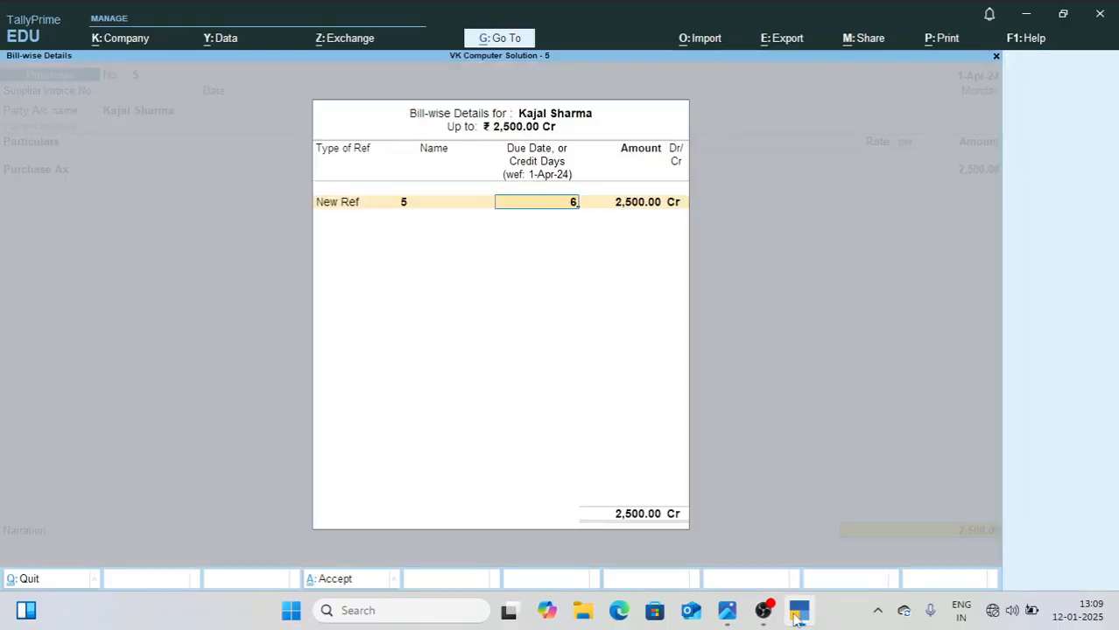
{"action": "key", "text": "Return"}
{"action": "key", "text": "Return"}
{"action": "key", "text": "Return"}
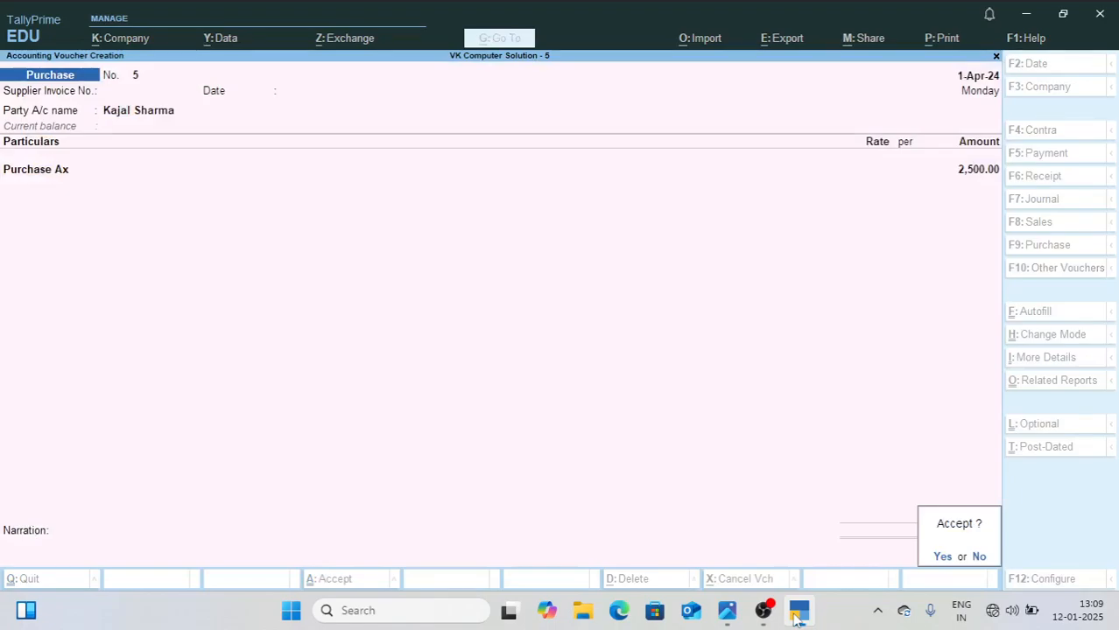
{"action": "key", "text": "Return"}
Step: Check the 017-Apr-2024 purchase in 1.jpg and create its supplier under Sundry Creditors as the party of TallyPrime purchase voucher 6
{"action": "mouse_move", "coordinate": [731, 619]}
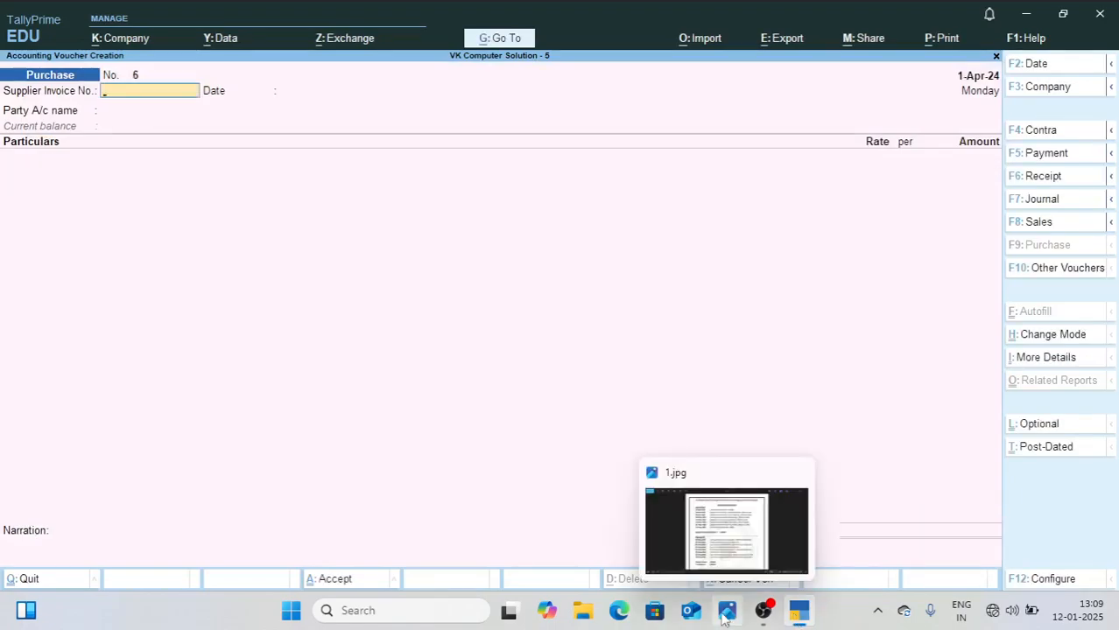
{"action": "left_click", "coordinate": [724, 618]}
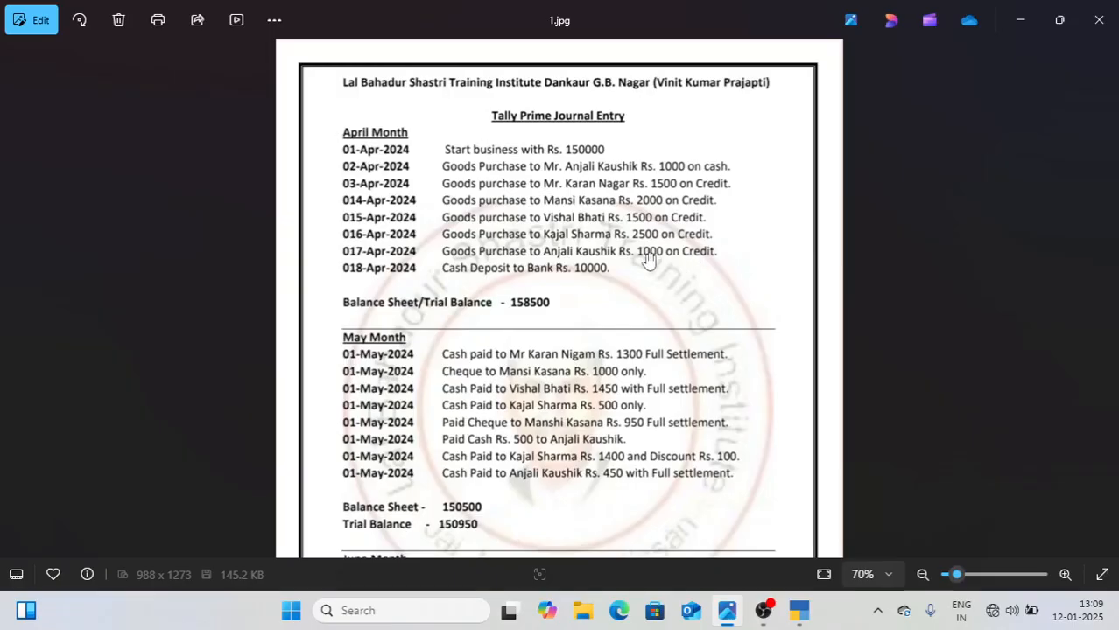
{"action": "left_click", "coordinate": [799, 612]}
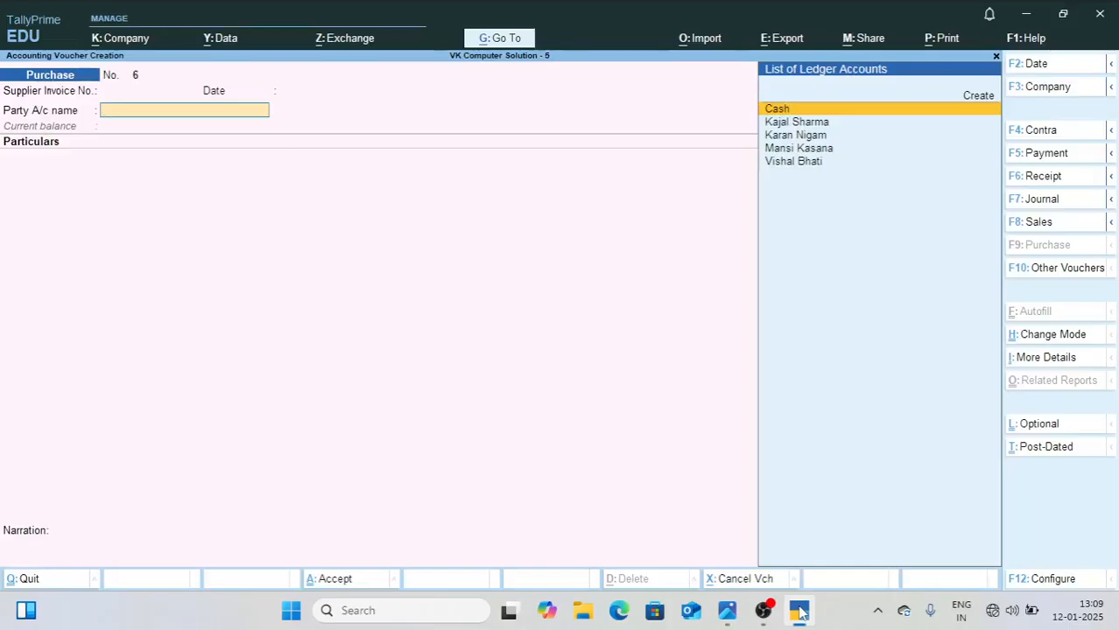
{"action": "key", "text": "alt+c"}
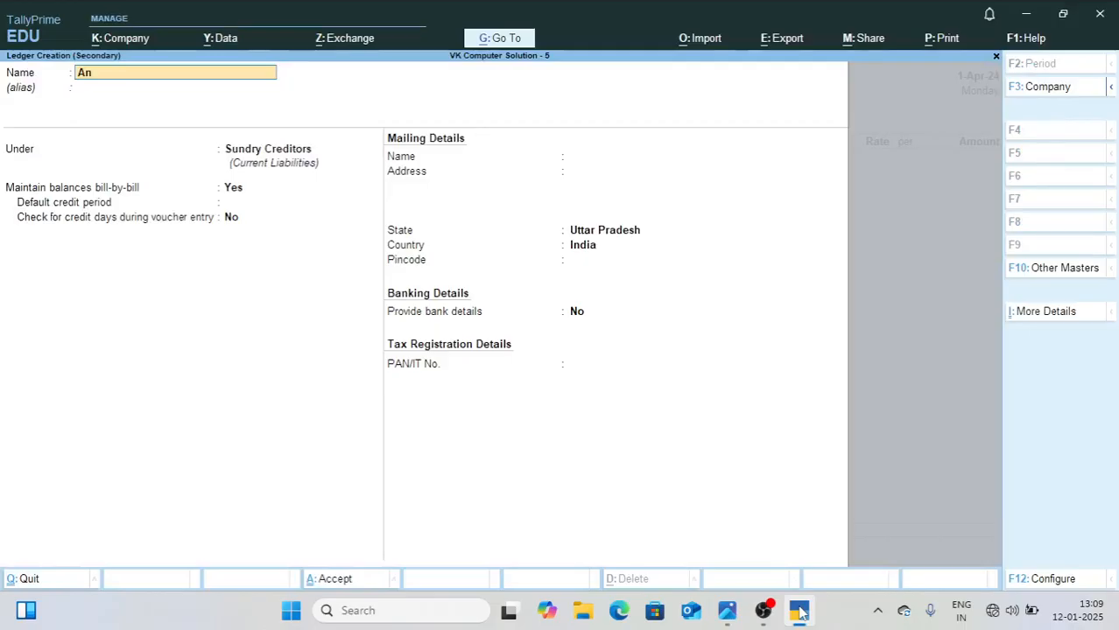
{"action": "key", "text": "Return"}
{"action": "key", "text": "Return"}
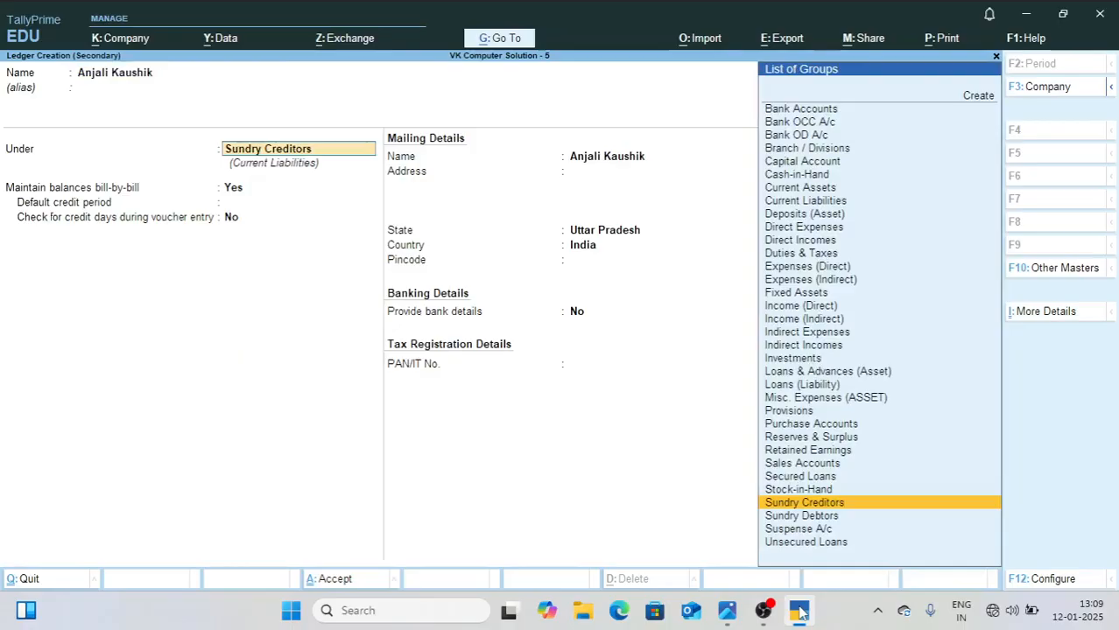
{"action": "key", "text": "Return"}
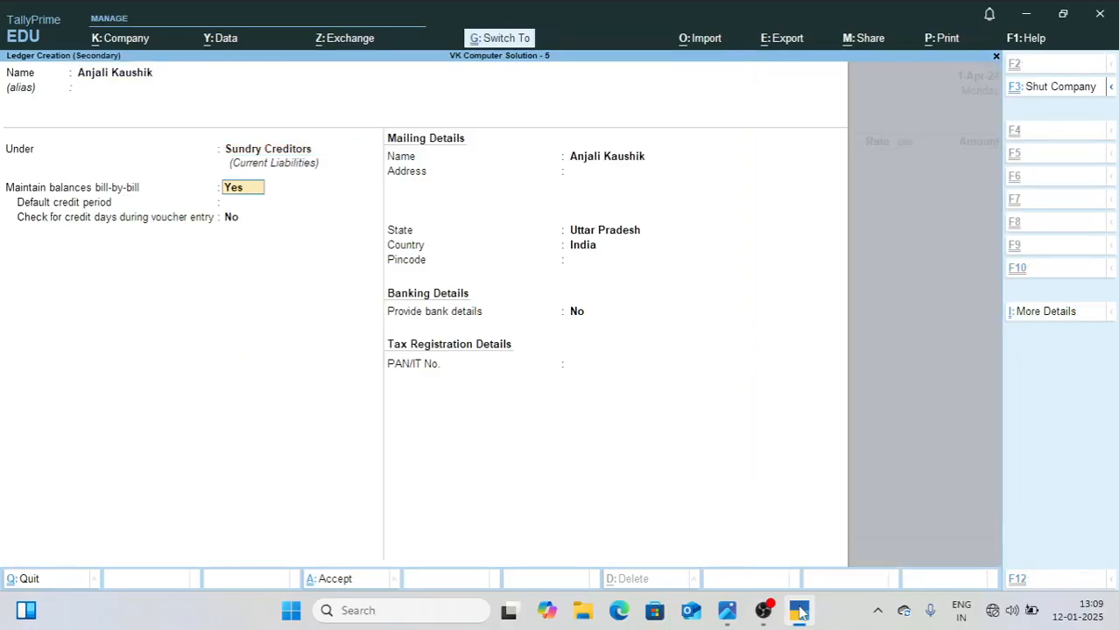
{"action": "key", "text": "ctrl+a"}
{"action": "key", "text": "ctrl+a"}
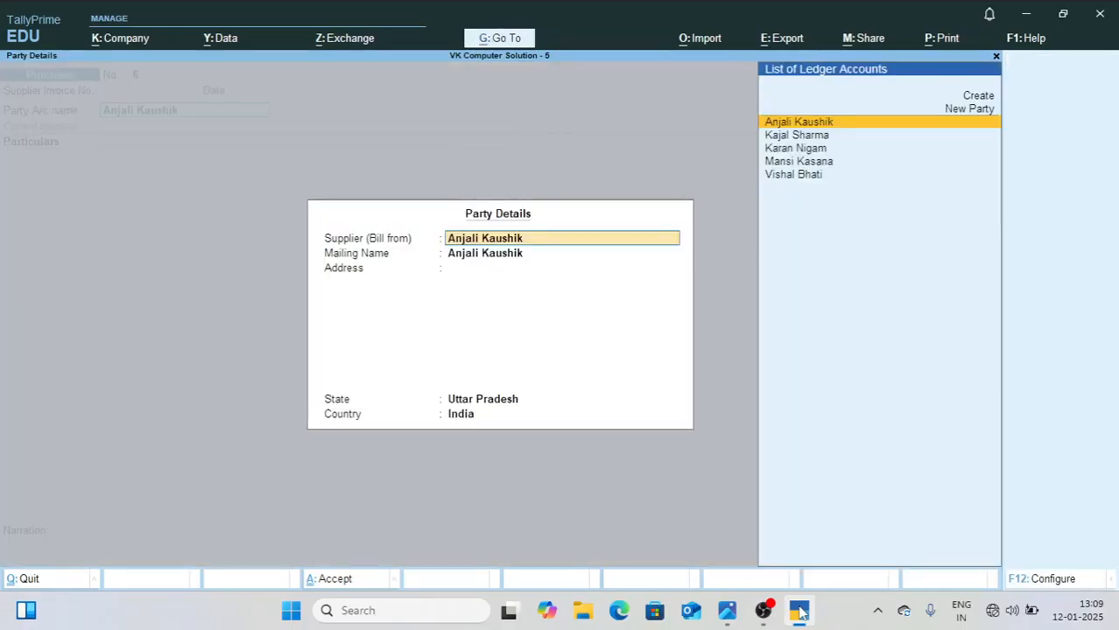
{"action": "key", "text": "ctrl+a"}
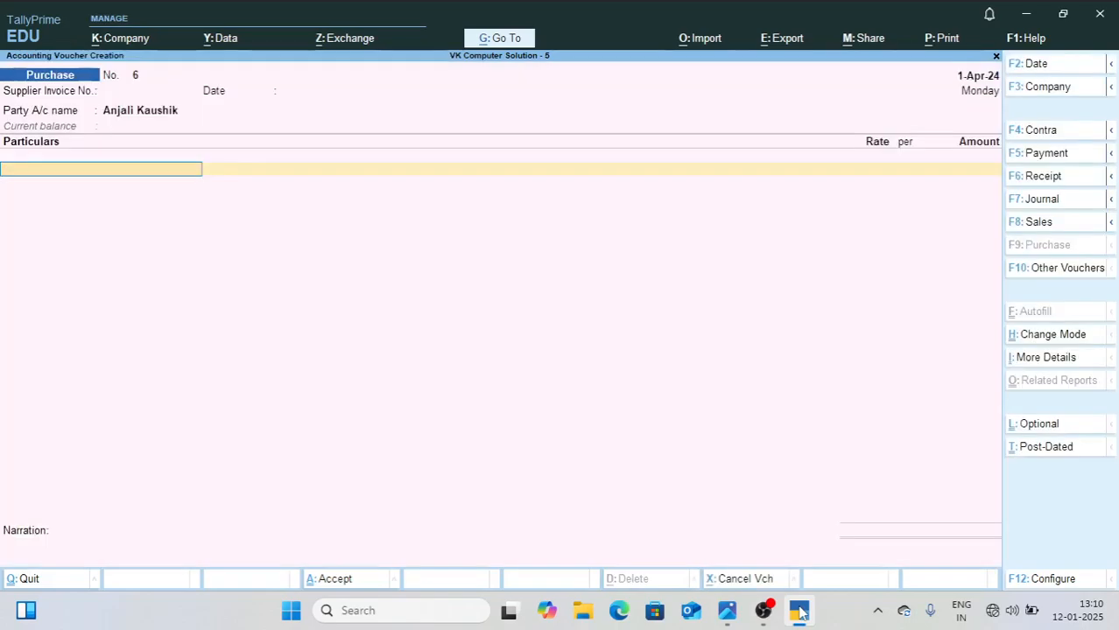
Step: Enter 1000 for Purchase Ax, enter 3 in the bill-wise details, and save the purchase voucher without a narration
{"action": "type", "text": "Pu"}
{"action": "key", "text": "Return"}
{"action": "type", "text": "1,000"}
{"action": "key", "text": "Return"}
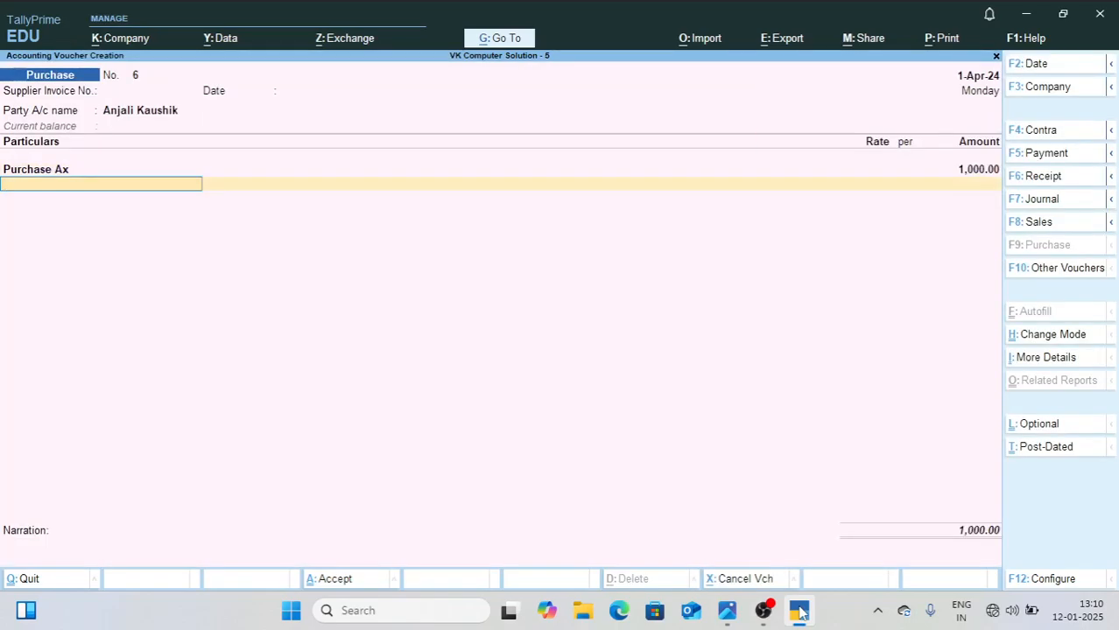
{"action": "key", "text": "Return"}
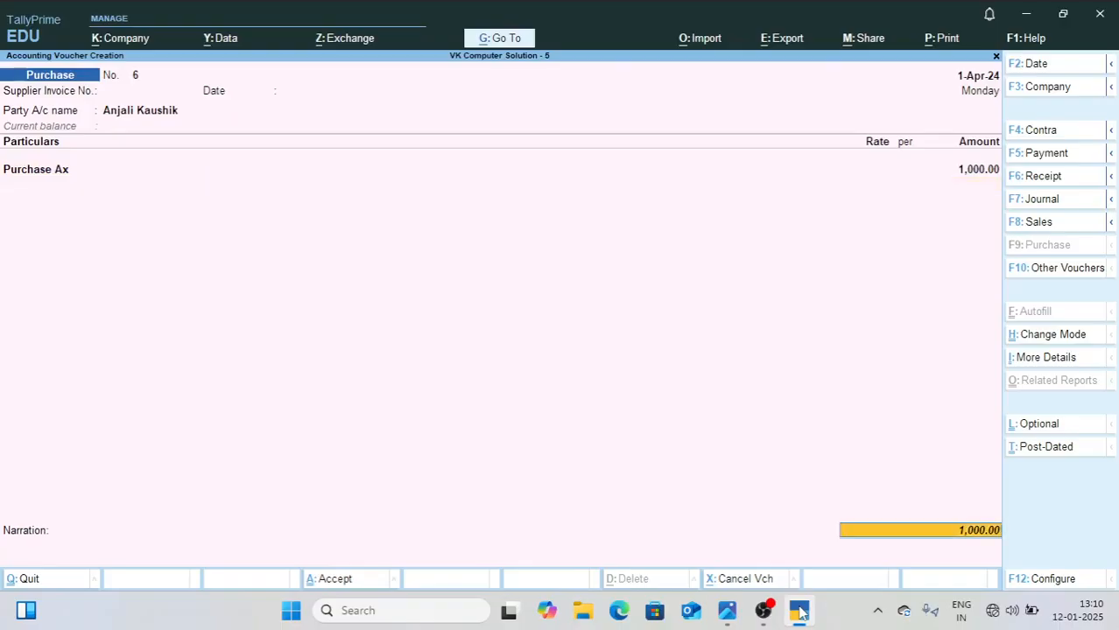
{"action": "key", "text": "Return"}
{"action": "type", "text": "3"}
{"action": "key", "text": "Return"}
{"action": "key", "text": "Return"}
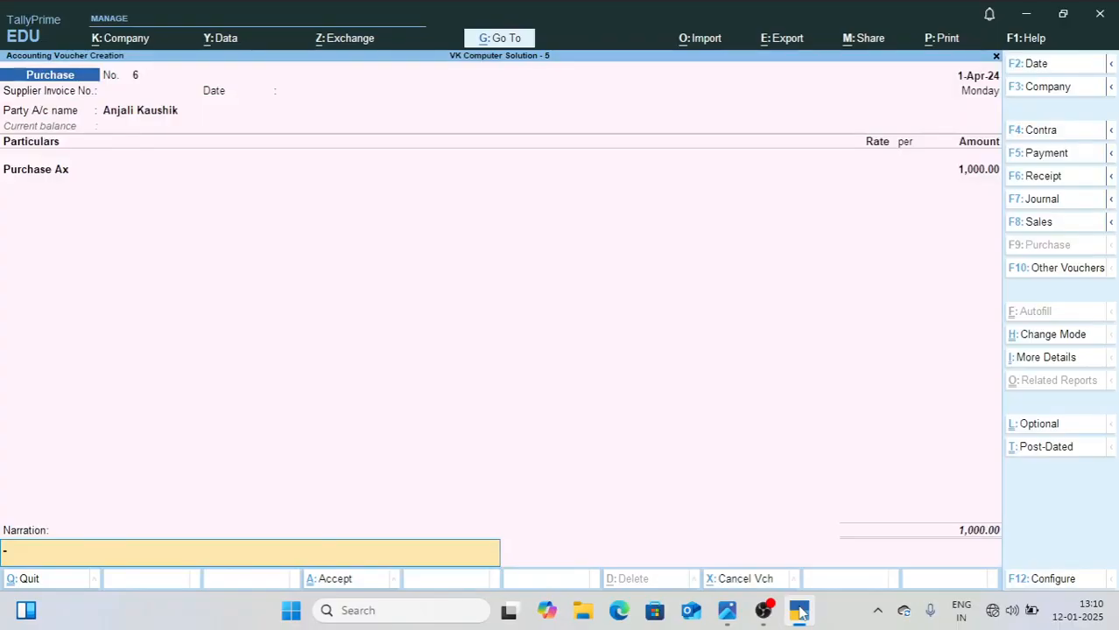
{"action": "key", "text": "Return"}
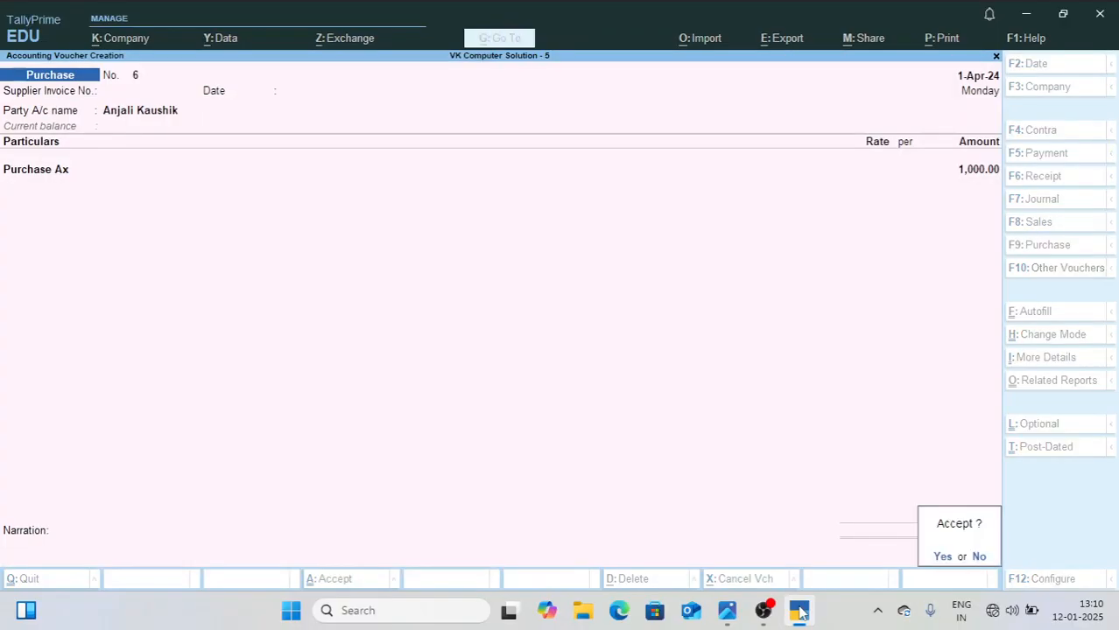
{"action": "key", "text": "Return"}
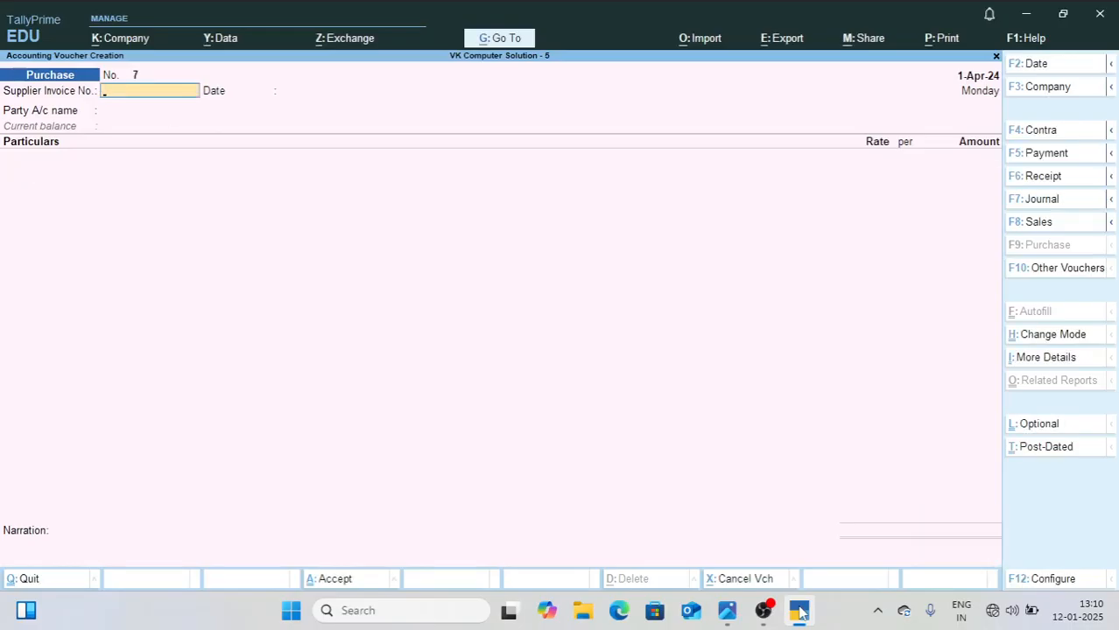
Step: Check the 018-Apr-2024 bank deposit in 1.jpg and start a TallyPrime contra voucher crediting Cash with 10000
{"action": "left_click", "coordinate": [728, 612]}
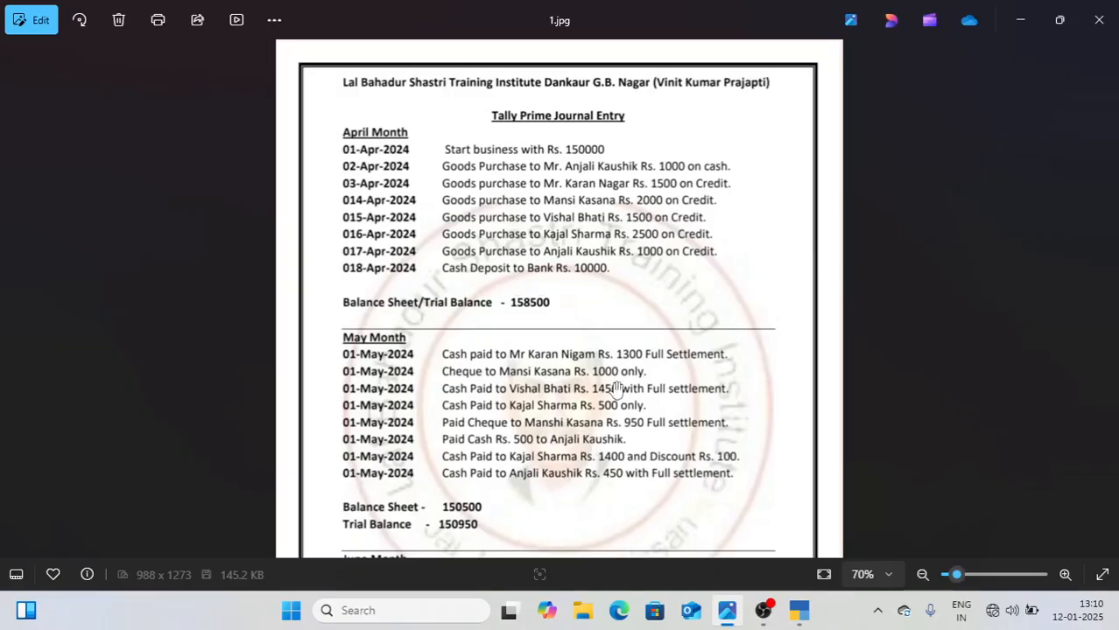
{"action": "left_click", "coordinate": [799, 612]}
{"action": "key", "text": "F4"}
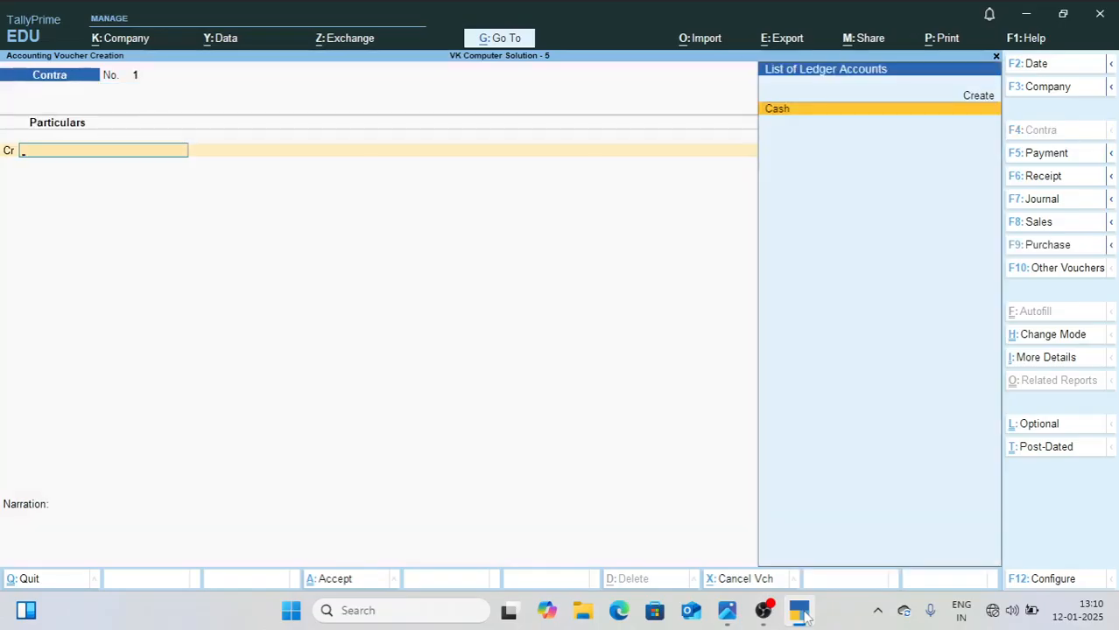
{"action": "key", "text": "Return"}
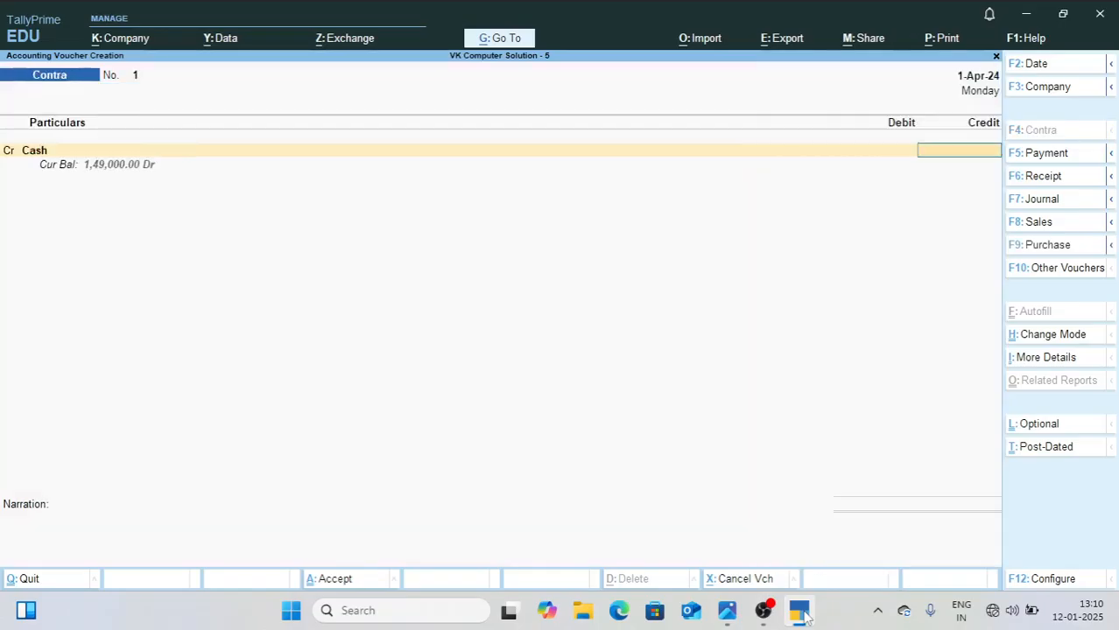
{"action": "type", "text": "10000"}
{"action": "key", "text": "Return"}
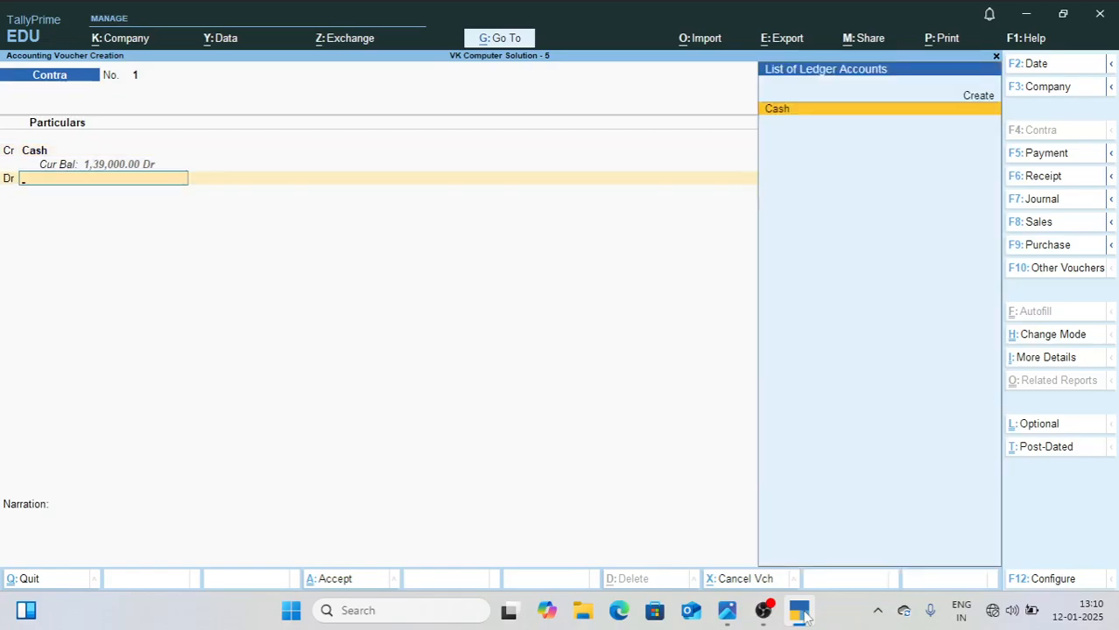
Step: Recheck the deposit entry in 1.jpg and begin a TallyPrime ledger named Sbi Bank Ac under Bank Accounts for the debit line
{"action": "left_click", "coordinate": [726, 612]}
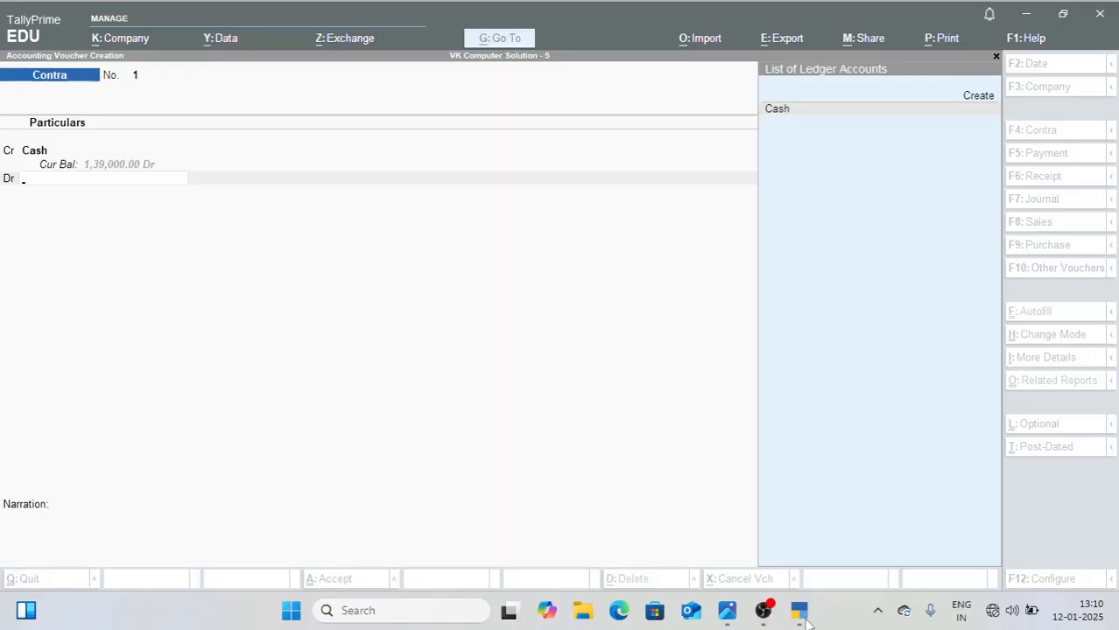
{"action": "left_click", "coordinate": [802, 615]}
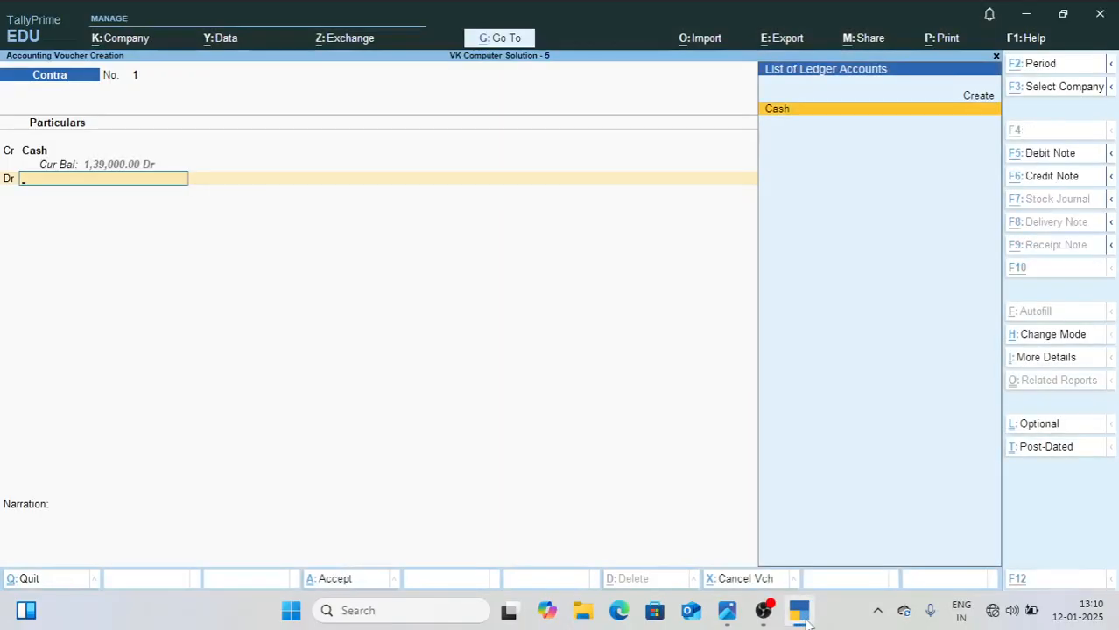
{"action": "key", "text": "alt+c"}
{"action": "type", "text": "Sbi Bank Ac"}
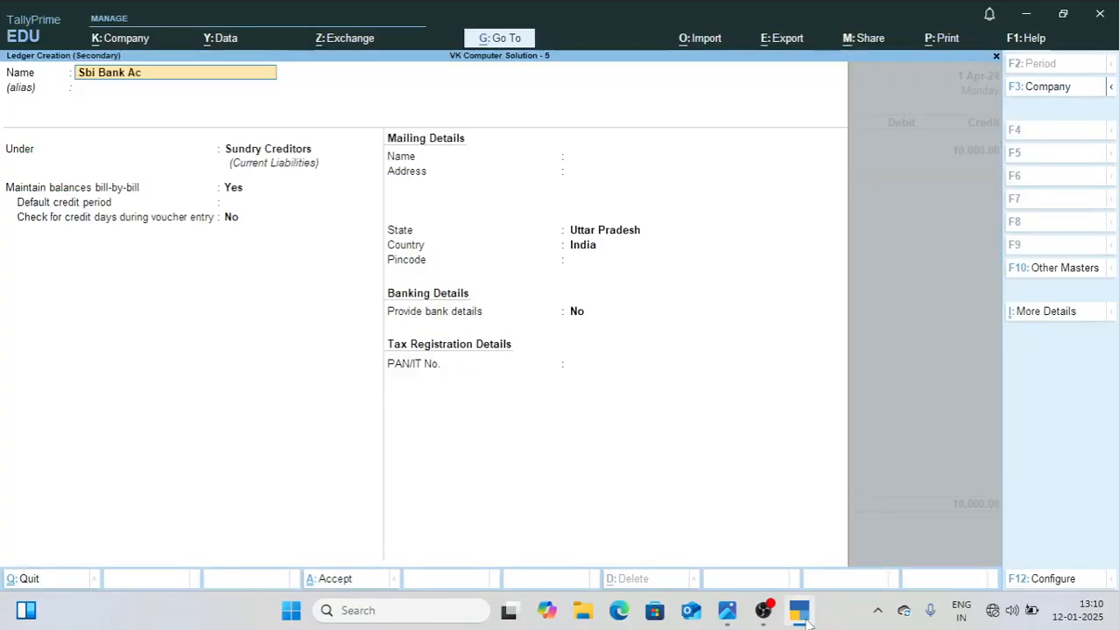
{"action": "key", "text": "Return"}
{"action": "key", "text": "Return"}
{"action": "type", "text": "Ba"}
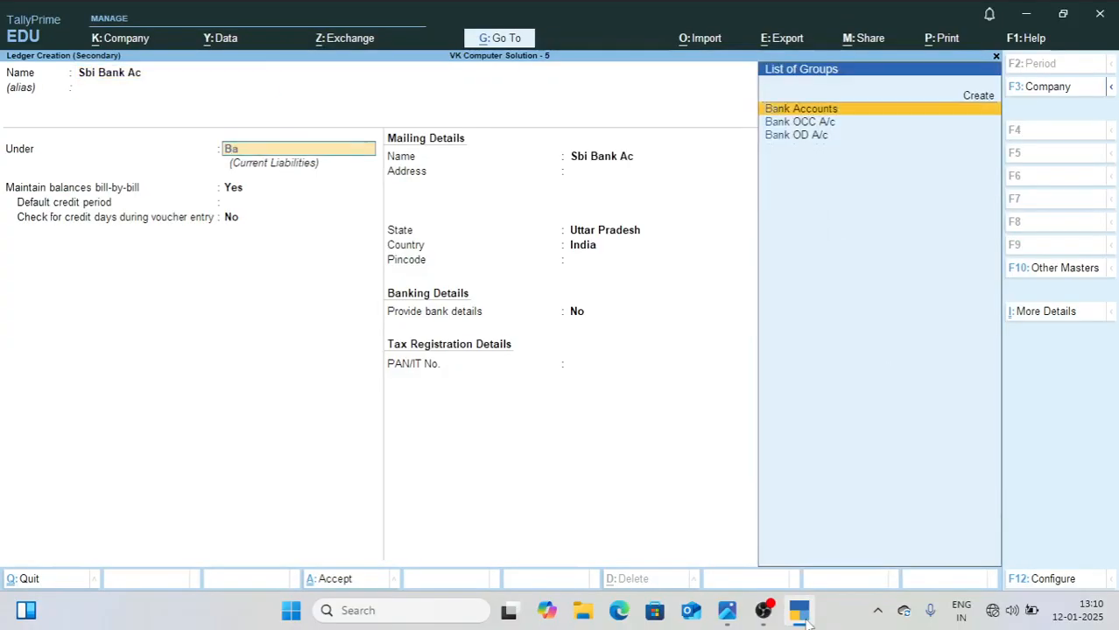
{"action": "key", "text": "Return"}
{"action": "key", "text": "Return"}
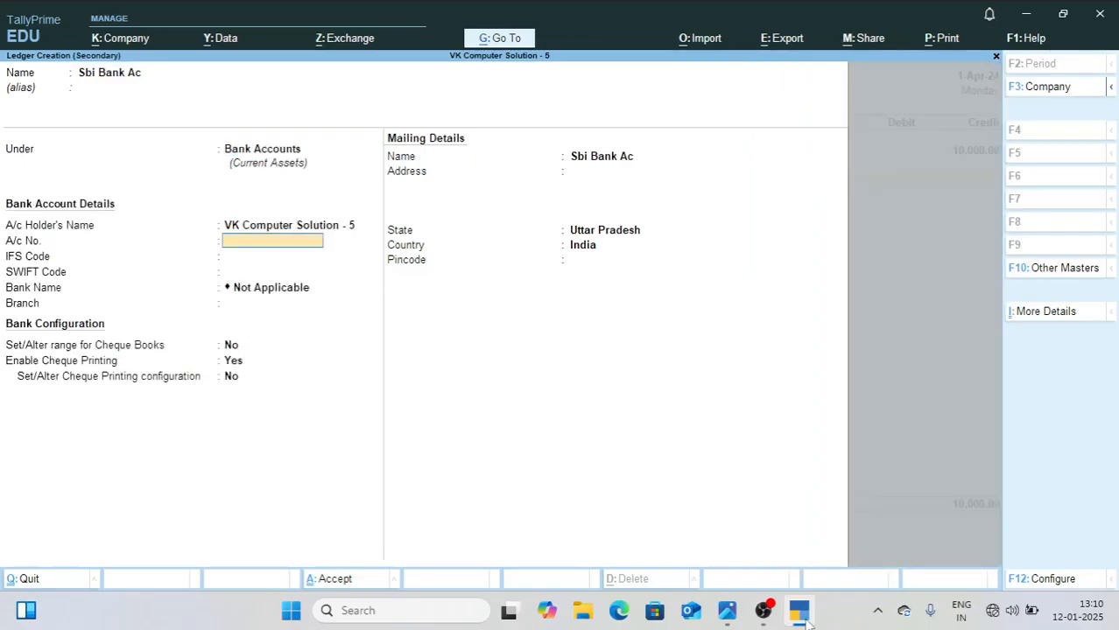
Step: Fill in the bank ledger's account number, IFS code and SWIFT code, and set the branch to Dankaur
{"action": "key", "text": "Return"}
{"action": "type", "text": "SBIN0021454"}
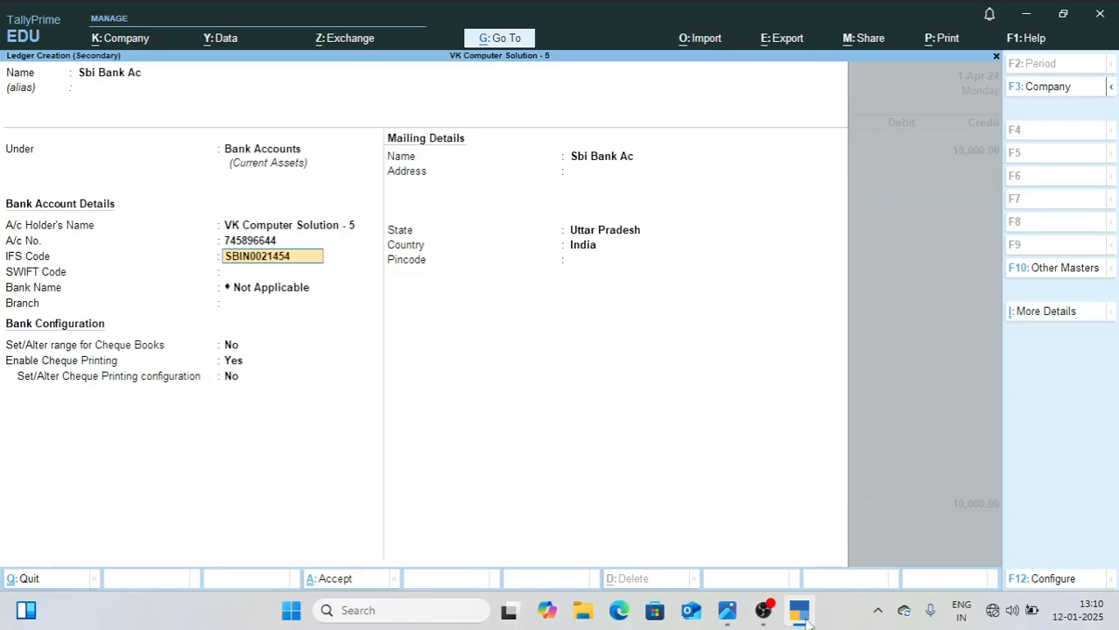
{"action": "key", "text": "Return"}
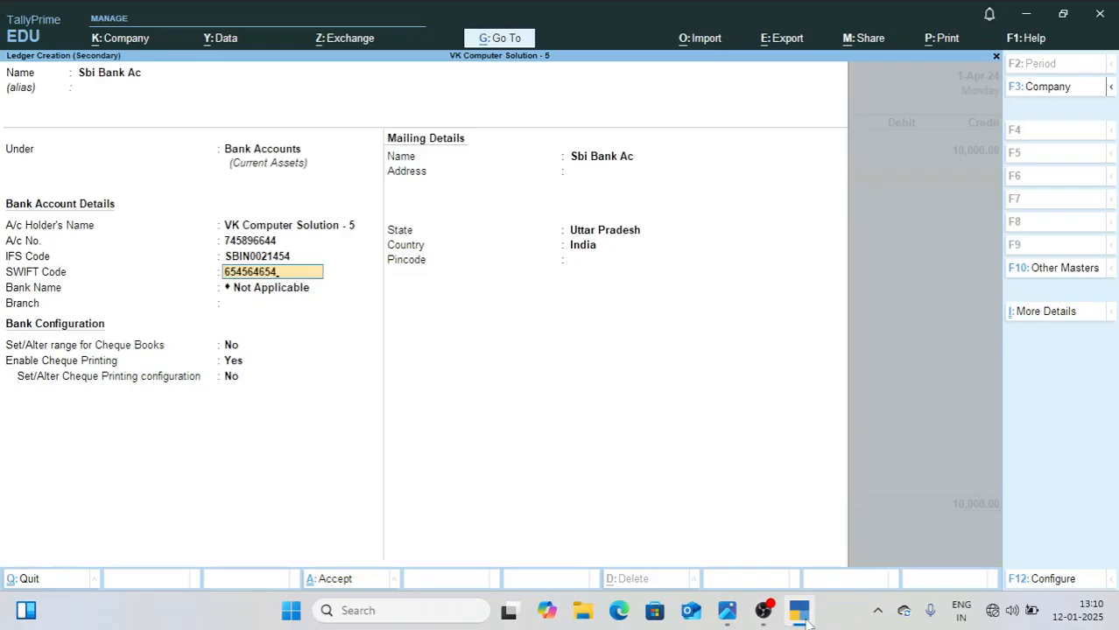
{"action": "key", "text": "Return"}
{"action": "key", "text": "Return"}
{"action": "key", "text": "Return"}
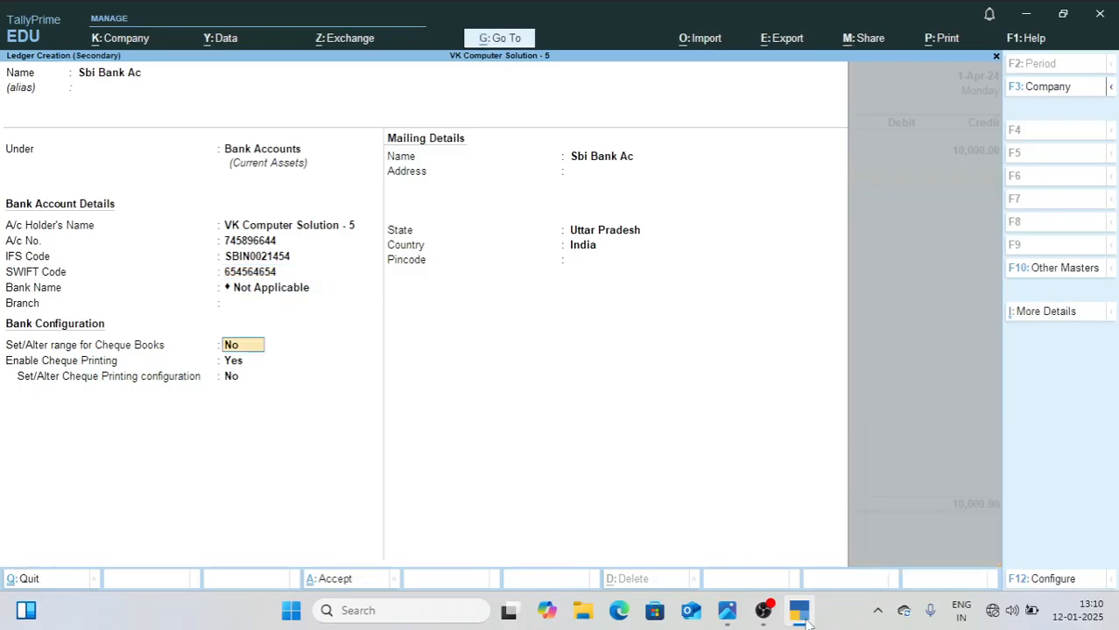
{"action": "key", "text": "BackSpace"}
{"action": "type", "text": "Dankaur"}
{"action": "key", "text": "Return"}
{"action": "key", "text": "Return"}
{"action": "key", "text": "Return"}
{"action": "key", "text": "Return"}
{"action": "key", "text": "Return"}
Step: Fill in the bank ledger's mailing address, save the ledger, and debit it with 10000 in the contra voucher
{"action": "type", "text": "Noida"}
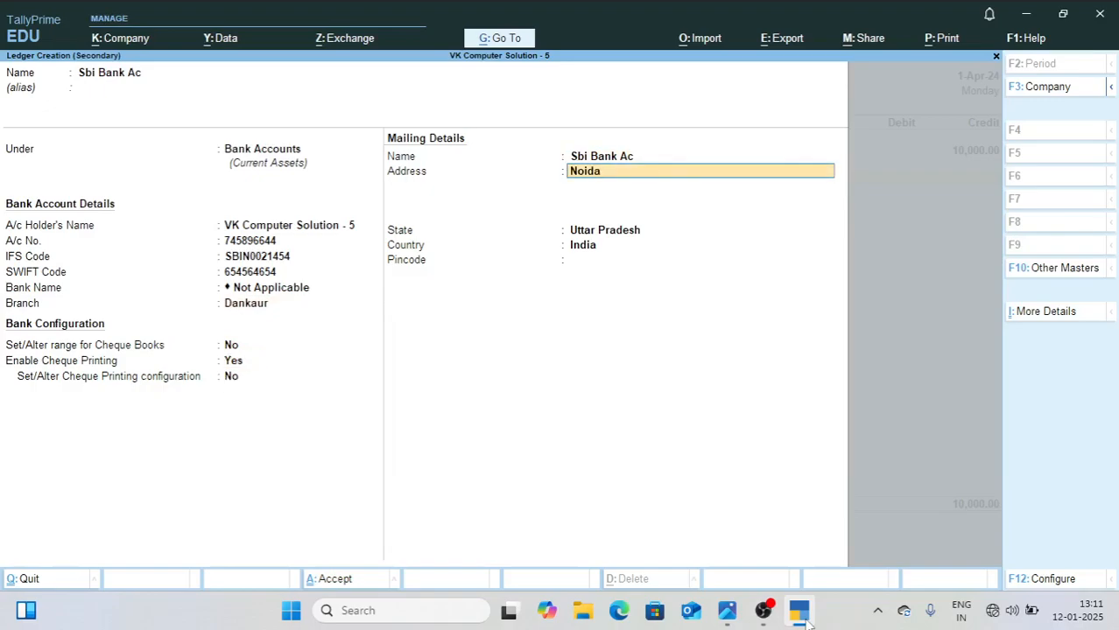
{"action": "key", "text": "Return"}
{"action": "key", "text": "Return"}
{"action": "key", "text": "Return"}
{"action": "key", "text": "Return"}
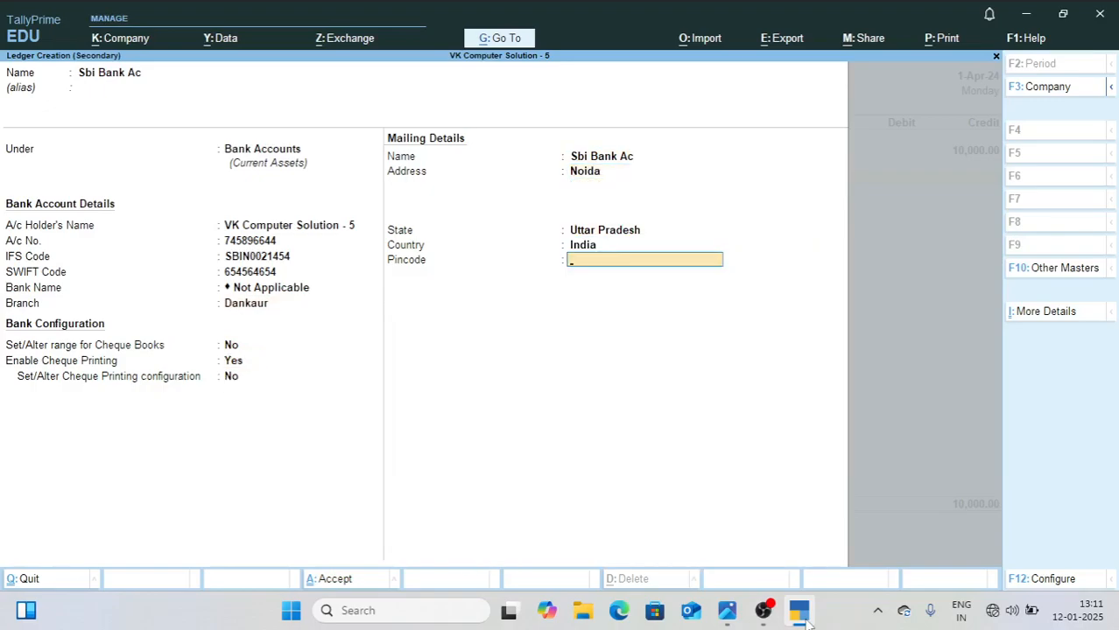
{"action": "key", "text": "Return"}
{"action": "key", "text": "Return"}
Step: Allocate the cash deposit as 20 notes of 500 and save the contra voucher without a narration
{"action": "key", "text": "Return"}
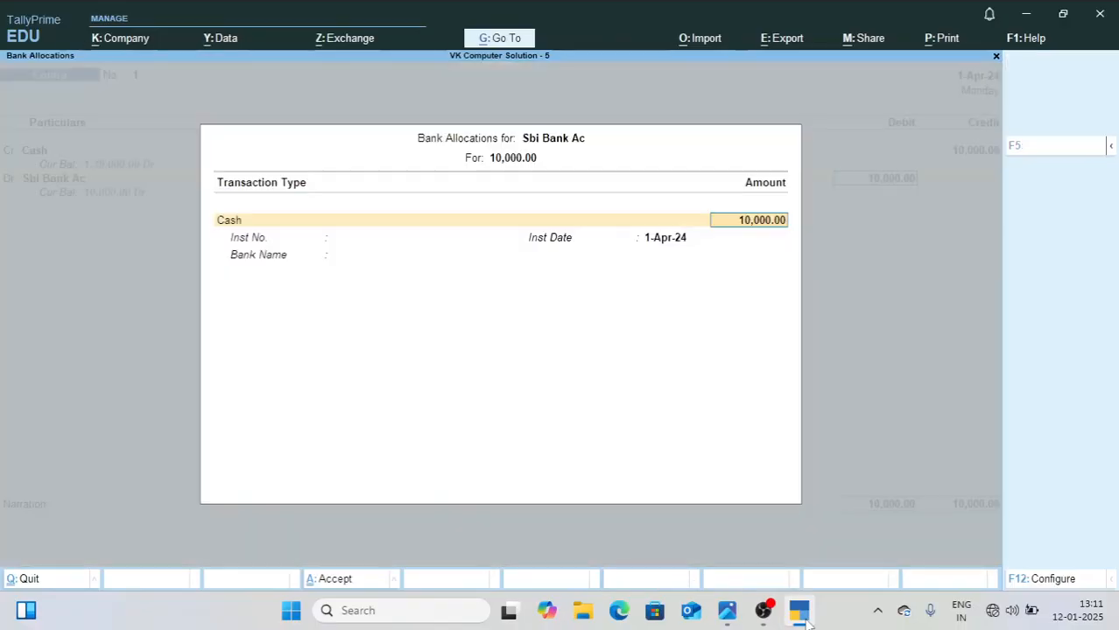
{"action": "key", "text": "Return"}
{"action": "key", "text": "Return"}
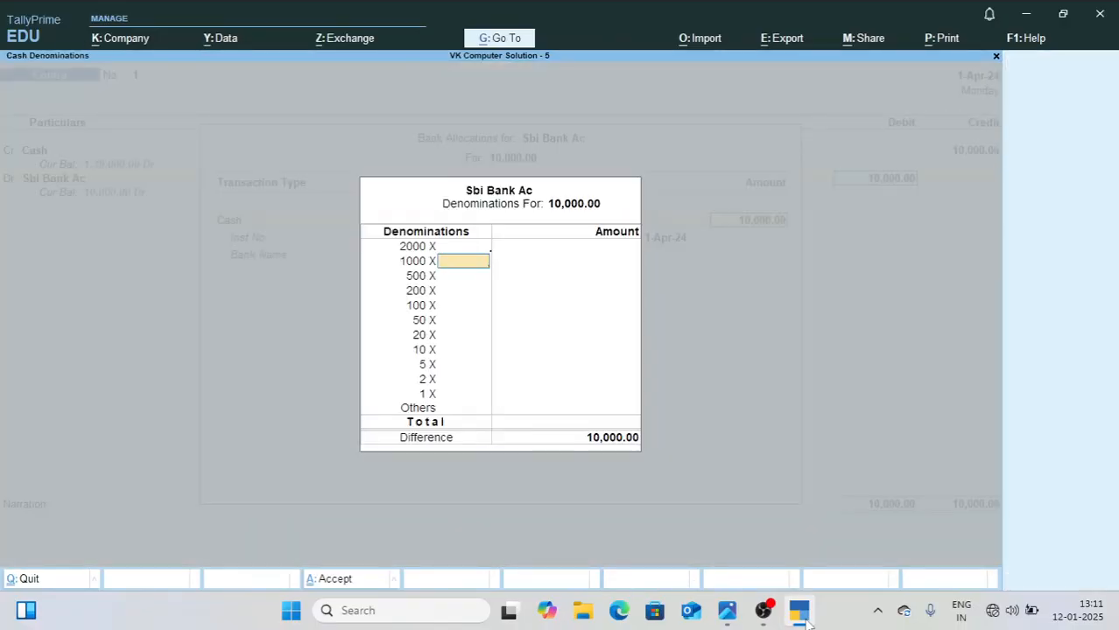
{"action": "key", "text": "Return"}
{"action": "type", "text": "20"}
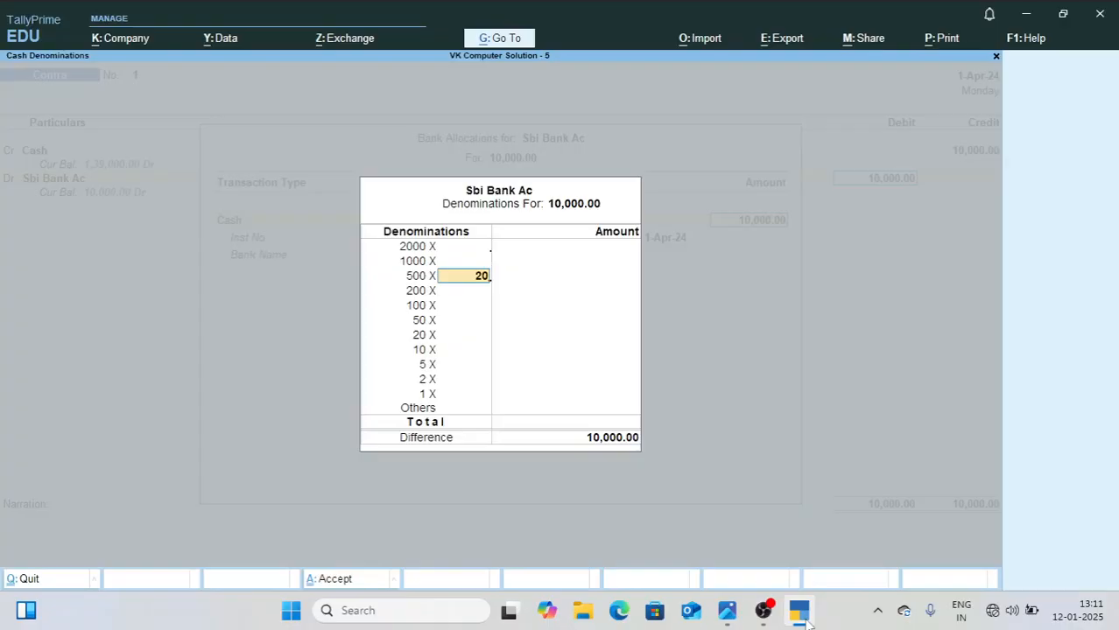
{"action": "key", "text": "Return"}
{"action": "key", "text": "Return"}
{"action": "key", "text": "Return"}
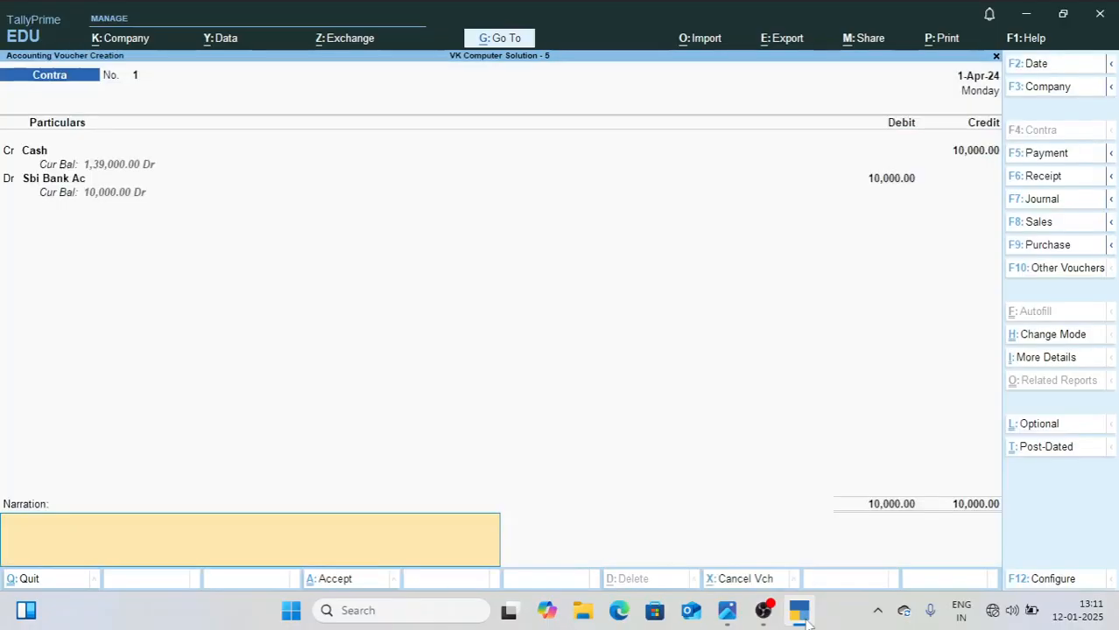
{"action": "key", "text": "Return"}
{"action": "key", "text": "Return"}
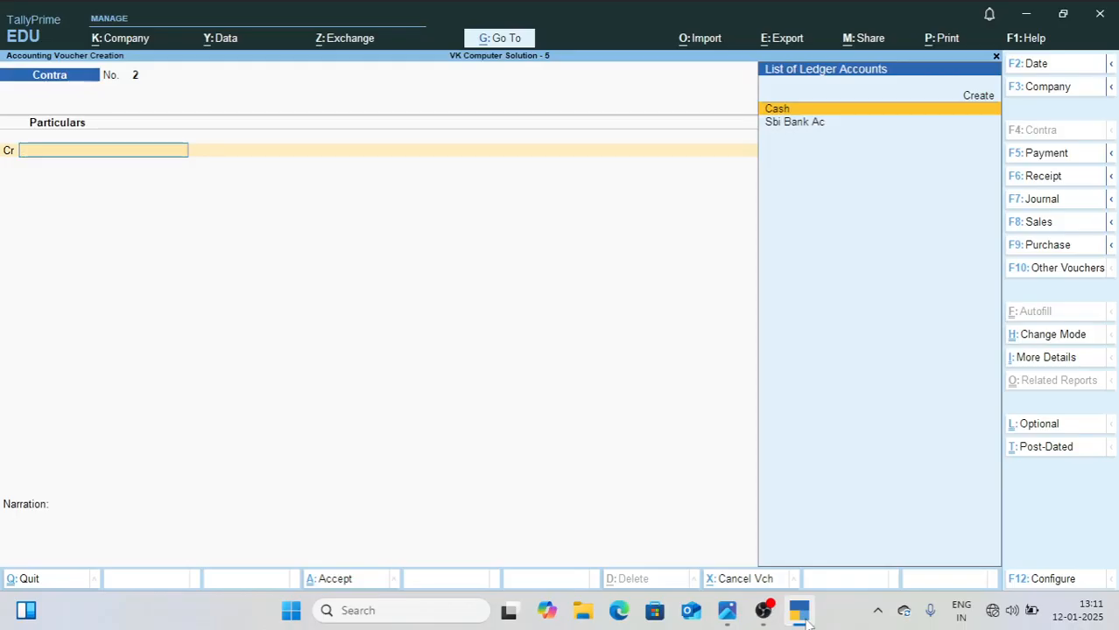
Step: Leave voucher entry and open the company's Balance Sheet report
{"action": "key", "text": "Escape"}
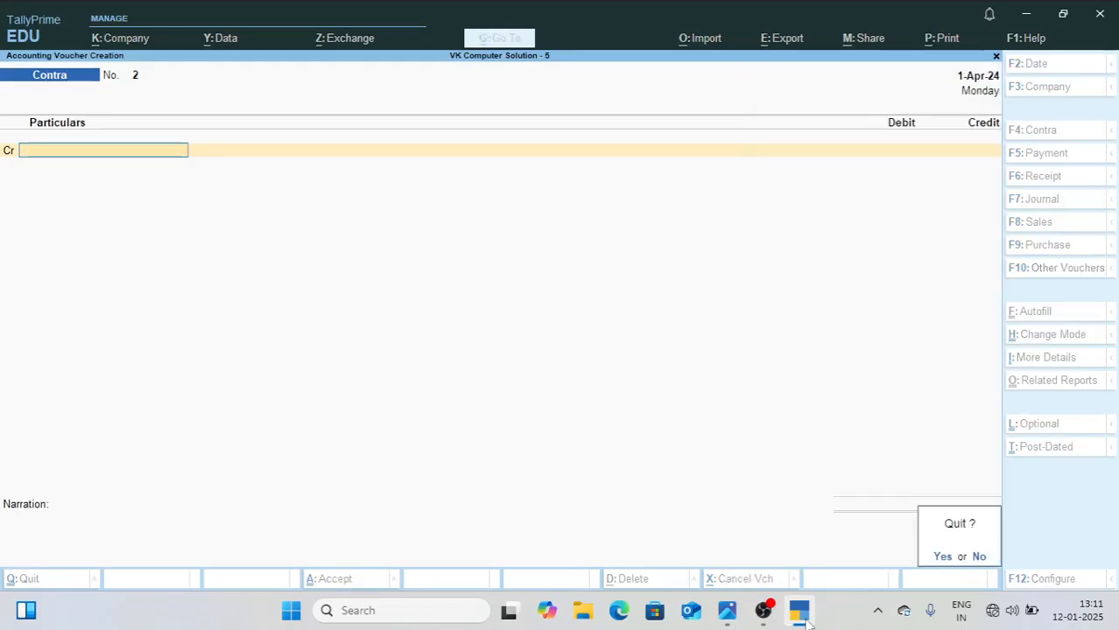
{"action": "key", "text": "Return"}
{"action": "key", "text": "Down"}
{"action": "key", "text": "Down"}
{"action": "key", "text": "Down"}
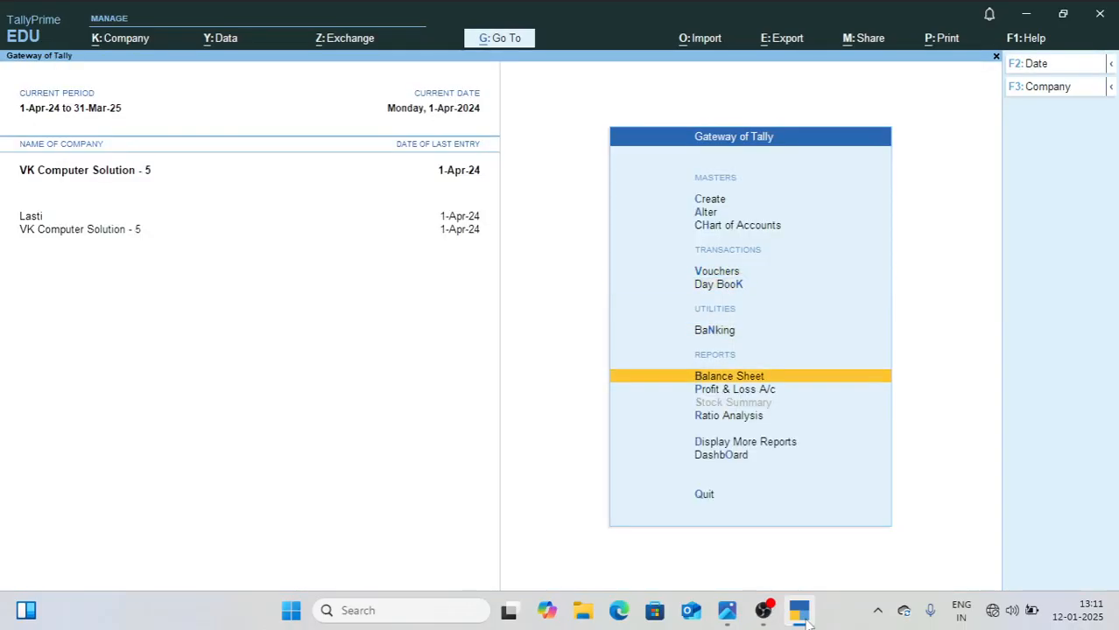
{"action": "key", "text": "Return"}
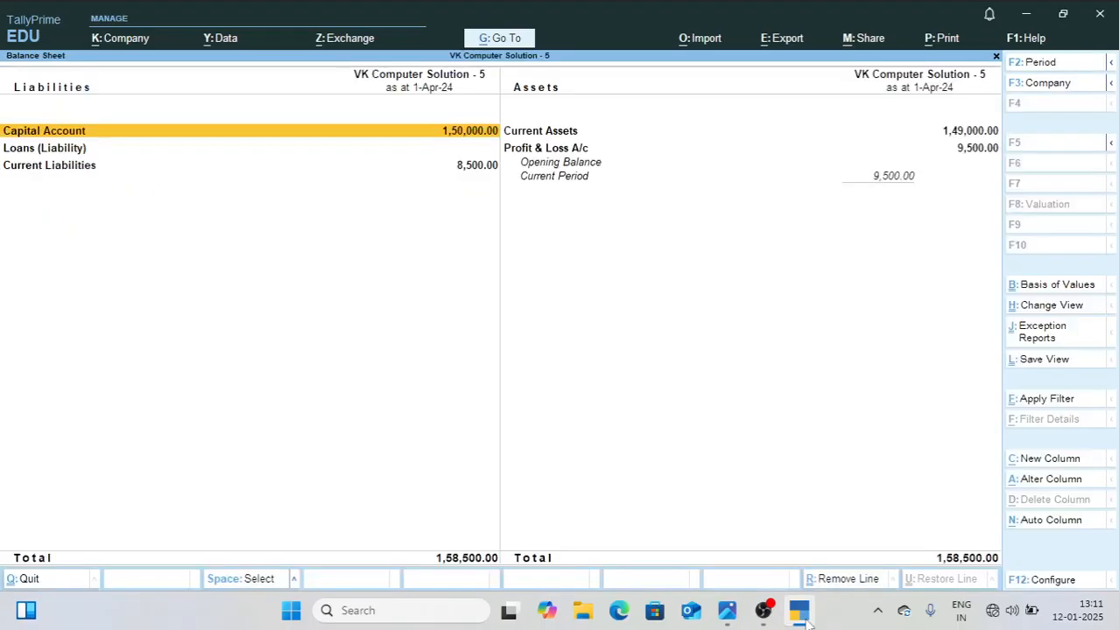
Step: Compare the Balance Sheet total with the April figure in 1.jpg, view the Trial Balance, and return to the Gateway of Tally
{"action": "left_click", "coordinate": [666, 477]}
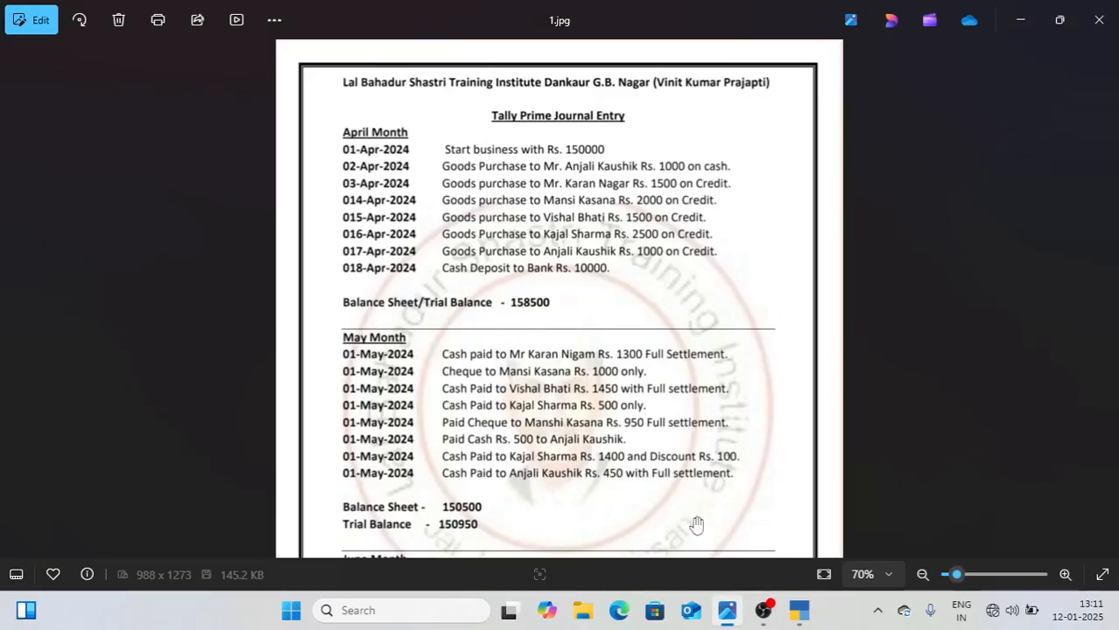
{"action": "left_click", "coordinate": [797, 613]}
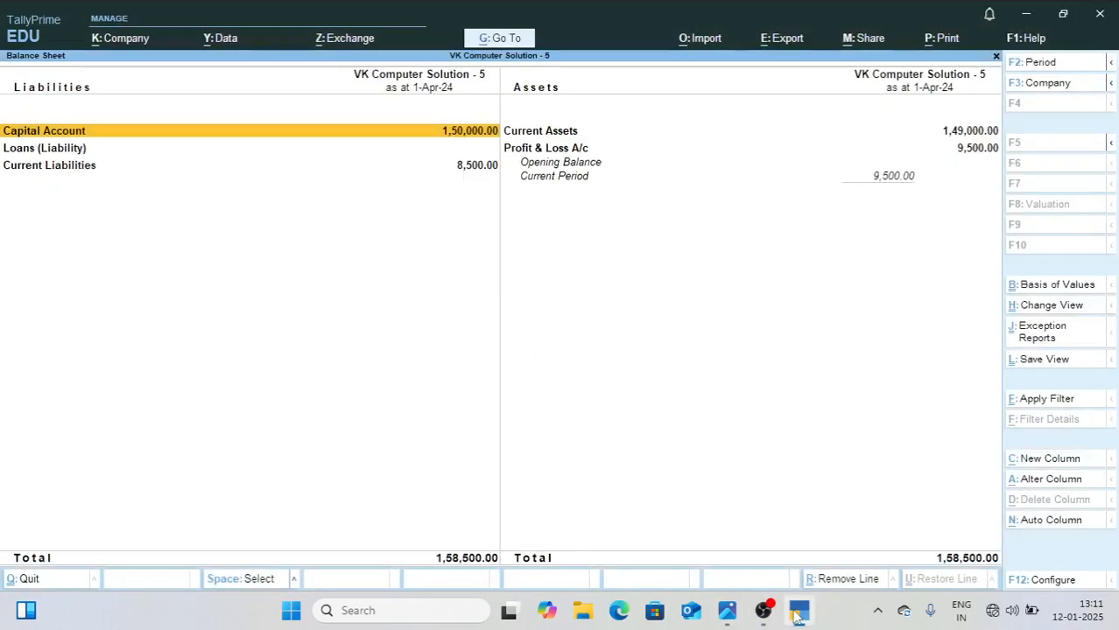
{"action": "key", "text": "Escape"}
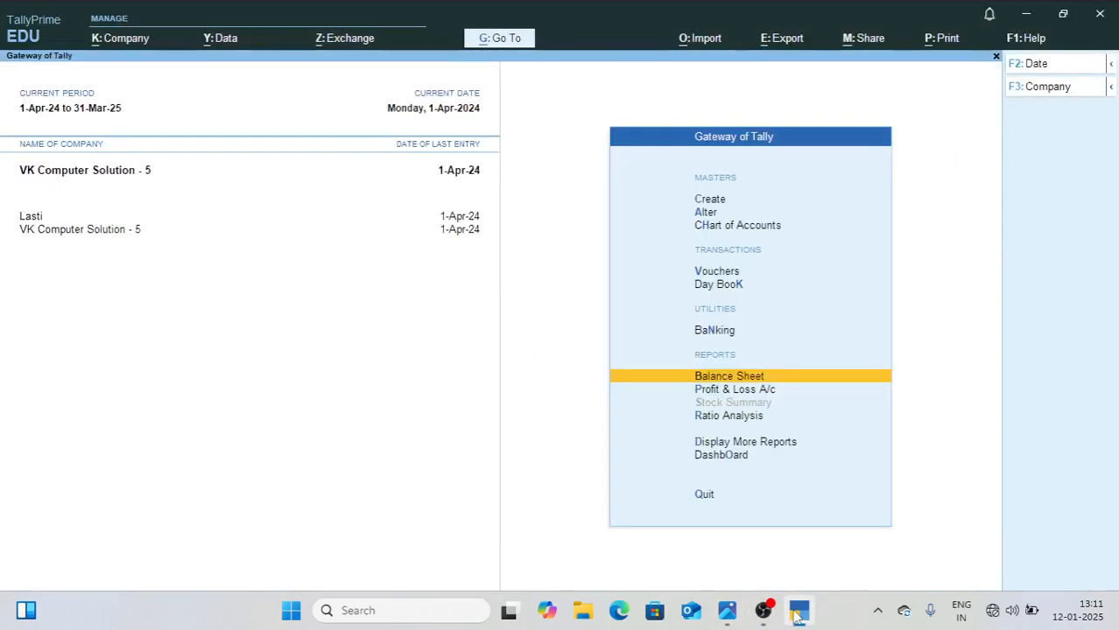
{"action": "key", "text": "Down"}
{"action": "key", "text": "Down"}
{"action": "key", "text": "Down"}
{"action": "key", "text": "Down"}
{"action": "key", "text": "Up"}
{"action": "key", "text": "Return"}
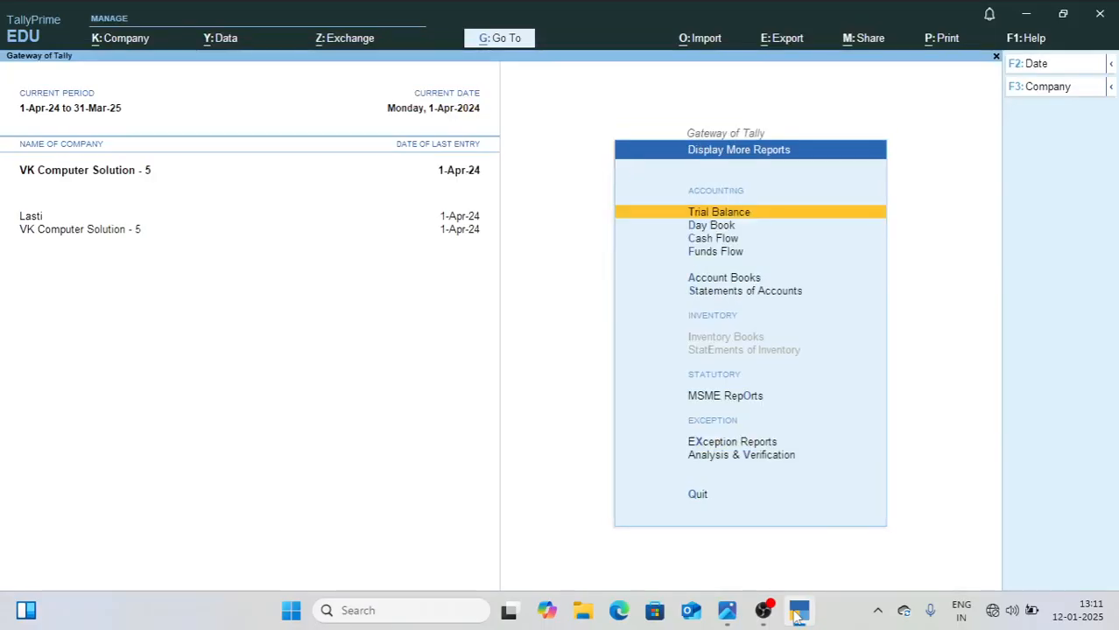
{"action": "key", "text": "Return"}
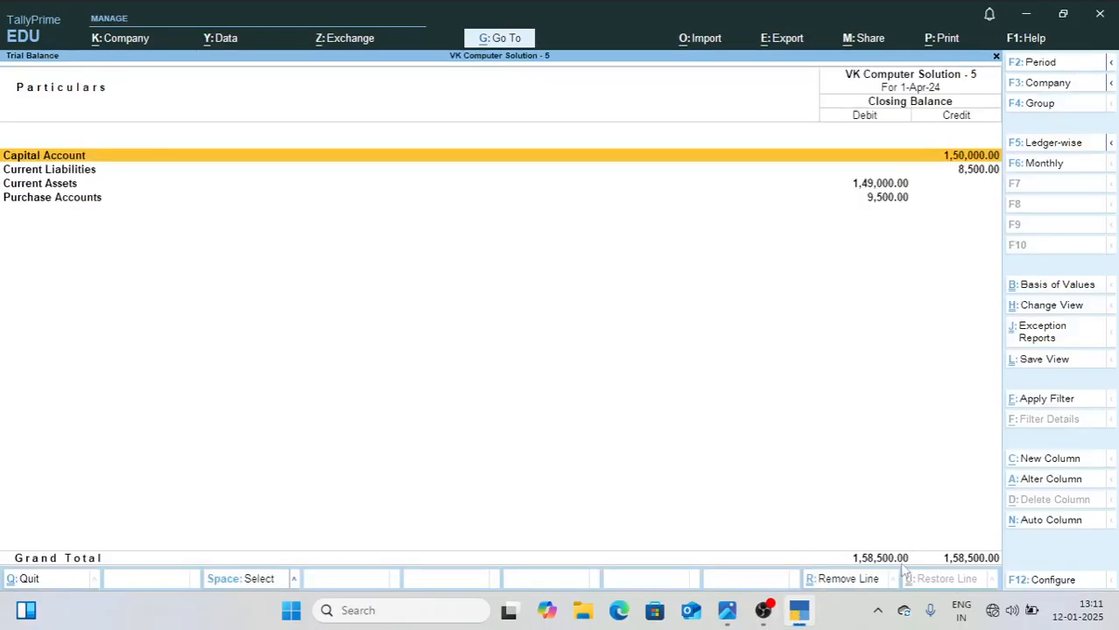
{"action": "key", "text": "Escape"}
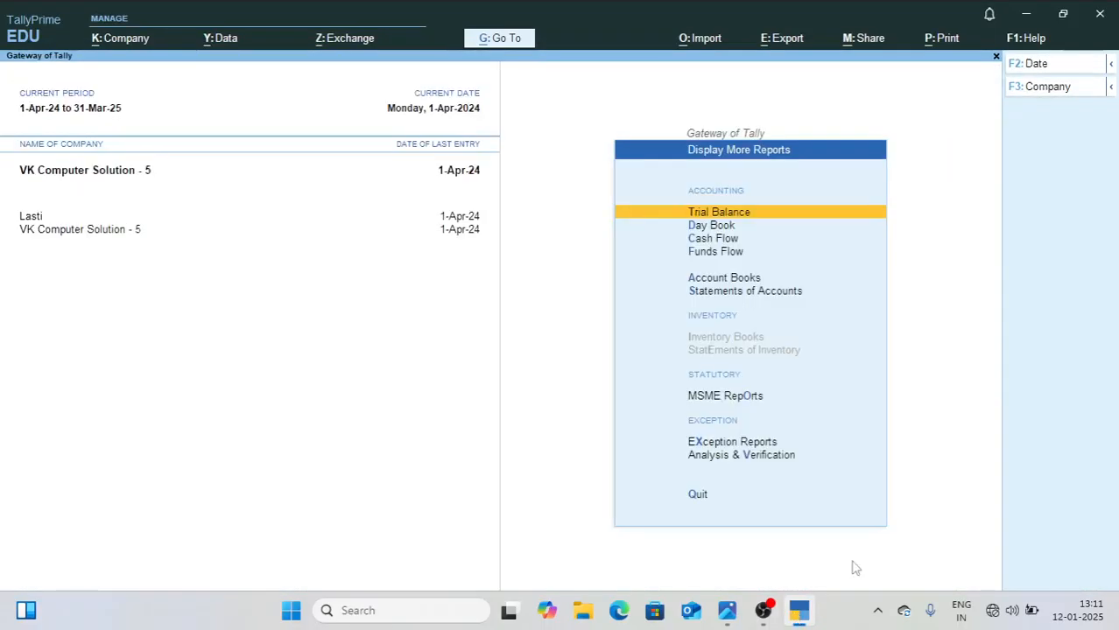
{"action": "key", "text": "Escape"}
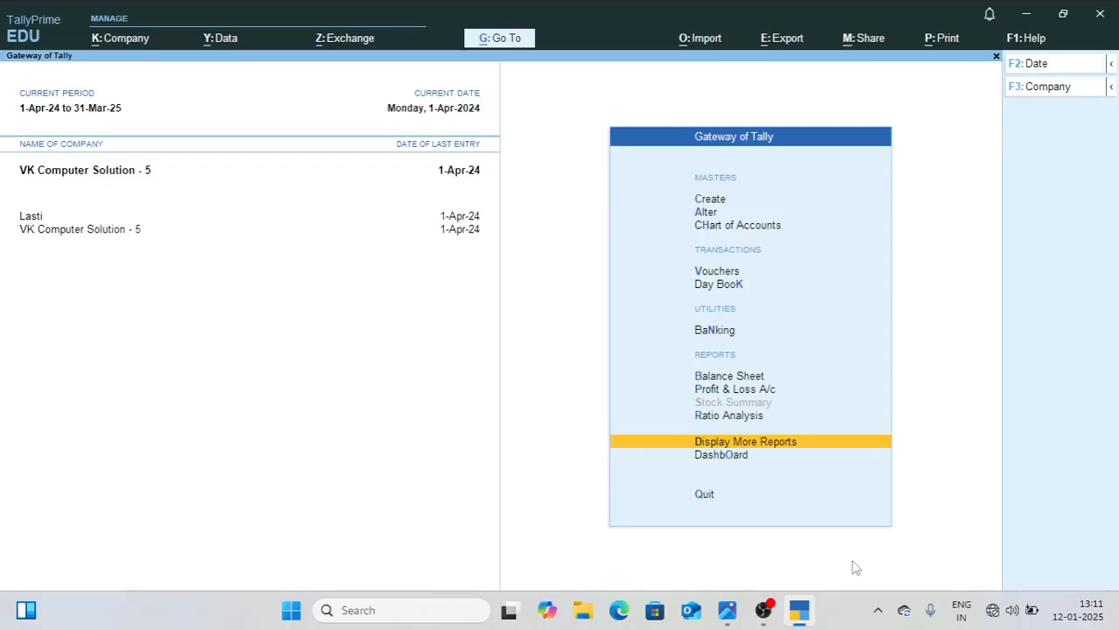
Step: Reopen the Balance Sheet and show it in detailed form
{"action": "key", "text": "Up"}
{"action": "key", "text": "Up"}
{"action": "key", "text": "Up"}
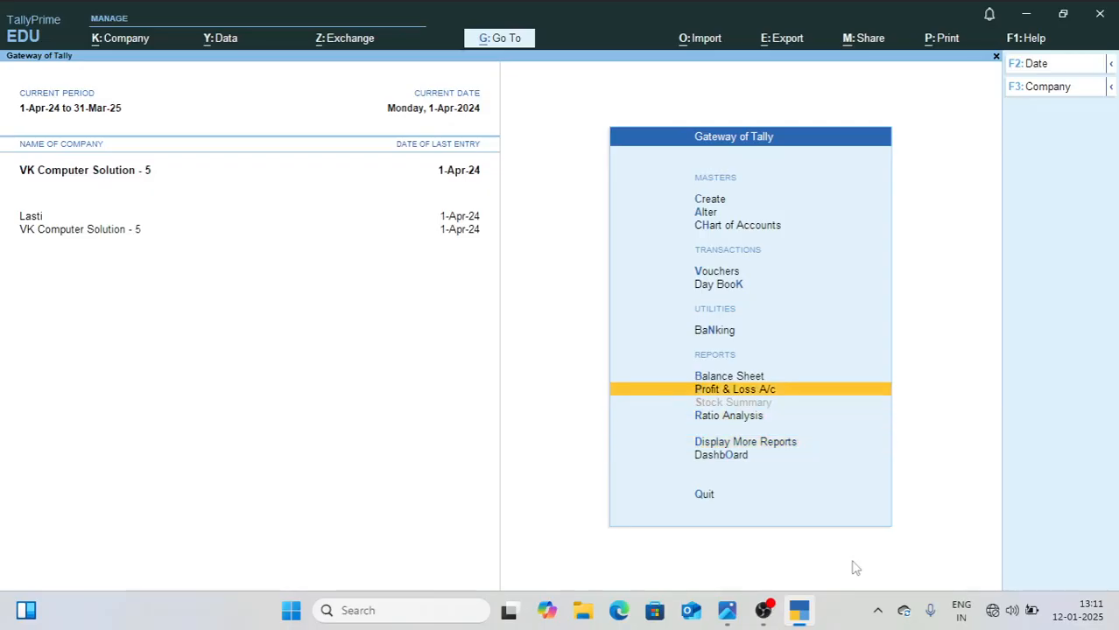
{"action": "key", "text": "Return"}
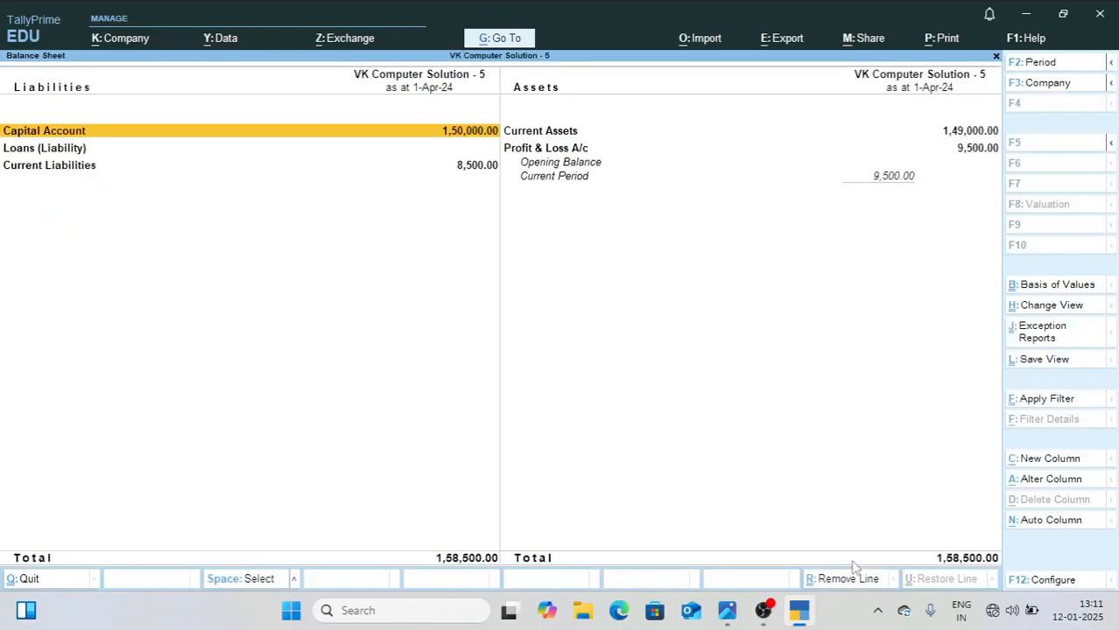
{"action": "key", "text": "alt+F5"}
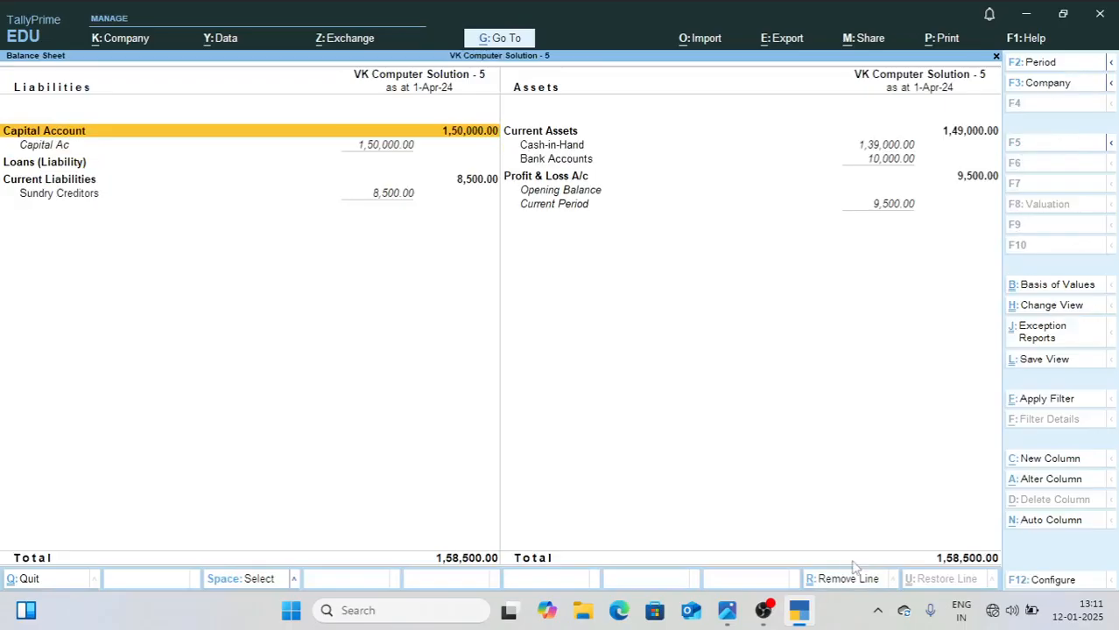
Step: Open the Sundry Creditors group summary from the Balance Sheet and examine each creditor's balance
{"action": "key", "text": "Down"}
{"action": "key", "text": "Down"}
{"action": "key", "text": "Down"}
{"action": "key", "text": "Down"}
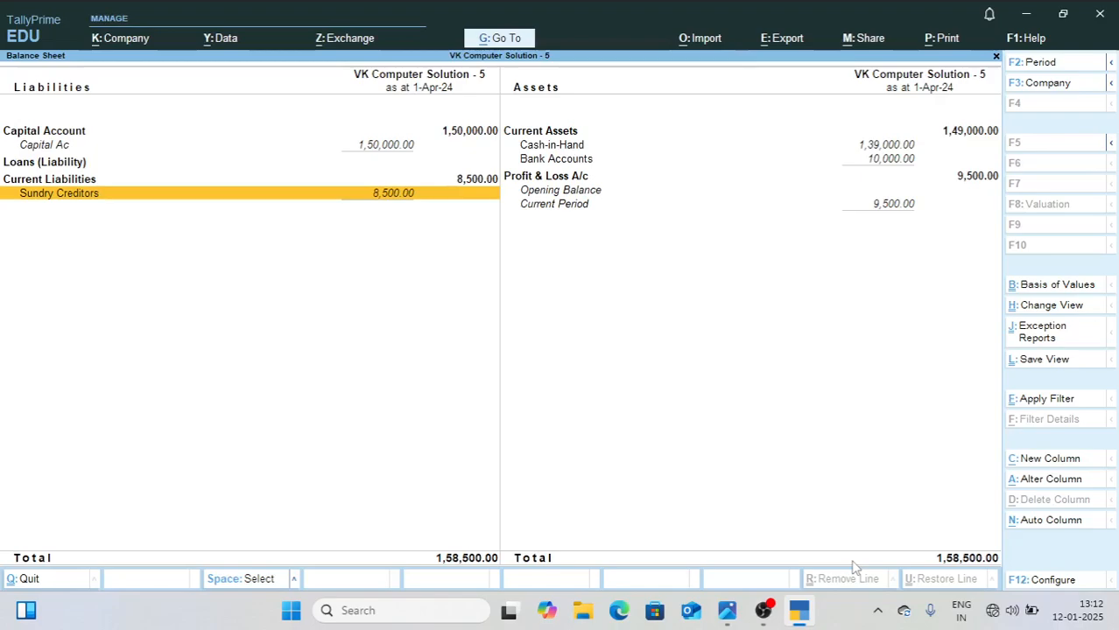
{"action": "key", "text": "Return"}
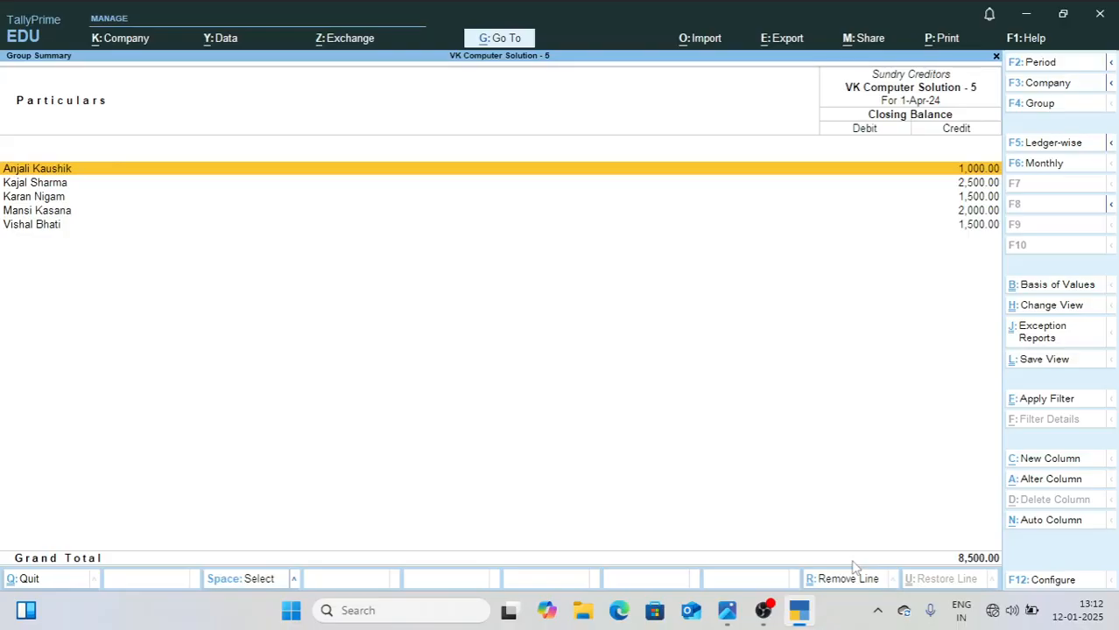
{"action": "key", "text": "Down"}
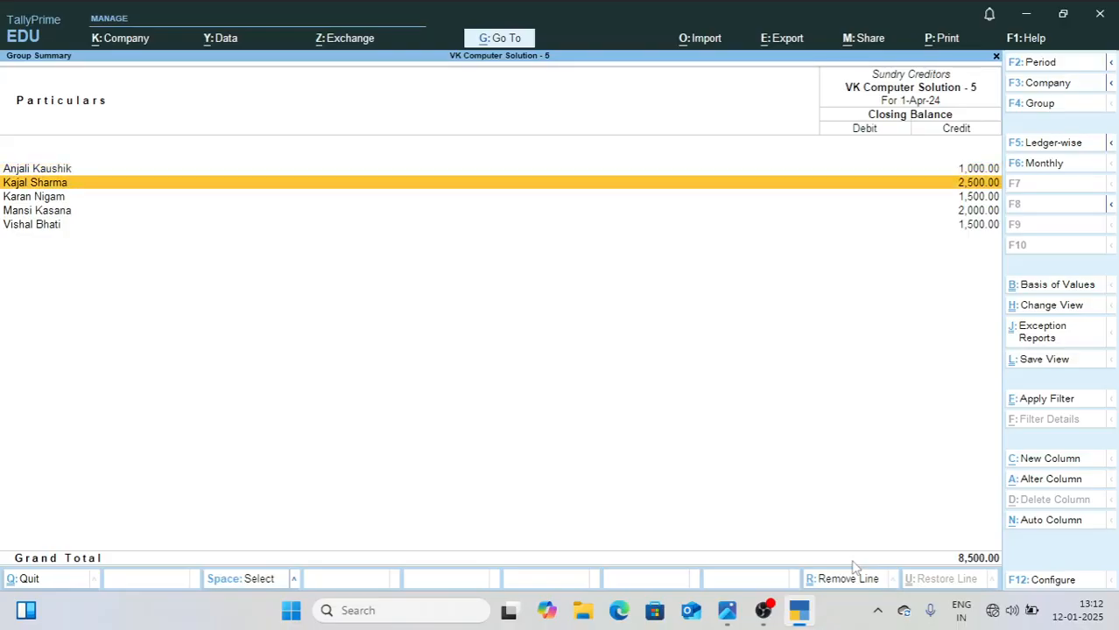
{"action": "key", "text": "Down"}
{"action": "key", "text": "Down"}
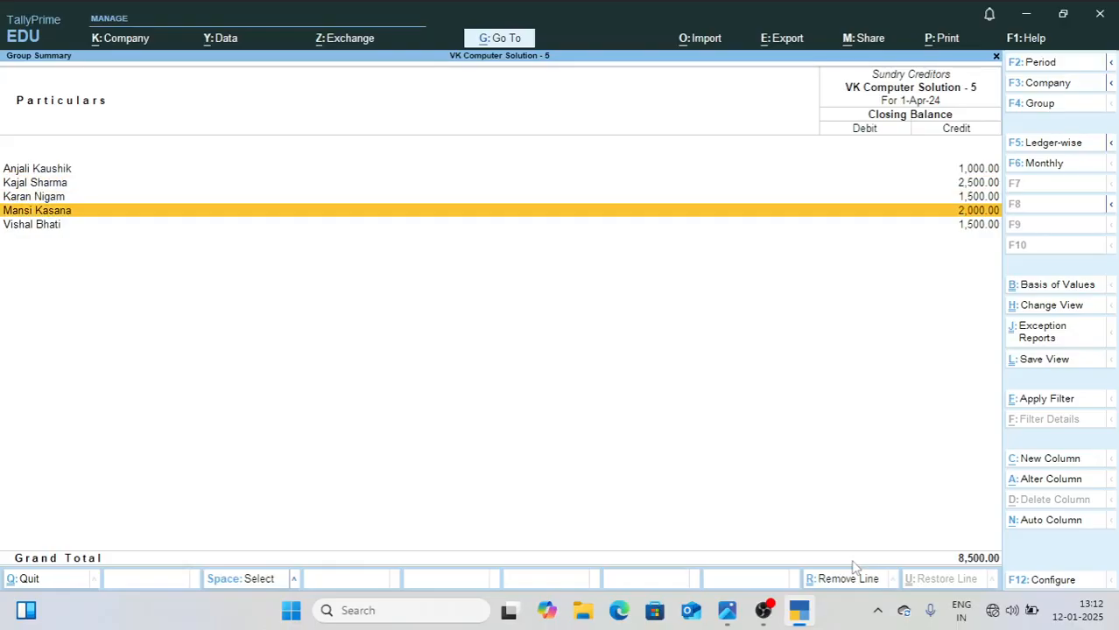
Step: Preview the Sundry Creditors group summary for printing, enlarge the page to read it, and close the preview without printing
{"action": "key", "text": "alt+p"}
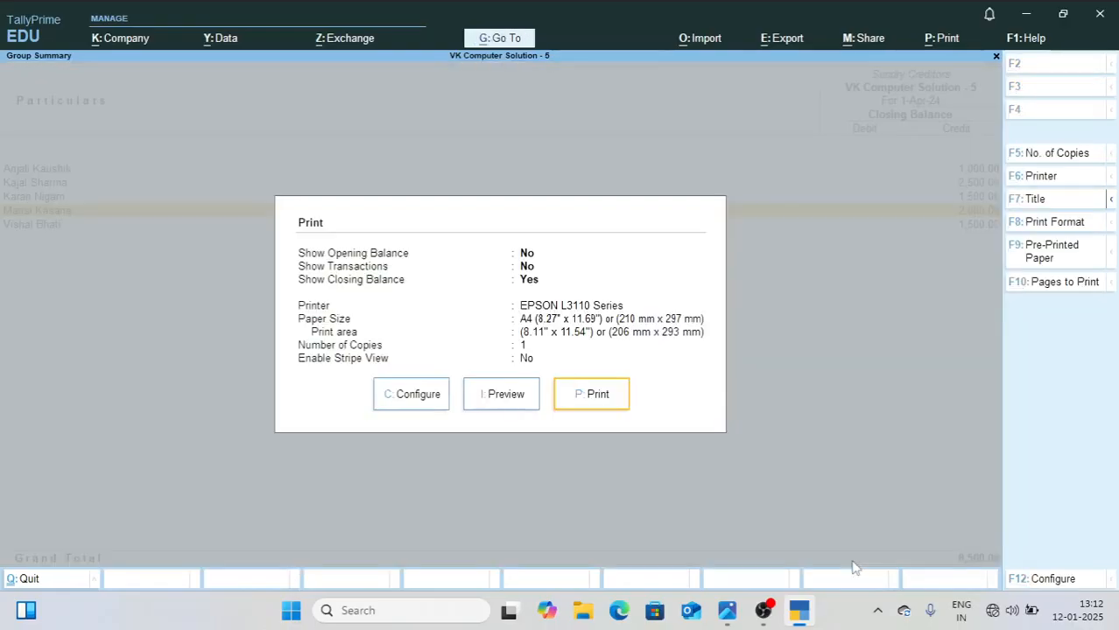
{"action": "key", "text": "Left"}
{"action": "key", "text": "Return"}
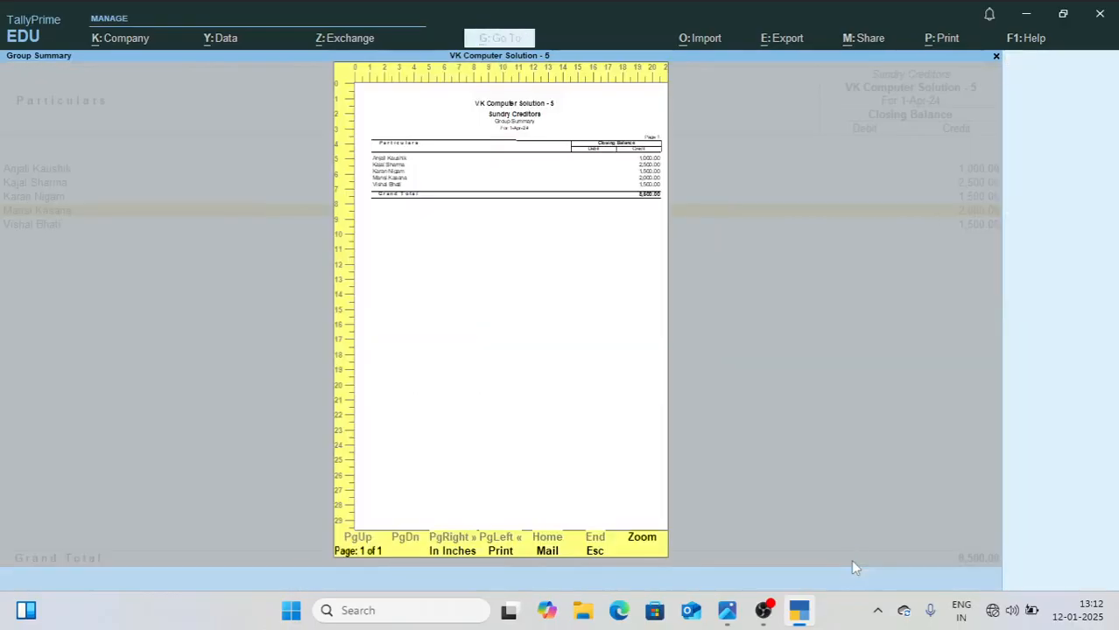
{"action": "key", "text": "alt+z"}
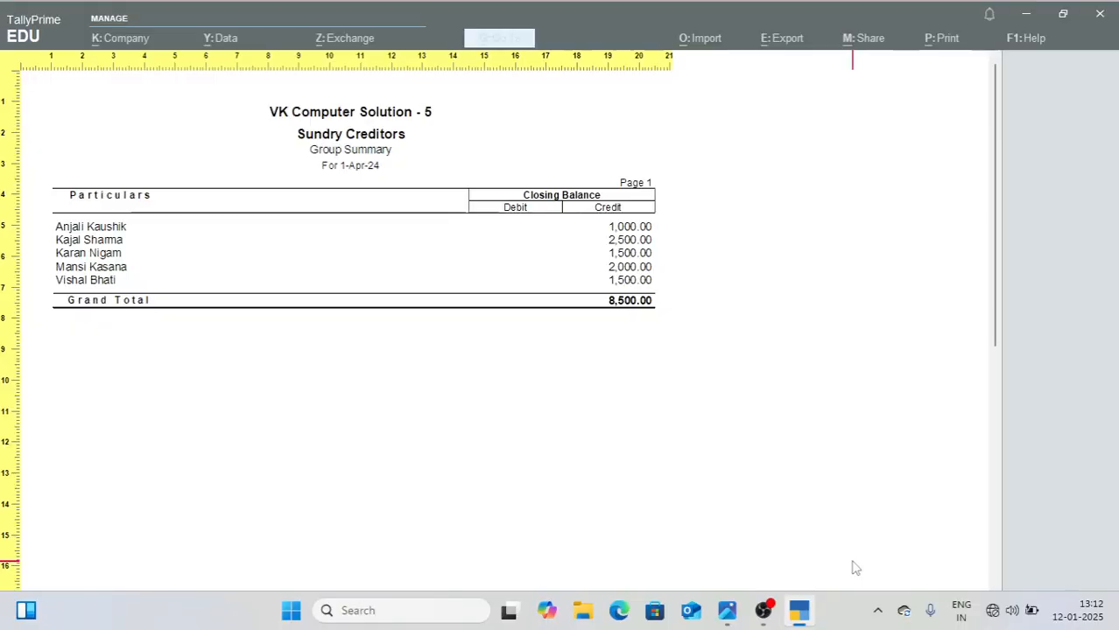
{"action": "key", "text": "alt+z"}
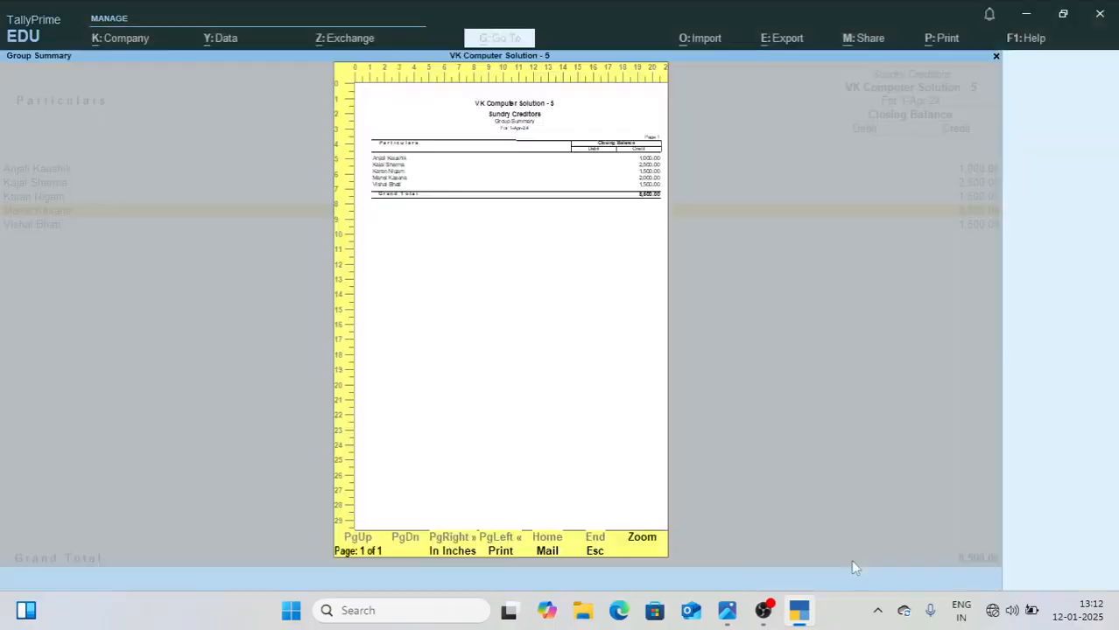
{"action": "key", "text": "Escape"}
Step: Return to the Balance Sheet, check the Bank Accounts and Cash-in-Hand lines, and close the report
{"action": "key", "text": "Escape"}
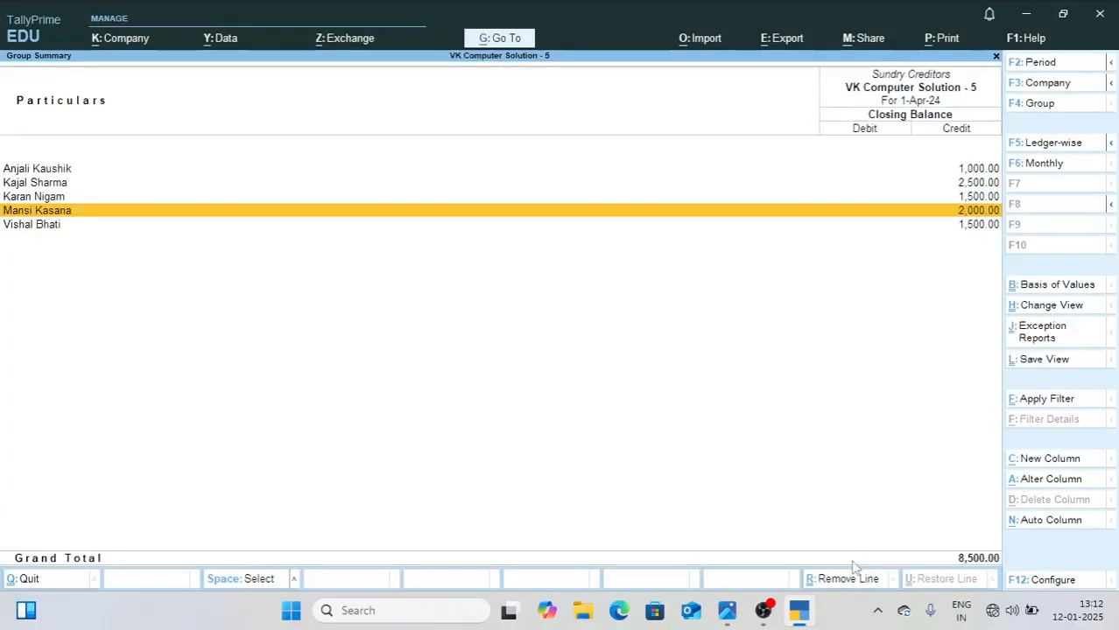
{"action": "key", "text": "Escape"}
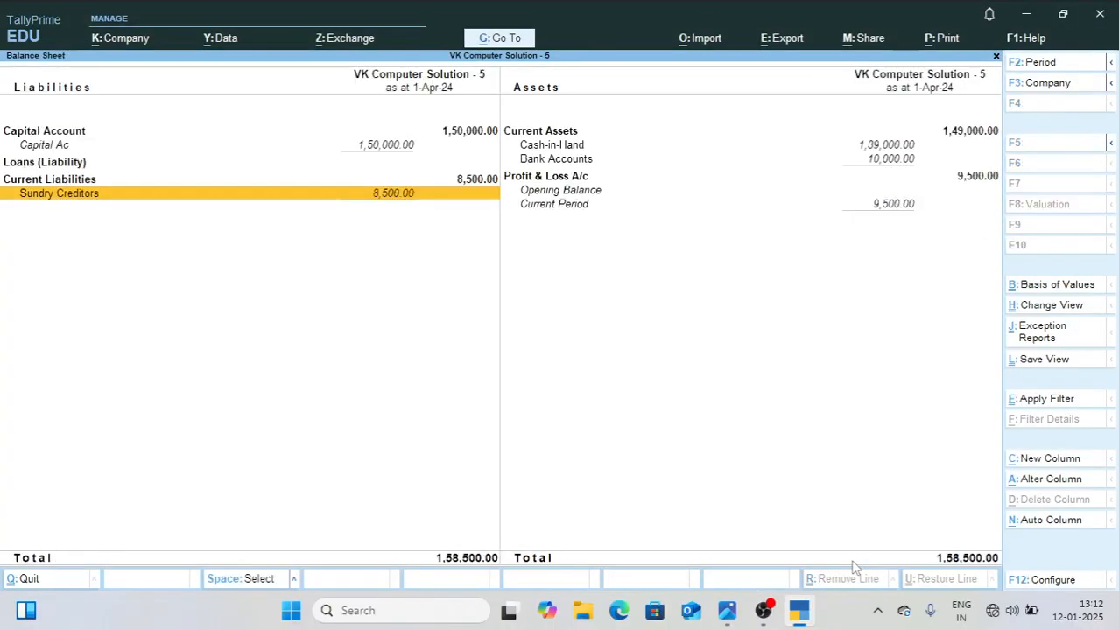
{"action": "key", "text": "Right"}
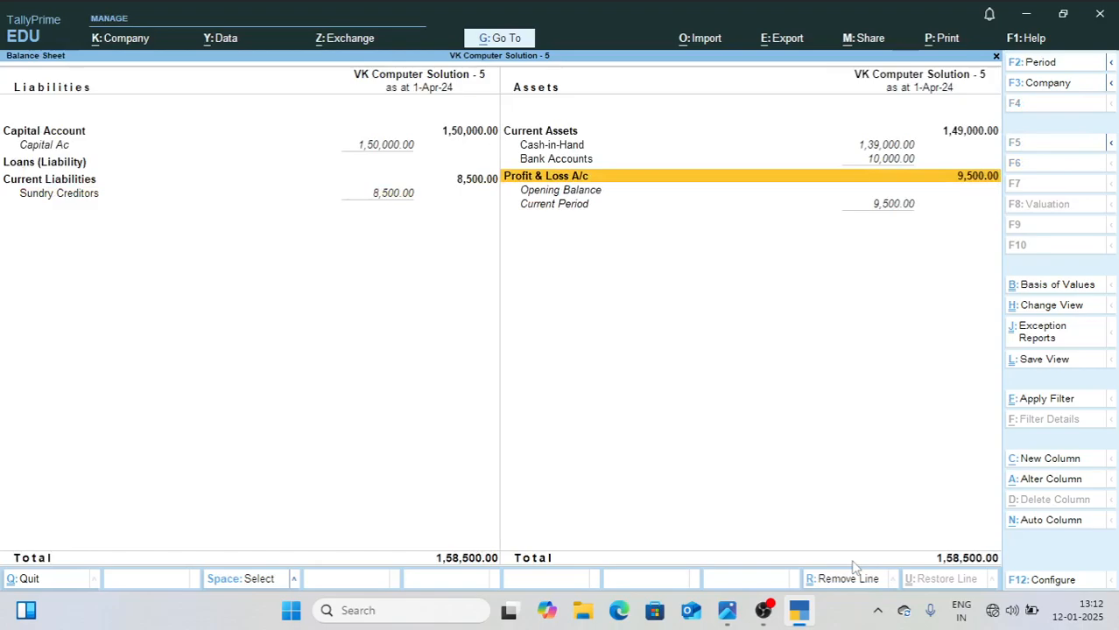
{"action": "key", "text": "Up"}
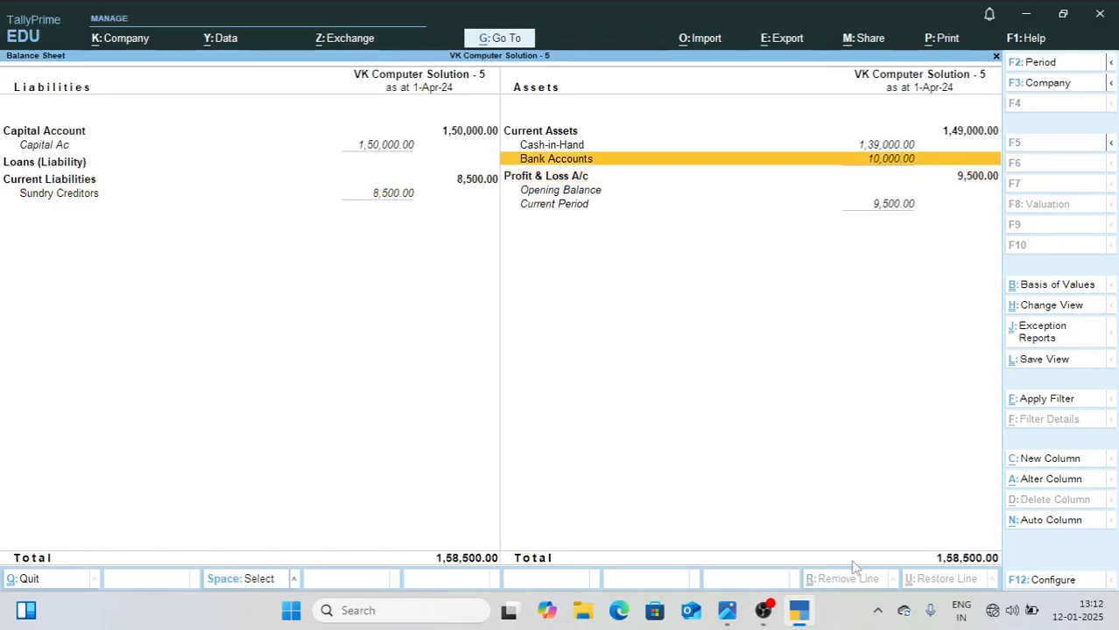
{"action": "key", "text": "Up"}
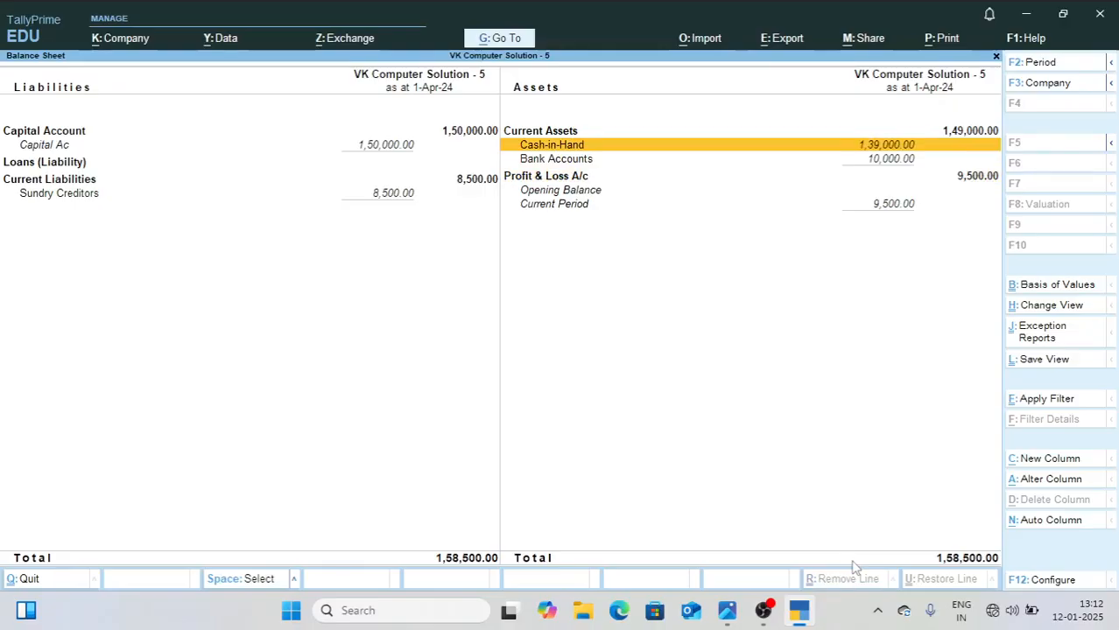
{"action": "key", "text": "Escape"}
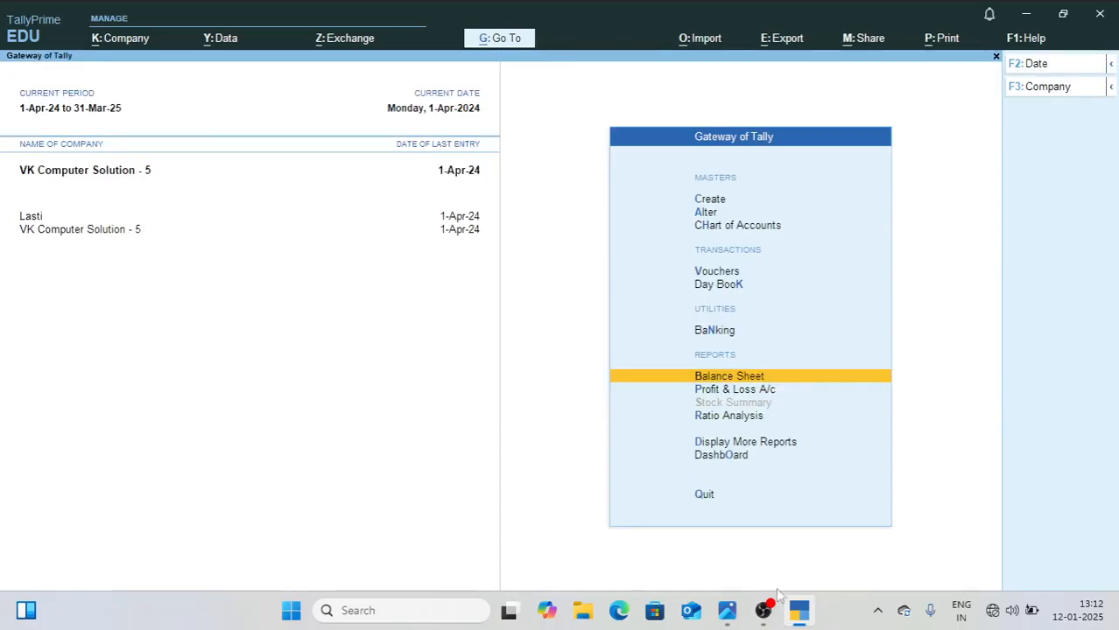
Step: Check the May entries in 1.jpg and set TallyPrime's current date to 1-5-2024
{"action": "left_click", "coordinate": [727, 612]}
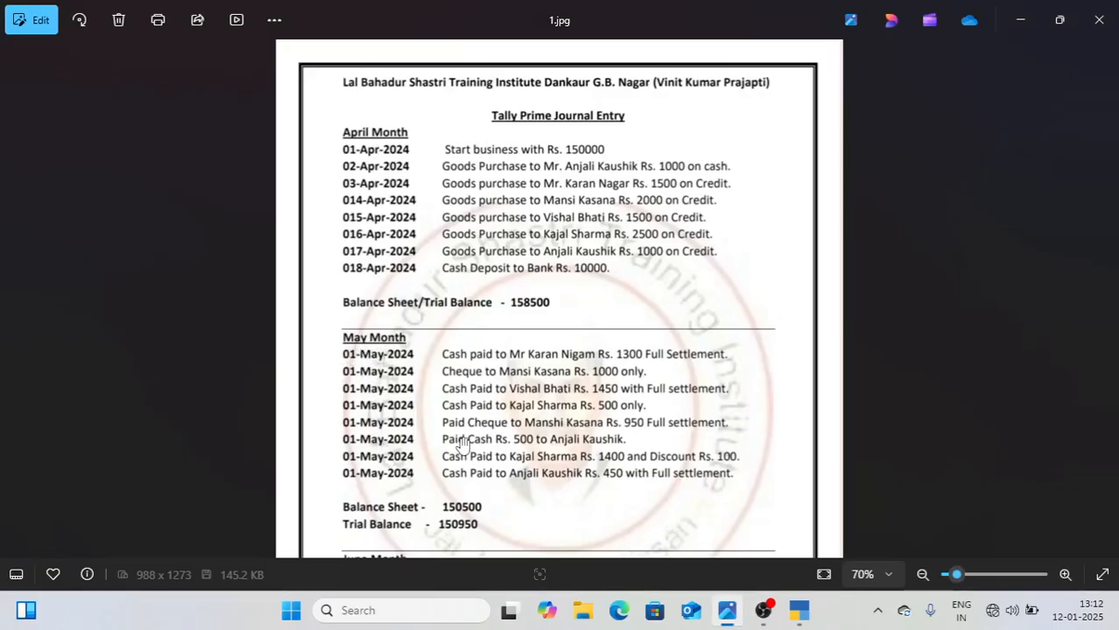
{"action": "left_click", "coordinate": [802, 613]}
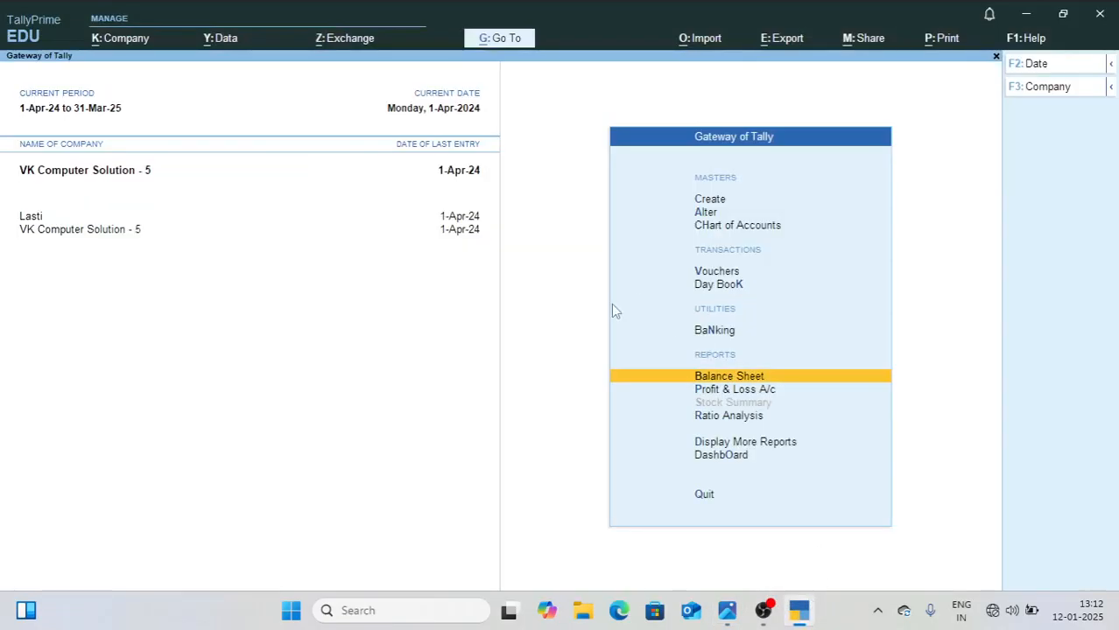
{"action": "key", "text": "F2"}
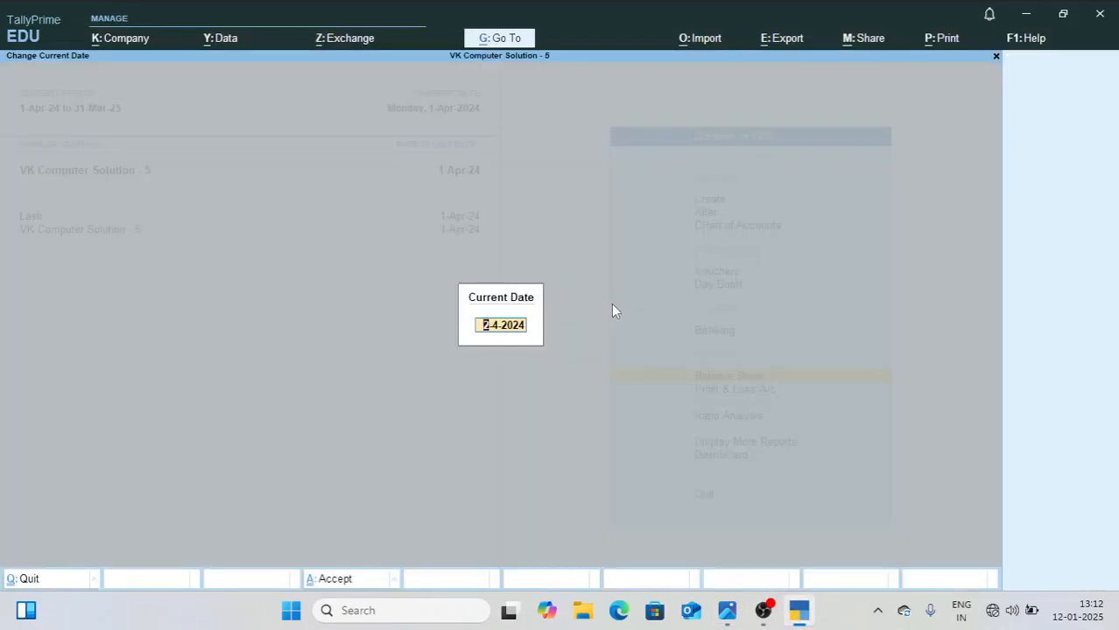
{"action": "type", "text": "1-5-2025"}
{"action": "key", "text": "BackSpace"}
{"action": "type", "text": "4"}
{"action": "key", "text": "Return"}
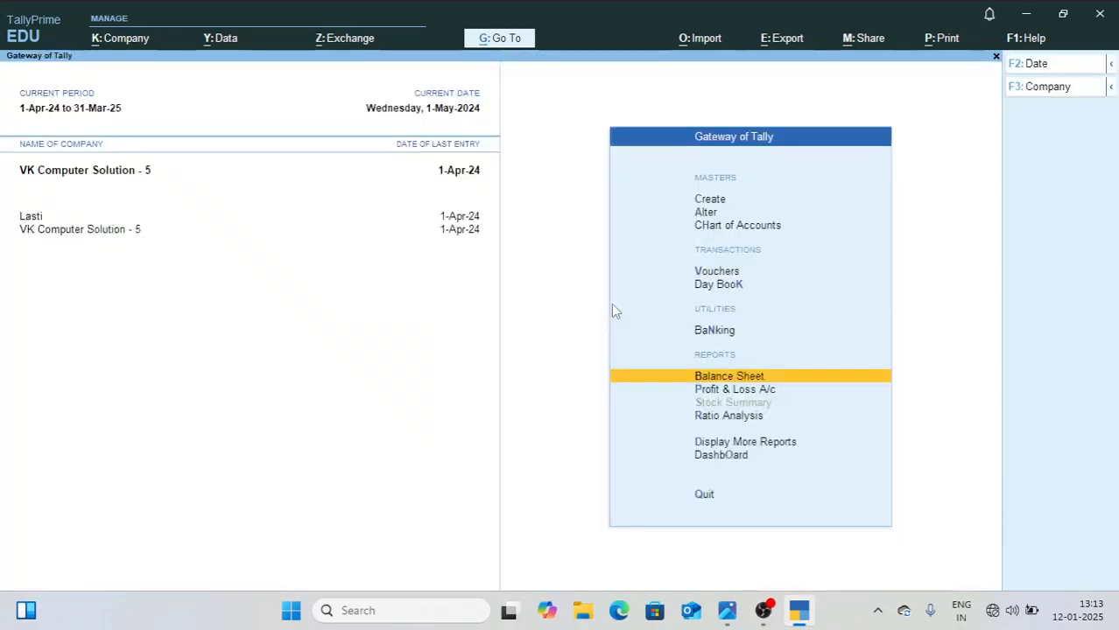
Step: Start a new payment voucher in TallyPrime after checking the first May entry in 1.jpg
{"action": "key", "text": "Up"}
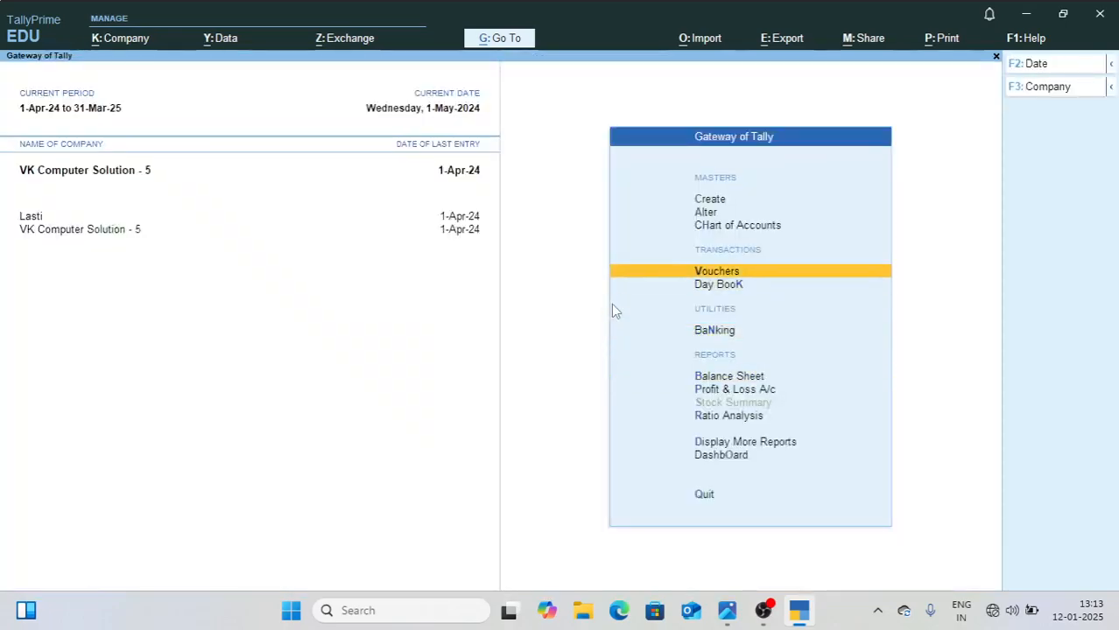
{"action": "key", "text": "Return"}
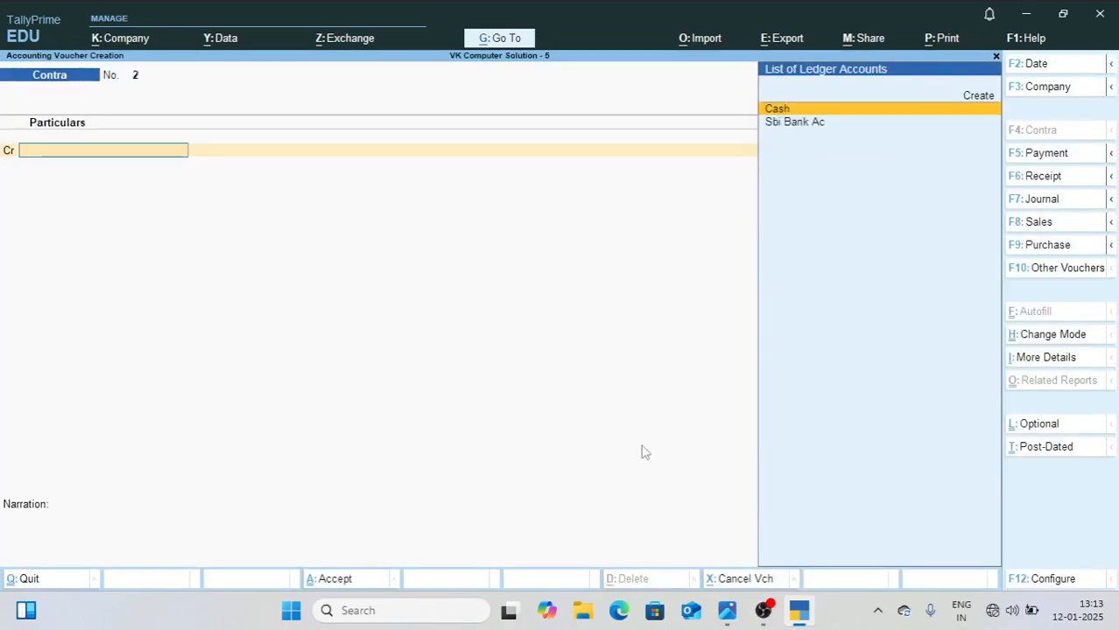
{"action": "left_click", "coordinate": [727, 610]}
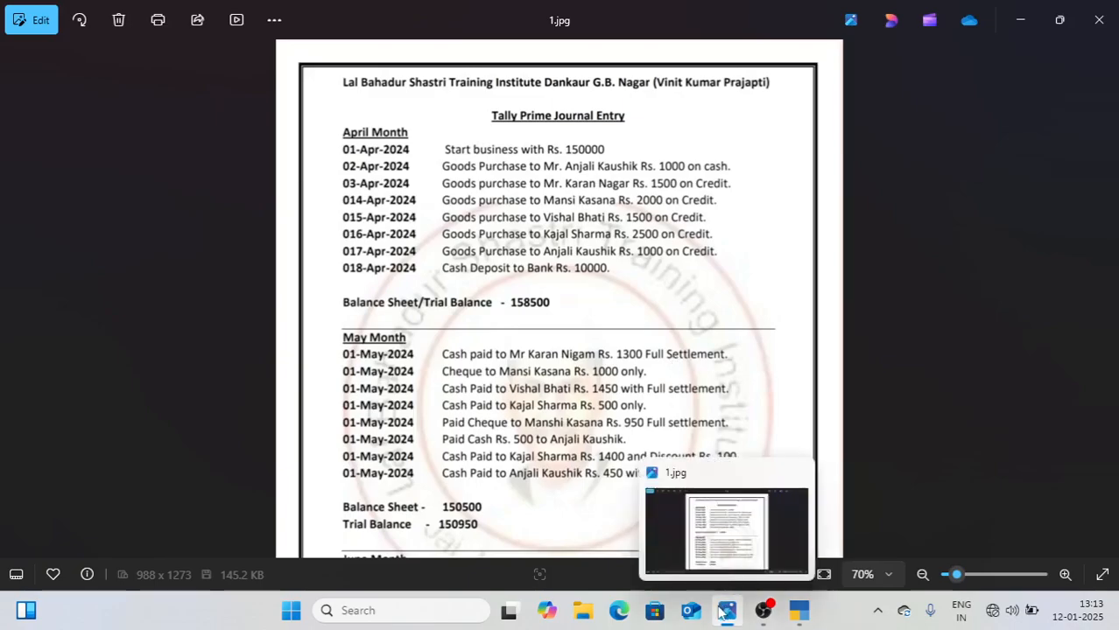
{"action": "left_click", "coordinate": [801, 612]}
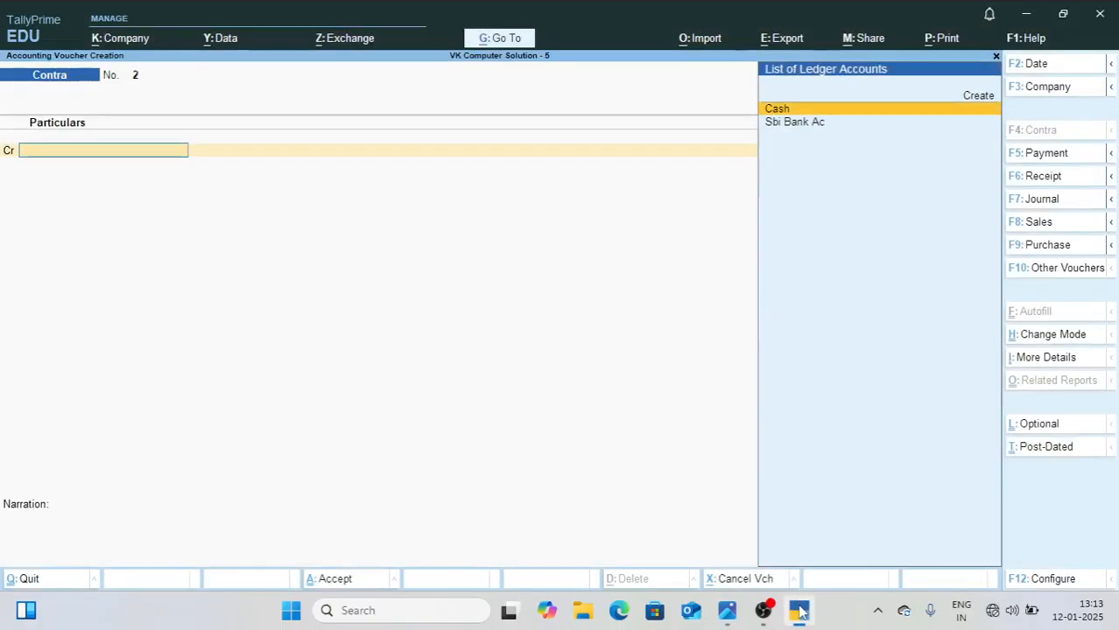
{"action": "key", "text": "F5"}
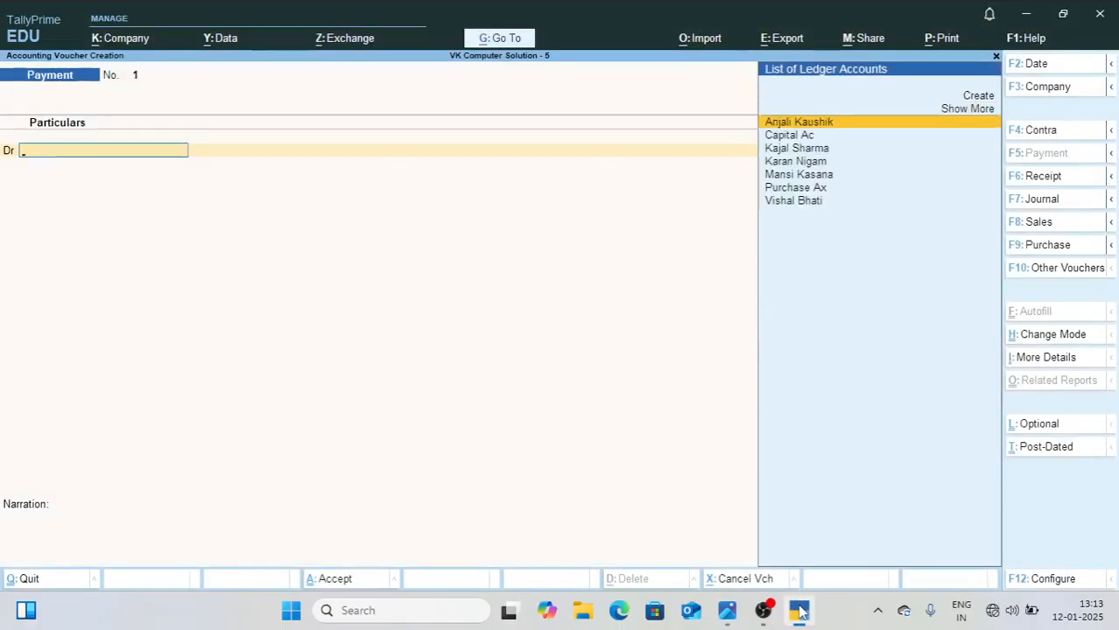
Step: Debit the creditor from the first May entry with 1,500, adjusted against pending bill 2
{"action": "type", "text": "Ka"}
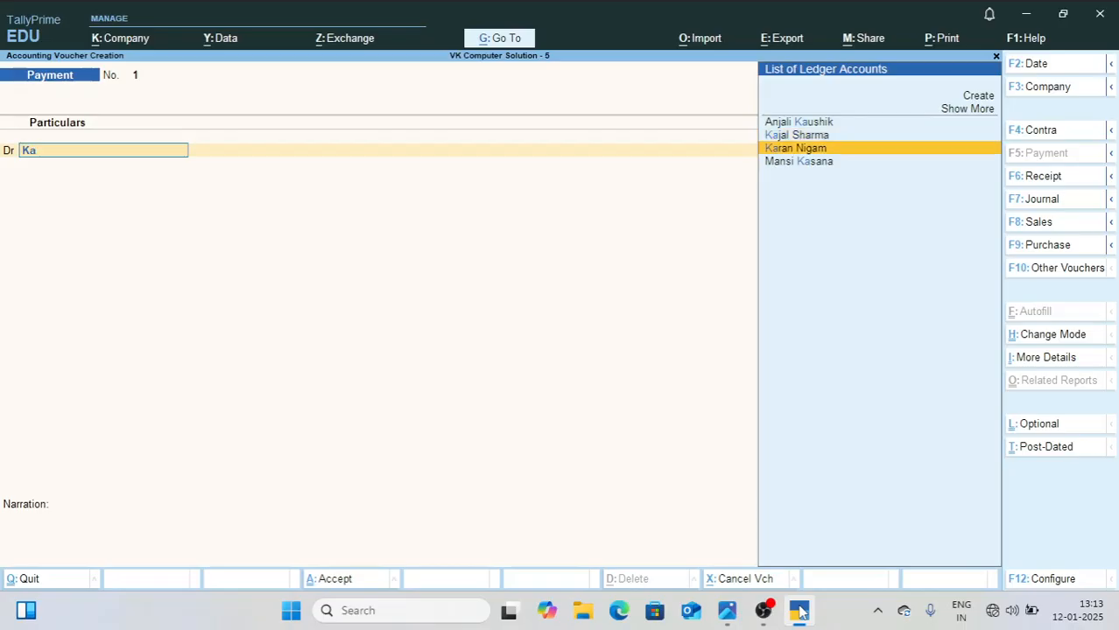
{"action": "key", "text": "Return"}
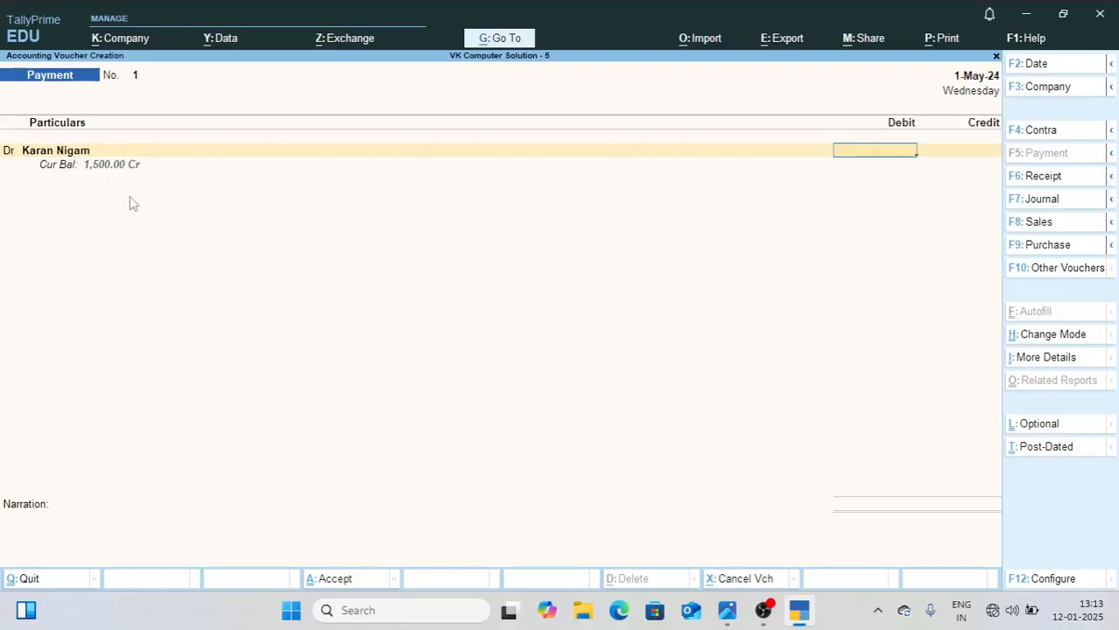
{"action": "key", "text": "Return"}
{"action": "key", "text": "Return"}
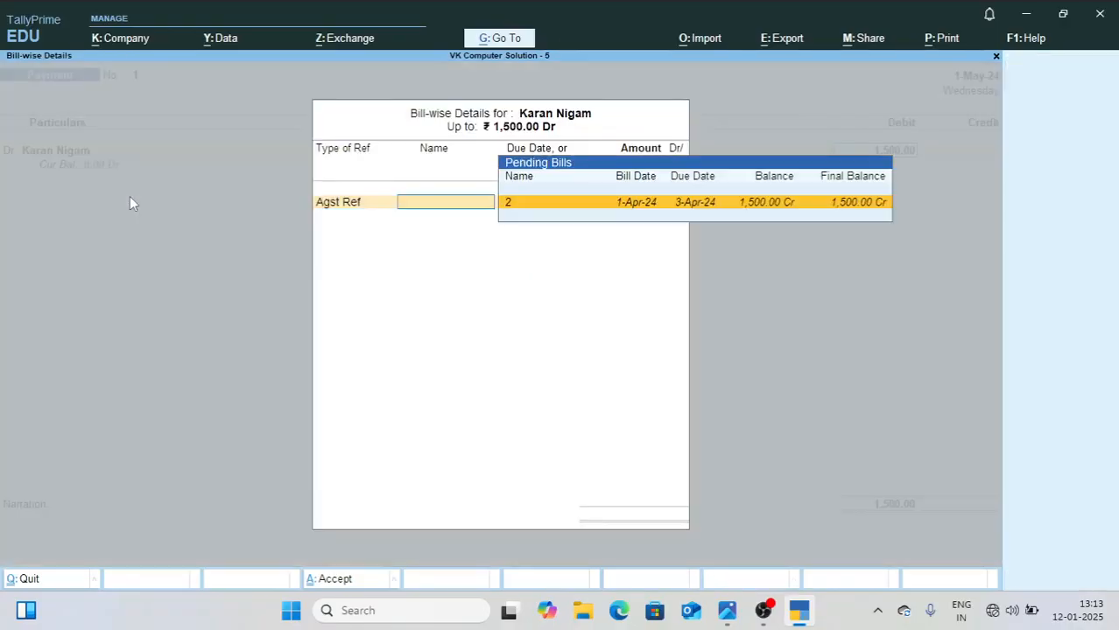
{"action": "key", "text": "Return"}
{"action": "key", "text": "Return"}
{"action": "key", "text": "Return"}
{"action": "key", "text": "Return"}
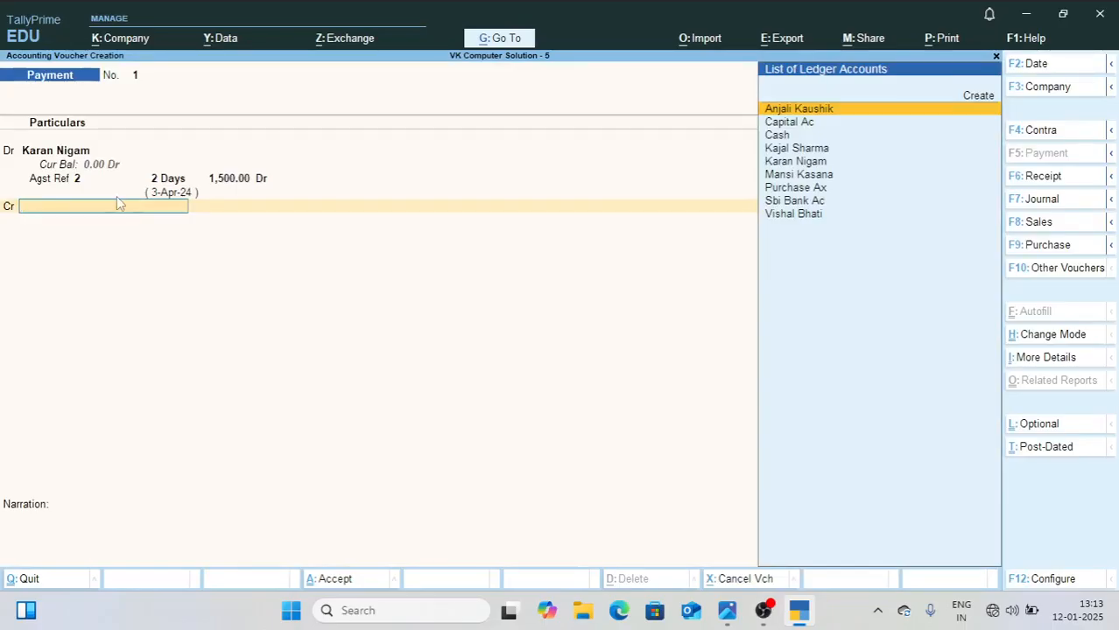
Step: Check the cash amount in 1.jpg and credit Cash with 1,300 in the payment voucher
{"action": "left_click", "coordinate": [726, 610]}
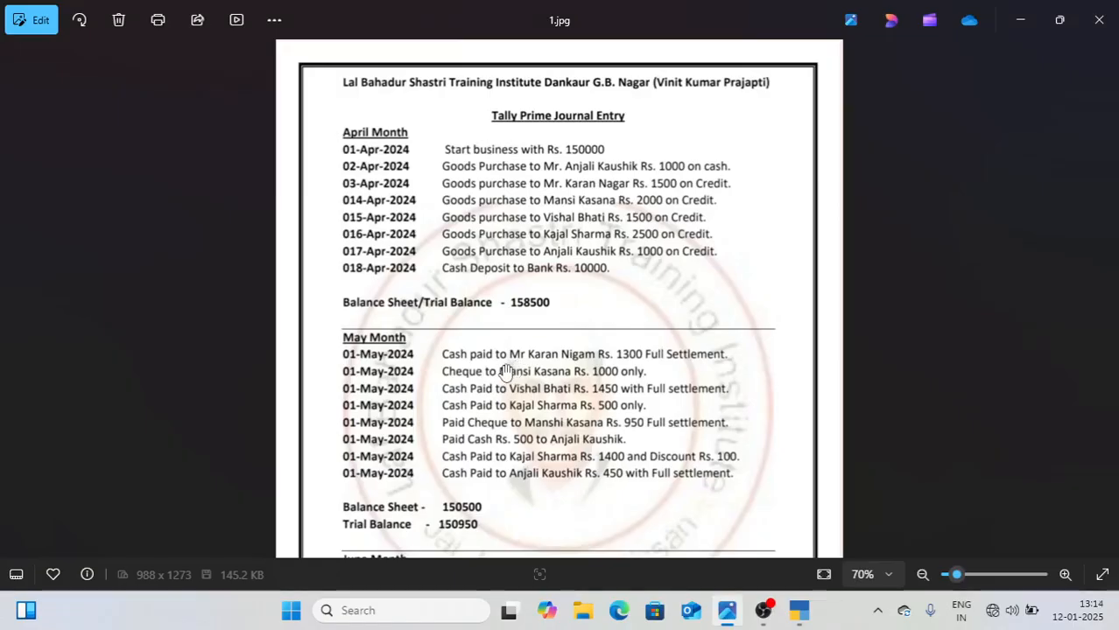
{"action": "left_click", "coordinate": [799, 613]}
{"action": "type", "text": "cas"}
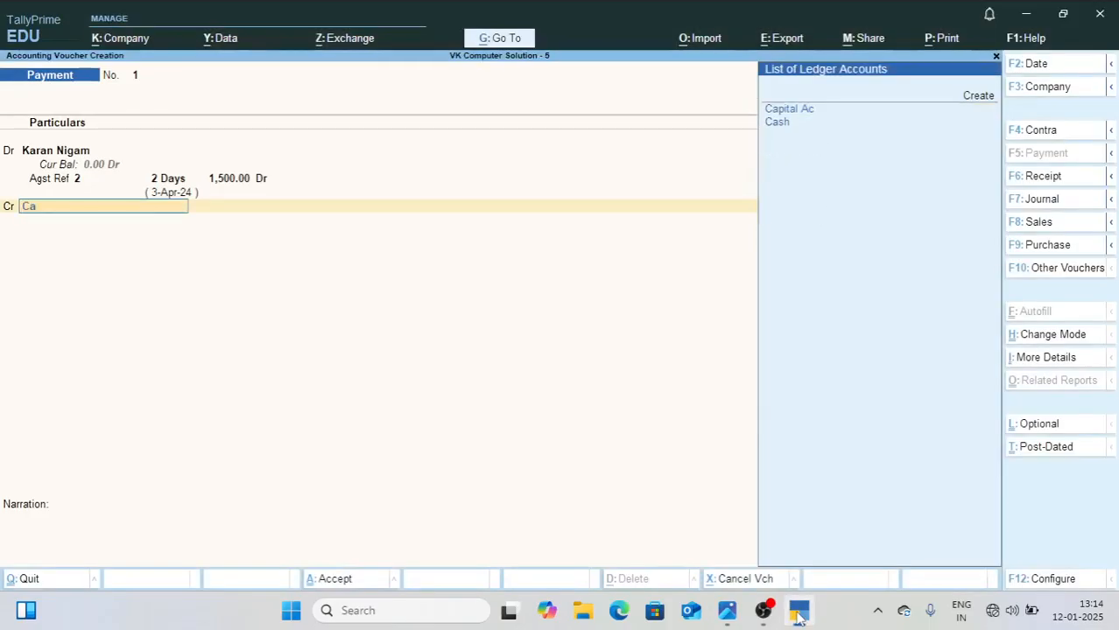
{"action": "key", "text": "Return"}
{"action": "type", "text": "1300"}
{"action": "key", "text": "Return"}
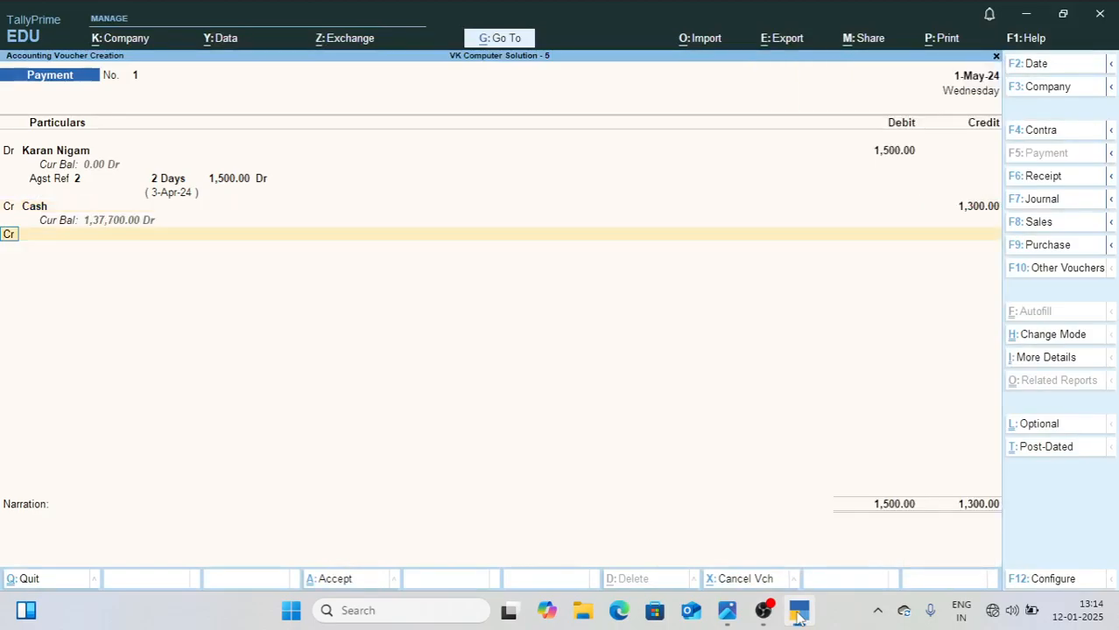
Step: Create the ledger Discount Rec under Indirect Incomes from within the voucher and use it for the second credit line
{"action": "key", "text": "Return"}
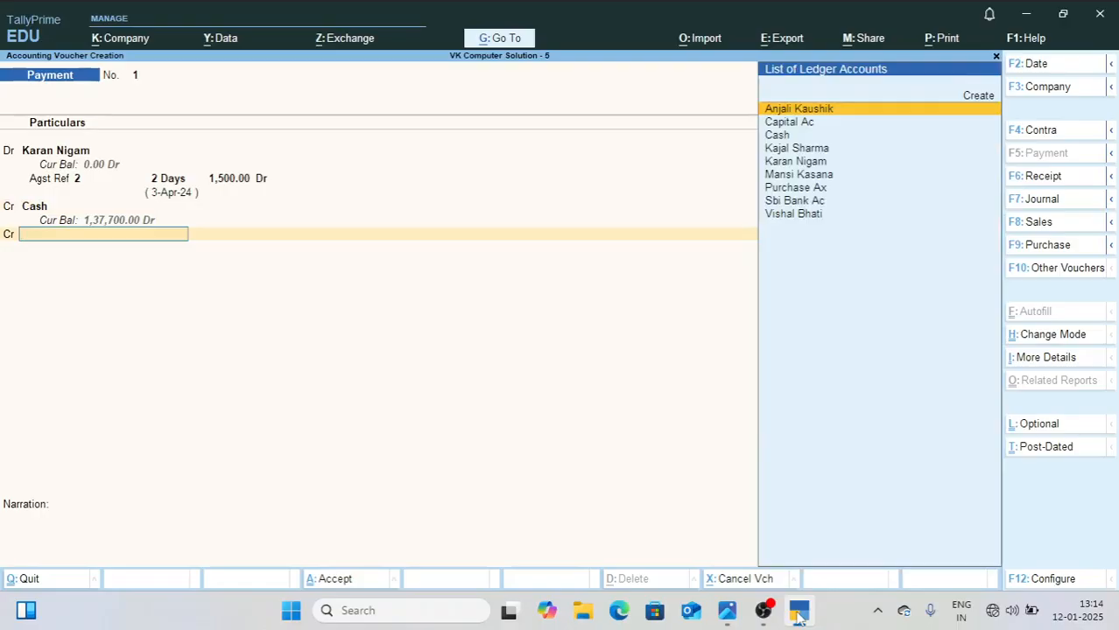
{"action": "key", "text": "alt+c"}
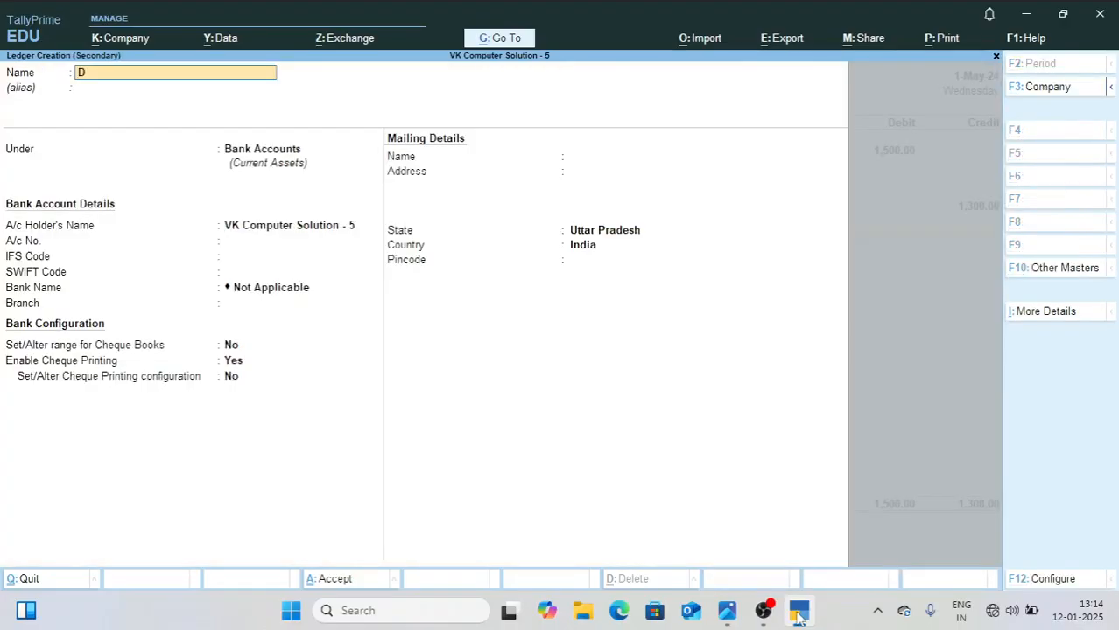
{"action": "type", "text": "Discount Rec"}
{"action": "key", "text": "Return"}
{"action": "type", "text": "Ind"}
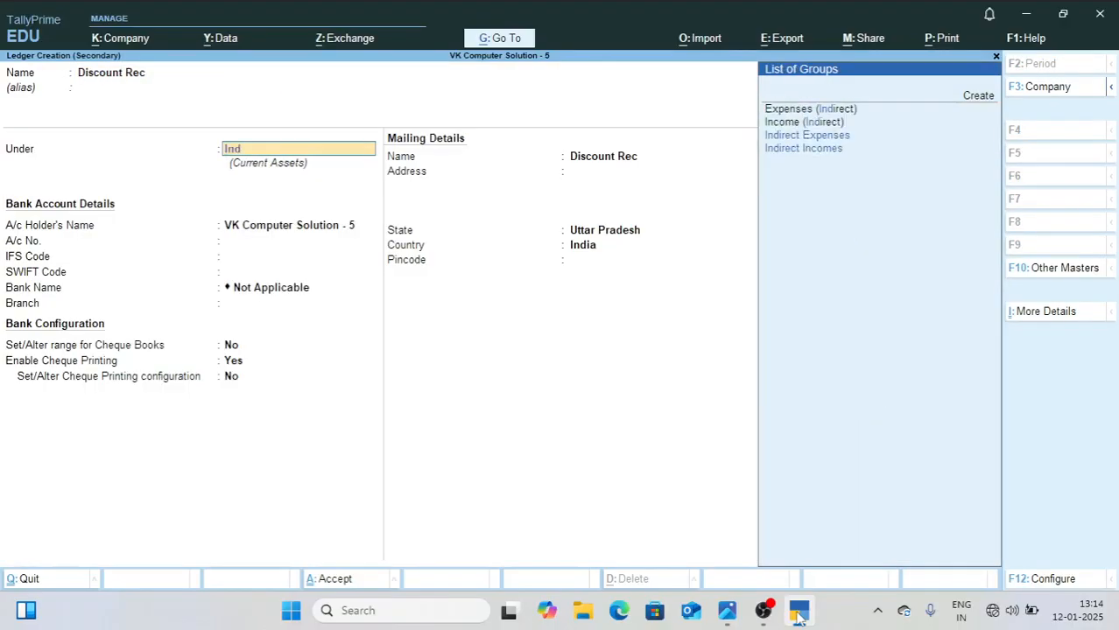
{"action": "key", "text": "Down"}
{"action": "key", "text": "Return"}
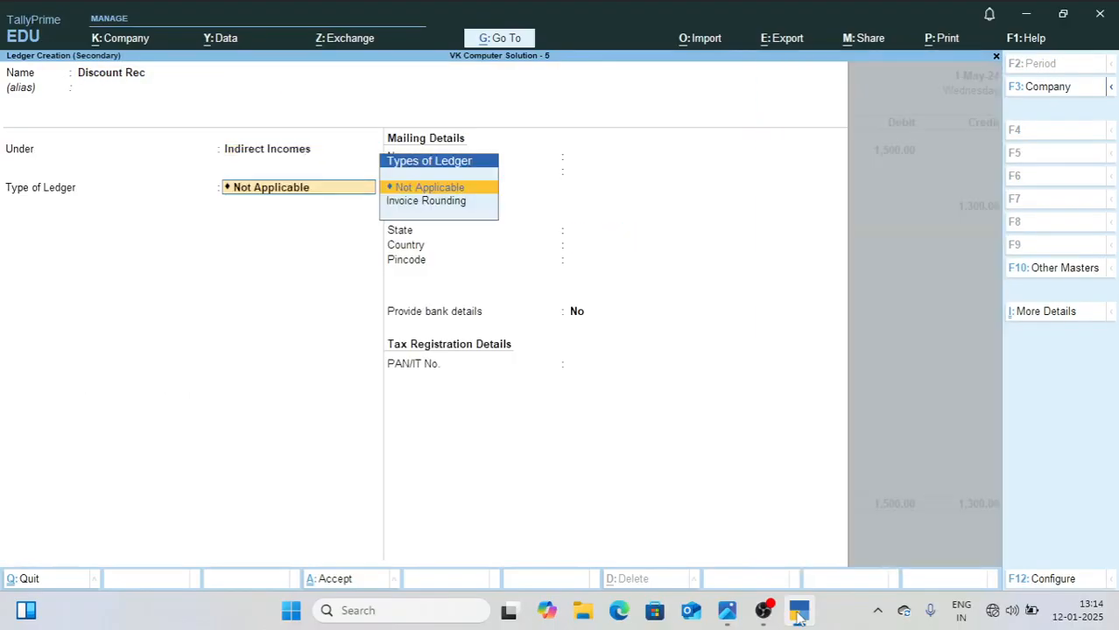
{"action": "key", "text": "Return"}
{"action": "key", "text": "Return"}
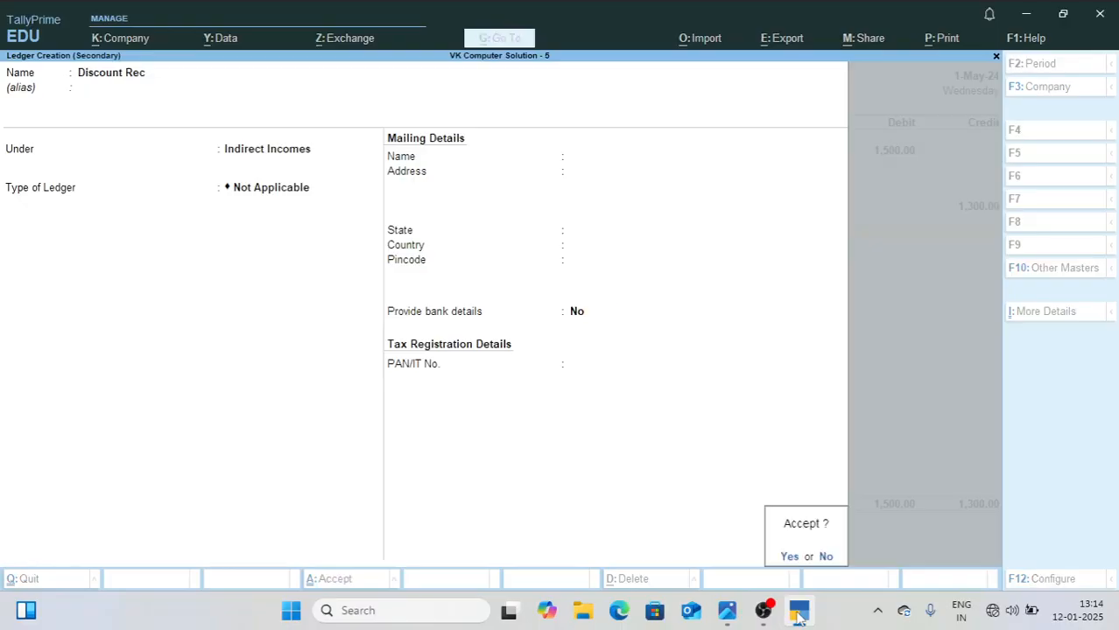
{"action": "key", "text": "Return"}
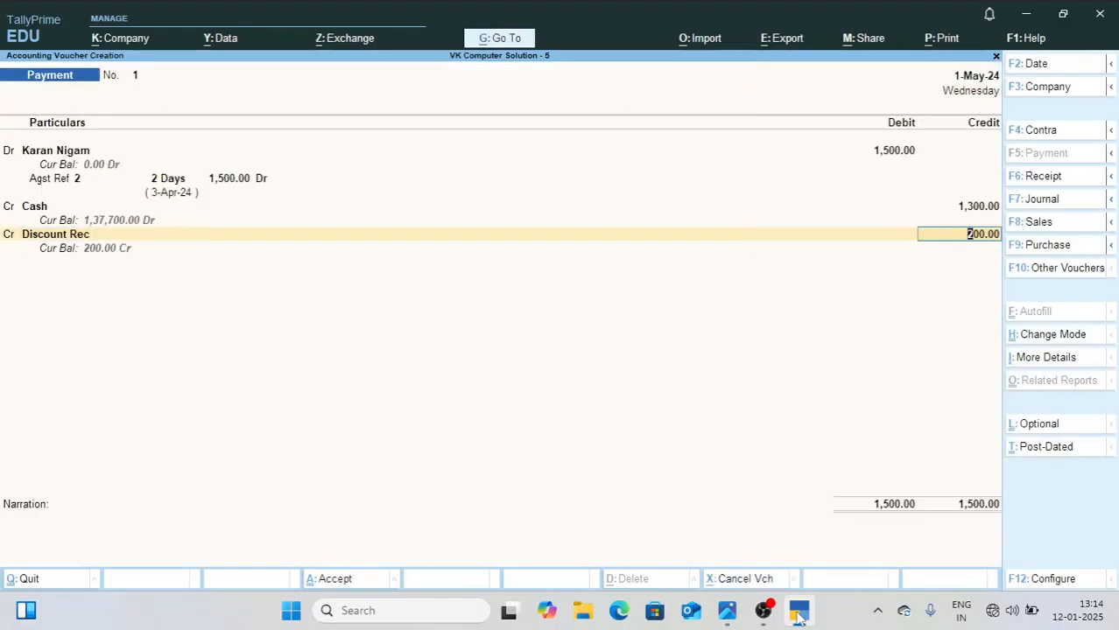
Step: Credit Discount Rec with 200, leave the narration empty, and save the payment voucher
{"action": "key", "text": "Return"}
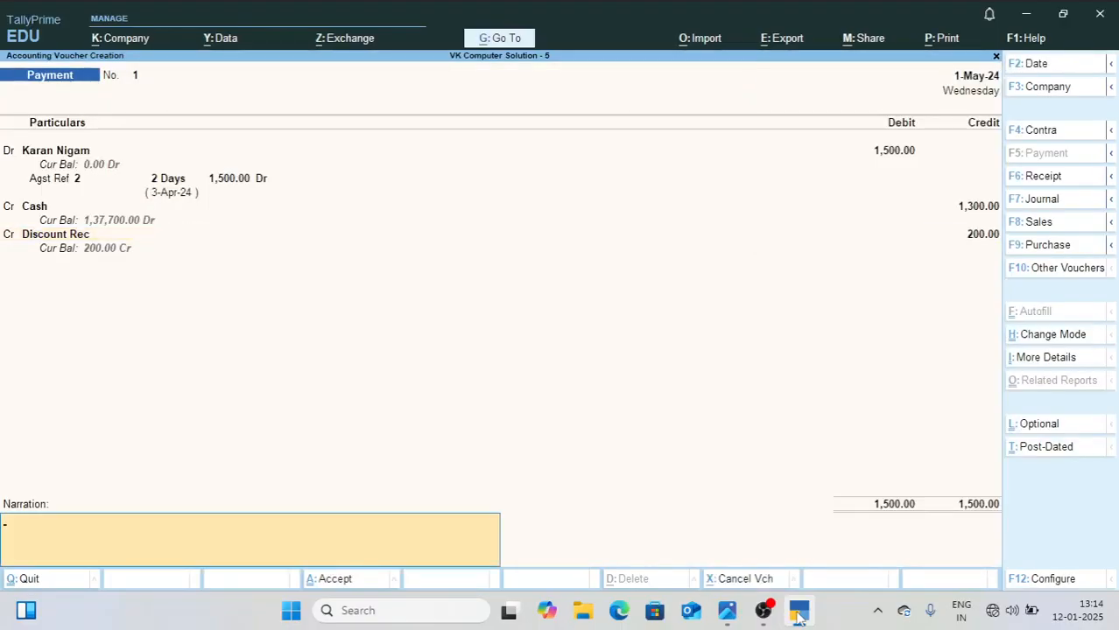
{"action": "key", "text": "Return"}
{"action": "key", "text": "Return"}
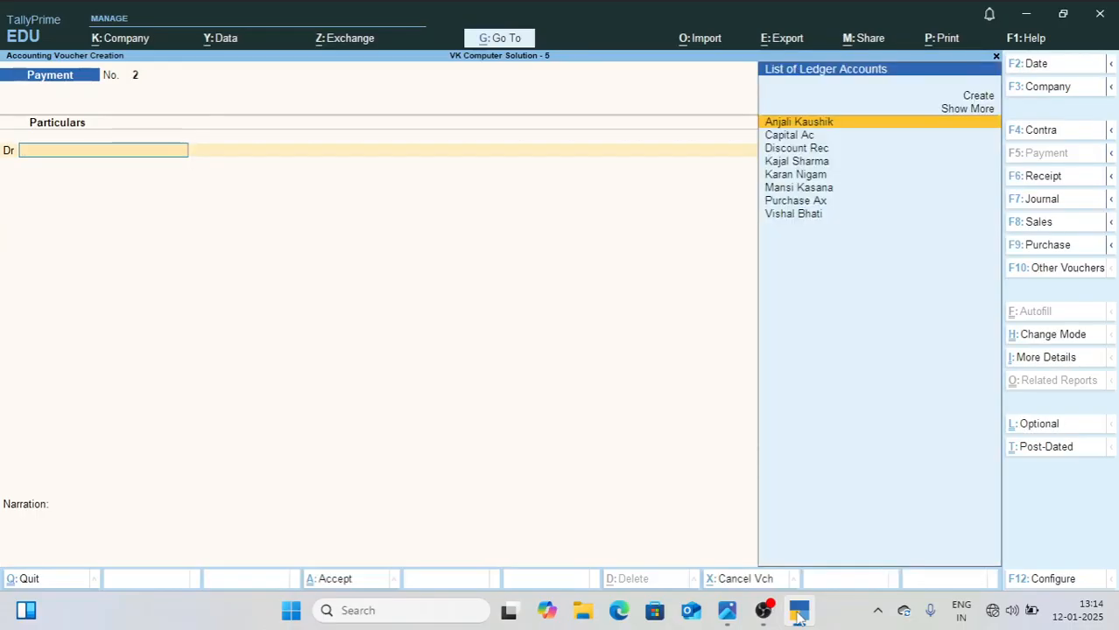
Step: Check the second May entry in 1.jpg and debit its creditor with 1,000 against pending bill 3 in payment voucher 2
{"action": "left_click", "coordinate": [729, 614]}
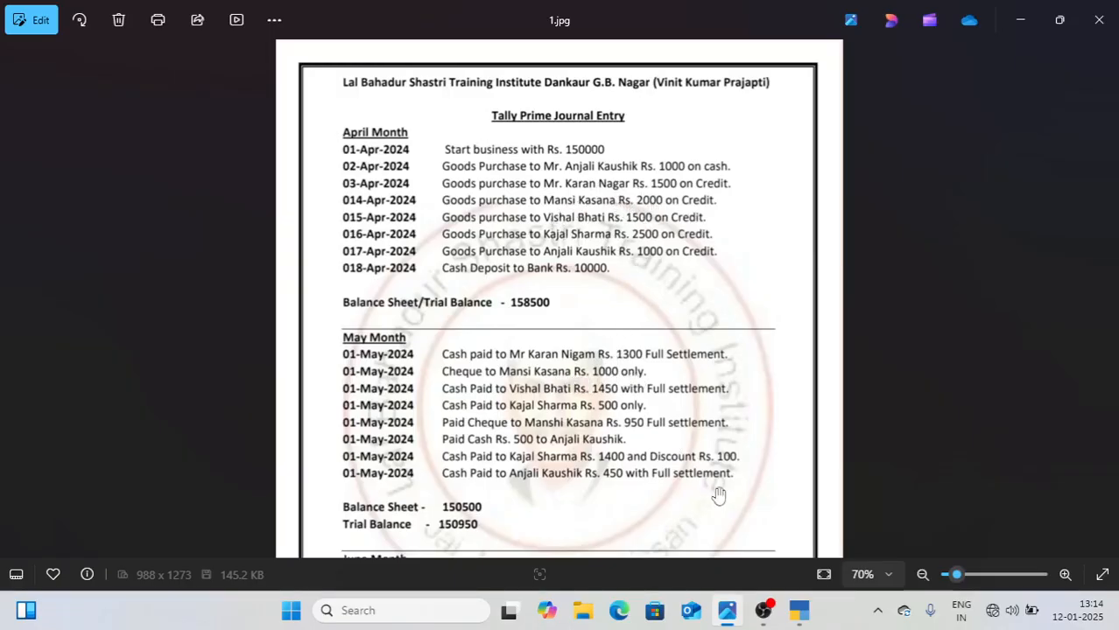
{"action": "left_click", "coordinate": [799, 612]}
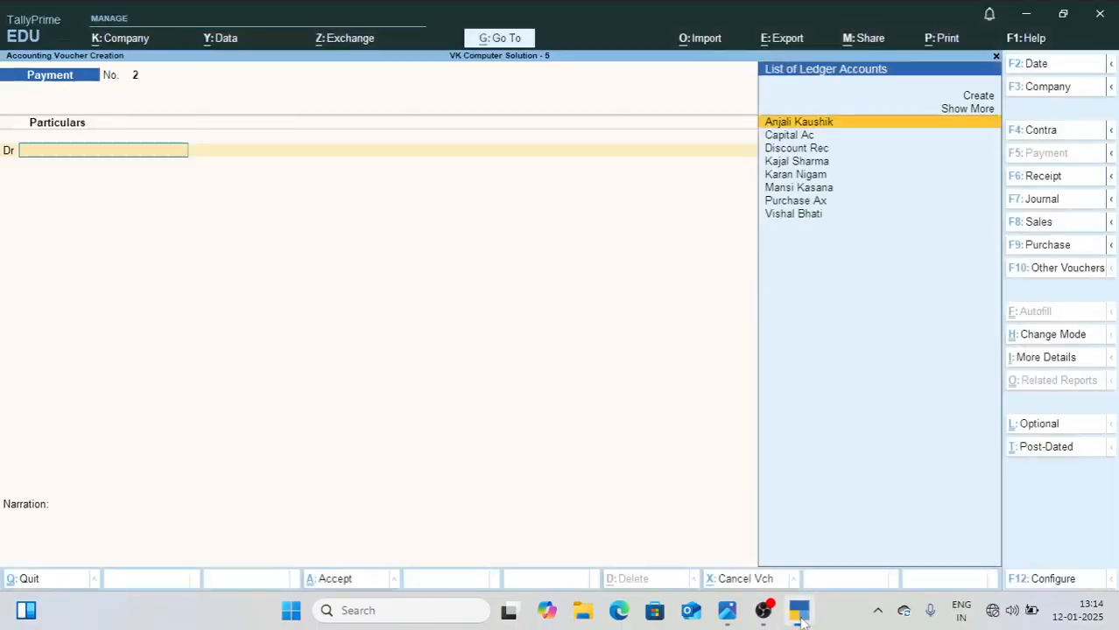
{"action": "type", "text": "Man"}
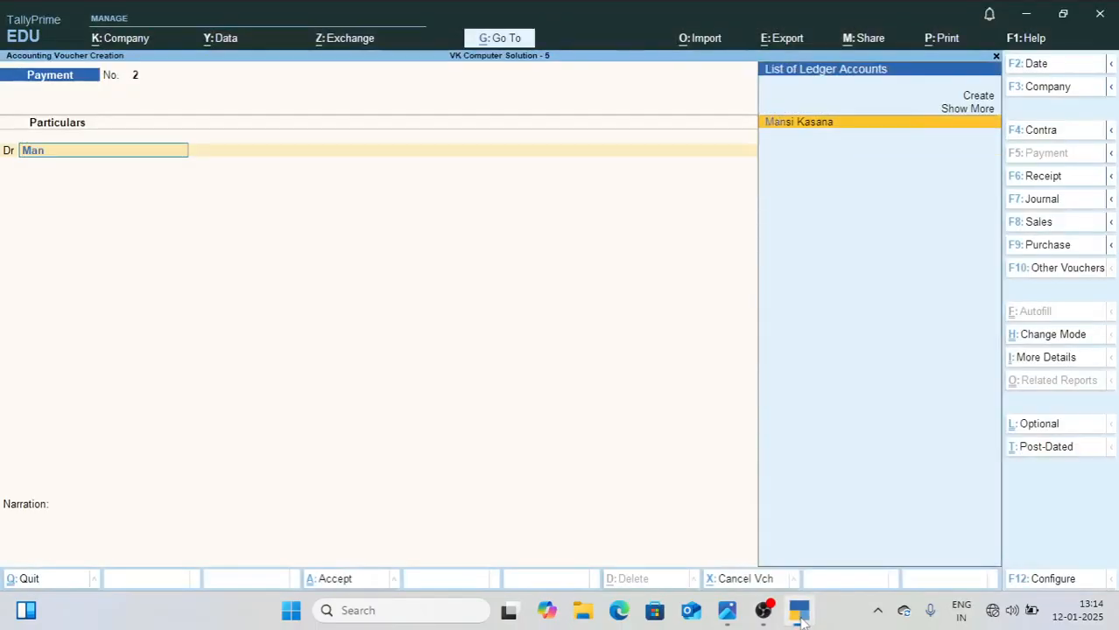
{"action": "key", "text": "Return"}
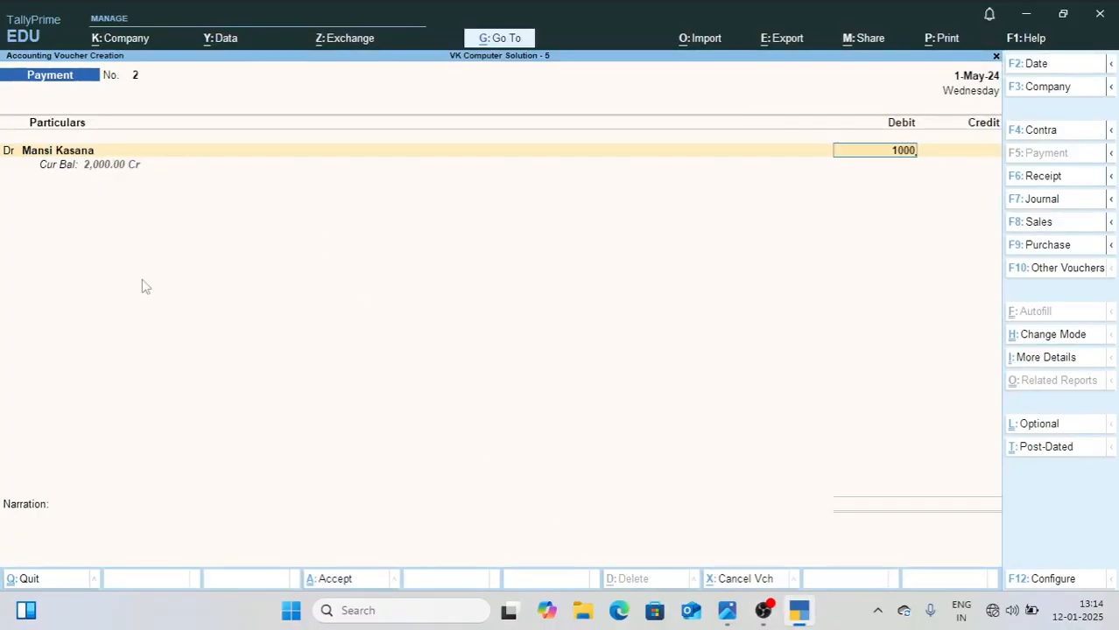
{"action": "type", "text": "1000"}
{"action": "key", "text": "Return"}
{"action": "key", "text": "Return"}
{"action": "key", "text": "Return"}
Step: Credit Sbi Bank Ac with 1,000 for the cheque, leave the narration empty, and save the payment voucher
{"action": "key", "text": "Return"}
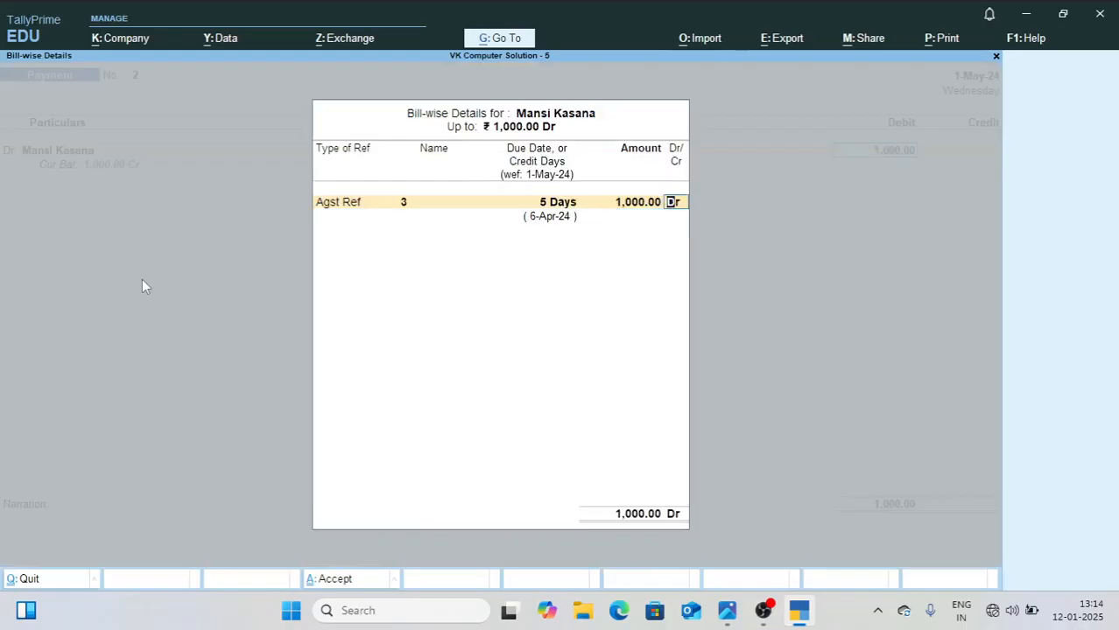
{"action": "key", "text": "Return"}
{"action": "type", "text": "sbi"}
{"action": "key", "text": "Return"}
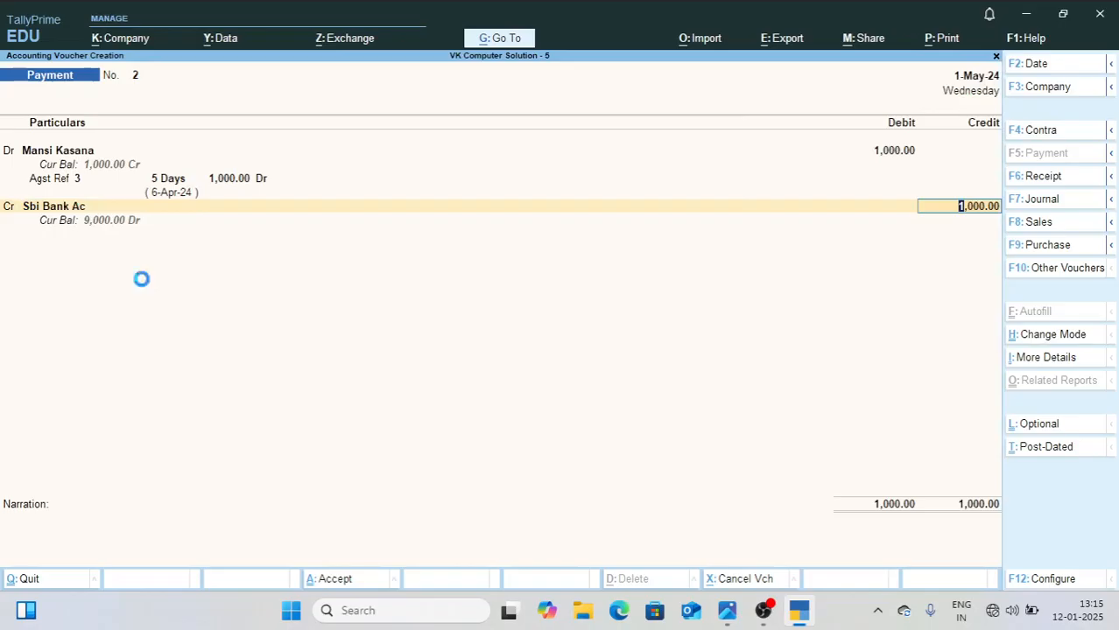
{"action": "key", "text": "Return"}
{"action": "key", "text": "Return"}
{"action": "key", "text": "Return"}
{"action": "key", "text": "Return"}
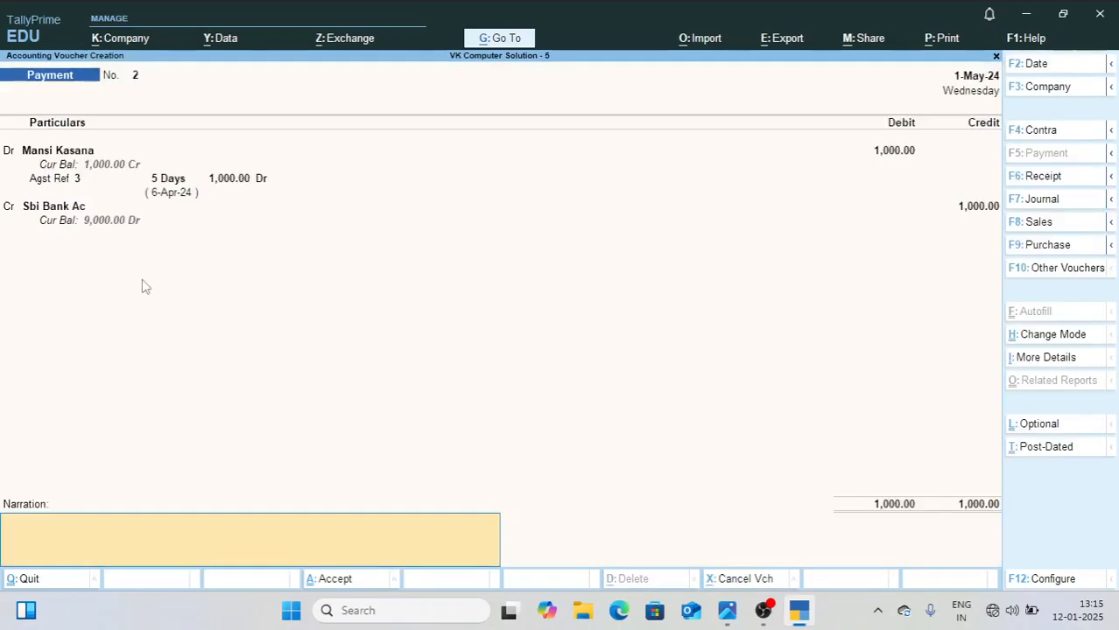
{"action": "key", "text": "Return"}
{"action": "key", "text": "y"}
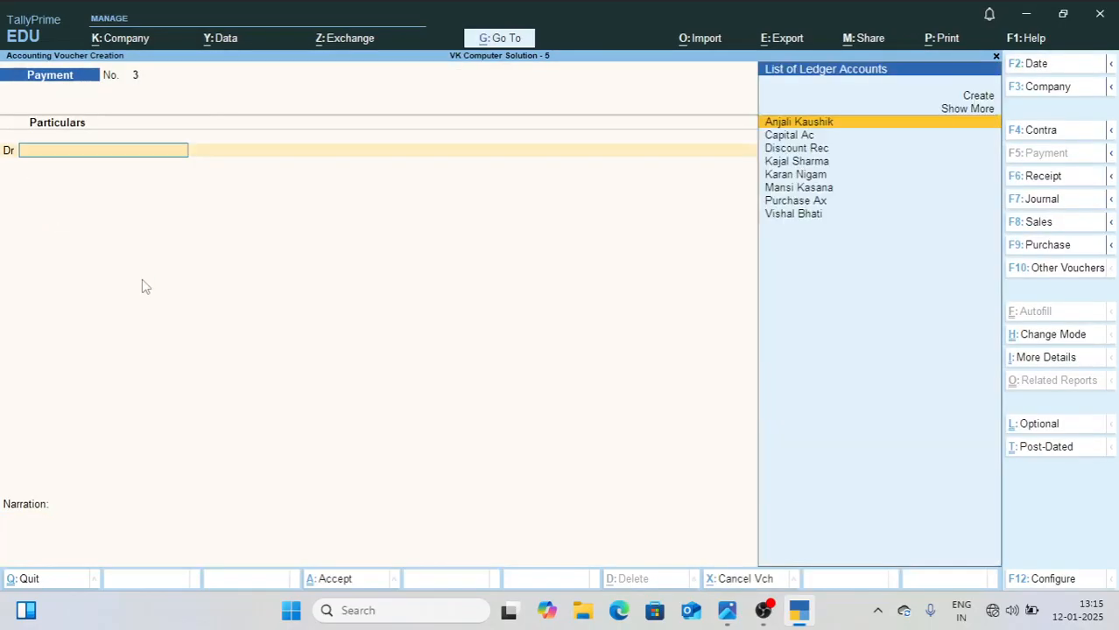
Step: Debit the creditor from the third May entry in 1.jpg with 1,500 against pending bill 4, and recheck the paid amount in 1.jpg
{"action": "left_click", "coordinate": [733, 621]}
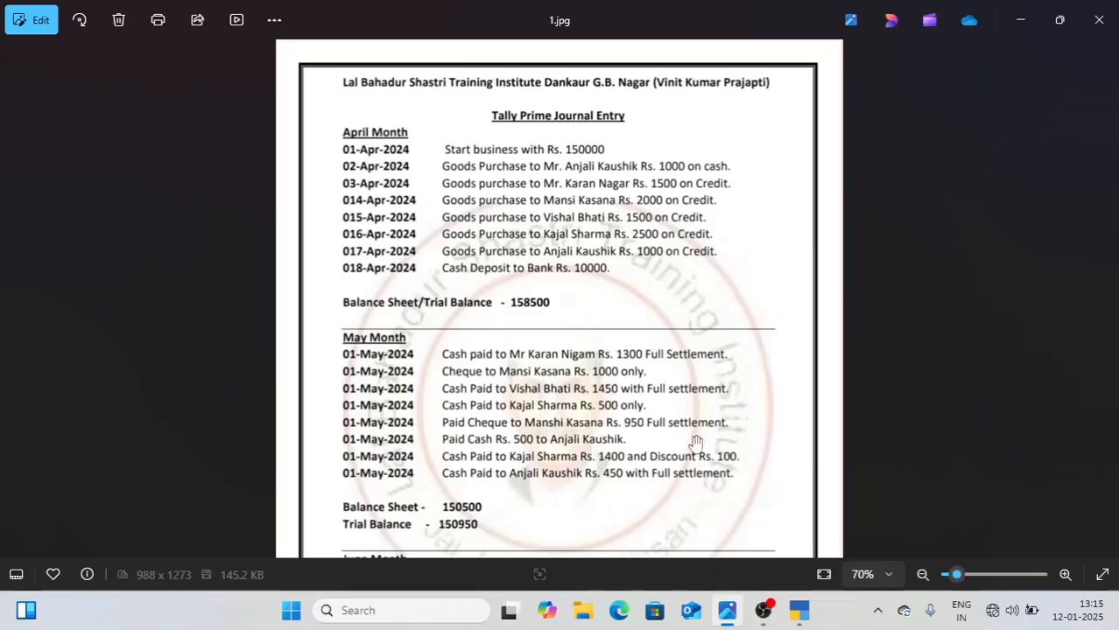
{"action": "left_click", "coordinate": [798, 617]}
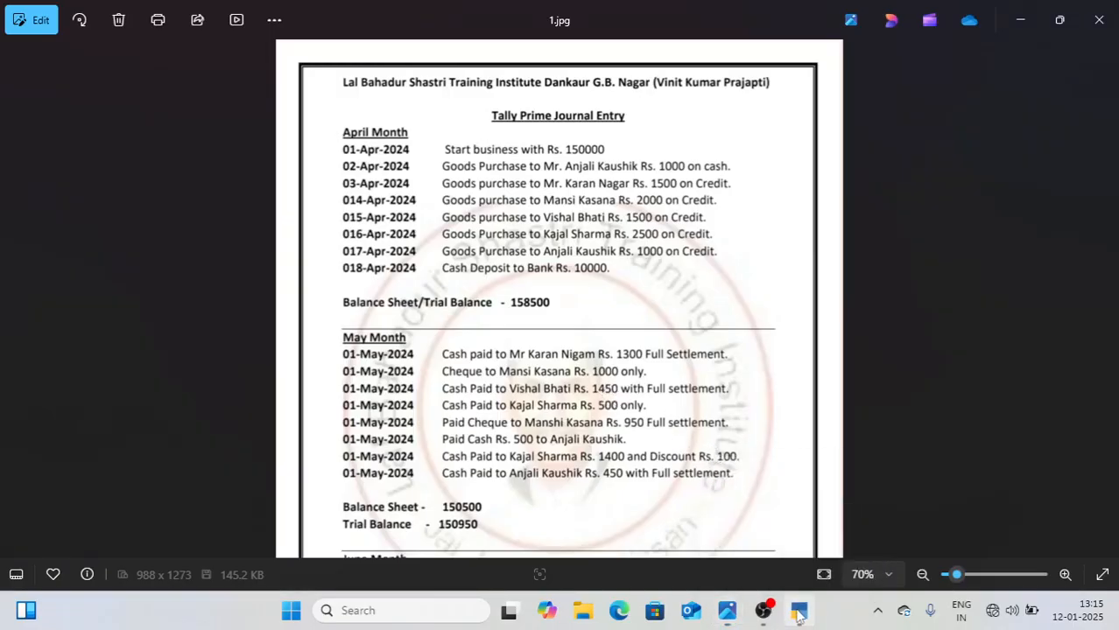
{"action": "type", "text": "Vi"}
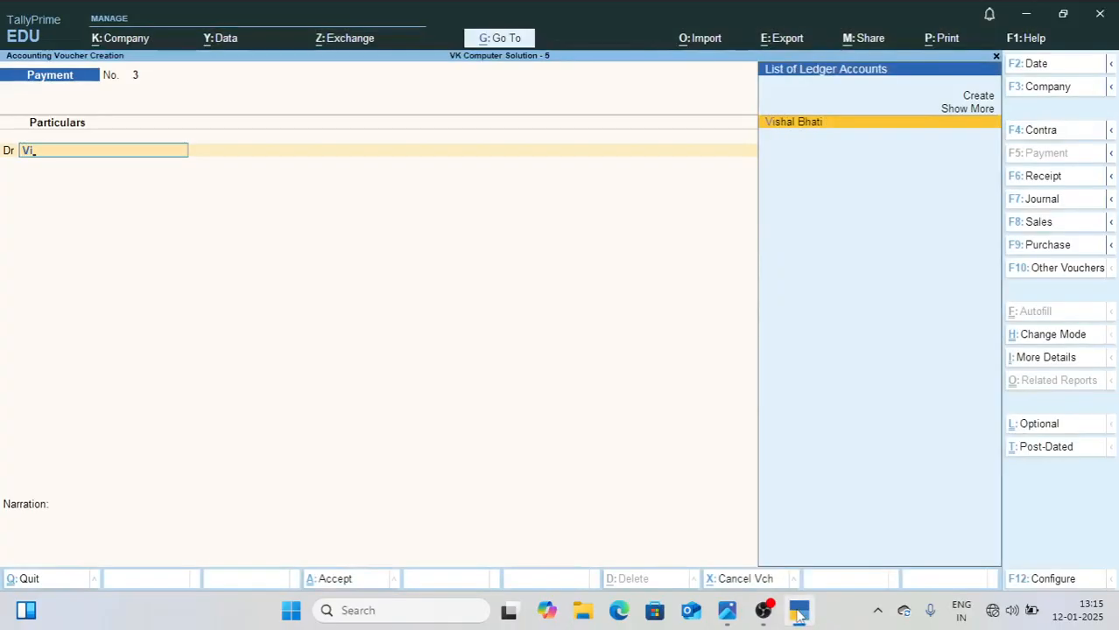
{"action": "key", "text": "Return"}
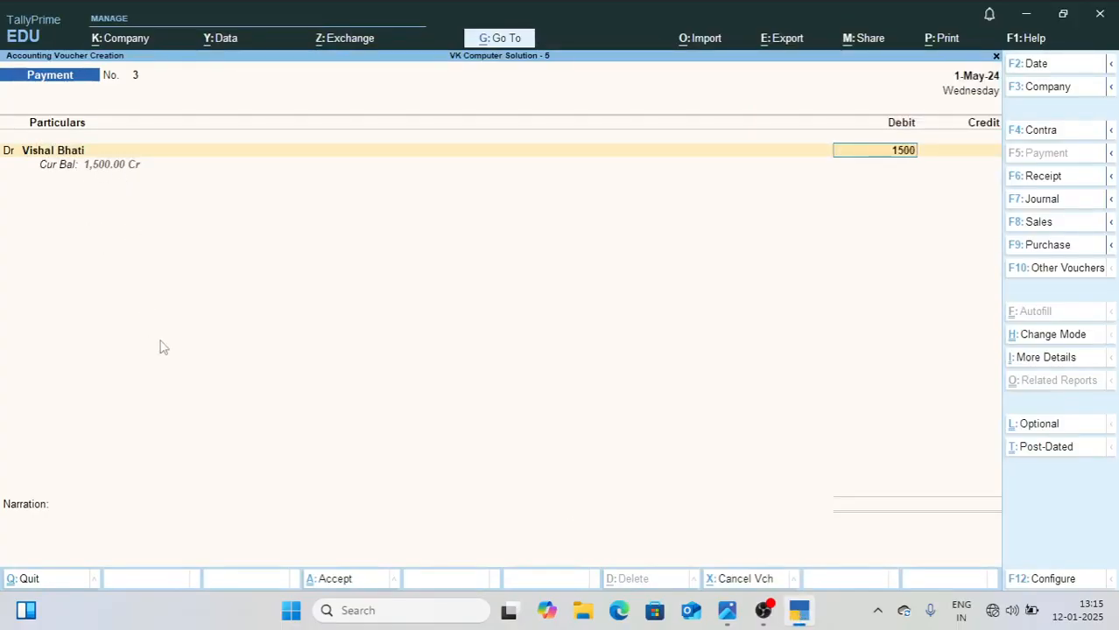
{"action": "key", "text": "Return"}
{"action": "key", "text": "Return"}
{"action": "key", "text": "Return"}
{"action": "key", "text": "Return"}
{"action": "key", "text": "Return"}
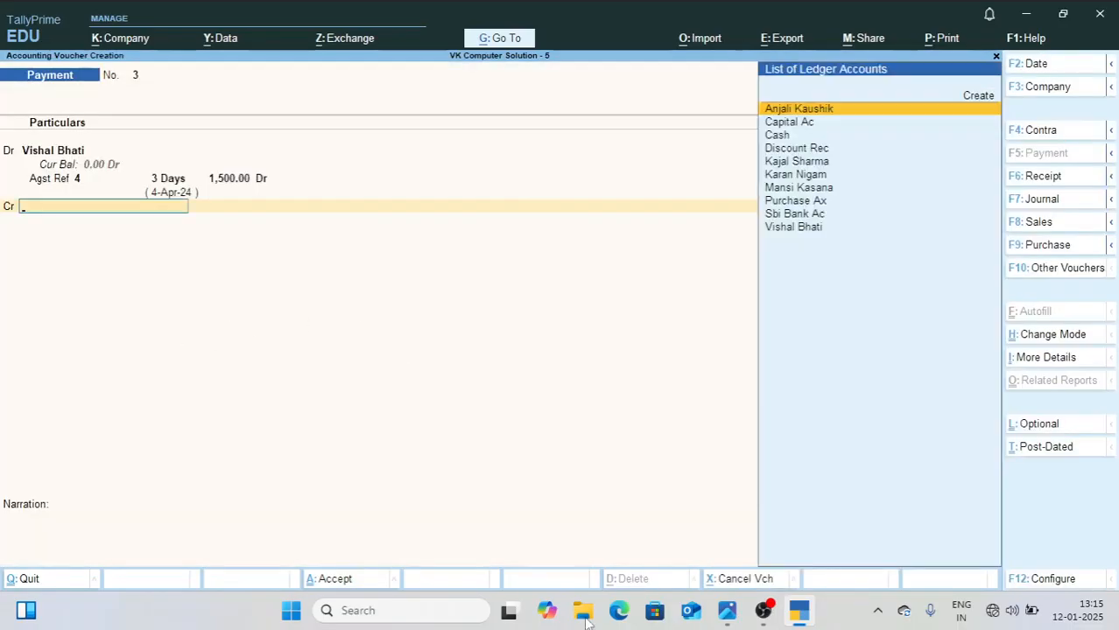
{"action": "left_click", "coordinate": [730, 618]}
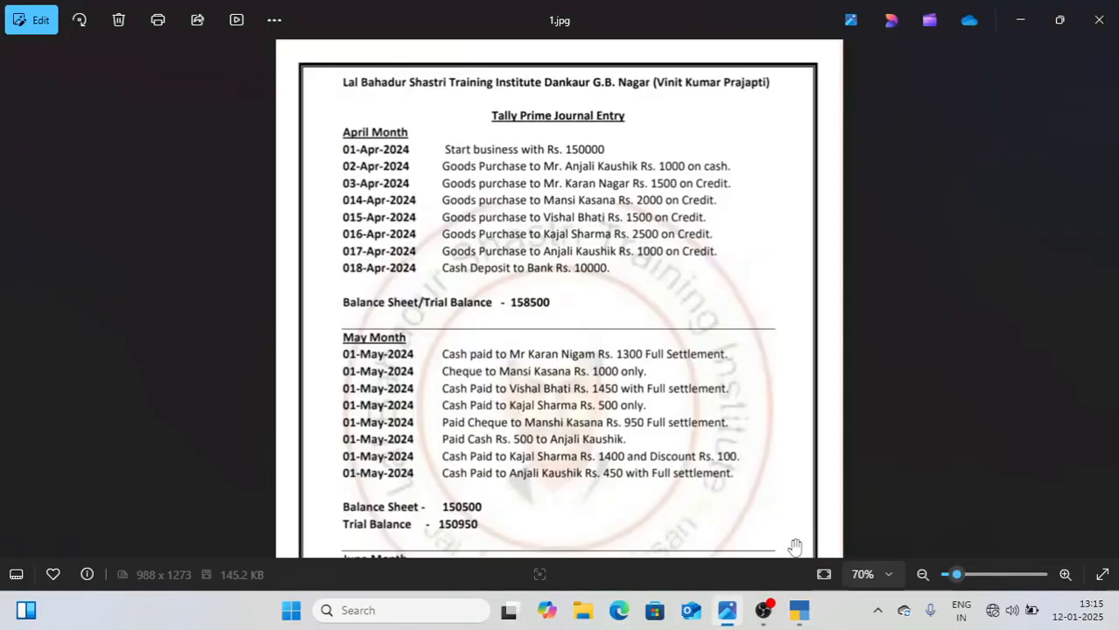
{"action": "left_click", "coordinate": [795, 613]}
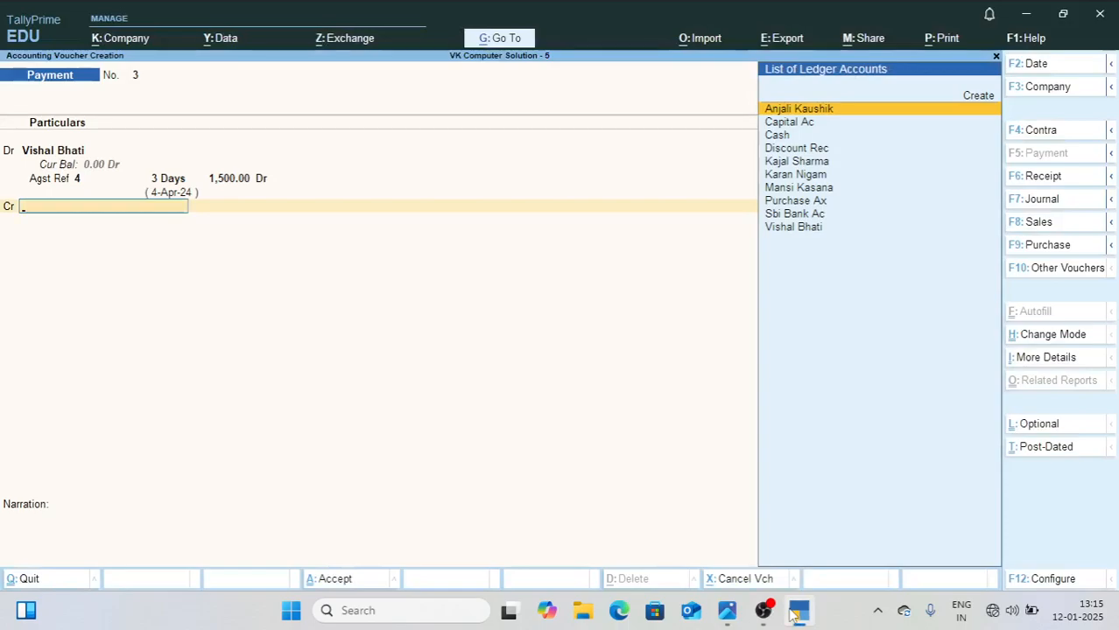
Step: Credit Cash with 1,450 in payment voucher 3
{"action": "key", "text": "Down"}
{"action": "key", "text": "Down"}
{"action": "key", "text": "Return"}
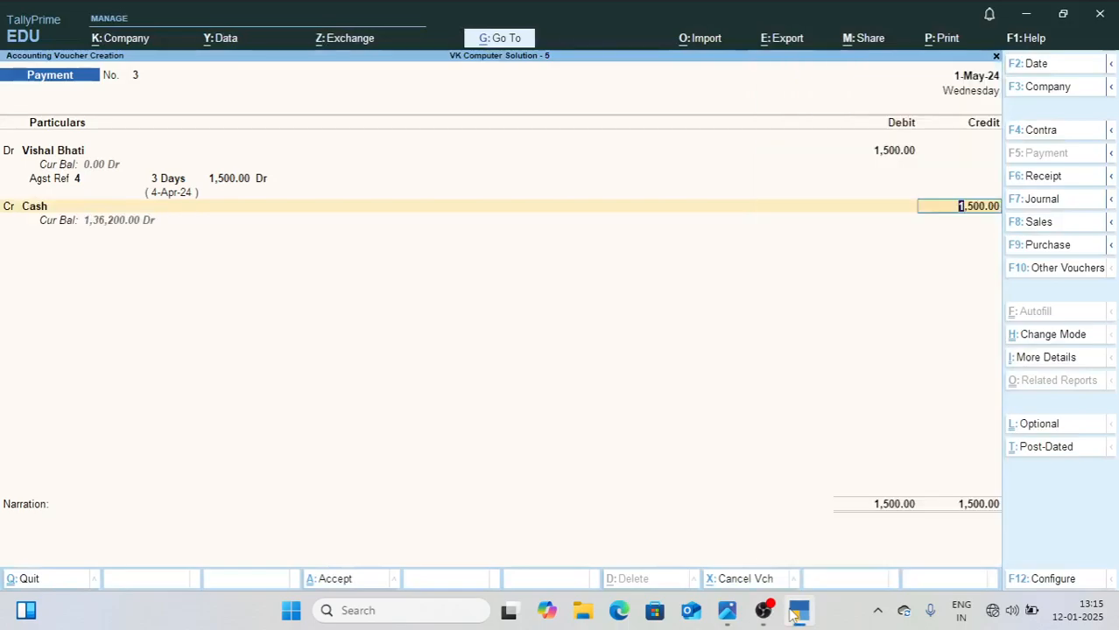
{"action": "type", "text": "1450"}
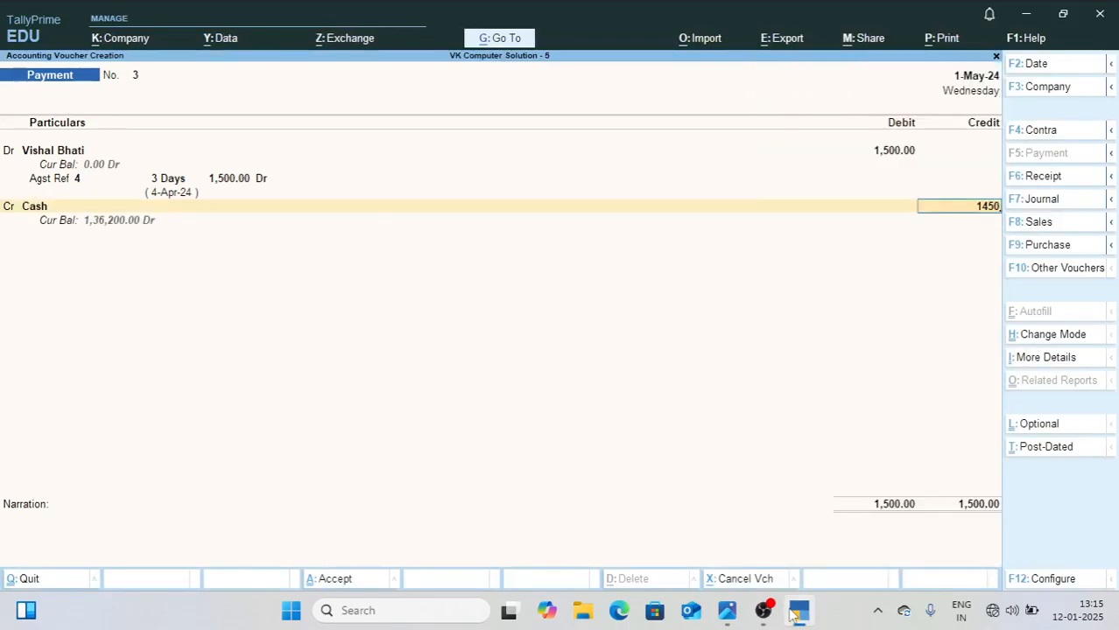
{"action": "key", "text": "Return"}
Step: Credit Discount Rec with the remaining 50, leave the narration empty, and save payment voucher 3
{"action": "key", "text": "Return"}
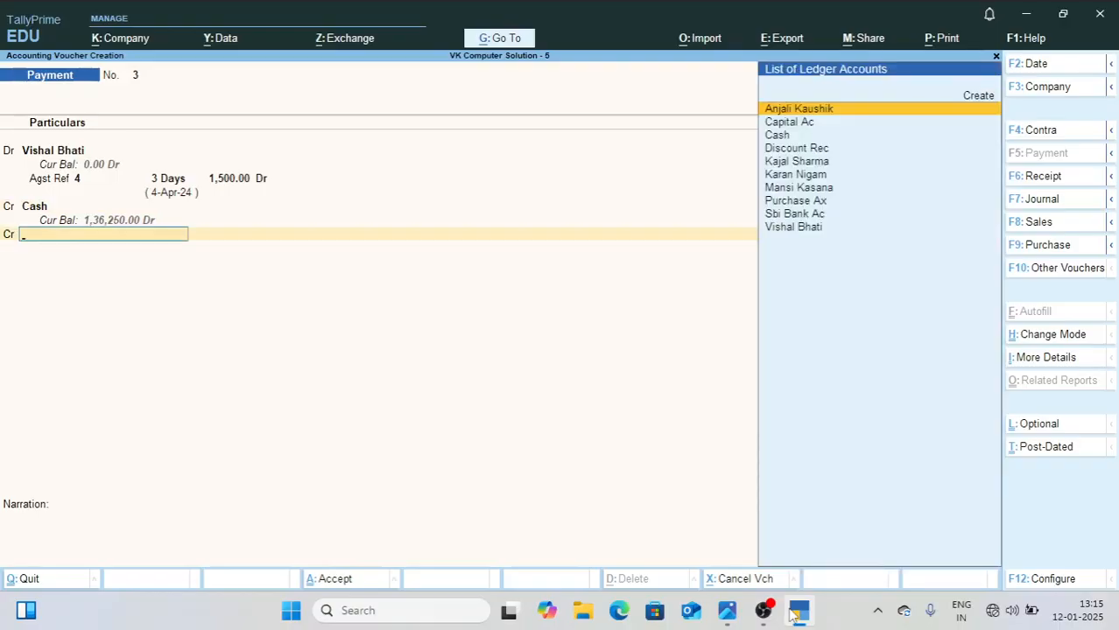
{"action": "type", "text": "Di"}
{"action": "key", "text": "Return"}
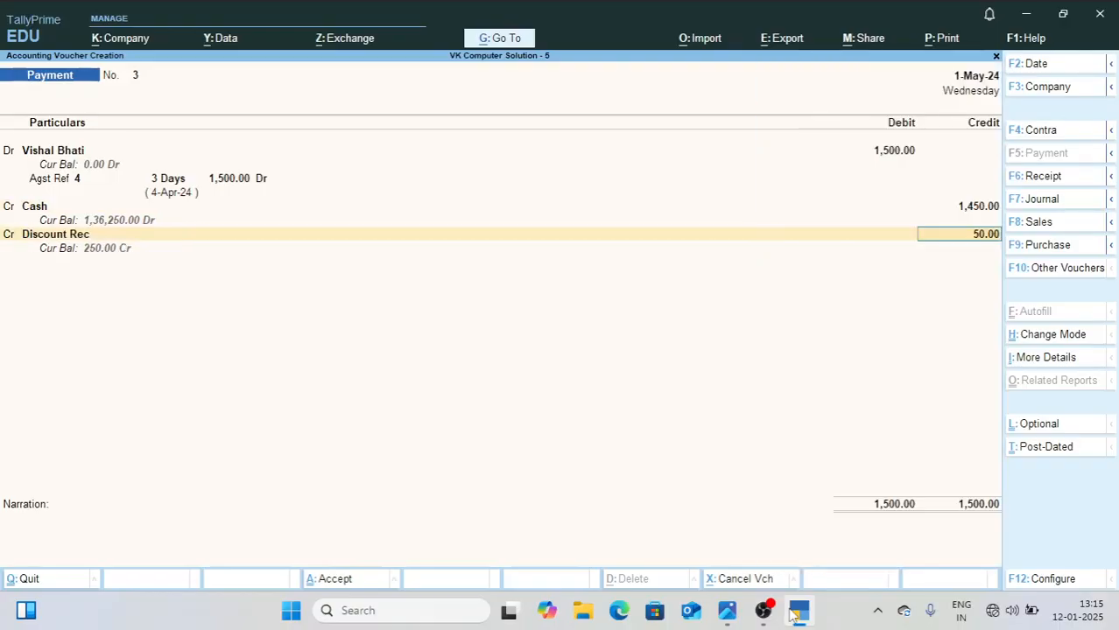
{"action": "key", "text": "Return"}
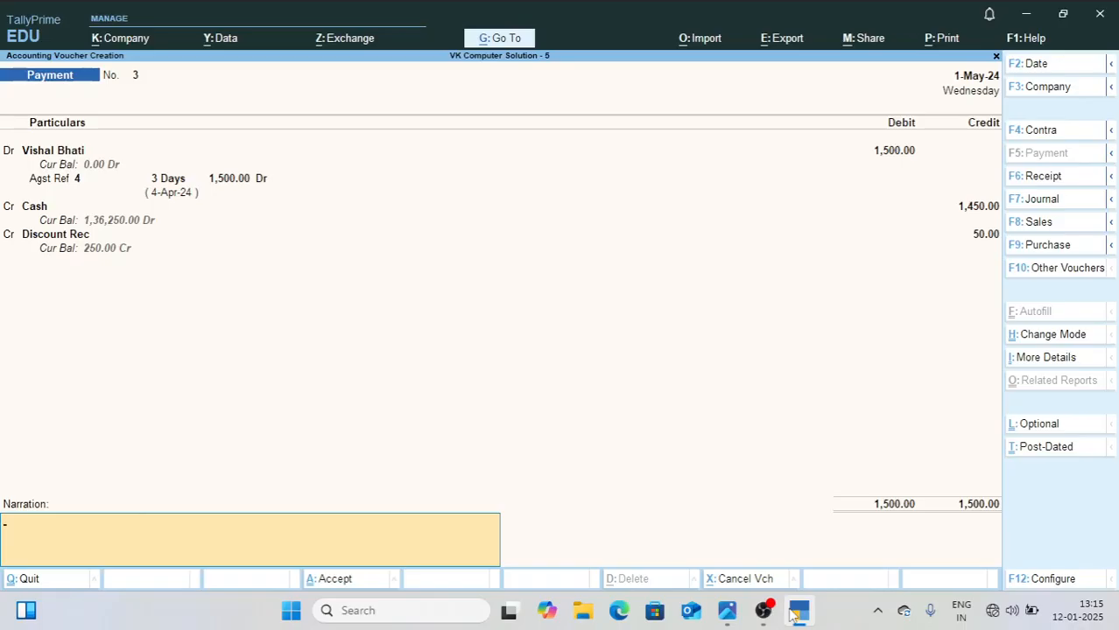
{"action": "key", "text": "Return"}
{"action": "key", "text": "Return"}
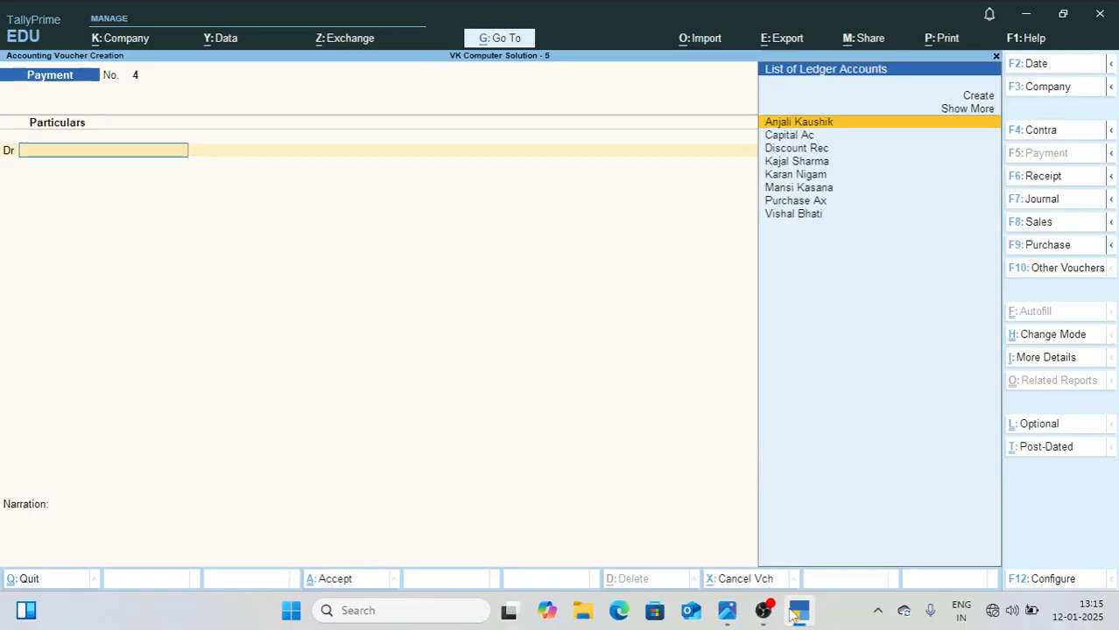
Step: Check the fourth May entry in 1.jpg and debit its creditor with 500 against pending bill 5 in payment voucher 4
{"action": "left_click", "coordinate": [730, 616]}
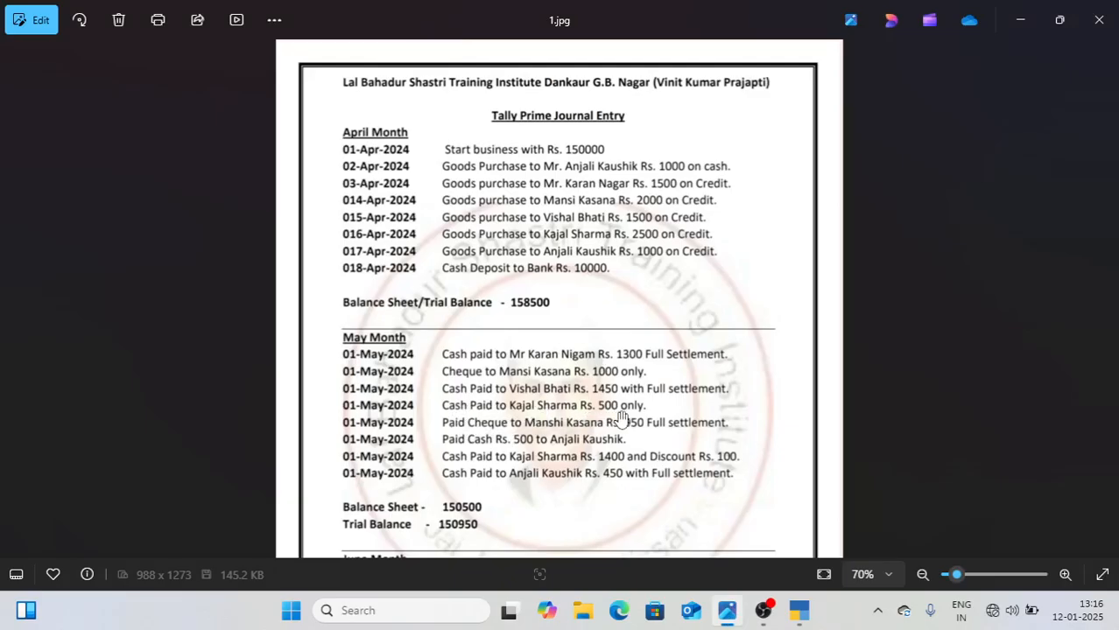
{"action": "left_click", "coordinate": [800, 613]}
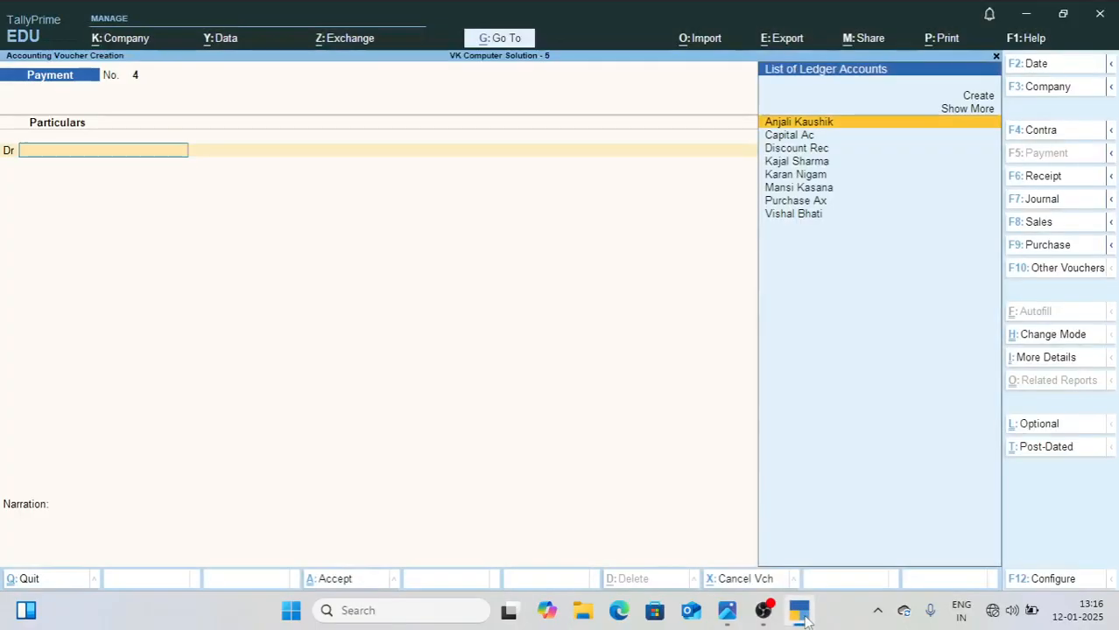
{"action": "type", "text": "Kaj"}
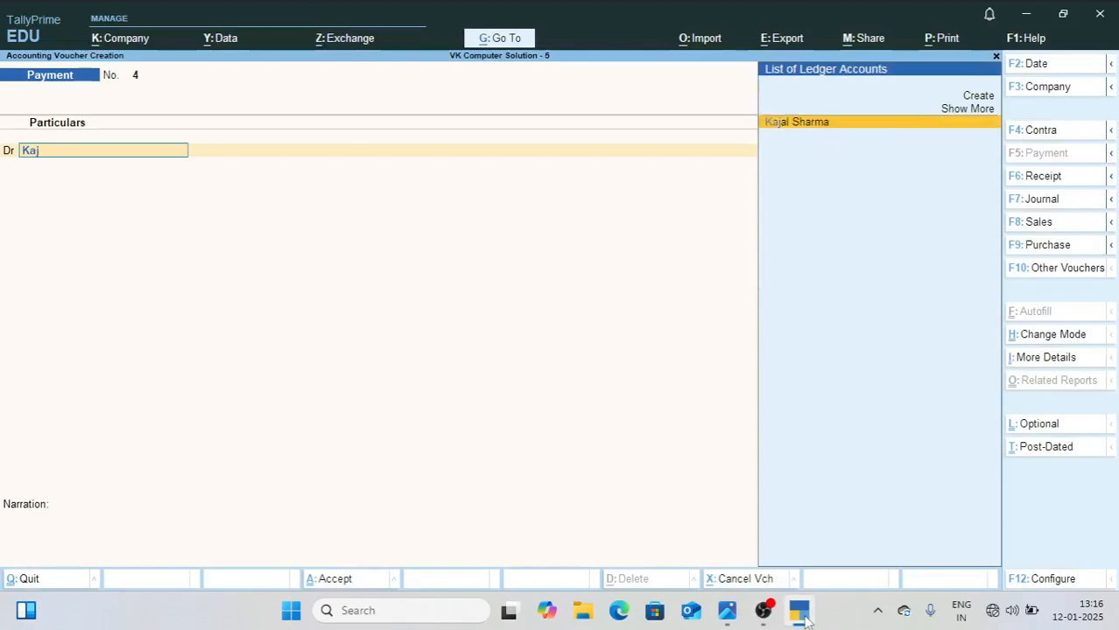
{"action": "key", "text": "Return"}
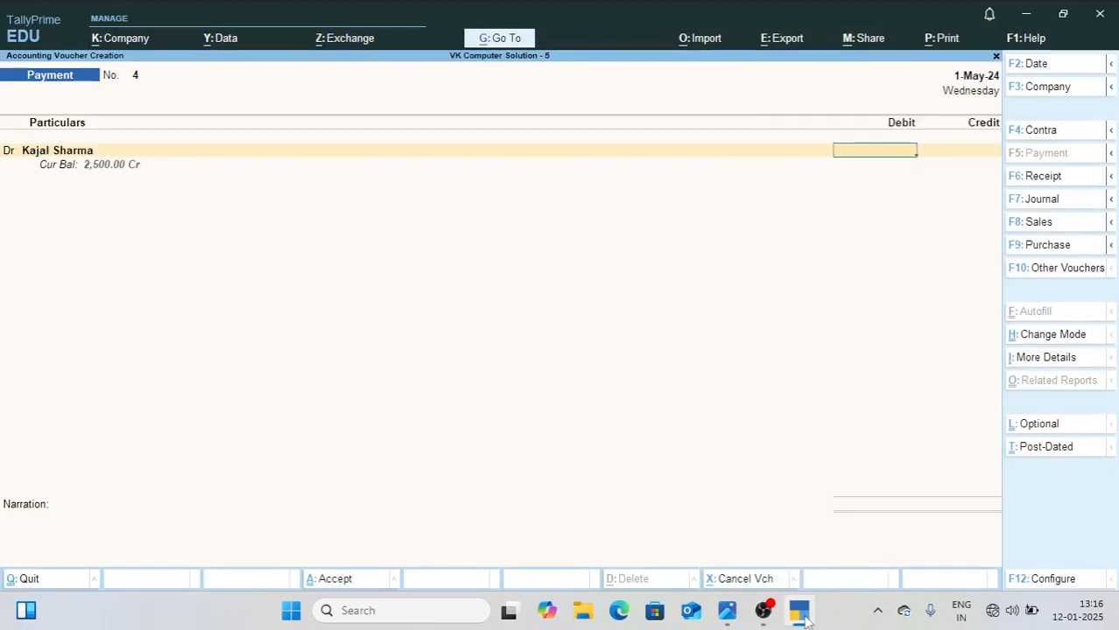
{"action": "key", "text": "Return"}
Step: Credit Cash with 500, leave the narration empty, and save payment voucher 4
{"action": "key", "text": "Return"}
{"action": "key", "text": "Return"}
{"action": "key", "text": "Return"}
{"action": "type", "text": "Cas"}
{"action": "key", "text": "Return"}
{"action": "key", "text": "Return"}
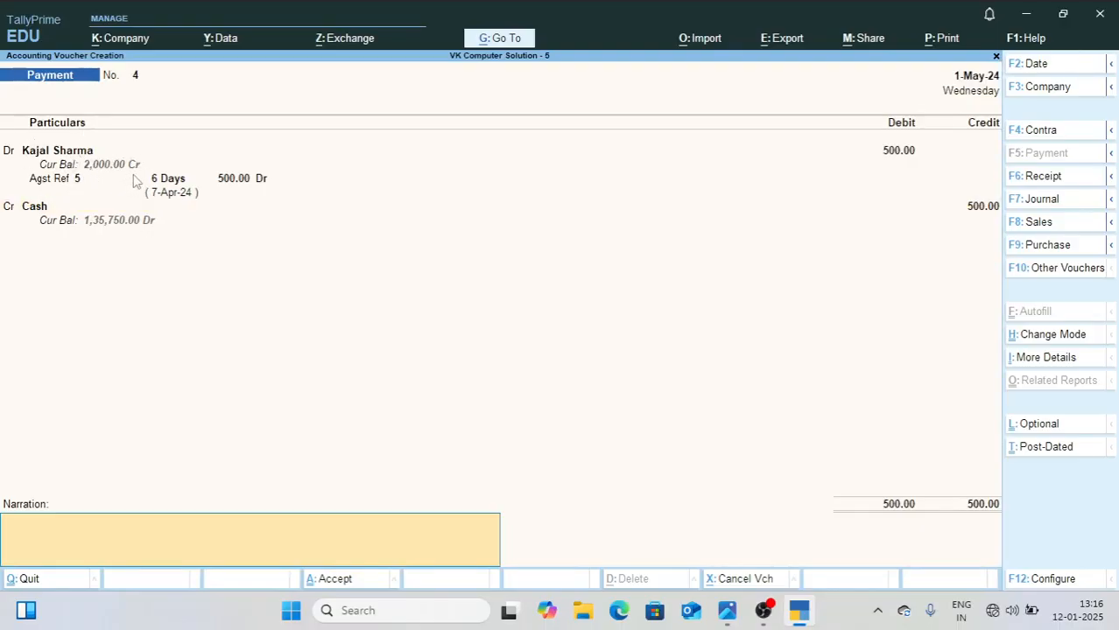
{"action": "key", "text": "Return"}
{"action": "key", "text": "Return"}
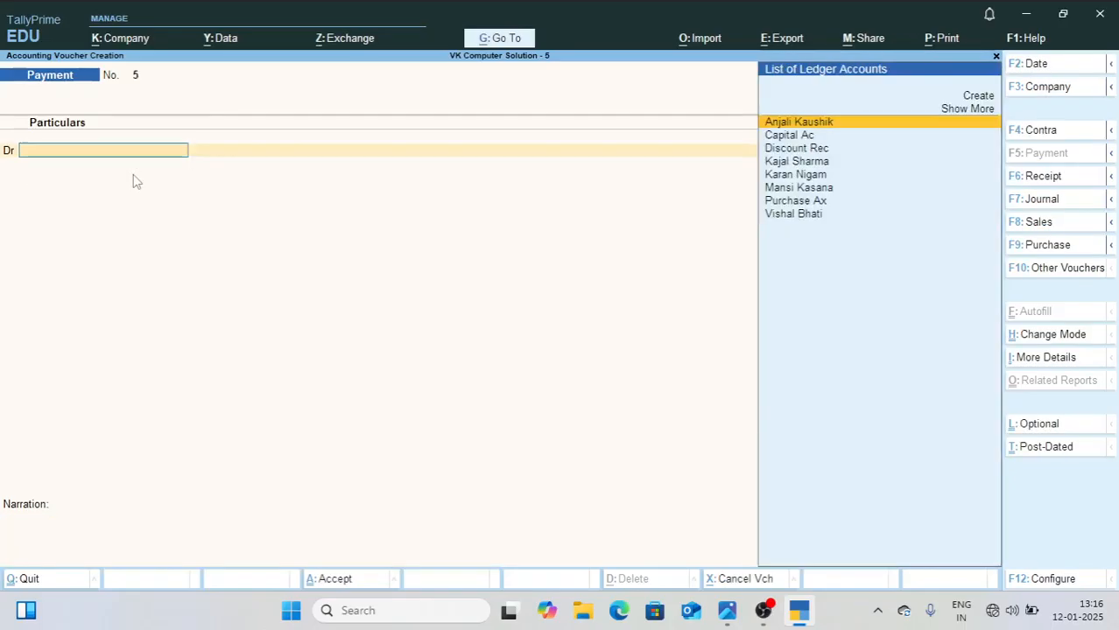
Step: Check the fifth May entry in 1.jpg and debit its creditor with 1,000 against pending bill 3 in payment voucher 5
{"action": "left_click", "coordinate": [726, 610]}
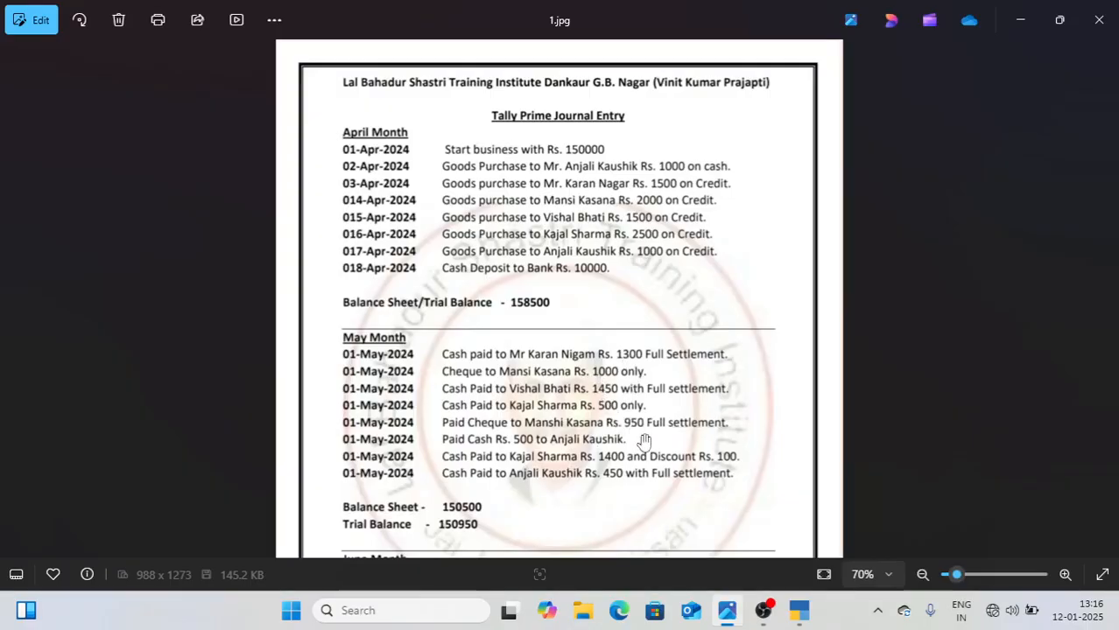
{"action": "left_click", "coordinate": [799, 613]}
{"action": "type", "text": "Mans"}
{"action": "key", "text": "Return"}
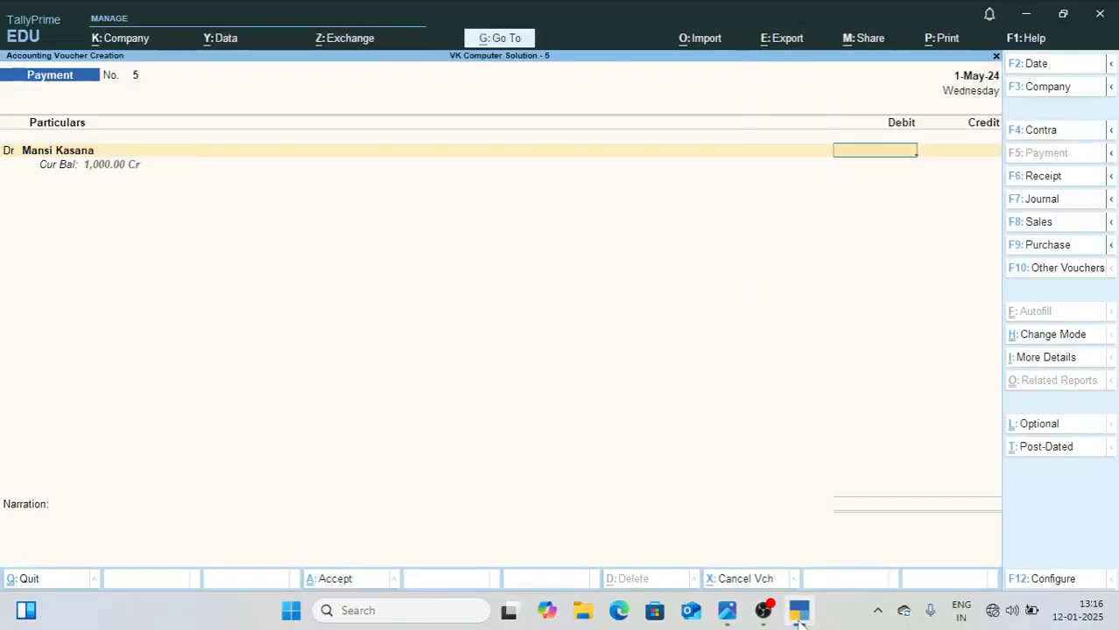
{"action": "type", "text": "1000"}
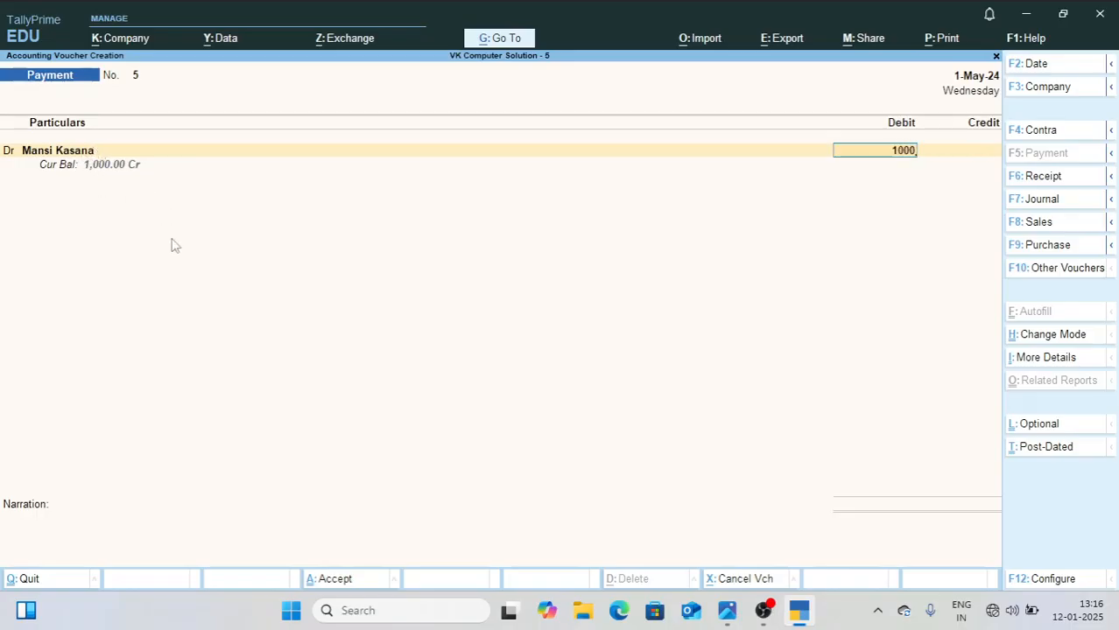
{"action": "key", "text": "Return"}
Step: Credit Sbi Bank Ac with 950 and accept the cheque allocation dated 1-May-24
{"action": "key", "text": "Return"}
{"action": "key", "text": "Return"}
{"action": "key", "text": "Return"}
{"action": "key", "text": "Return"}
{"action": "key", "text": "Return"}
{"action": "key", "text": "Return"}
{"action": "type", "text": "950"}
{"action": "key", "text": "Return"}
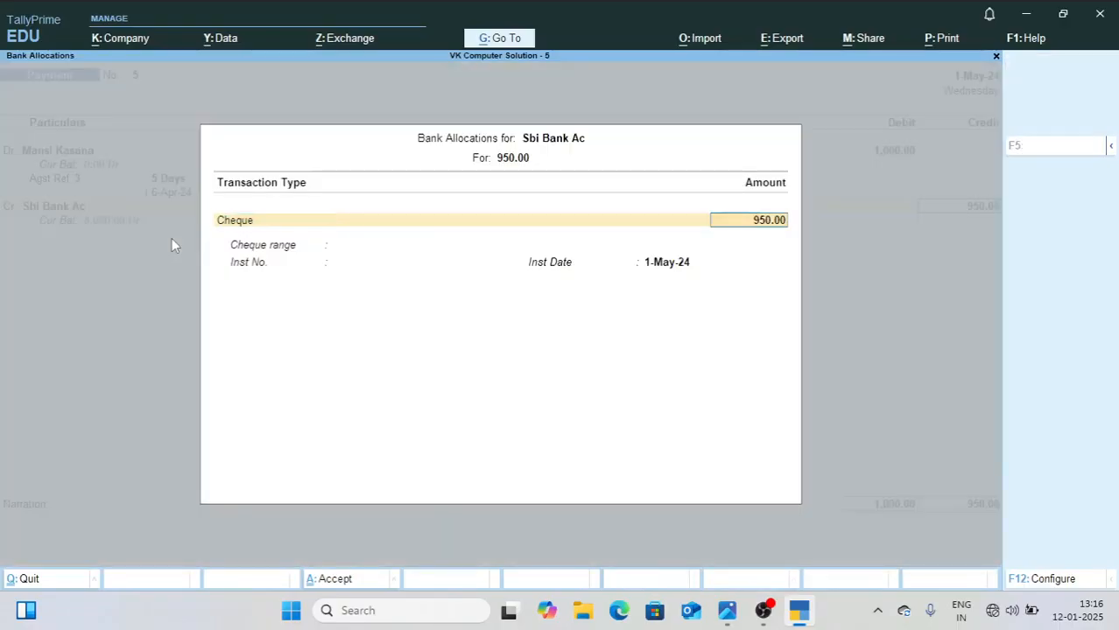
{"action": "key", "text": "Return"}
{"action": "key", "text": "Return"}
Step: Credit Discount Rec with the remaining 50, leave the narration empty, and save payment voucher 5
{"action": "type", "text": "Di"}
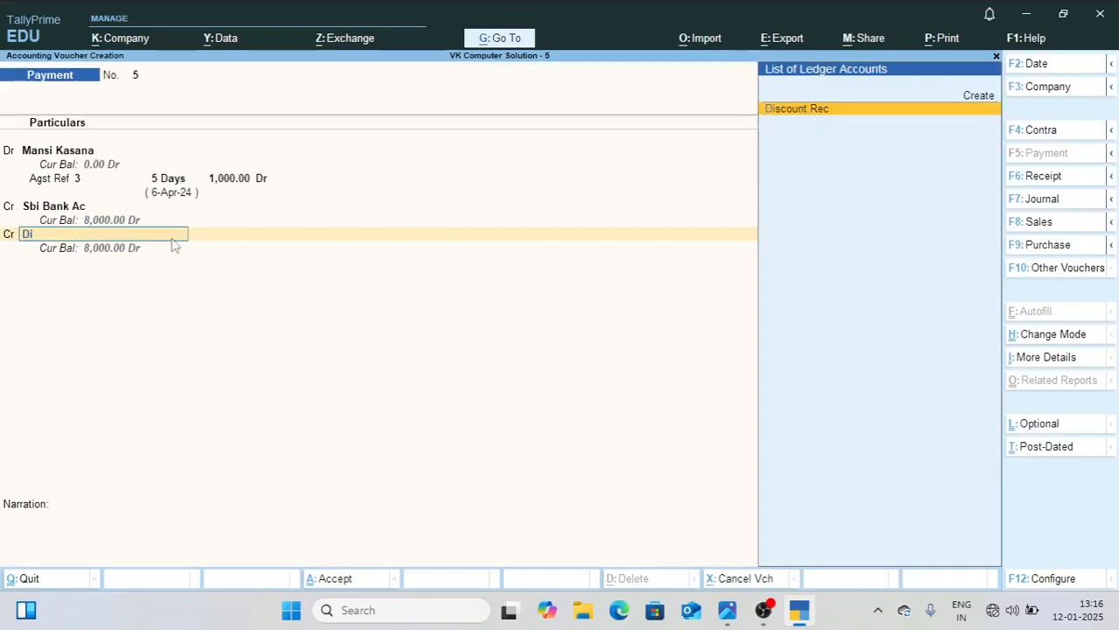
{"action": "key", "text": "Return"}
{"action": "key", "text": "Return"}
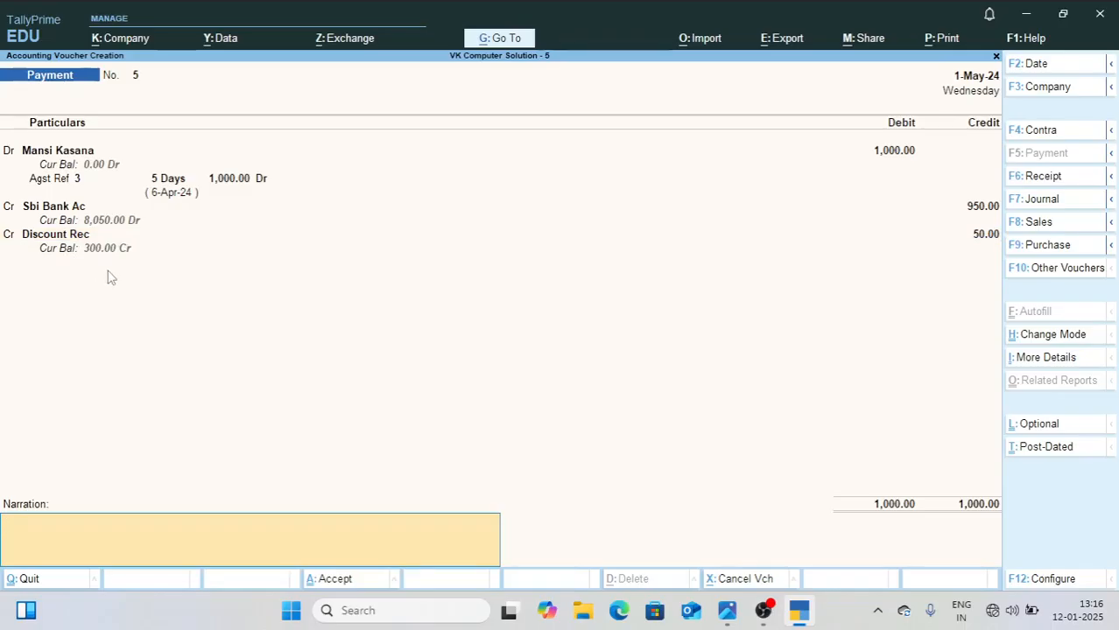
{"action": "key", "text": "Return"}
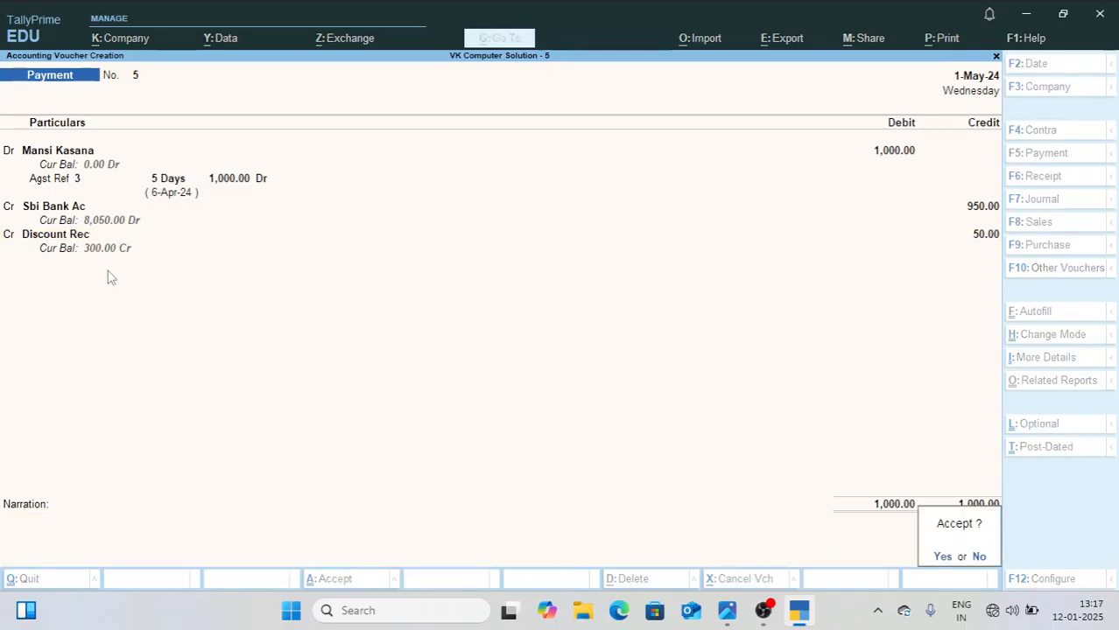
{"action": "key", "text": "y"}
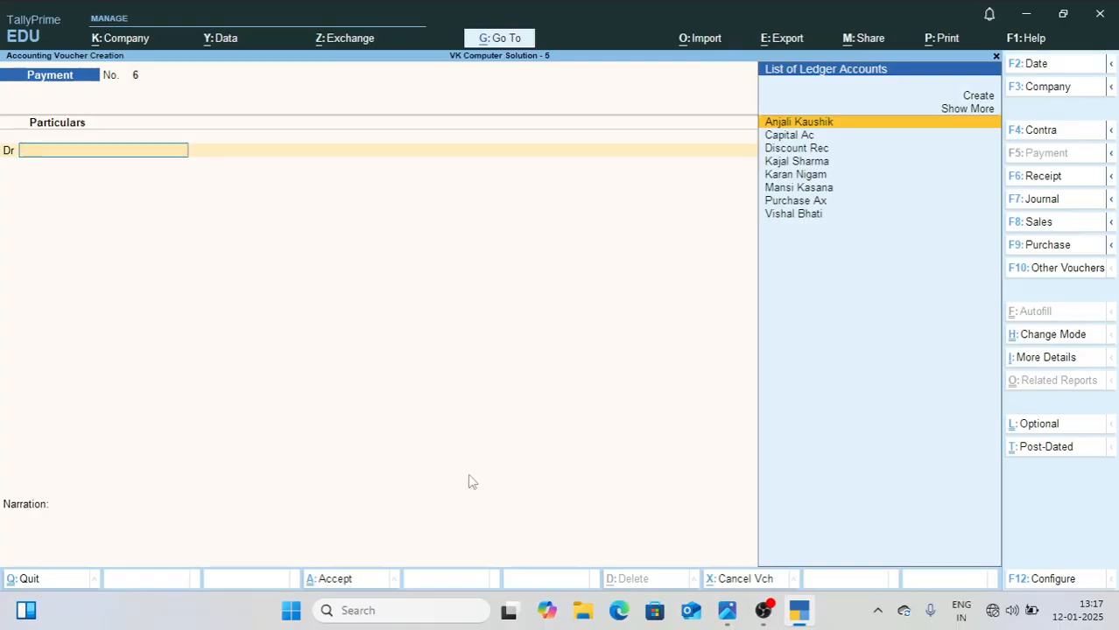
Step: Check the sixth May entry in 1.jpg and debit its creditor with 500 against pending bill 6 in payment voucher 6
{"action": "left_click", "coordinate": [726, 619]}
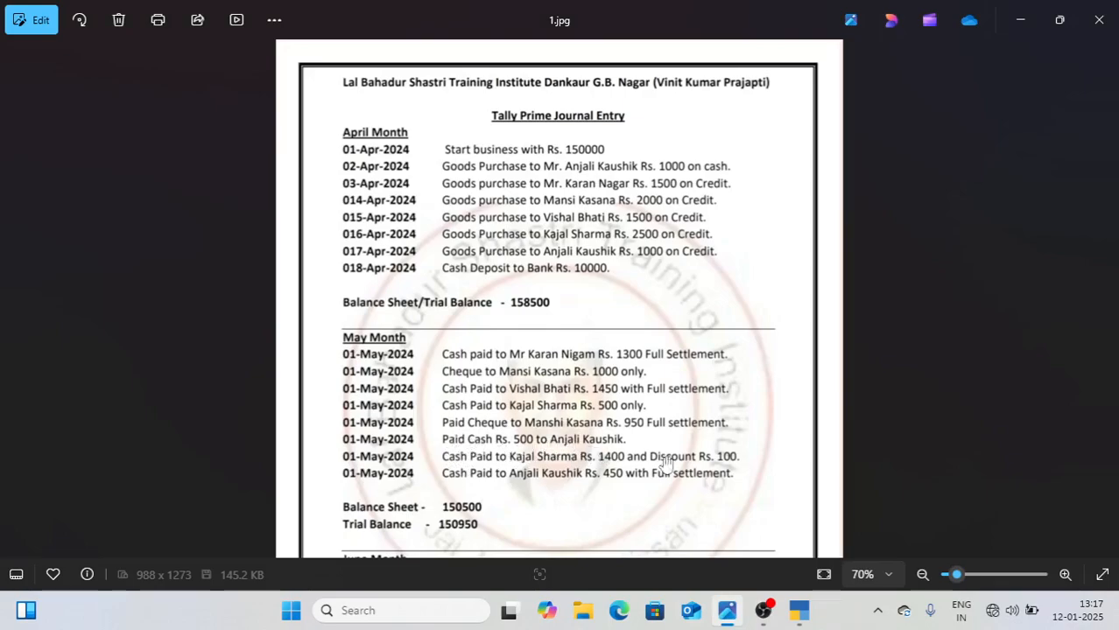
{"action": "left_click", "coordinate": [795, 613]}
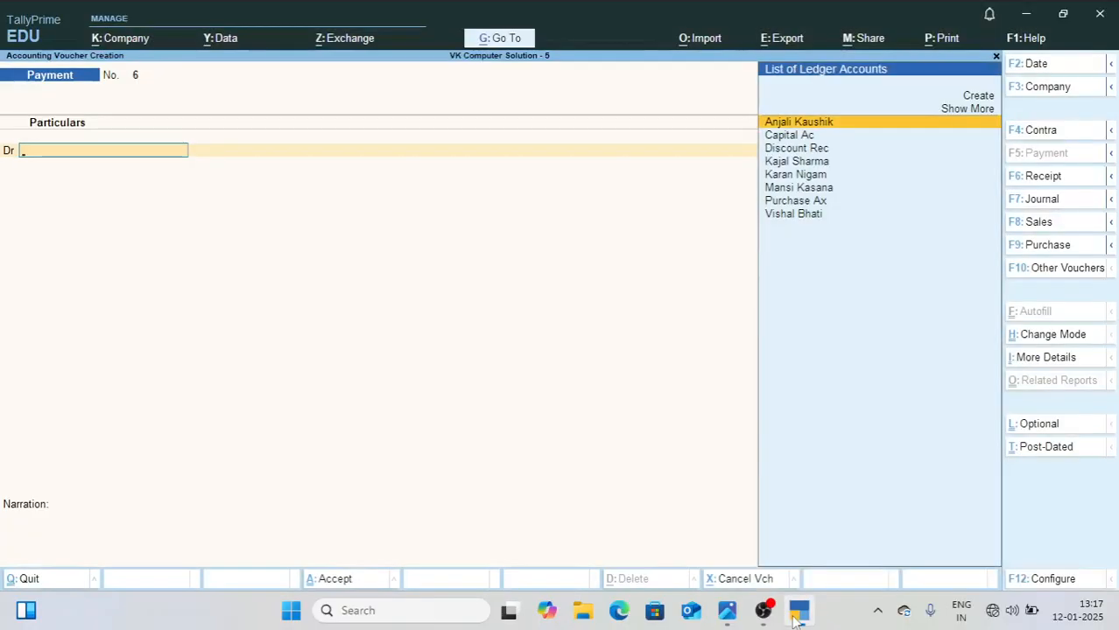
{"action": "type", "text": "Aj"}
{"action": "key", "text": "BackSpace"}
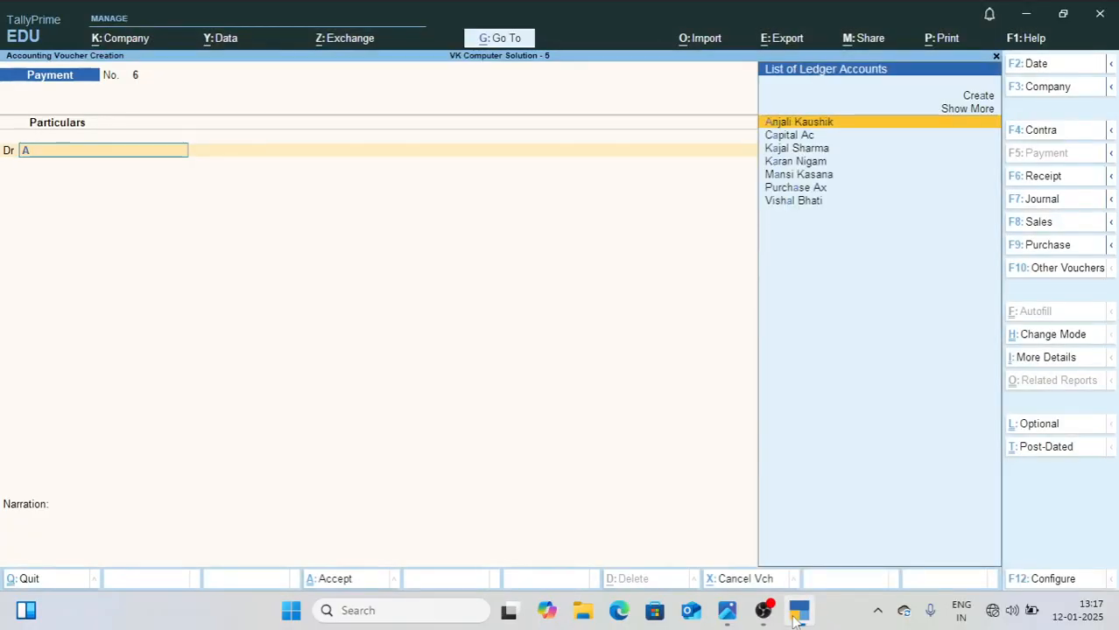
{"action": "type", "text": "nj"}
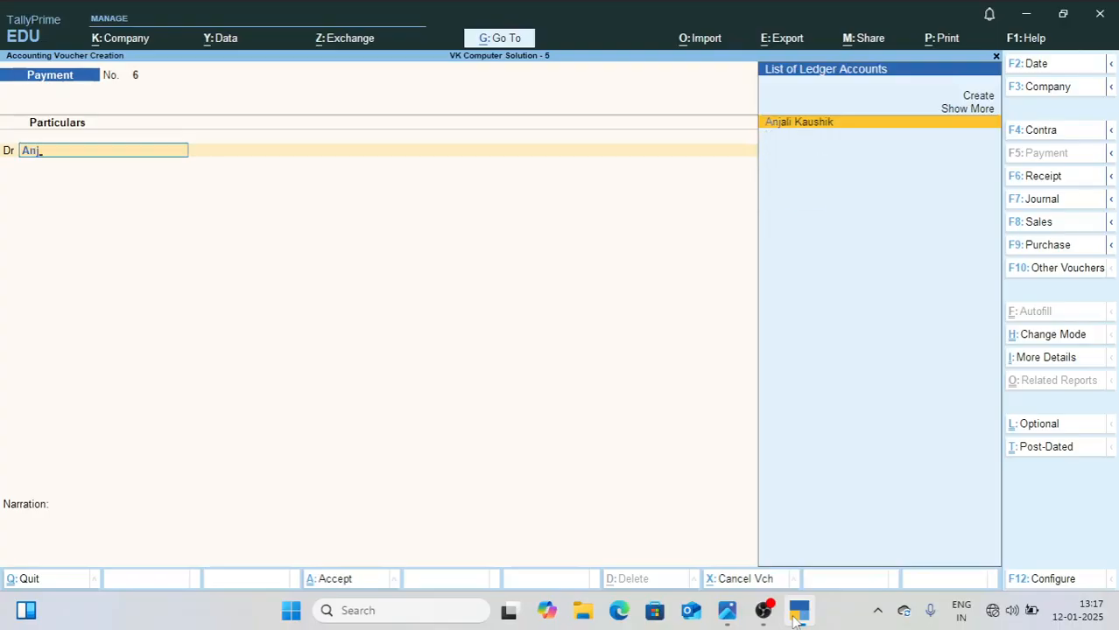
{"action": "key", "text": "Return"}
{"action": "type", "text": "500"}
{"action": "key", "text": "Return"}
{"action": "key", "text": "Return"}
{"action": "key", "text": "Return"}
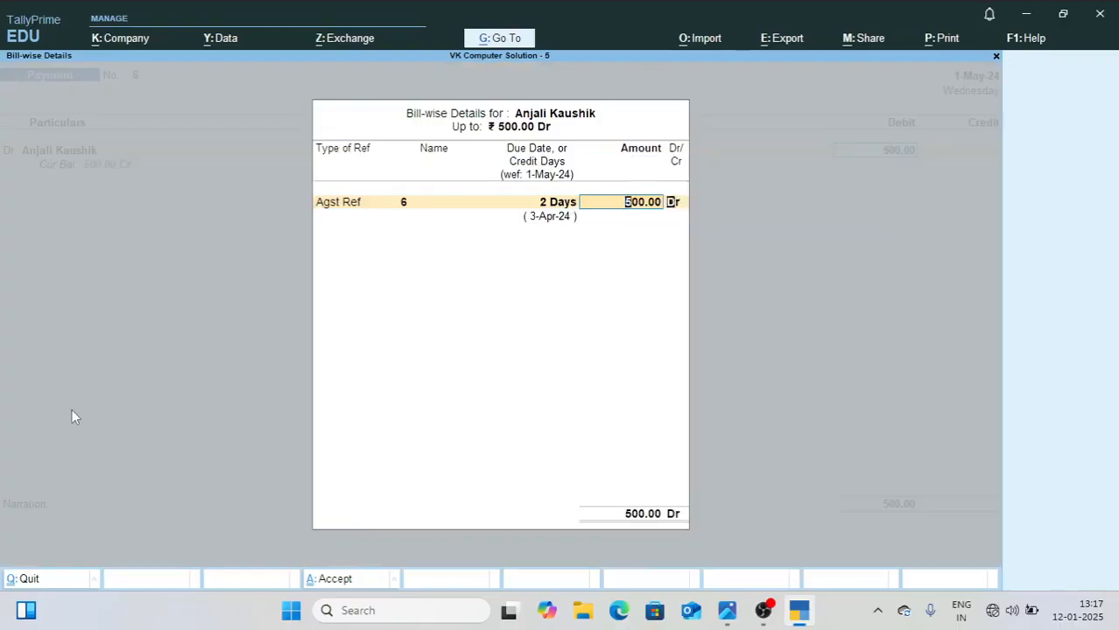
{"action": "key", "text": "Return"}
Step: Credit Cash with 500, leave the narration empty, and save payment voucher 6
{"action": "type", "text": "Cas"}
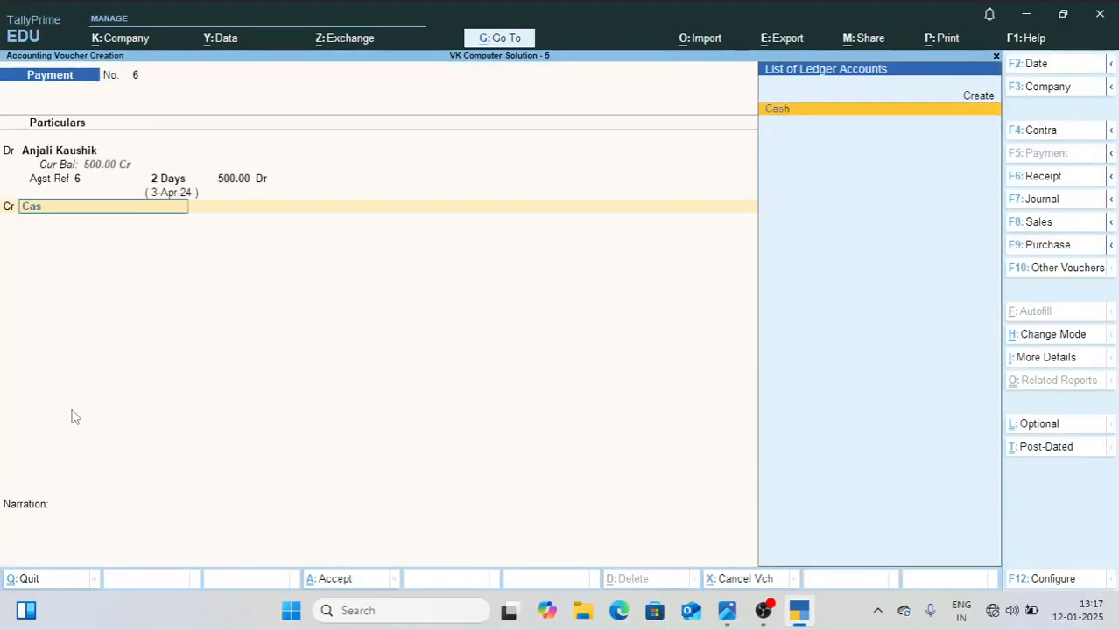
{"action": "key", "text": "Return"}
{"action": "key", "text": "Return"}
{"action": "key", "text": "Return"}
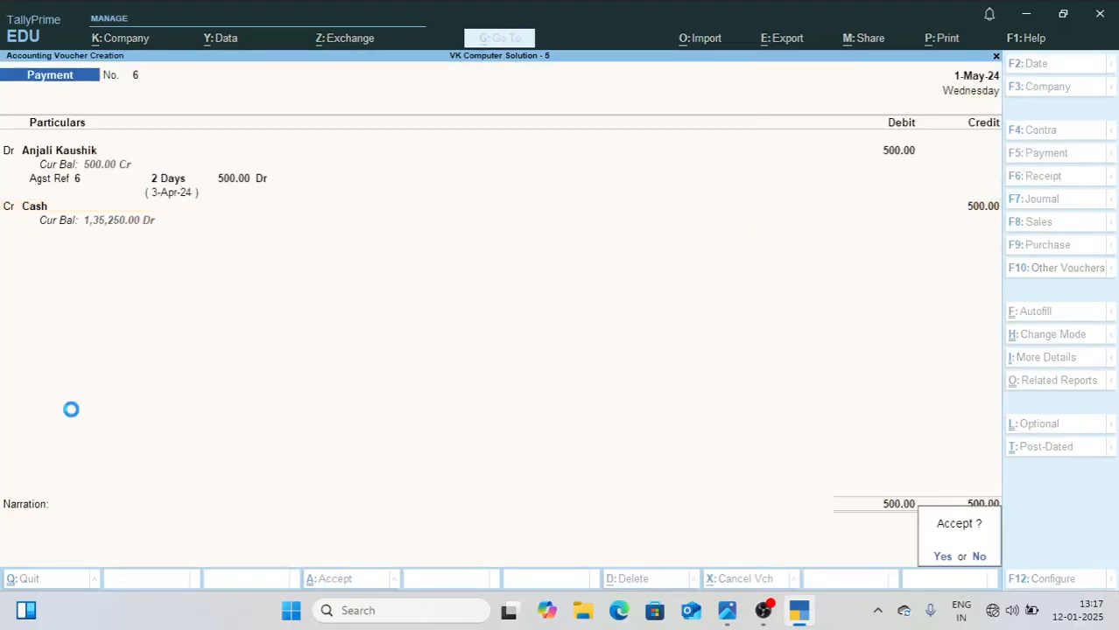
{"action": "key", "text": "Return"}
Step: Check the seventh May entry in 1.jpg and debit its creditor with 1,500 against pending bill 5 in payment voucher 7
{"action": "left_click", "coordinate": [727, 611]}
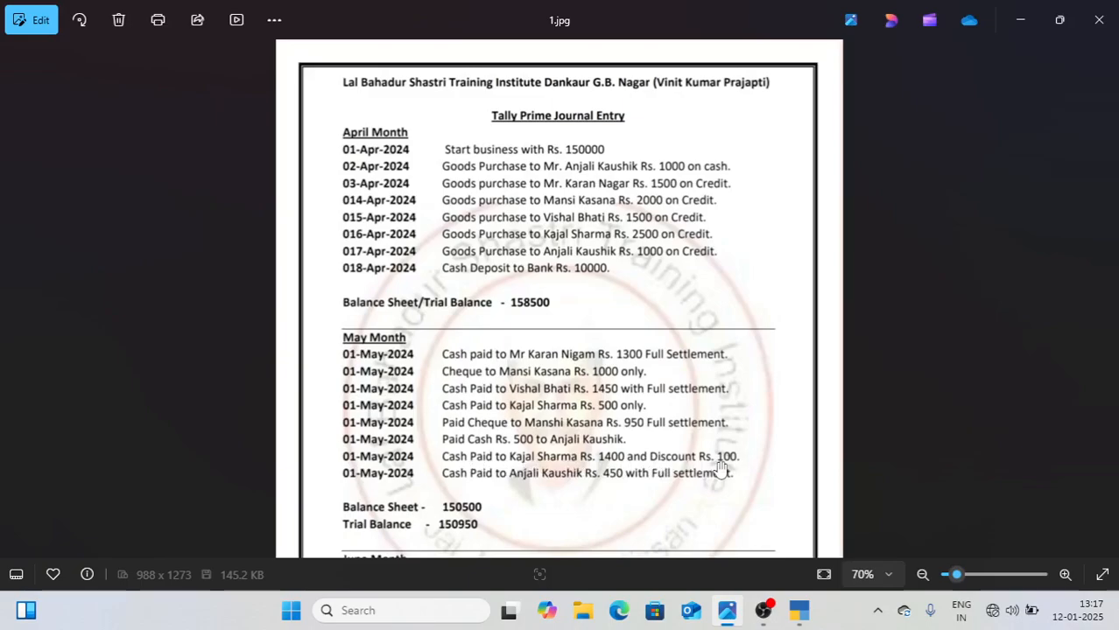
{"action": "left_click", "coordinate": [799, 613]}
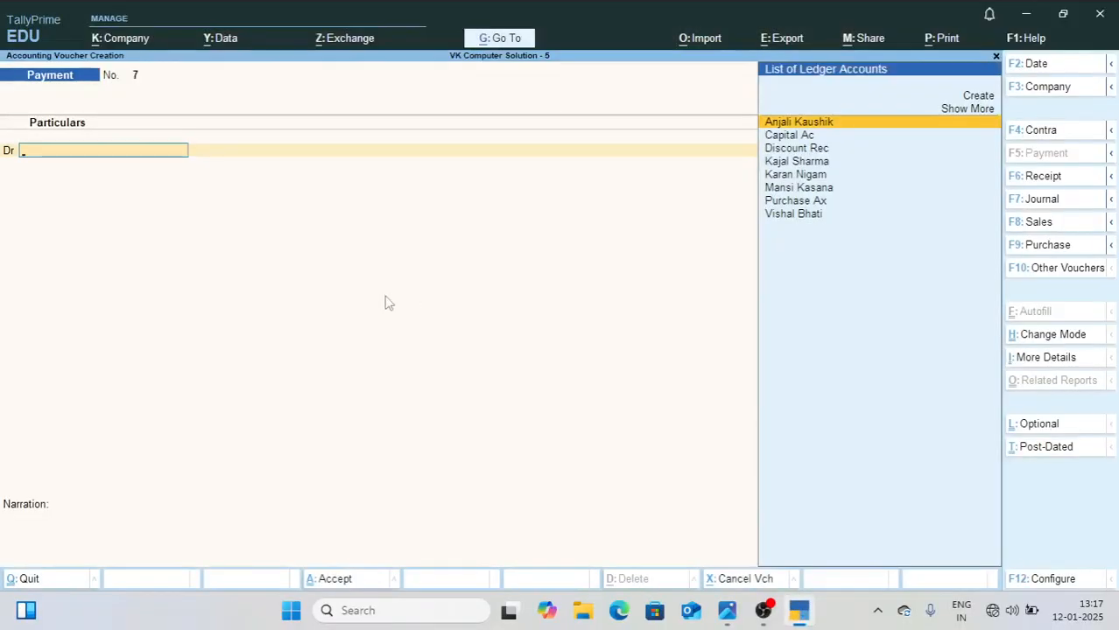
{"action": "type", "text": "Kaj"}
{"action": "key", "text": "Return"}
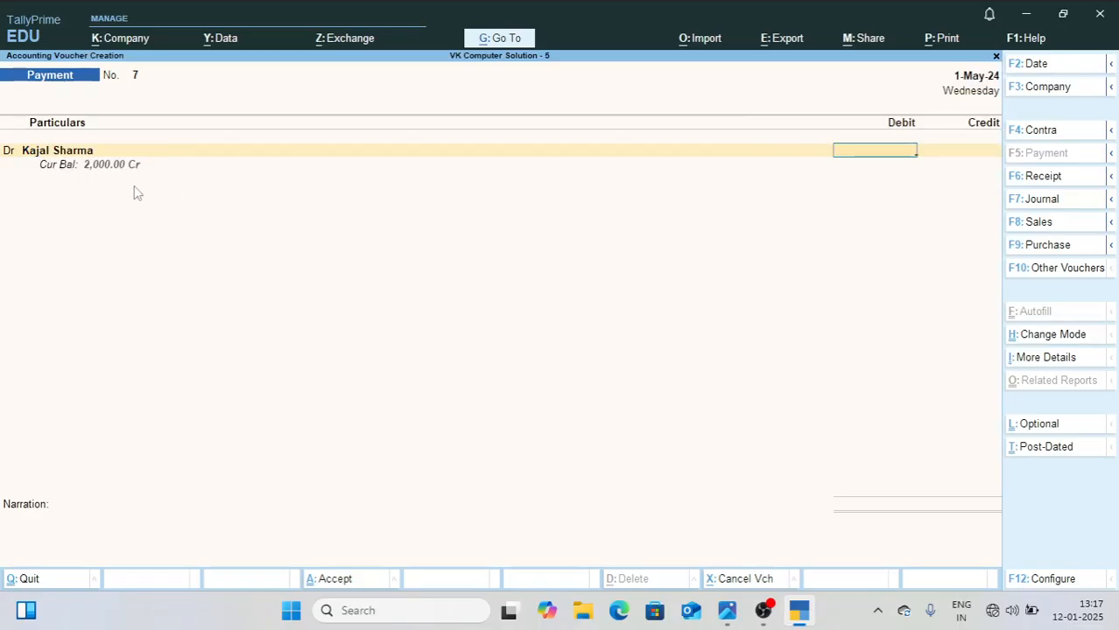
{"action": "type", "text": "1500"}
{"action": "key", "text": "Return"}
{"action": "key", "text": "Return"}
{"action": "key", "text": "Return"}
{"action": "key", "text": "Return"}
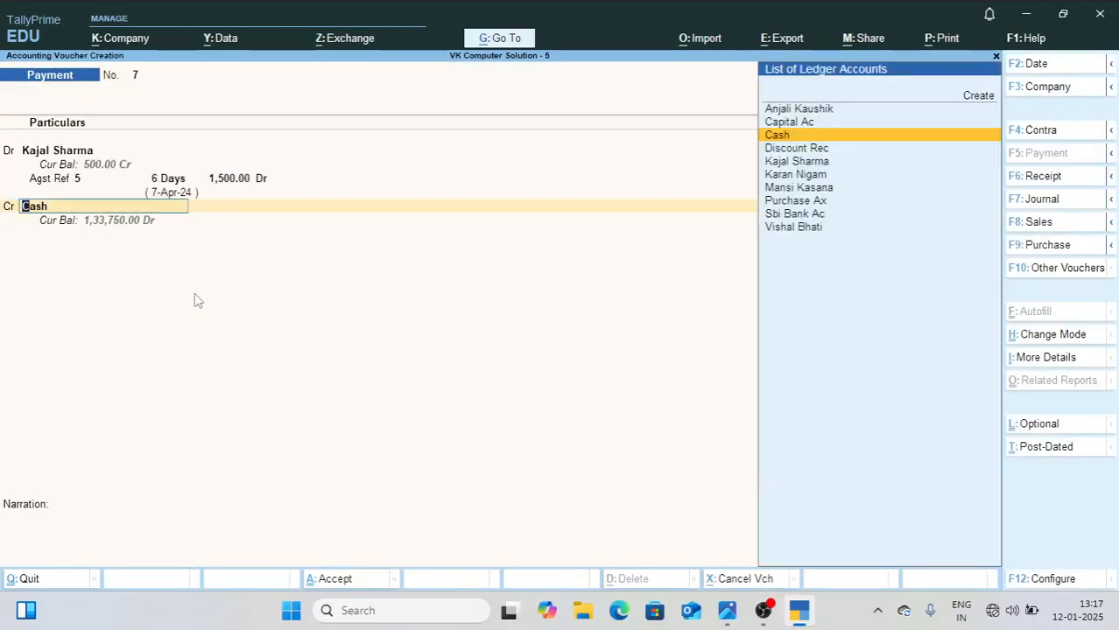
Step: Credit Cash with 1,400 in payment voucher 7
{"action": "key", "text": "Return"}
{"action": "type", "text": "1400"}
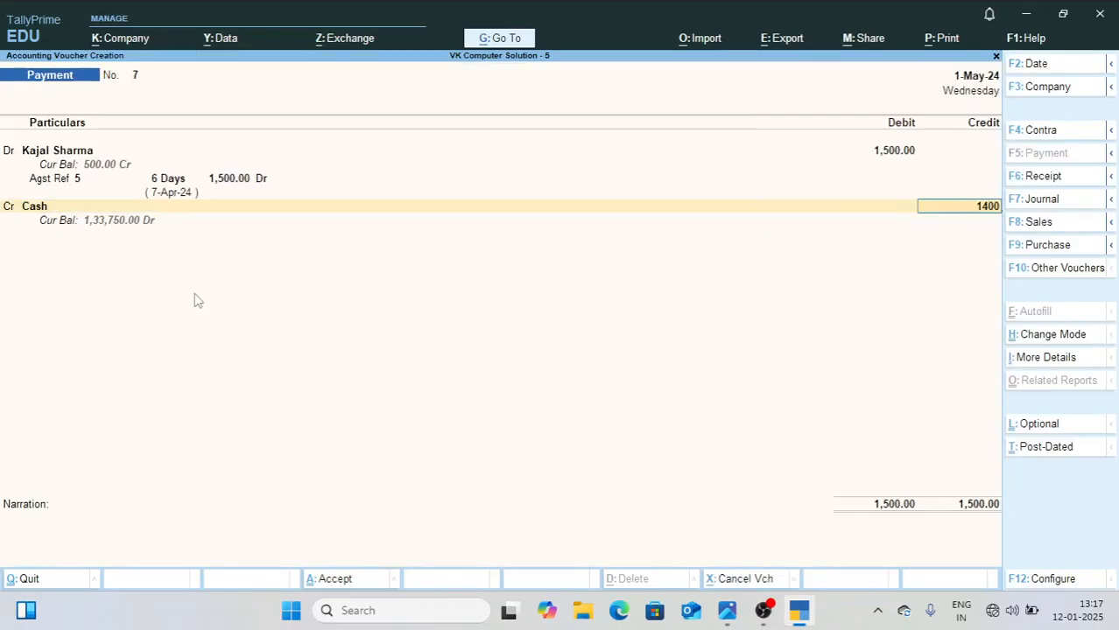
{"action": "key", "text": "Return"}
Step: Credit Discount Rec with the remaining 100, leave the narration empty, and save payment voucher 7
{"action": "key", "text": "Return"}
{"action": "type", "text": "D"}
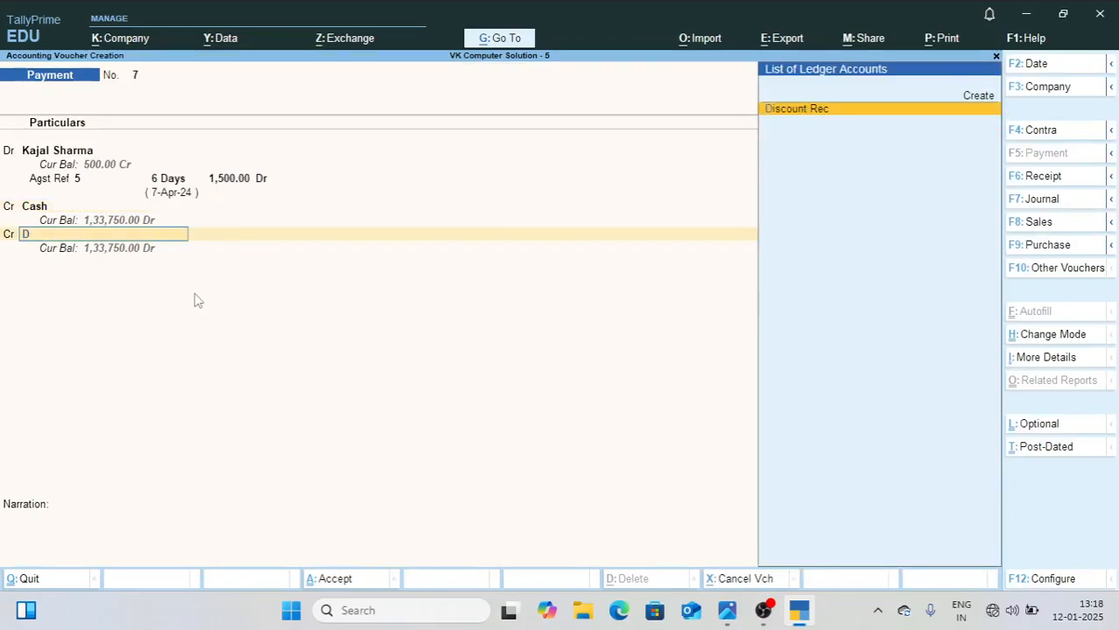
{"action": "type", "text": "i"}
{"action": "key", "text": "Return"}
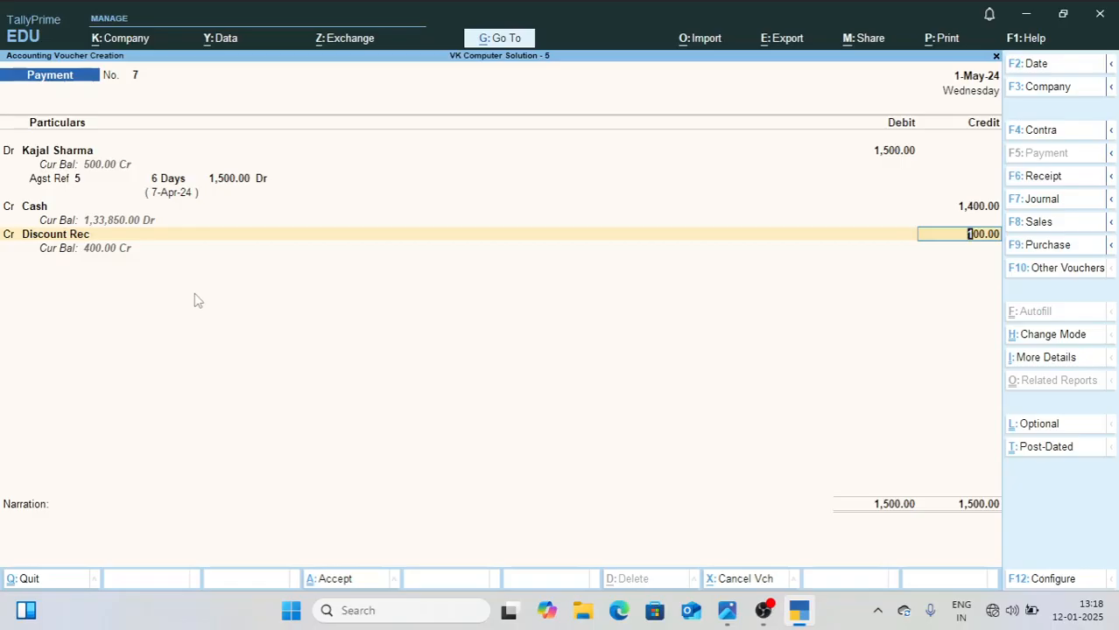
{"action": "key", "text": "Return"}
{"action": "key", "text": "Return"}
{"action": "key", "text": "Return"}
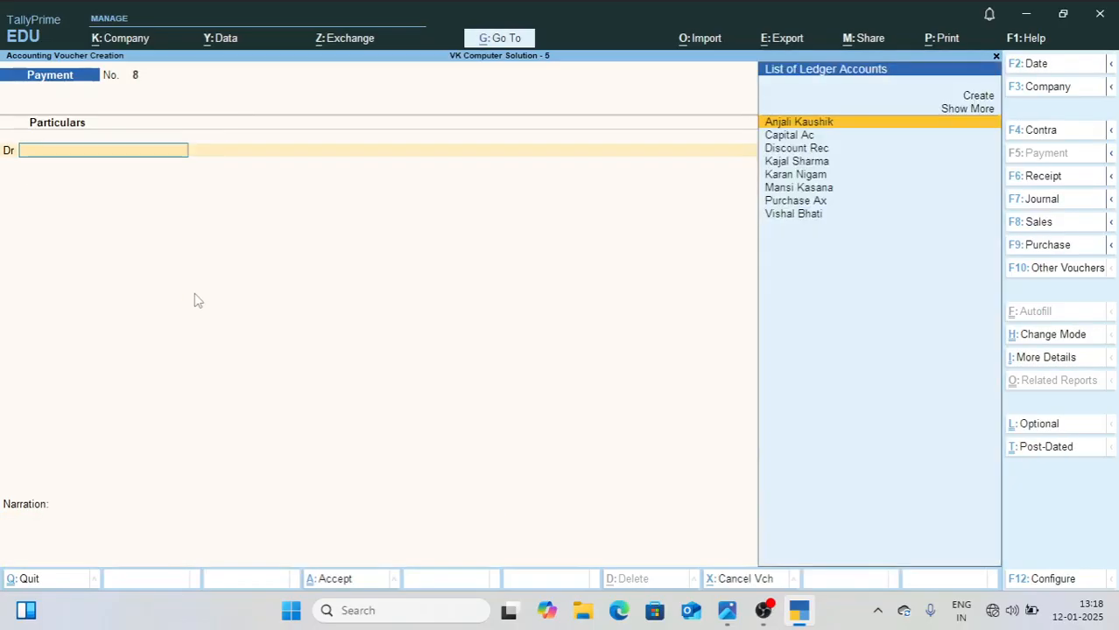
Step: Check the eighth May entry in 1.jpg and debit its creditor with 500 against pending bill 6 in payment voucher 8
{"action": "left_click", "coordinate": [726, 611]}
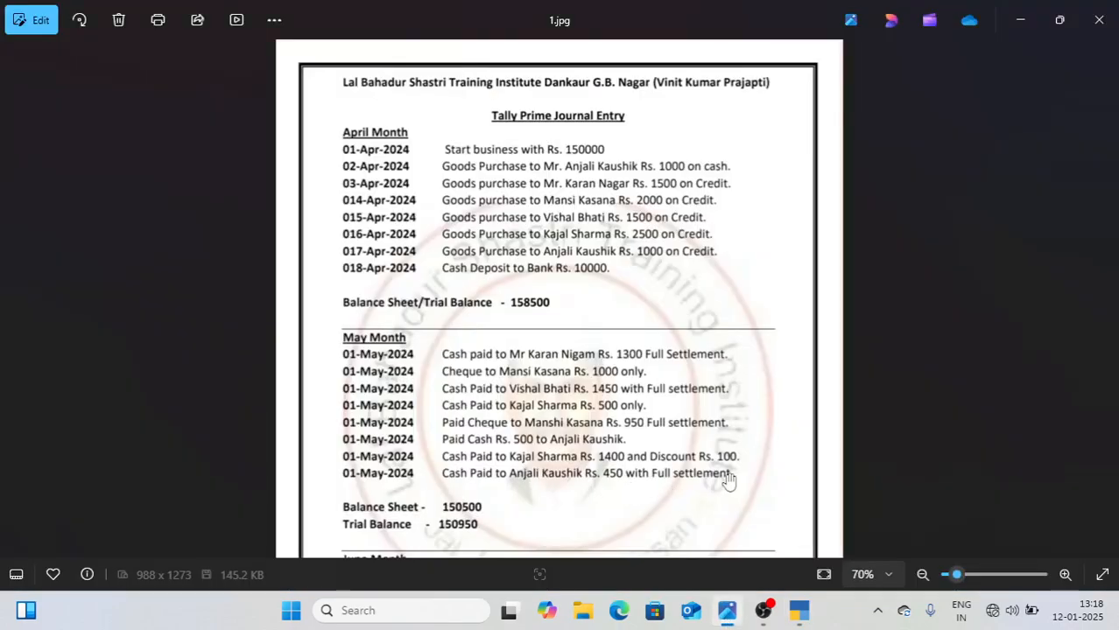
{"action": "left_click", "coordinate": [797, 612]}
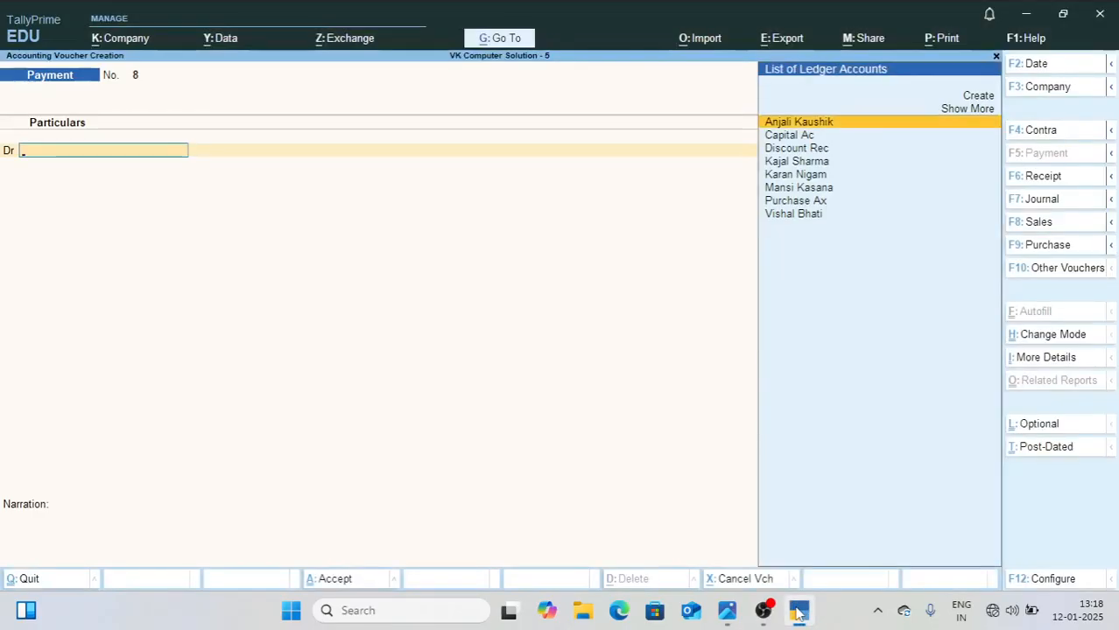
{"action": "type", "text": "Anj"}
{"action": "key", "text": "Return"}
{"action": "type", "text": "500"}
{"action": "key", "text": "Return"}
{"action": "key", "text": "Return"}
{"action": "key", "text": "Return"}
{"action": "key", "text": "Return"}
{"action": "key", "text": "Return"}
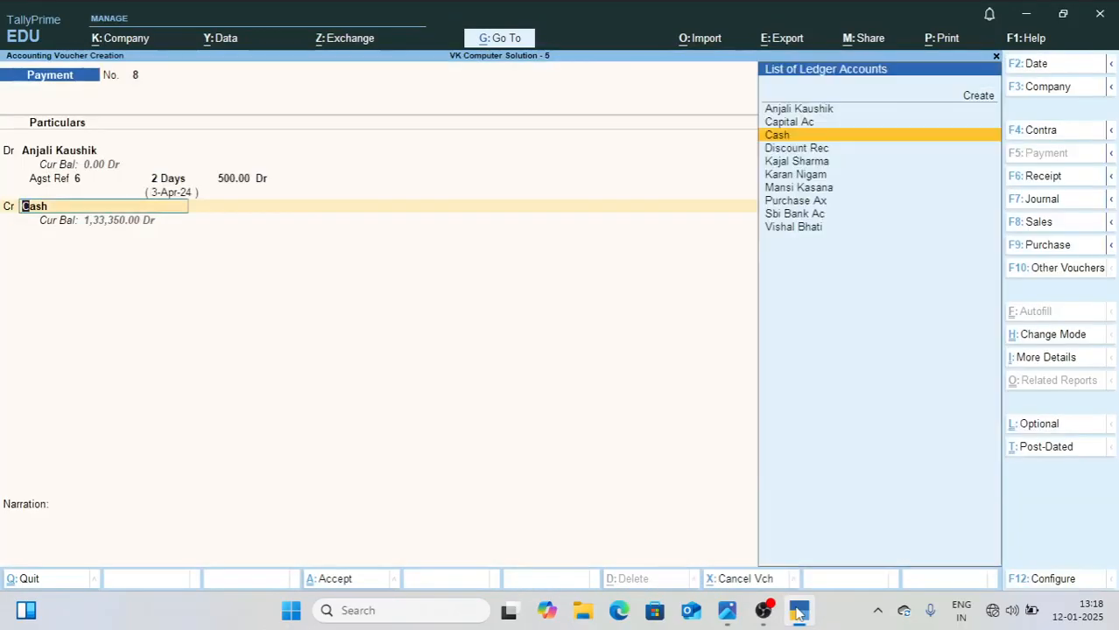
Step: Credit Cash with 450 in payment voucher 8
{"action": "key", "text": "Return"}
{"action": "type", "text": "450"}
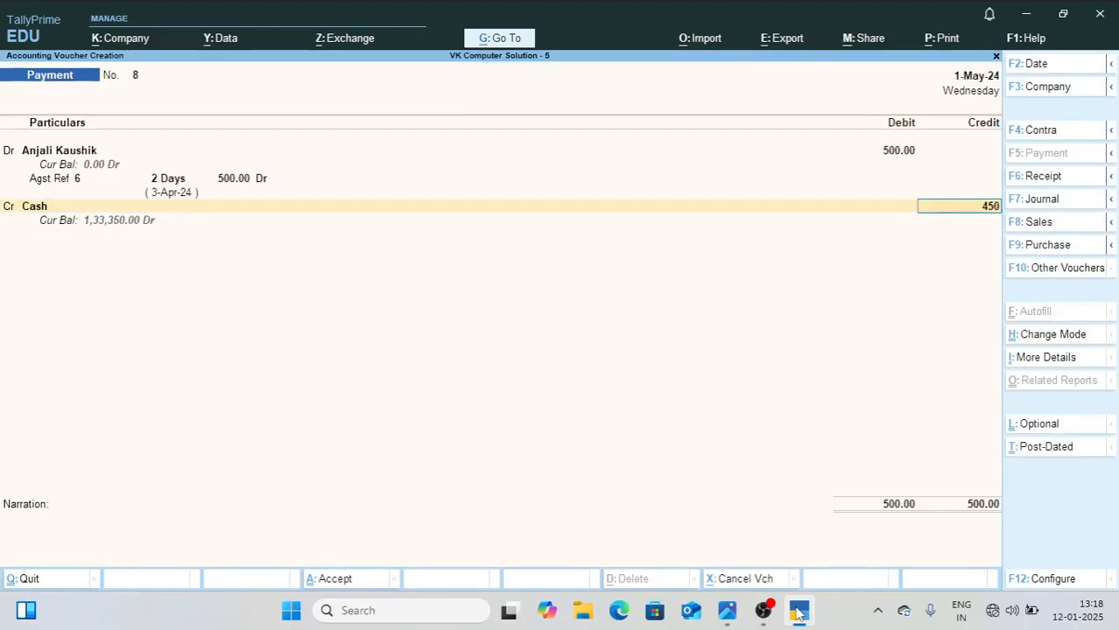
{"action": "key", "text": "Return"}
Step: Credit Discount Rec with the remaining 50, leave the narration empty, and save payment voucher 8
{"action": "type", "text": "Di"}
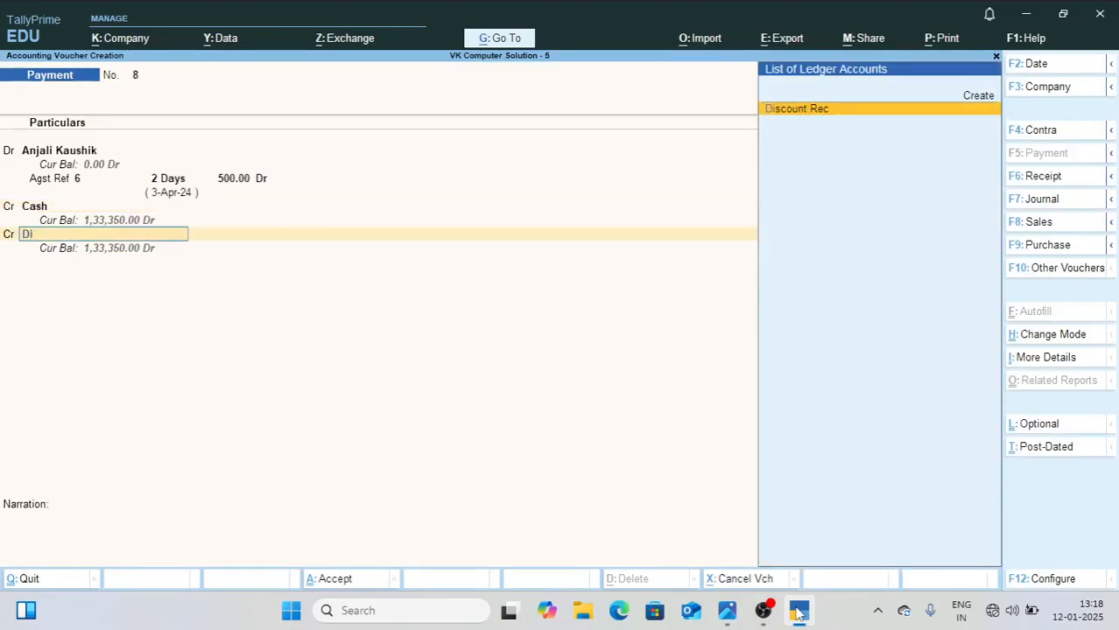
{"action": "key", "text": "Return"}
{"action": "key", "text": "Return"}
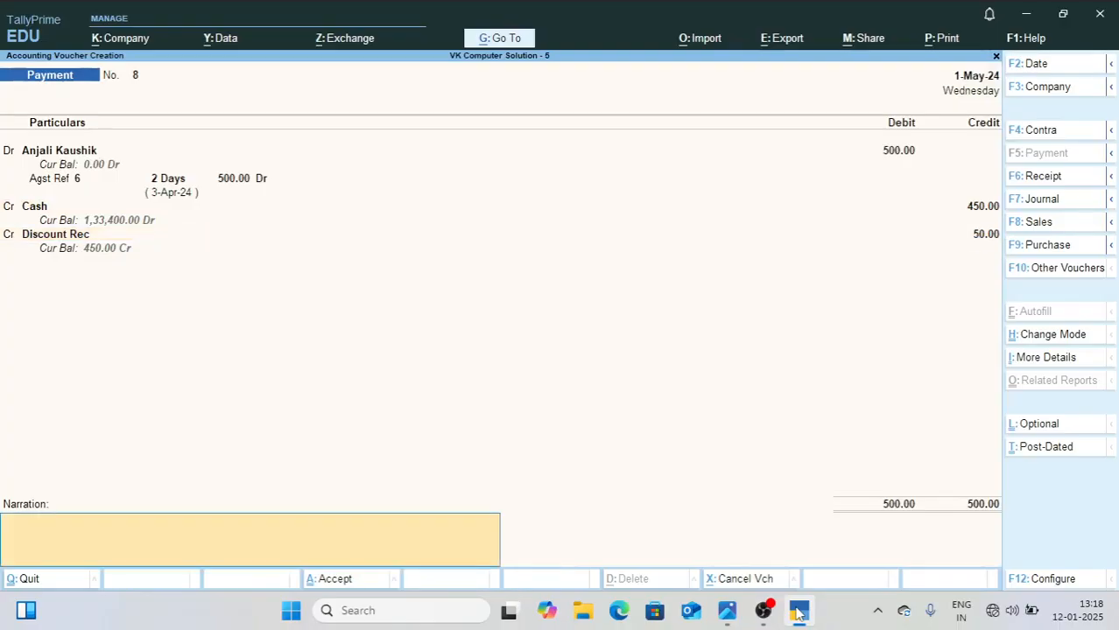
{"action": "key", "text": "Return"}
{"action": "key", "text": "Return"}
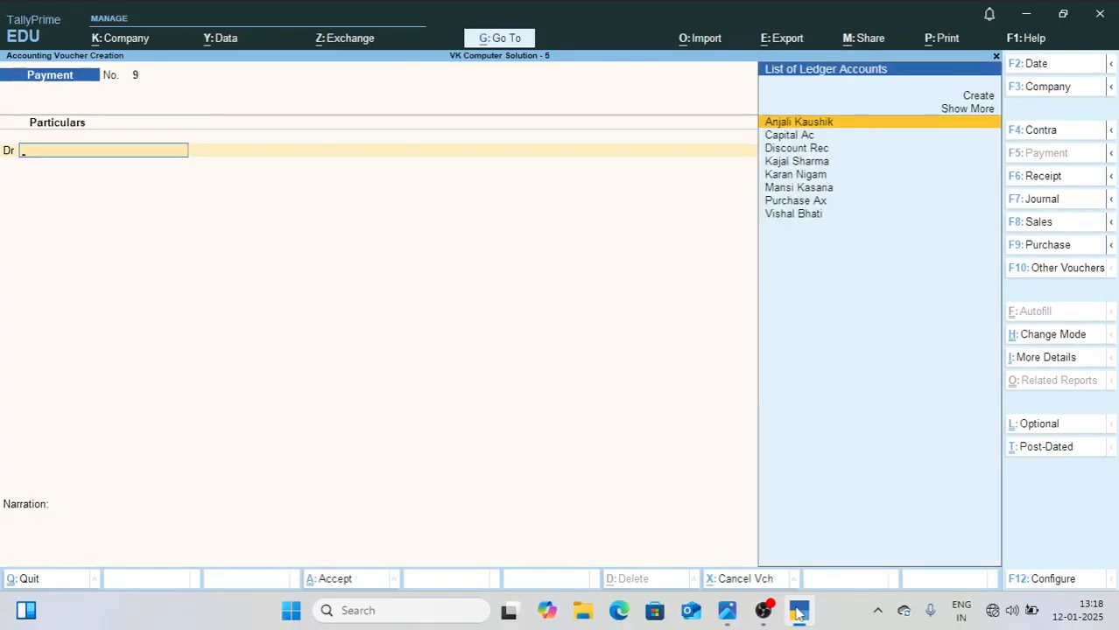
Step: Leave voucher entry, open the Balance Sheet, and compare its total with the May figure in 1.jpg
{"action": "key", "text": "Escape"}
{"action": "key", "text": "Return"}
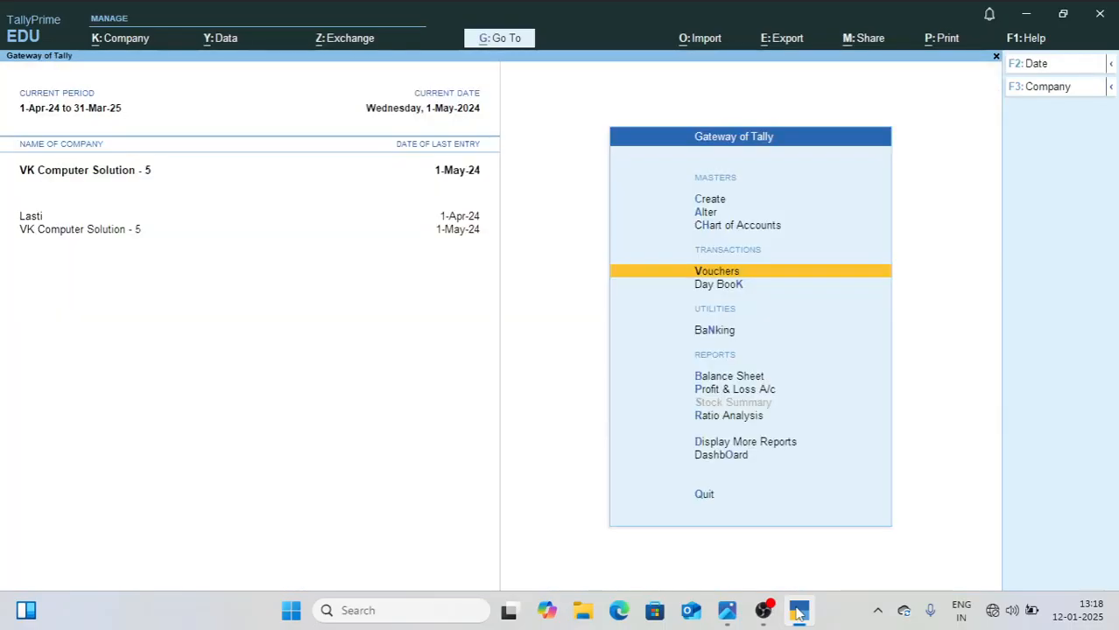
{"action": "key", "text": "Down"}
{"action": "key", "text": "Down"}
{"action": "key", "text": "Down"}
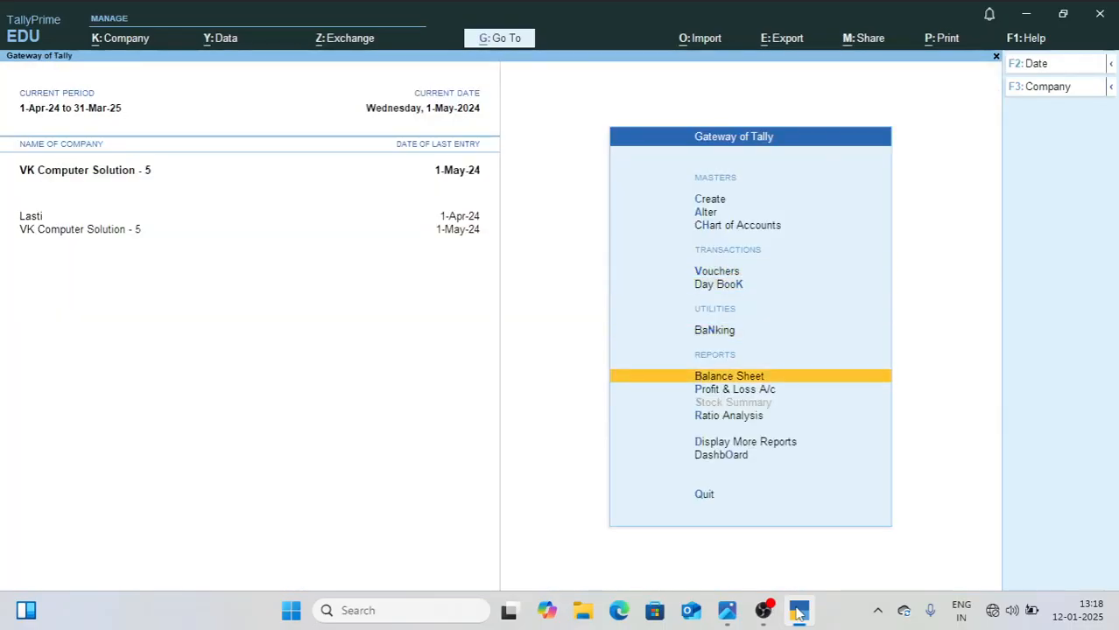
{"action": "key", "text": "Return"}
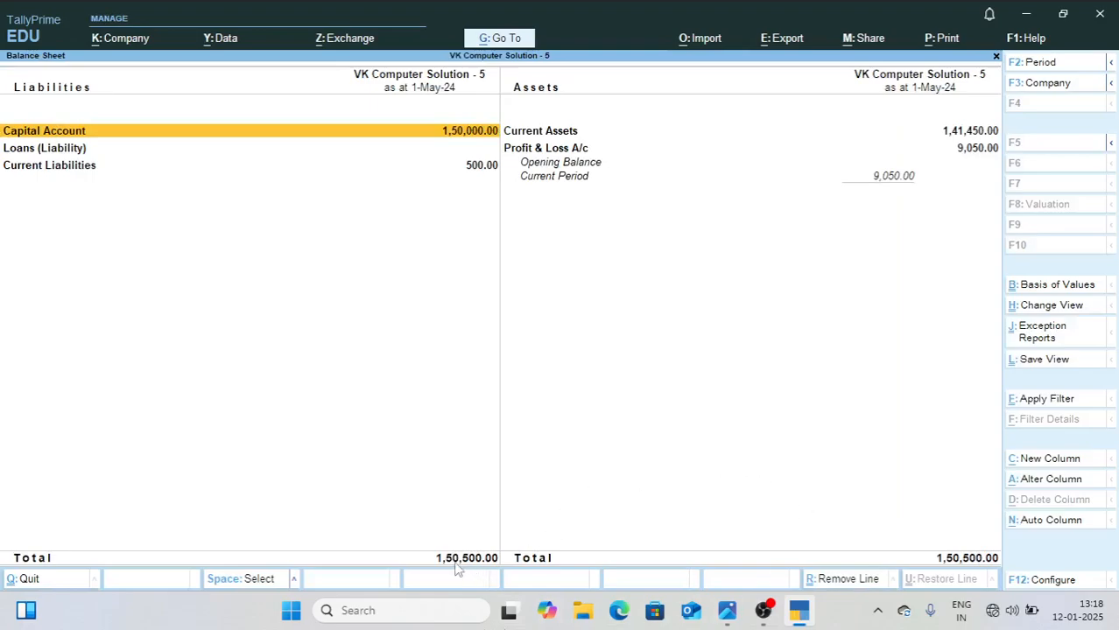
{"action": "left_click", "coordinate": [726, 612]}
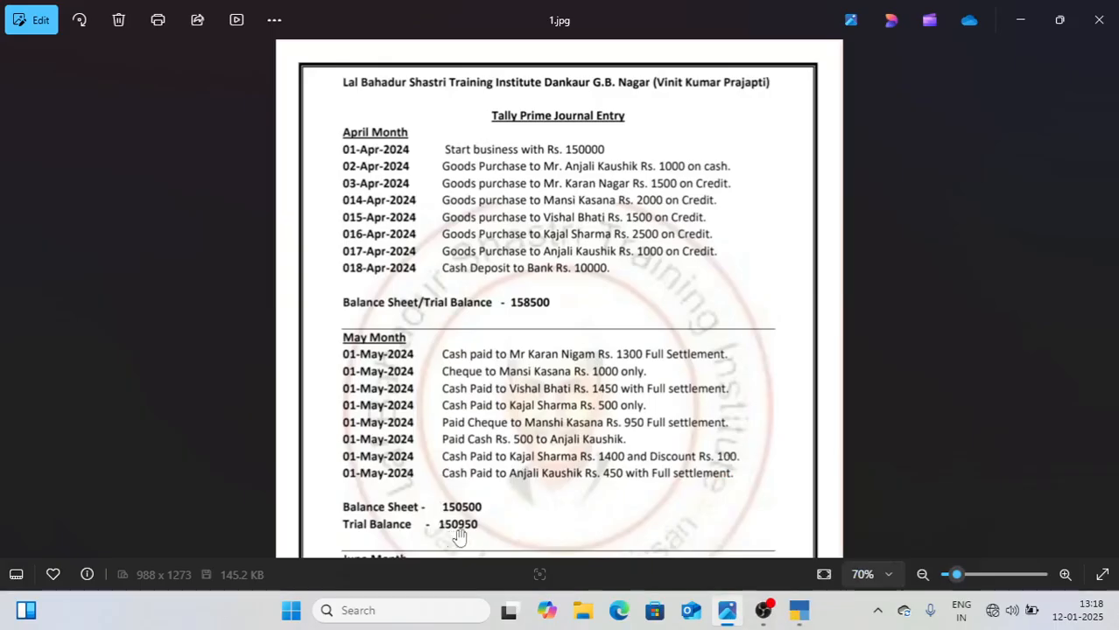
Step: Return to TallyPrime and display the Trial Balance in detailed format to check its grand total
{"action": "left_click", "coordinate": [798, 610]}
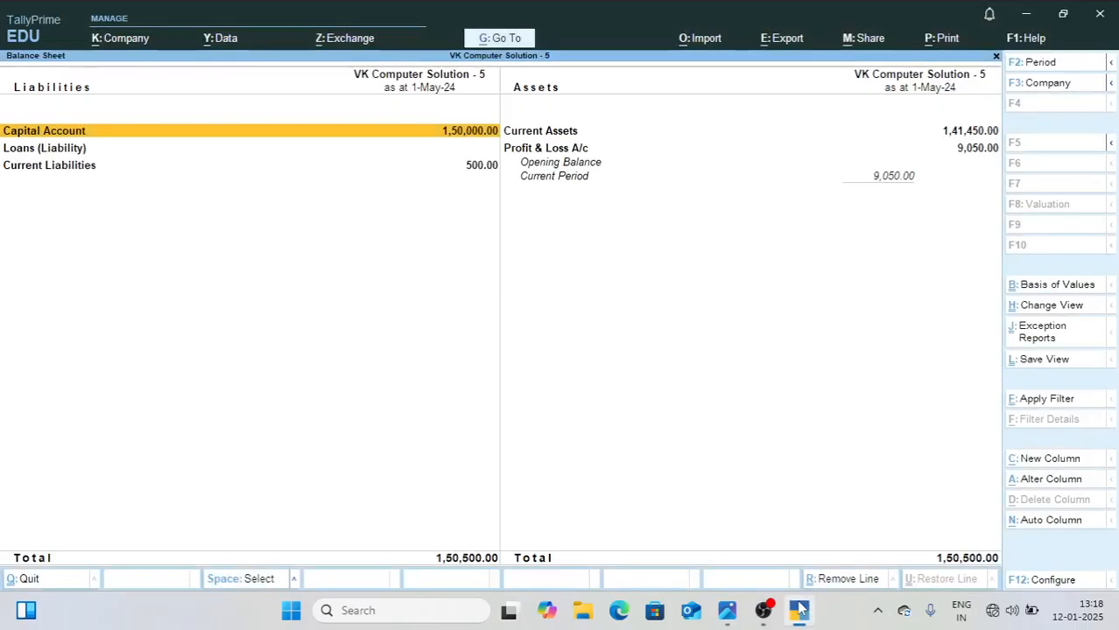
{"action": "key", "text": "Escape"}
{"action": "key", "text": "d"}
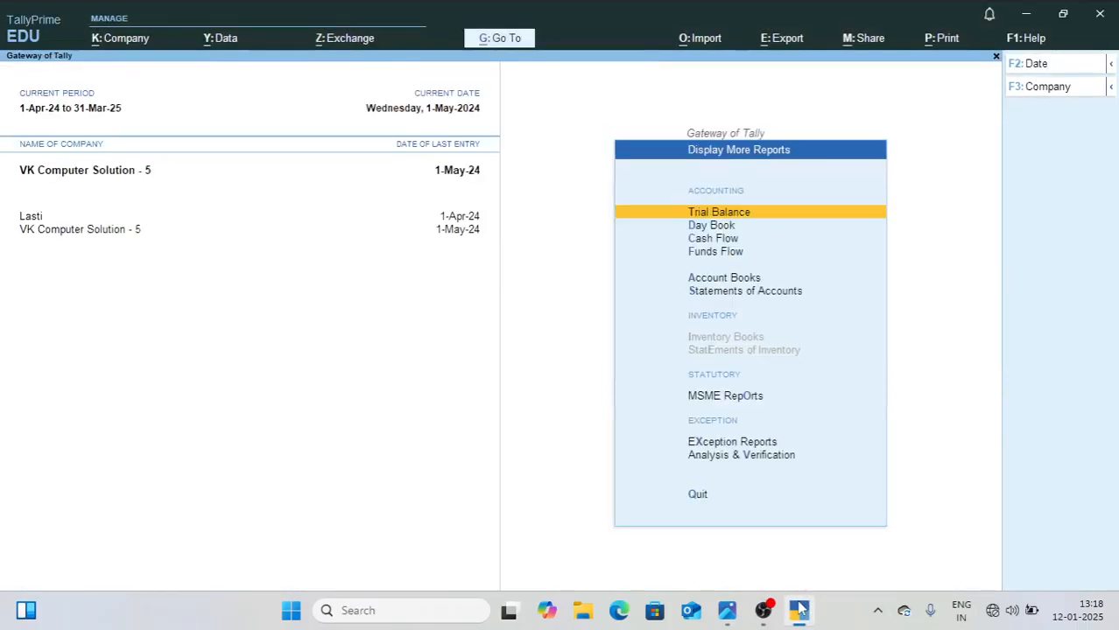
{"action": "key", "text": "Return"}
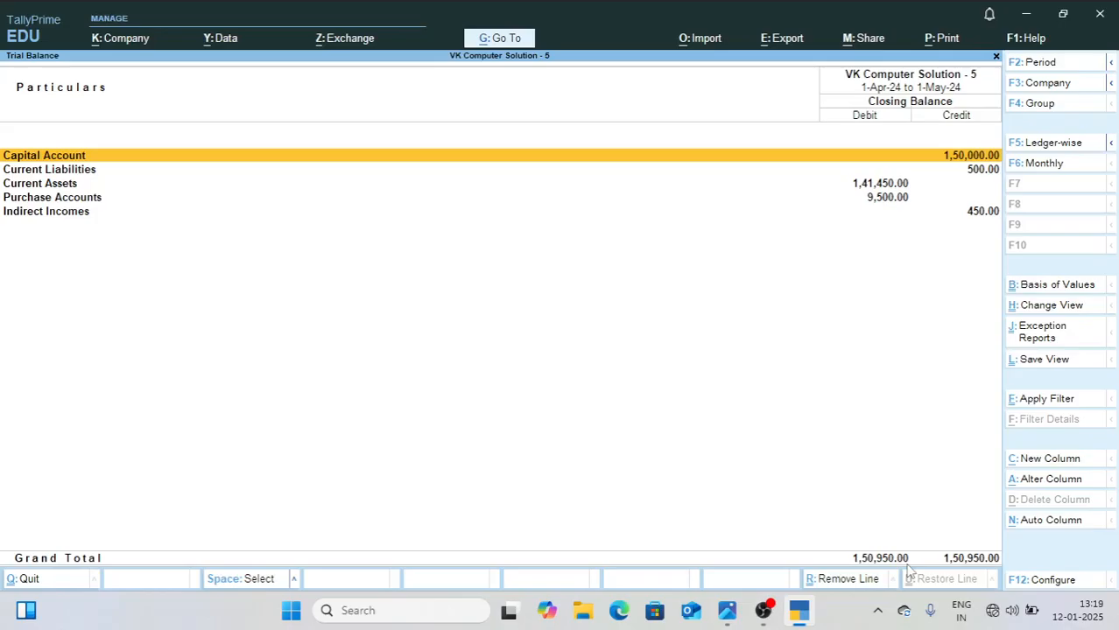
{"action": "key", "text": "alt+F5"}
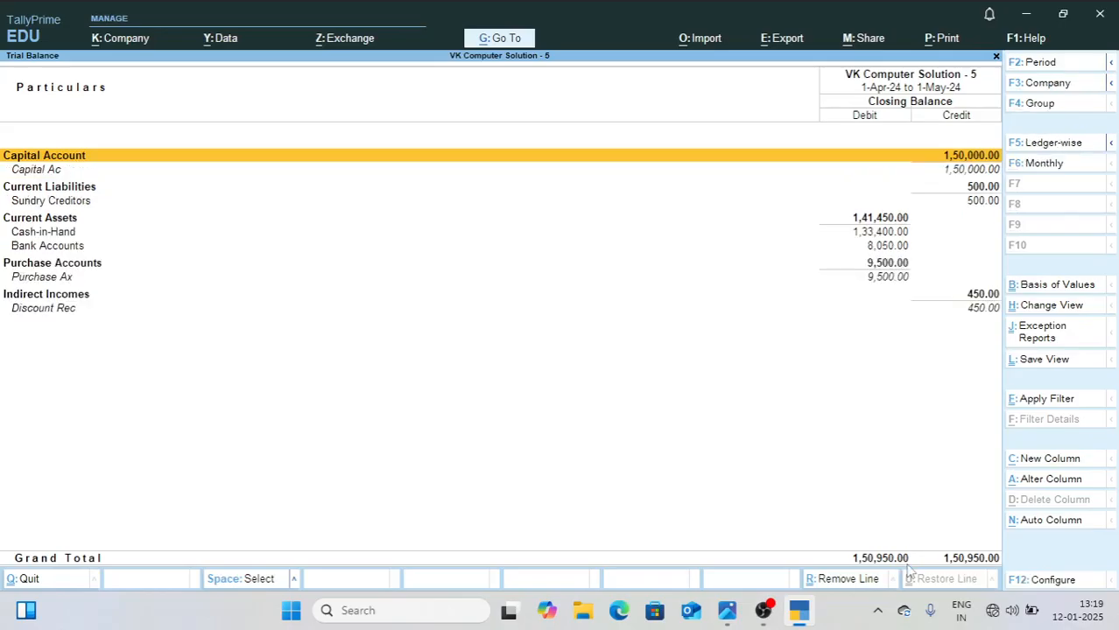
Step: Examine the Sundry Creditors breakdown and the current assets, purchase and indirect income lines of the Trial Balance
{"action": "key", "text": "Down"}
{"action": "key", "text": "Down"}
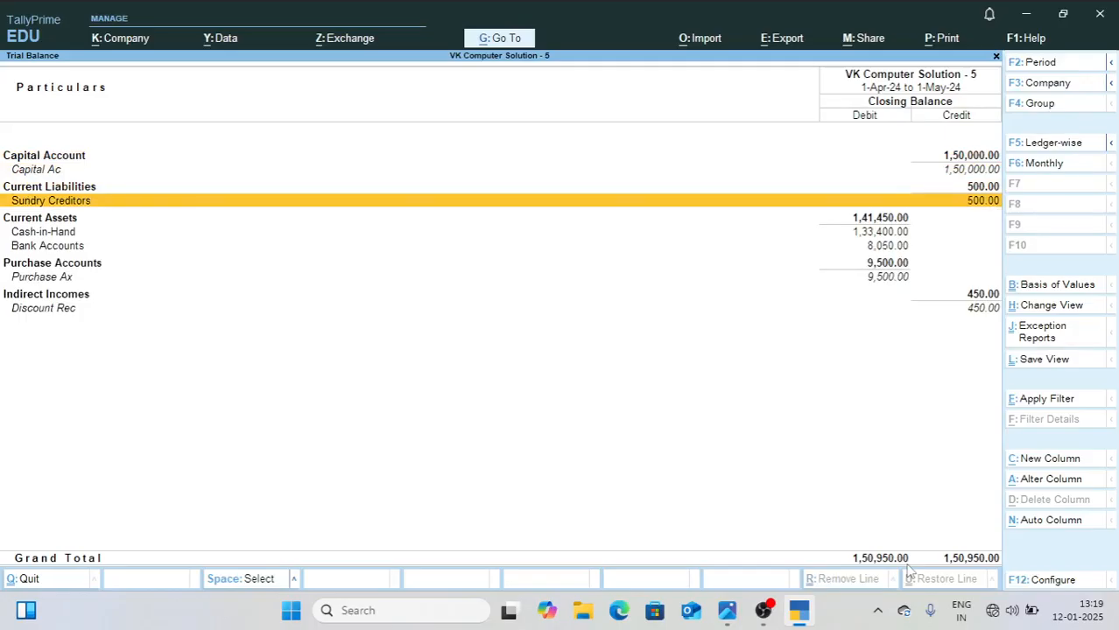
{"action": "key", "text": "Return"}
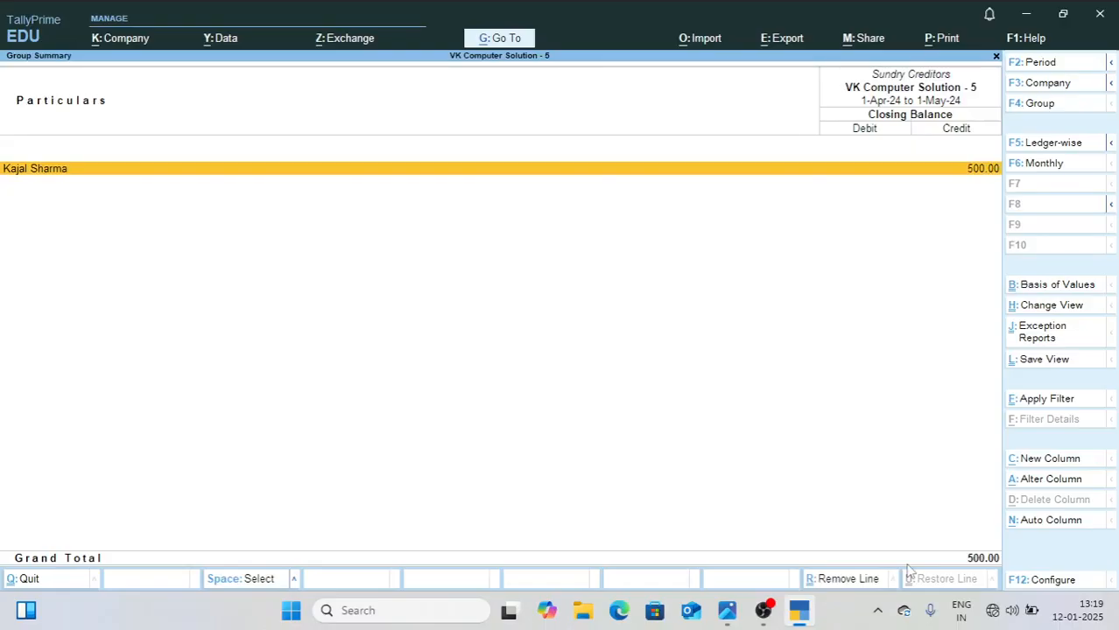
{"action": "key", "text": "Escape"}
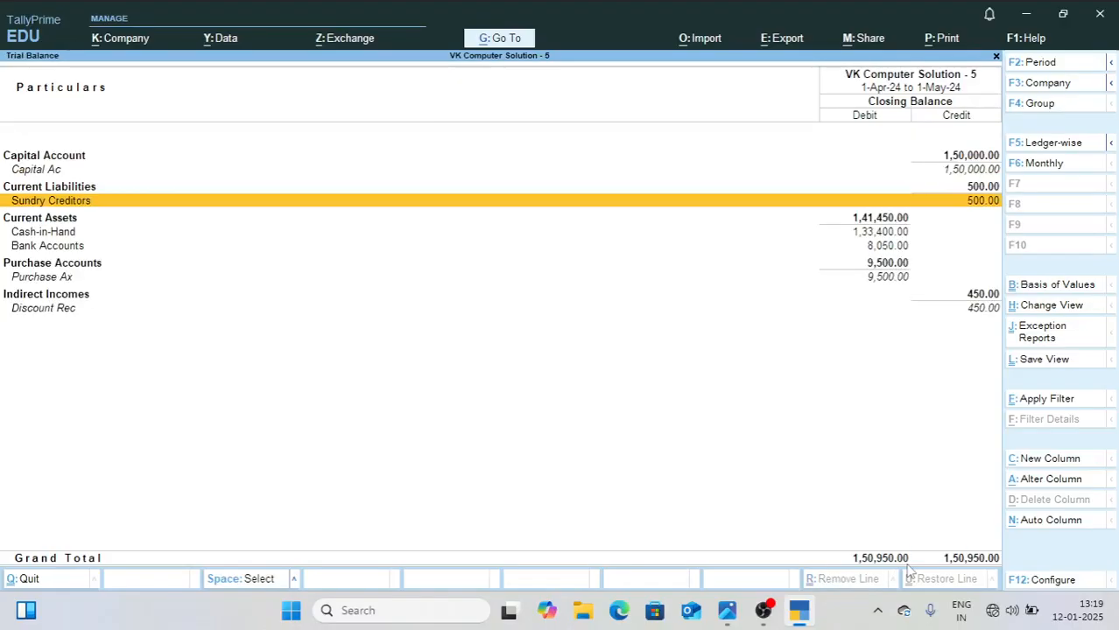
{"action": "key", "text": "Down"}
{"action": "key", "text": "Down"}
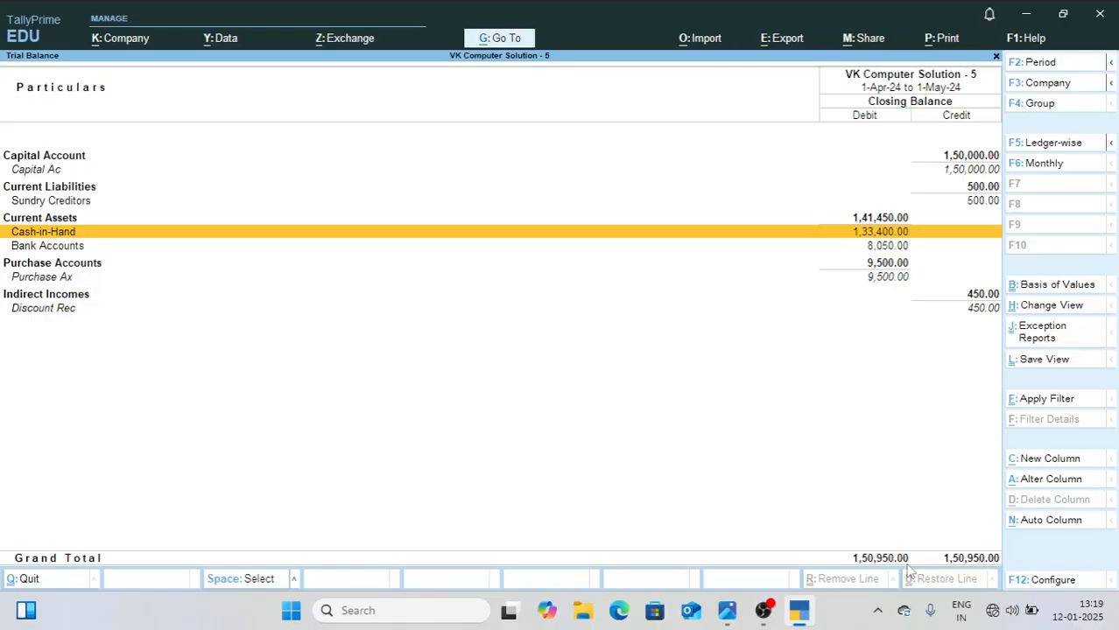
{"action": "key", "text": "Down"}
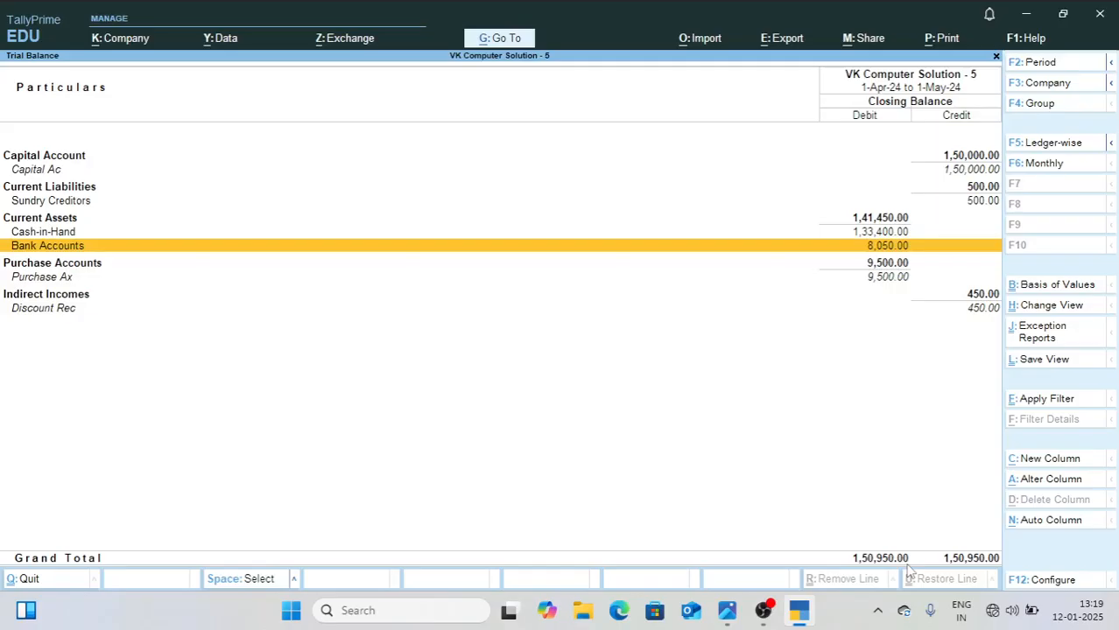
{"action": "key", "text": "Down"}
{"action": "key", "text": "Down"}
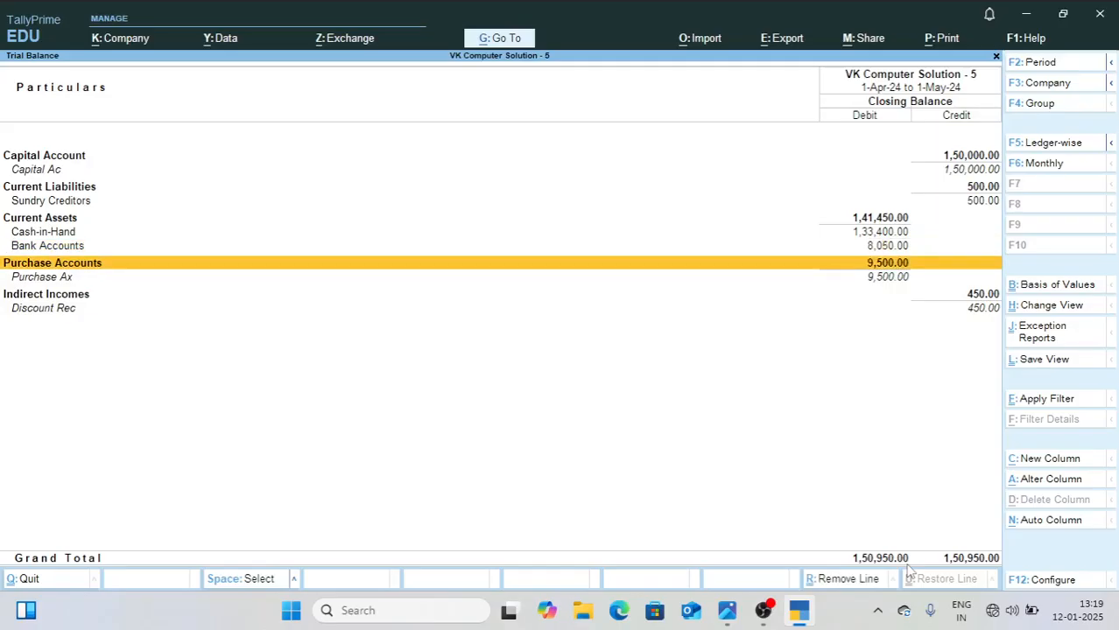
{"action": "key", "text": "Down"}
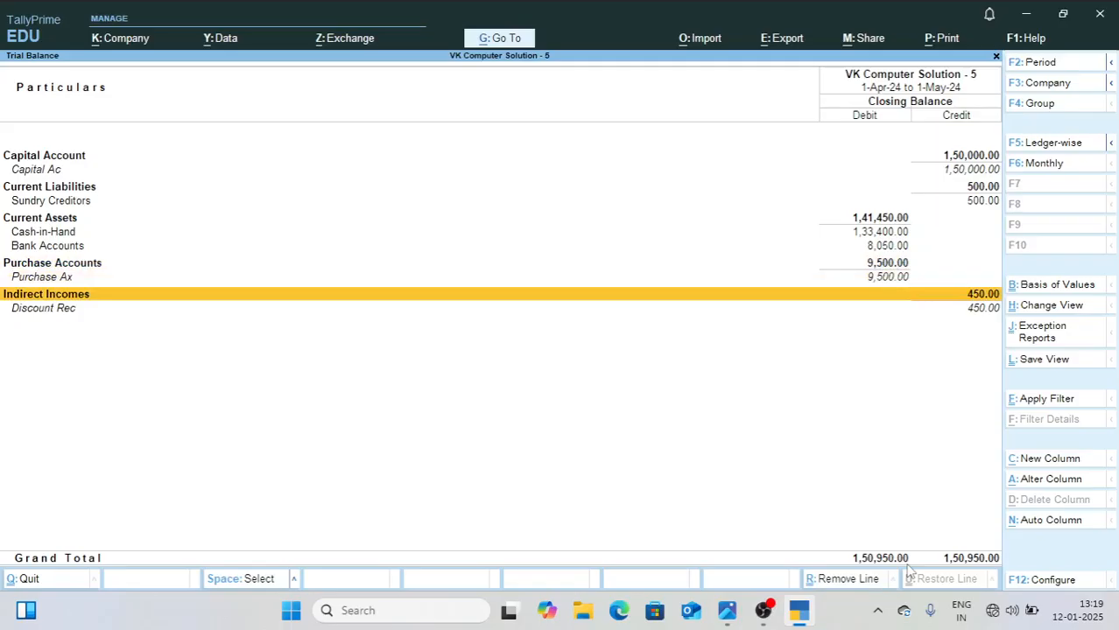
Step: Close the Trial Balance and open the Day Book
{"action": "key", "text": "Escape"}
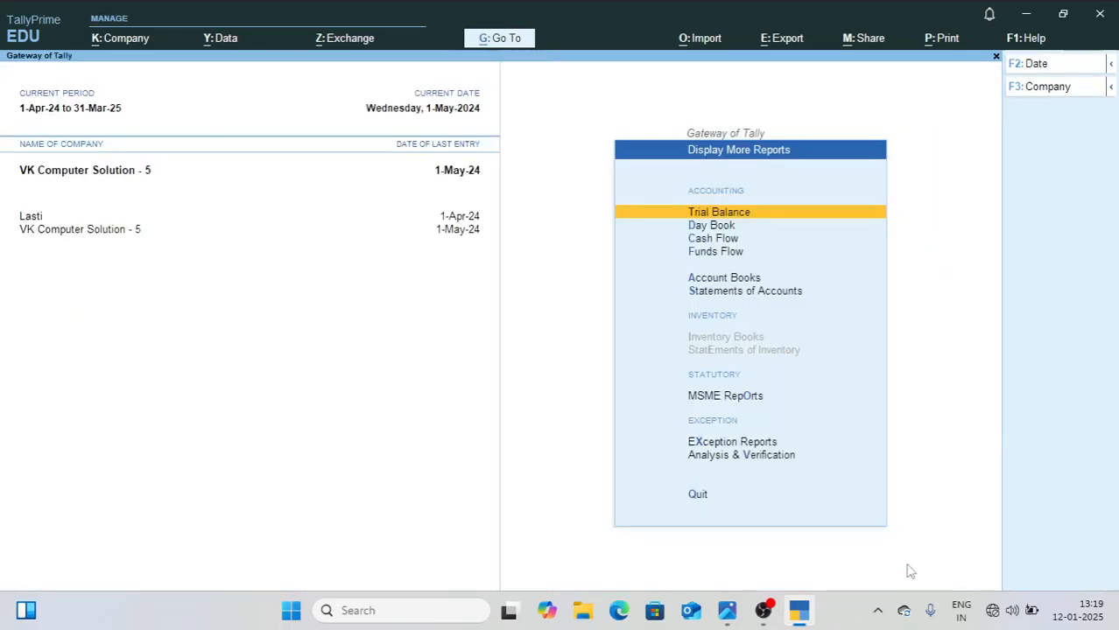
{"action": "key", "text": "Escape"}
{"action": "key", "text": "Up"}
{"action": "key", "text": "Up"}
{"action": "key", "text": "Up"}
{"action": "key", "text": "Up"}
{"action": "key", "text": "Up"}
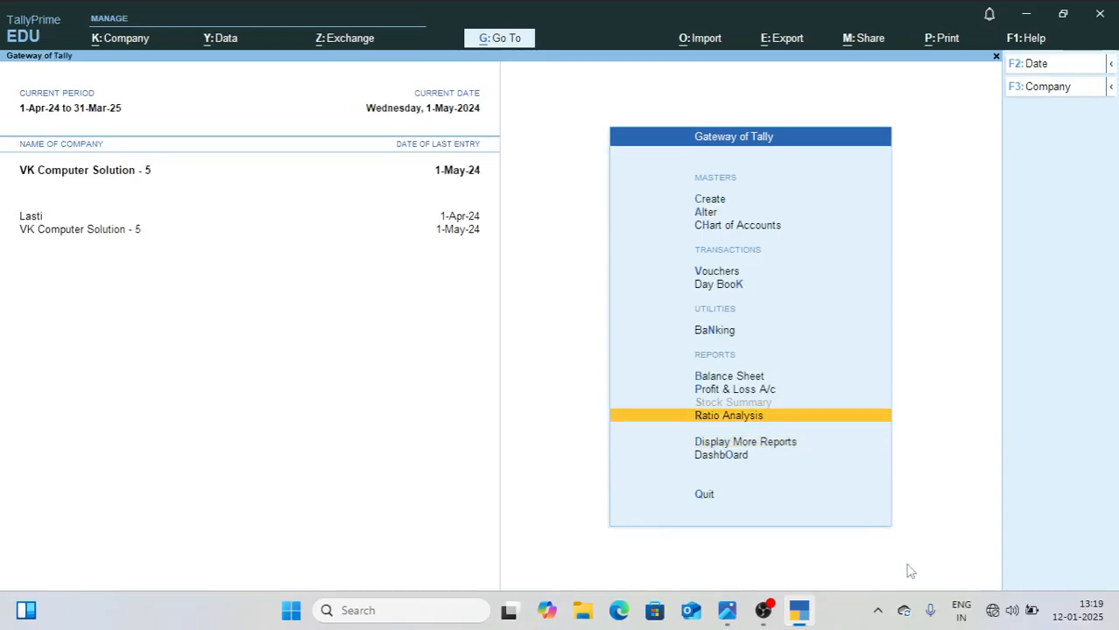
{"action": "key", "text": "Return"}
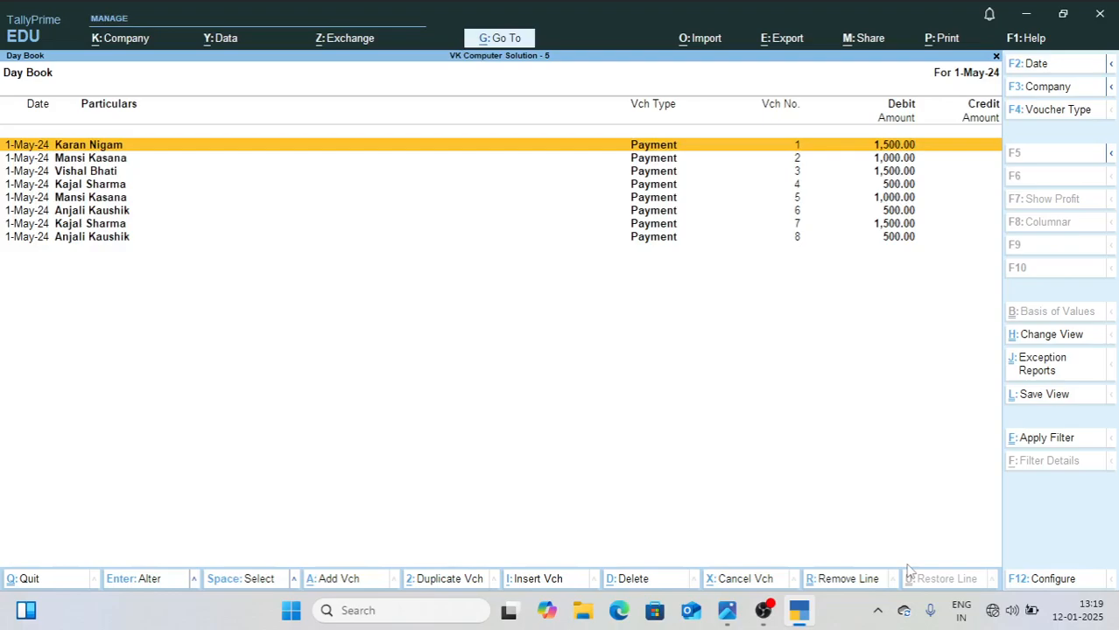
Step: Set the Day Book period from 1-4-2024 to 1-5-2024, review the listed vouchers, and close the report
{"action": "key", "text": "alt"}
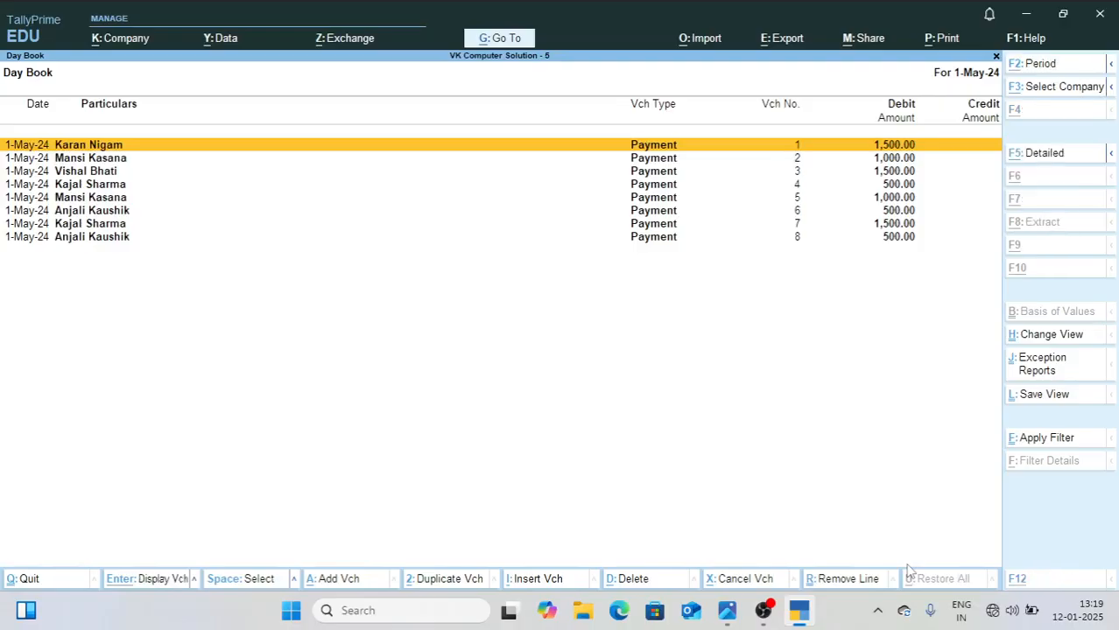
{"action": "key", "text": "alt+F2"}
{"action": "type", "text": "1-4-2024"}
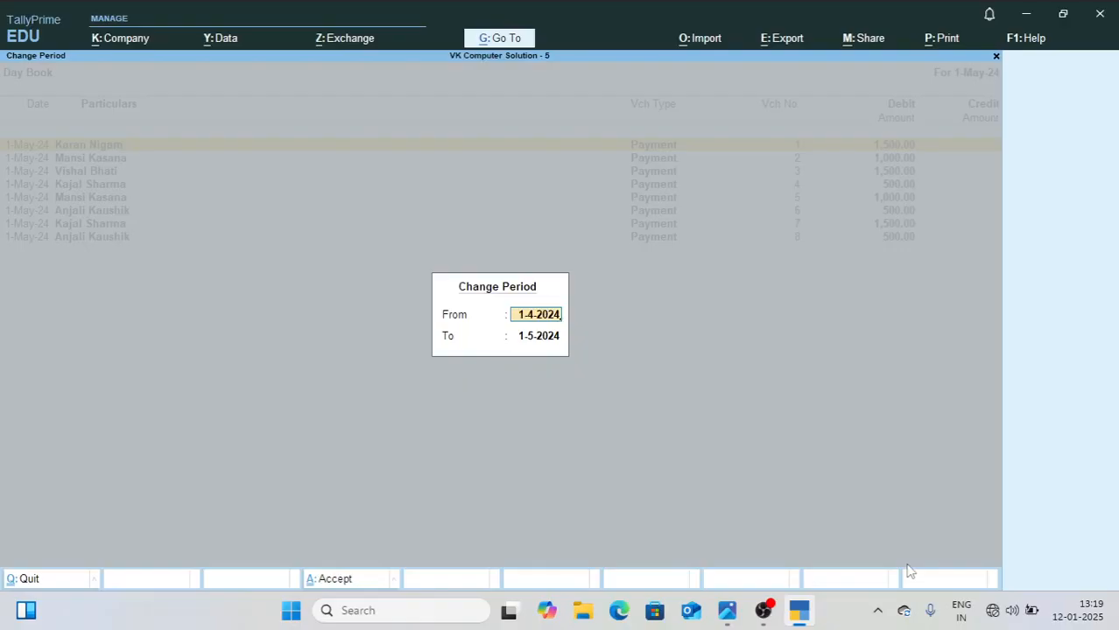
{"action": "key", "text": "Return"}
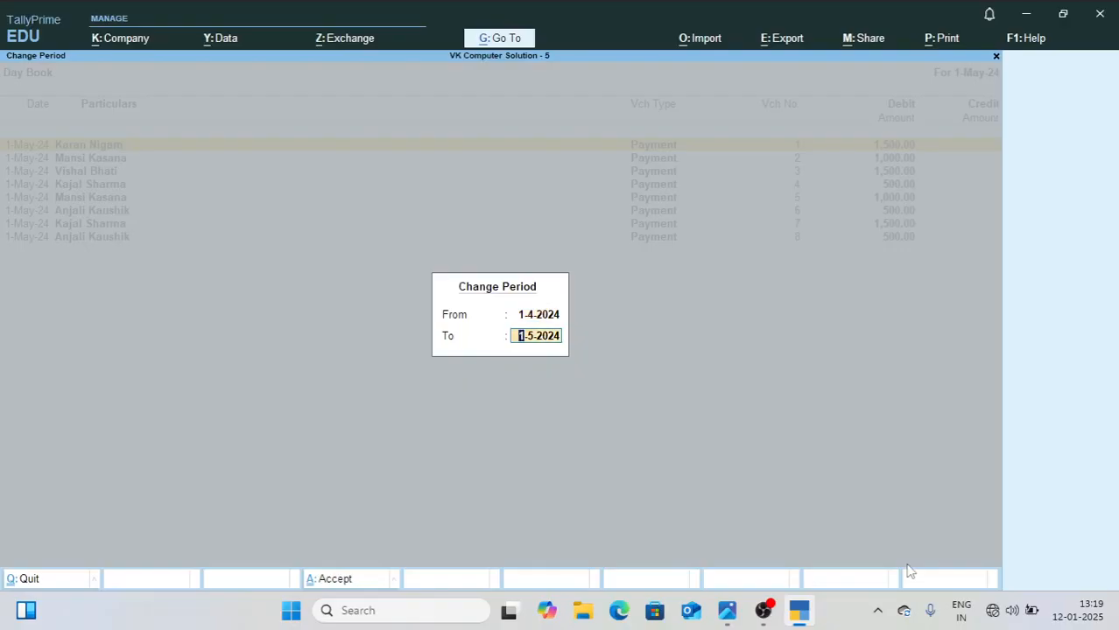
{"action": "key", "text": "Return"}
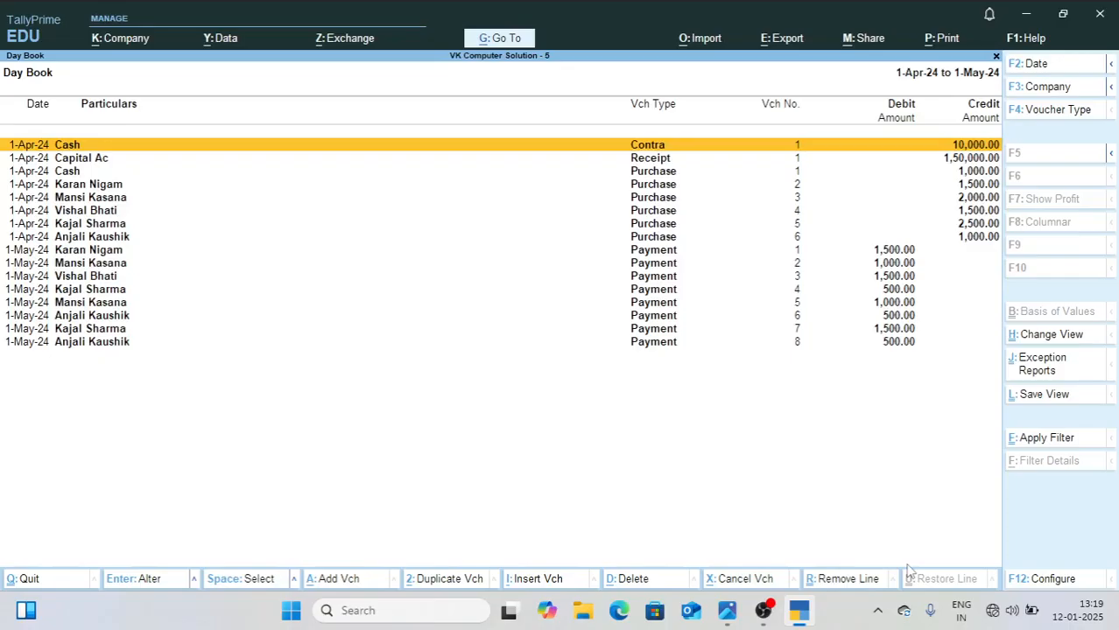
{"action": "key", "text": "Escape"}
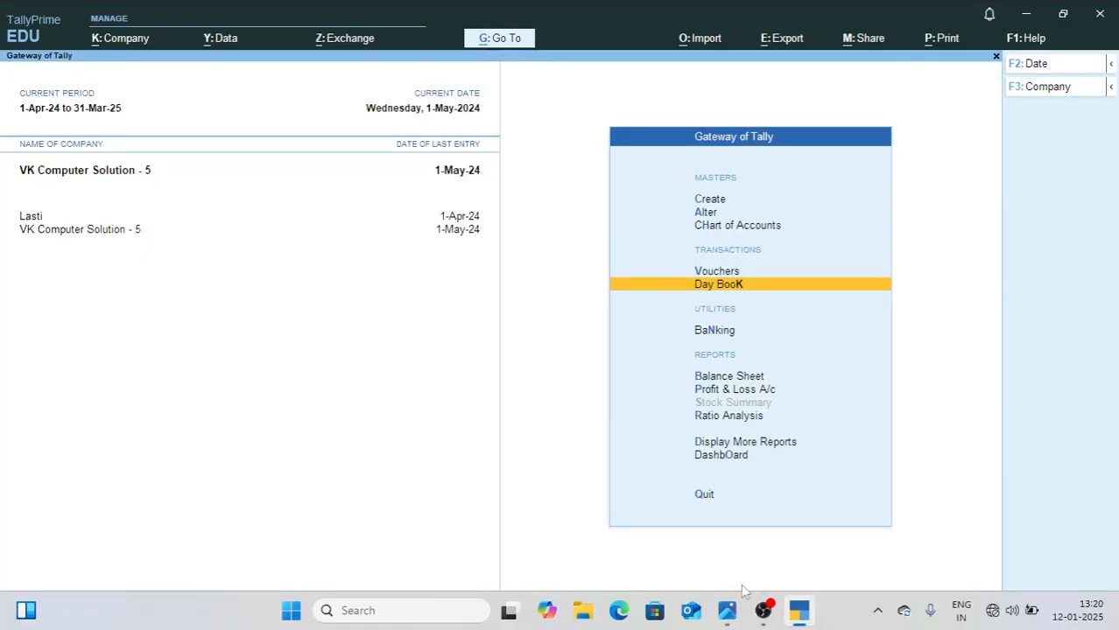
Step: Check the June entries in 1.jpg and set the current date in TallyPrime to 1-6-24
{"action": "left_click", "coordinate": [729, 618]}
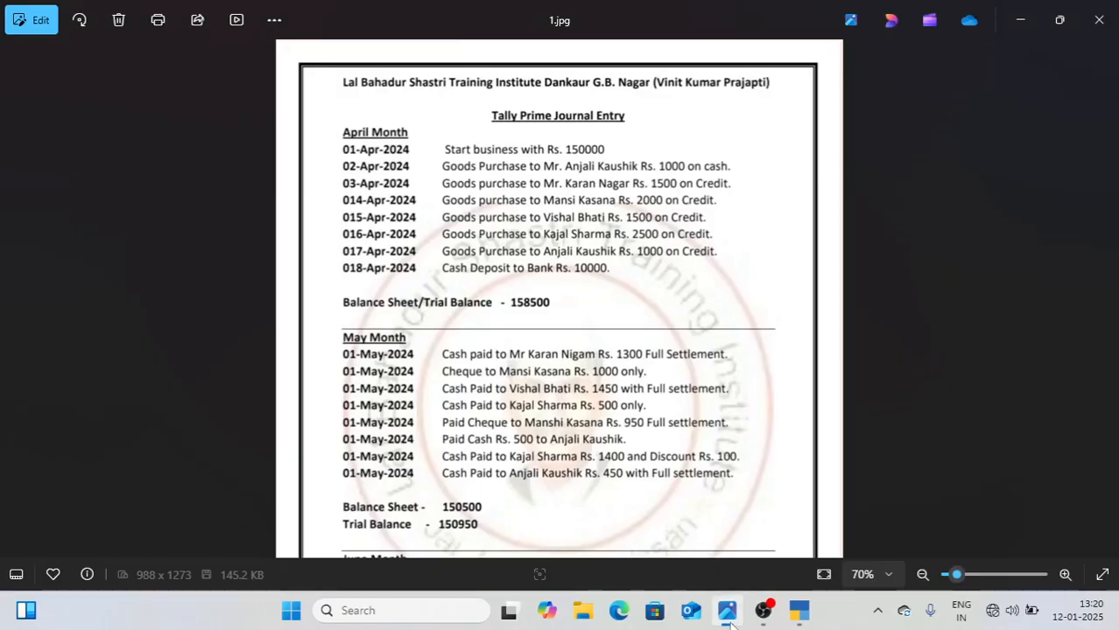
{"action": "left_click_drag", "start_coordinate": [632, 406], "coordinate": [633, 142]}
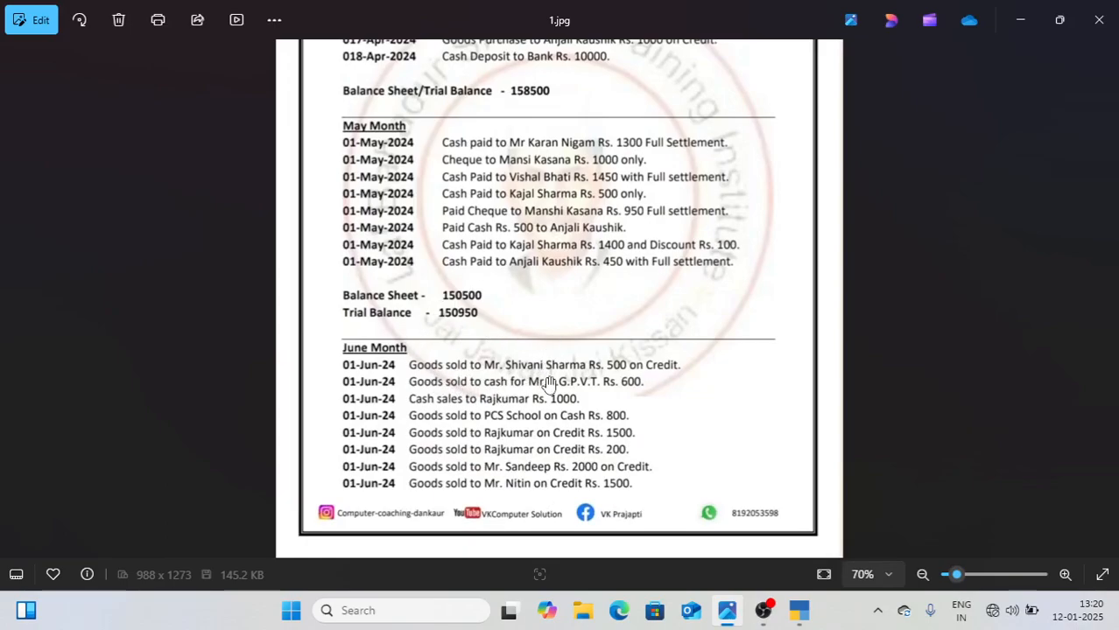
{"action": "left_click", "coordinate": [797, 618]}
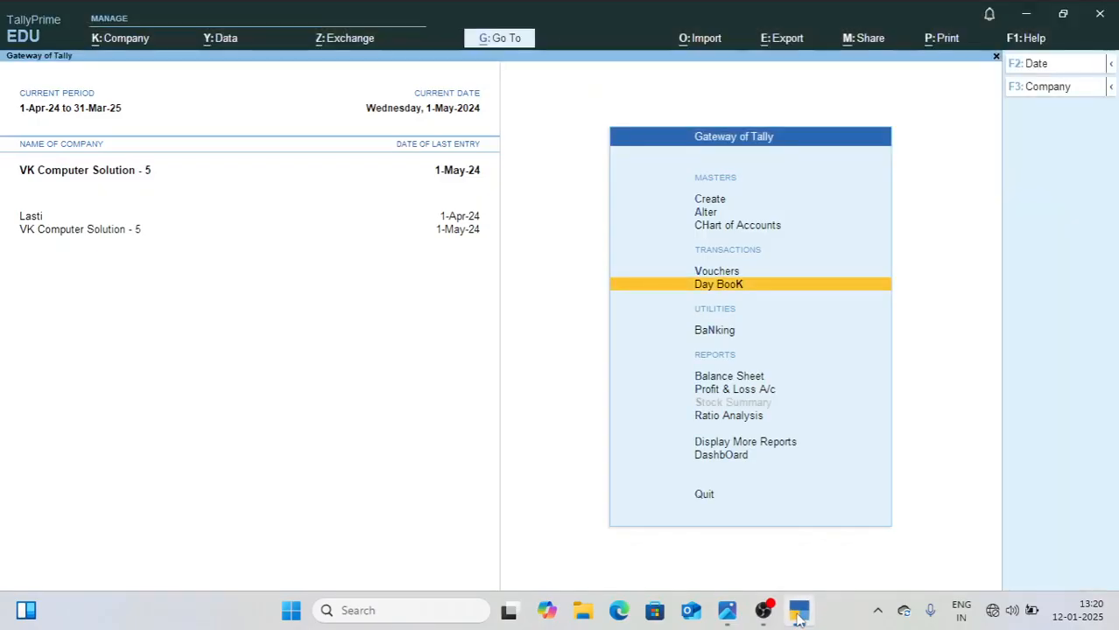
{"action": "key", "text": "F2"}
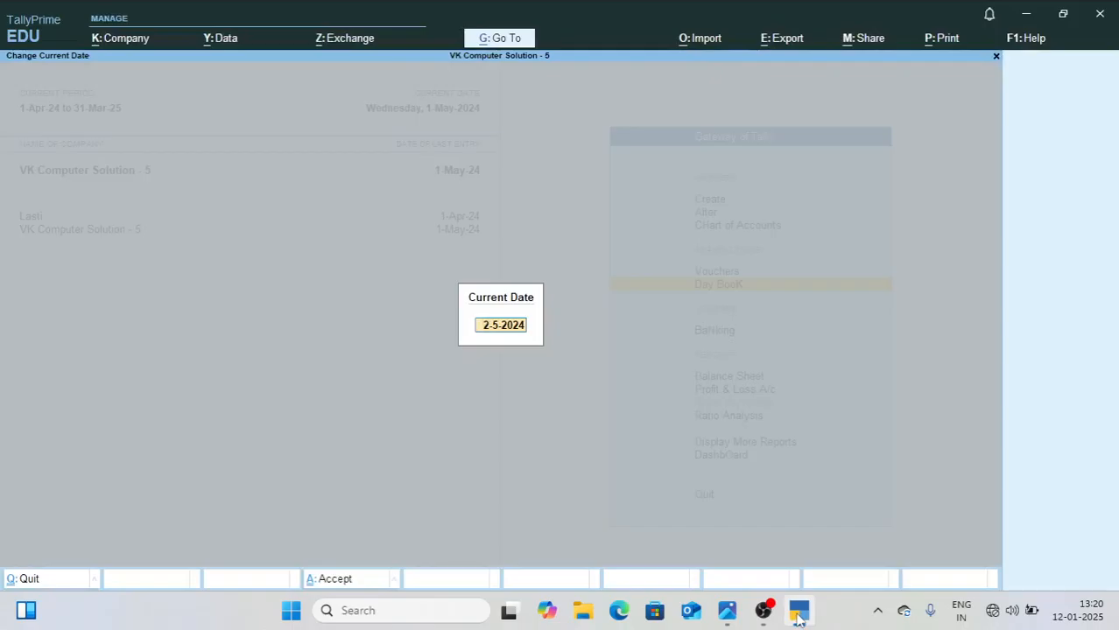
{"action": "type", "text": "1-6-24"}
{"action": "key", "text": "Return"}
Step: Start a new Sales voucher and open its voucher mode choices
{"action": "key", "text": "Up"}
{"action": "key", "text": "Return"}
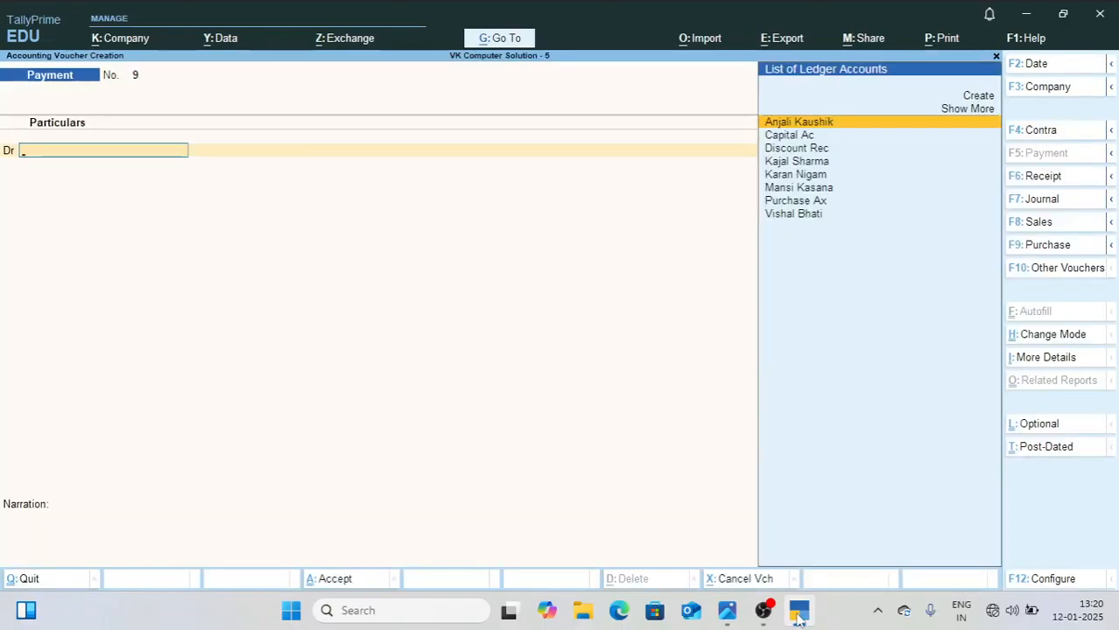
{"action": "key", "text": "F8"}
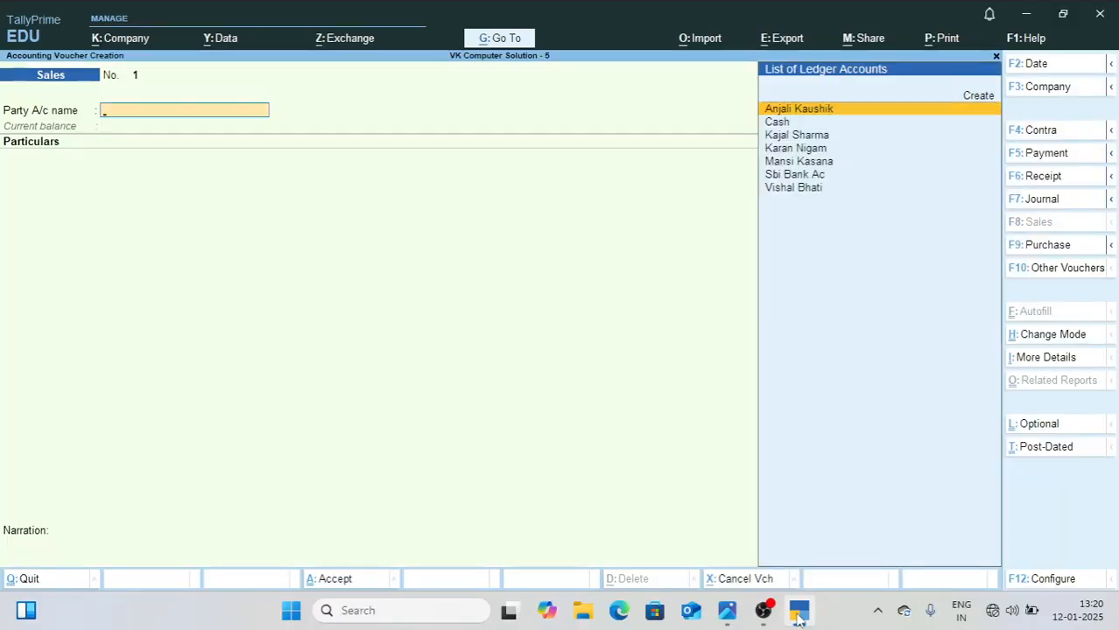
{"action": "key", "text": "ctrl+h"}
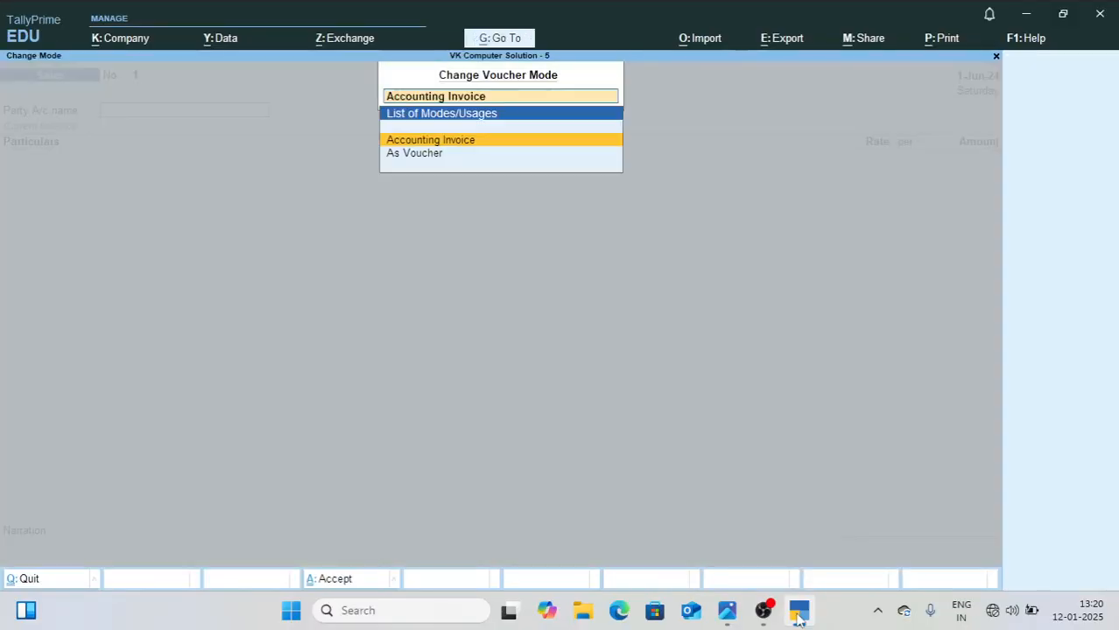
{"action": "key", "text": "Down"}
{"action": "key", "text": "Up"}
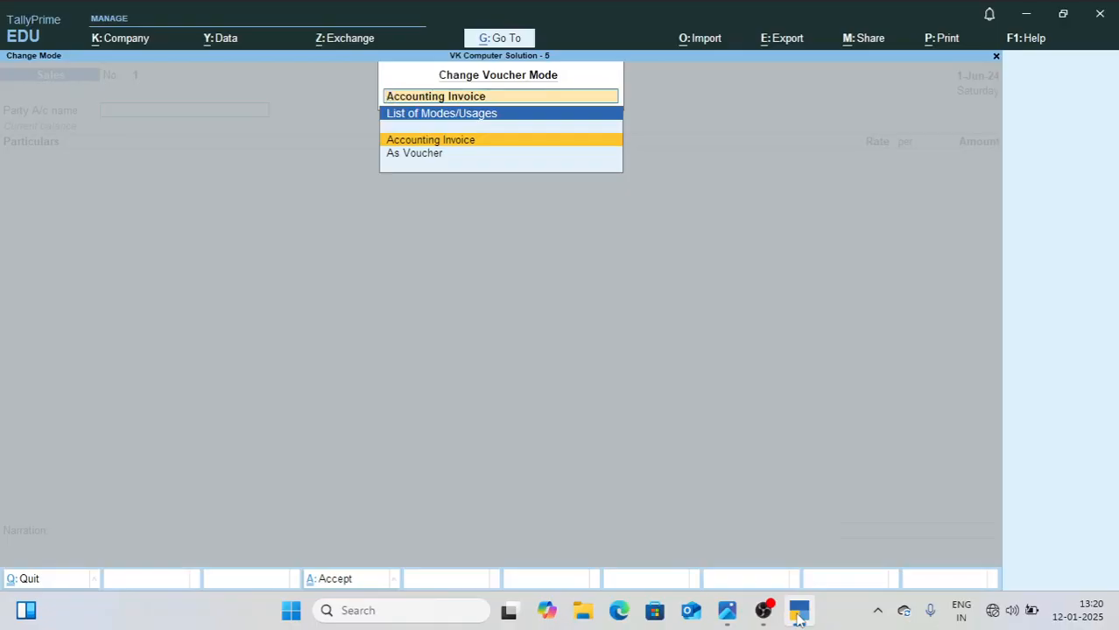
Step: Set the Sales voucher mode to Accounting Invoice and check the first June entry in 1.jpg
{"action": "key", "text": "Return"}
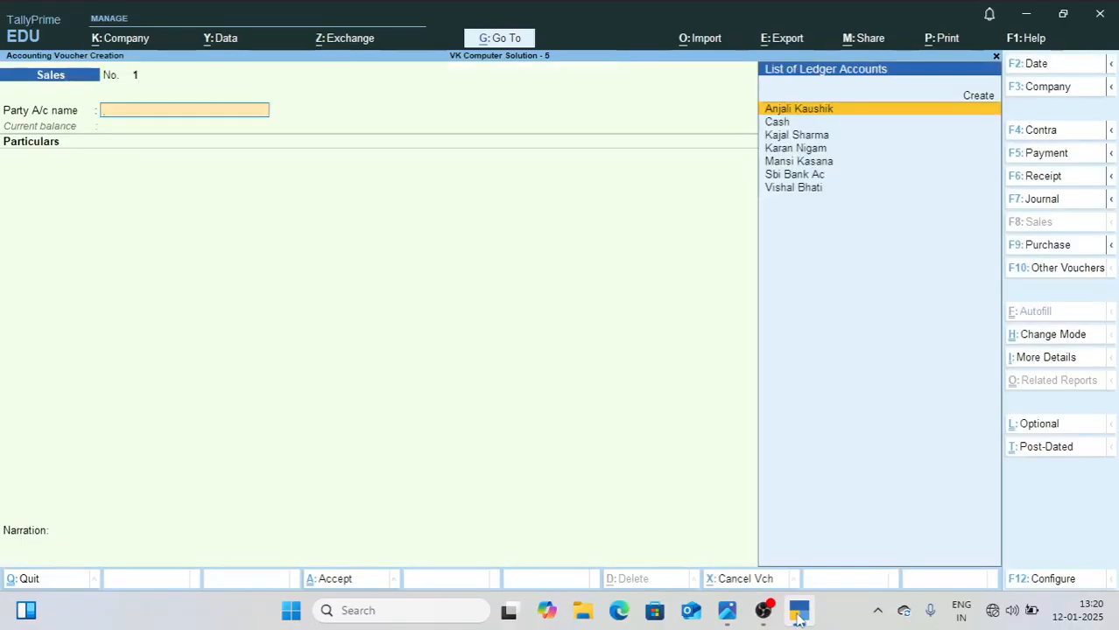
{"action": "left_click", "coordinate": [726, 610]}
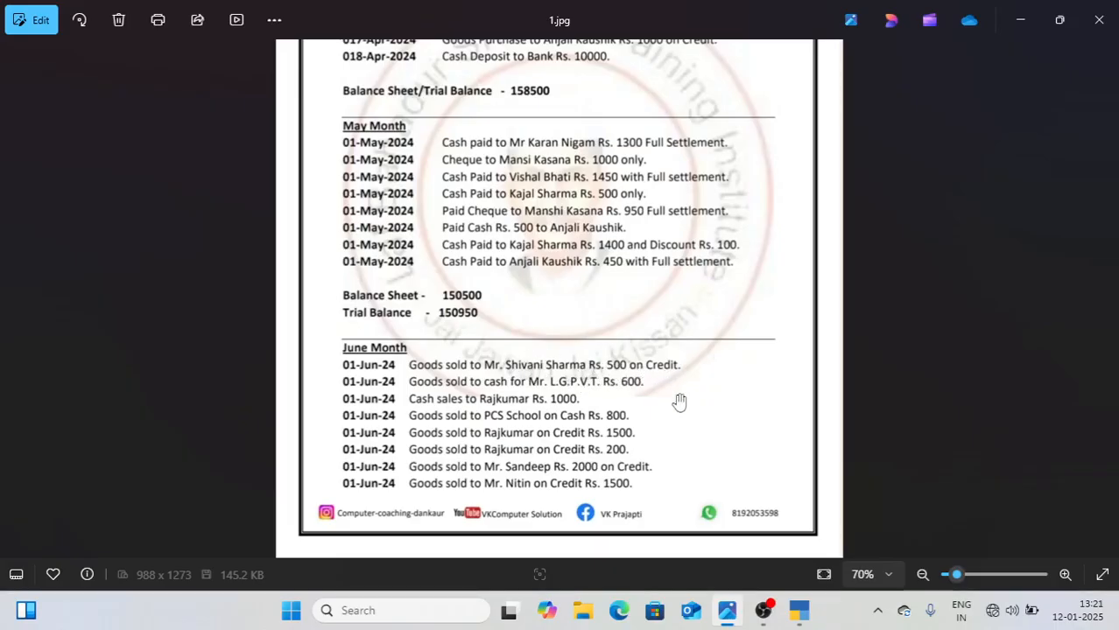
{"action": "left_click", "coordinate": [806, 618]}
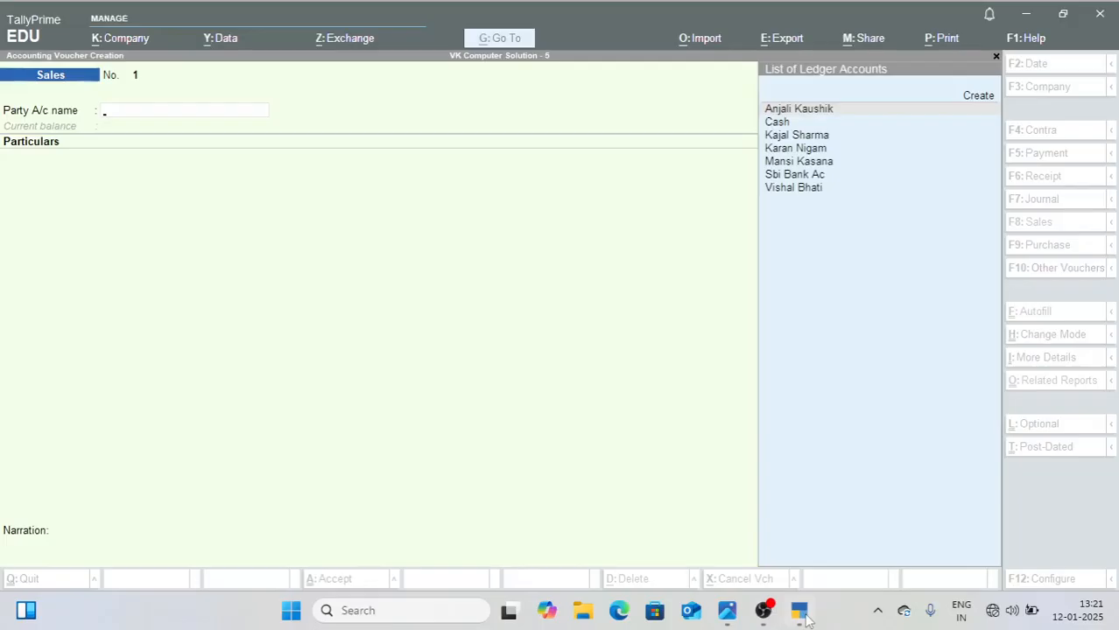
Step: Create a party ledger with the first June customer's full name under the Sundry Debtors group
{"action": "key", "text": "alt+c"}
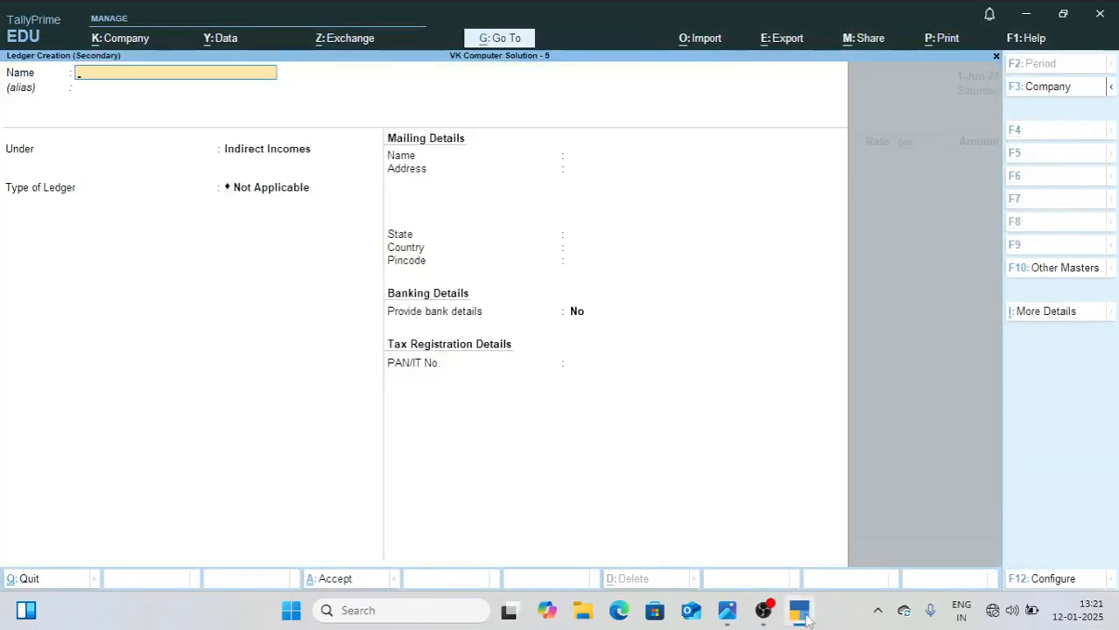
{"action": "key", "text": "Return"}
{"action": "type", "text": "Sun"}
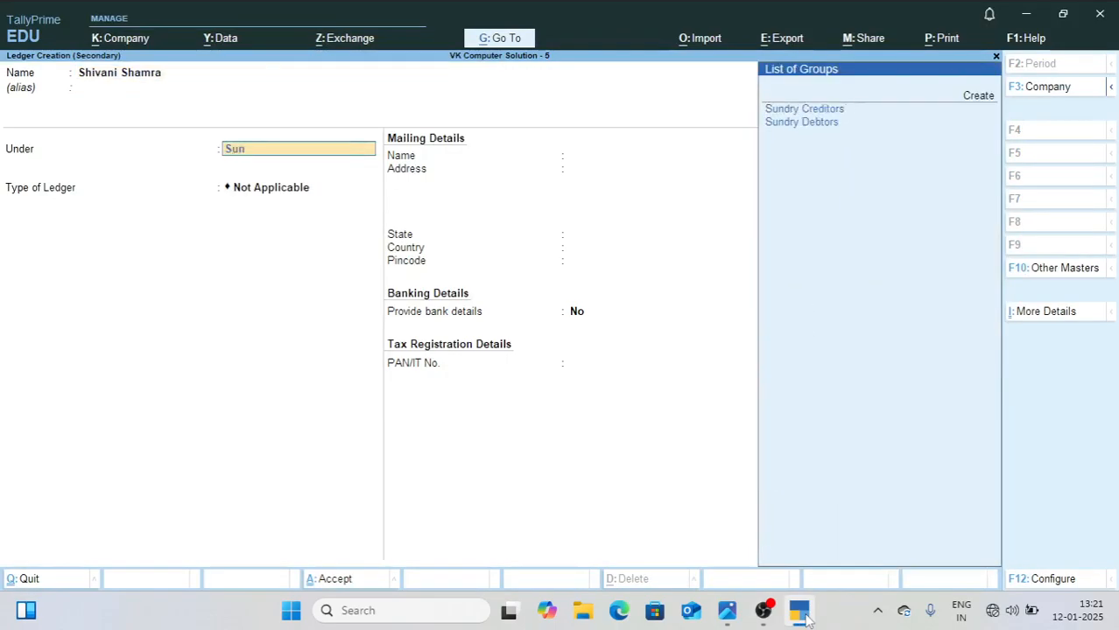
{"action": "key", "text": "Down"}
{"action": "key", "text": "Return"}
{"action": "key", "text": "Return"}
{"action": "key", "text": "Return"}
{"action": "key", "text": "Return"}
{"action": "key", "text": "Return"}
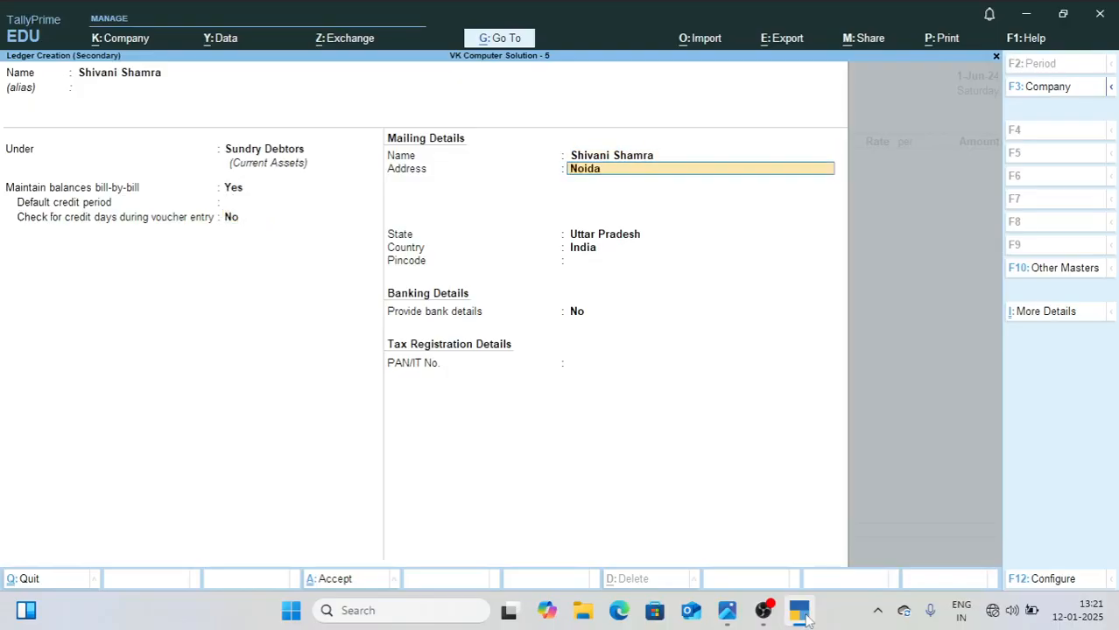
Step: Fill in the customer ledger's mailing address, keep the bill-by-bill and state defaults, and save the ledger
{"action": "key", "text": "Return"}
{"action": "key", "text": "Return"}
{"action": "key", "text": "Return"}
{"action": "key", "text": "Return"}
{"action": "key", "text": "Return"}
{"action": "key", "text": "Return"}
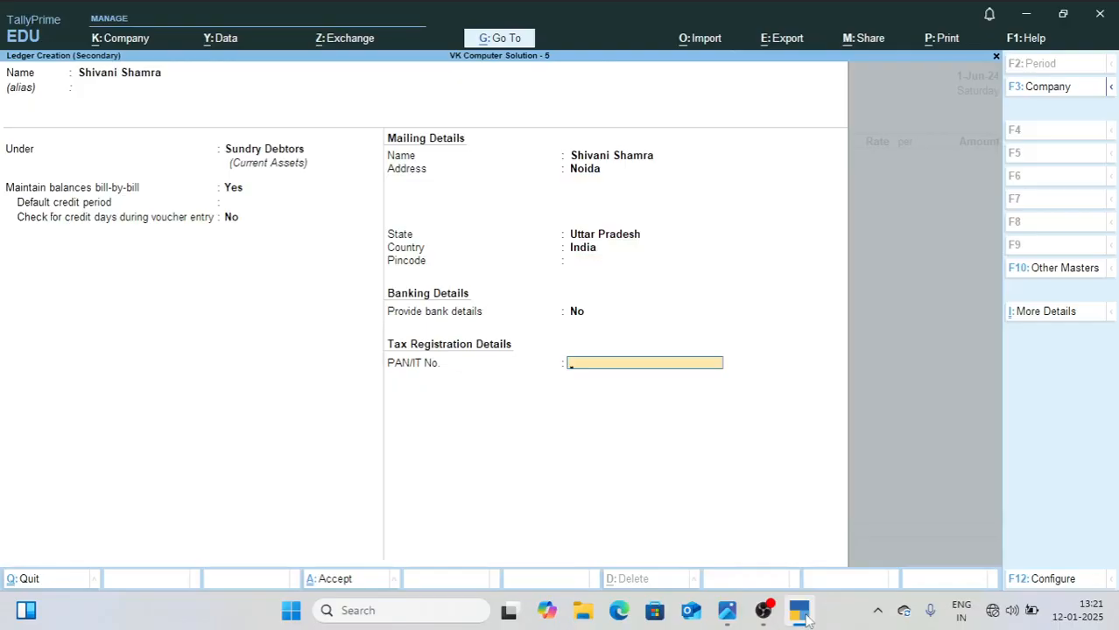
{"action": "key", "text": "Return"}
Step: Leave the dispatch details blank and accept the party details for the credit customer's Sales voucher
{"action": "key", "text": "Return"}
{"action": "key", "text": "Return"}
{"action": "key", "text": "Return"}
{"action": "key", "text": "Return"}
{"action": "key", "text": "Return"}
{"action": "key", "text": "Return"}
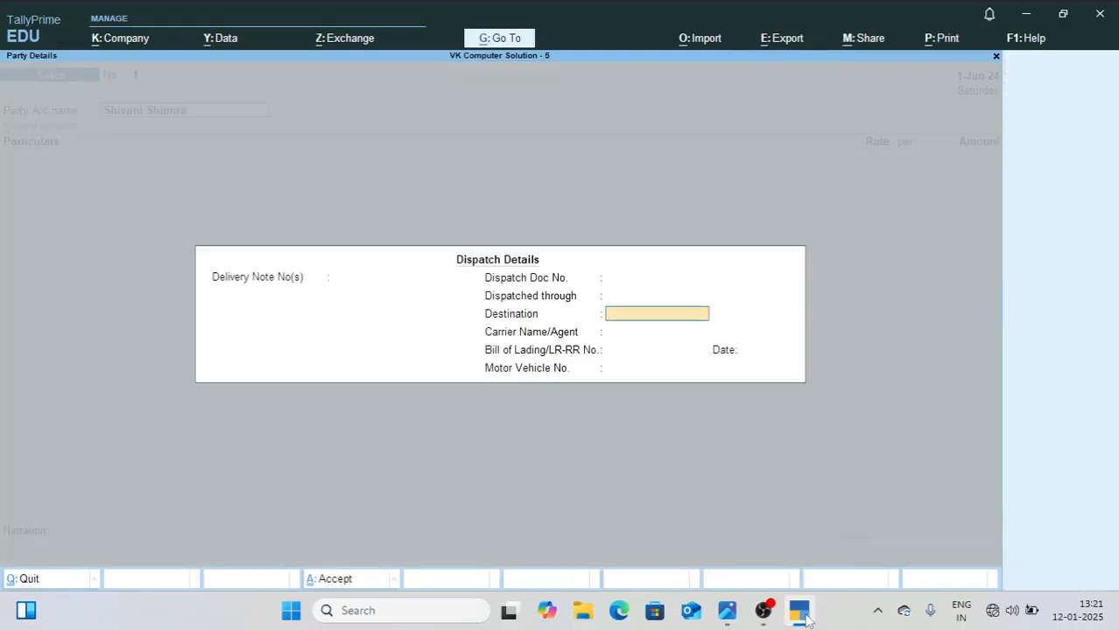
{"action": "key", "text": "Return"}
{"action": "key", "text": "Return"}
{"action": "key", "text": "Return"}
{"action": "key", "text": "Return"}
{"action": "key", "text": "Return"}
{"action": "key", "text": "Return"}
{"action": "key", "text": "Return"}
{"action": "key", "text": "Return"}
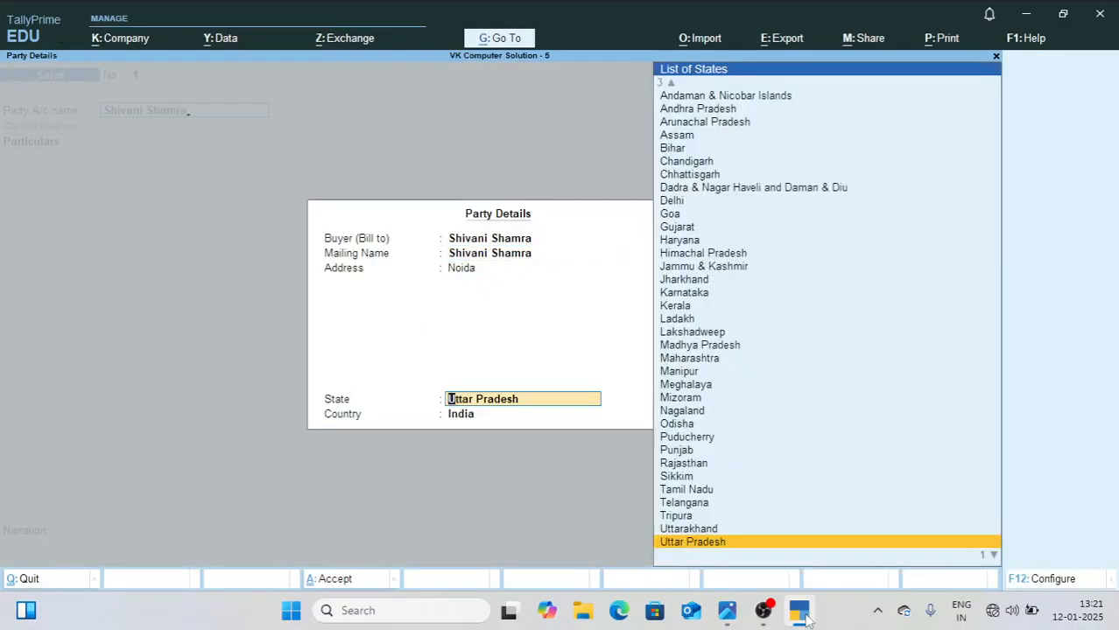
Step: Create a ledger named Sales Ac under the Sales Accounts group from within the Sales voucher
{"action": "key", "text": "alt+c"}
{"action": "type", "text": "Sales a"}
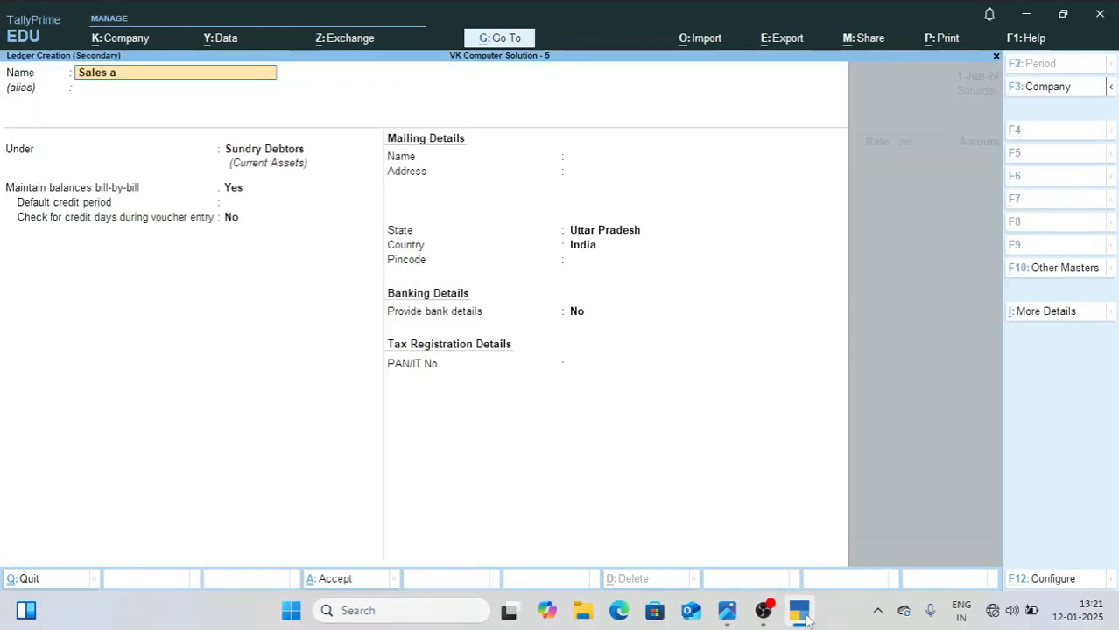
{"action": "type", "text": "c"}
{"action": "key", "text": "Return"}
{"action": "key", "text": "Return"}
{"action": "type", "text": "Sal"}
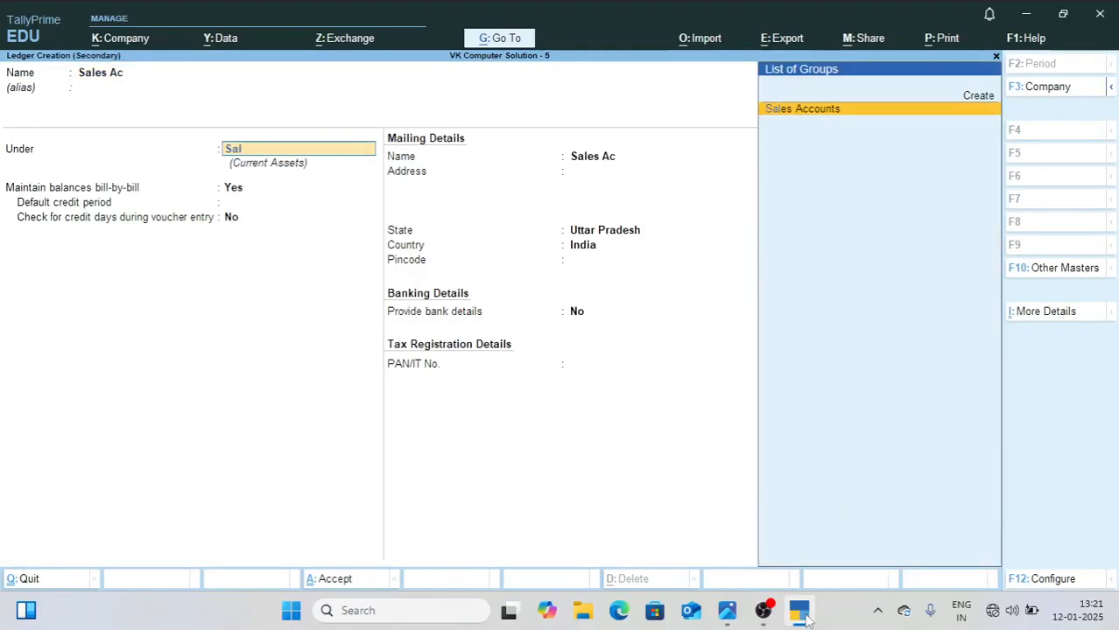
{"action": "key", "text": "Return"}
{"action": "key", "text": "Return"}
{"action": "key", "text": "Return"}
{"action": "key", "text": "Return"}
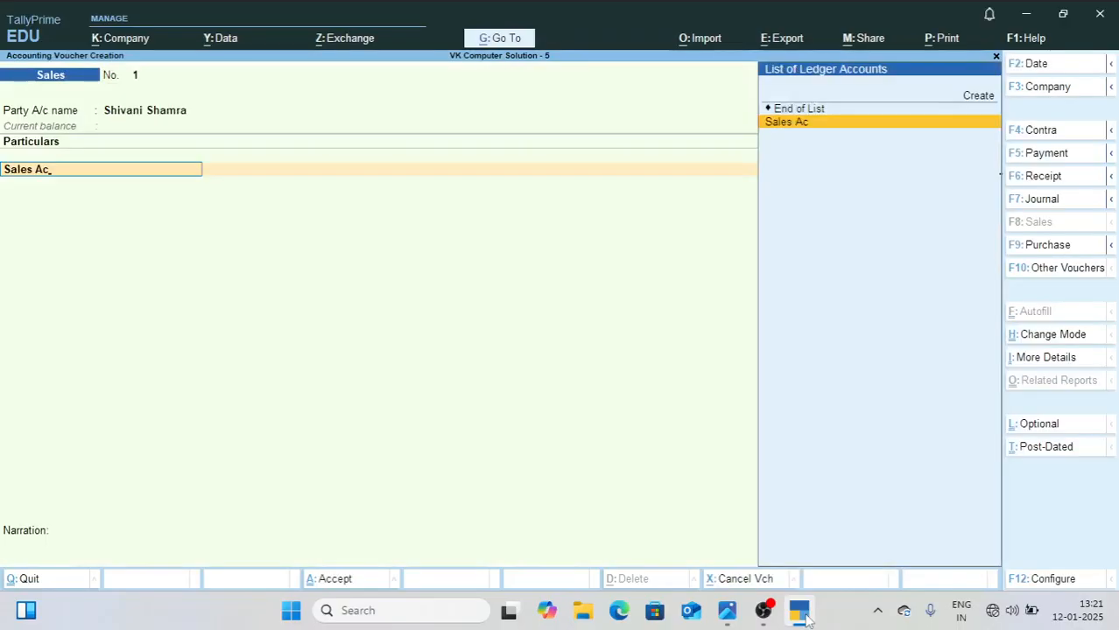
Step: Use Sales Ac as the particulars, look up the amount in 1.jpg, and enter 500
{"action": "key", "text": "Return"}
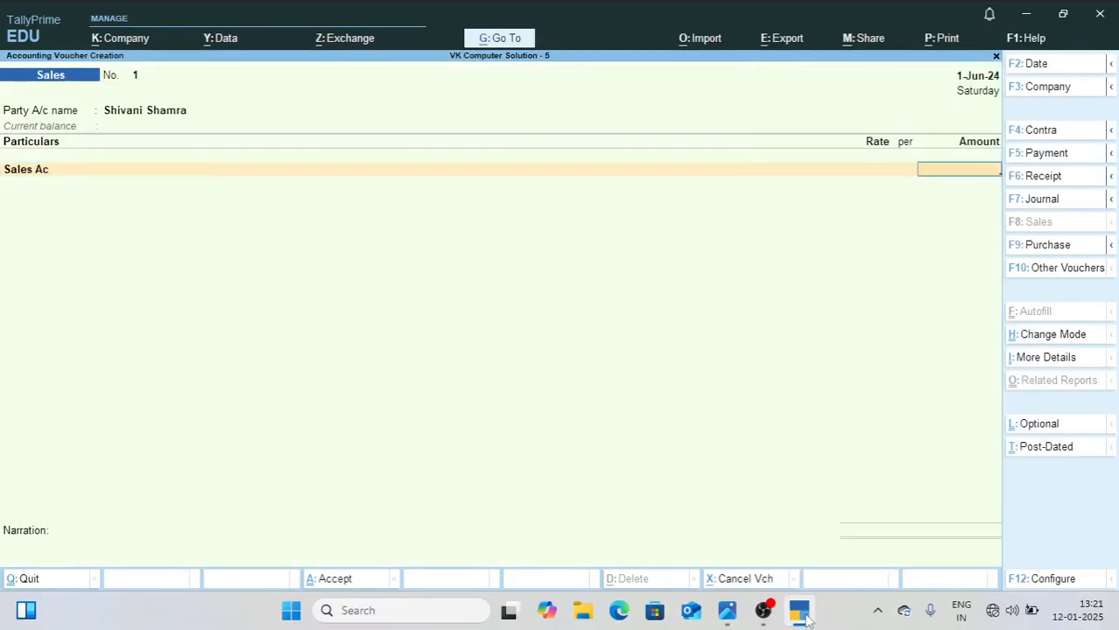
{"action": "left_click", "coordinate": [730, 612]}
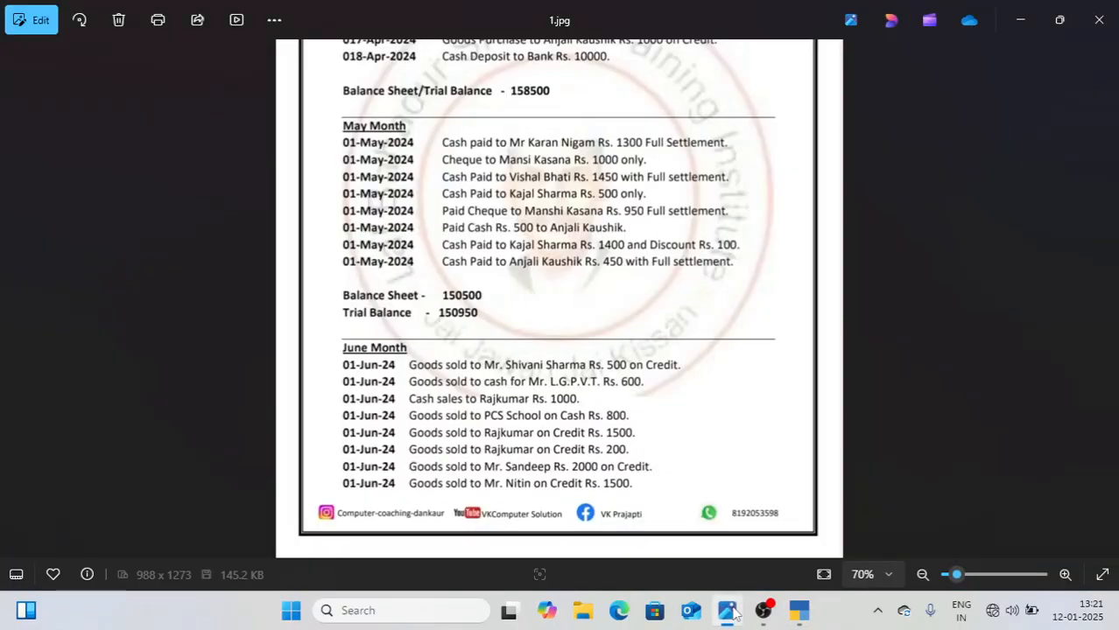
{"action": "left_click", "coordinate": [729, 612]}
{"action": "type", "text": "50"}
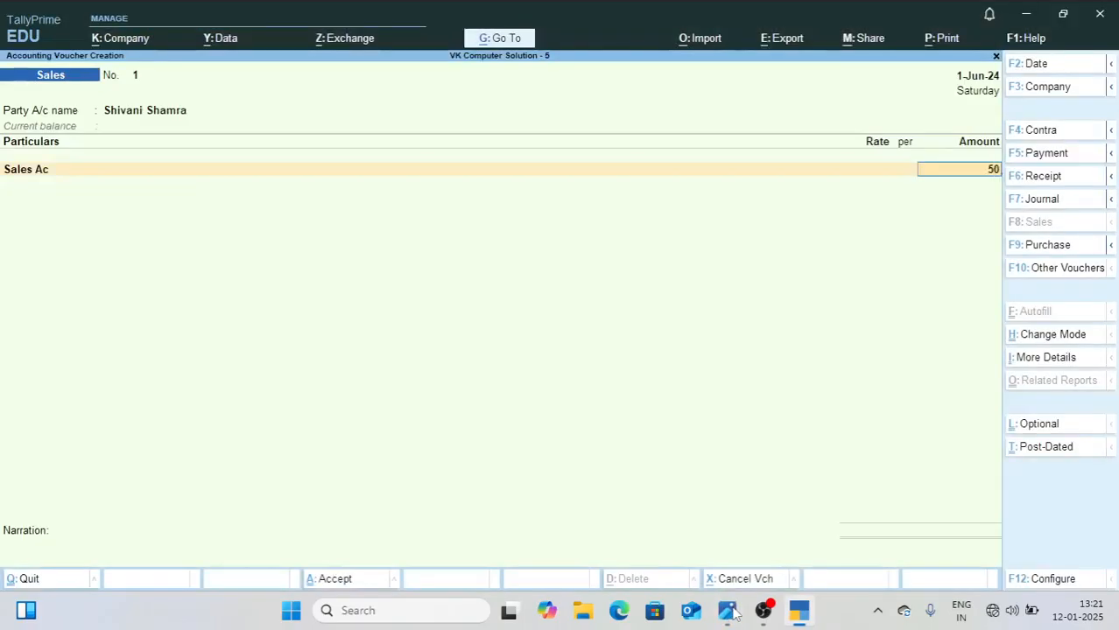
{"action": "type", "text": "0"}
{"action": "key", "text": "Return"}
Step: Allocate the bill as New Ref 1 with a 5-day credit period and save Sales voucher 1
{"action": "key", "text": "Return"}
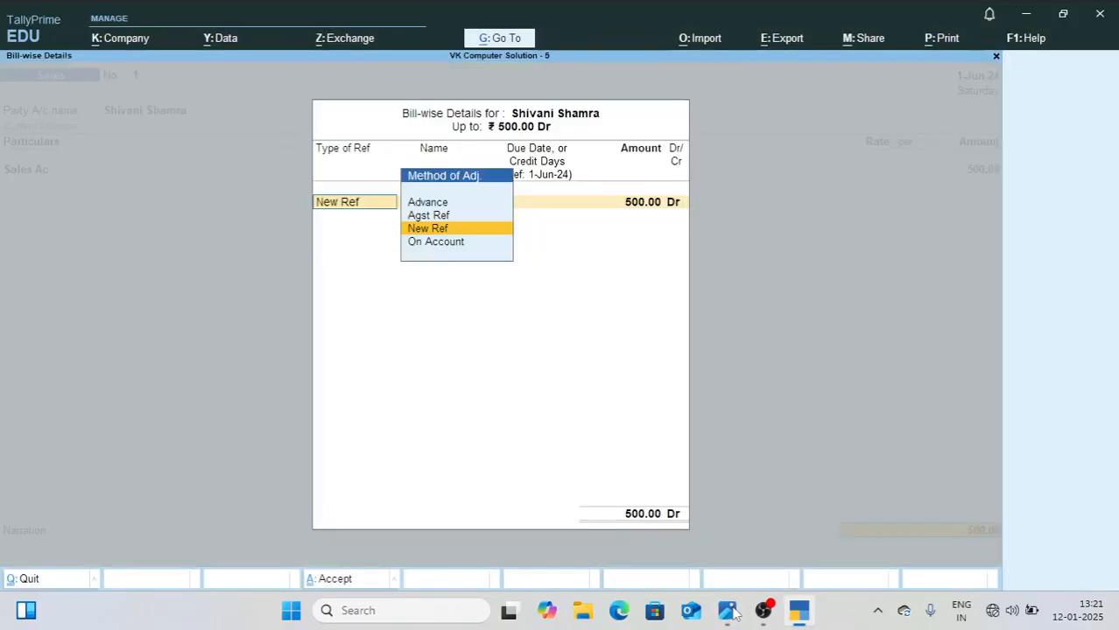
{"action": "key", "text": "Return"}
{"action": "type", "text": "1"}
{"action": "key", "text": "Return"}
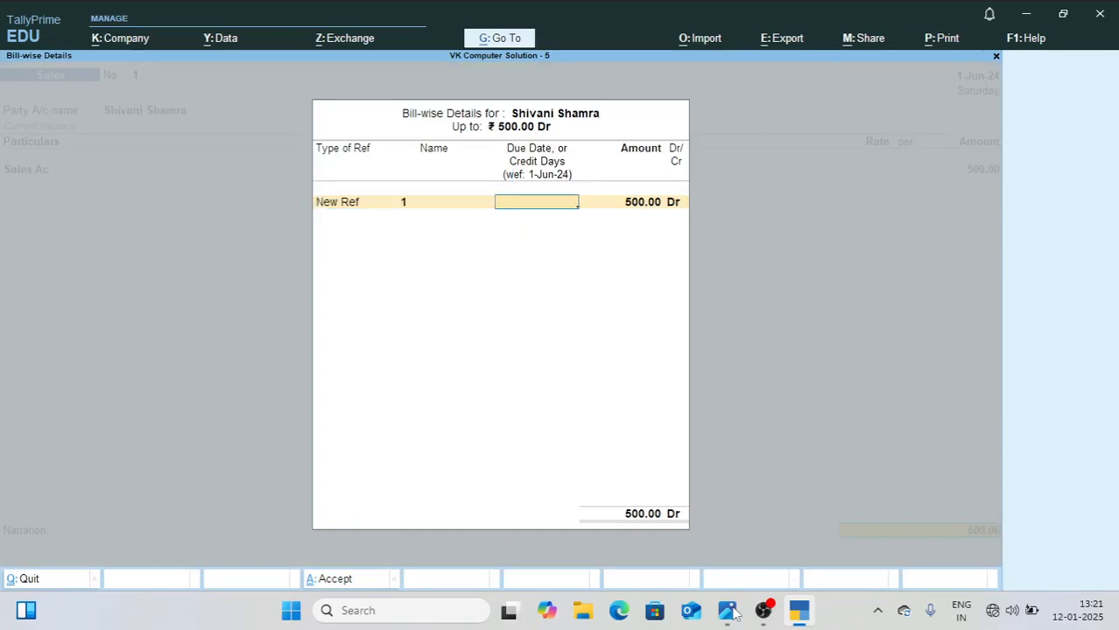
{"action": "type", "text": "56"}
{"action": "key", "text": "BackSpace"}
{"action": "key", "text": "Return"}
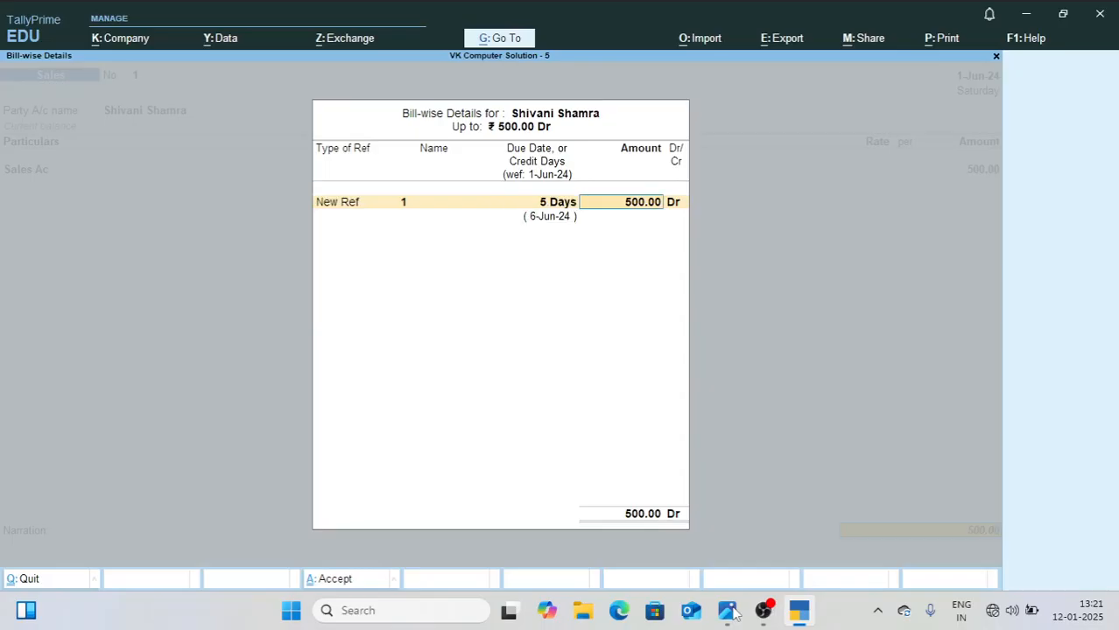
{"action": "key", "text": "Return"}
{"action": "key", "text": "Return"}
{"action": "key", "text": "Return"}
{"action": "key", "text": "y"}
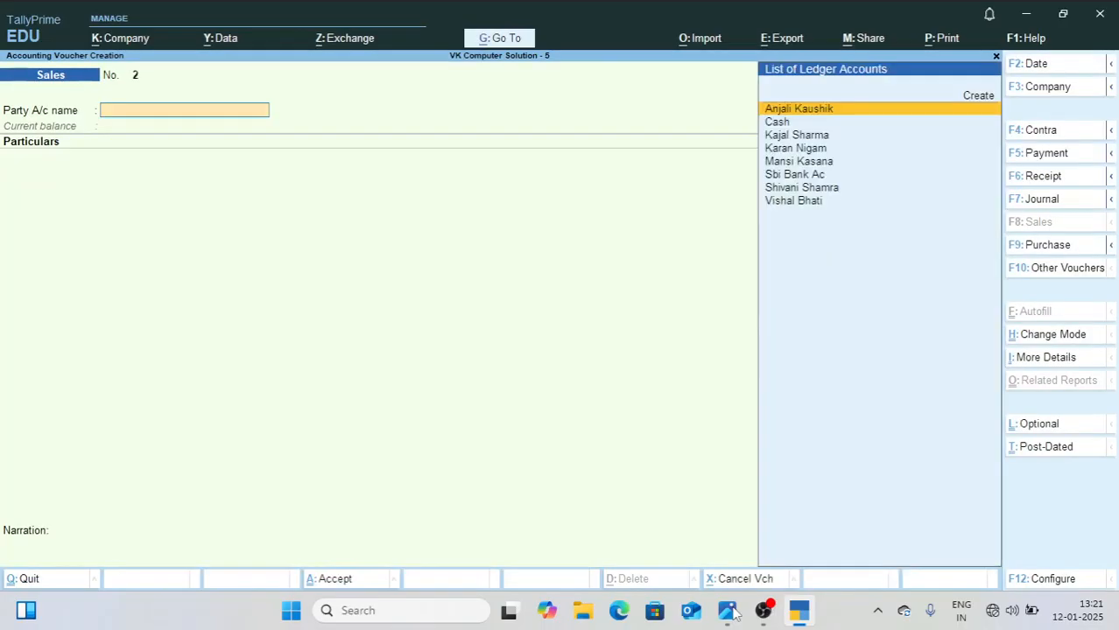
Step: Check the second June entry in 1.jpg, choose Cash as voucher 2's party, and skip the dispatch details
{"action": "left_click", "coordinate": [727, 610]}
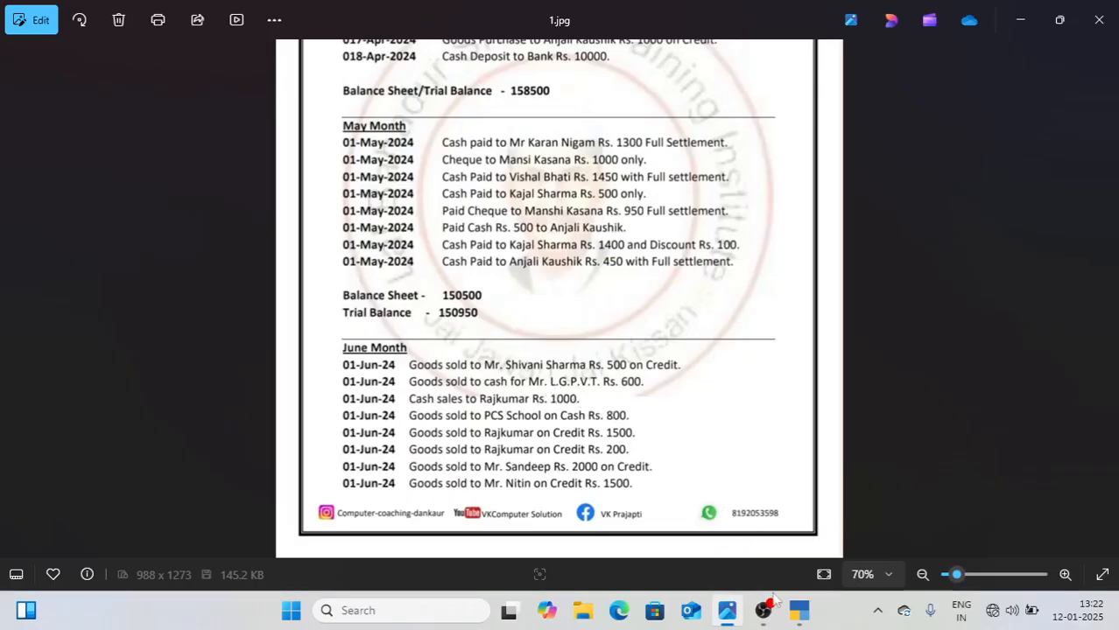
{"action": "left_click", "coordinate": [798, 610]}
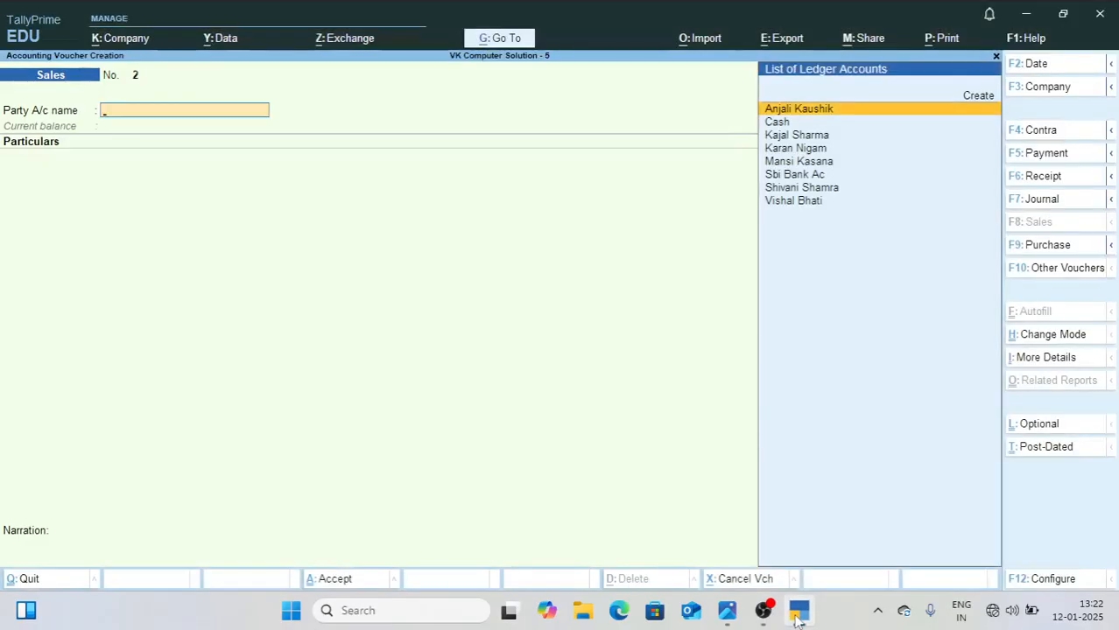
{"action": "type", "text": "Cas"}
{"action": "key", "text": "Return"}
{"action": "key", "text": "Return"}
{"action": "key", "text": "Return"}
{"action": "key", "text": "Return"}
{"action": "key", "text": "Return"}
{"action": "key", "text": "Return"}
{"action": "key", "text": "Return"}
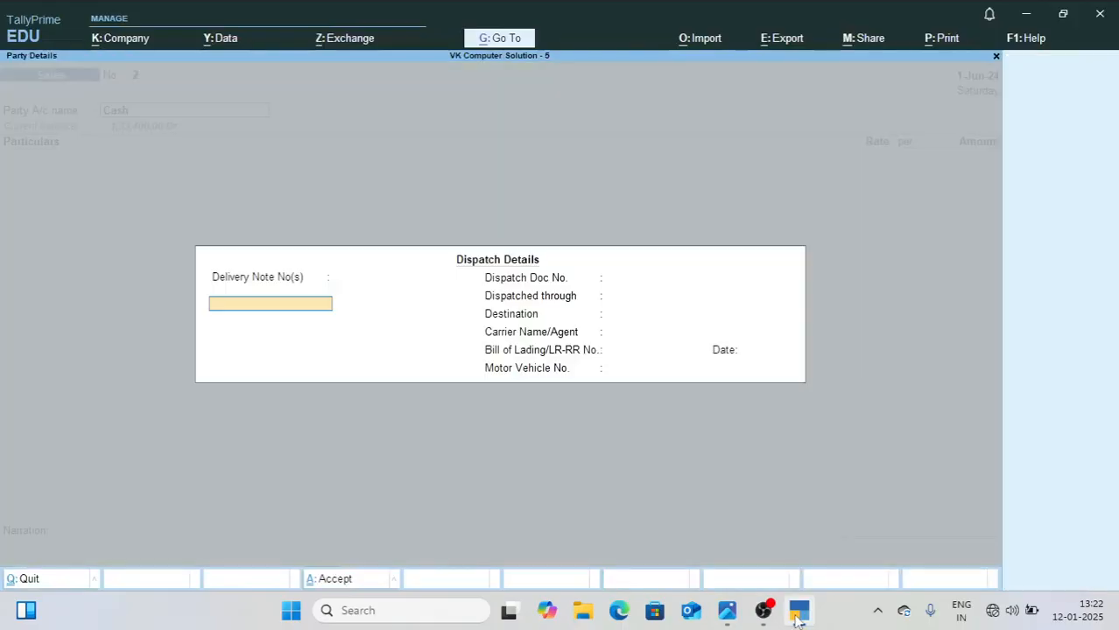
{"action": "key", "text": "Return"}
{"action": "key", "text": "Return"}
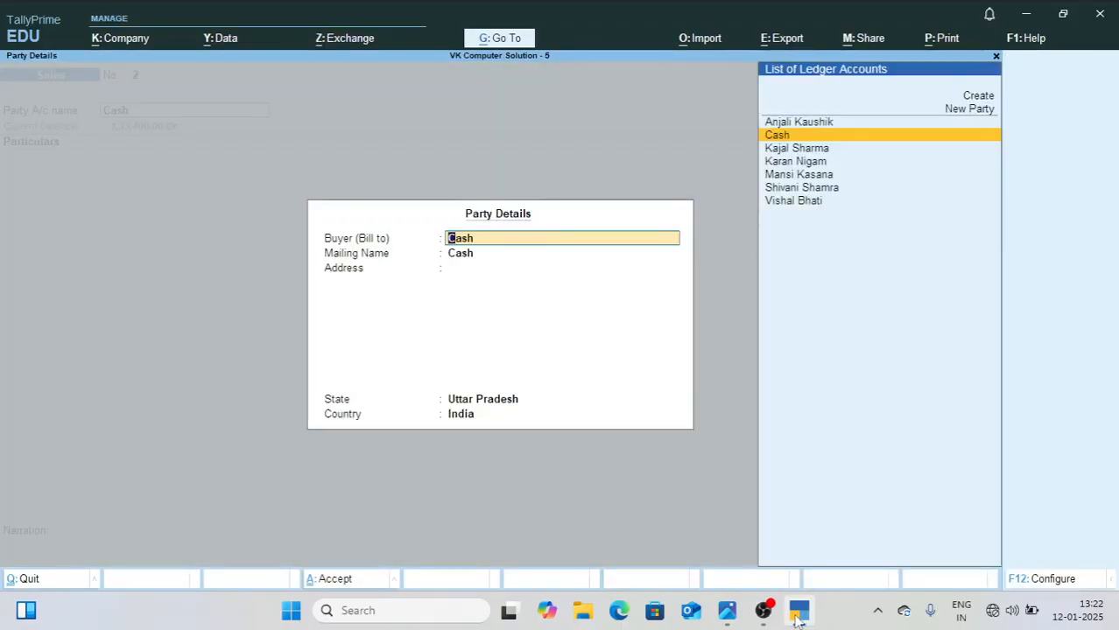
Step: Set the buyer as new party Lg Pvt Ltd with address Noida, Uttar Pradesh, and accept the party details
{"action": "key", "text": "Up"}
{"action": "key", "text": "Up"}
{"action": "key", "text": "Up"}
{"action": "key", "text": "Down"}
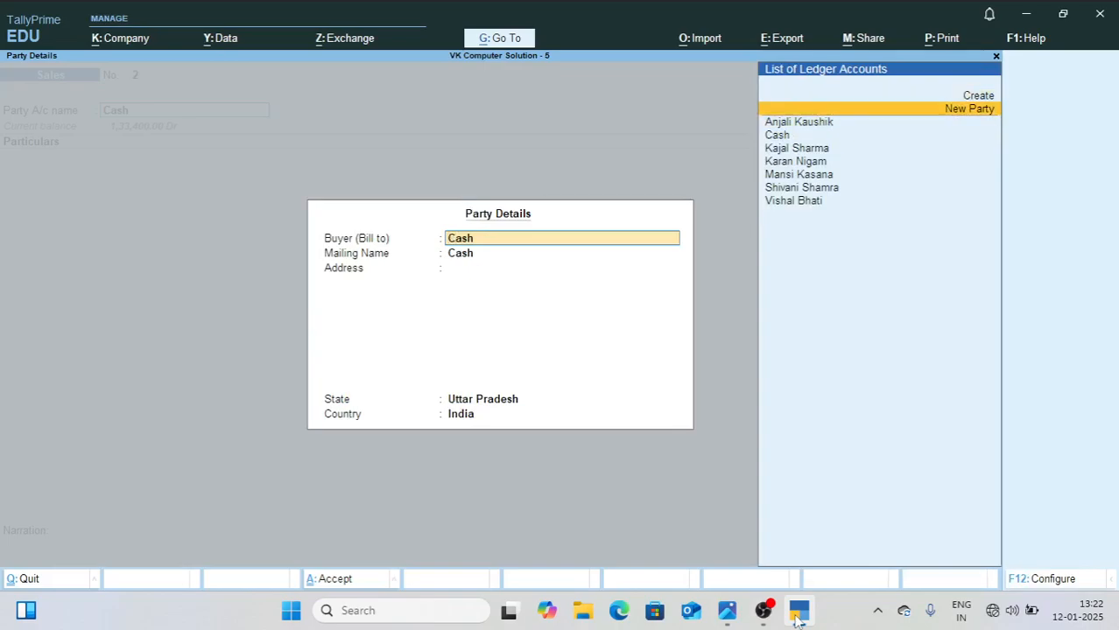
{"action": "key", "text": "Return"}
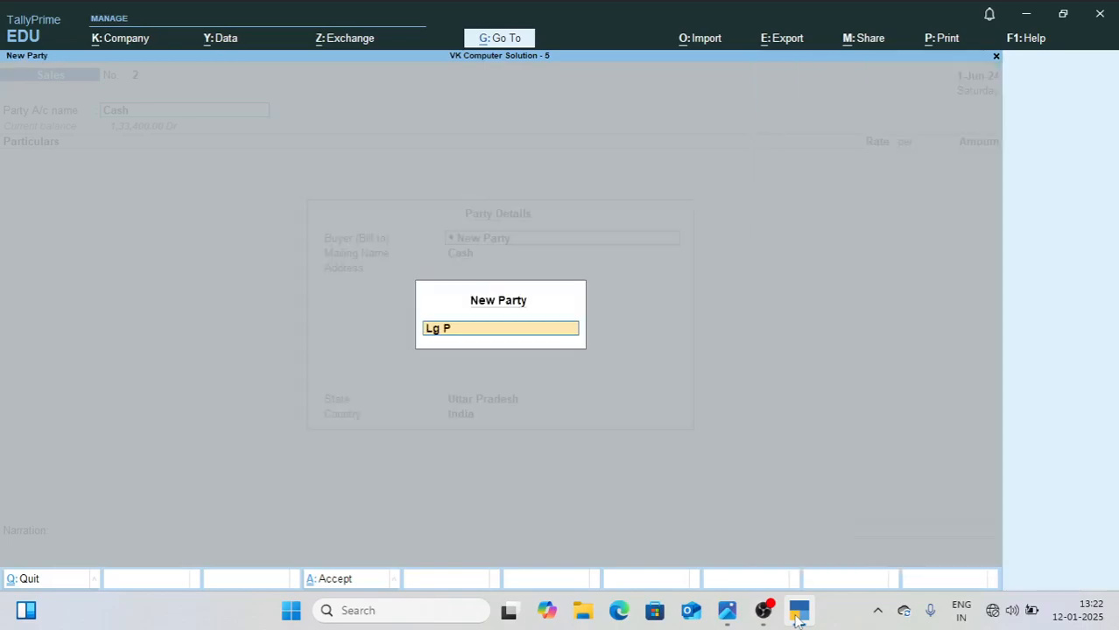
{"action": "type", "text": "Lg Pvt Ltd"}
{"action": "key", "text": "Return"}
{"action": "key", "text": "Return"}
{"action": "type", "text": "Noida"}
{"action": "key", "text": "Return"}
{"action": "key", "text": "Return"}
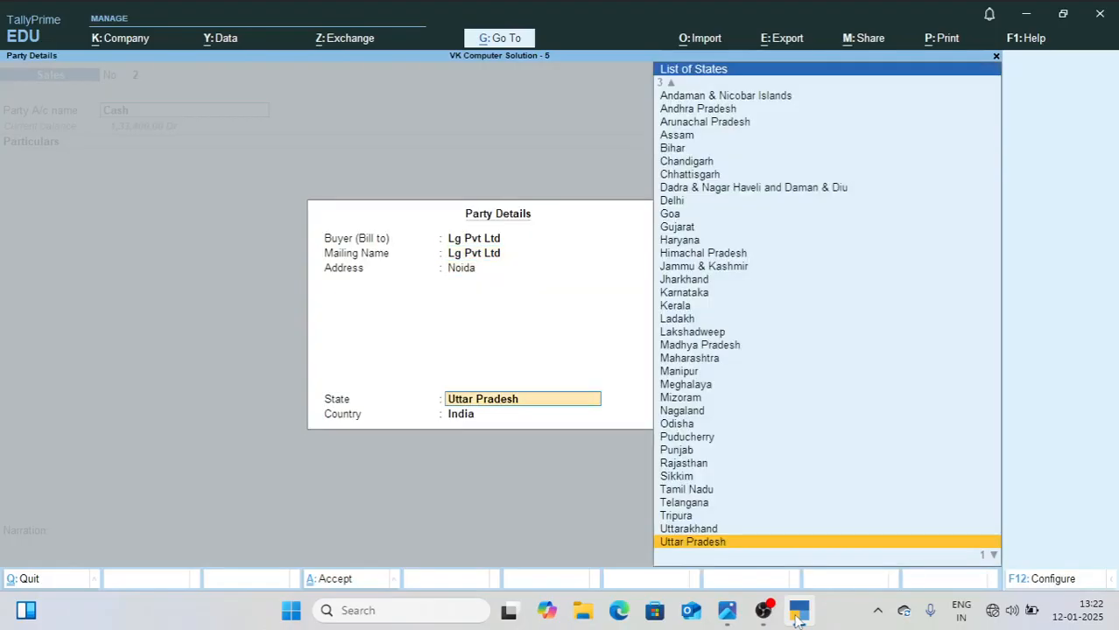
{"action": "key", "text": "Return"}
{"action": "key", "text": "Return"}
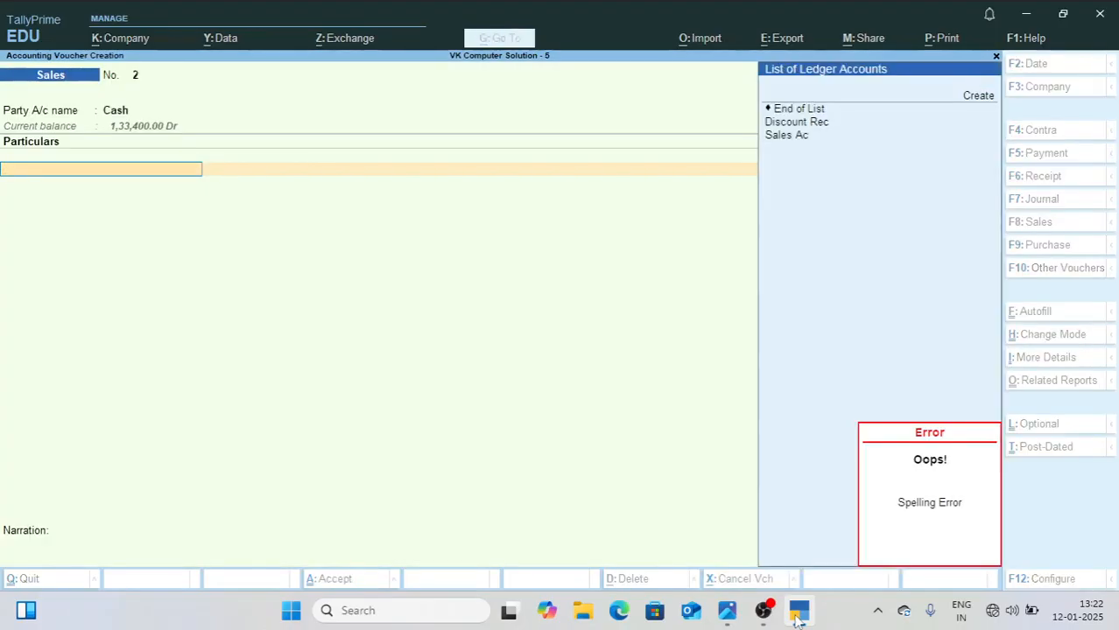
{"action": "type", "text": "U"}
{"action": "key", "text": "Return"}
{"action": "key", "text": "BackSpace"}
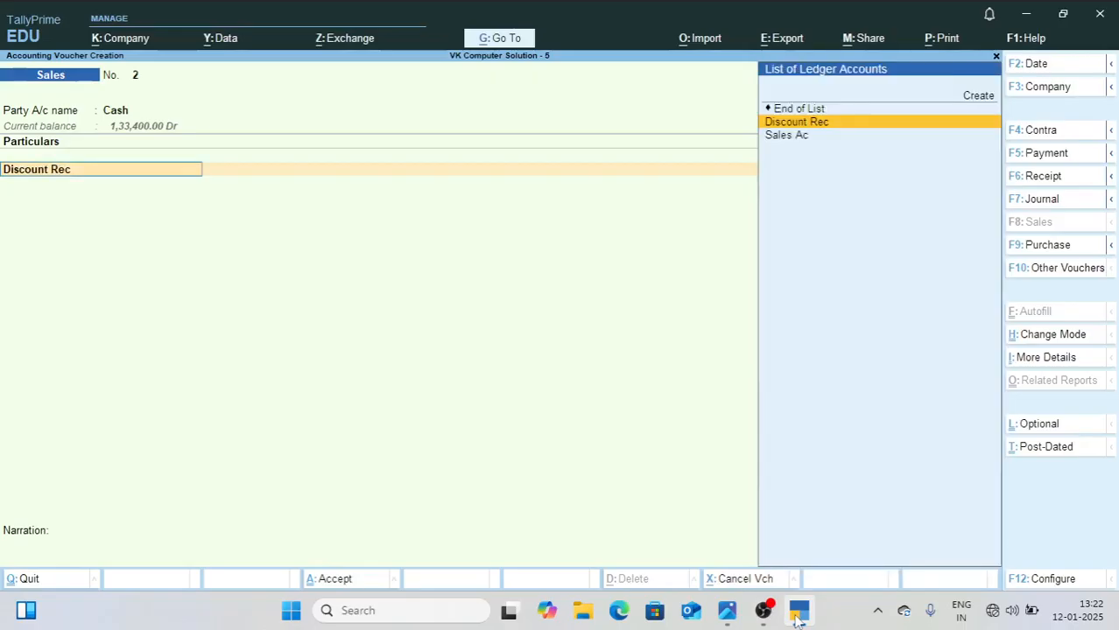
{"action": "key", "text": "p"}
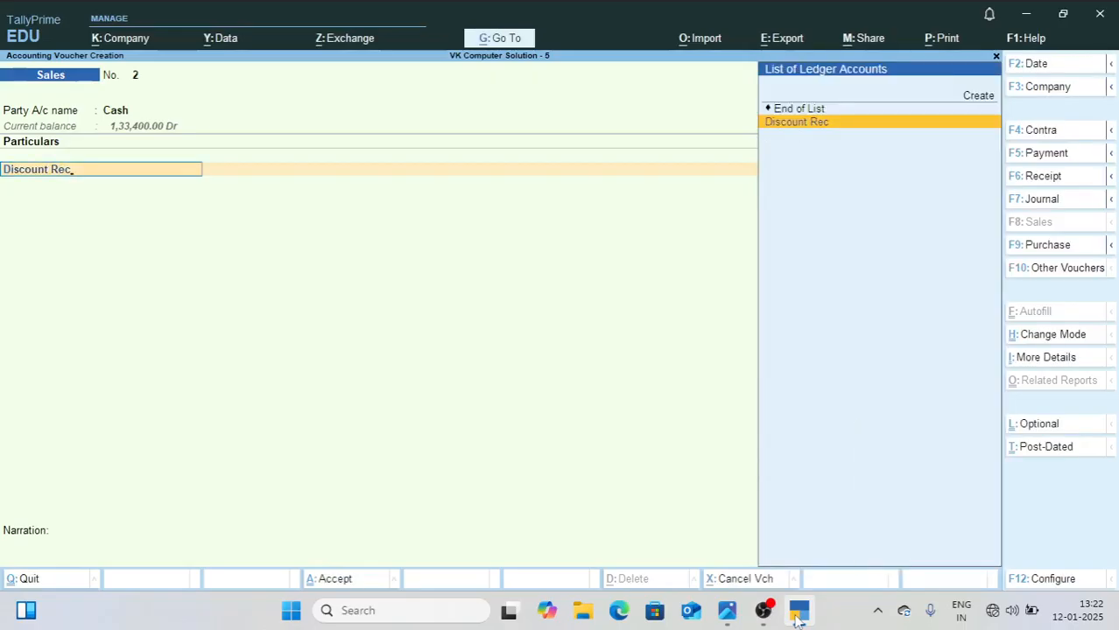
{"action": "key", "text": "BackSpace"}
{"action": "key", "text": "BackSpace"}
{"action": "key", "text": "BackSpace"}
{"action": "key", "text": "BackSpace"}
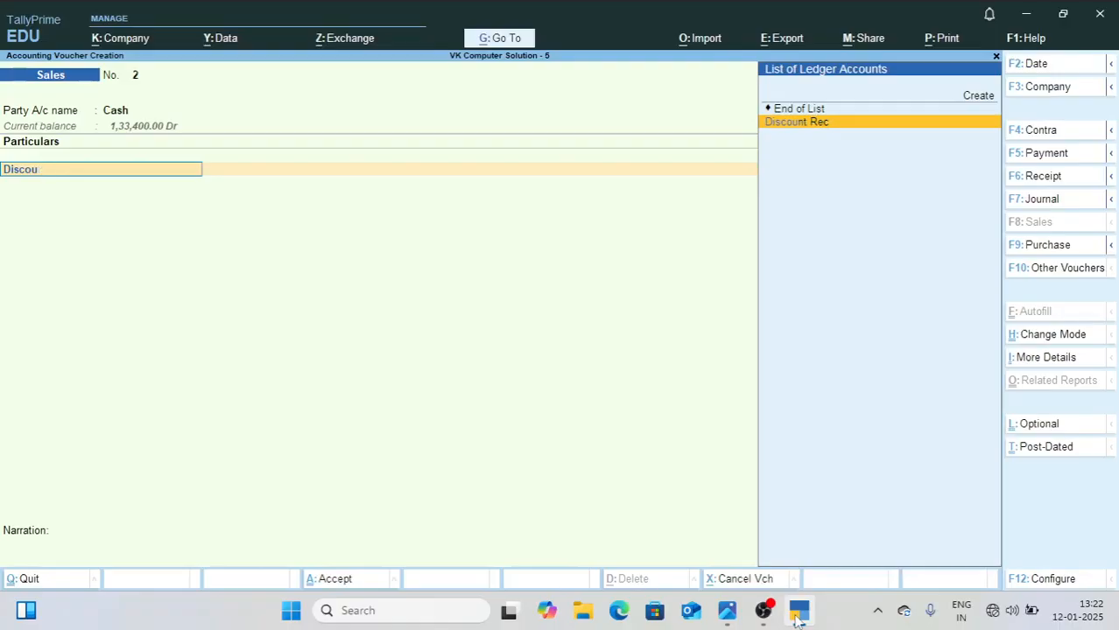
{"action": "key", "text": "BackSpace"}
{"action": "key", "text": "BackSpace"}
{"action": "key", "text": "BackSpace"}
{"action": "key", "text": "BackSpace"}
Step: Choose Sales Ac as the particulars, enter the amount 600 from 1.jpg, and save Sales voucher 2
{"action": "type", "text": "Sa"}
{"action": "key", "text": "Return"}
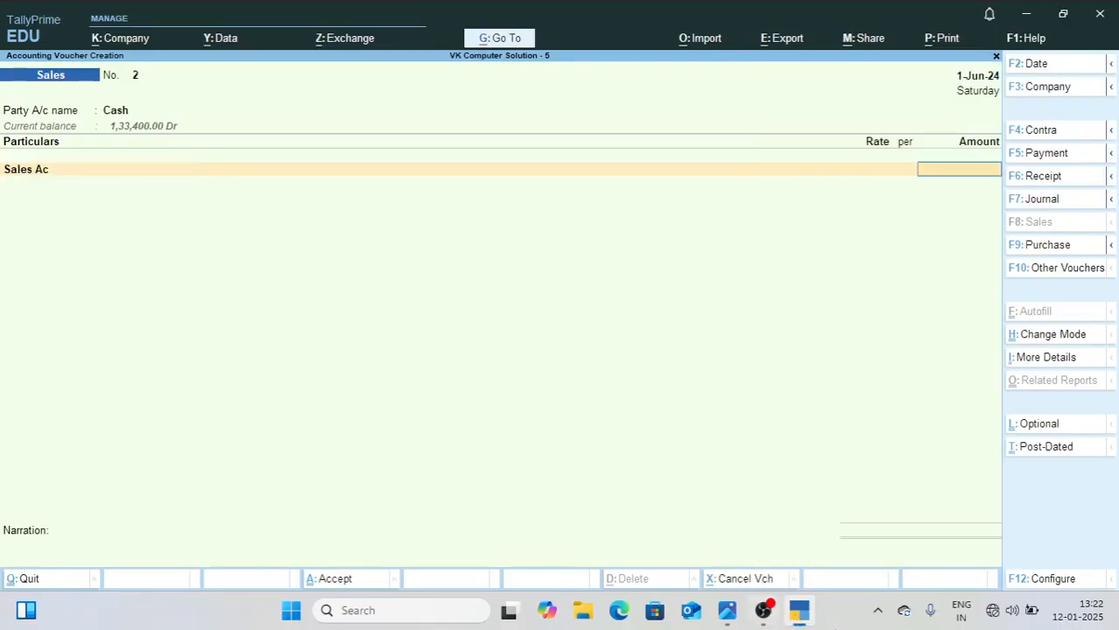
{"action": "left_click", "coordinate": [726, 613]}
{"action": "left_click", "coordinate": [726, 613]}
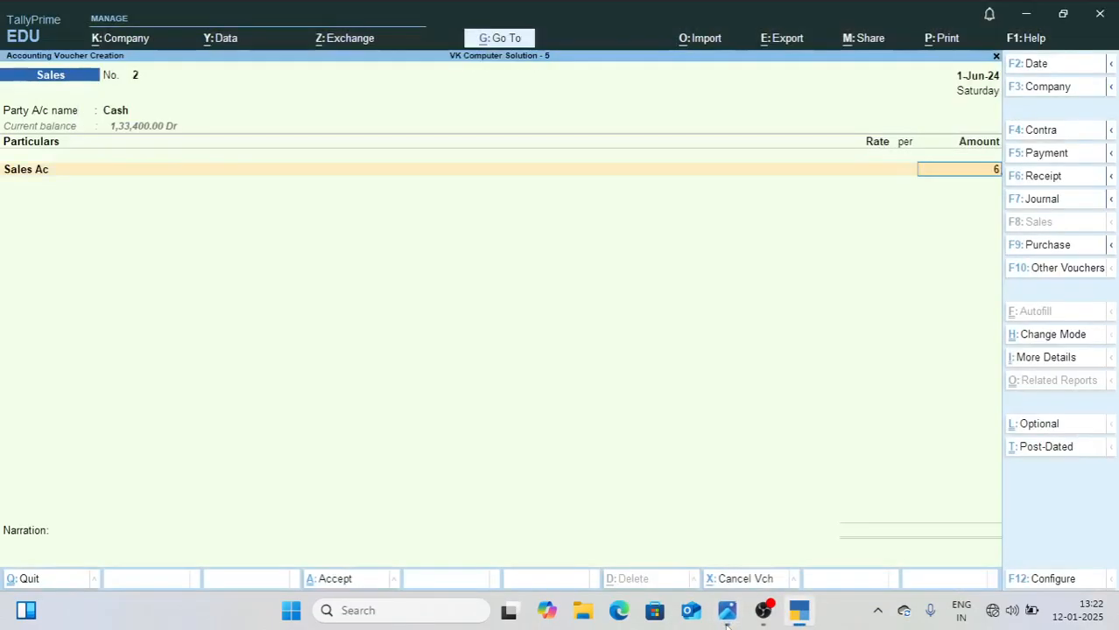
{"action": "key", "text": "Return"}
{"action": "key", "text": "Return"}
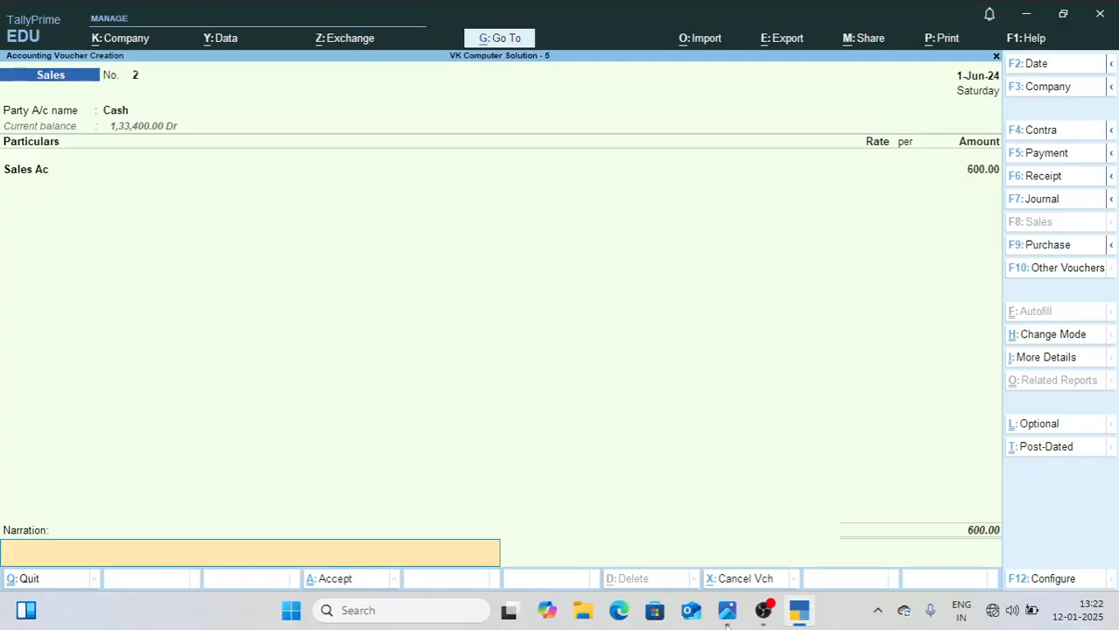
{"action": "key", "text": "Return"}
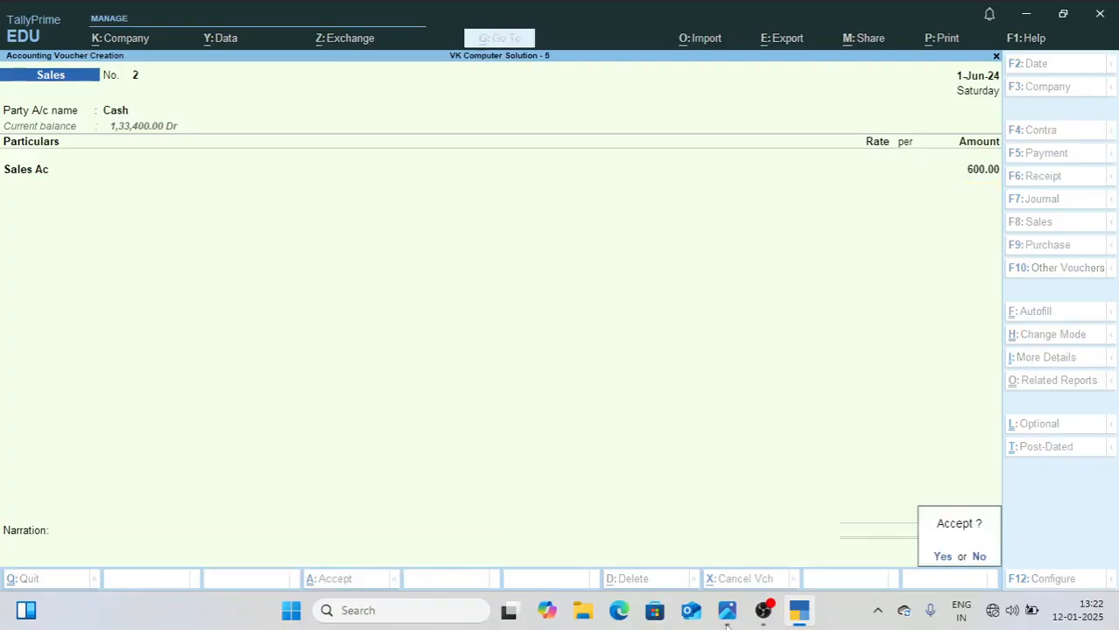
{"action": "key", "text": "Return"}
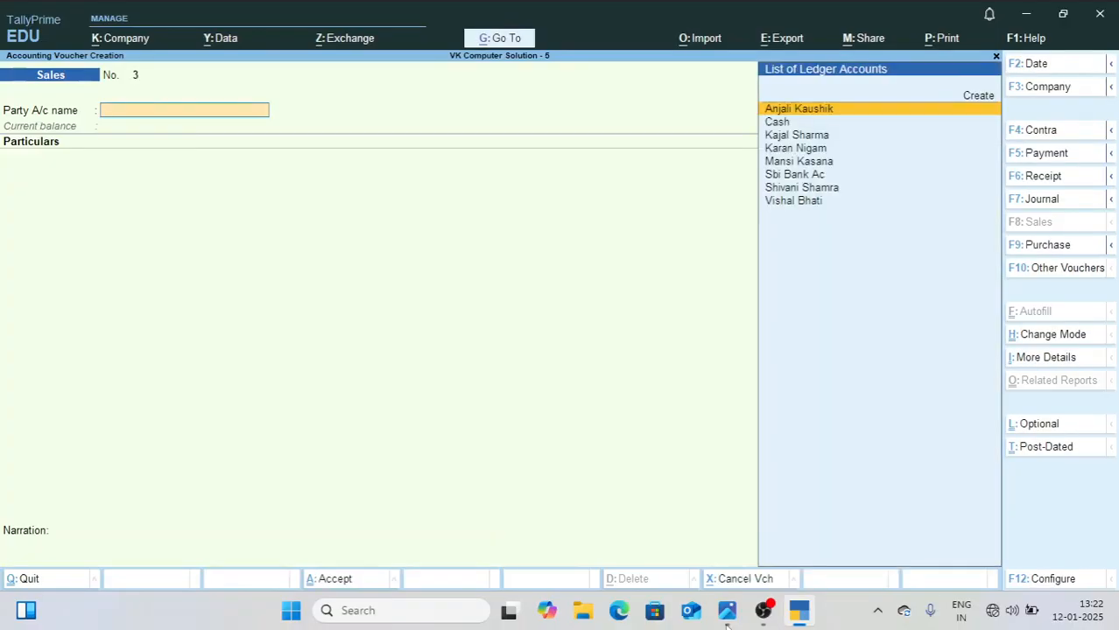
Step: Switch the new sales entry's voucher mode from Accounting Invoice to As Voucher
{"action": "key", "text": "ctrl+h"}
{"action": "key", "text": "Down"}
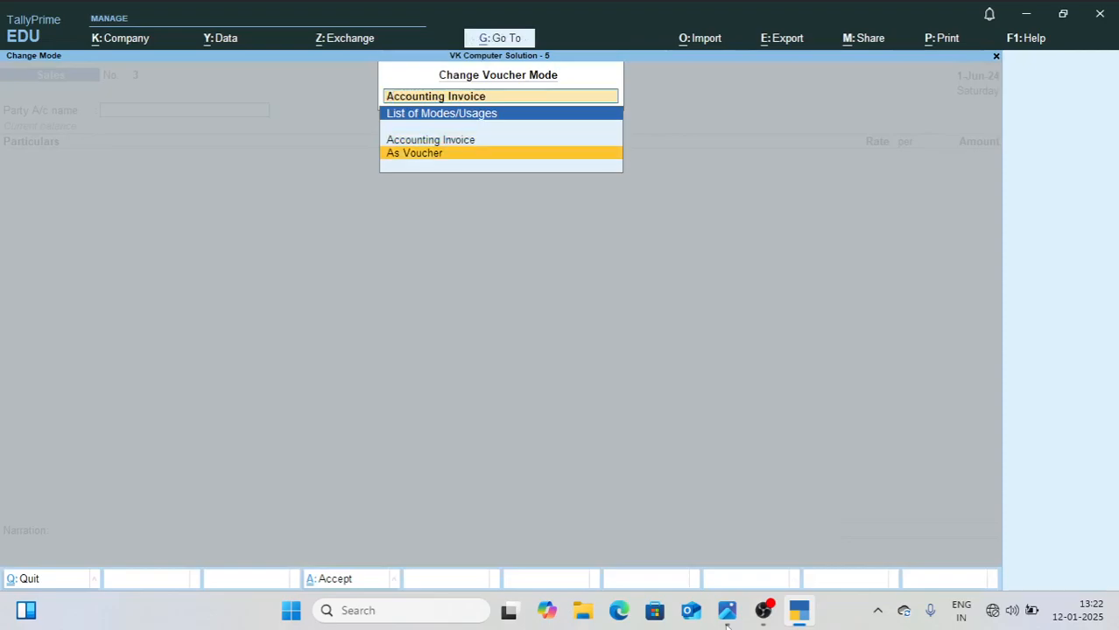
{"action": "key", "text": "Return"}
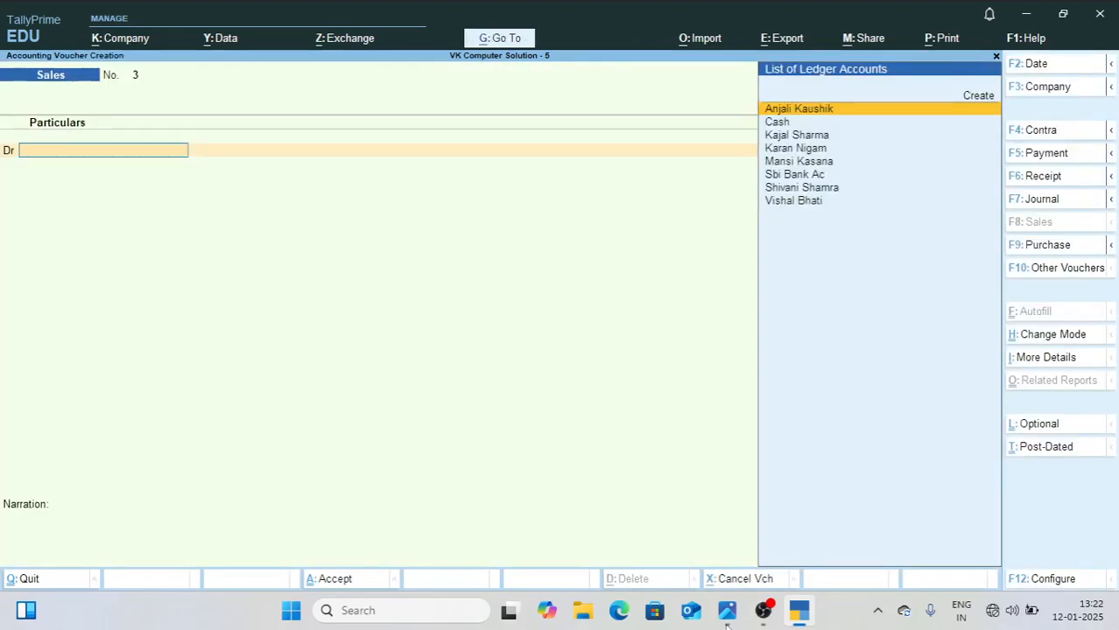
Step: Check the third June entry in 1.jpg, debit Cash in Sales voucher 3, and skip the dispatch details
{"action": "left_click", "coordinate": [727, 613]}
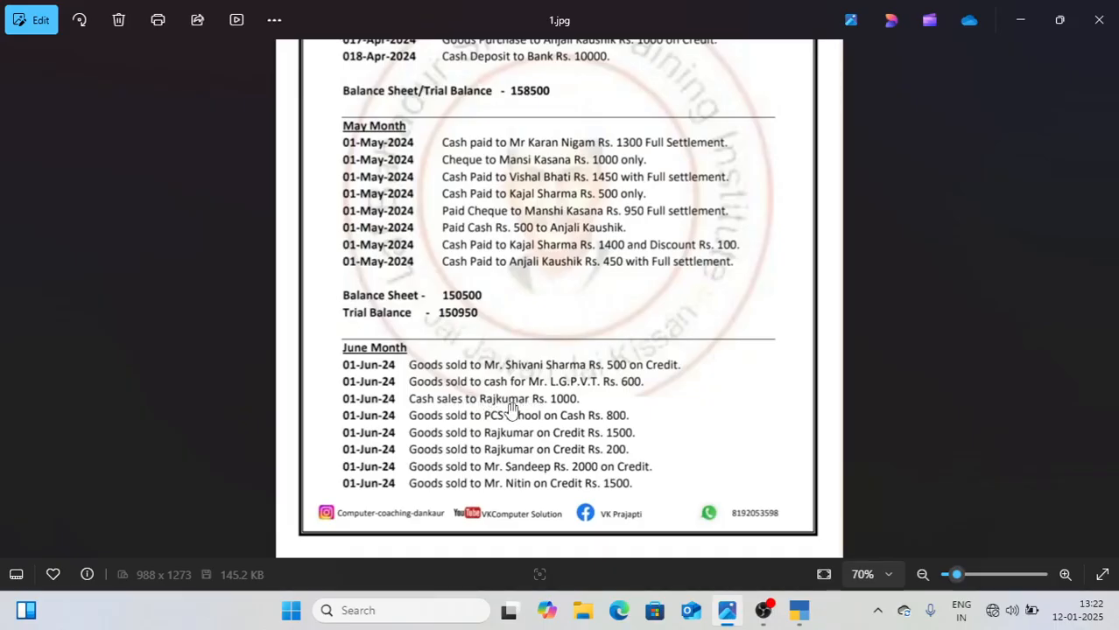
{"action": "left_click", "coordinate": [799, 618]}
{"action": "type", "text": "Cas"}
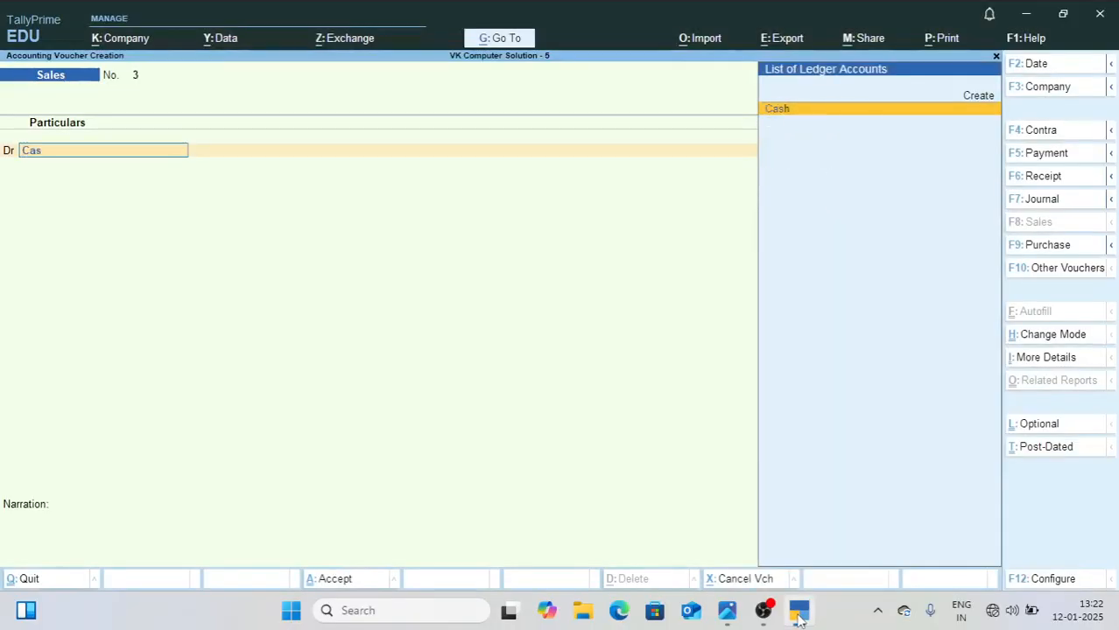
{"action": "key", "text": "Return"}
{"action": "key", "text": "Return"}
{"action": "key", "text": "Return"}
{"action": "key", "text": "Return"}
{"action": "key", "text": "Return"}
{"action": "key", "text": "Return"}
{"action": "key", "text": "Return"}
{"action": "key", "text": "Return"}
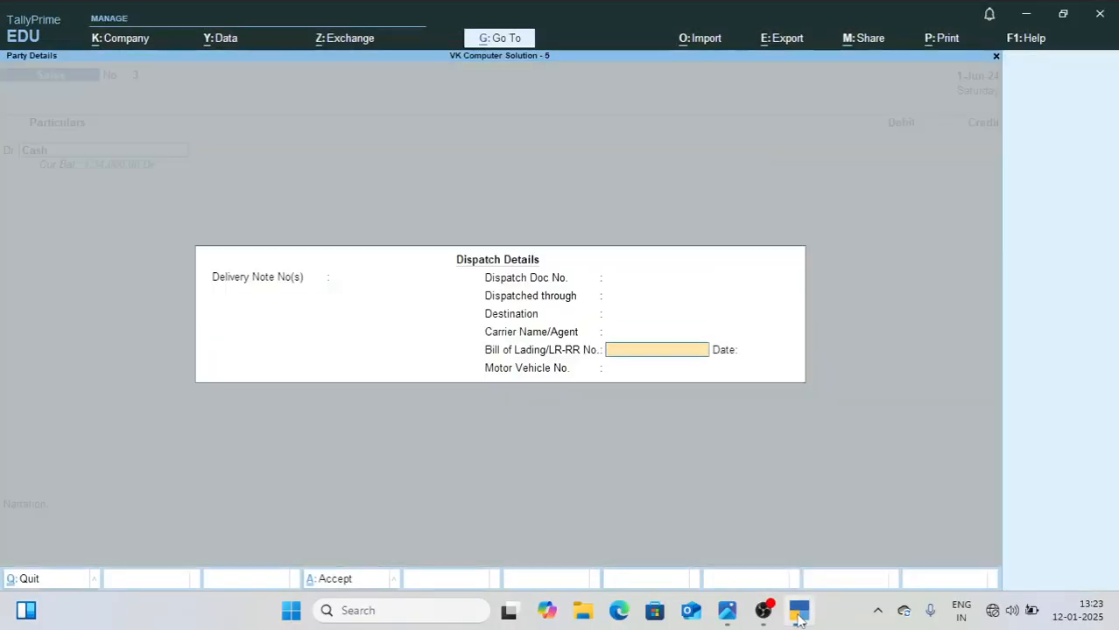
{"action": "key", "text": "Return"}
{"action": "key", "text": "Return"}
{"action": "key", "text": "Return"}
{"action": "key", "text": "Return"}
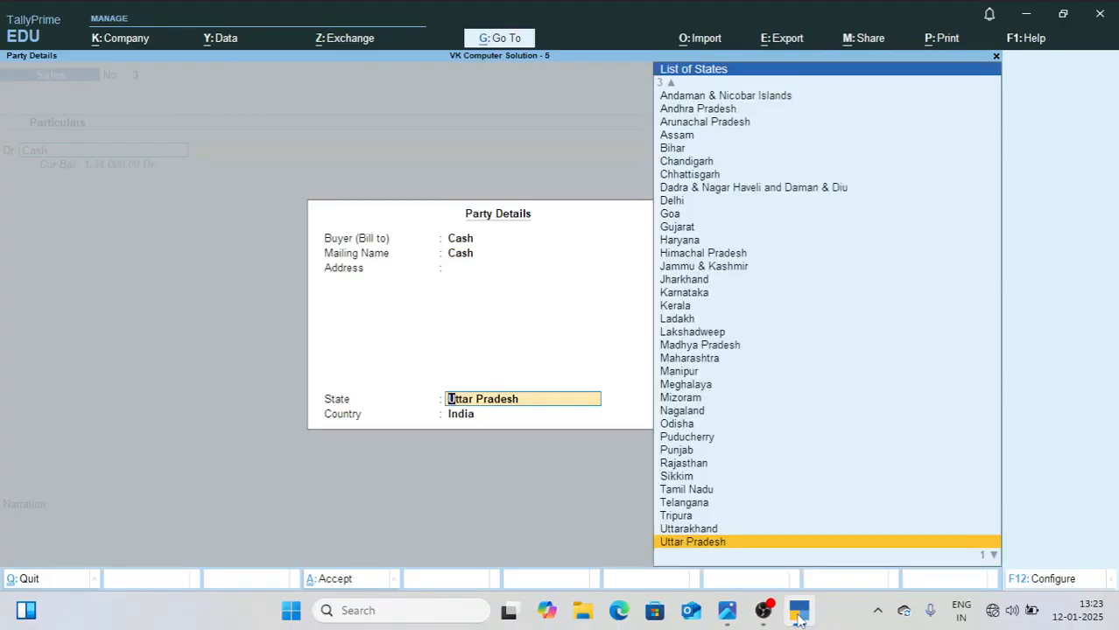
Step: Set the buyer as a new party with the third June entry's customer name and address Noida, and accept the party details
{"action": "key", "text": "BackSpace"}
{"action": "key", "text": "BackSpace"}
{"action": "key", "text": "BackSpace"}
{"action": "key", "text": "Up"}
{"action": "key", "text": "Up"}
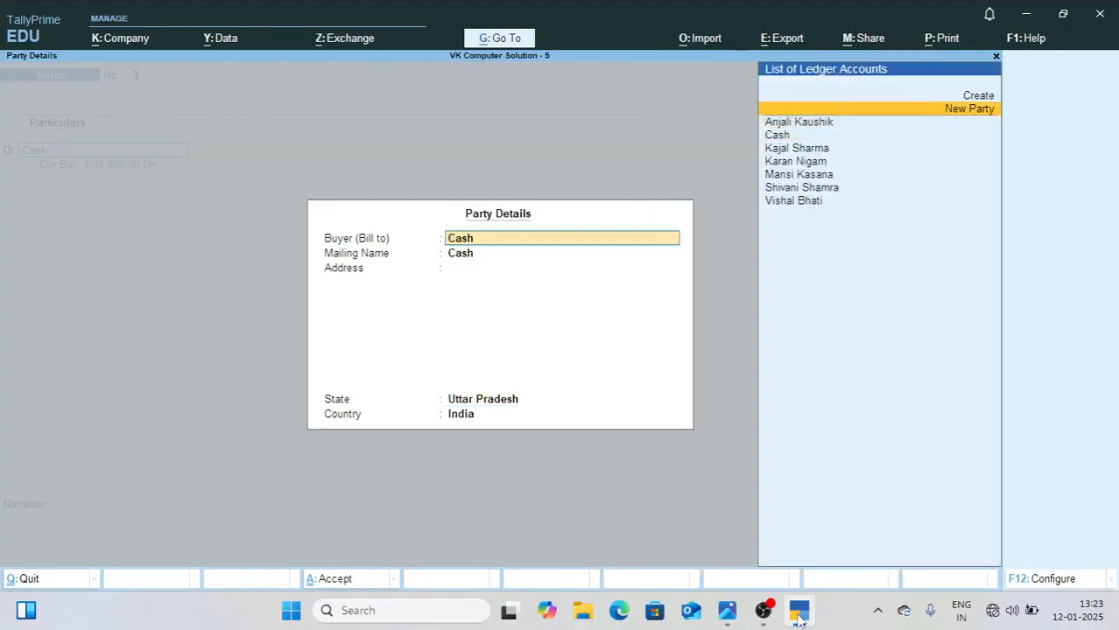
{"action": "key", "text": "Return"}
{"action": "type", "text": "kumar"}
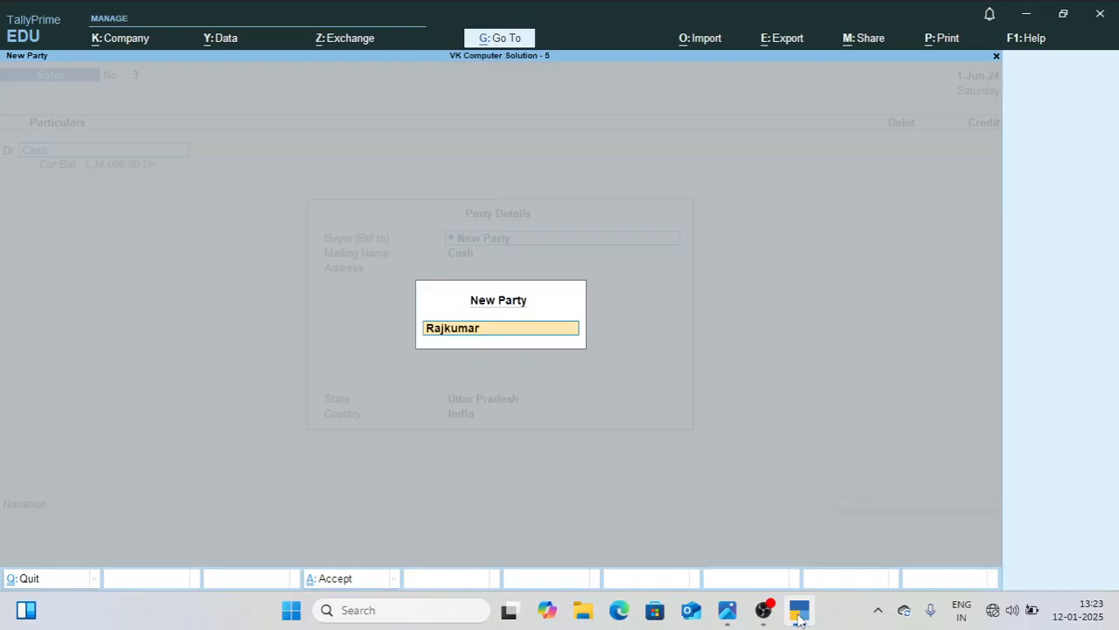
{"action": "key", "text": "Return"}
{"action": "key", "text": "Return"}
{"action": "type", "text": "Noida"}
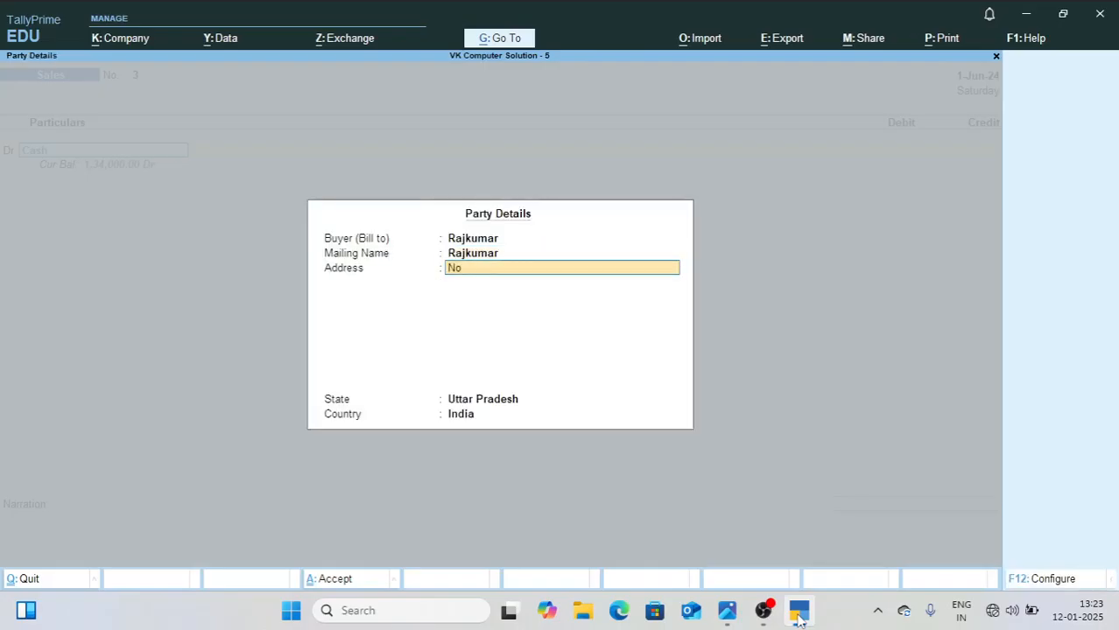
Step: Enter 1000 as the Cash debit and credit the same amount to Sales Ac in voucher 3
{"action": "key", "text": "Return"}
{"action": "key", "text": "Return"}
{"action": "key", "text": "Return"}
{"action": "key", "text": "Return"}
{"action": "type", "text": "1000"}
{"action": "key", "text": "Return"}
{"action": "key", "text": "Return"}
{"action": "key", "text": "Return"}
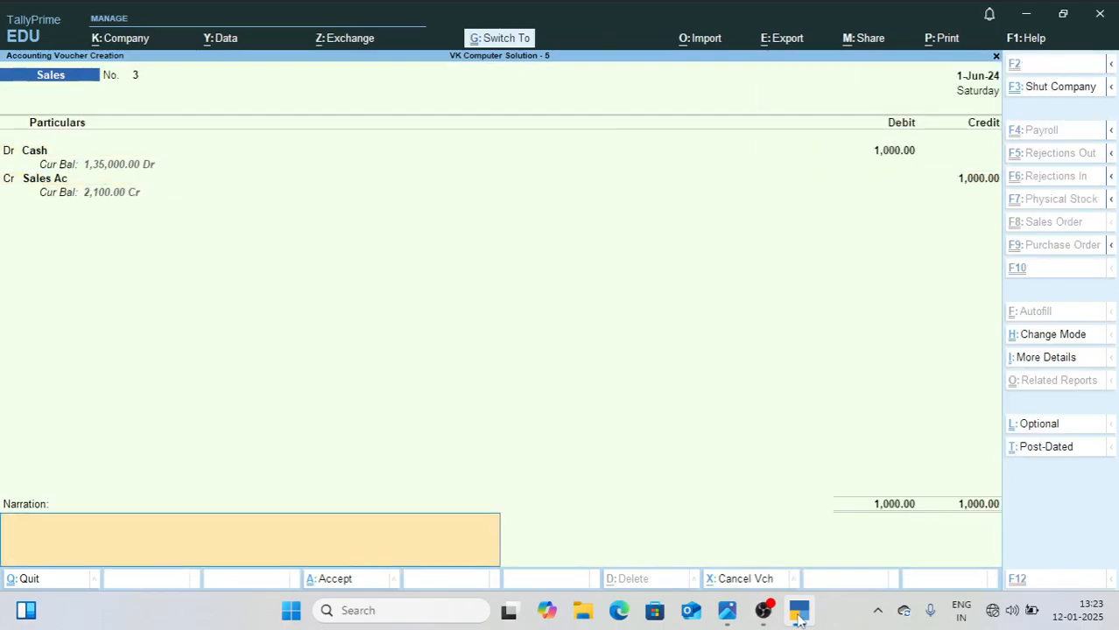
Step: Preview the printed invoice for voucher 3 at enlarged size, close the preview, and save Sales voucher 3
{"action": "key", "text": "ctrl+p"}
{"action": "key", "text": "Left"}
{"action": "key", "text": "Return"}
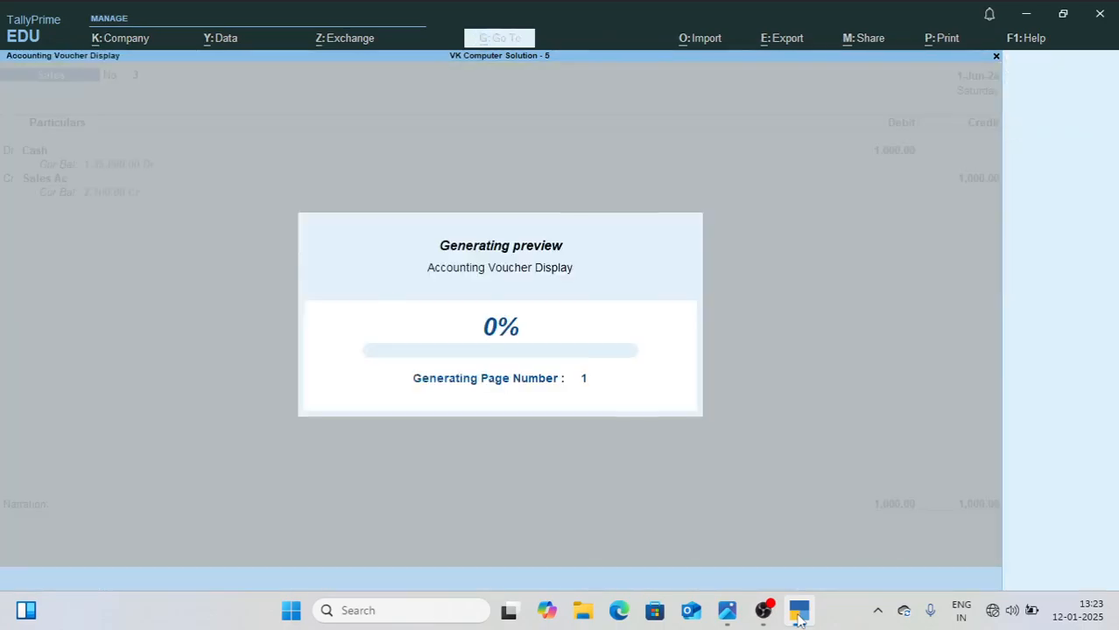
{"action": "key", "text": "z"}
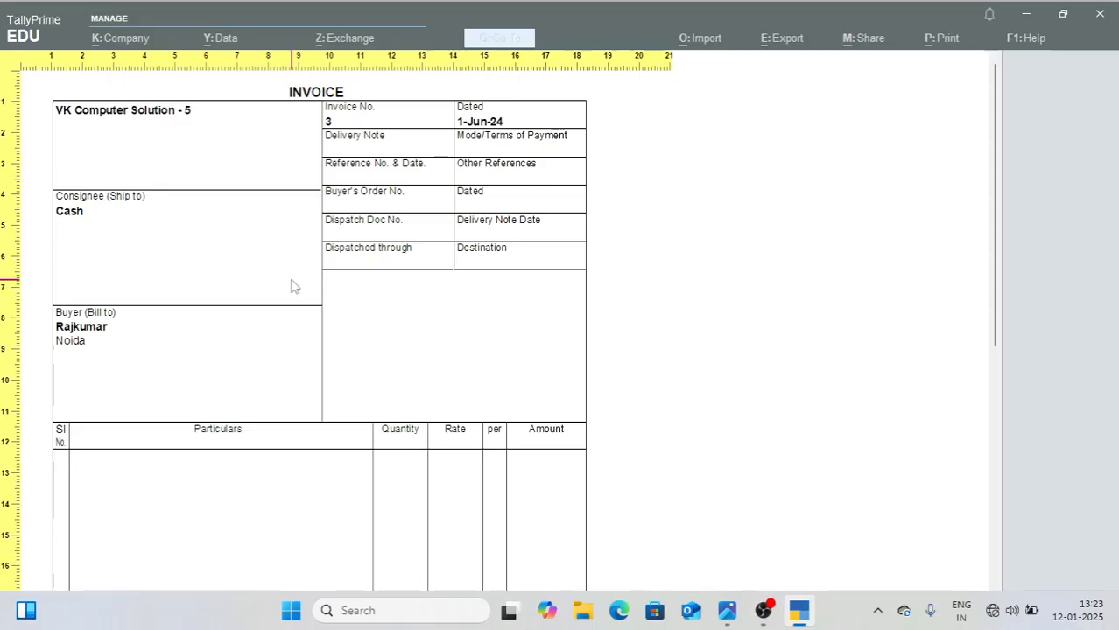
{"action": "key", "text": "Escape"}
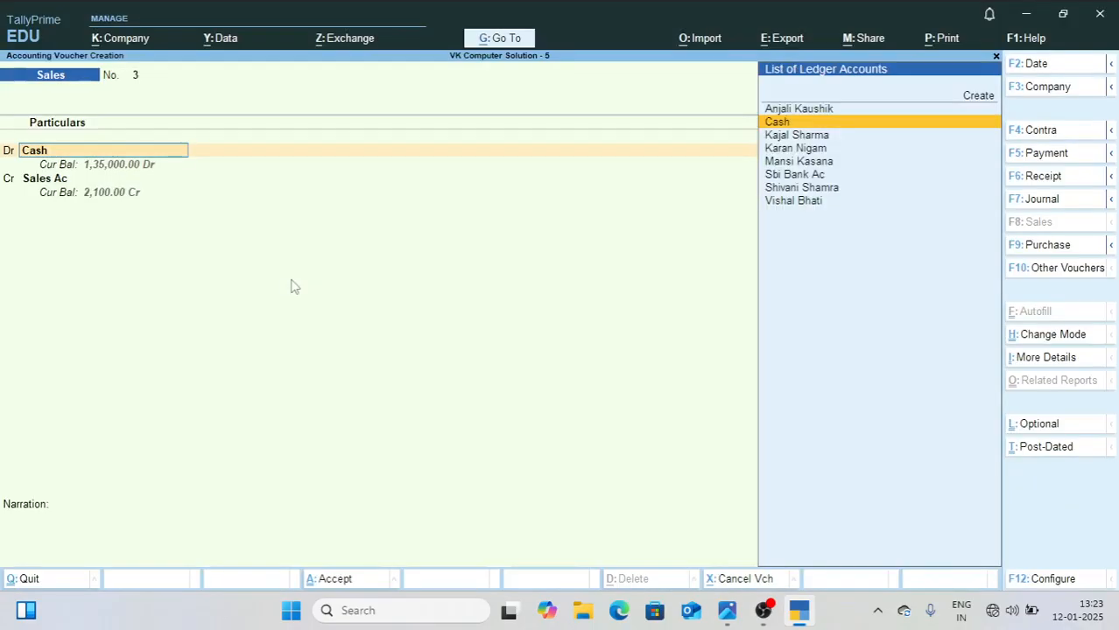
{"action": "key", "text": "ctrl+a"}
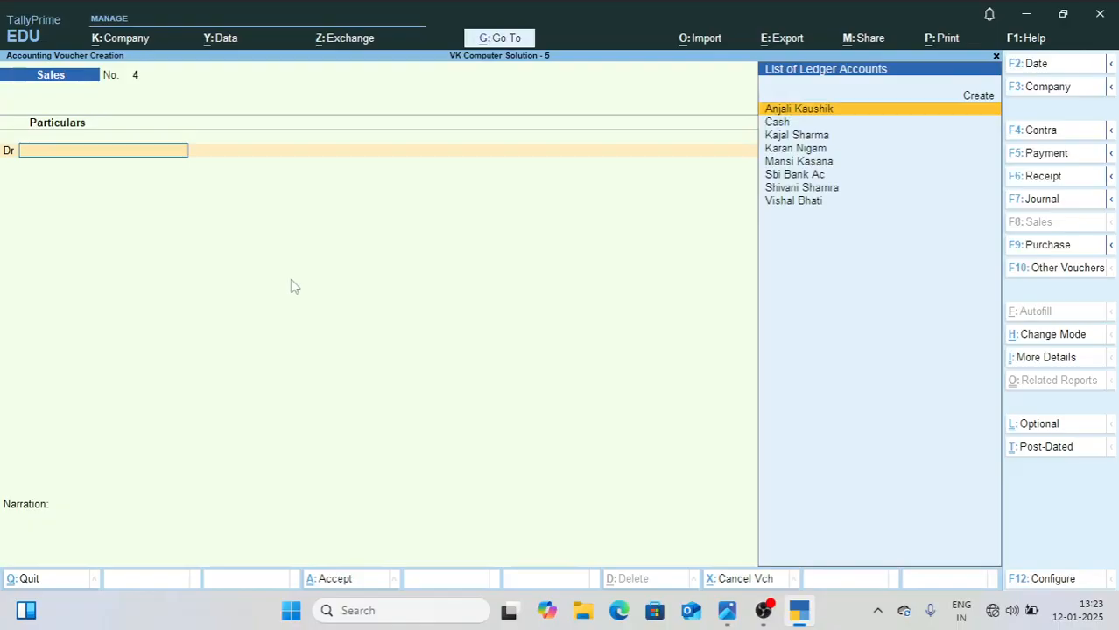
Step: Check the fourth June entry in 1.jpg, debit Cash in Sales voucher 4, and skip the dispatch details
{"action": "left_click", "coordinate": [728, 610]}
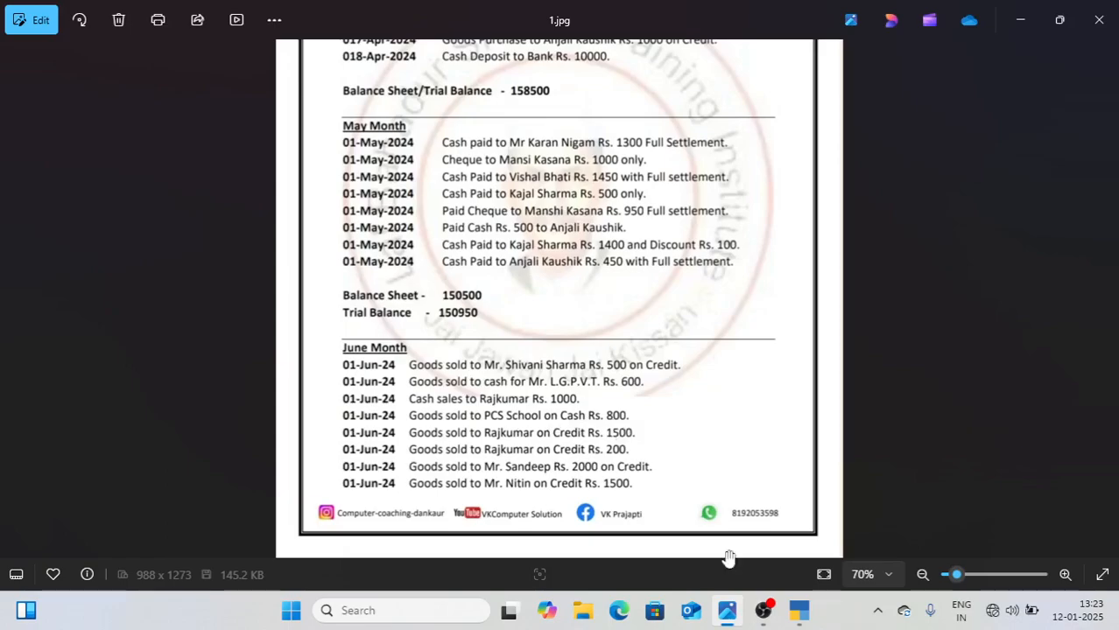
{"action": "left_click", "coordinate": [799, 612]}
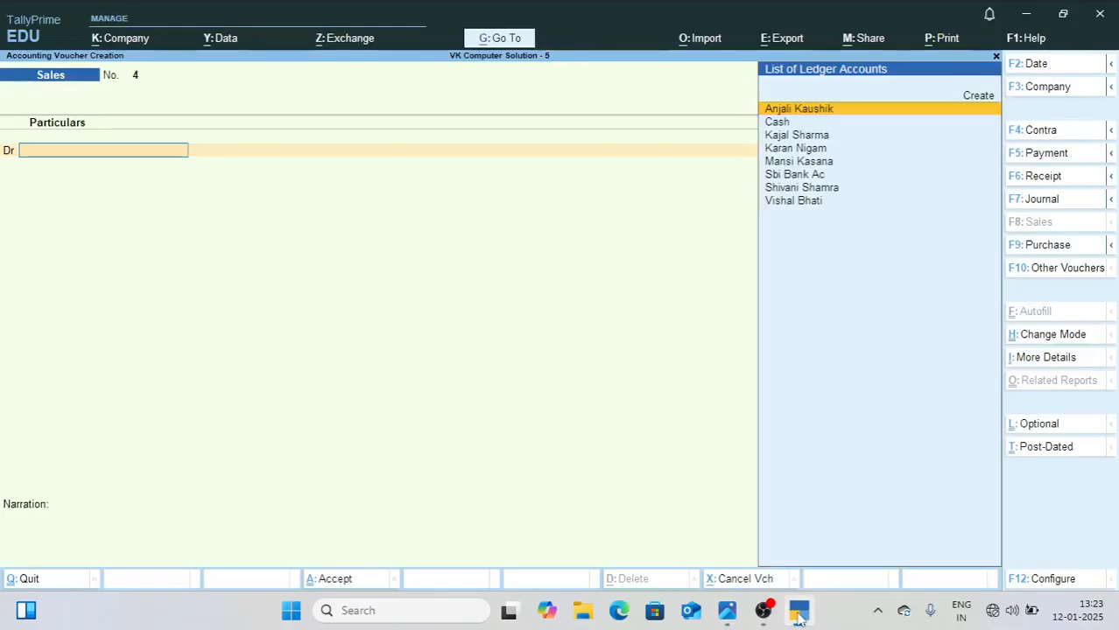
{"action": "type", "text": "Cas"}
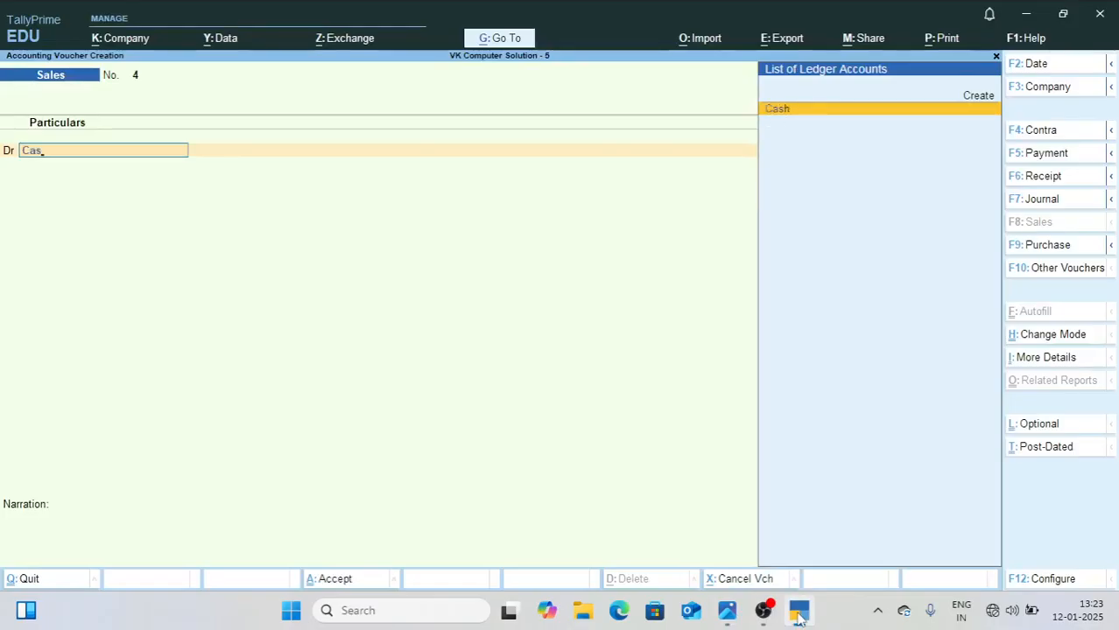
{"action": "key", "text": "Return"}
{"action": "key", "text": "Return"}
{"action": "key", "text": "Return"}
{"action": "key", "text": "Return"}
{"action": "key", "text": "Return"}
{"action": "key", "text": "Return"}
{"action": "key", "text": "Return"}
{"action": "key", "text": "Return"}
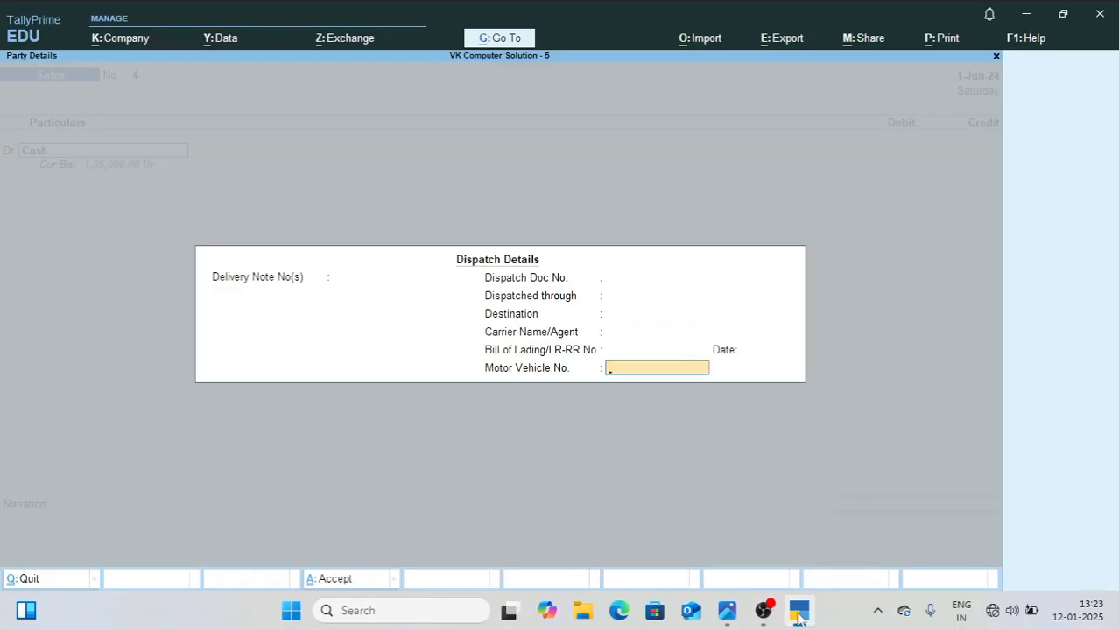
{"action": "key", "text": "Return"}
Step: Set voucher 4's buyer as new party Pcs with address Noida, and accept the party details
{"action": "type", "text": "11"}
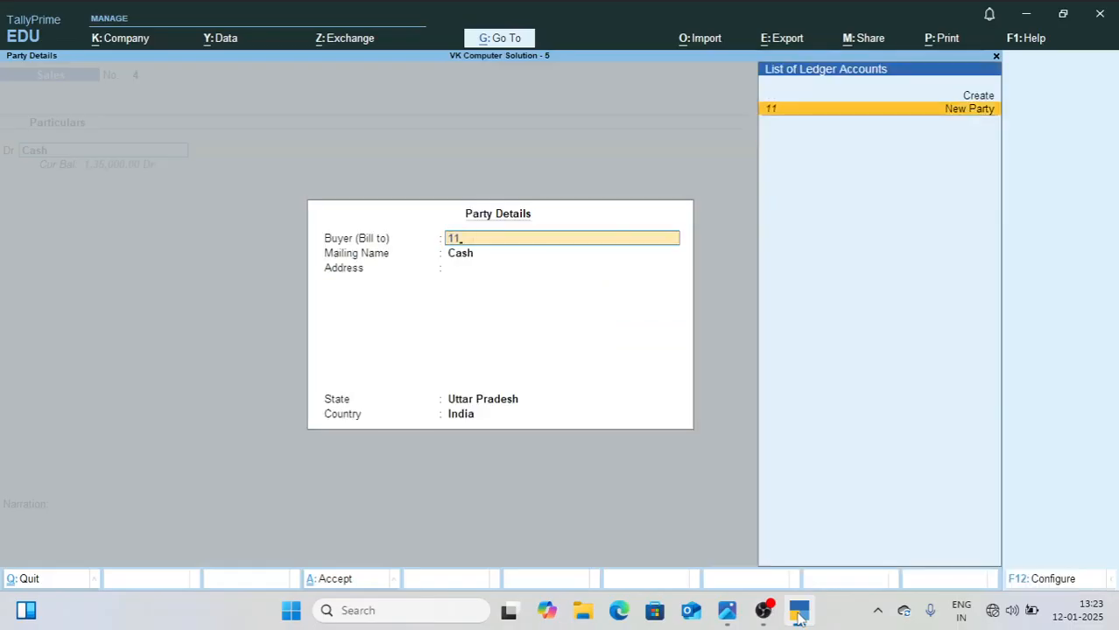
{"action": "key", "text": "BackSpace"}
{"action": "key", "text": "BackSpace"}
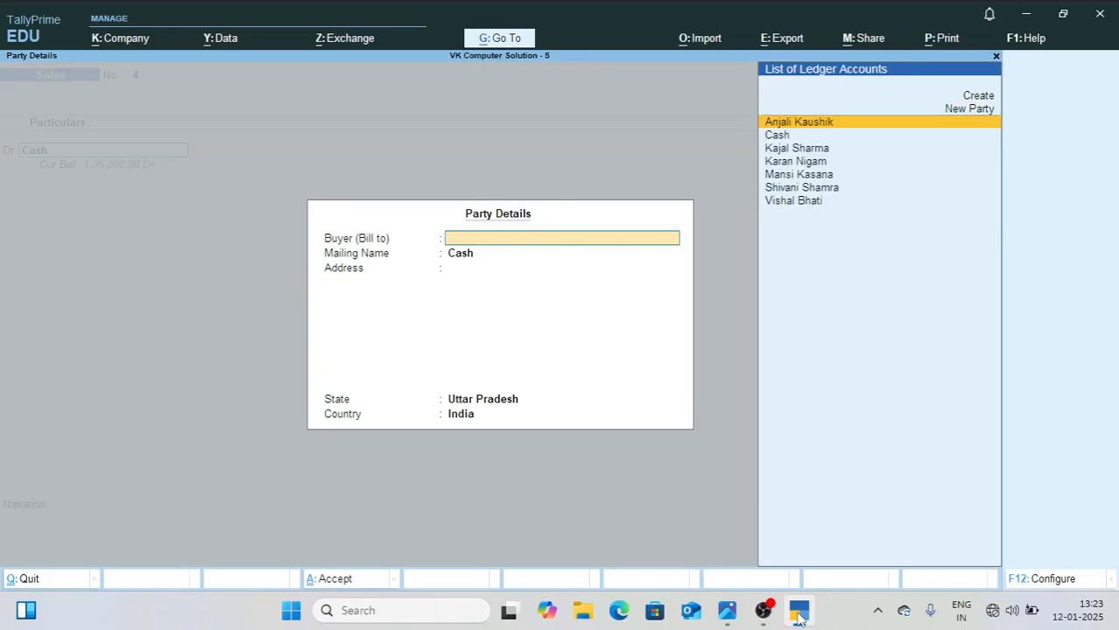
{"action": "type", "text": "1"}
{"action": "key", "text": "BackSpace"}
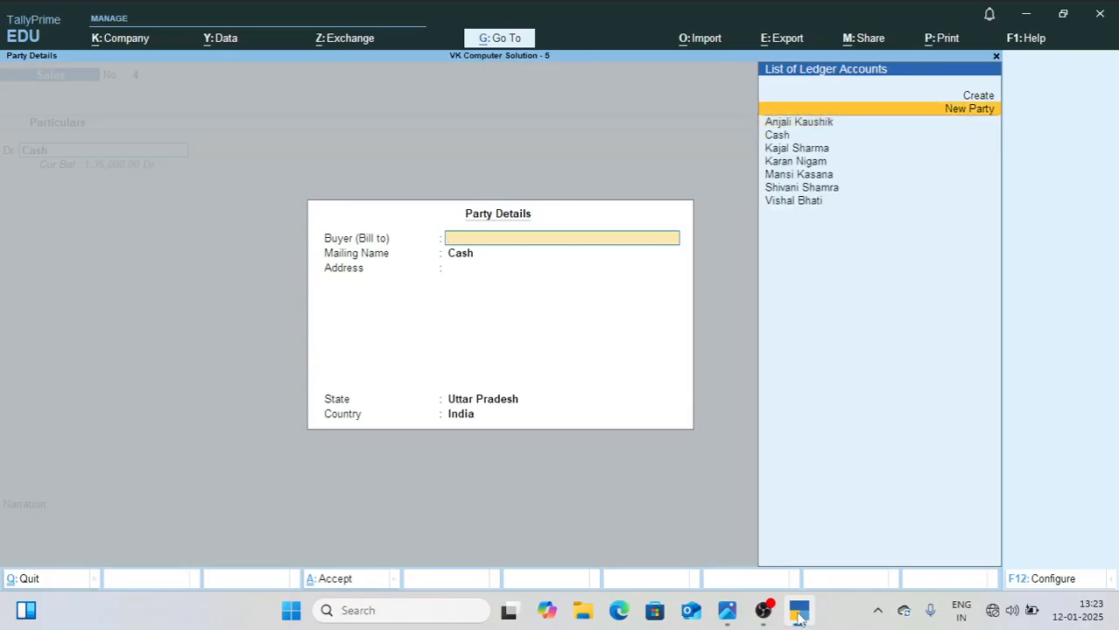
{"action": "key", "text": "Up"}
{"action": "key", "text": "Return"}
{"action": "type", "text": "Pcs"}
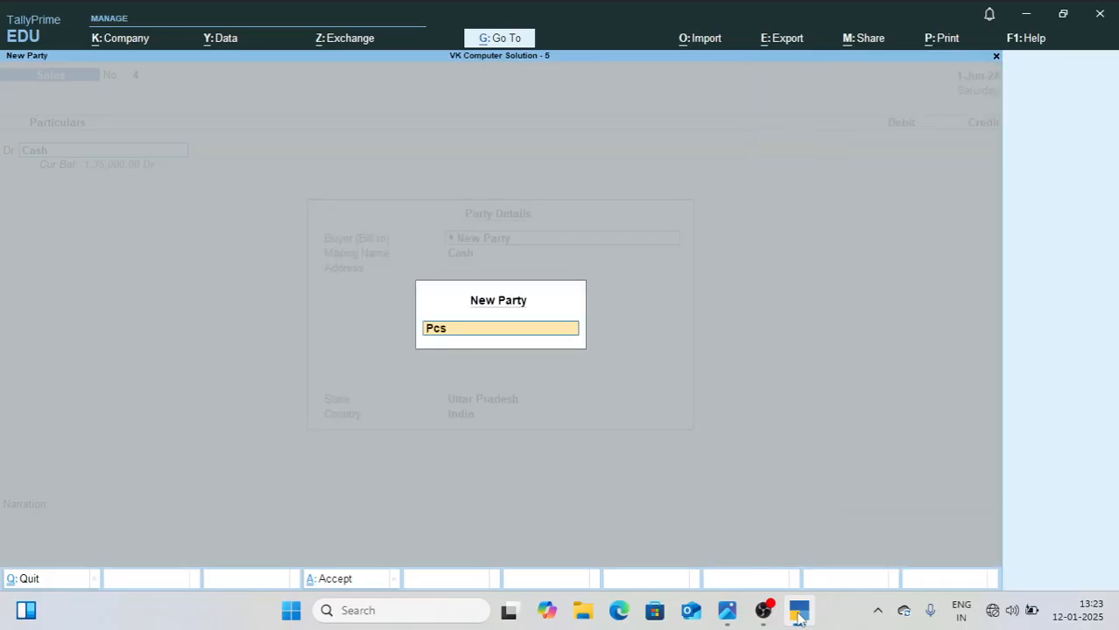
{"action": "key", "text": "Return"}
{"action": "key", "text": "Return"}
{"action": "type", "text": "Noida"}
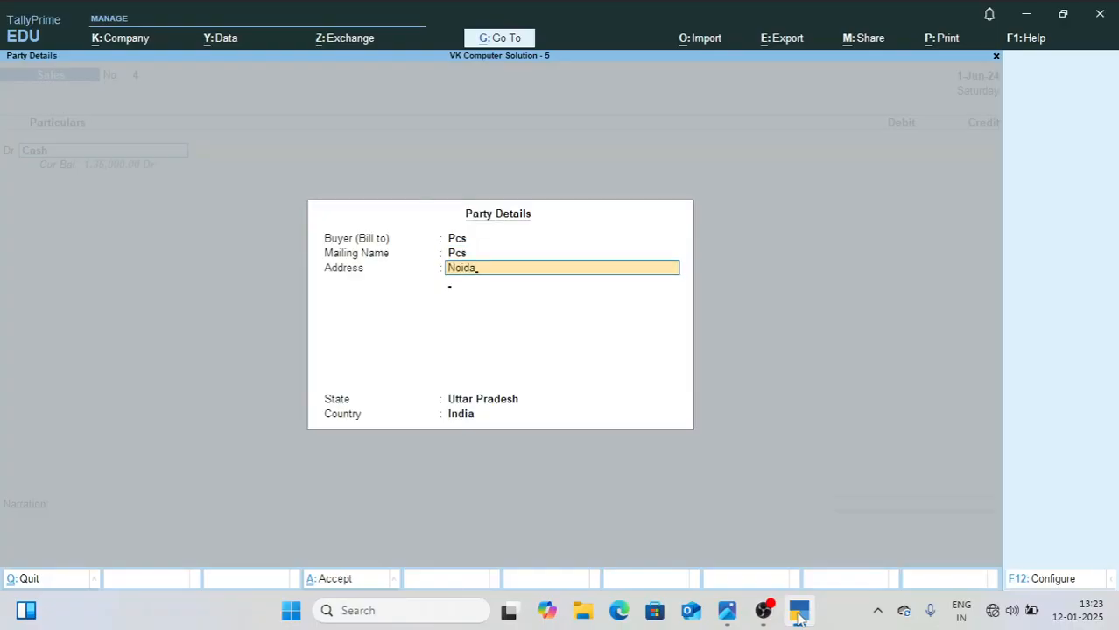
{"action": "key", "text": "ctrl+a"}
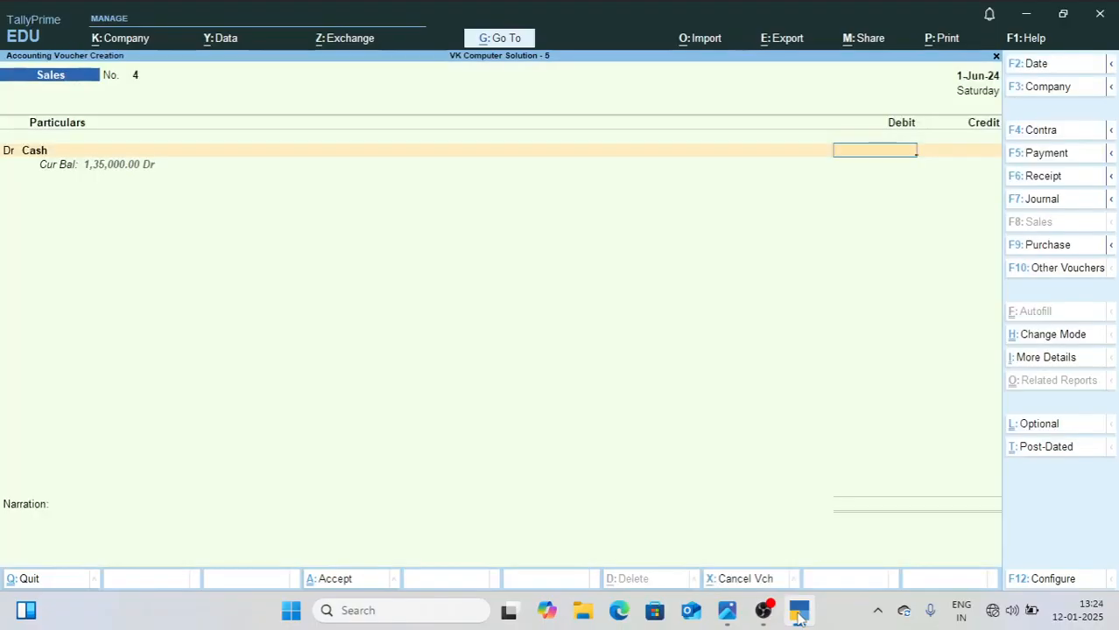
Step: Look up the fourth June amount in 1.jpg, debit Cash 800 against Sales Ac, and save Sales voucher 4
{"action": "left_click", "coordinate": [728, 611]}
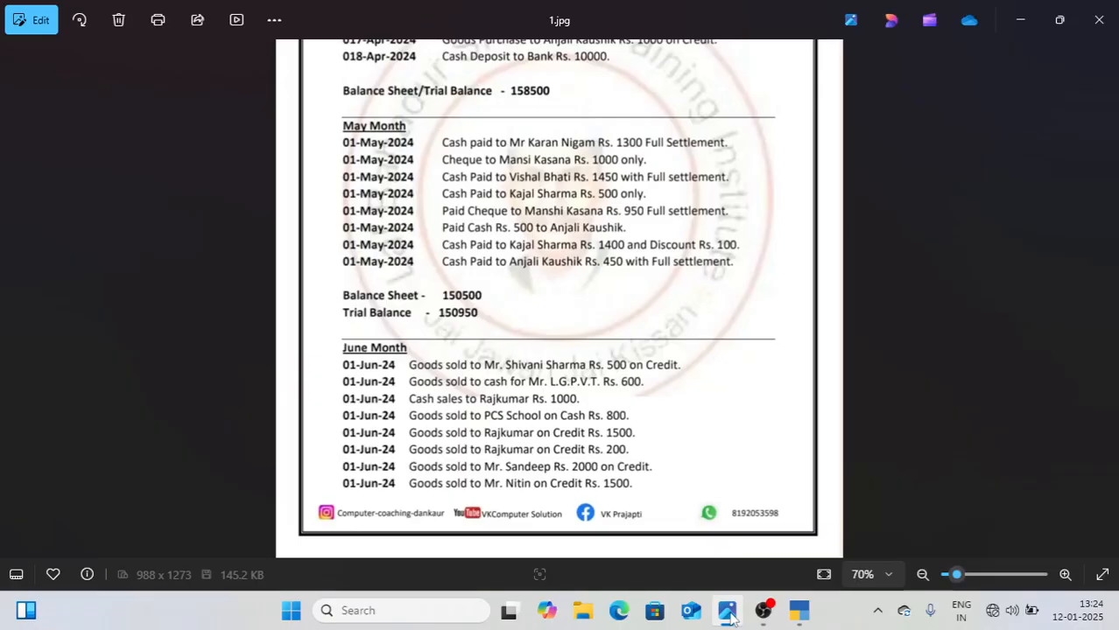
{"action": "left_click", "coordinate": [730, 613]}
{"action": "type", "text": "0"}
{"action": "key", "text": "Return"}
{"action": "key", "text": "Return"}
{"action": "key", "text": "Return"}
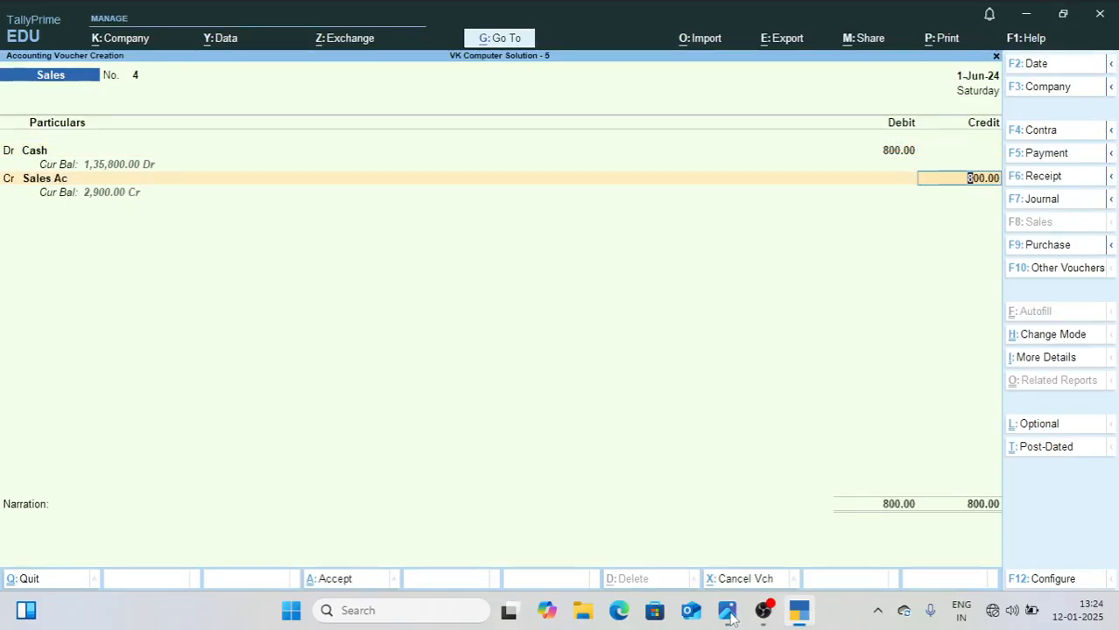
Step: Create a ledger for the fifth June entry's credit customer as voucher 5's debit account, and accept the dispatch and party details
{"action": "left_click", "coordinate": [728, 613]}
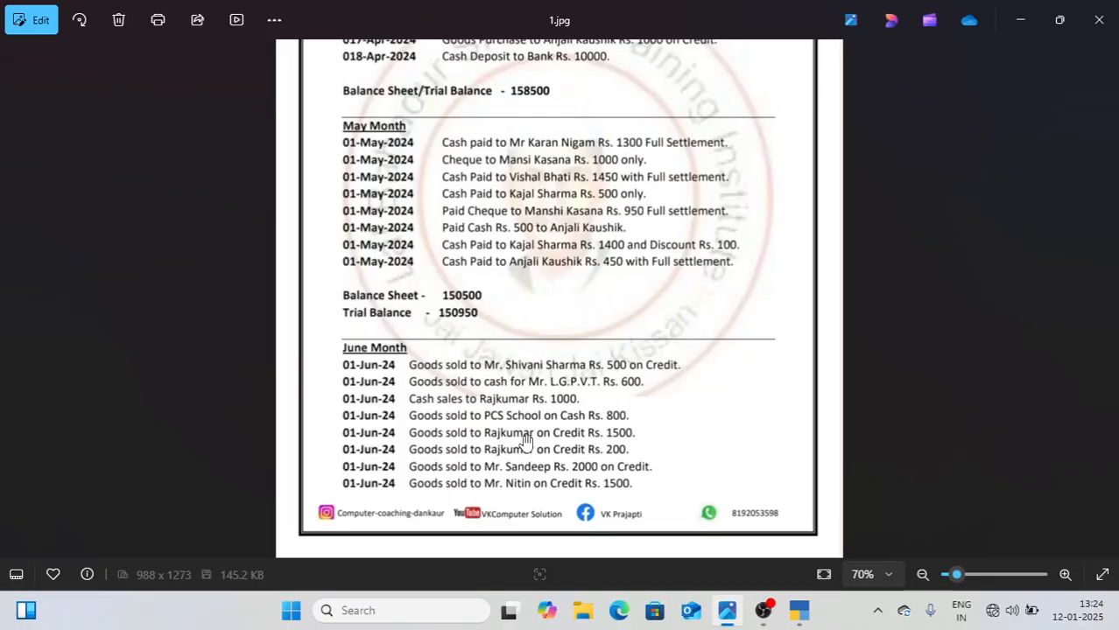
{"action": "left_click", "coordinate": [800, 613]}
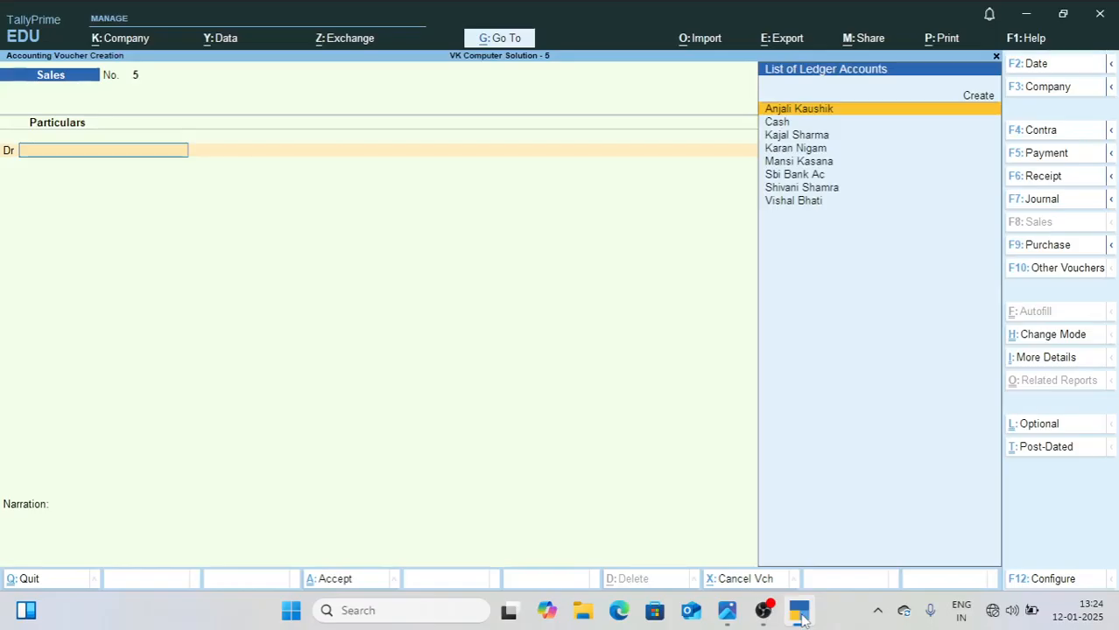
{"action": "key", "text": "alt+c"}
{"action": "type", "text": "Rajjkumar"}
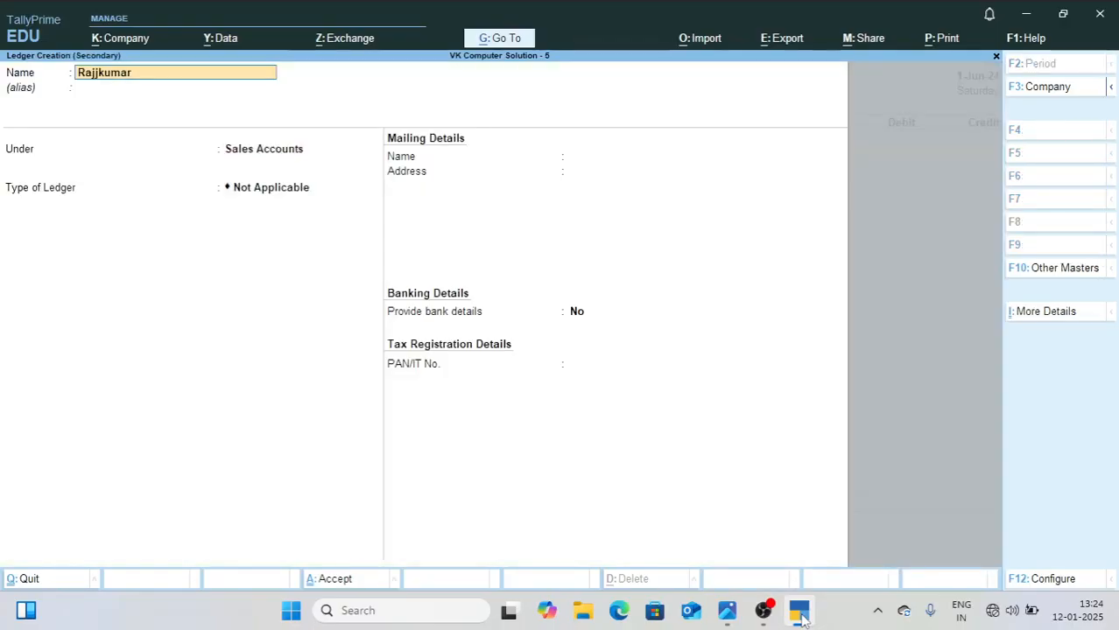
{"action": "key", "text": "ctrl+a"}
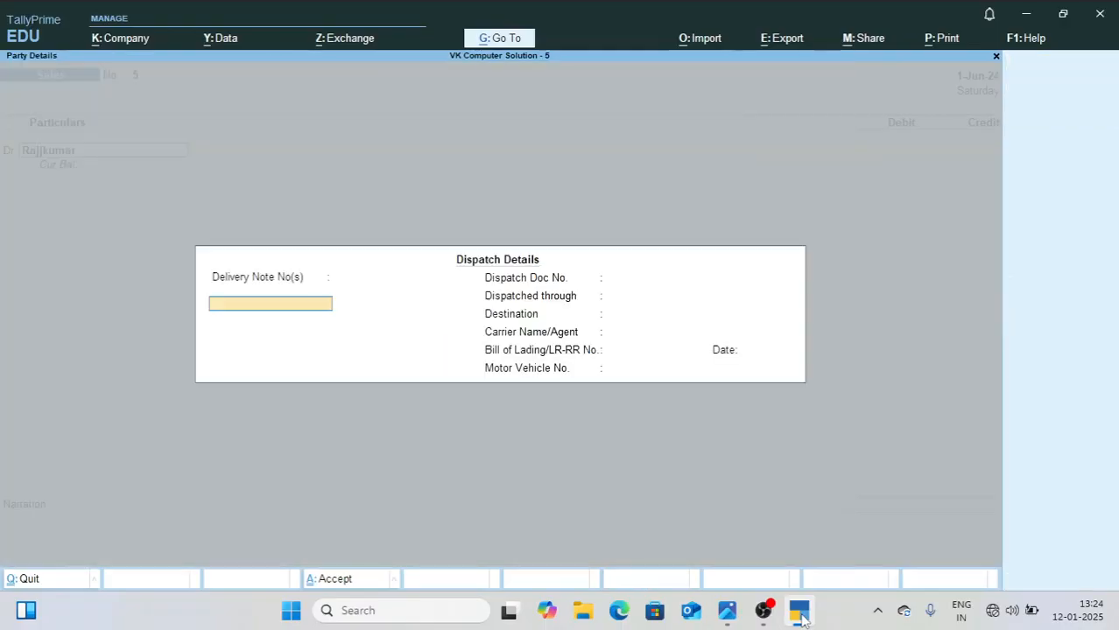
{"action": "key", "text": "ctrl+a"}
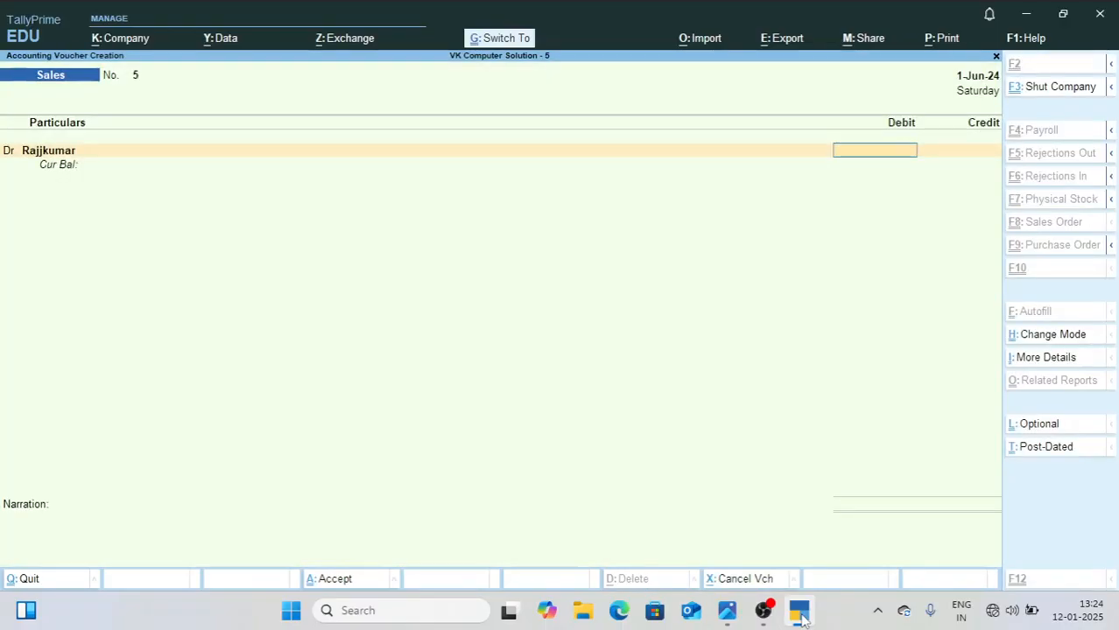
Step: Enter the 1500 debit from 1.jpg, allocate it as New Ref 5 with a 6-day credit period, and save Sales voucher 5
{"action": "left_click", "coordinate": [732, 613]}
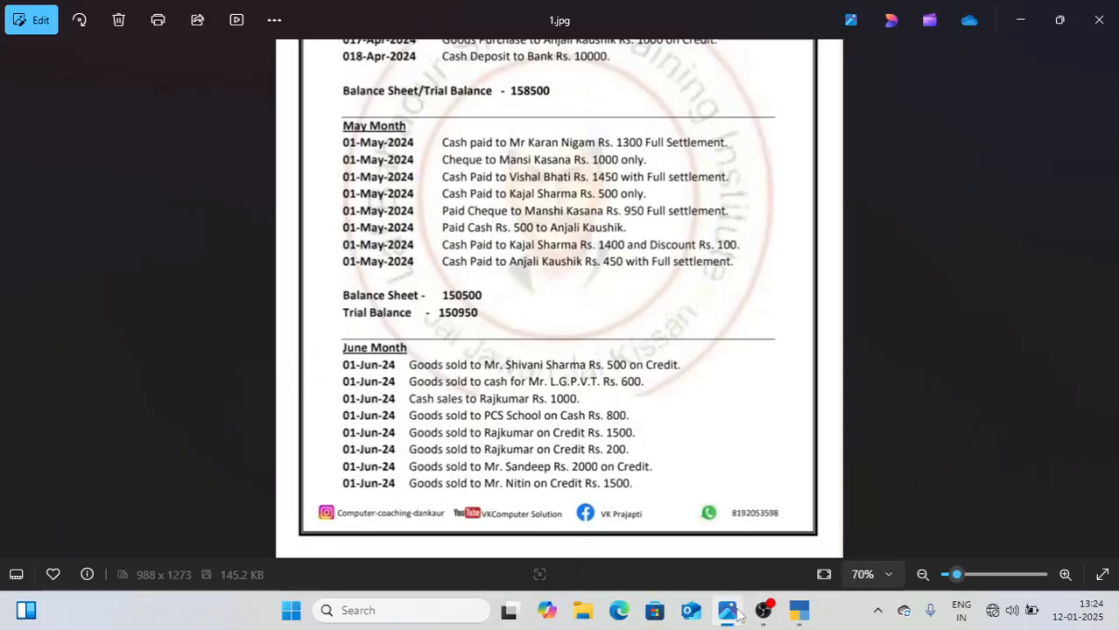
{"action": "left_click", "coordinate": [738, 615]}
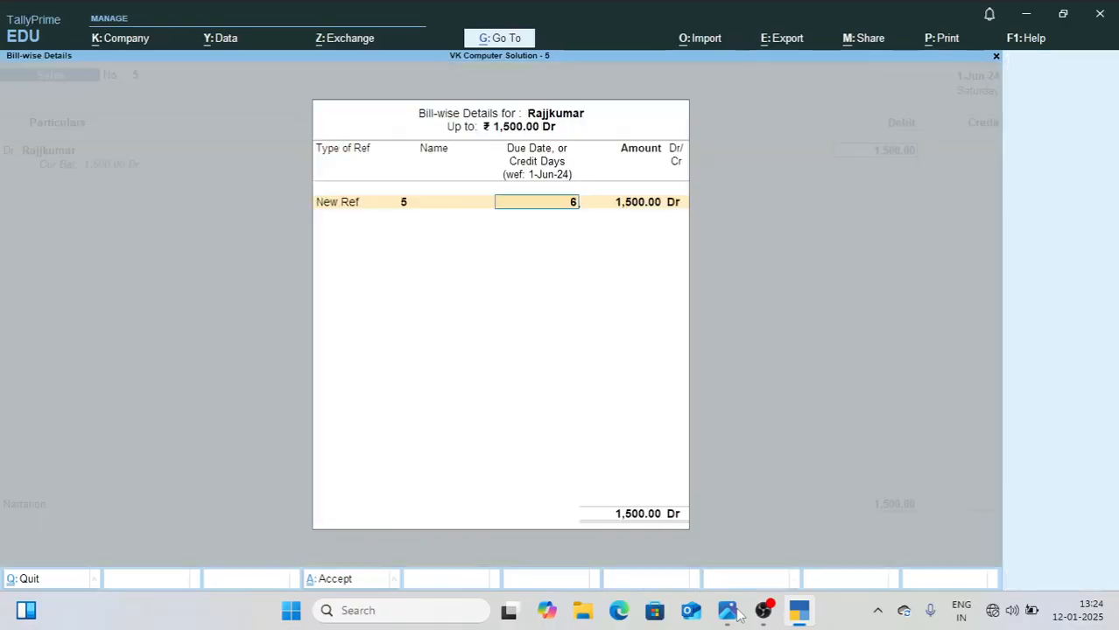
{"action": "key", "text": "Return"}
{"action": "key", "text": "Return"}
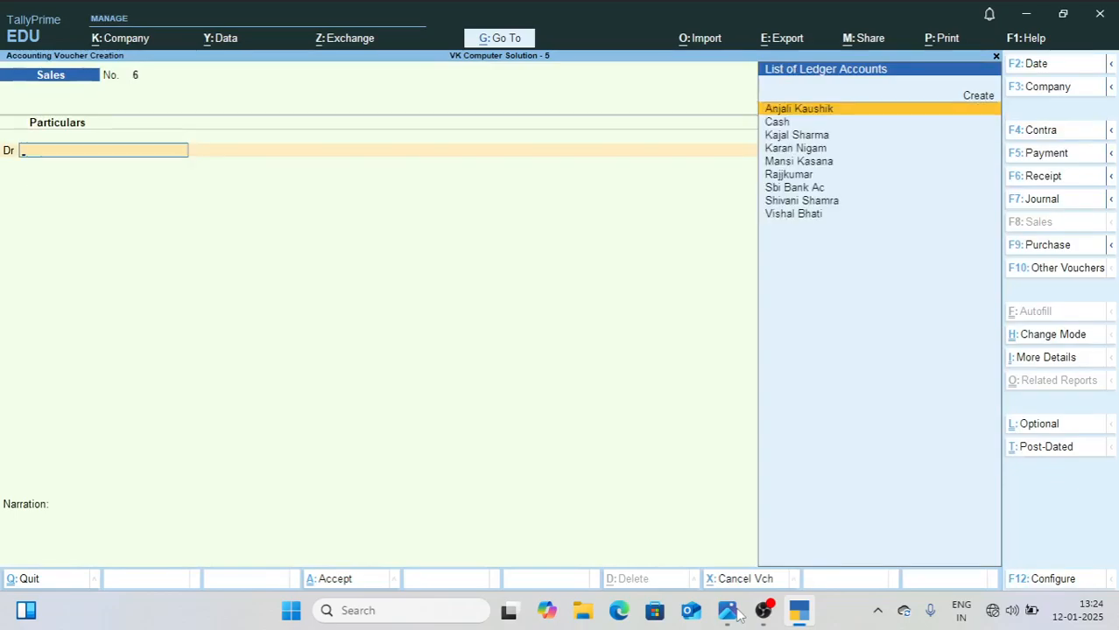
Step: Look up the sixth June entry in 1.jpg, select its existing customer ledger as voucher 6's debit account, and accept the party details
{"action": "left_click", "coordinate": [727, 610]}
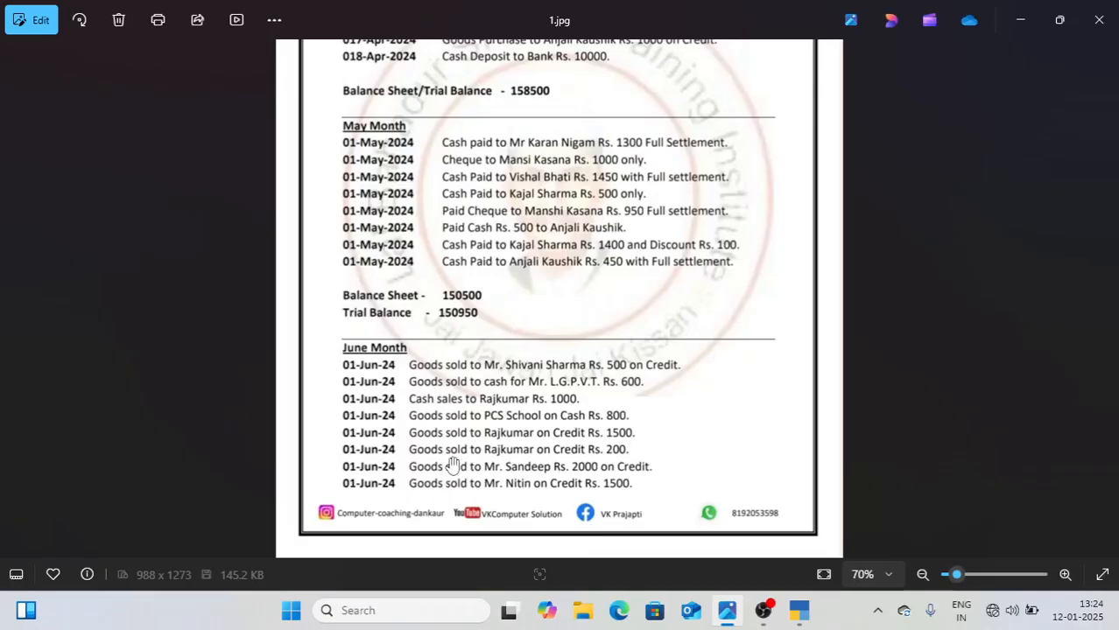
{"action": "left_click", "coordinate": [796, 613]}
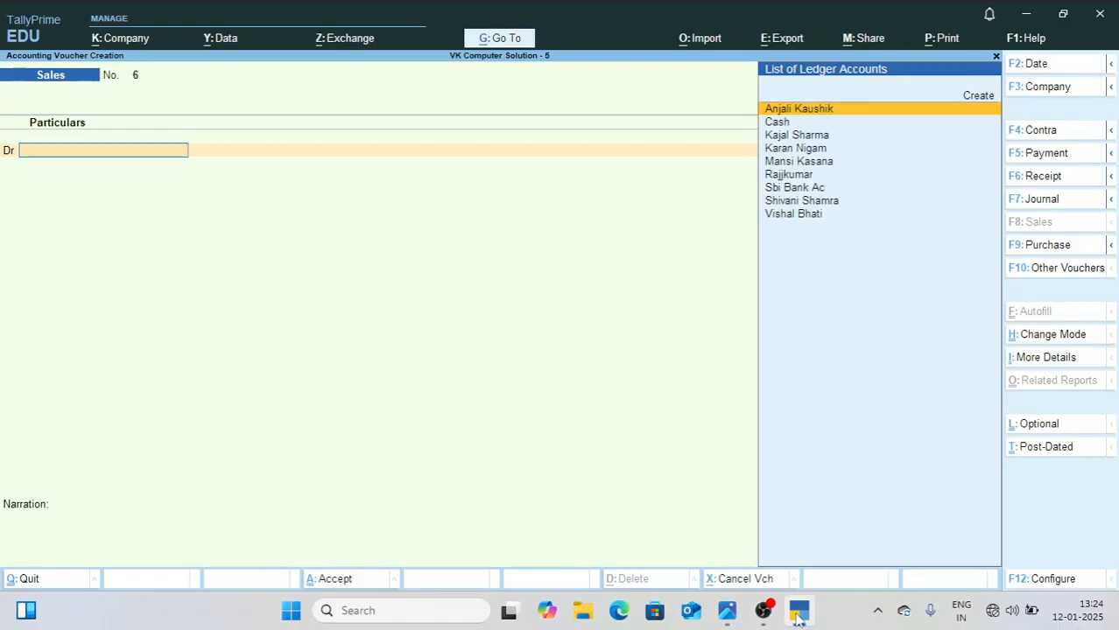
{"action": "type", "text": "r"}
{"action": "key", "text": "Return"}
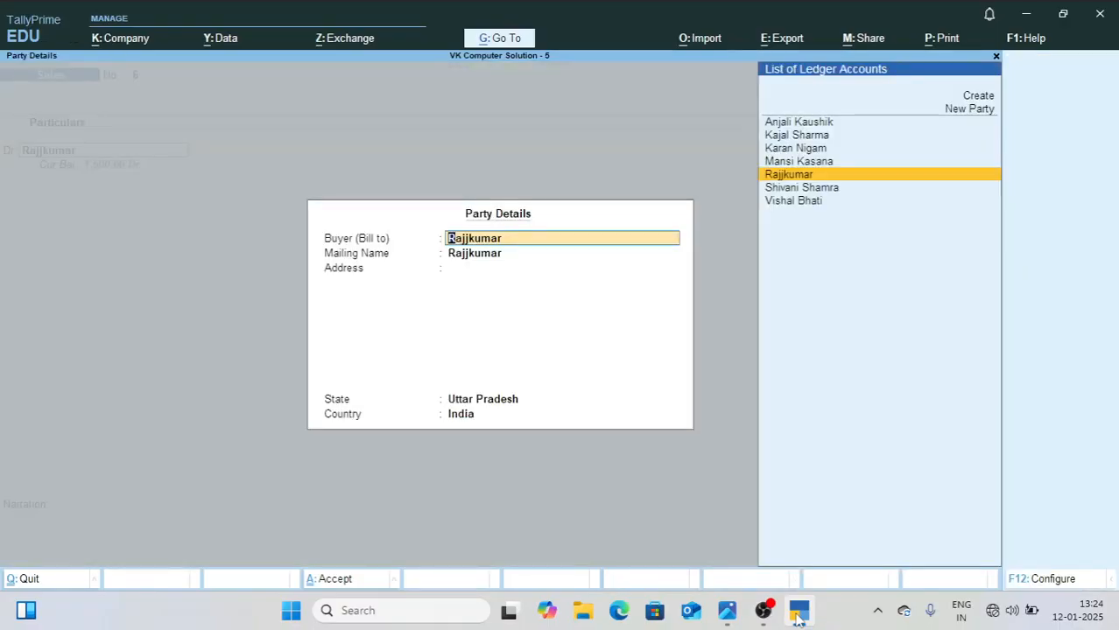
{"action": "key", "text": "ctrl+a"}
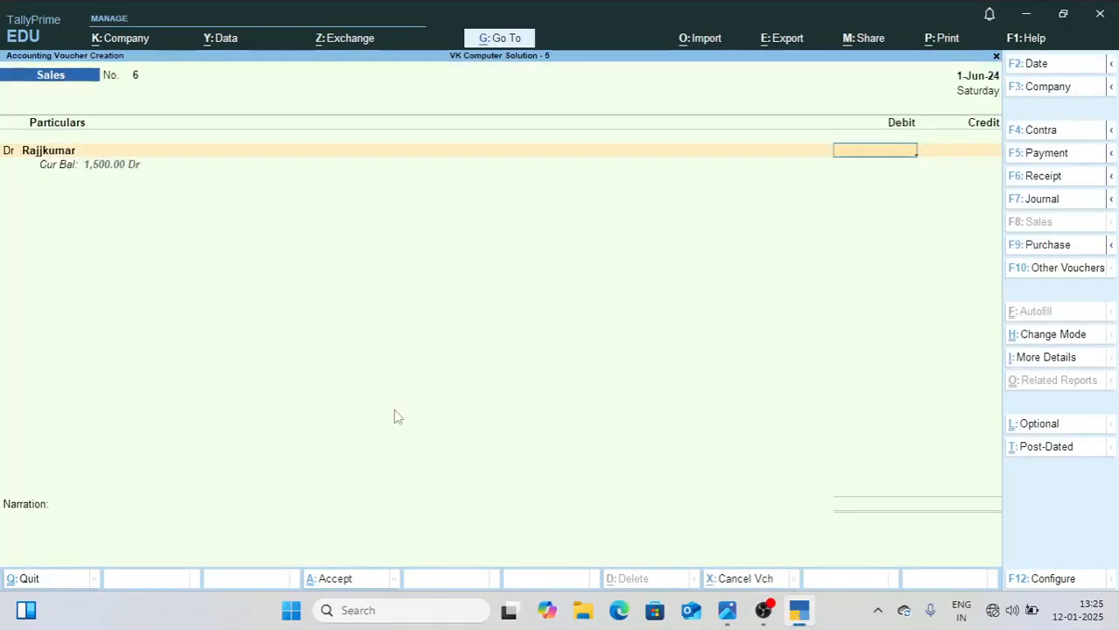
Step: Debit the customer 200 as New Ref 6 against Sales Ac, and save Sales voucher 6
{"action": "type", "text": "200"}
{"action": "key", "text": "Return"}
{"action": "key", "text": "Return"}
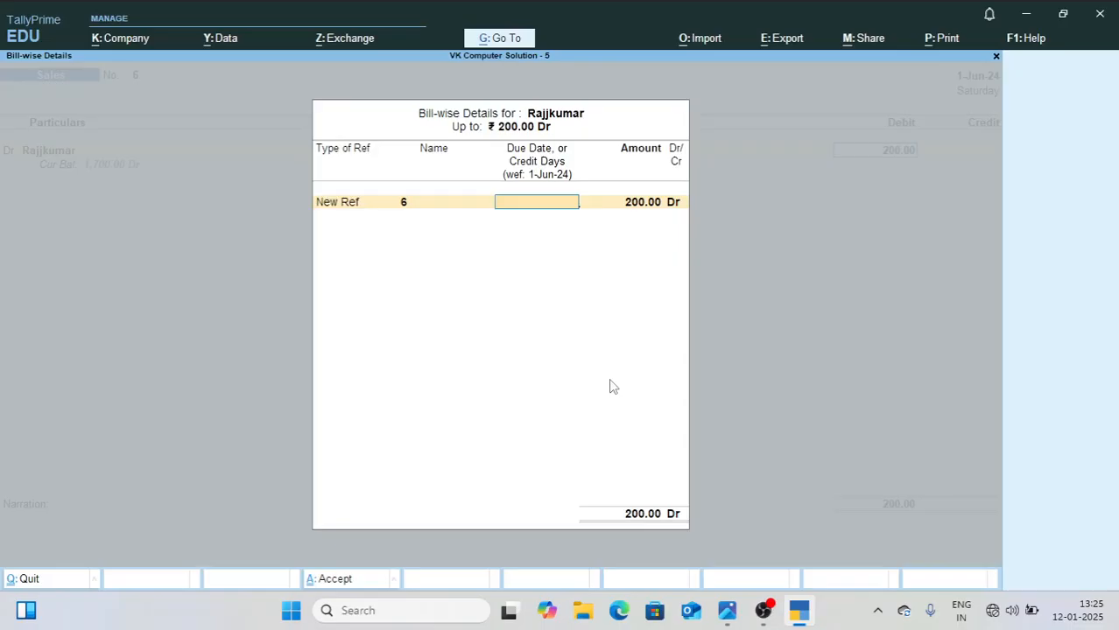
{"action": "key", "text": "Return"}
{"action": "key", "text": "Return"}
{"action": "key", "text": "Return"}
{"action": "key", "text": "Return"}
{"action": "key", "text": "Return"}
{"action": "key", "text": "Return"}
{"action": "key", "text": "Return"}
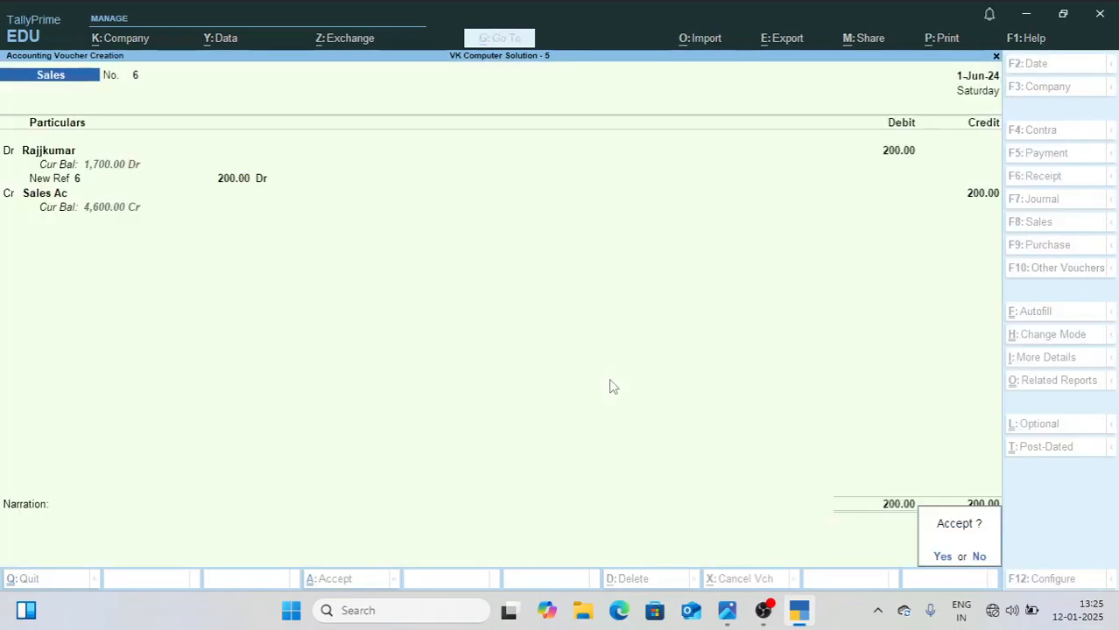
{"action": "key", "text": "Return"}
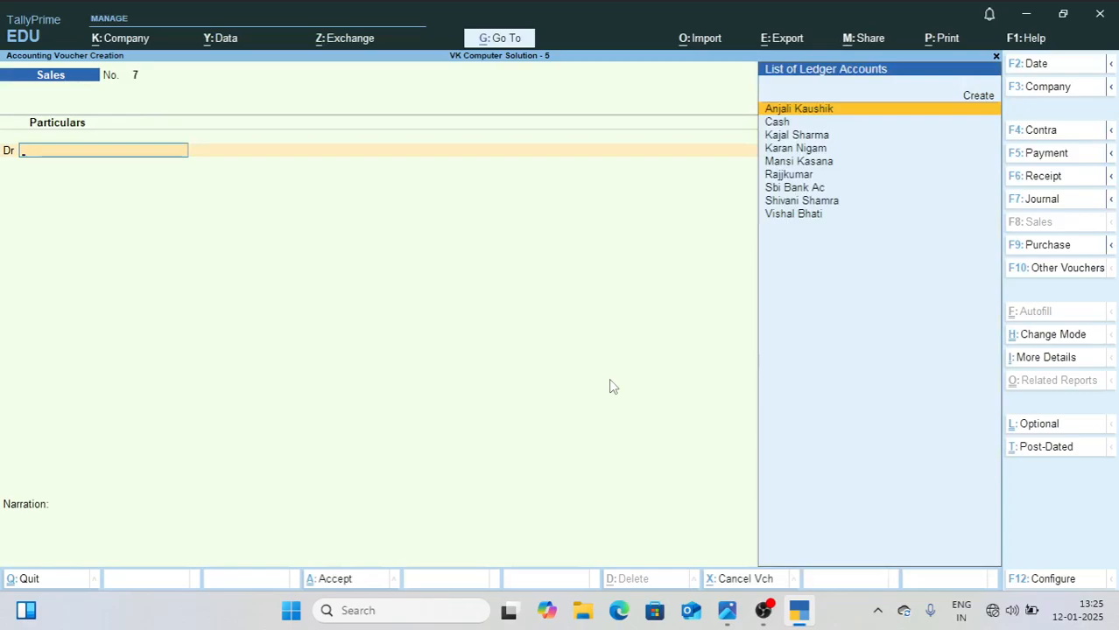
Step: Look up the seventh June entry in 1.jpg and create its customer's ledger under Sundry Debtors as voucher 7's debit account, accepting the party details
{"action": "key", "text": "alt+Tab"}
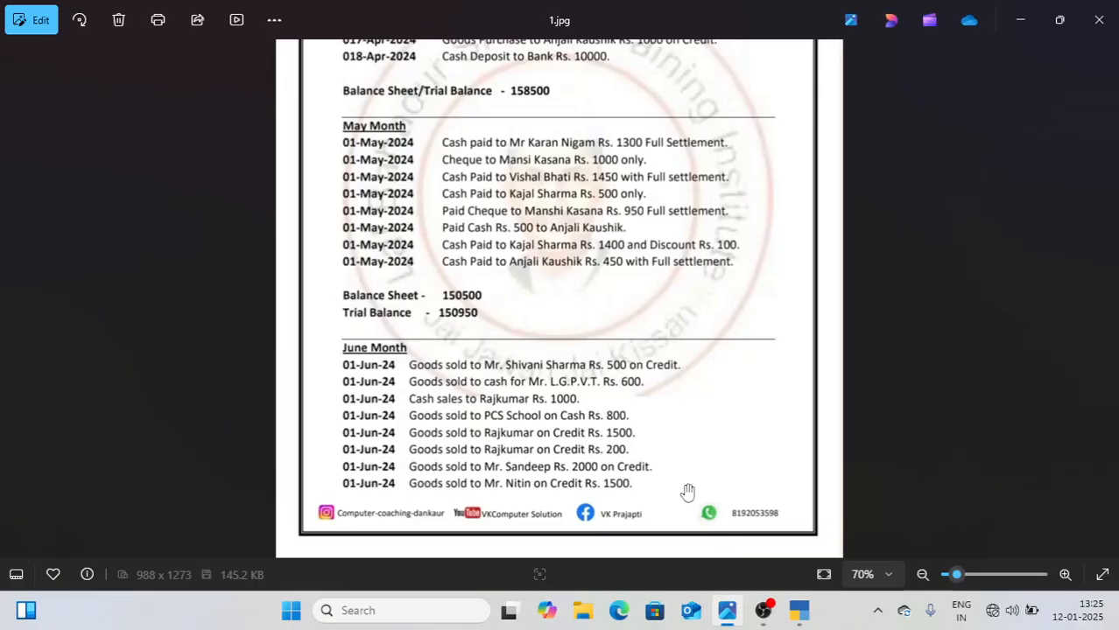
{"action": "left_click", "coordinate": [800, 612]}
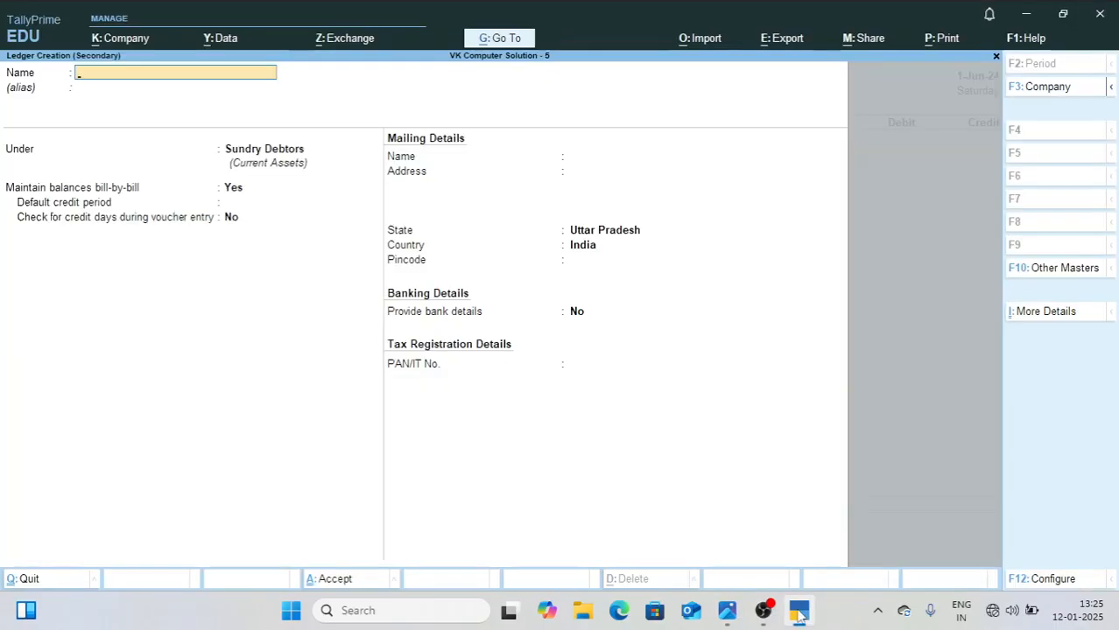
{"action": "type", "text": "Mr Sandeep"}
{"action": "key", "text": "Return"}
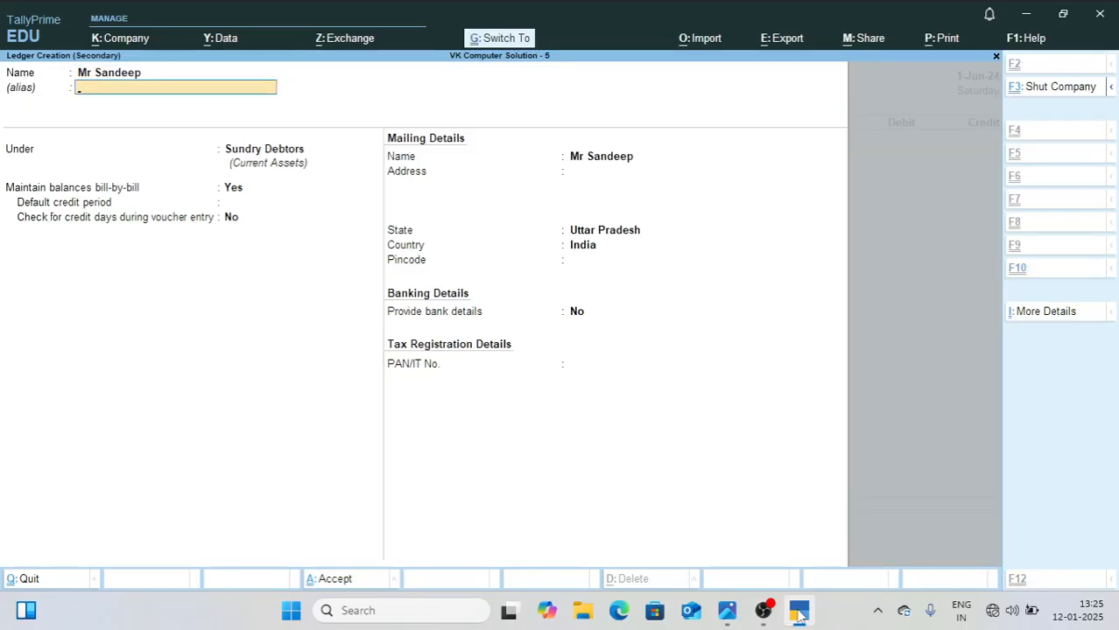
{"action": "key", "text": "ctrl+a"}
{"action": "key", "text": "ctrl+a"}
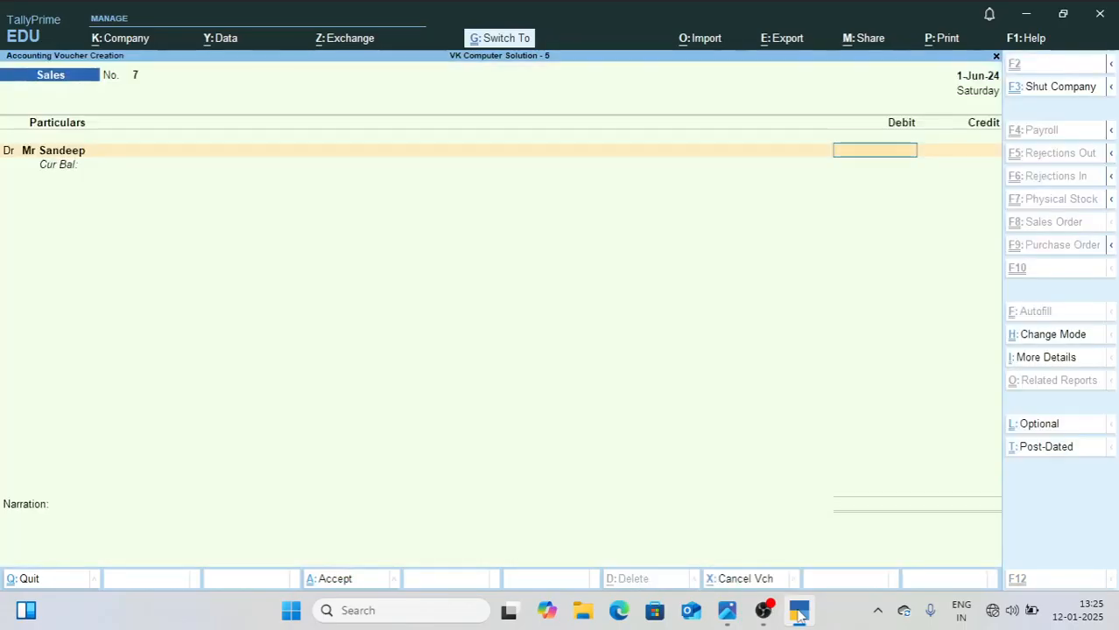
Step: Debit the new customer 2000 as New Ref 7 against Sales Ac, and save Sales voucher 7
{"action": "type", "text": "2000"}
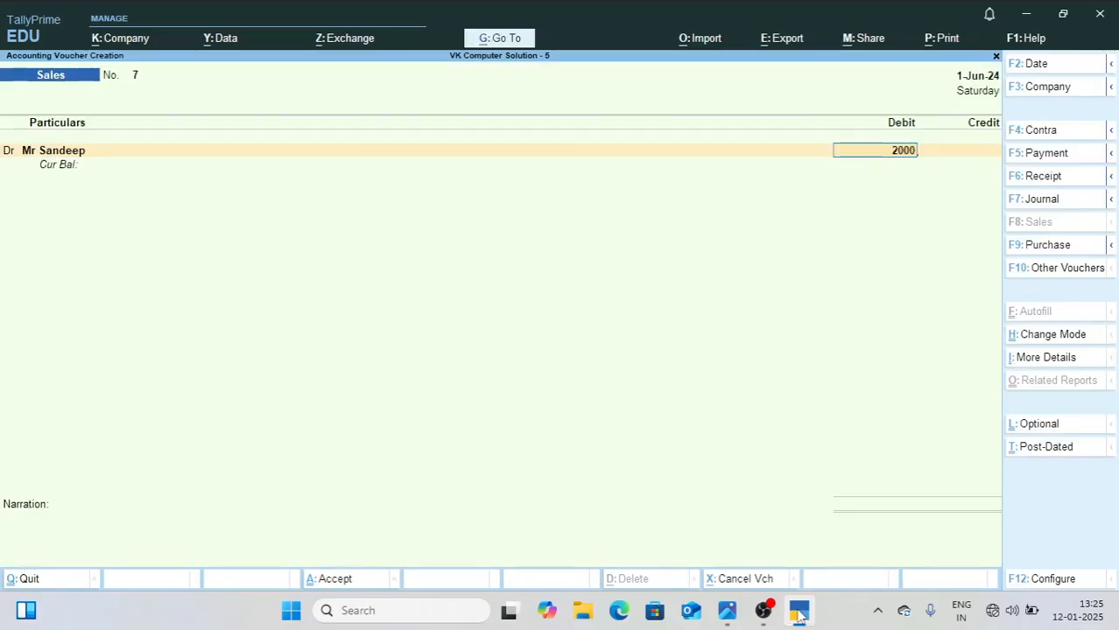
{"action": "key", "text": "Return"}
{"action": "key", "text": "Return"}
{"action": "key", "text": "Return"}
{"action": "key", "text": "Return"}
{"action": "key", "text": "Return"}
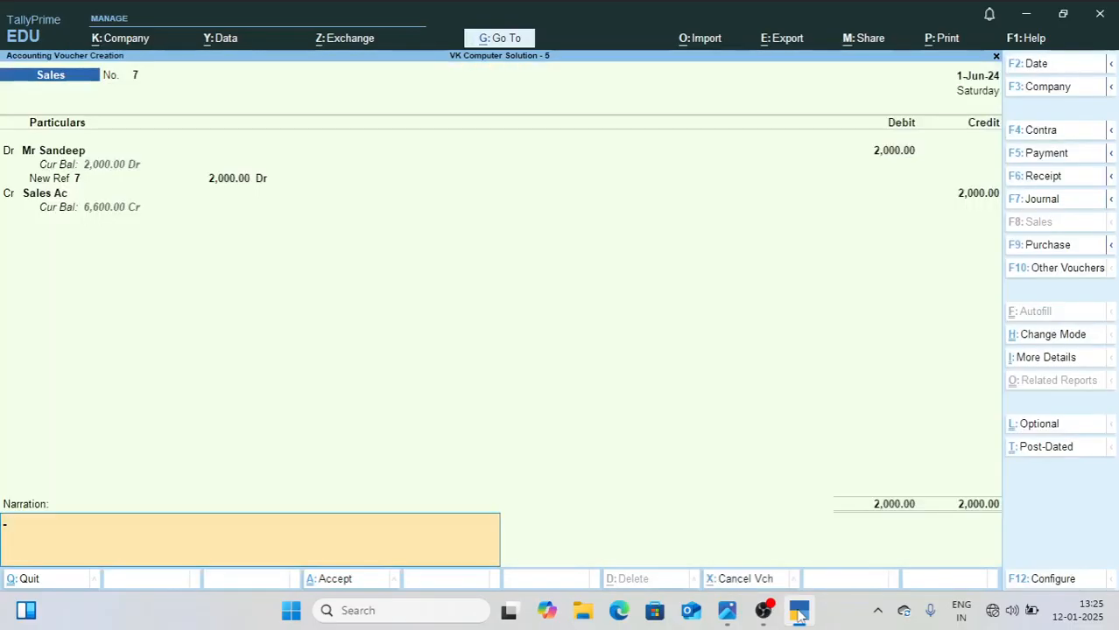
{"action": "key", "text": "Return"}
{"action": "key", "text": "Return"}
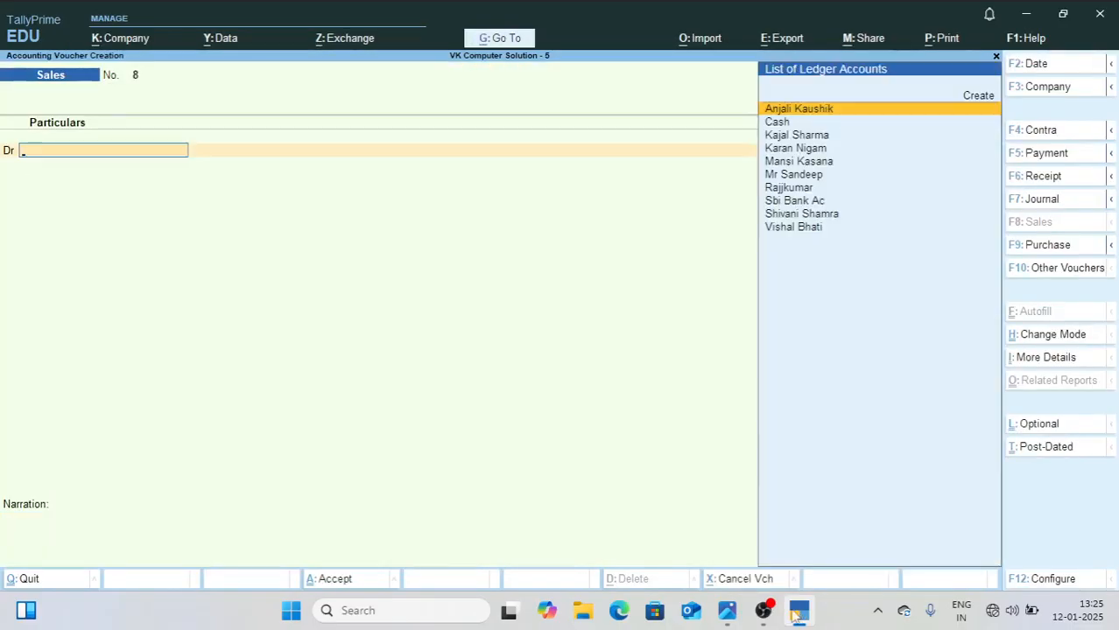
Step: Look up the eighth June entry in 1.jpg and create its customer's ledger under Sundry Debtors as voucher 8's debit account, accepting the party details
{"action": "left_click", "coordinate": [732, 613]}
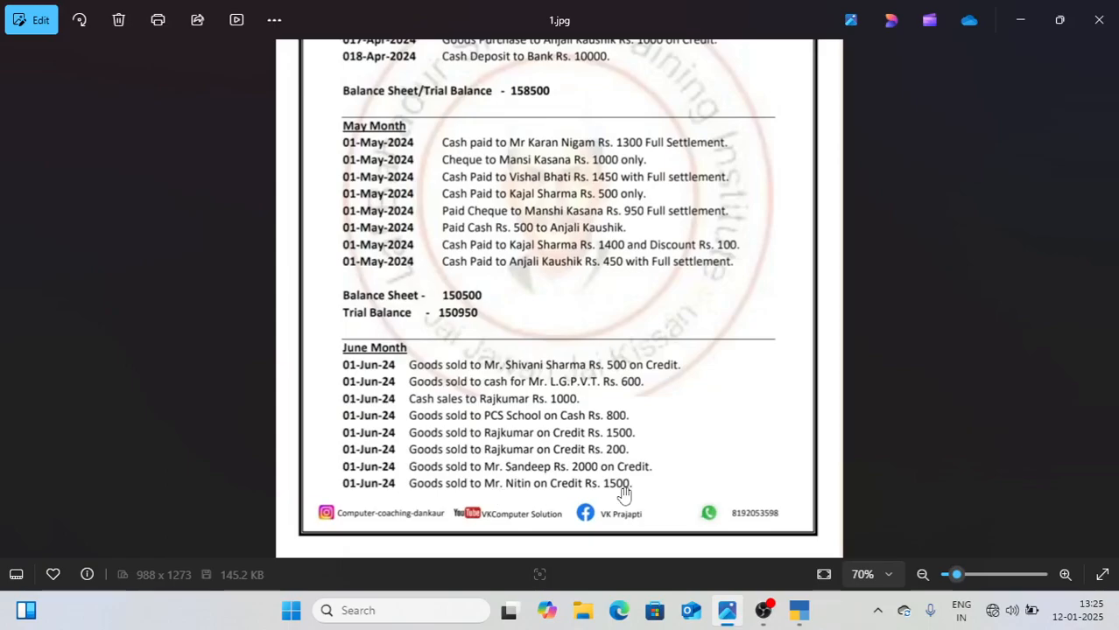
{"action": "left_click", "coordinate": [798, 612]}
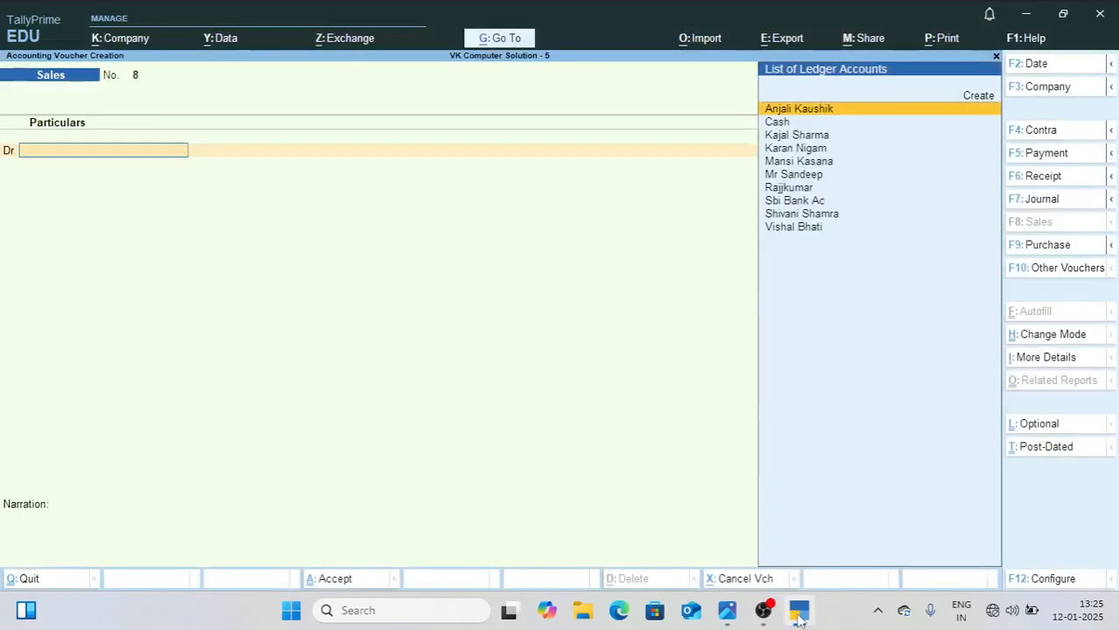
{"action": "key", "text": "alt+c"}
{"action": "type", "text": "Mr Nitin"}
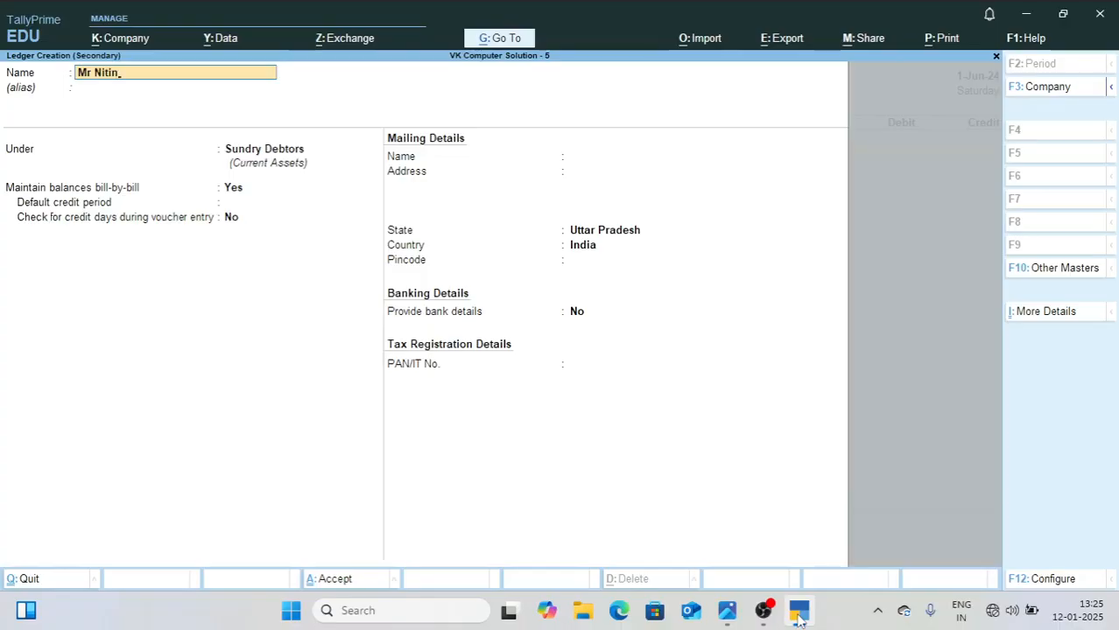
{"action": "key", "text": "Return"}
{"action": "key", "text": "Return"}
{"action": "key", "text": "ctrl+a"}
{"action": "key", "text": "ctrl+a"}
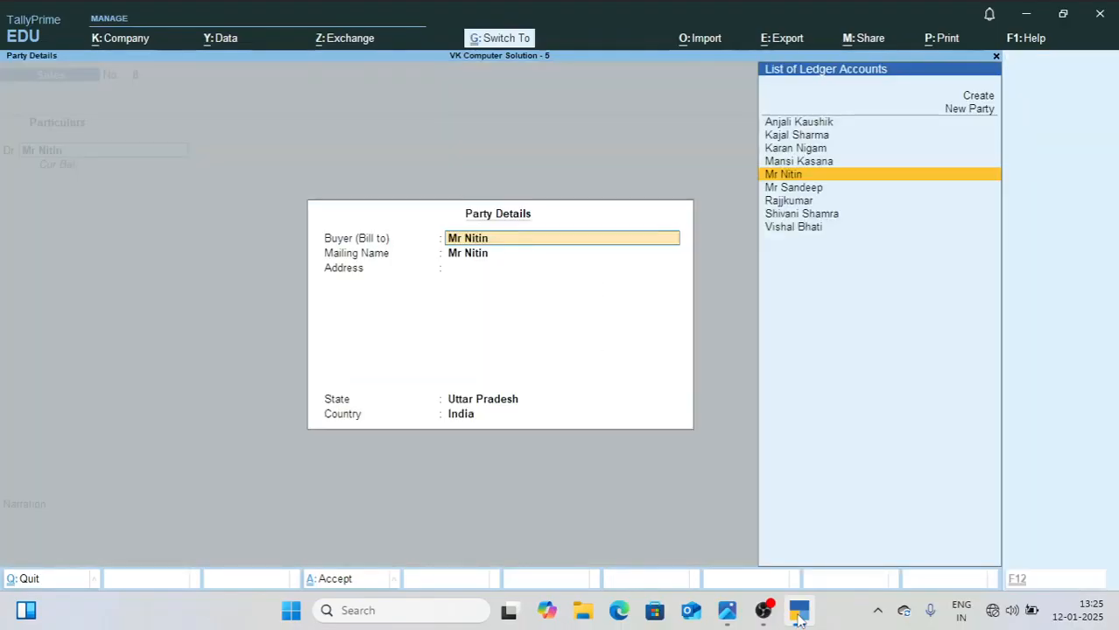
{"action": "key", "text": "ctrl+a"}
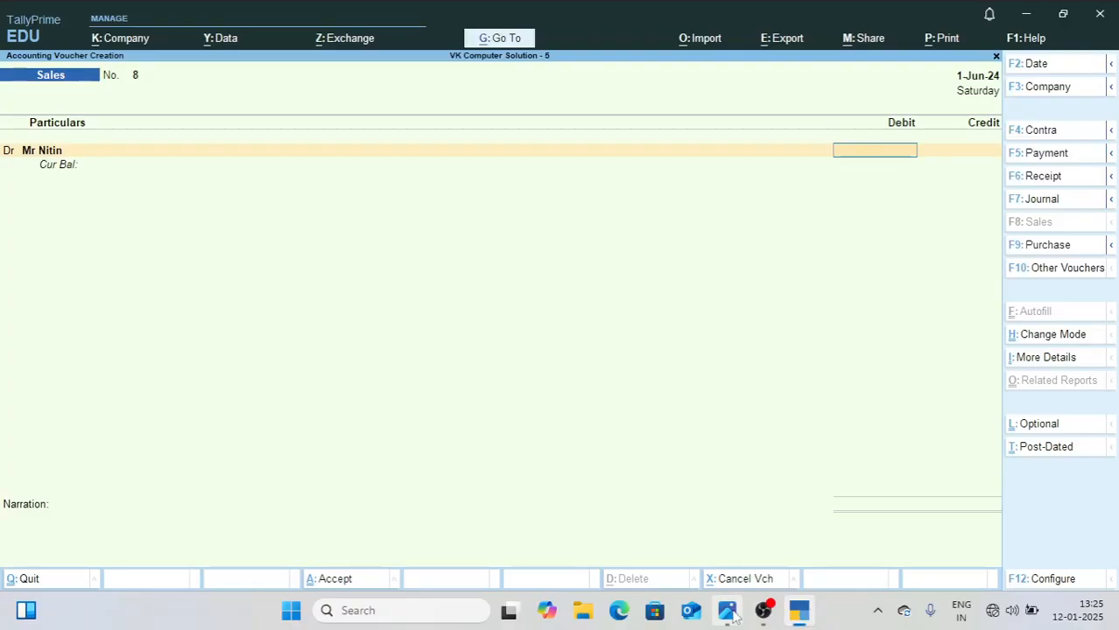
Step: Recheck the last June amount in 1.jpg, debit the customer 1500 as New Ref 8 against Sales Ac, and save Sales voucher 8
{"action": "left_click", "coordinate": [728, 611]}
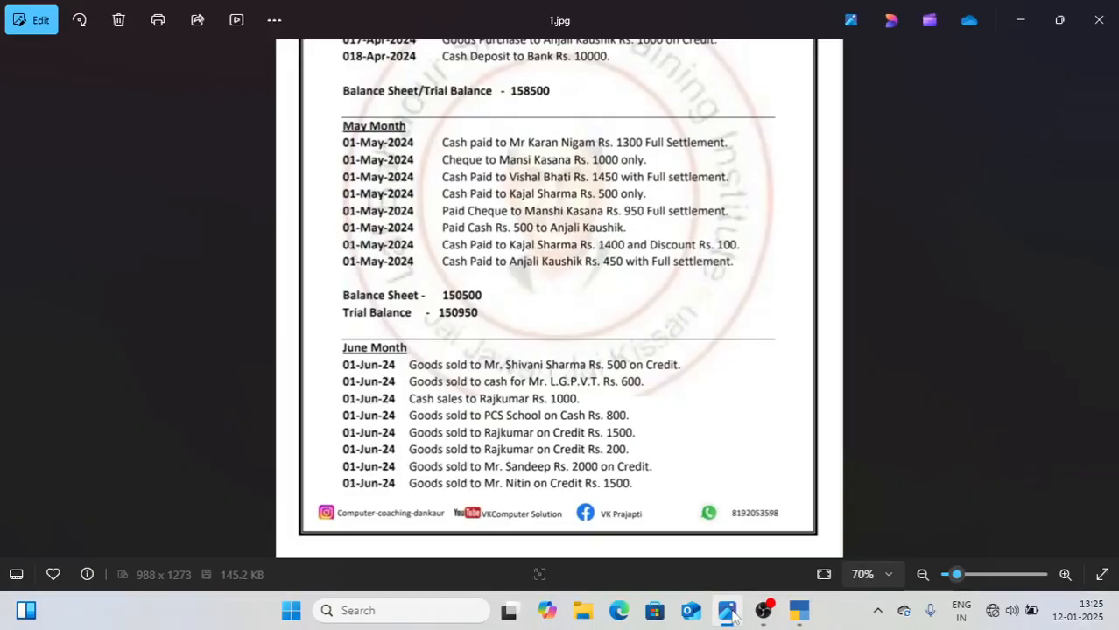
{"action": "left_click", "coordinate": [799, 611]}
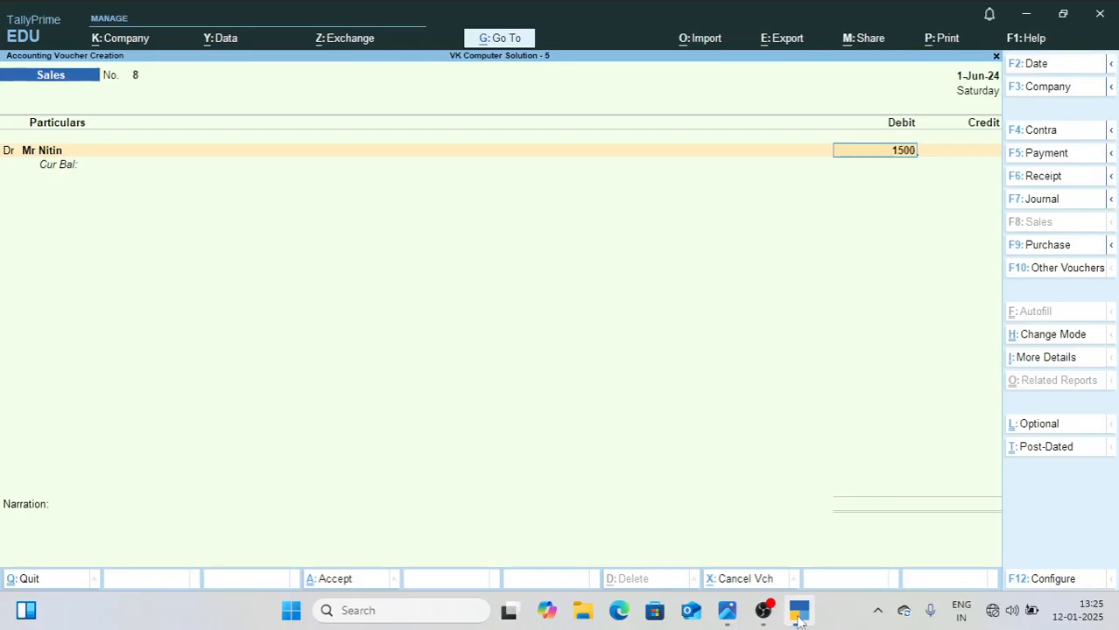
{"action": "key", "text": "Return"}
{"action": "key", "text": "Return"}
{"action": "key", "text": "Return"}
{"action": "key", "text": "Return"}
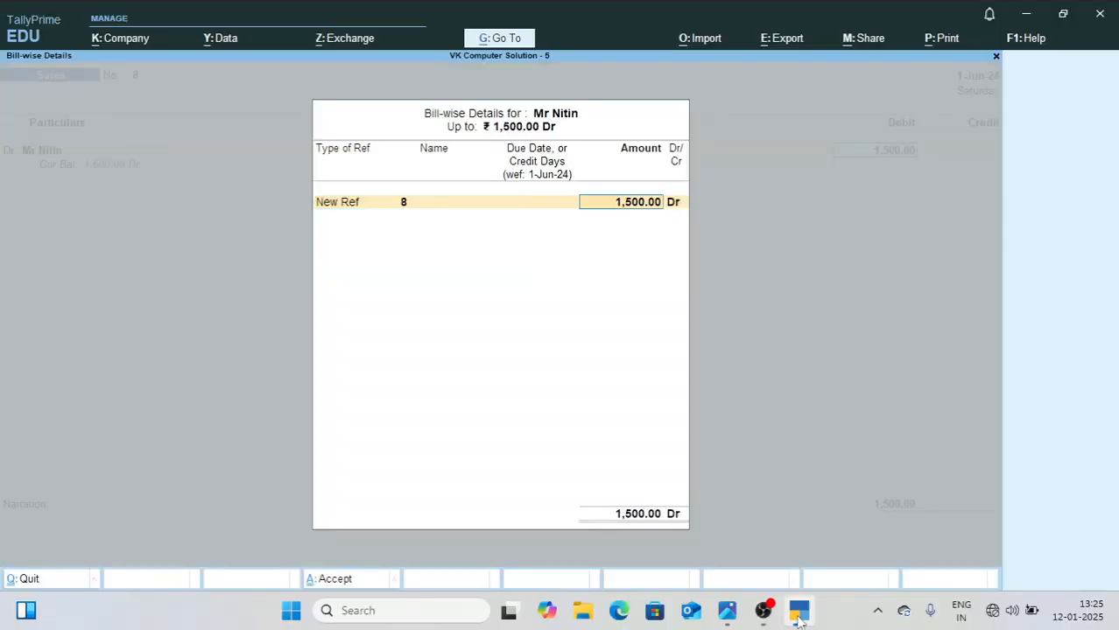
{"action": "key", "text": "Return"}
{"action": "key", "text": "Return"}
{"action": "key", "text": "Return"}
{"action": "key", "text": "Return"}
{"action": "key", "text": "Return"}
{"action": "key", "text": "Return"}
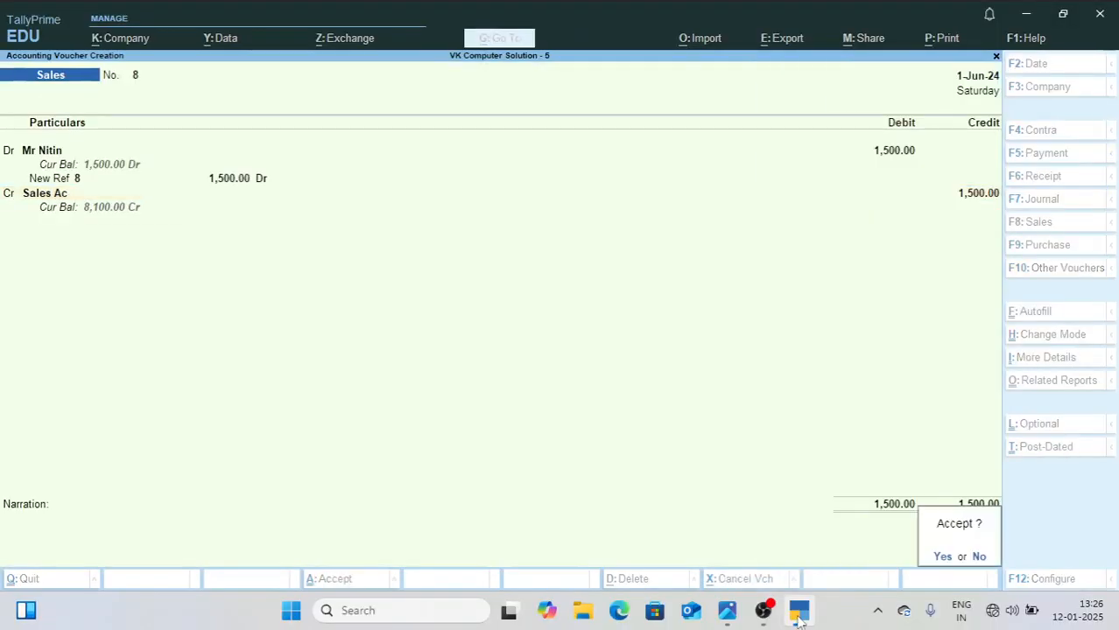
{"action": "key", "text": "Return"}
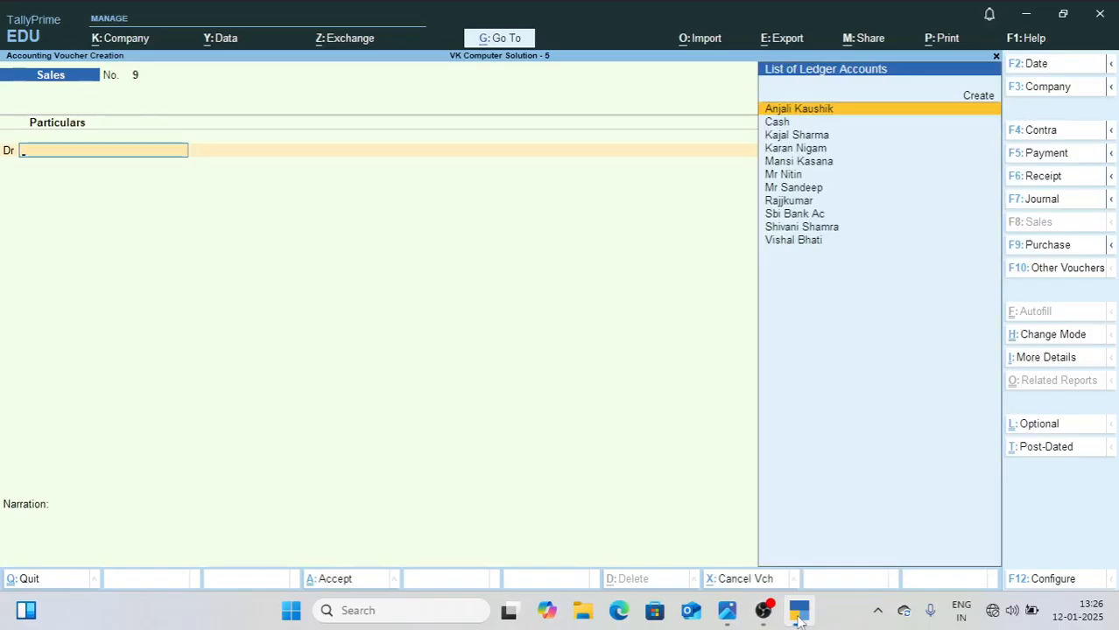
Step: Close 1.jpg and open 2.jpg from New folder on the desktop to read the remaining June entry
{"action": "mouse_move", "coordinate": [732, 616]}
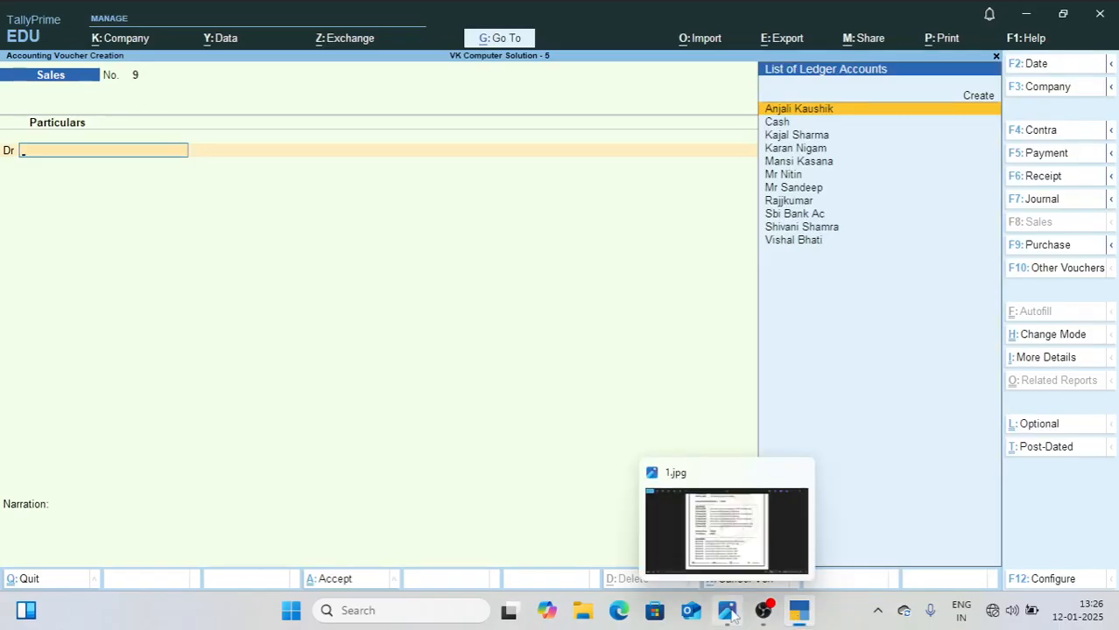
{"action": "left_click", "coordinate": [726, 530]}
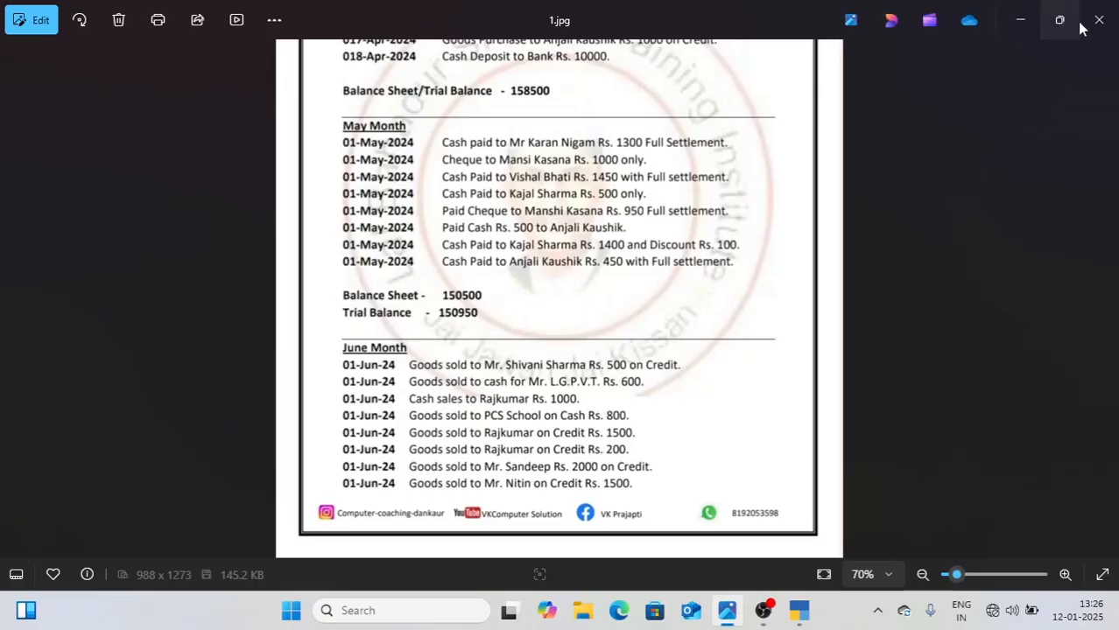
{"action": "left_click", "coordinate": [1098, 26]}
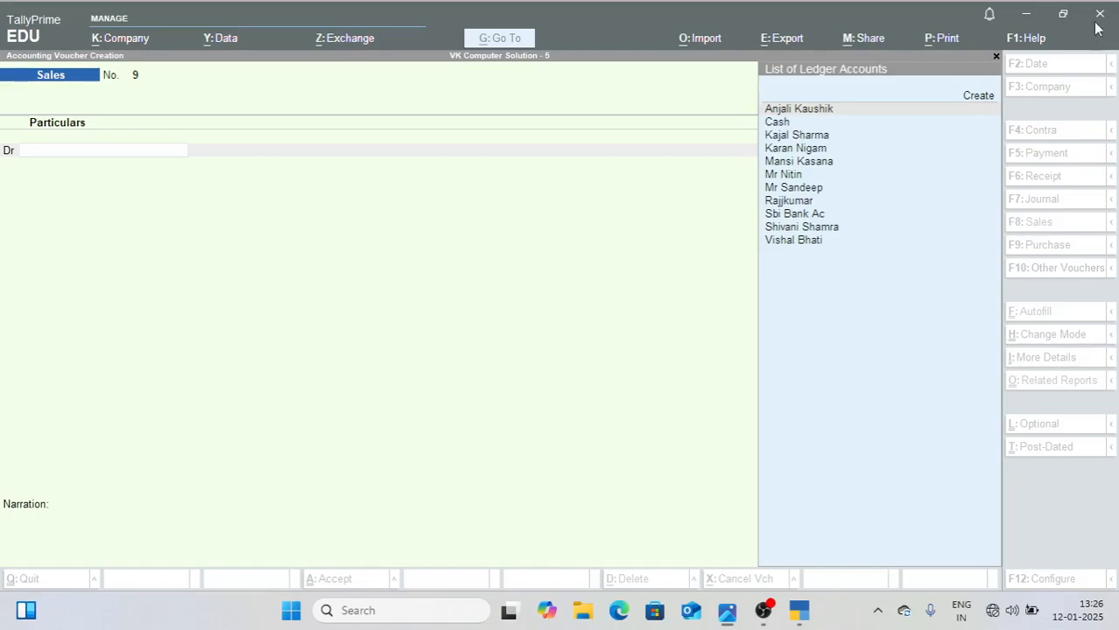
{"action": "left_click", "coordinate": [1024, 19]}
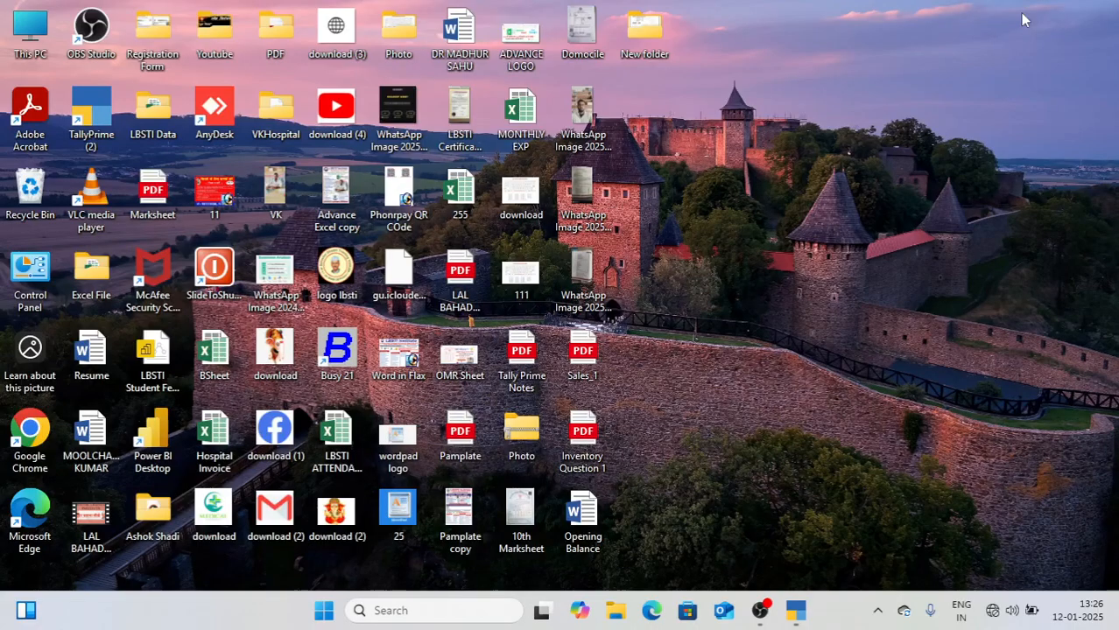
{"action": "double_click", "coordinate": [644, 30]}
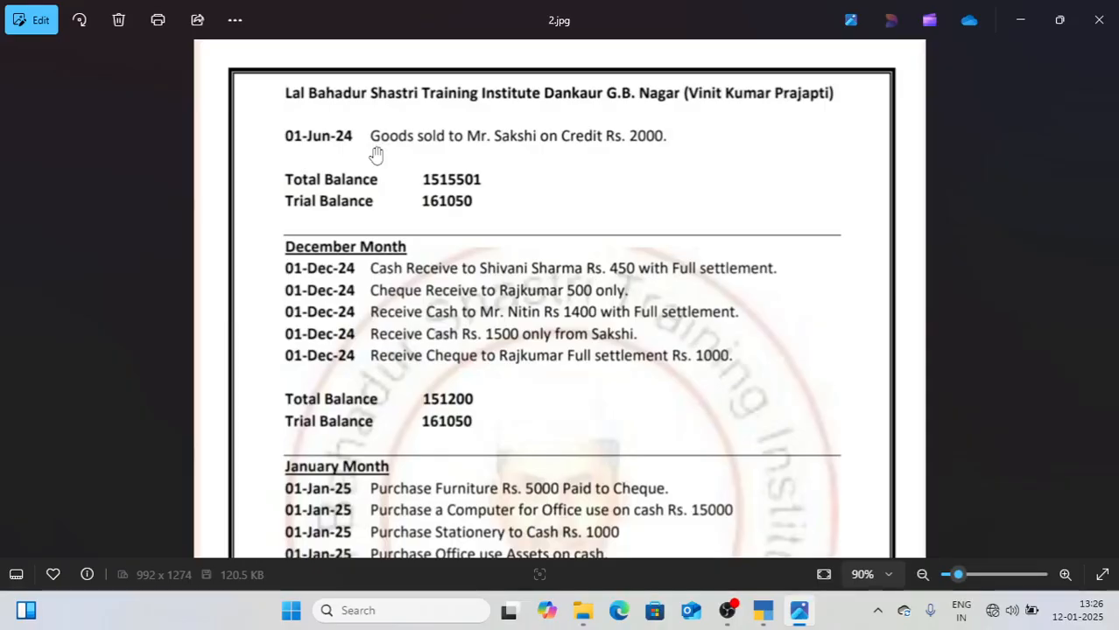
Step: Back in TallyPrime, change voucher 9 to Accounting Invoice mode and create the June credit customer's ledger under Sundry Debtors as its party, with Sales Ac
{"action": "left_click", "coordinate": [763, 611]}
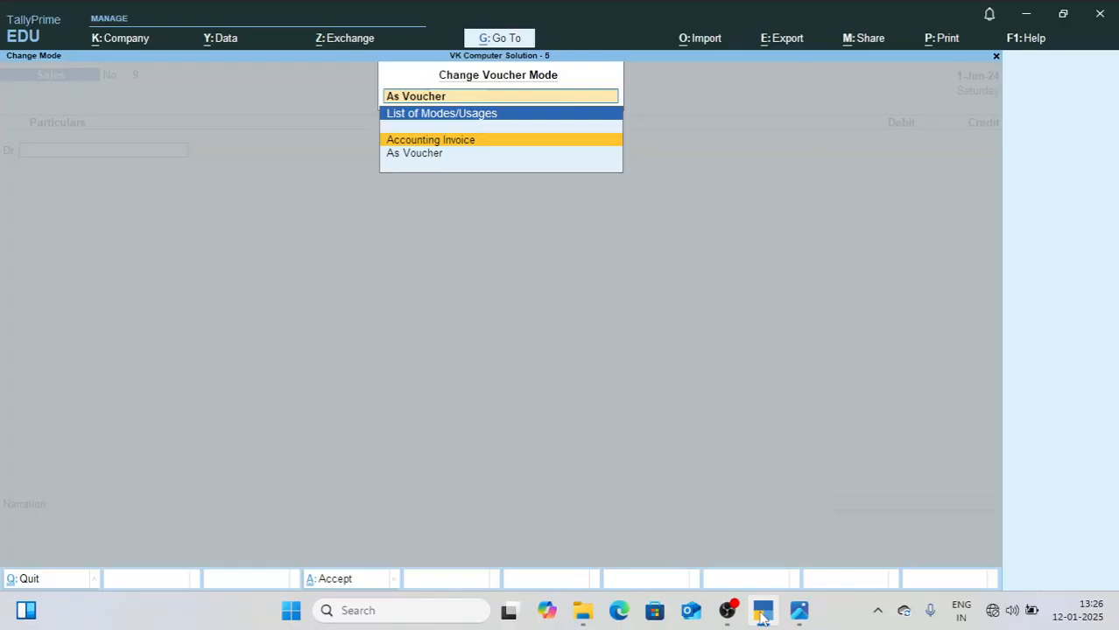
{"action": "type", "text": "a"}
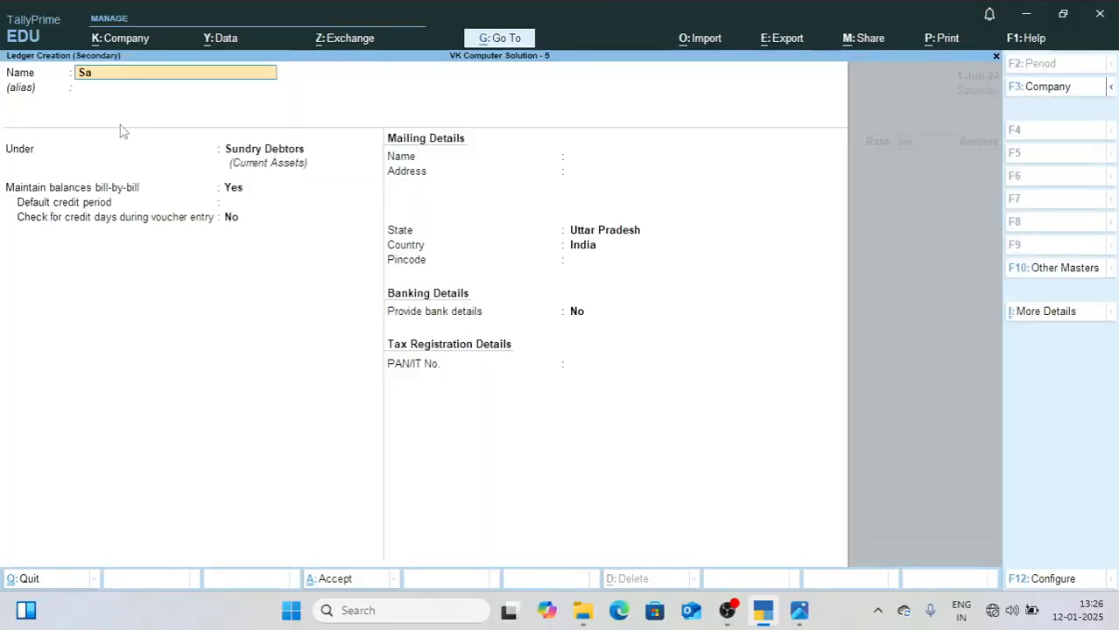
{"action": "type", "text": "kshi"}
{"action": "key", "text": "Return"}
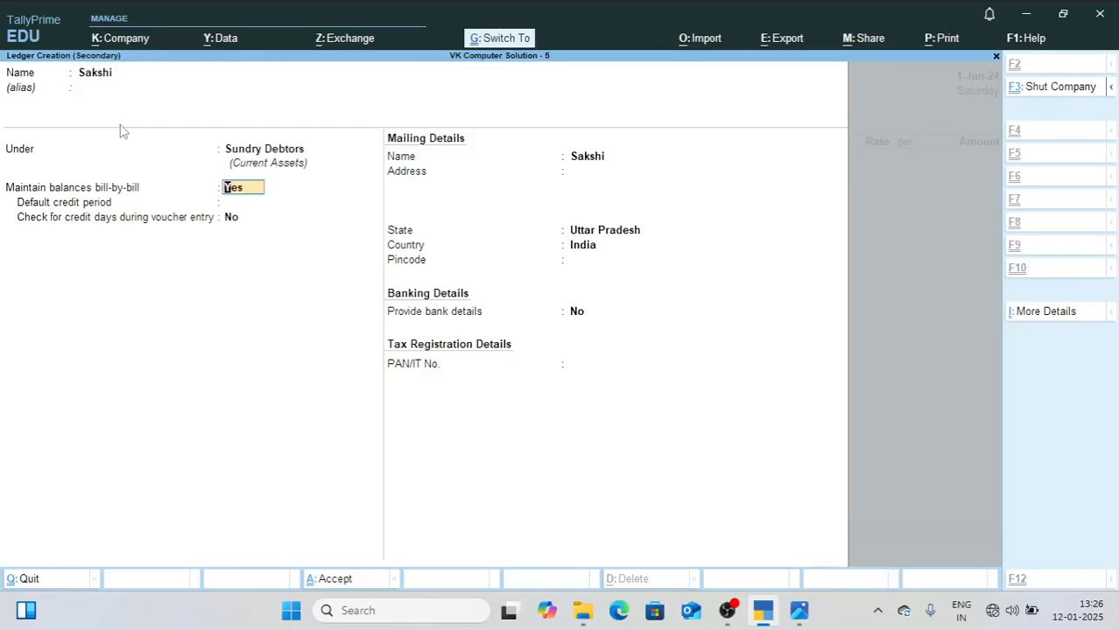
{"action": "key", "text": "ctrl+a"}
{"action": "key", "text": "Return"}
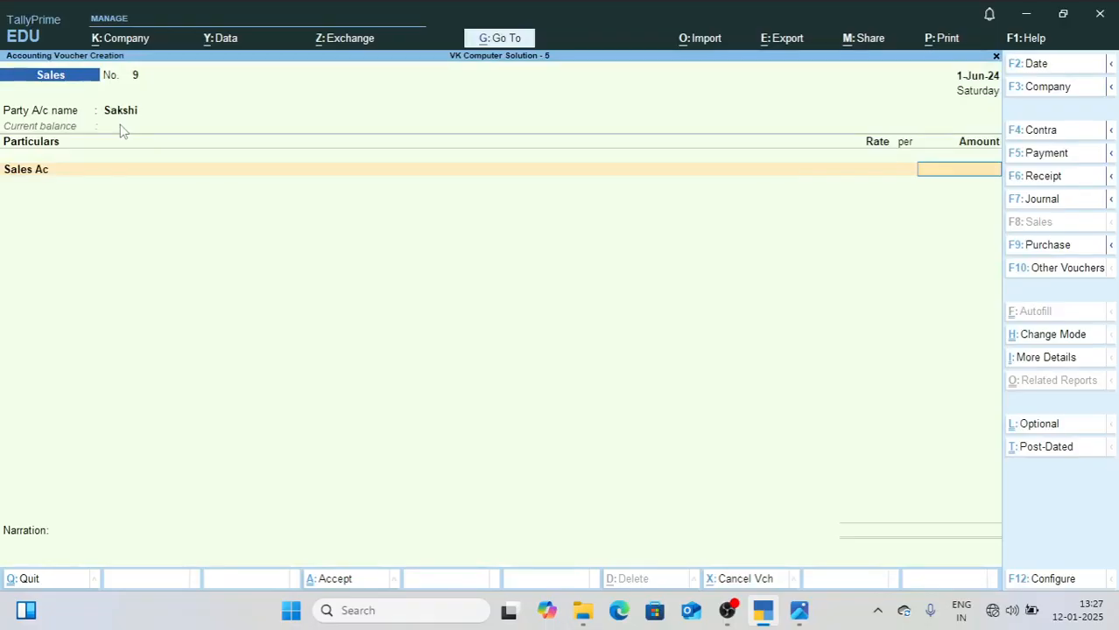
Step: Enter 2000 for Sales Ac, allocate it as New Ref, and save Sales voucher 9
{"action": "type", "text": "2000"}
{"action": "key", "text": "Return"}
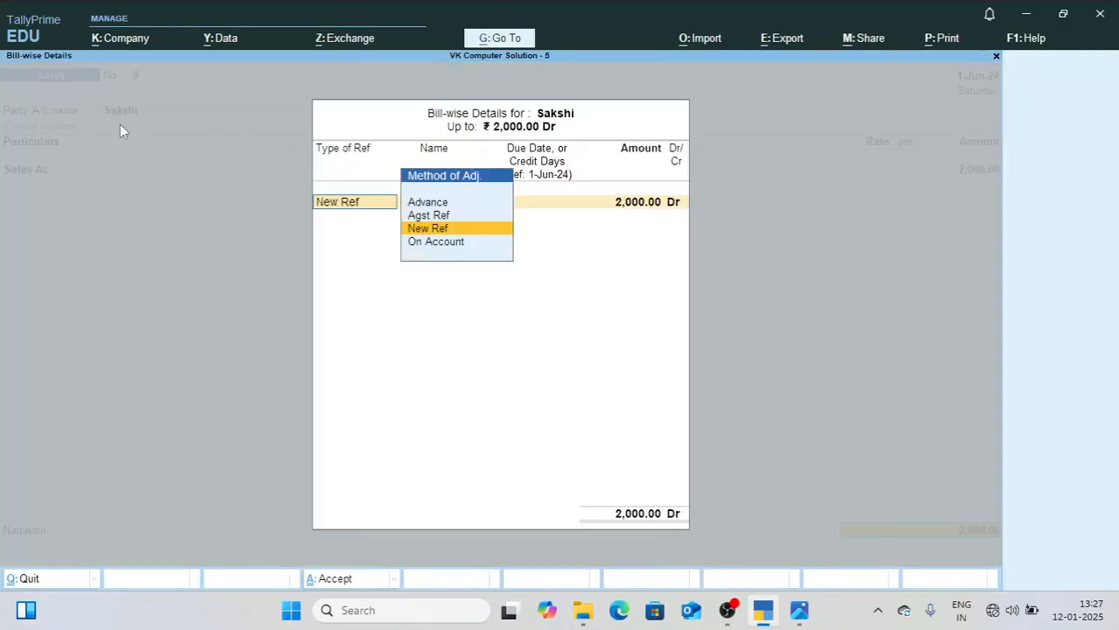
{"action": "key", "text": "ctrl+a"}
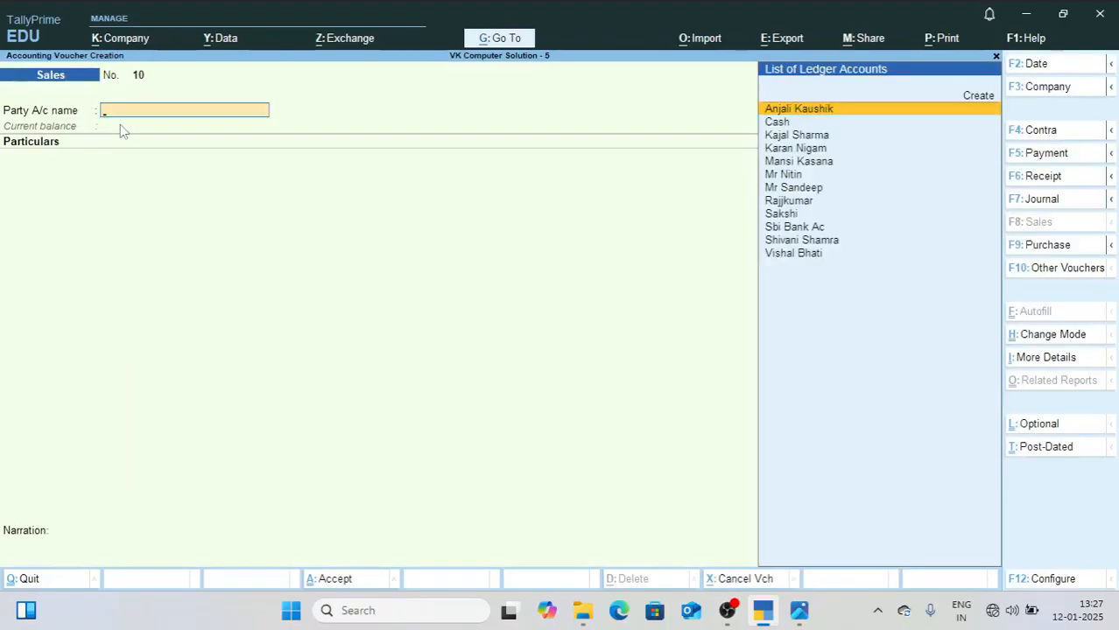
Step: Leave voucher entry and check the June Balance Sheet total against the Total Balance listed in 2.jpg
{"action": "key", "text": "Escape"}
{"action": "key", "text": "Down"}
{"action": "key", "text": "Down"}
{"action": "key", "text": "Down"}
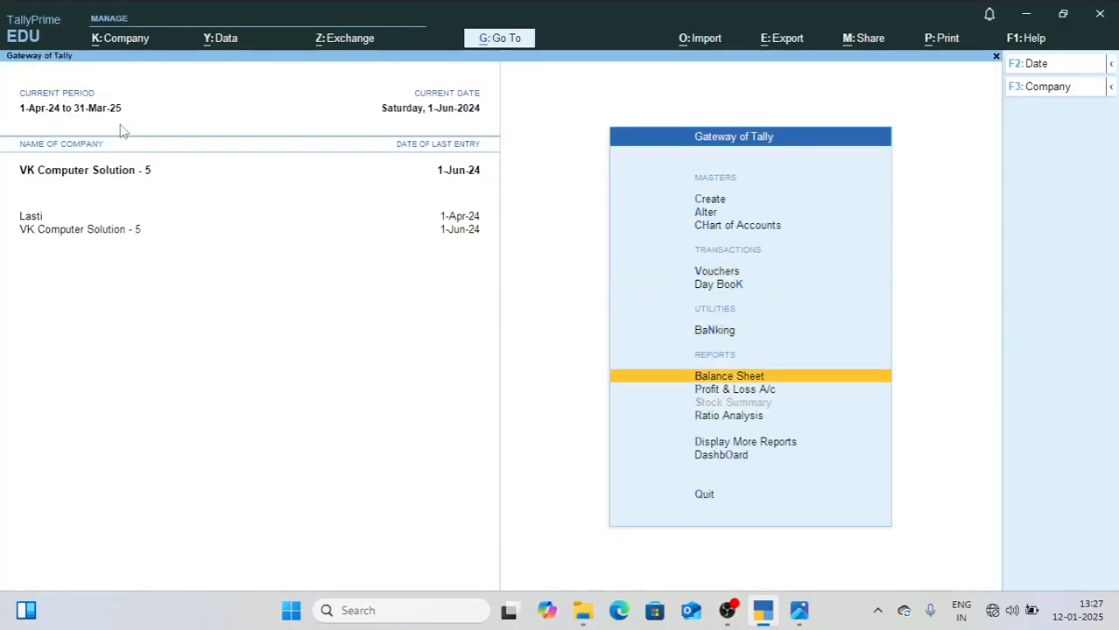
{"action": "key", "text": "Return"}
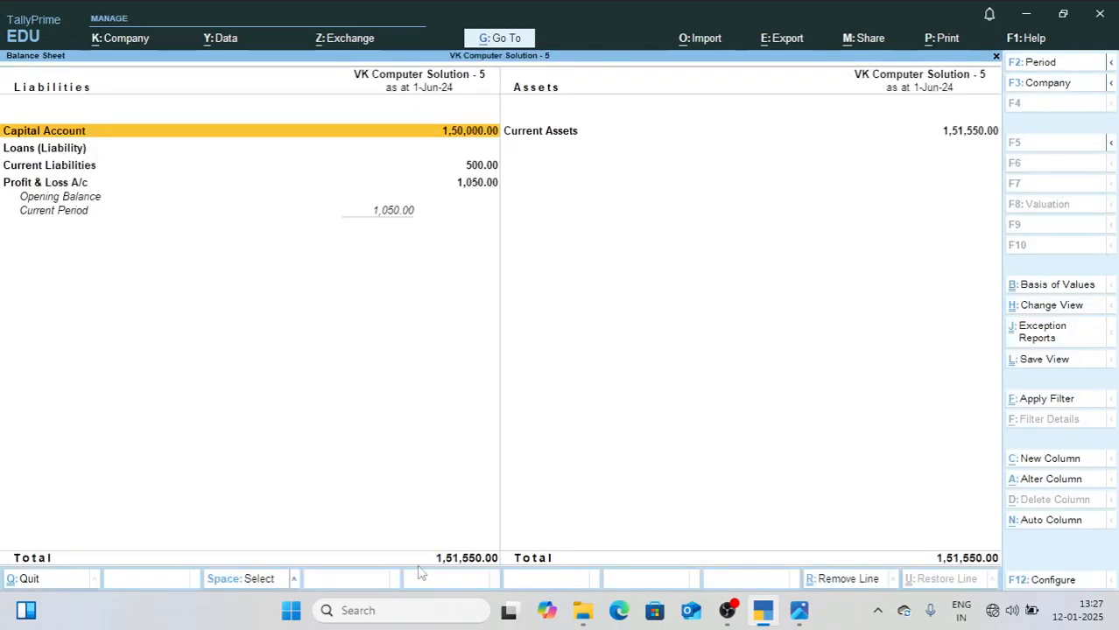
{"action": "left_click", "coordinate": [798, 611]}
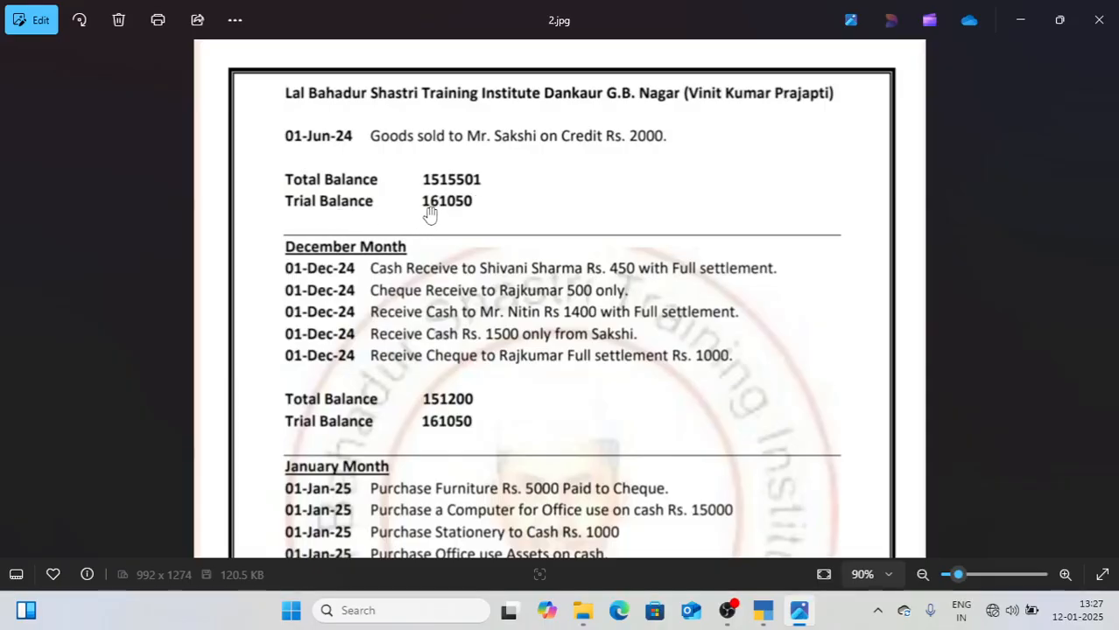
Step: Back in TallyPrime, open the Trial Balance and show it in the detailed view with each group's accounts
{"action": "left_click", "coordinate": [761, 613]}
{"action": "key", "text": "Escape"}
{"action": "key", "text": "Down"}
{"action": "key", "text": "Down"}
{"action": "key", "text": "Down"}
{"action": "key", "text": "Return"}
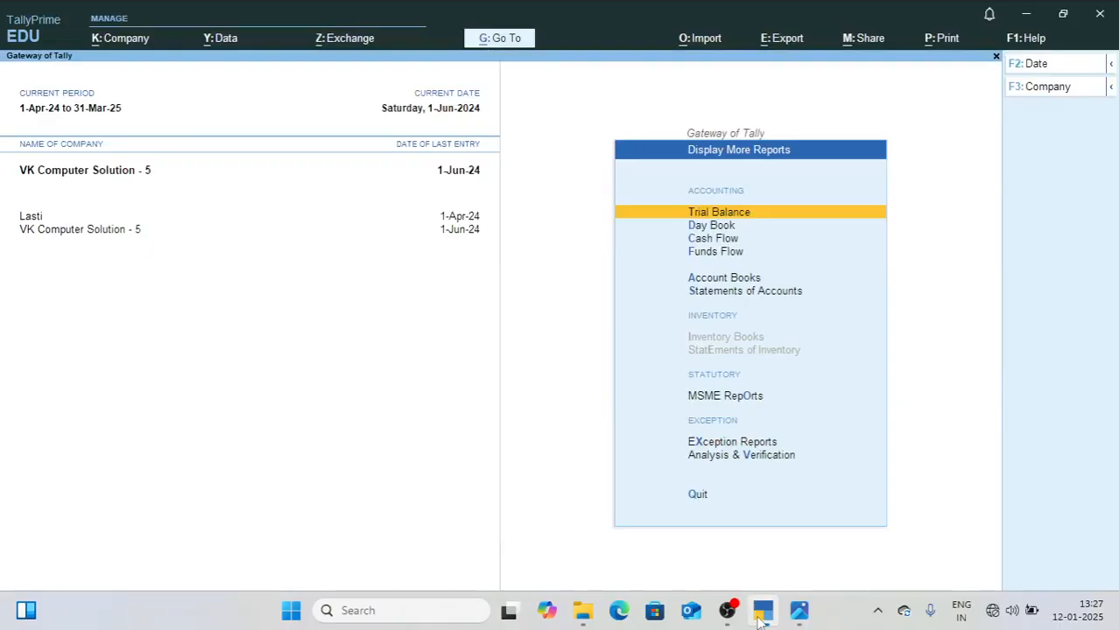
{"action": "key", "text": "Return"}
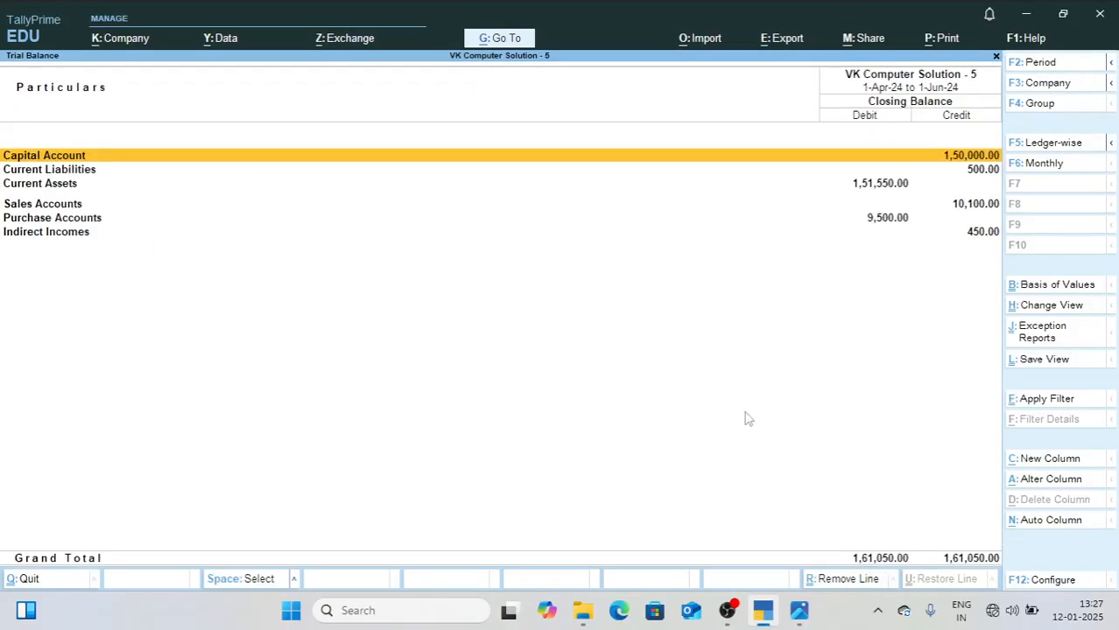
{"action": "key", "text": "alt+F5"}
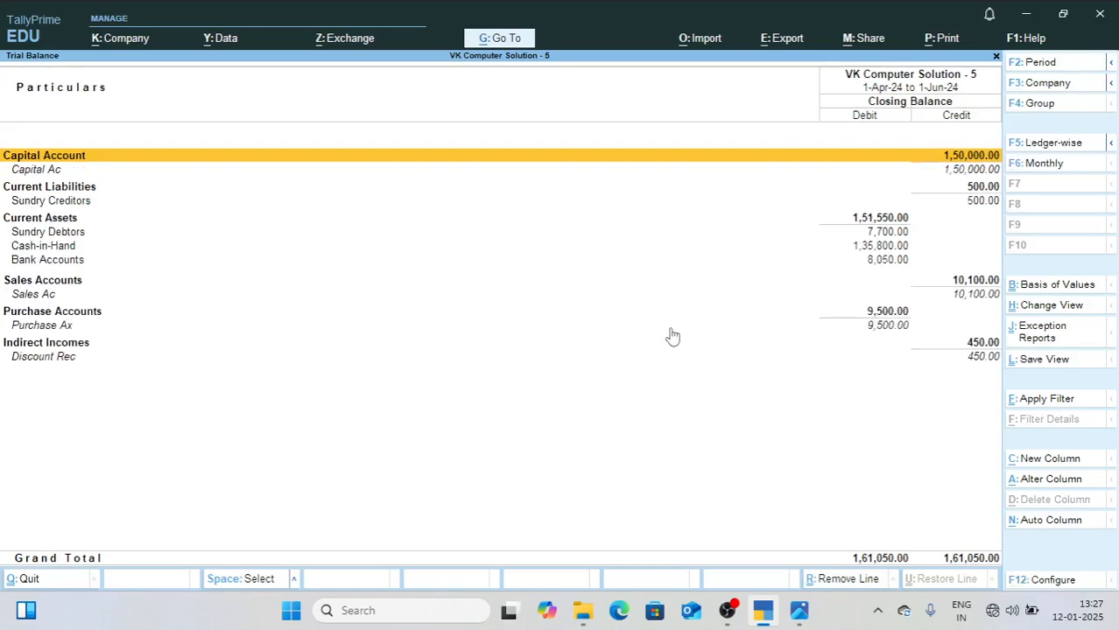
Step: Open the Sundry Debtors group from the Trial Balance and examine each customer's closing balance
{"action": "key", "text": "Down"}
{"action": "key", "text": "Down"}
{"action": "key", "text": "Down"}
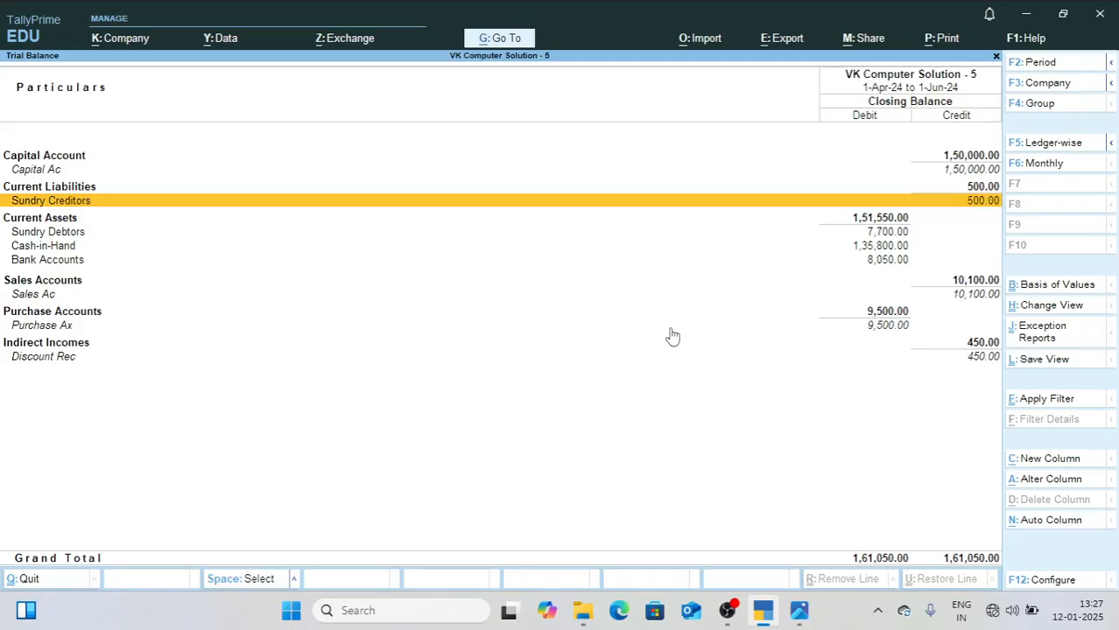
{"action": "key", "text": "Down"}
{"action": "key", "text": "Down"}
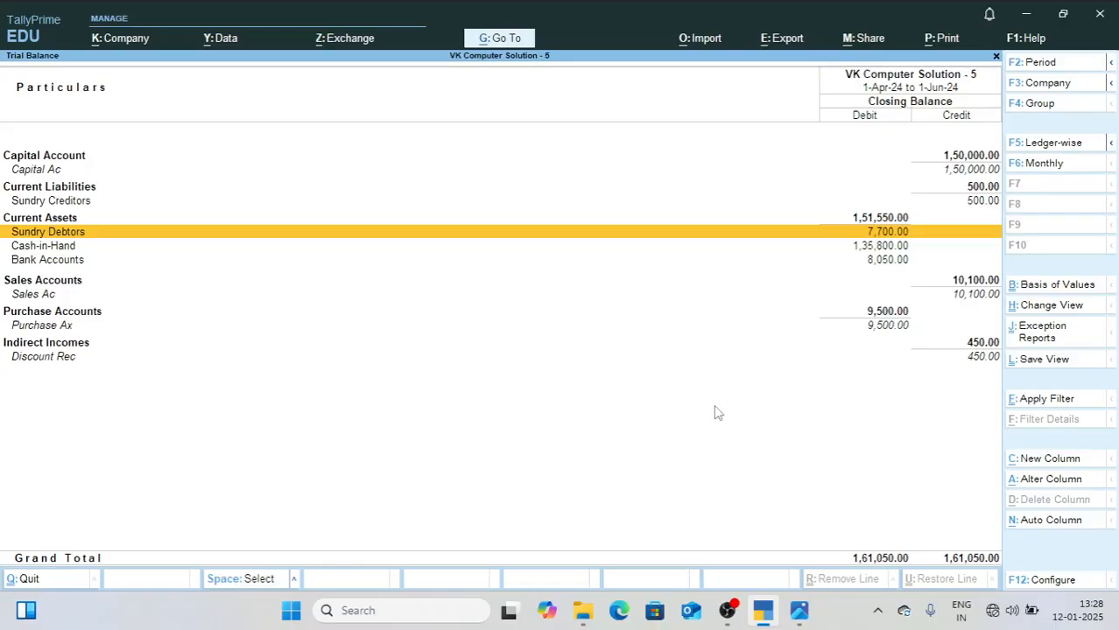
{"action": "key", "text": "Return"}
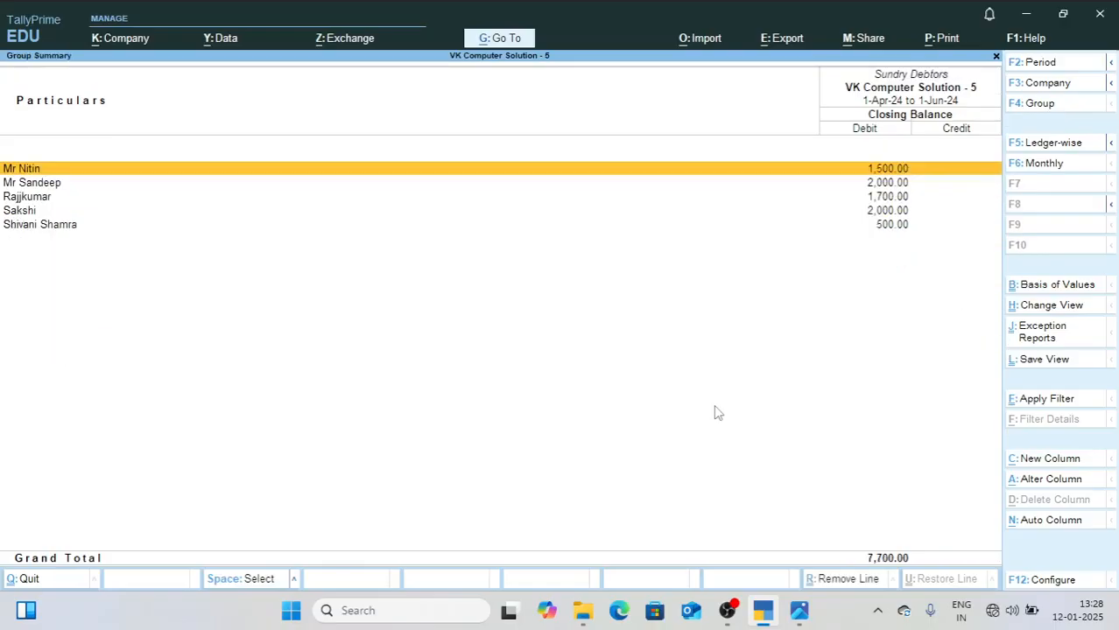
{"action": "key", "text": "Down"}
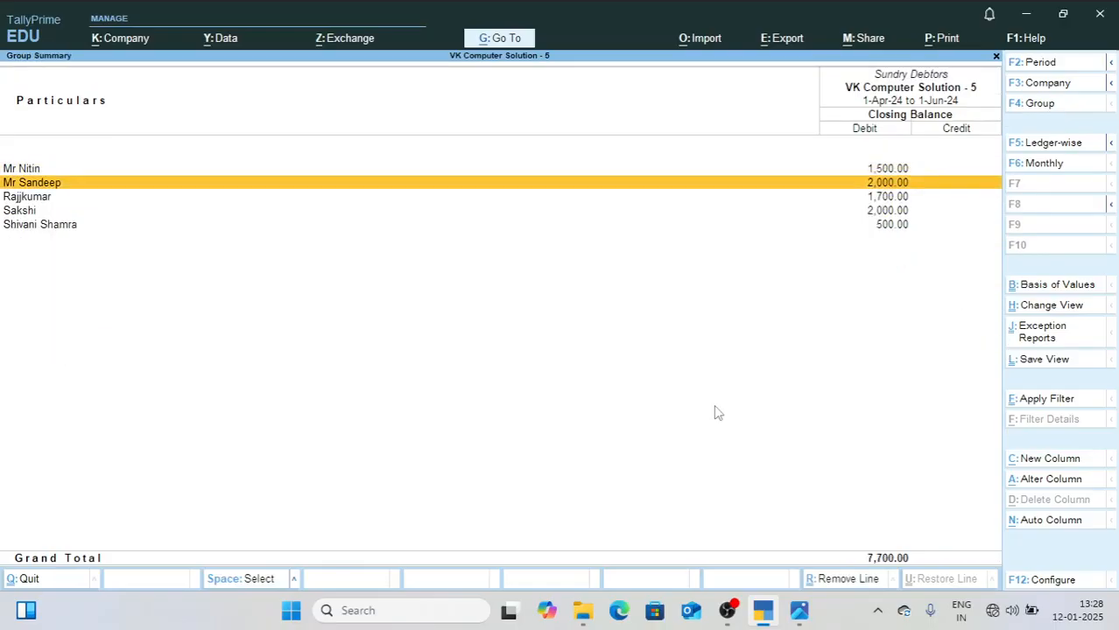
{"action": "key", "text": "Down"}
{"action": "key", "text": "Down"}
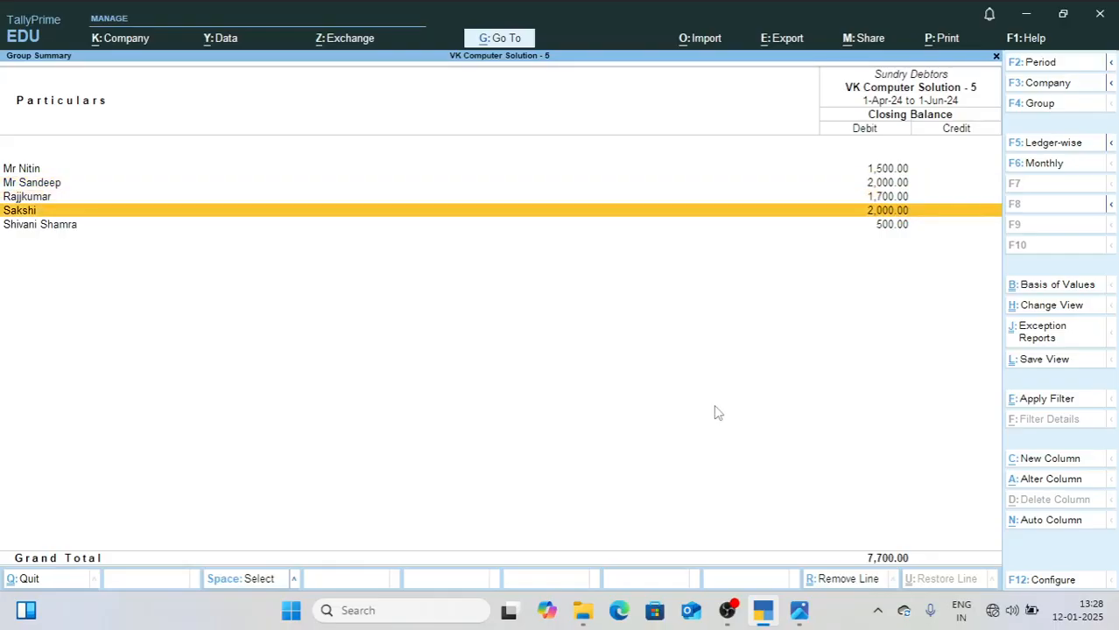
{"action": "key", "text": "Down"}
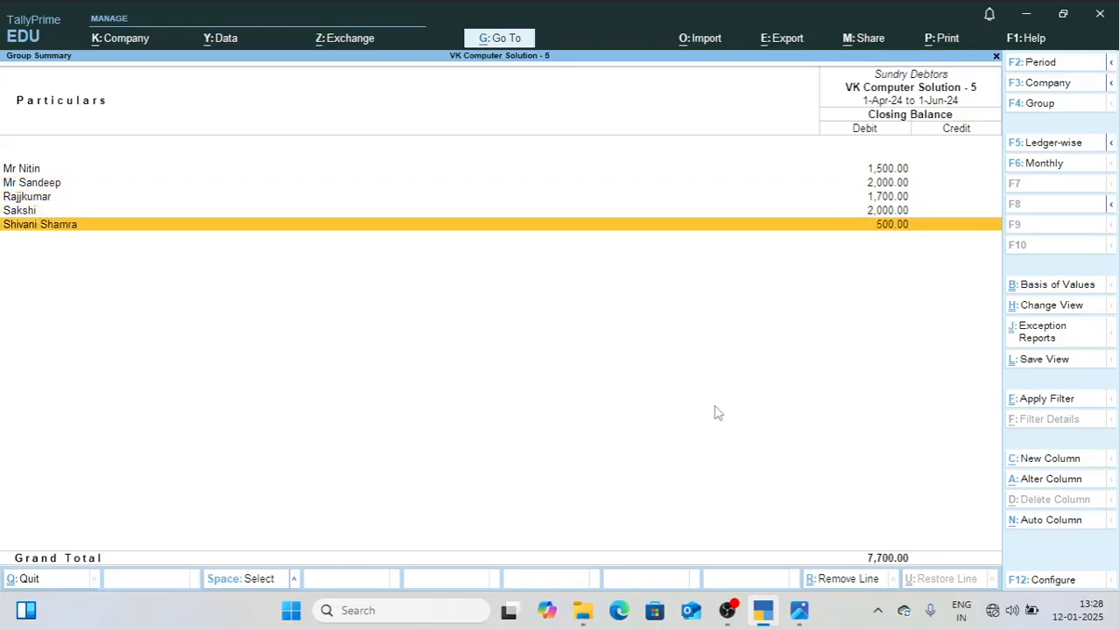
Step: Preview the Sundry Debtors group summary for printing, zoom in to read it, and return to the Trial Balance
{"action": "key", "text": "ctrl+p"}
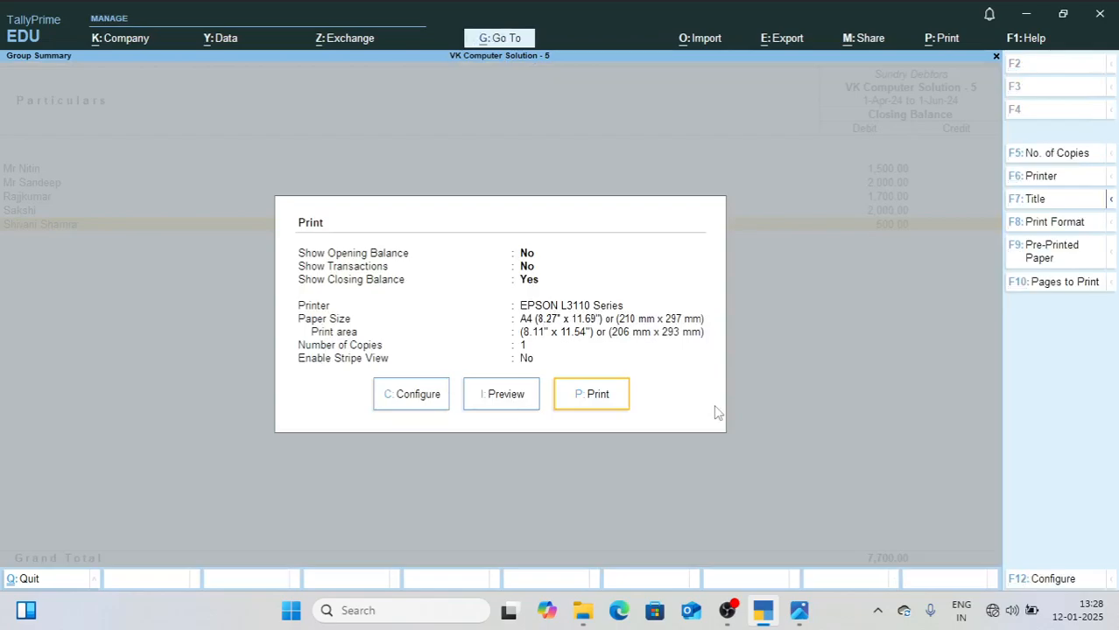
{"action": "key", "text": "i"}
{"action": "key", "text": "z"}
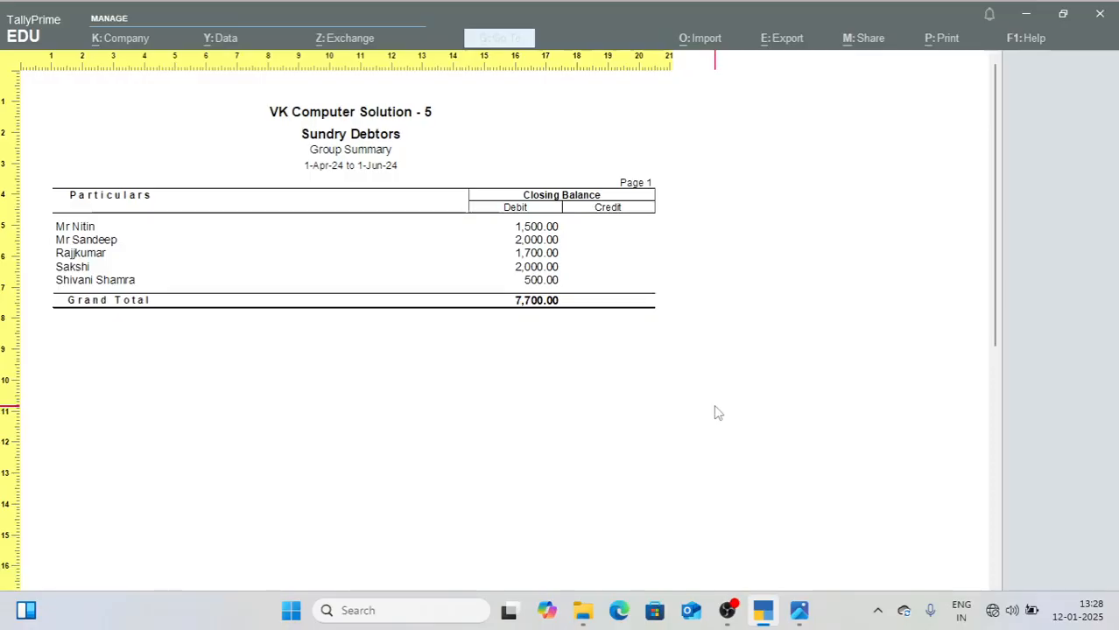
{"action": "key", "text": "z"}
{"action": "key", "text": "Escape"}
{"action": "key", "text": "Escape"}
{"action": "key", "text": "Escape"}
Step: Examine the cash, bank, sales and debtor lines of the Trial Balance, and return to the Gateway of Tally
{"action": "key", "text": "Down"}
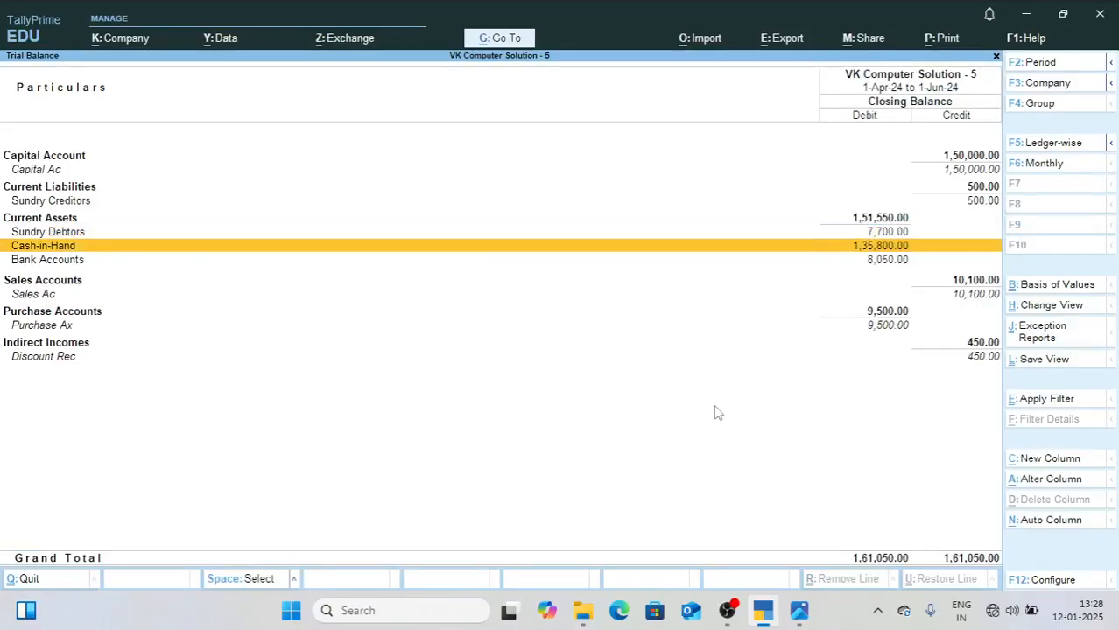
{"action": "key", "text": "Down"}
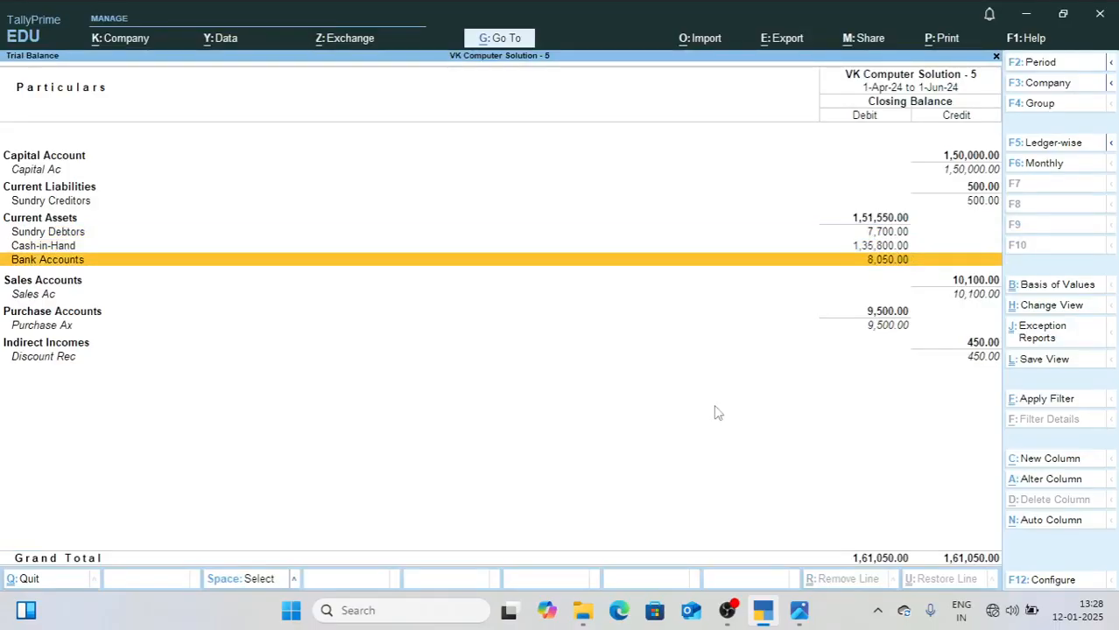
{"action": "key", "text": "Down"}
{"action": "key", "text": "Down"}
{"action": "key", "text": "Up"}
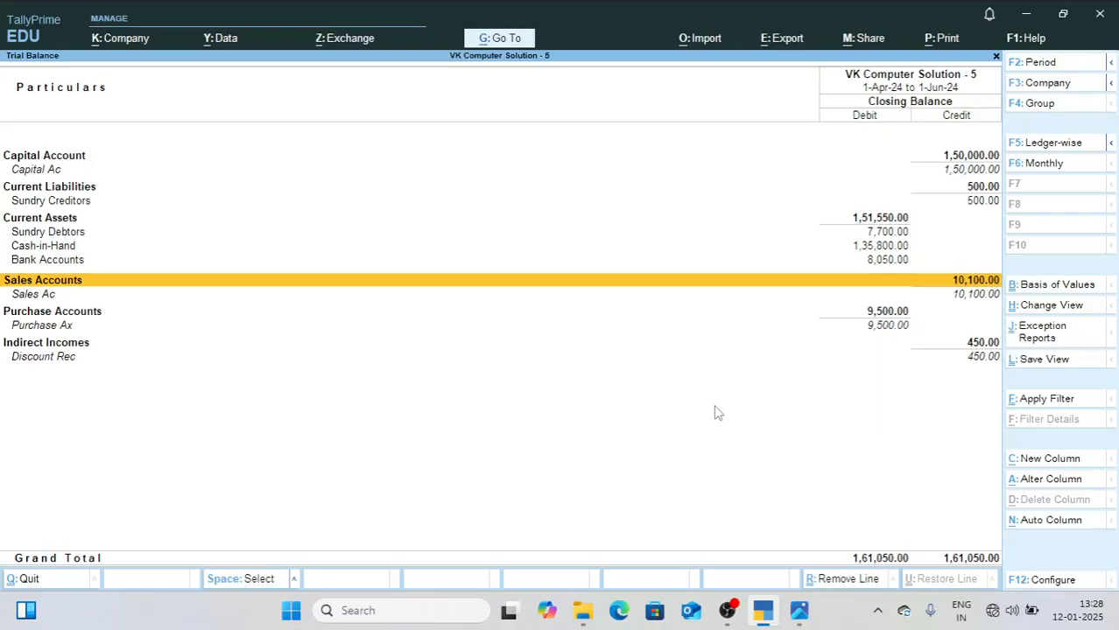
{"action": "key", "text": "Up"}
{"action": "key", "text": "Up"}
{"action": "key", "text": "Up"}
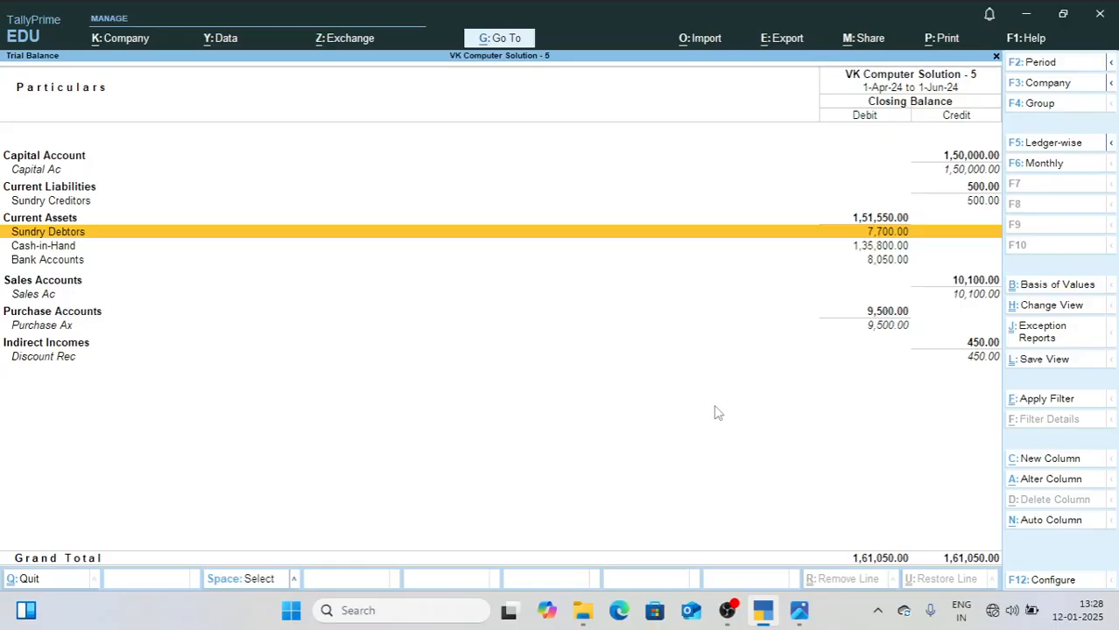
{"action": "key", "text": "Escape"}
{"action": "key", "text": "Escape"}
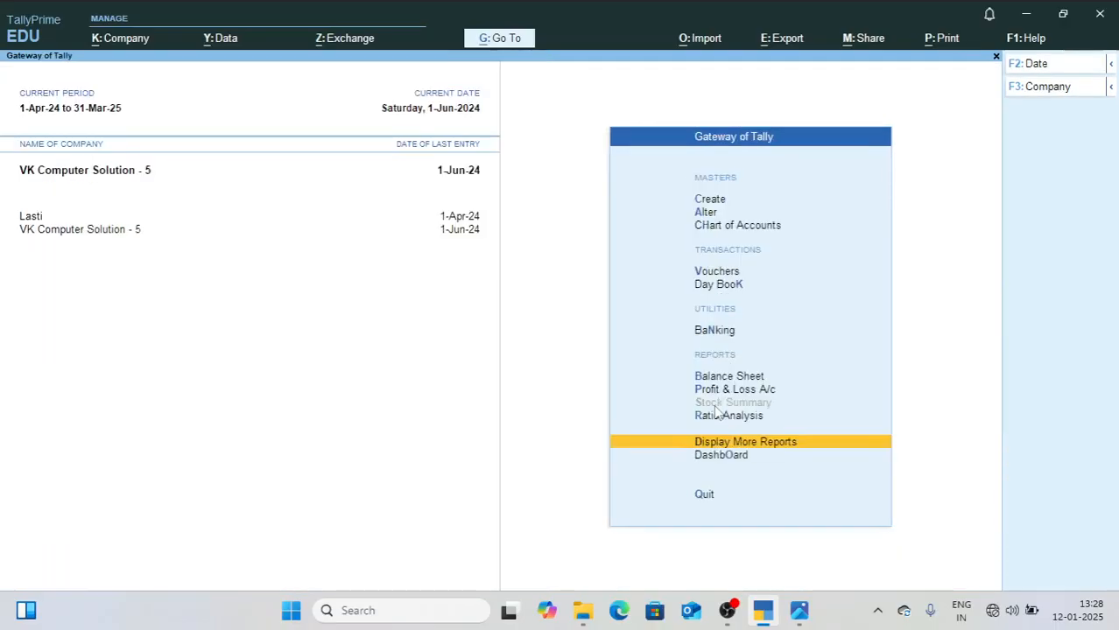
Step: Read the December month entries in 2.jpg and set TallyPrime's current date to 1-12-2024
{"action": "left_click", "coordinate": [799, 611]}
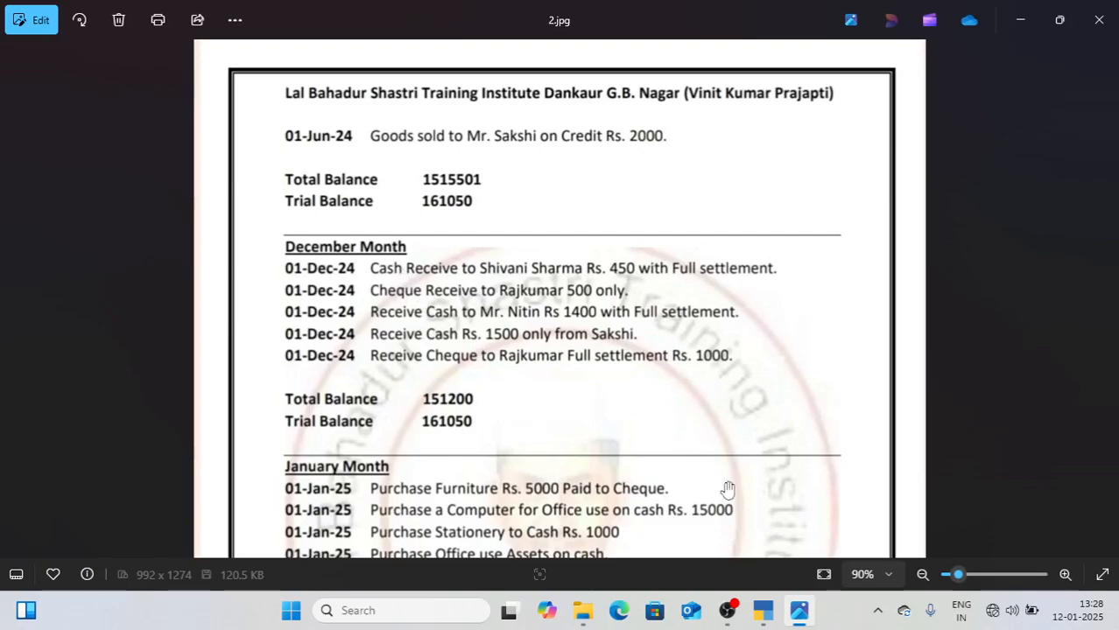
{"action": "mouse_move", "coordinate": [762, 617]}
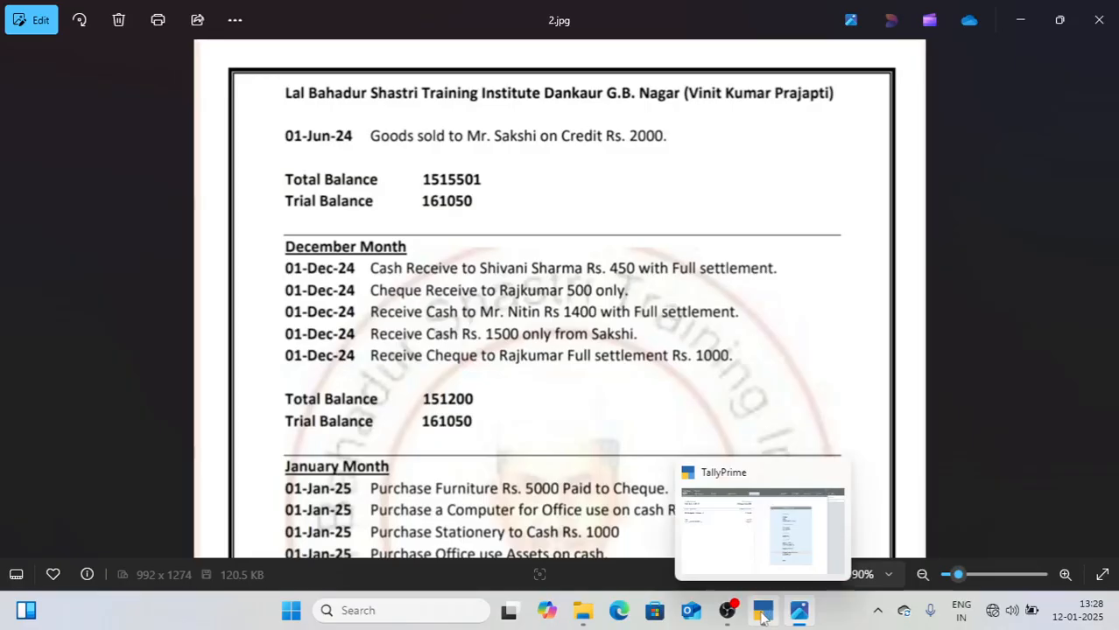
{"action": "left_click", "coordinate": [762, 612]}
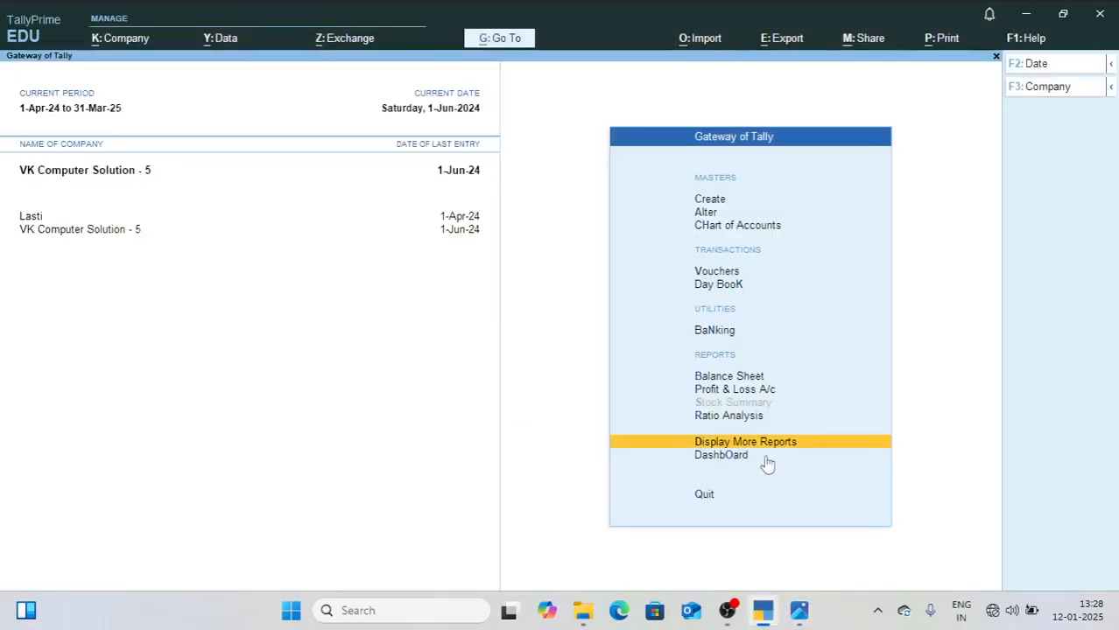
{"action": "key", "text": "Up"}
{"action": "key", "text": "Up"}
{"action": "key", "text": "Up"}
{"action": "key", "text": "Up"}
{"action": "key", "text": "Up"}
{"action": "key", "text": "Up"}
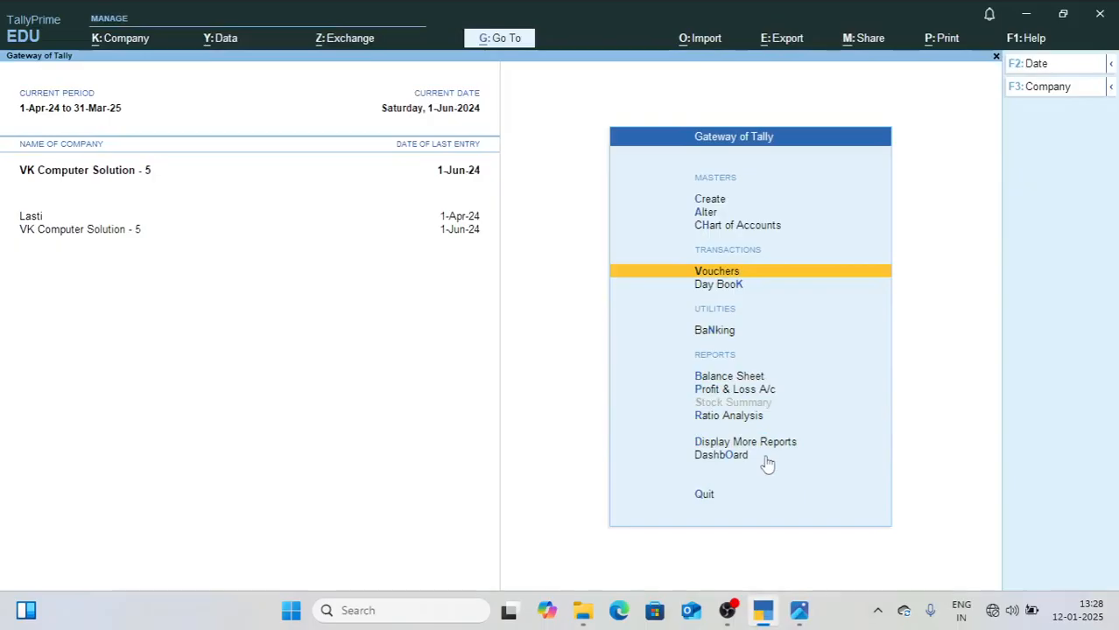
{"action": "key", "text": "F2"}
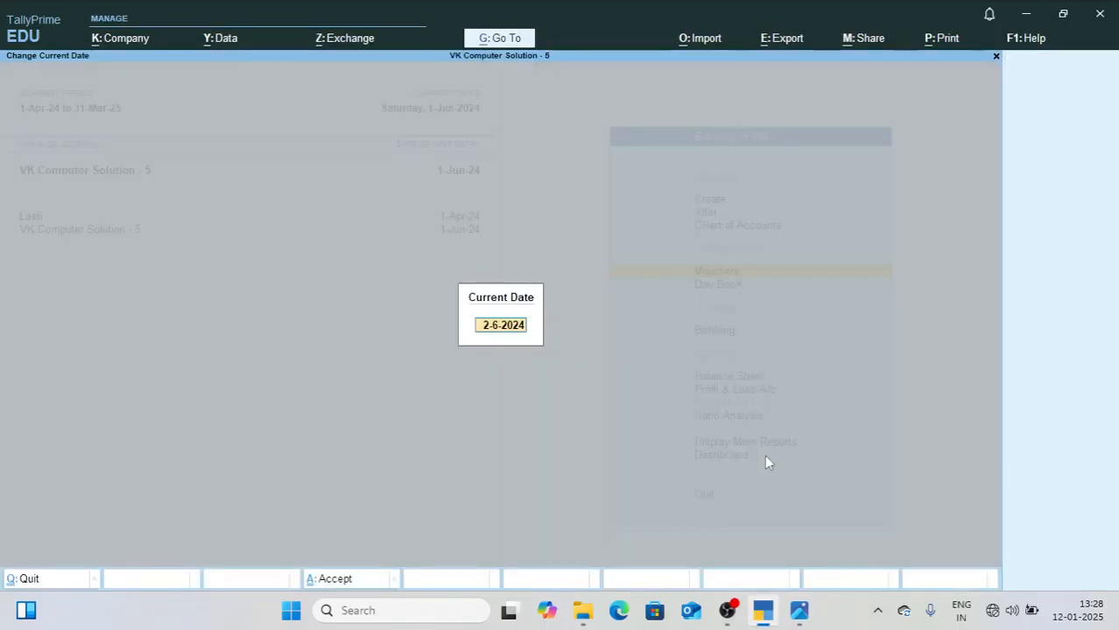
{"action": "type", "text": "1-12-2024"}
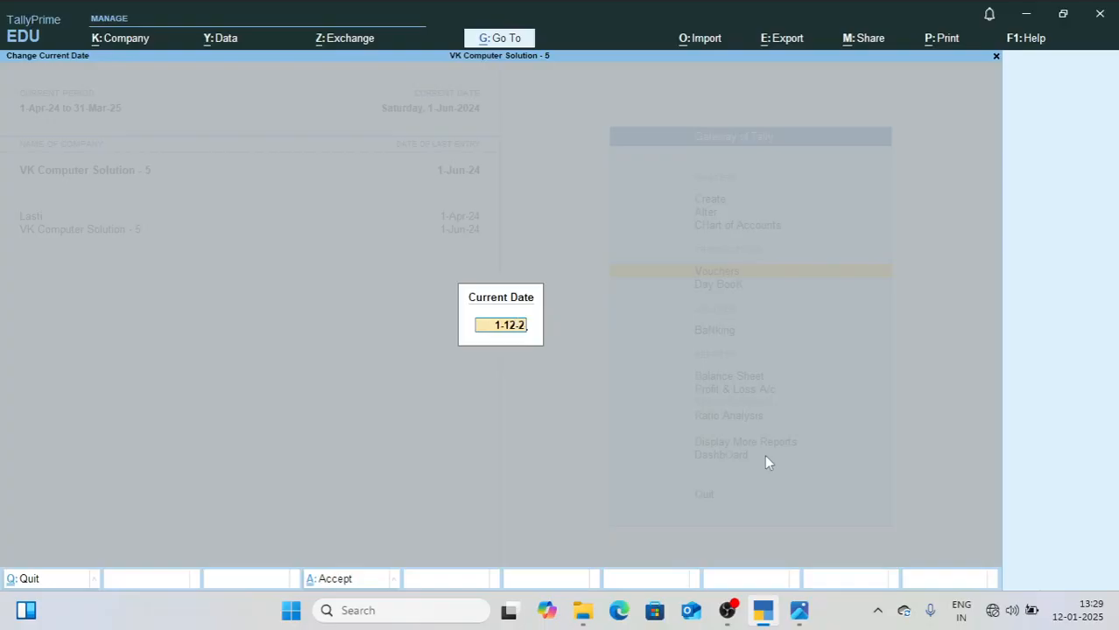
{"action": "key", "text": "Return"}
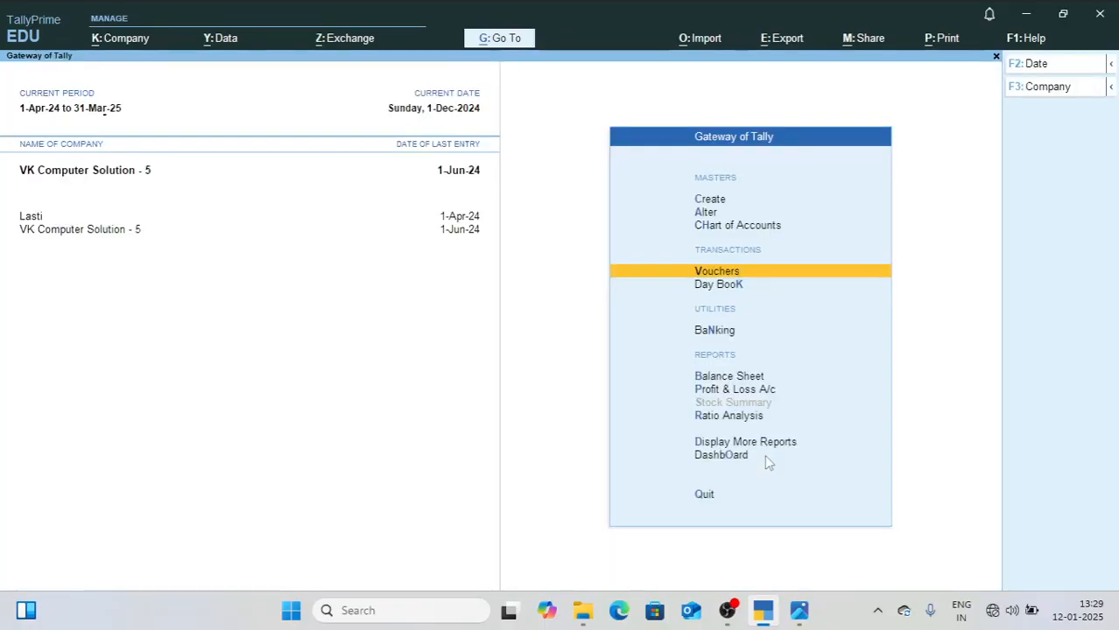
Step: Open voucher entry, recheck the first December receipt in 2.jpg, and change the voucher type to Receipt
{"action": "key", "text": "Return"}
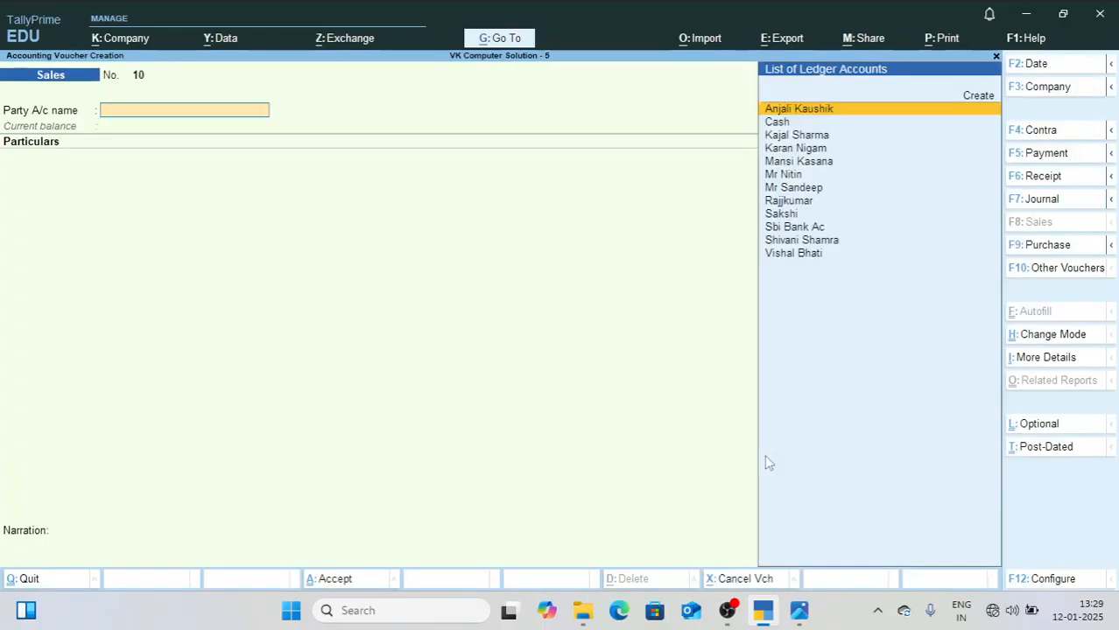
{"action": "left_click", "coordinate": [799, 610]}
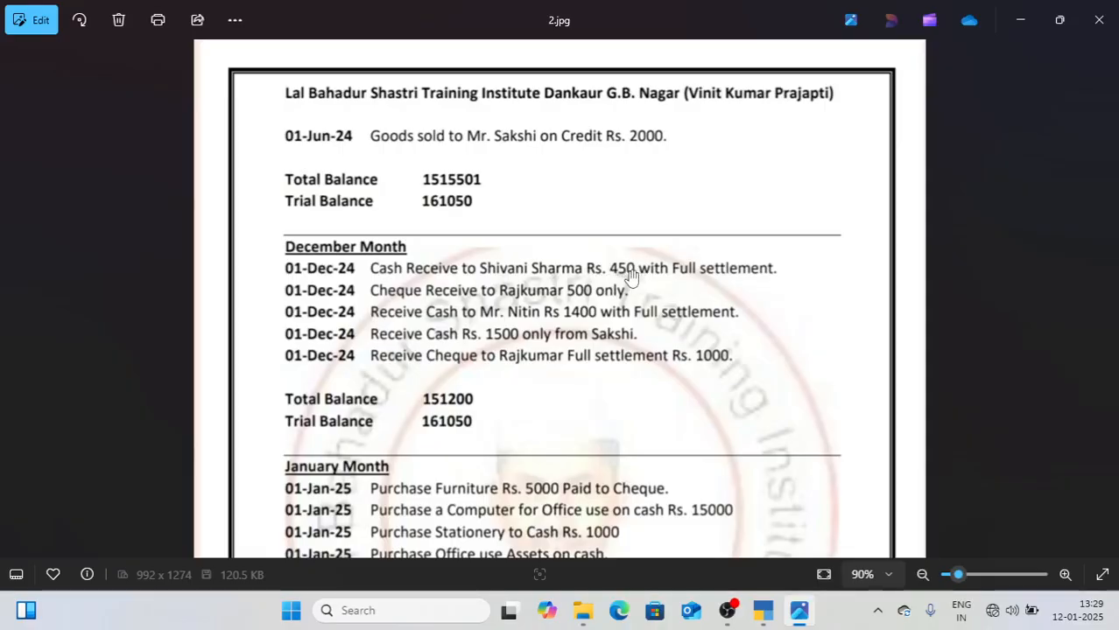
{"action": "left_click", "coordinate": [769, 613]}
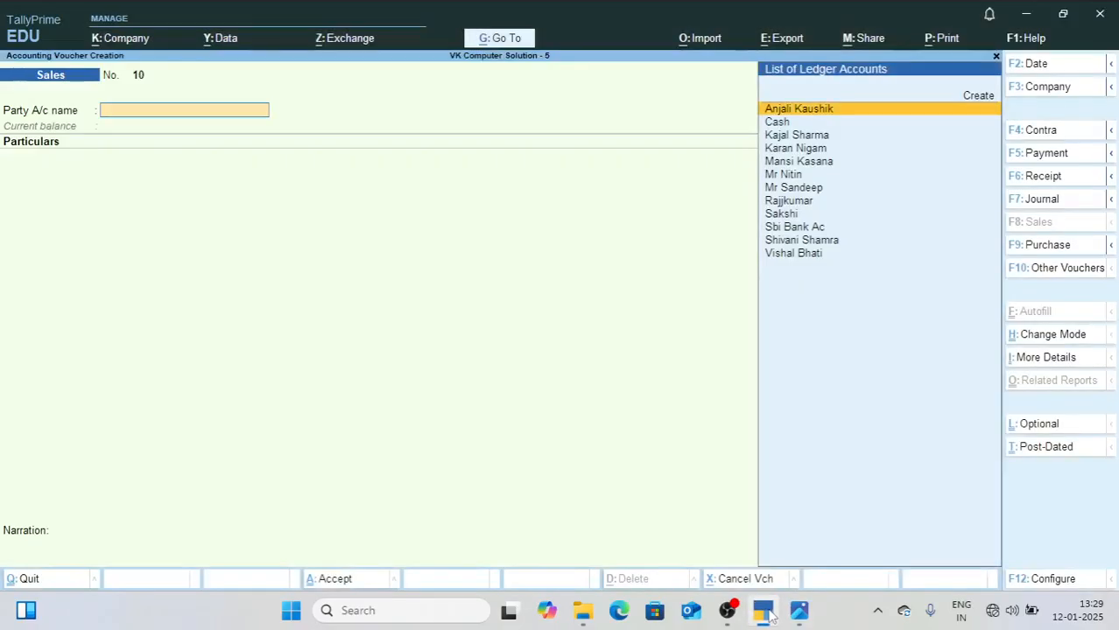
{"action": "key", "text": "F6"}
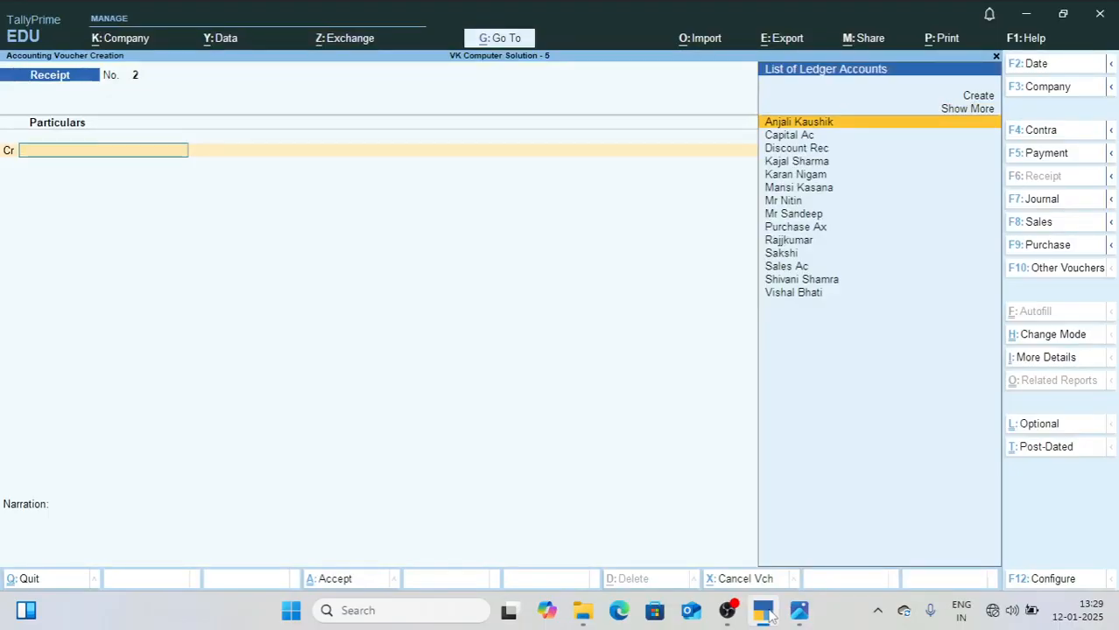
Step: Credit the first December customer 500 in Receipt voucher 2, allocated as Agst Ref 1
{"action": "type", "text": "Sh"}
{"action": "key", "text": "Return"}
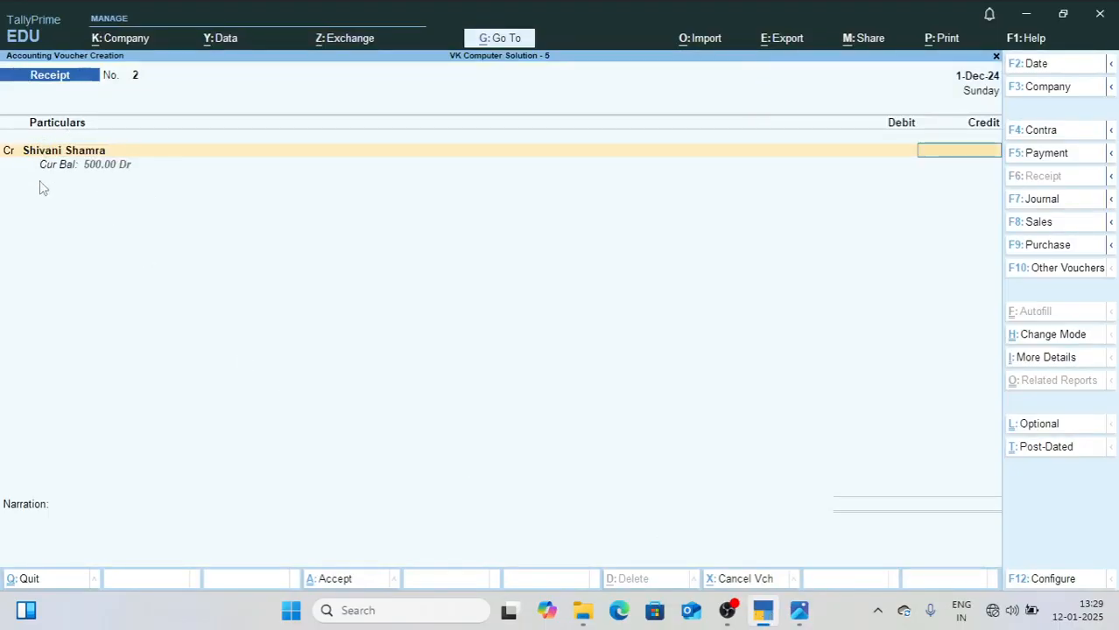
{"action": "type", "text": "500"}
{"action": "key", "text": "Return"}
{"action": "key", "text": "Return"}
{"action": "key", "text": "Return"}
{"action": "key", "text": "Return"}
{"action": "key", "text": "Return"}
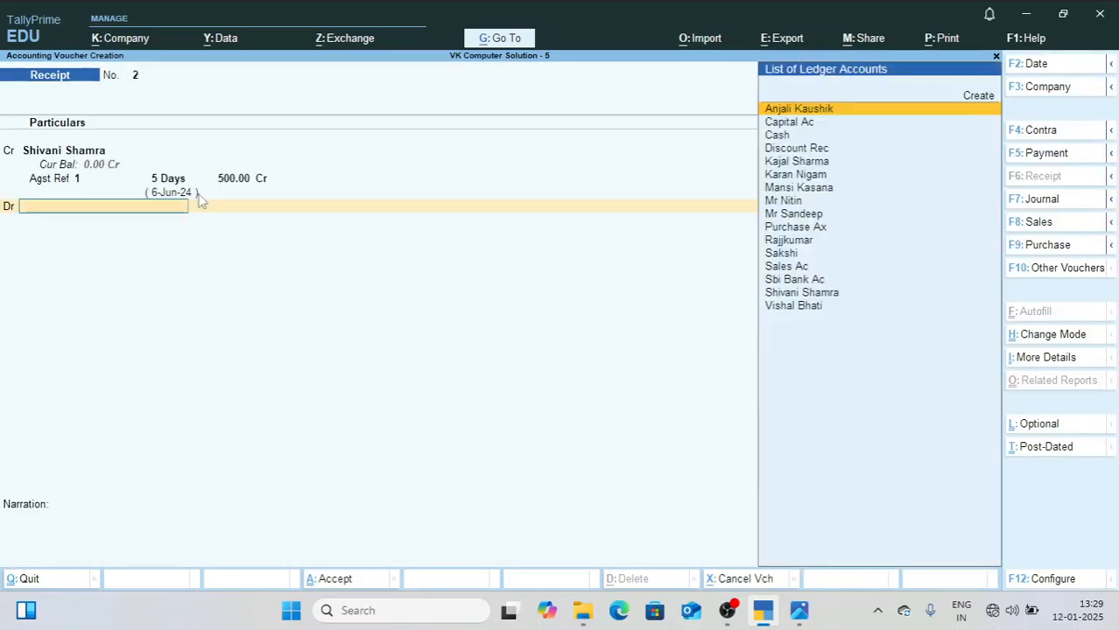
Step: Debit Cash 450 in Receipt voucher 2
{"action": "type", "text": "Cas"}
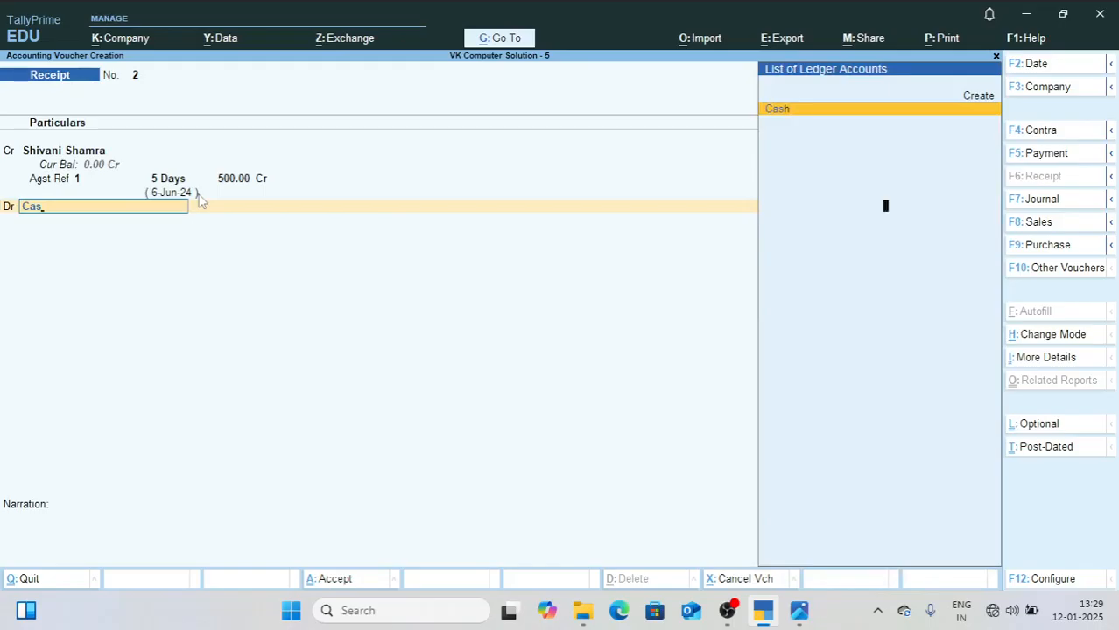
{"action": "key", "text": "Return"}
{"action": "type", "text": "450"}
{"action": "key", "text": "Return"}
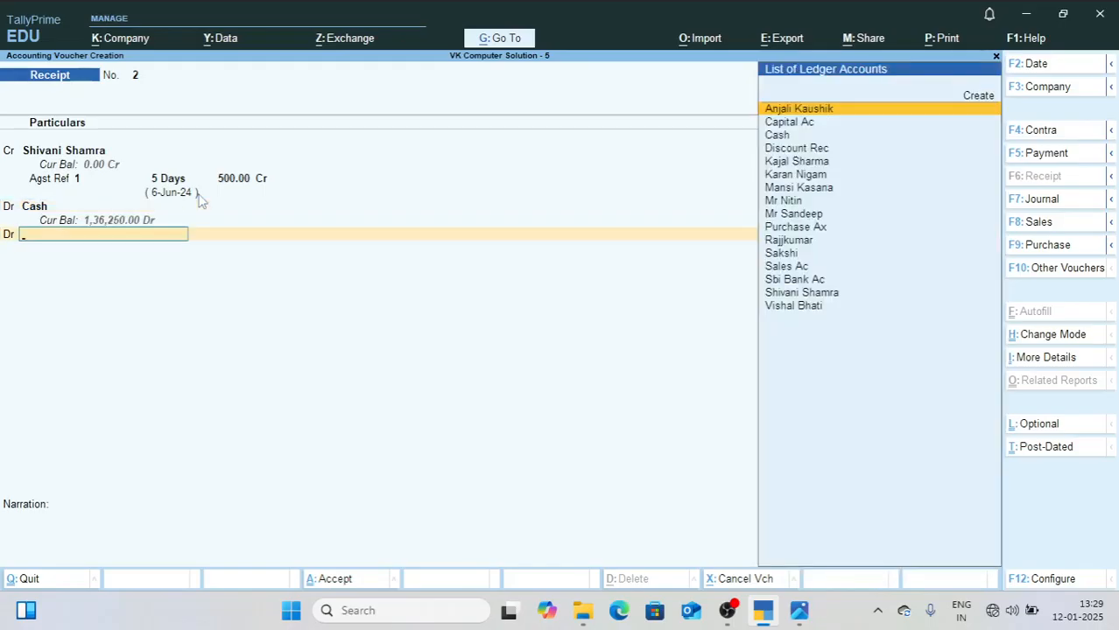
Step: Create a Discount Given ledger under Indirect Expenses and save Receipt voucher 2 with 50 debited to it
{"action": "key", "text": "alt+c"}
{"action": "type", "text": "Discount Given"}
{"action": "key", "text": "Return"}
{"action": "key", "text": "Return"}
{"action": "type", "text": "Ind"}
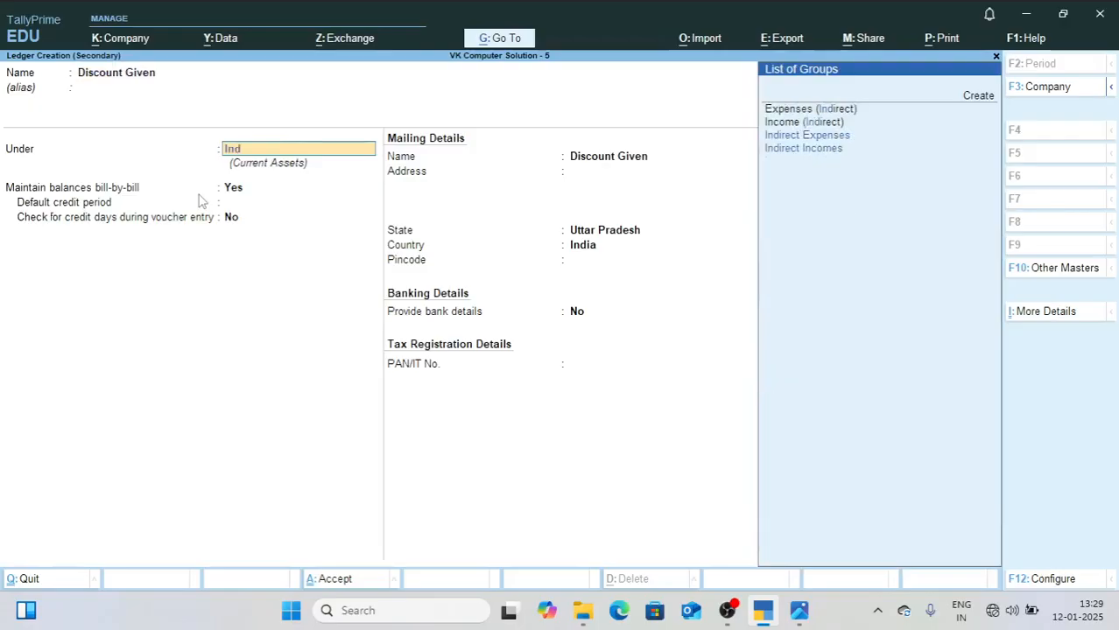
{"action": "key", "text": "Return"}
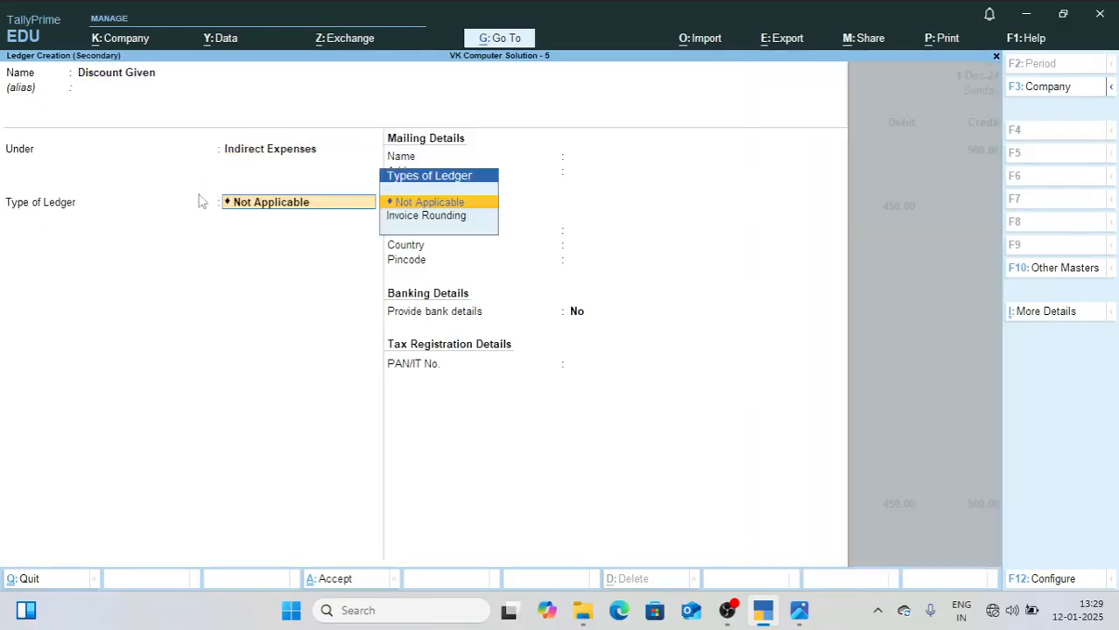
{"action": "key", "text": "ctrl+a"}
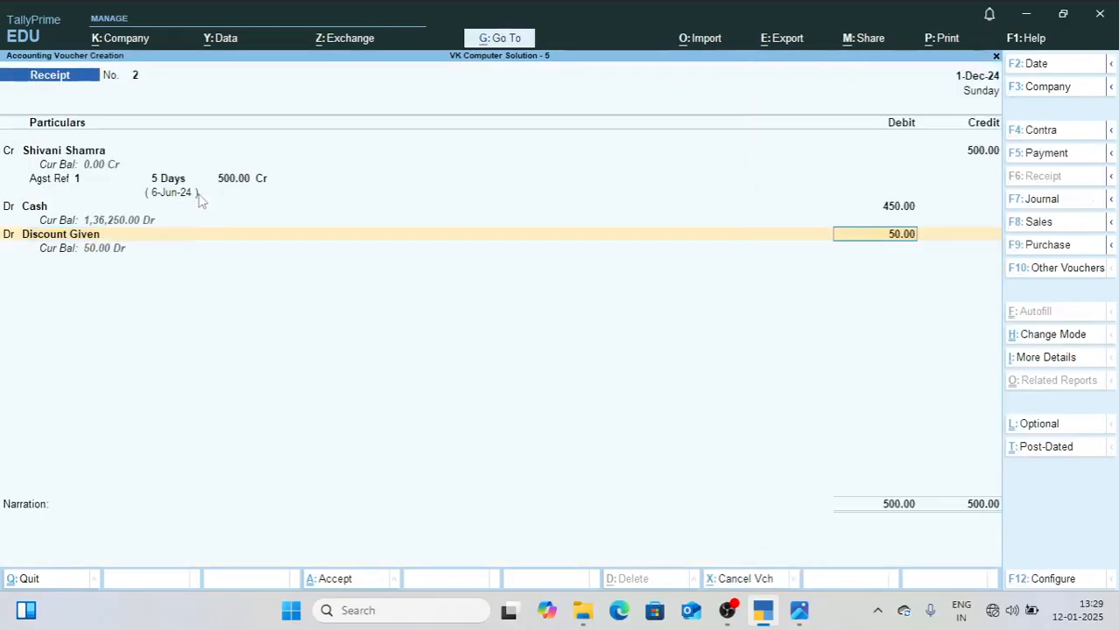
{"action": "key", "text": "ctrl+a"}
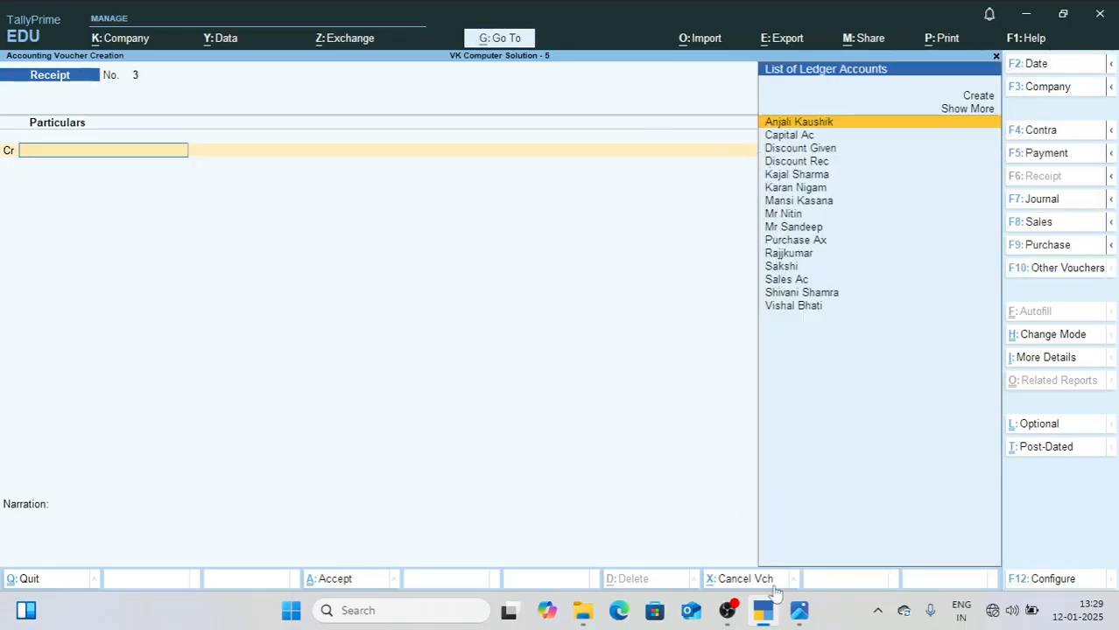
Step: Check the second December receipt in 2.jpg and credit that customer 500 in Receipt voucher 3, allocated as Agst Ref 5
{"action": "left_click", "coordinate": [801, 613]}
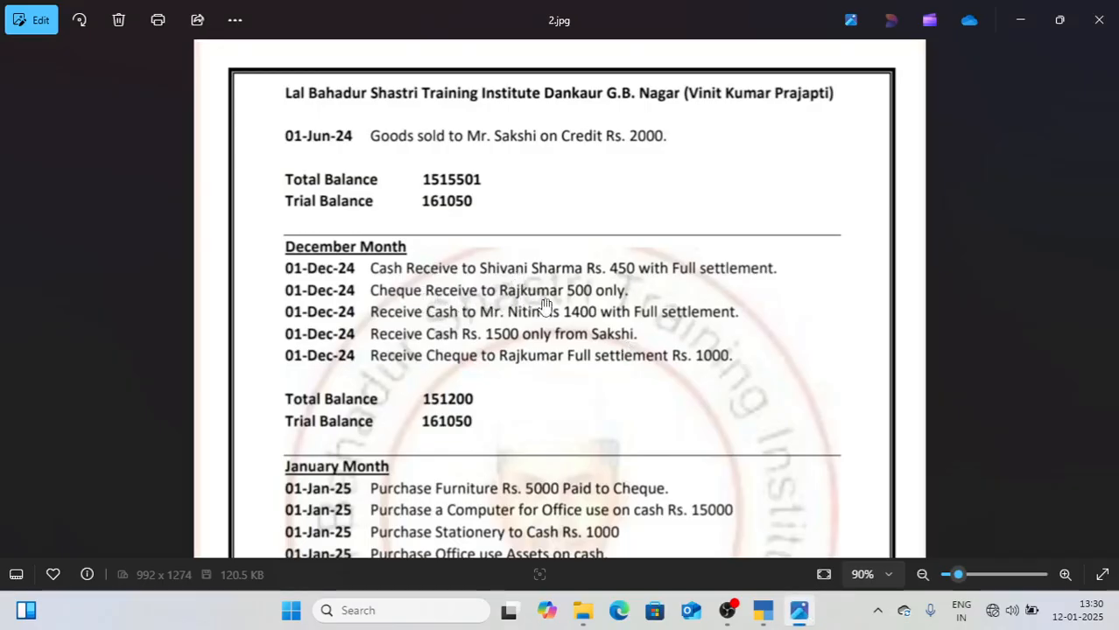
{"action": "left_click", "coordinate": [761, 615]}
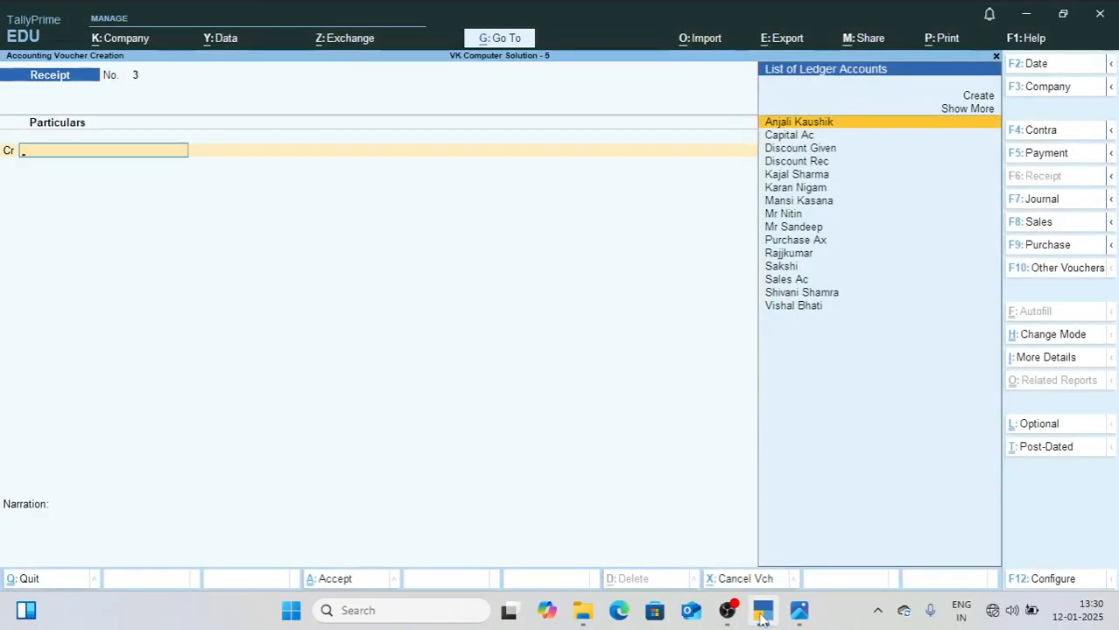
{"action": "type", "text": "Raj"}
{"action": "key", "text": "Return"}
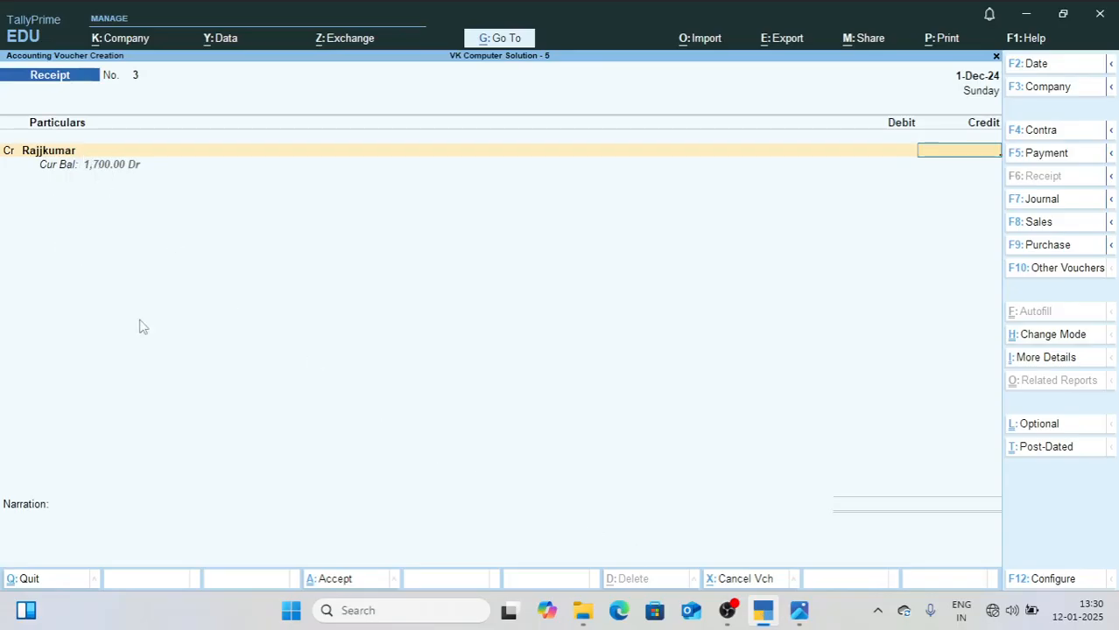
{"action": "type", "text": "500"}
{"action": "key", "text": "Return"}
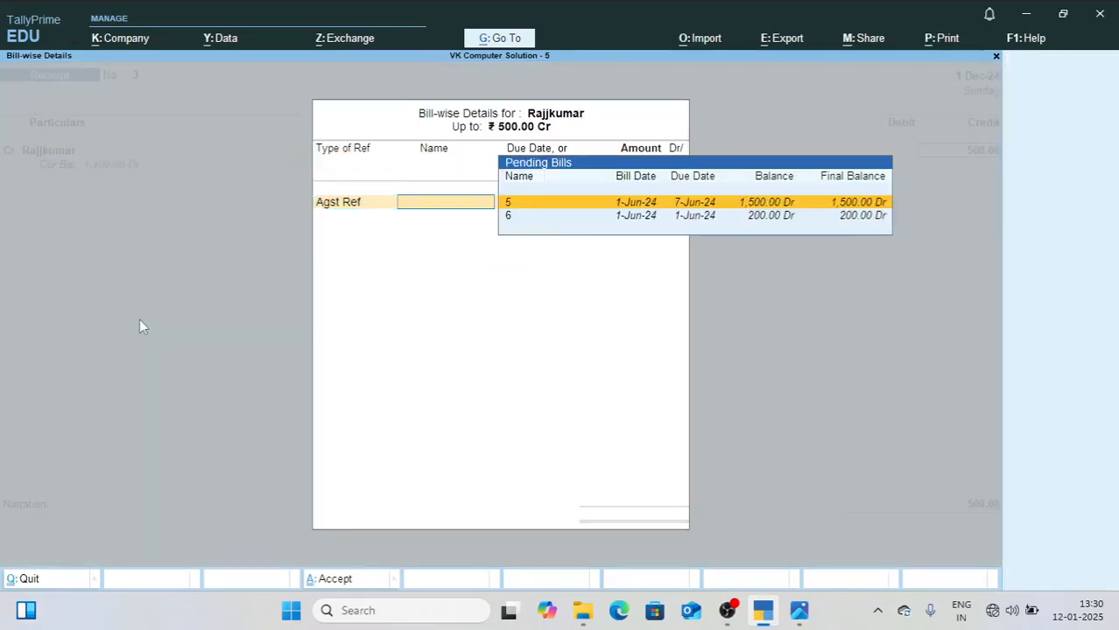
{"action": "key", "text": "Return"}
{"action": "key", "text": "Return"}
Step: Debit Sbi Bank Ac 500 and save Receipt voucher 3 without a narration
{"action": "type", "text": "B"}
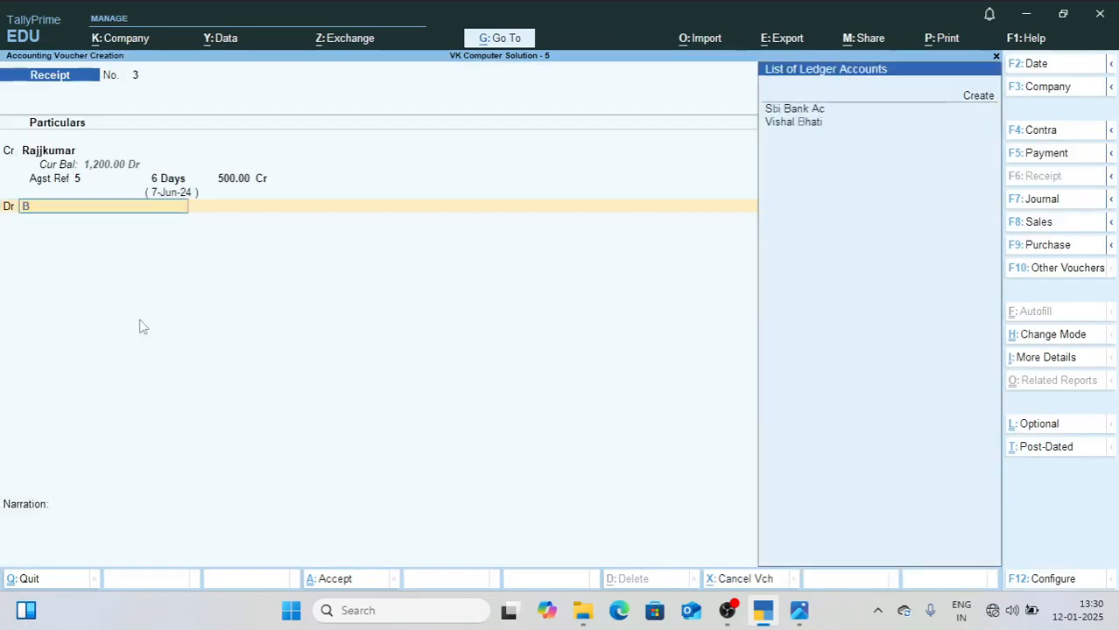
{"action": "key", "text": "Return"}
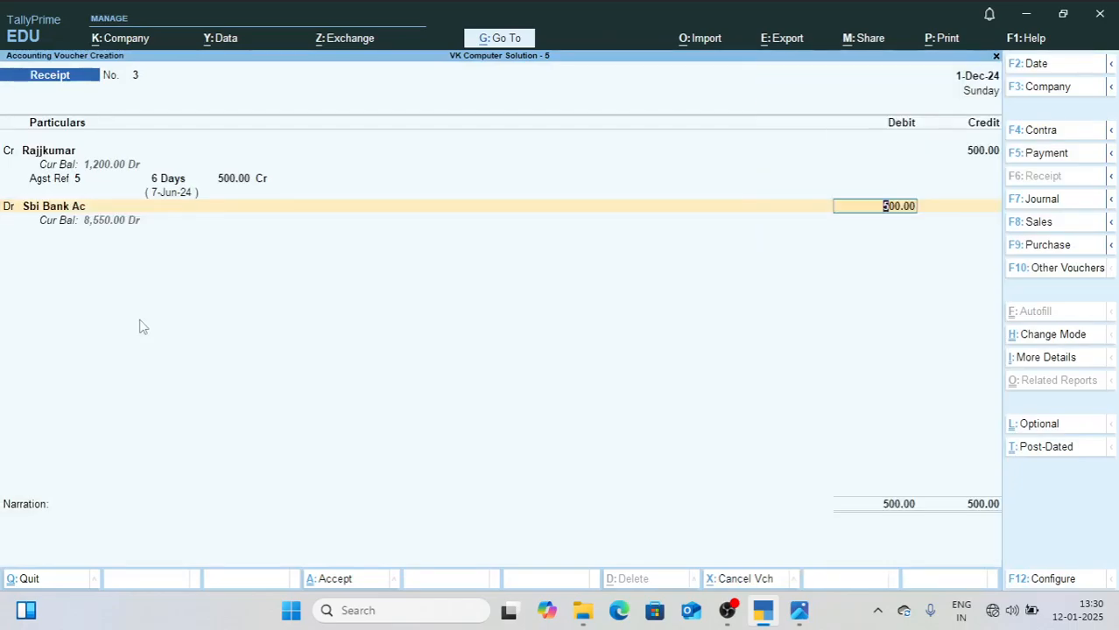
{"action": "key", "text": "Return"}
{"action": "key", "text": "Return"}
{"action": "key", "text": "Return"}
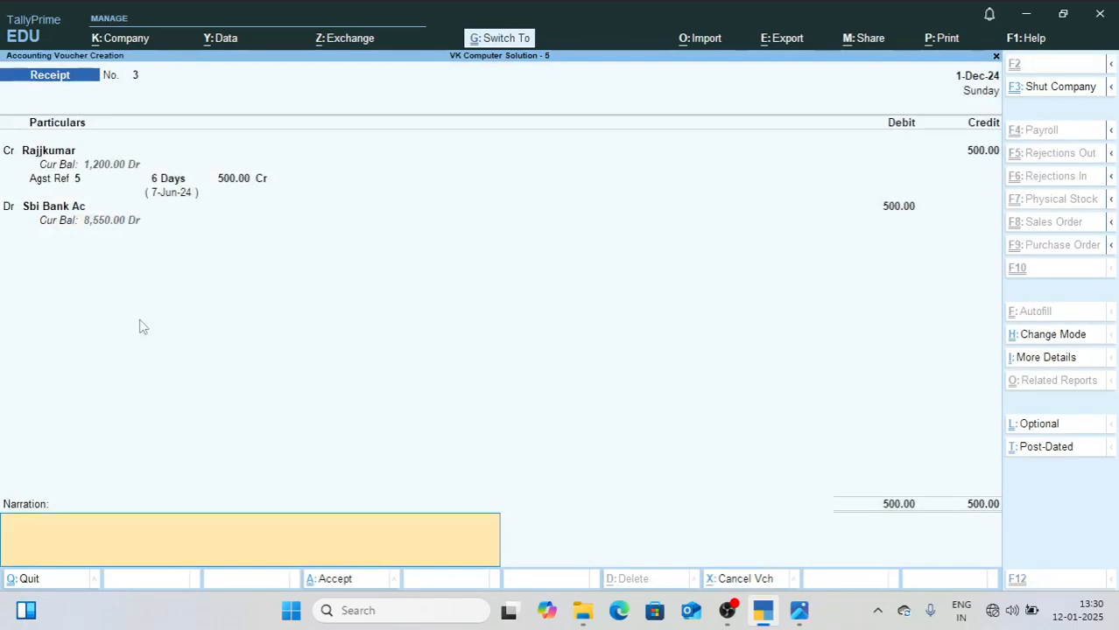
{"action": "key", "text": "Return"}
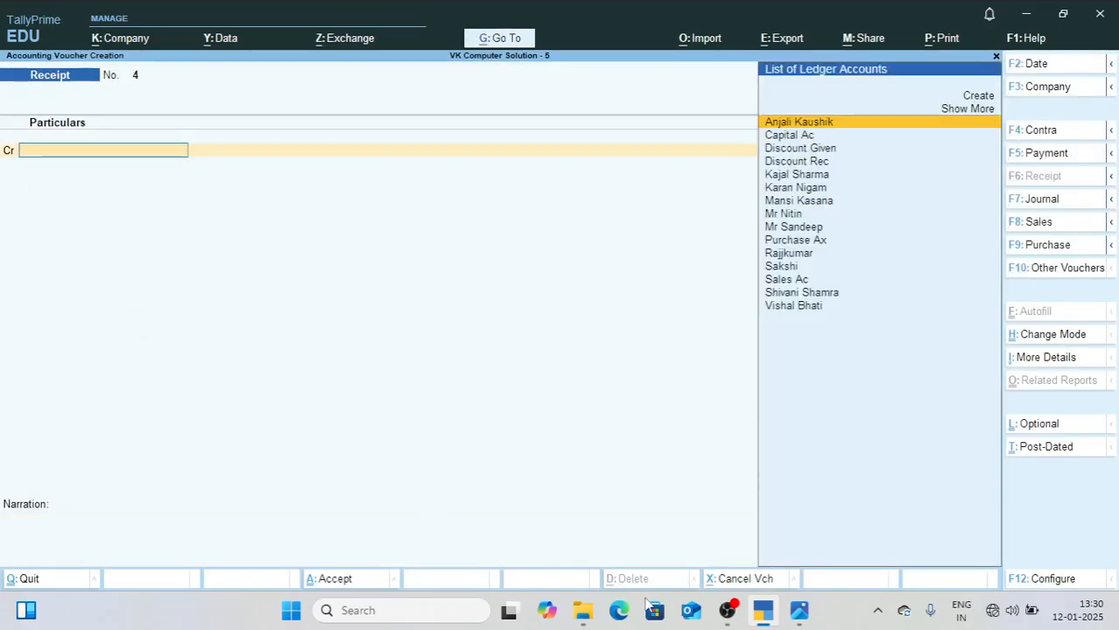
Step: Check the third December receipt in 2.jpg and credit that customer 1,500 in Receipt voucher 4, allocated as Agst Ref 8
{"action": "left_click", "coordinate": [800, 613]}
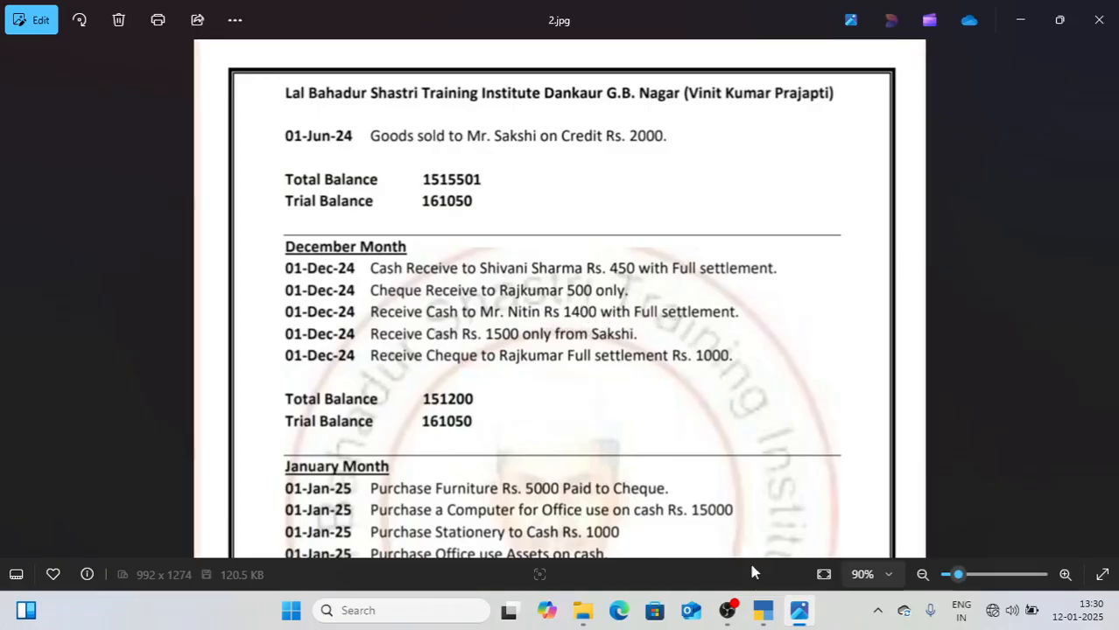
{"action": "left_click", "coordinate": [763, 613]}
{"action": "type", "text": "Ni"}
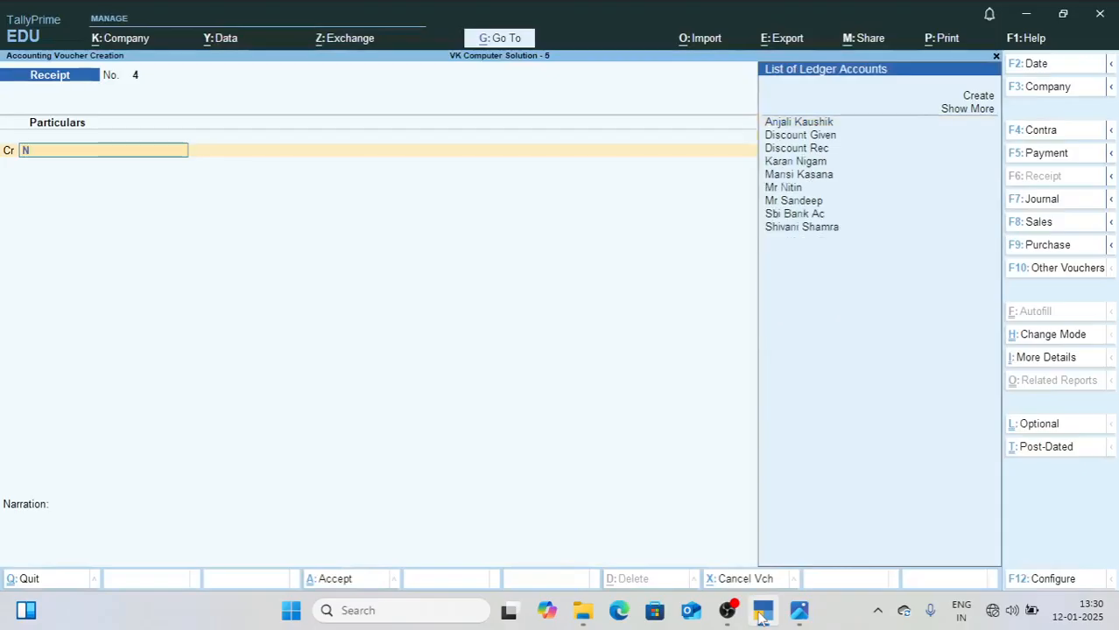
{"action": "key", "text": "Down"}
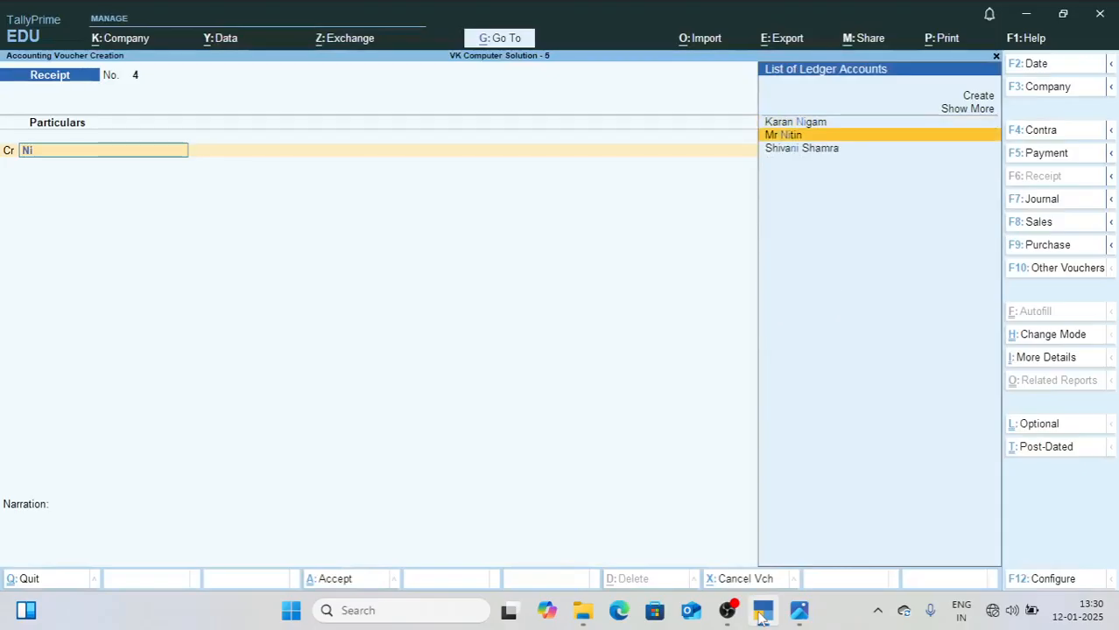
{"action": "key", "text": "Return"}
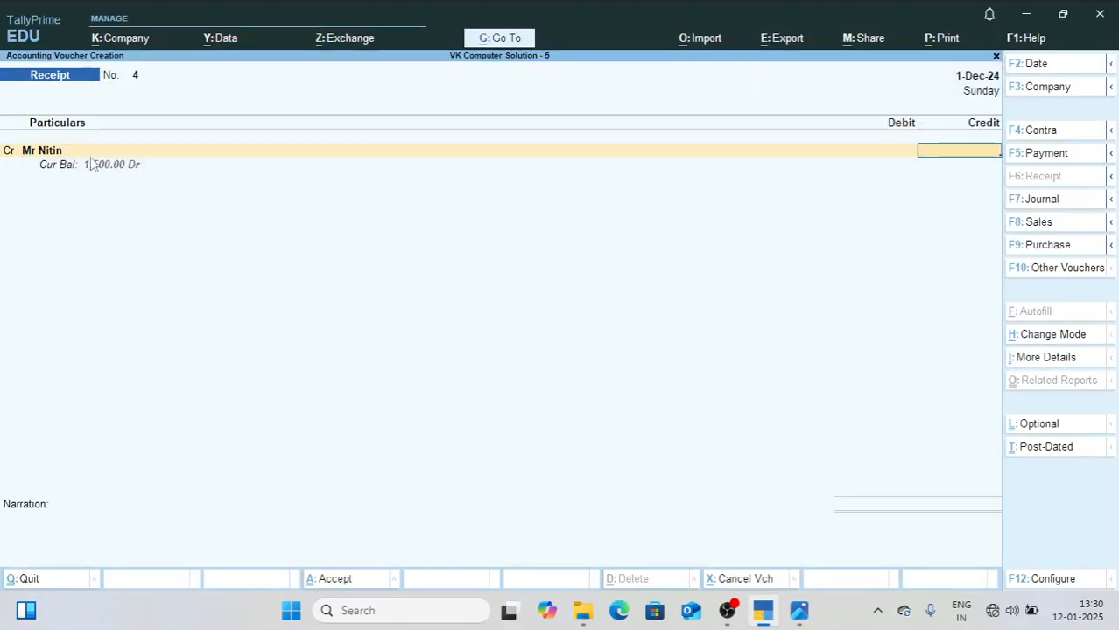
{"action": "type", "text": "1,500"}
{"action": "key", "text": "Return"}
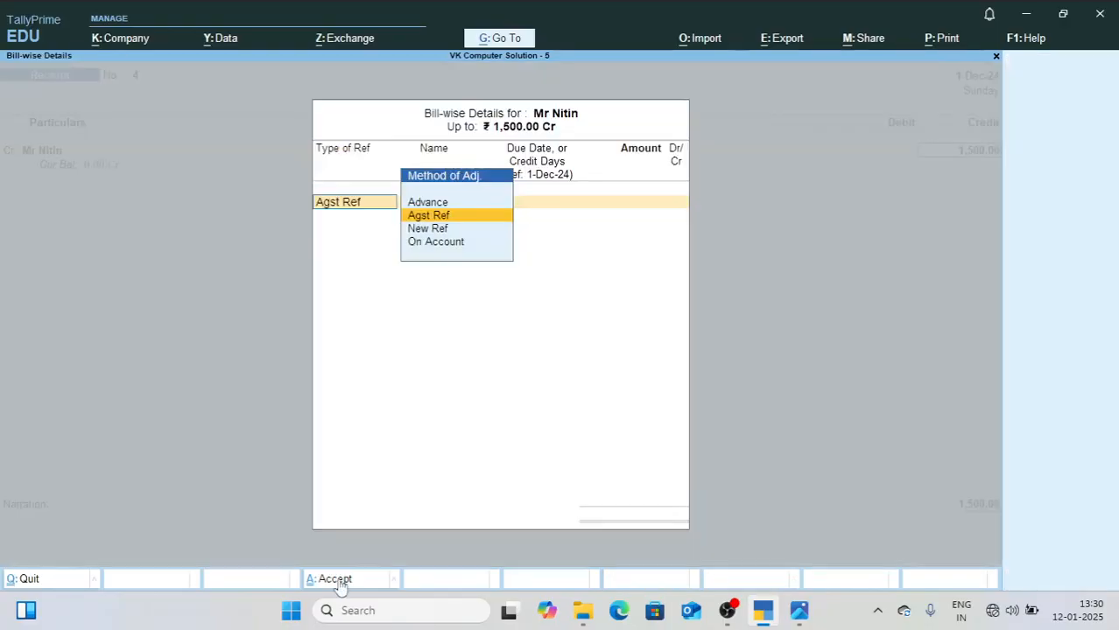
{"action": "key", "text": "Return"}
{"action": "key", "text": "Return"}
Step: Debit Cash 1,400 in Receipt voucher 4, rechecking the received amount in 2.jpg
{"action": "key", "text": "Return"}
{"action": "type", "text": "cash"}
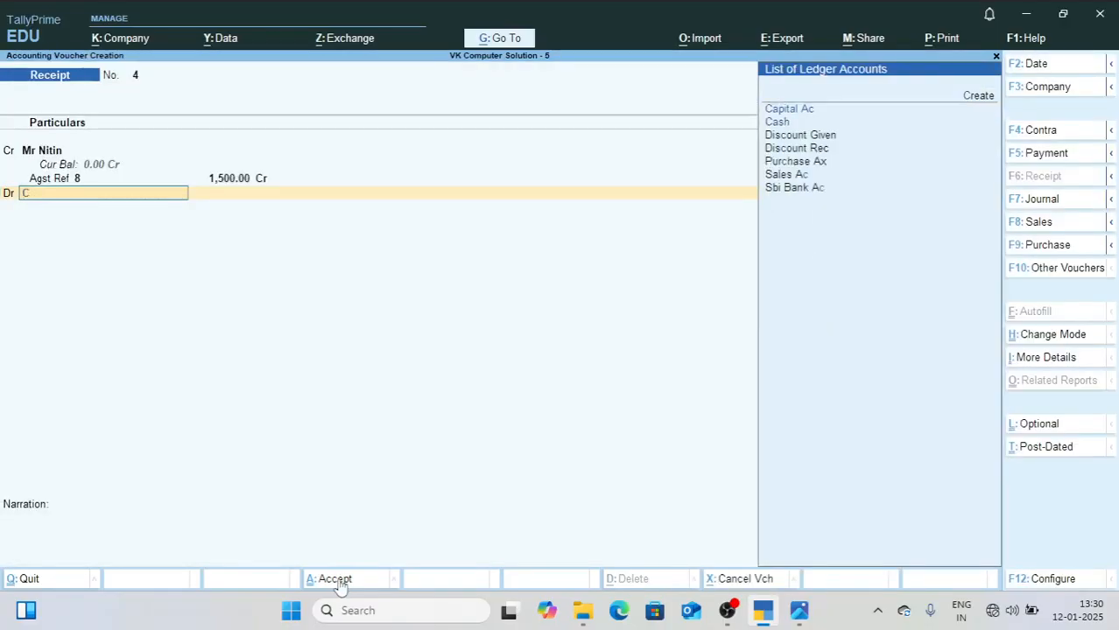
{"action": "key", "text": "Return"}
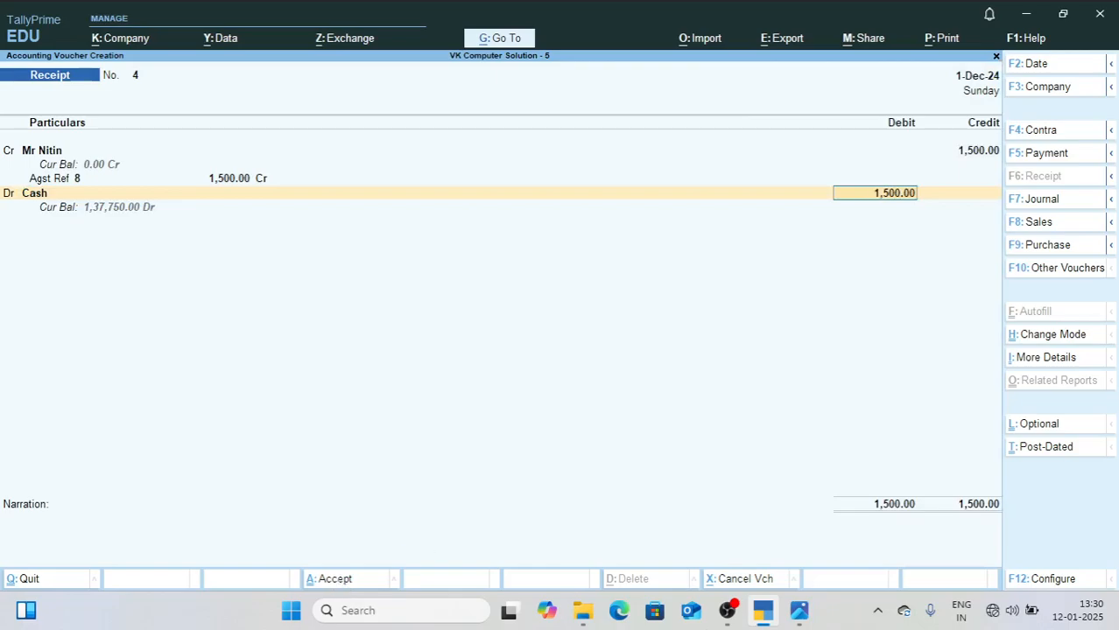
{"action": "left_click", "coordinate": [799, 619]}
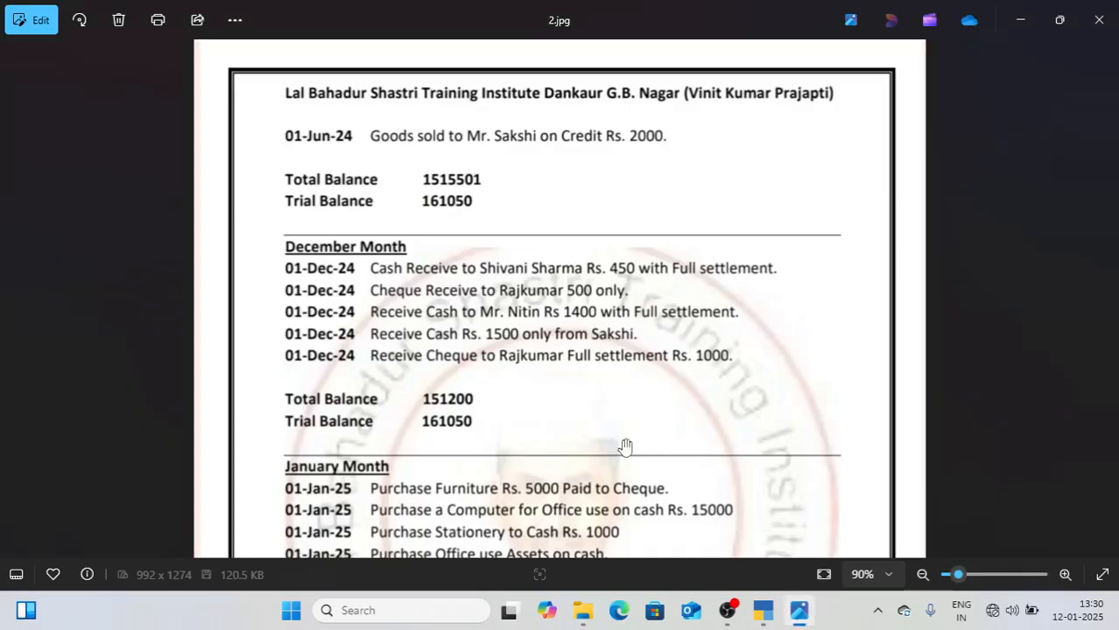
{"action": "left_click", "coordinate": [764, 613]}
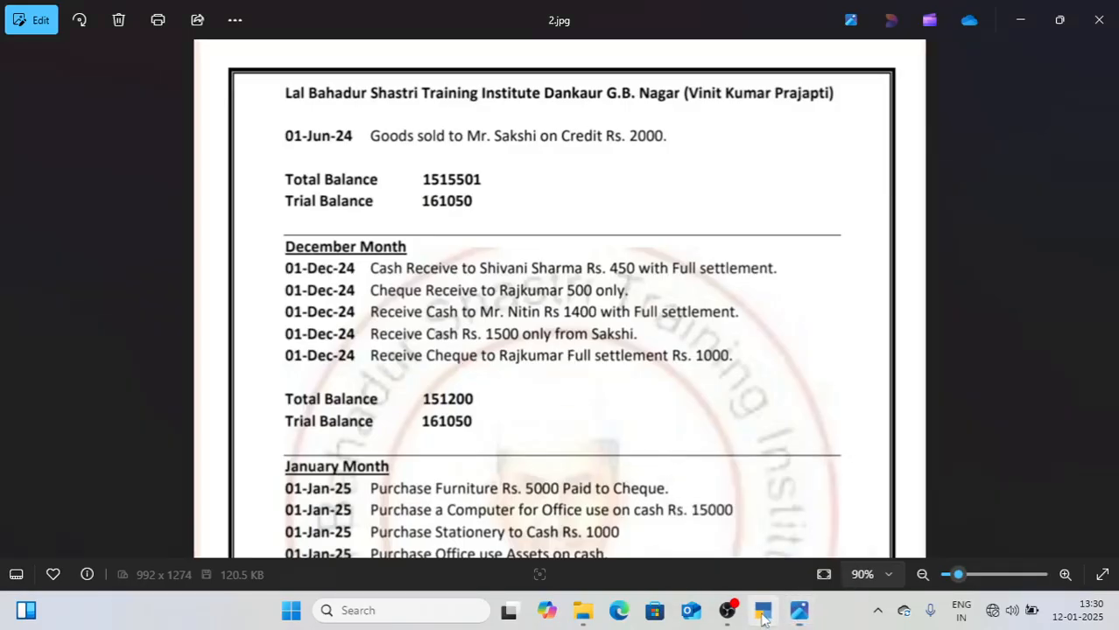
{"action": "type", "text": "1"}
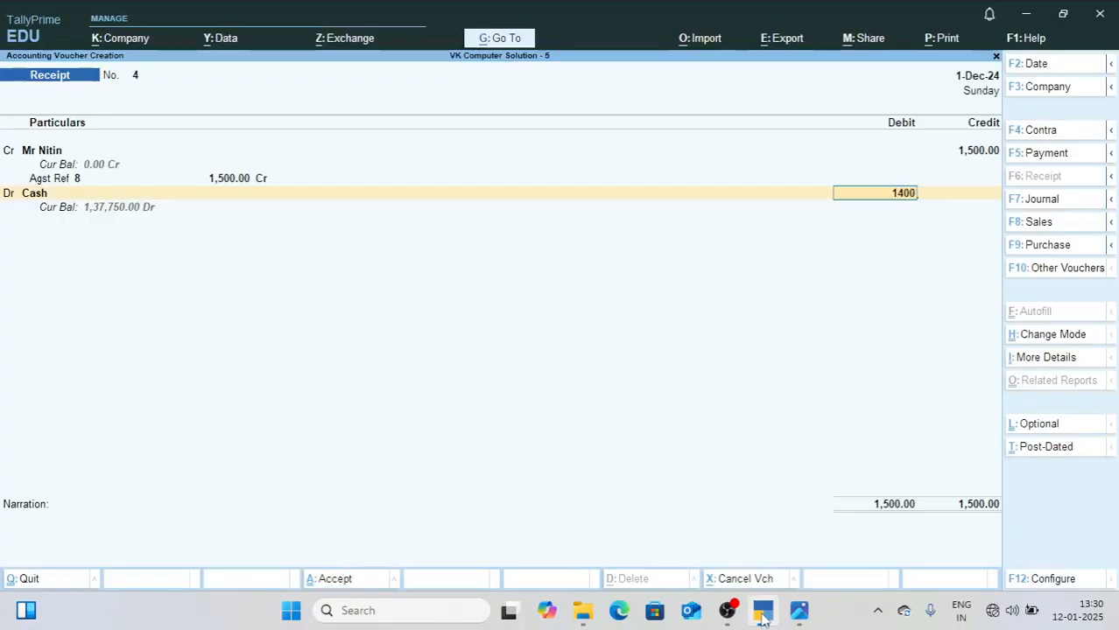
{"action": "type", "text": "400"}
{"action": "key", "text": "Return"}
{"action": "key", "text": "Return"}
Step: Debit Discount Given 100 and save Receipt voucher 4
{"action": "type", "text": "Di"}
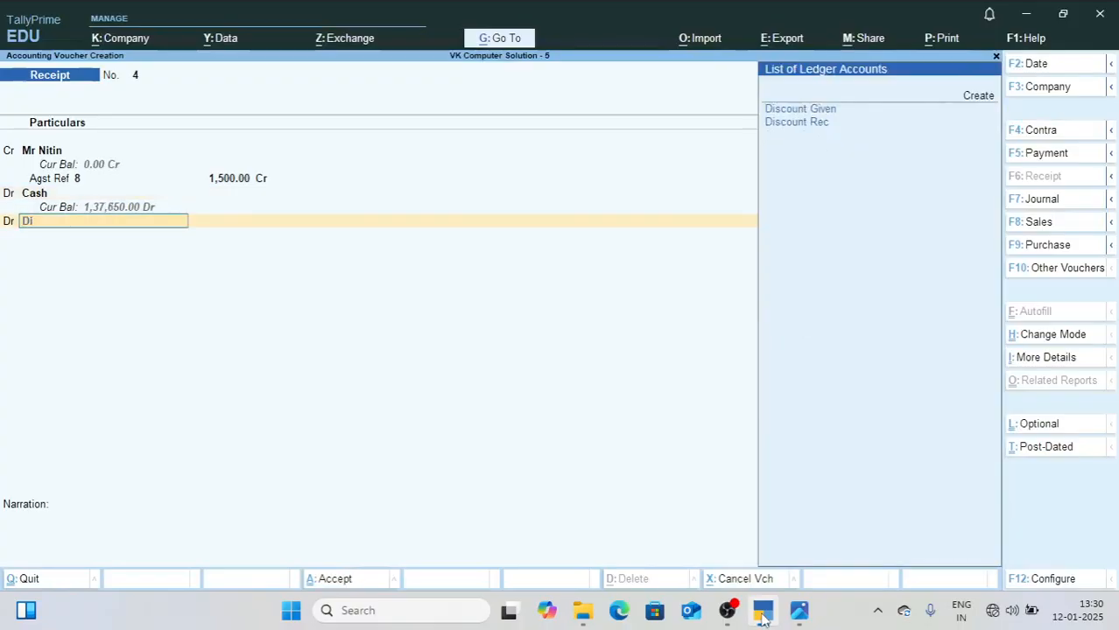
{"action": "key", "text": "Return"}
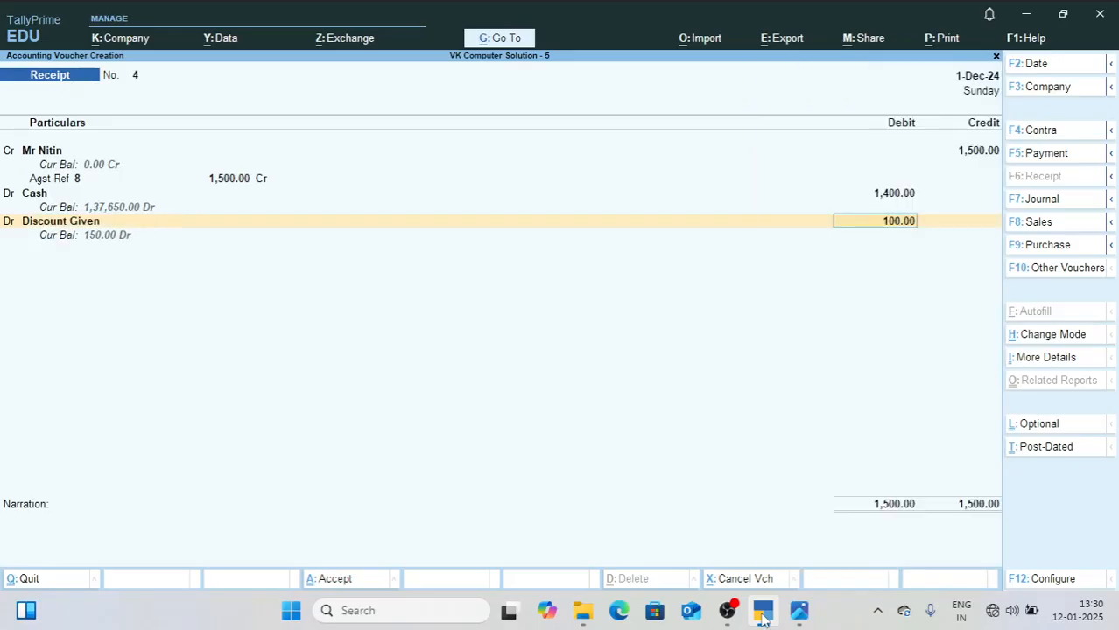
{"action": "key", "text": "Return"}
{"action": "key", "text": "Return"}
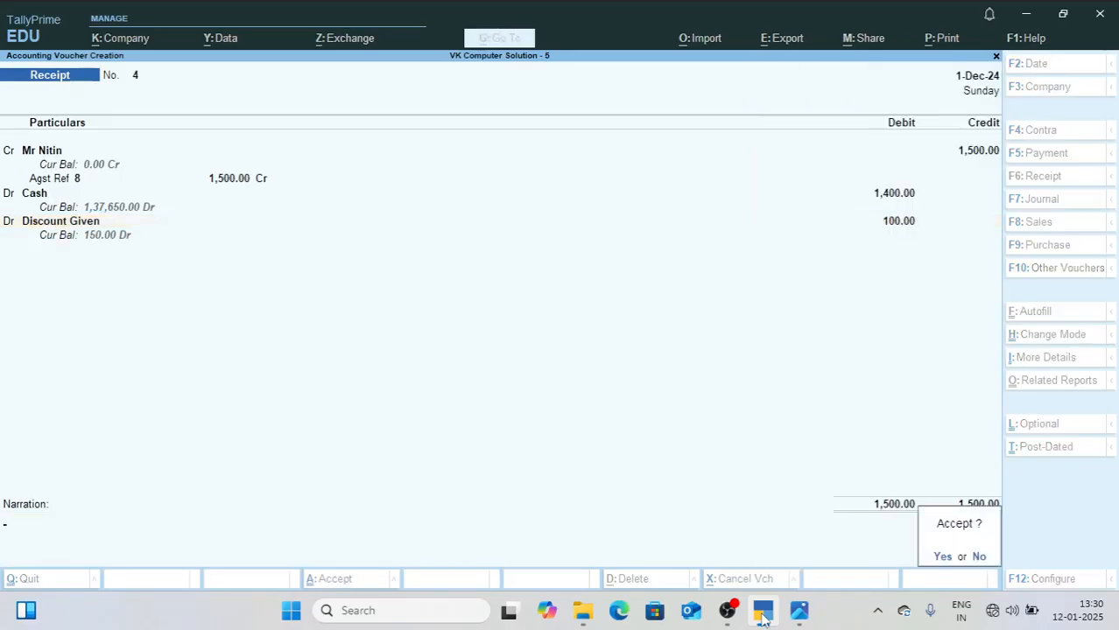
{"action": "key", "text": "Return"}
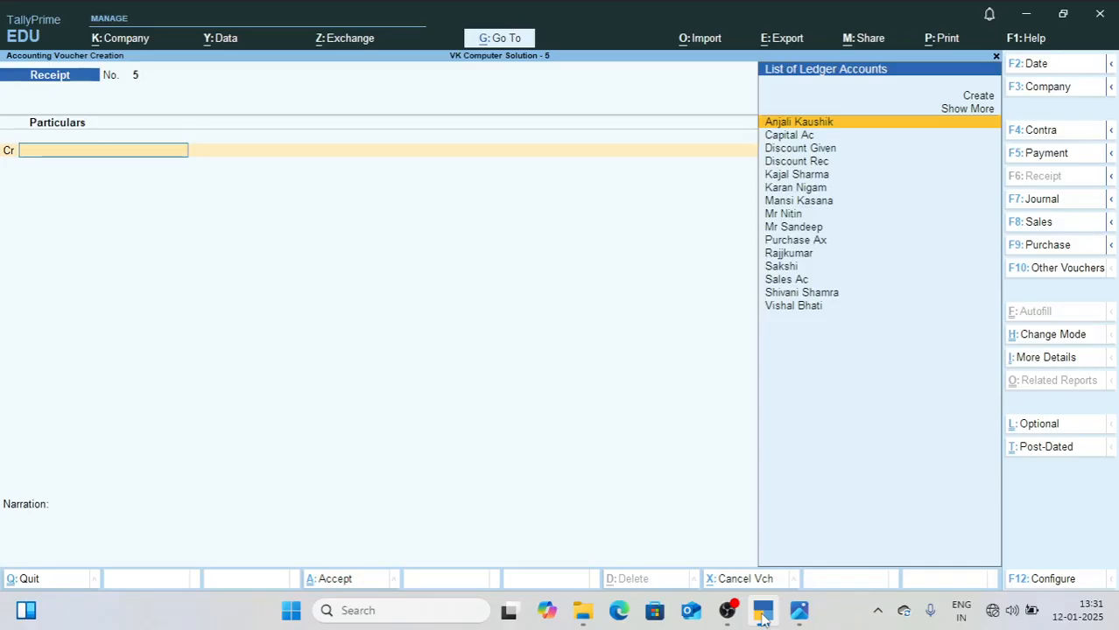
Step: Check the fourth December receipt in 2.jpg and credit that customer 1,500 in Receipt voucher 5, allocated as Agst Ref 9
{"action": "left_click", "coordinate": [799, 610]}
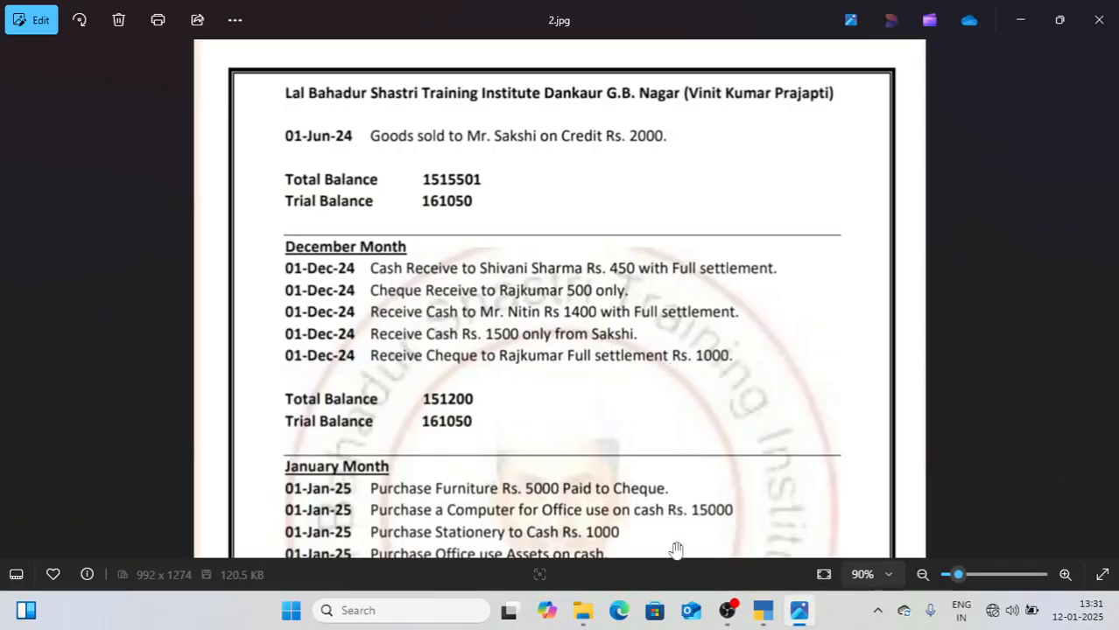
{"action": "mouse_move", "coordinate": [763, 607]}
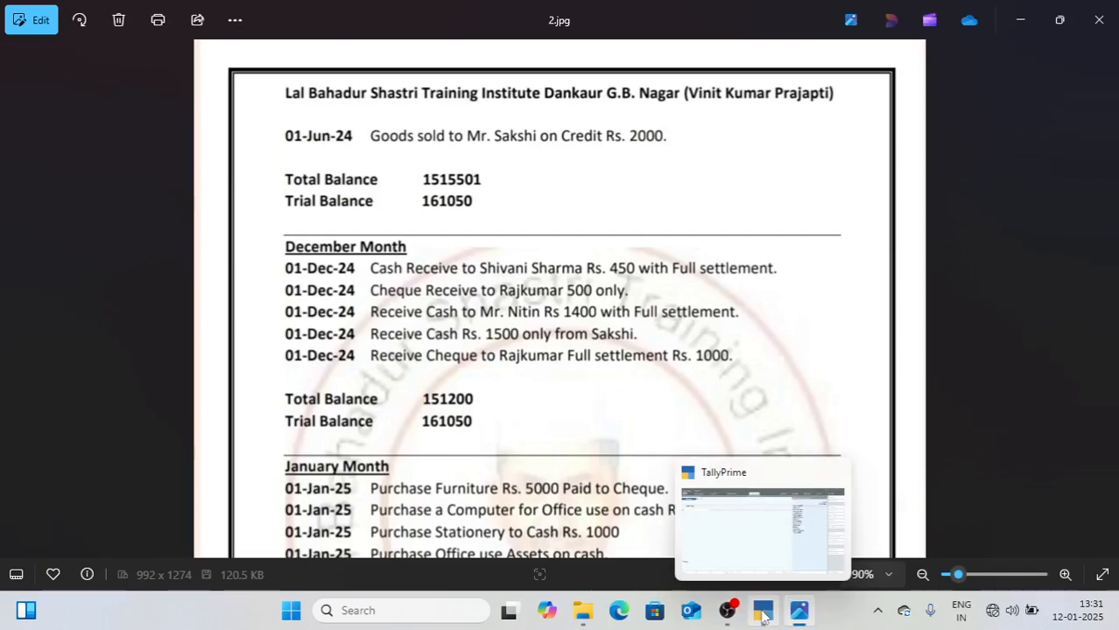
{"action": "left_click", "coordinate": [763, 610]}
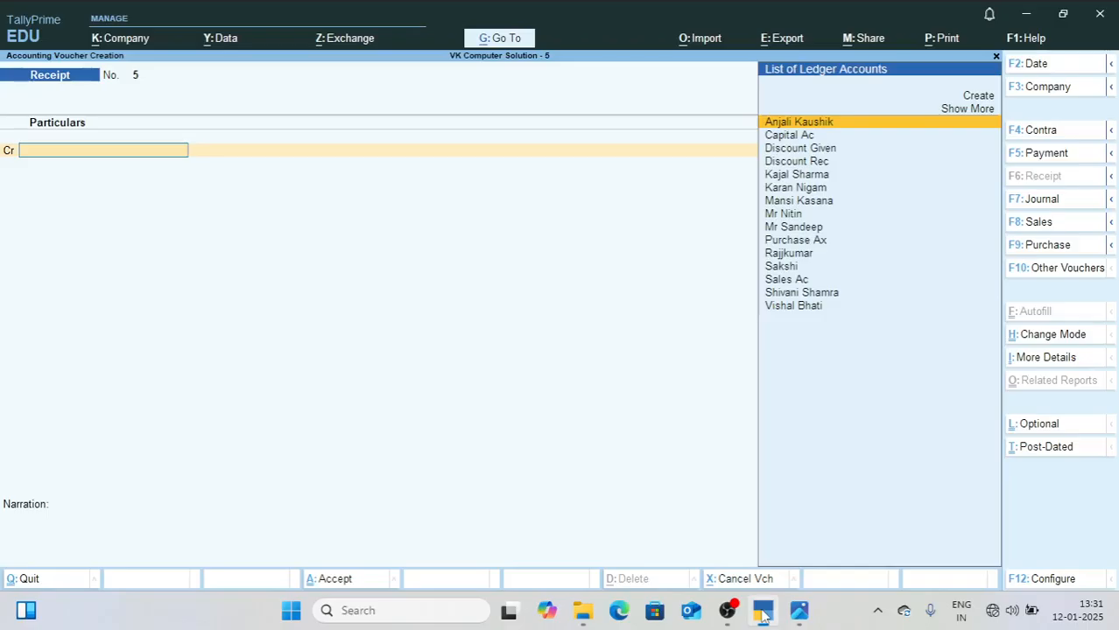
{"action": "type", "text": "Sak"}
{"action": "key", "text": "Return"}
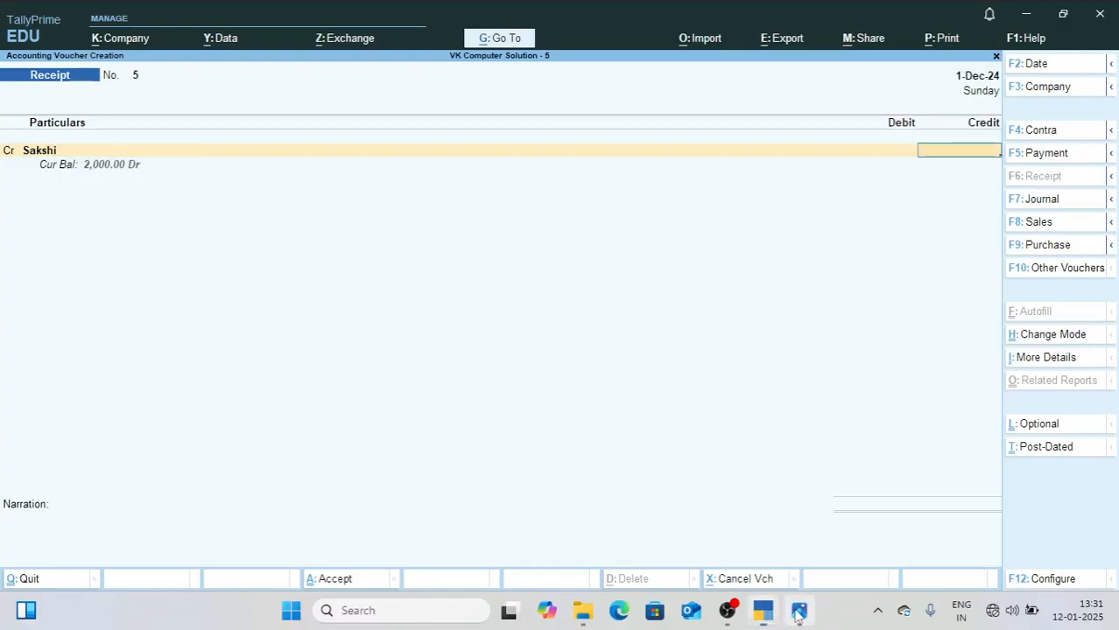
{"action": "left_click", "coordinate": [798, 613]}
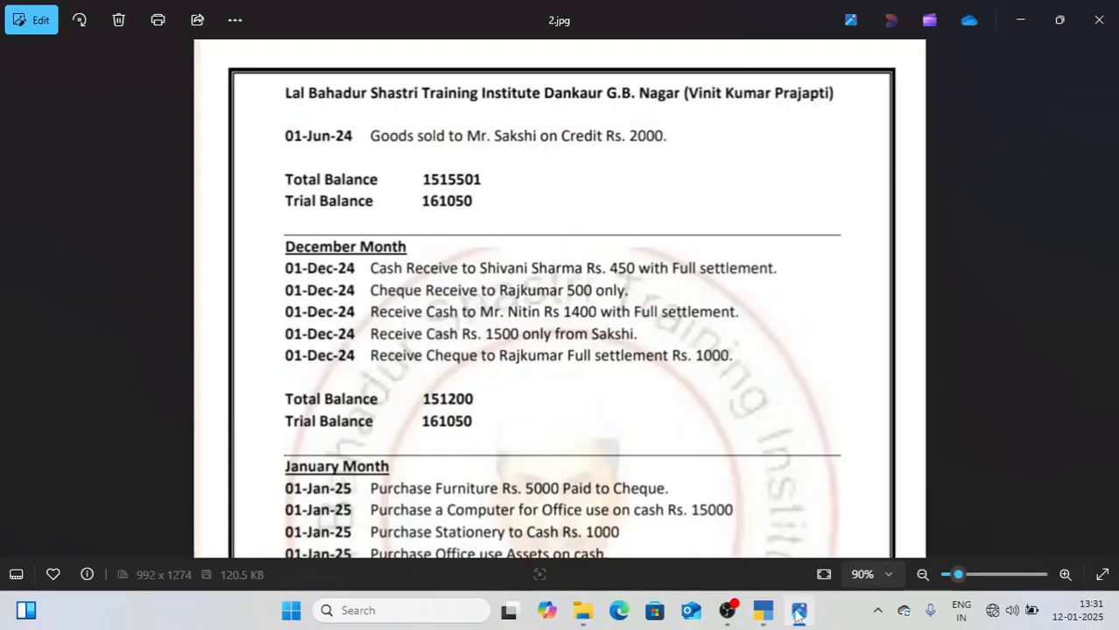
{"action": "left_click", "coordinate": [799, 613]}
{"action": "type", "text": "1500"}
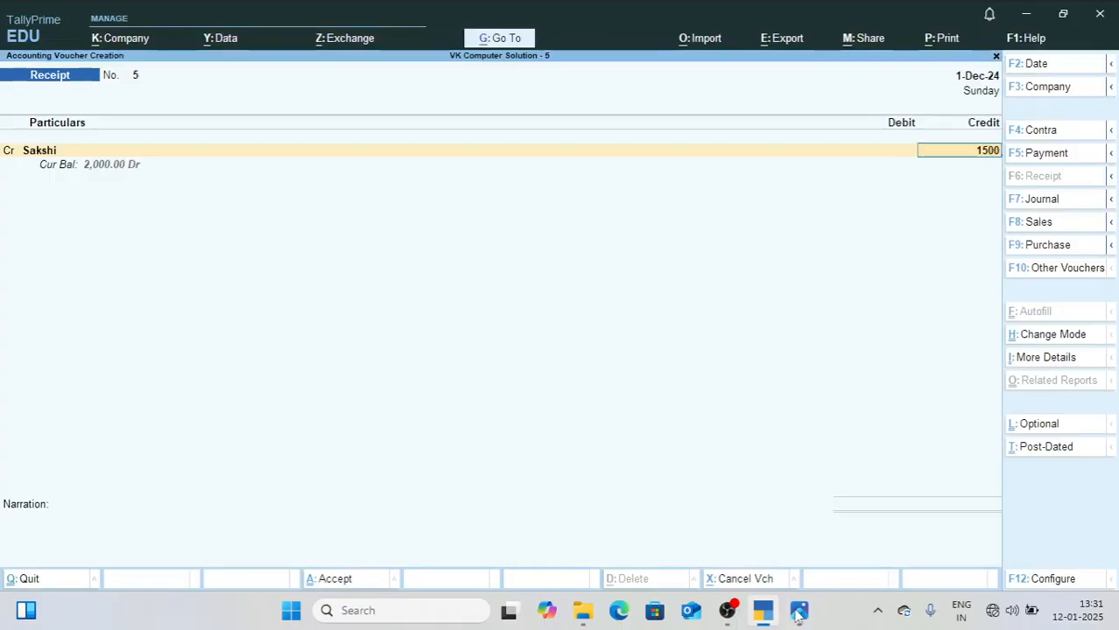
{"action": "key", "text": "Return"}
{"action": "key", "text": "Return"}
{"action": "key", "text": "Return"}
{"action": "key", "text": "Return"}
{"action": "key", "text": "Return"}
{"action": "key", "text": "Return"}
Step: Debit Cash 1,500 and save Receipt voucher 5 without a narration
{"action": "type", "text": "cas"}
{"action": "key", "text": "Return"}
{"action": "key", "text": "Return"}
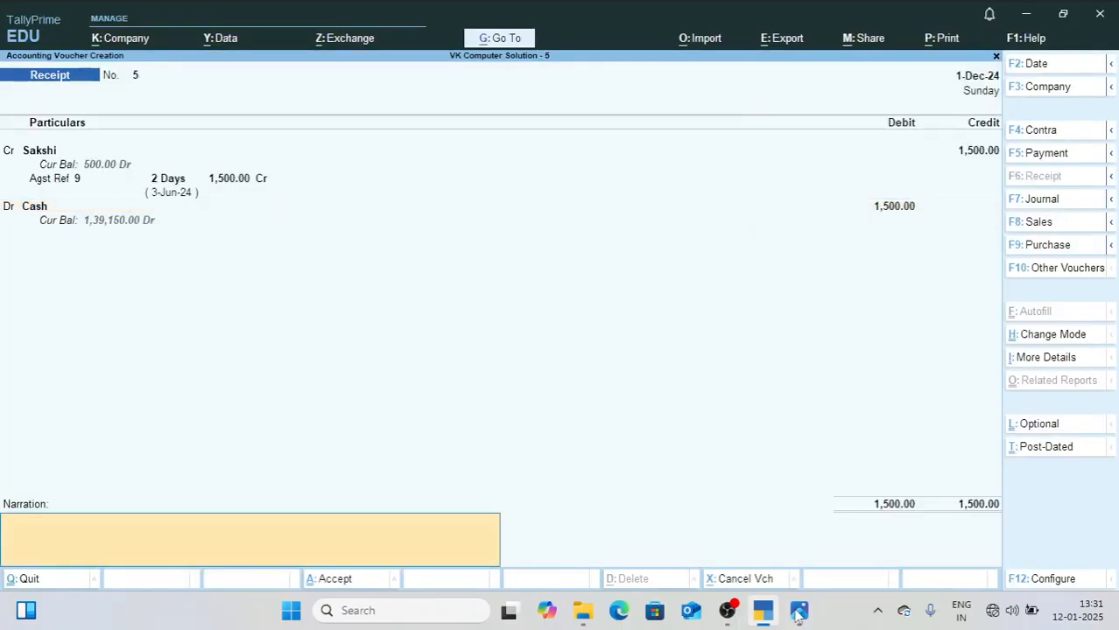
{"action": "key", "text": "Return"}
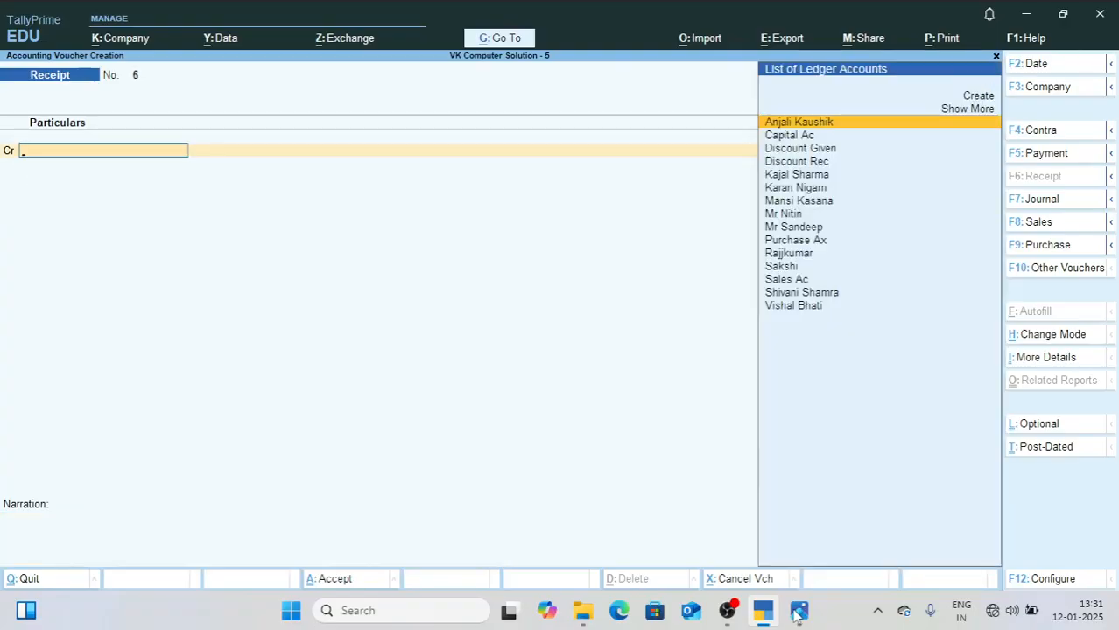
Step: Check the fifth December receipt in 2.jpg and credit that customer 1,200 in Receipt voucher 6, allocated as Agst Ref 5 for 1,000 and 6 for 200
{"action": "left_click", "coordinate": [802, 614]}
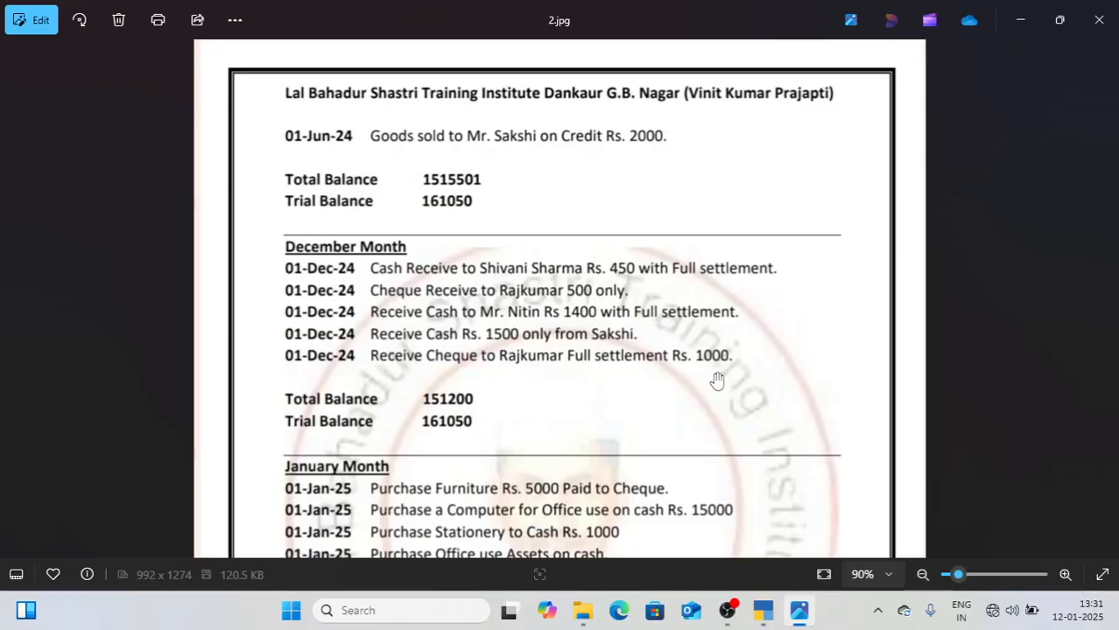
{"action": "left_click", "coordinate": [762, 610]}
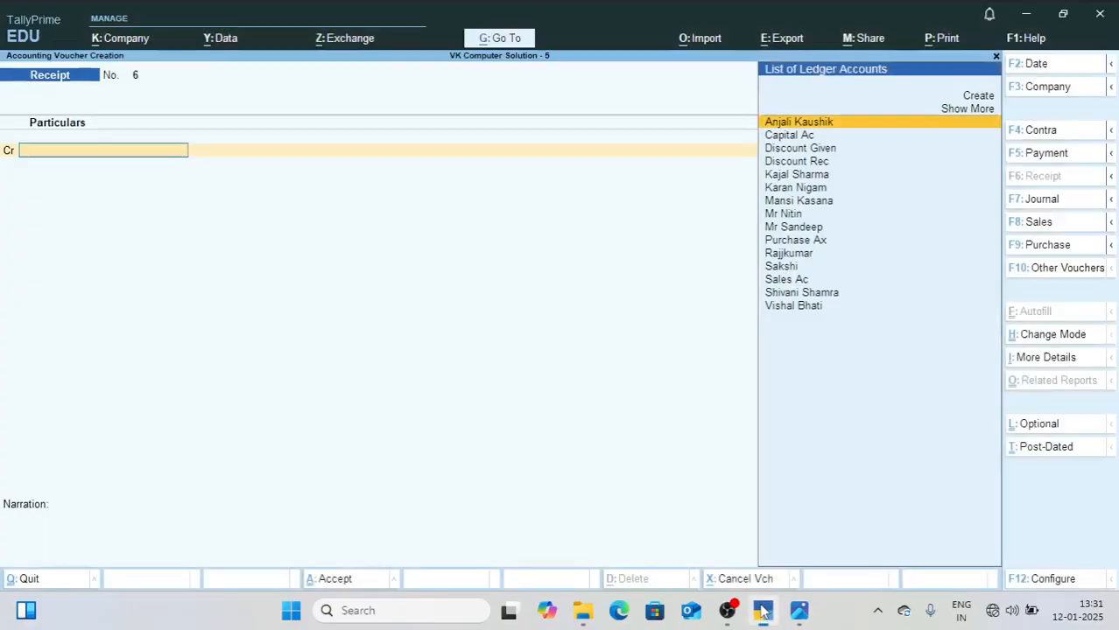
{"action": "type", "text": "Raj"}
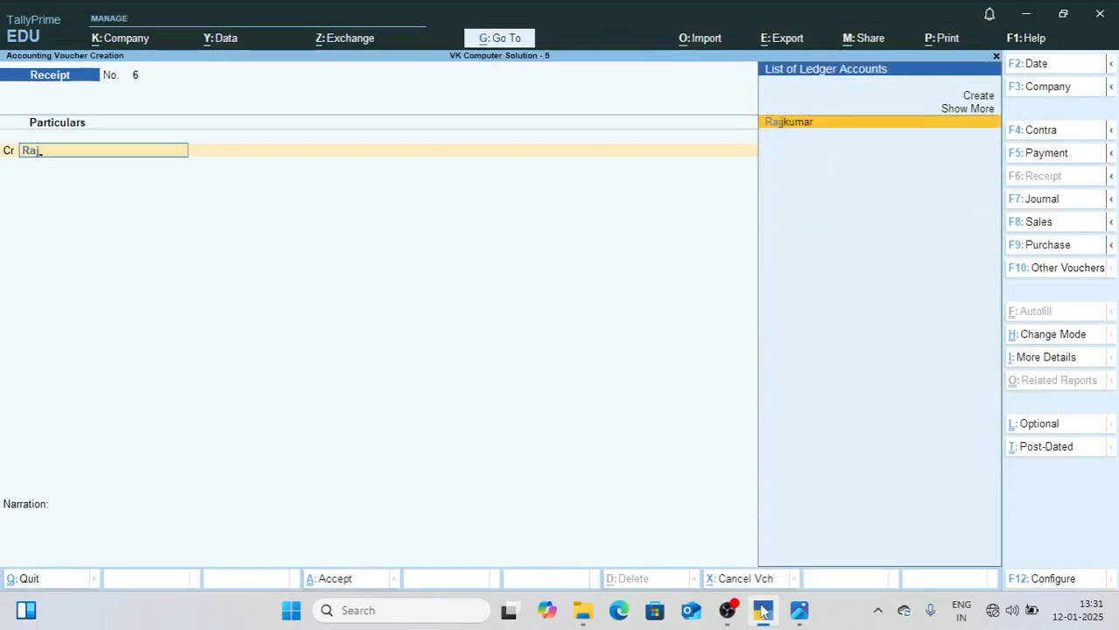
{"action": "key", "text": "Return"}
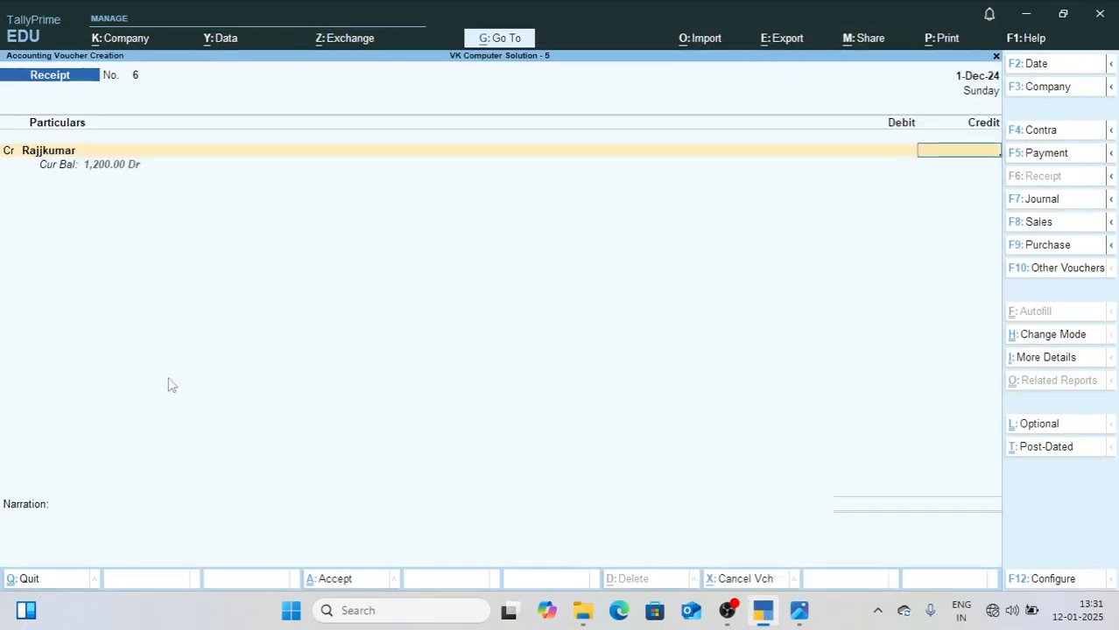
{"action": "type", "text": "1,200"}
{"action": "key", "text": "Return"}
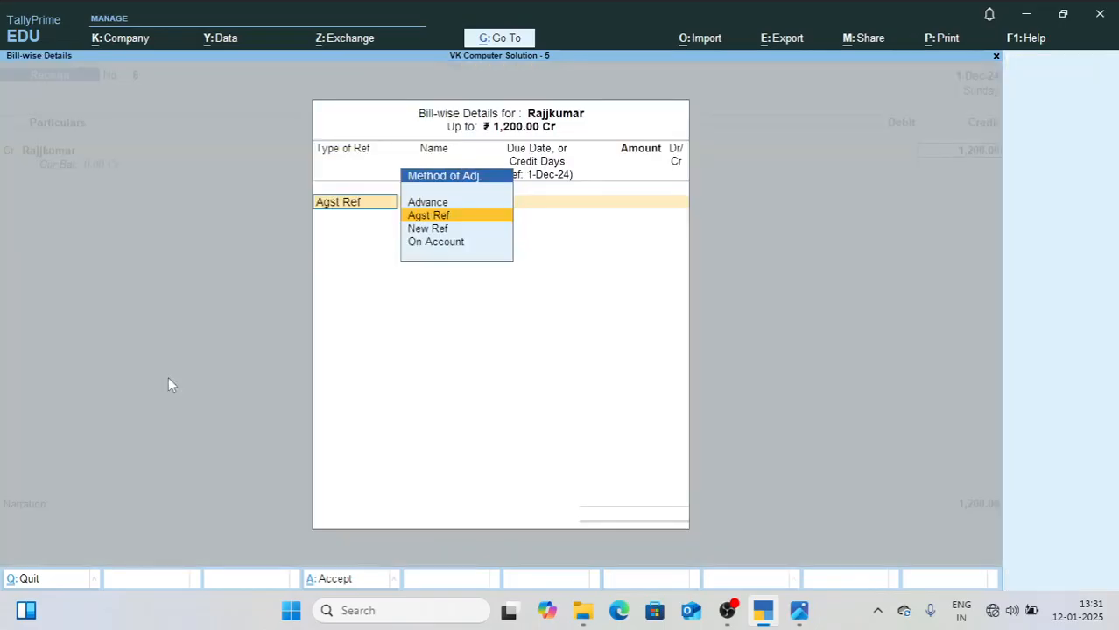
{"action": "key", "text": "Return"}
{"action": "key", "text": "Return"}
{"action": "key", "text": "Return"}
{"action": "key", "text": "Return"}
{"action": "key", "text": "Return"}
{"action": "key", "text": "Return"}
{"action": "key", "text": "Return"}
Step: Debit Sbi Bank Ac 1,000 in Receipt voucher 6
{"action": "key", "text": "Return"}
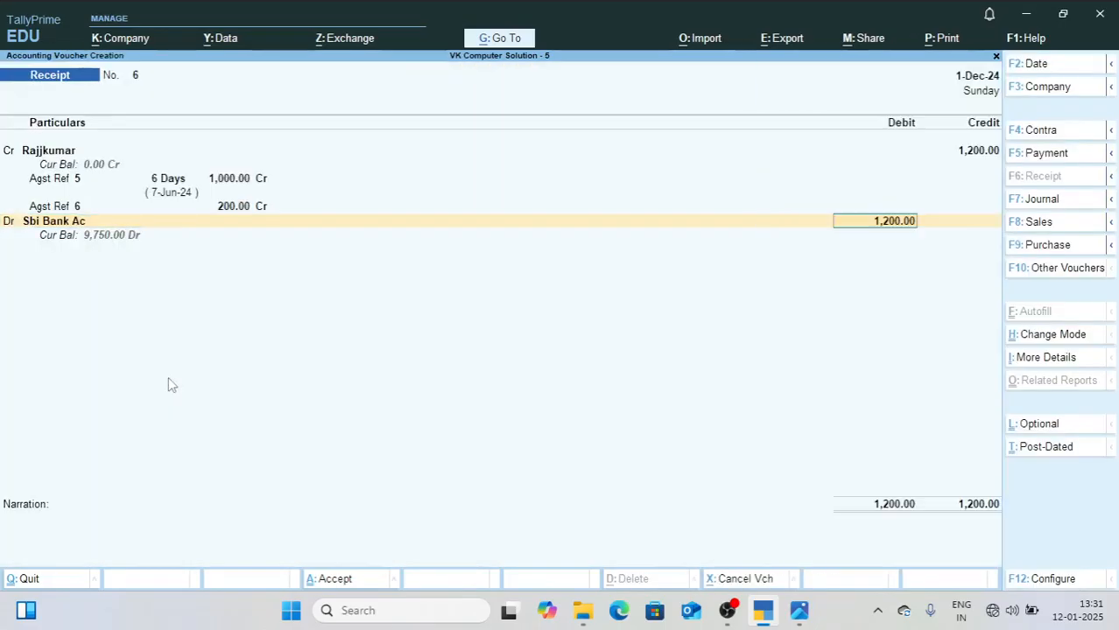
{"action": "type", "text": "10"}
{"action": "key", "text": "Return"}
Step: Debit Discount Given 200 on the remaining debit line and save Receipt voucher 6 without a narration
{"action": "key", "text": "Return"}
{"action": "key", "text": "Return"}
{"action": "key", "text": "Return"}
{"action": "key", "text": "Return"}
{"action": "key", "text": "Return"}
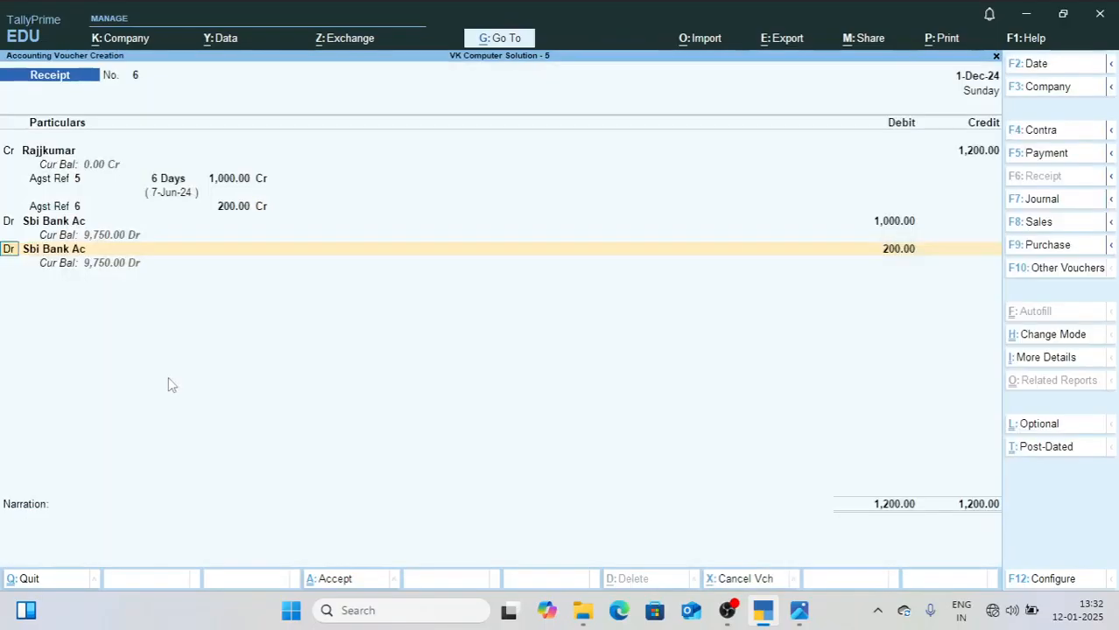
{"action": "key", "text": "Return"}
{"action": "type", "text": "Dis"}
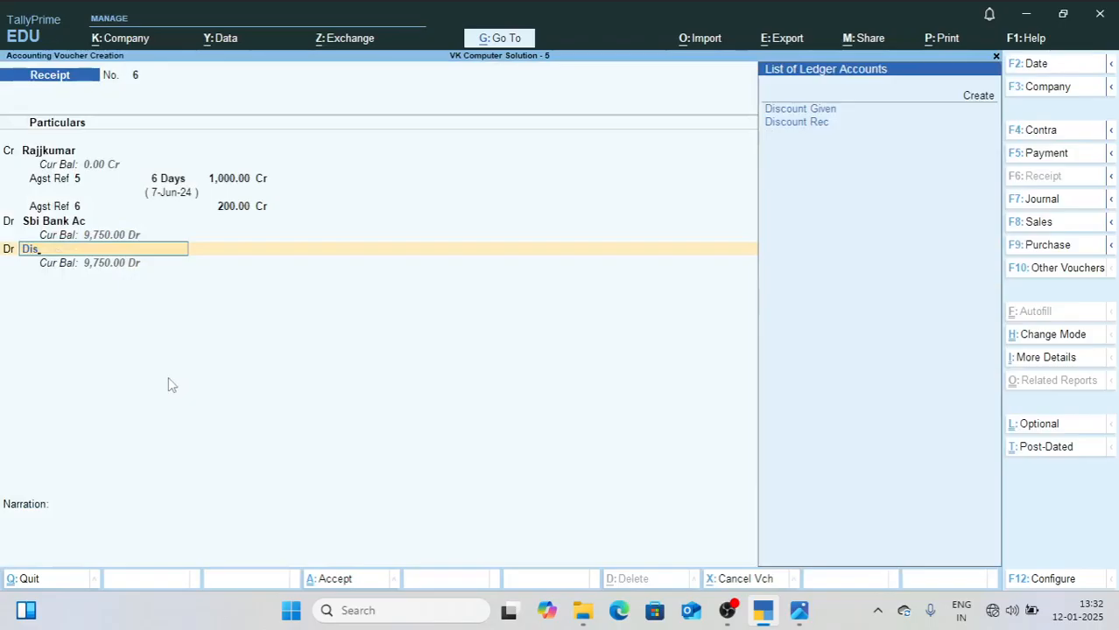
{"action": "key", "text": "Return"}
{"action": "key", "text": "Return"}
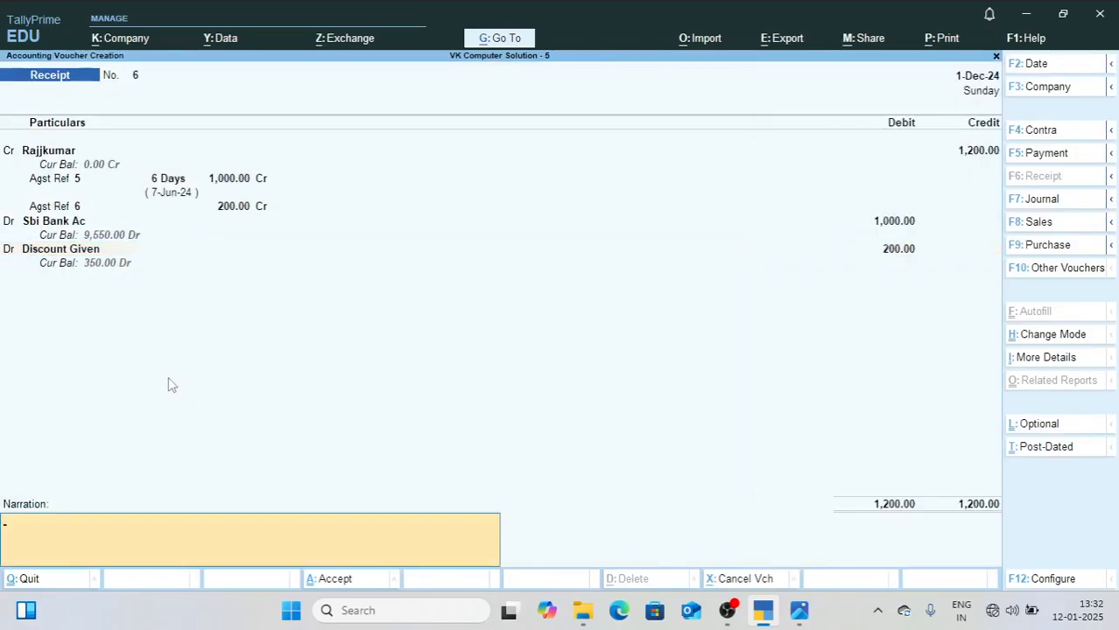
{"action": "key", "text": "Return"}
{"action": "key", "text": "Return"}
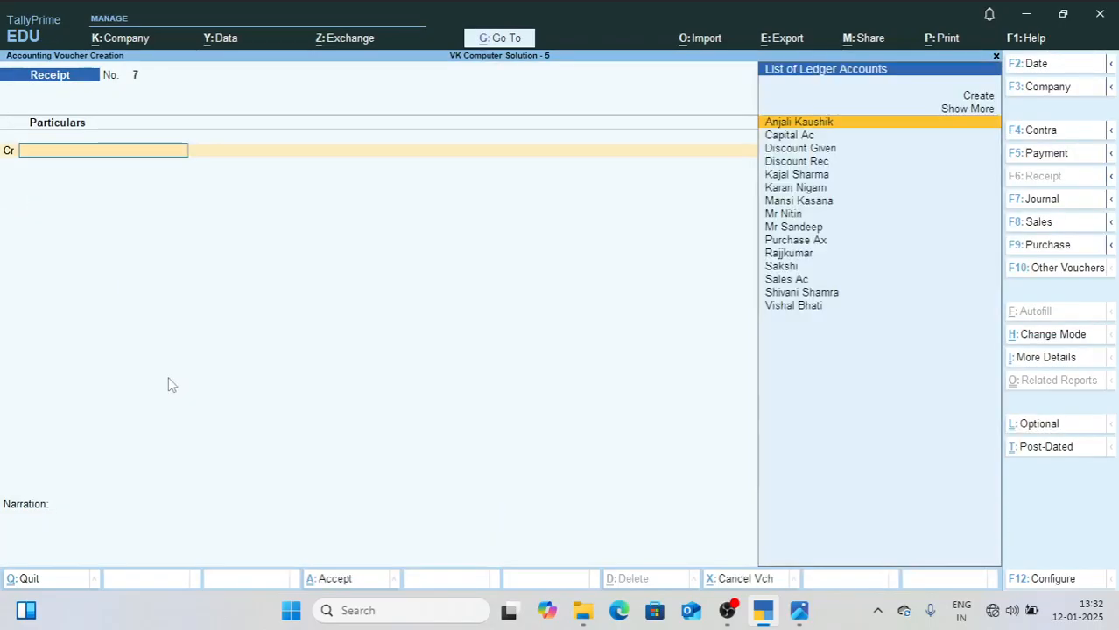
Step: Leave voucher entry and compare the Balance Sheet total with the December Total Balance in 2.jpg
{"action": "key", "text": "Escape"}
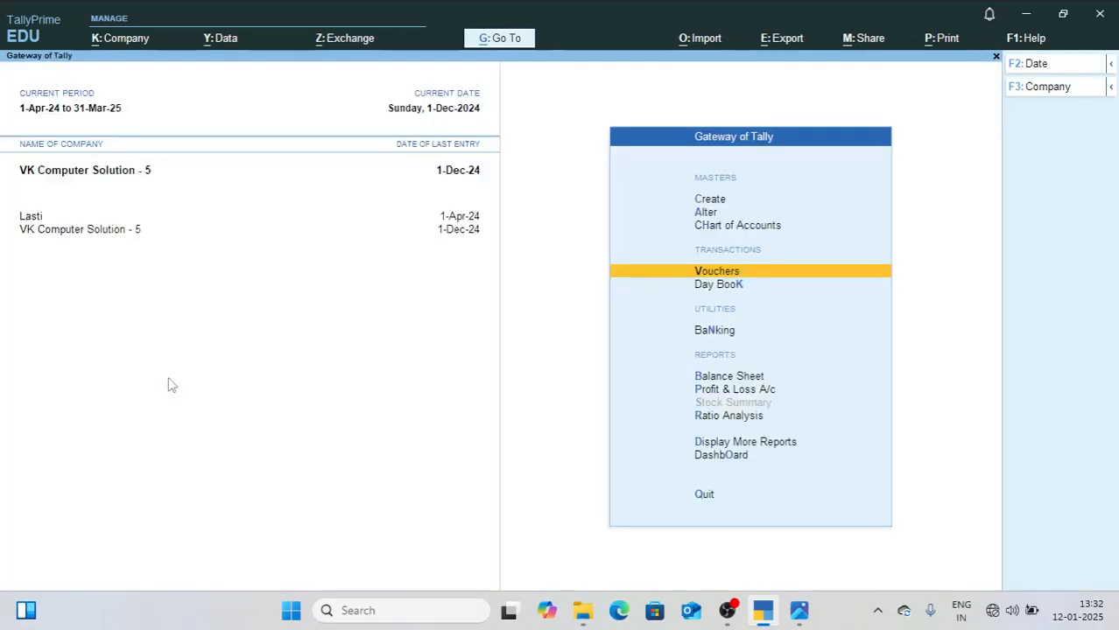
{"action": "key", "text": "b"}
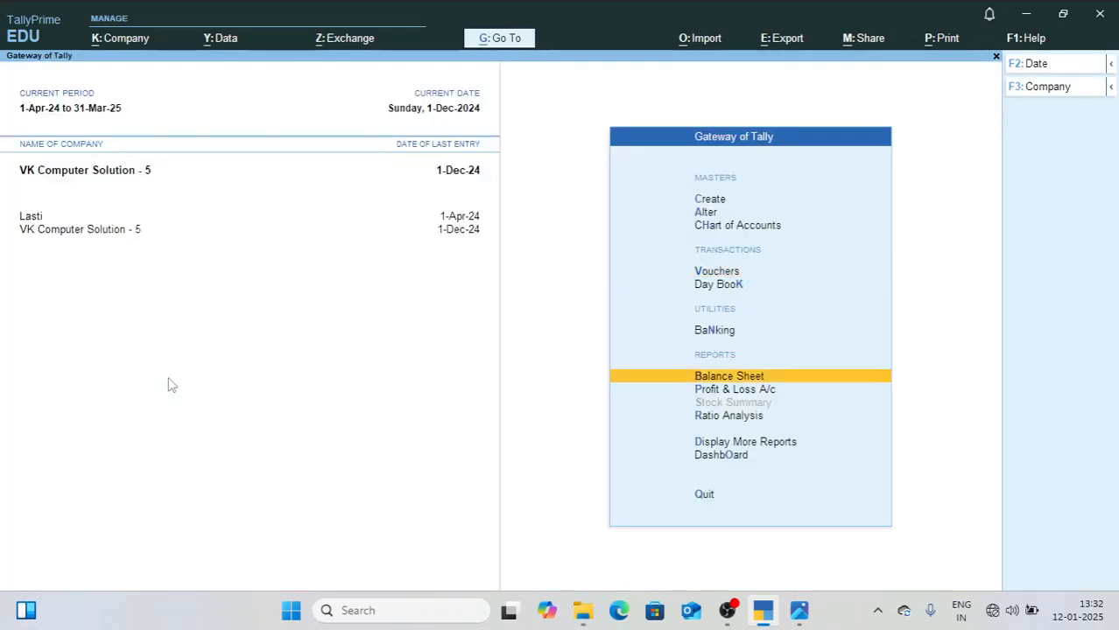
{"action": "key", "text": "Return"}
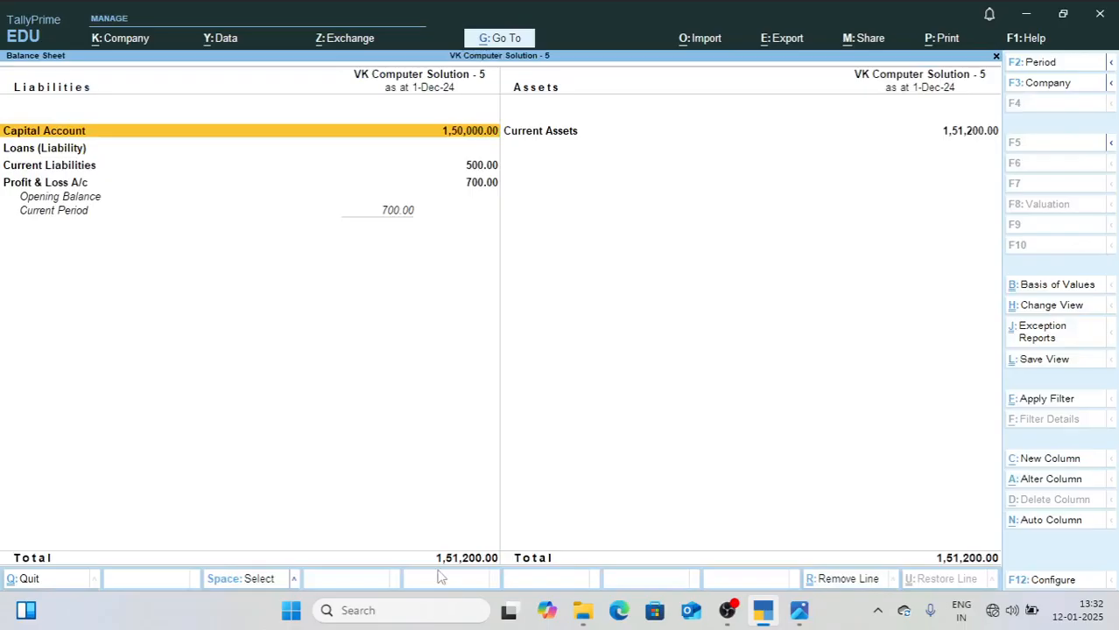
{"action": "left_click", "coordinate": [810, 616]}
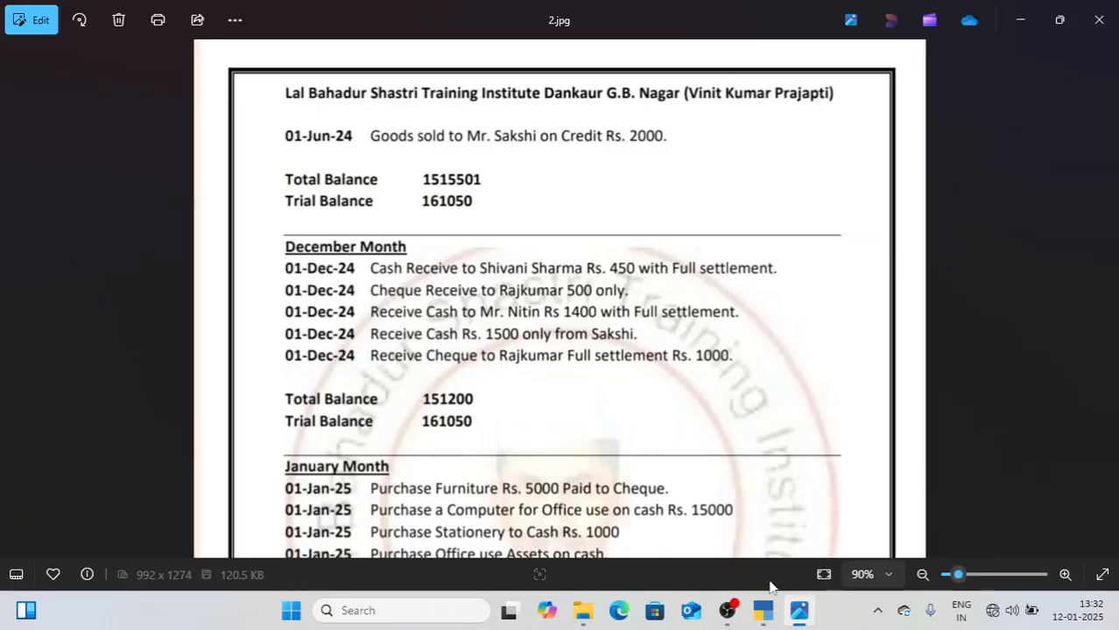
{"action": "left_click", "coordinate": [763, 612]}
{"action": "key", "text": "Escape"}
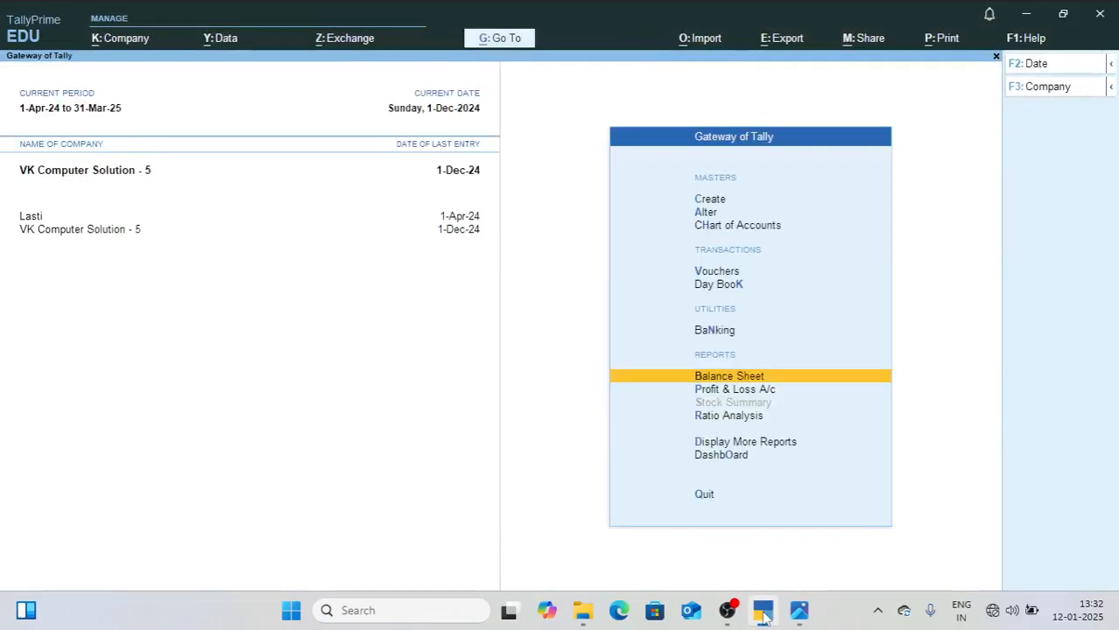
Step: View the Trial Balance in detailed format to check its grand total for December
{"action": "key", "text": "Down"}
{"action": "key", "text": "Down"}
{"action": "key", "text": "Down"}
{"action": "key", "text": "Return"}
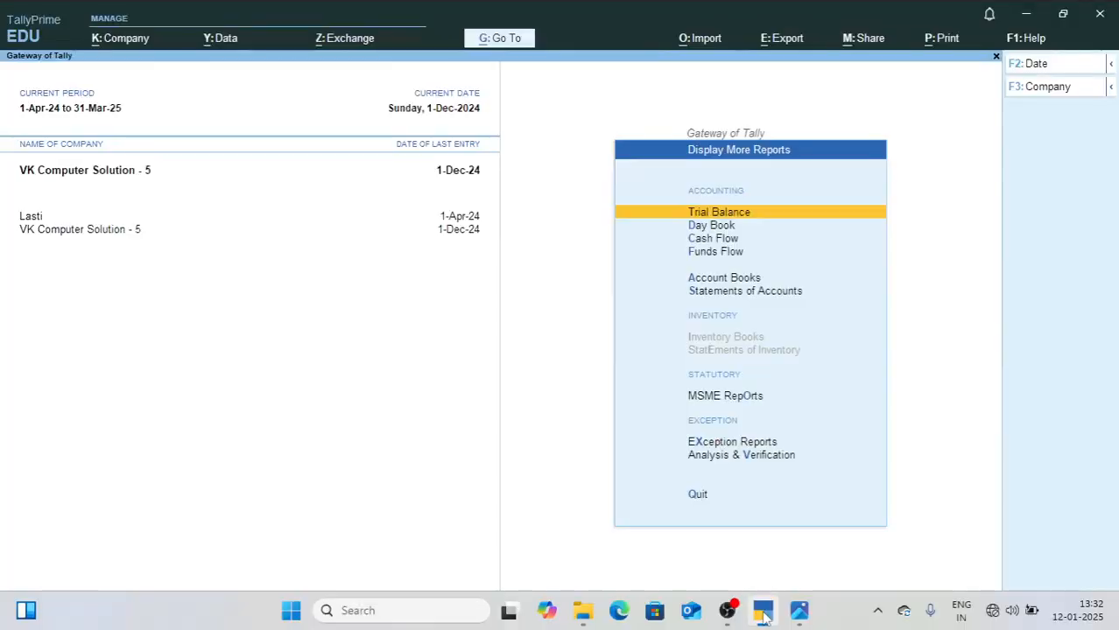
{"action": "key", "text": "Return"}
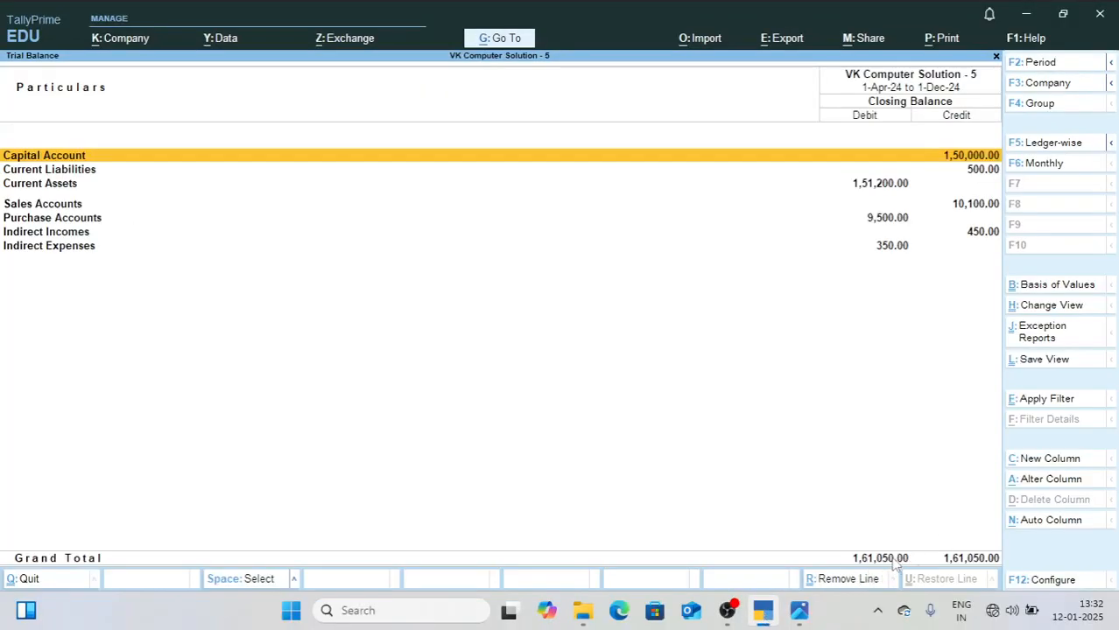
{"action": "key", "text": "alt+F5"}
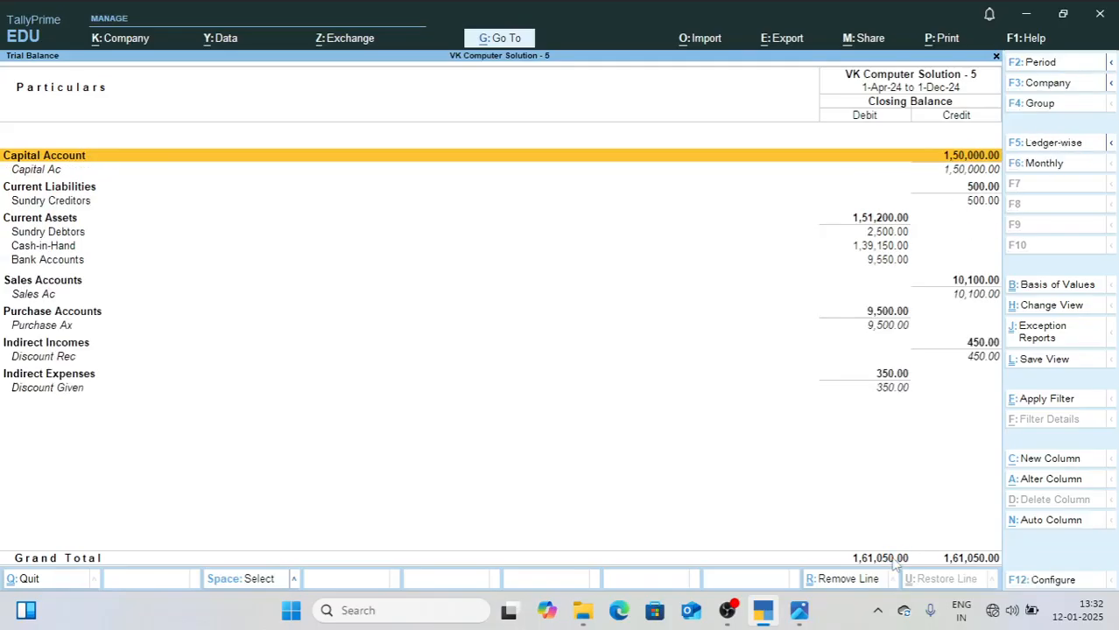
Step: Examine the outstanding customer balances in the Sundry Debtors group summary of the Trial Balance
{"action": "key", "text": "Down"}
{"action": "key", "text": "Down"}
{"action": "key", "text": "Down"}
{"action": "key", "text": "Down"}
{"action": "key", "text": "Down"}
{"action": "key", "text": "Down"}
{"action": "key", "text": "Up"}
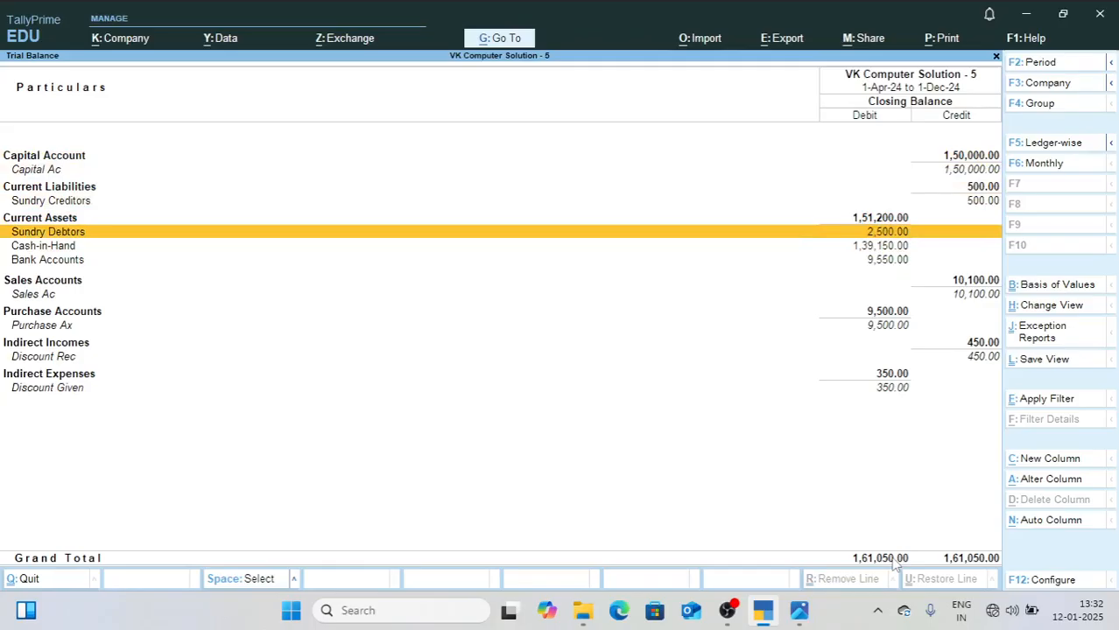
{"action": "key", "text": "Up"}
{"action": "key", "text": "Up"}
{"action": "key", "text": "Down"}
{"action": "key", "text": "Down"}
{"action": "key", "text": "Return"}
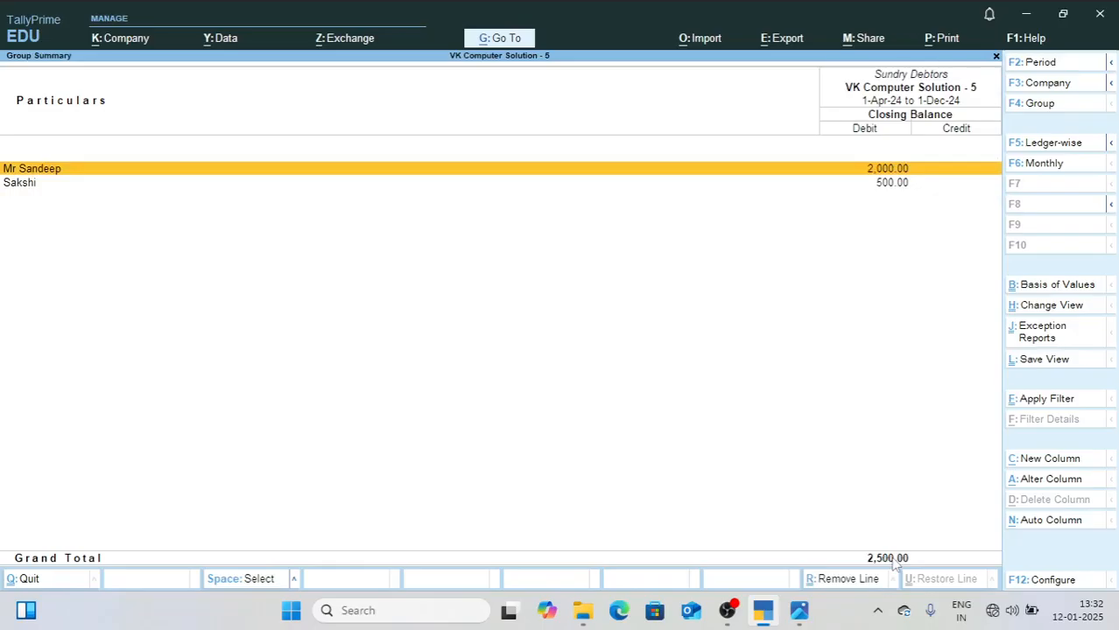
{"action": "key", "text": "Down"}
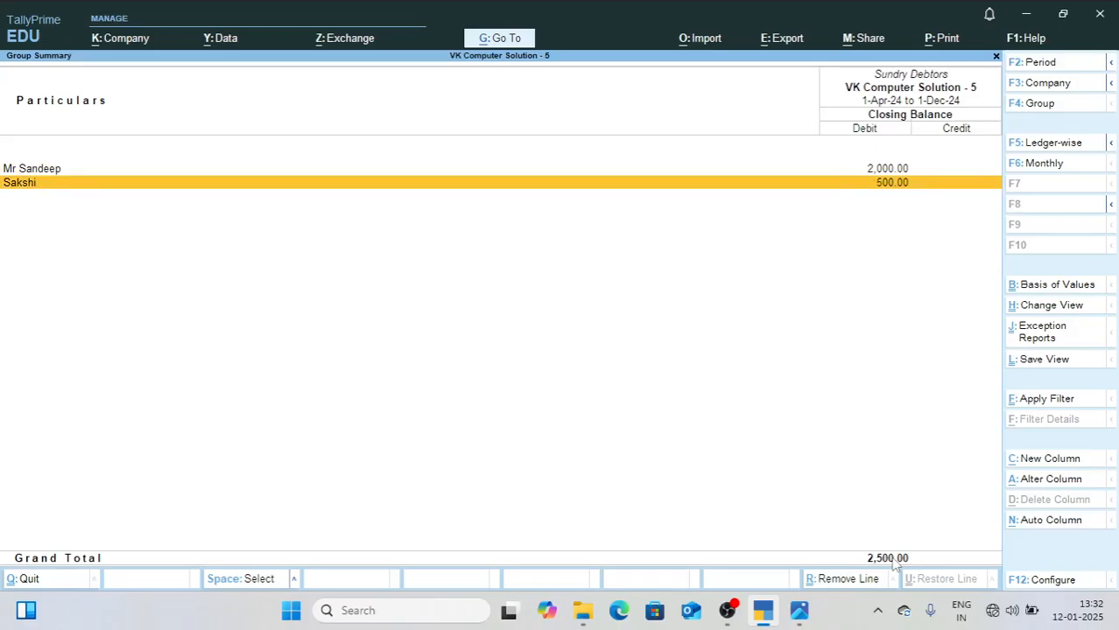
{"action": "key", "text": "Escape"}
Step: Review the Trial Balance rows from Sundry Creditors down to Indirect Expenses
{"action": "key", "text": "Up"}
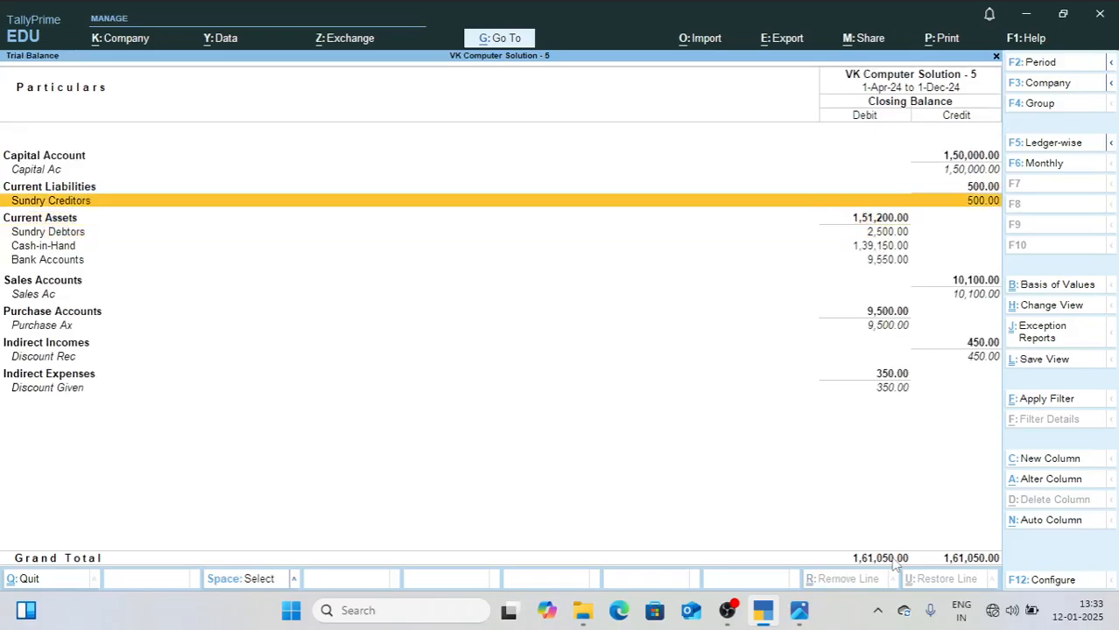
{"action": "key", "text": "Down"}
{"action": "key", "text": "Down"}
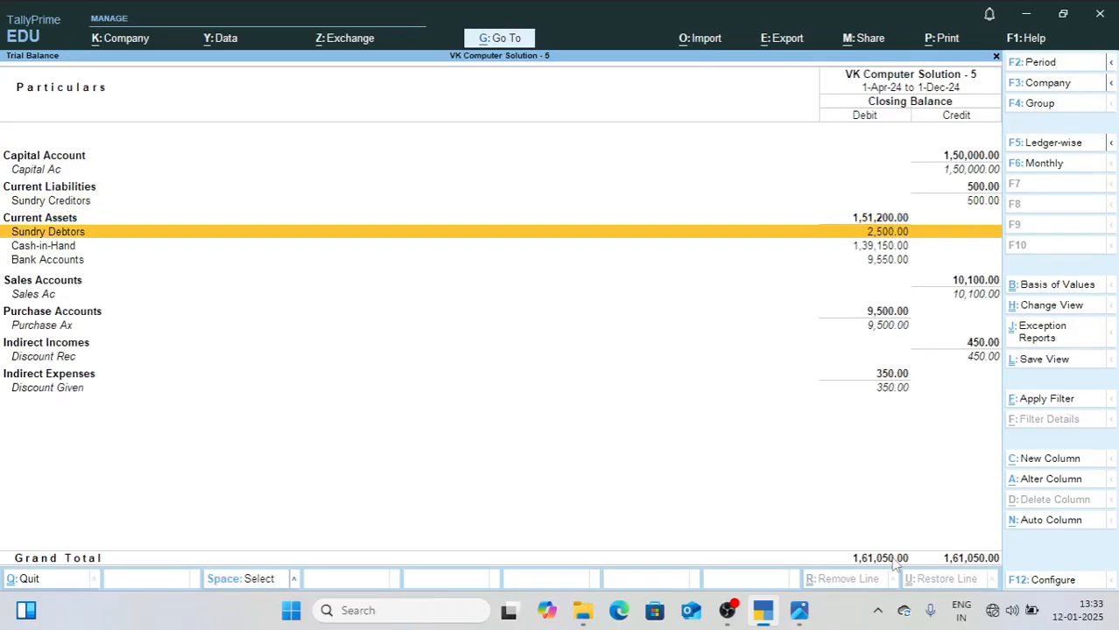
{"action": "key", "text": "Down"}
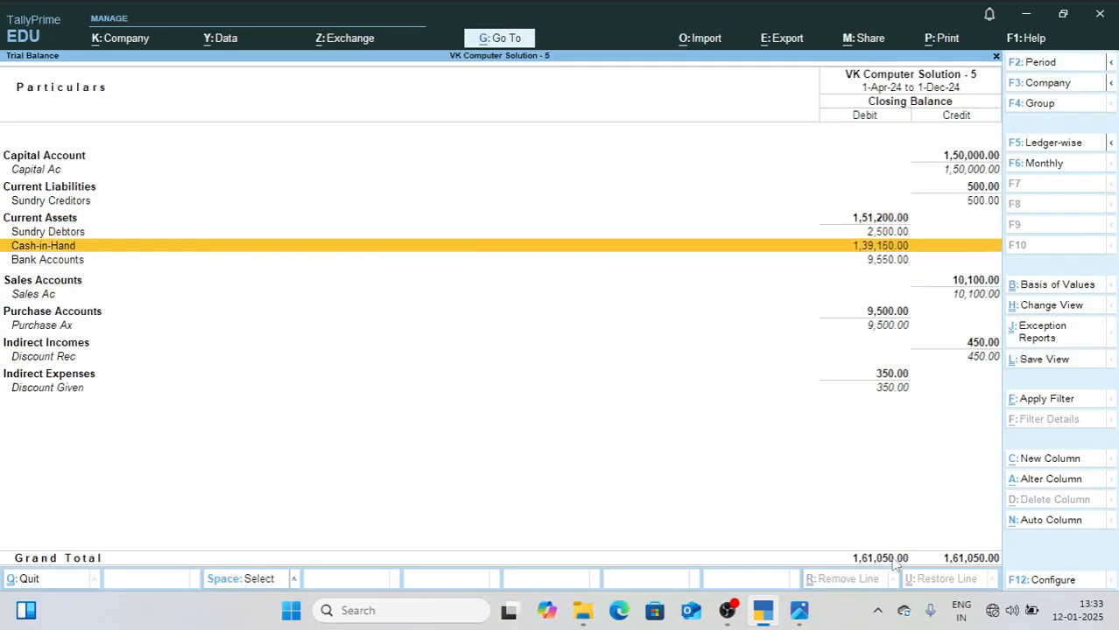
{"action": "key", "text": "Down"}
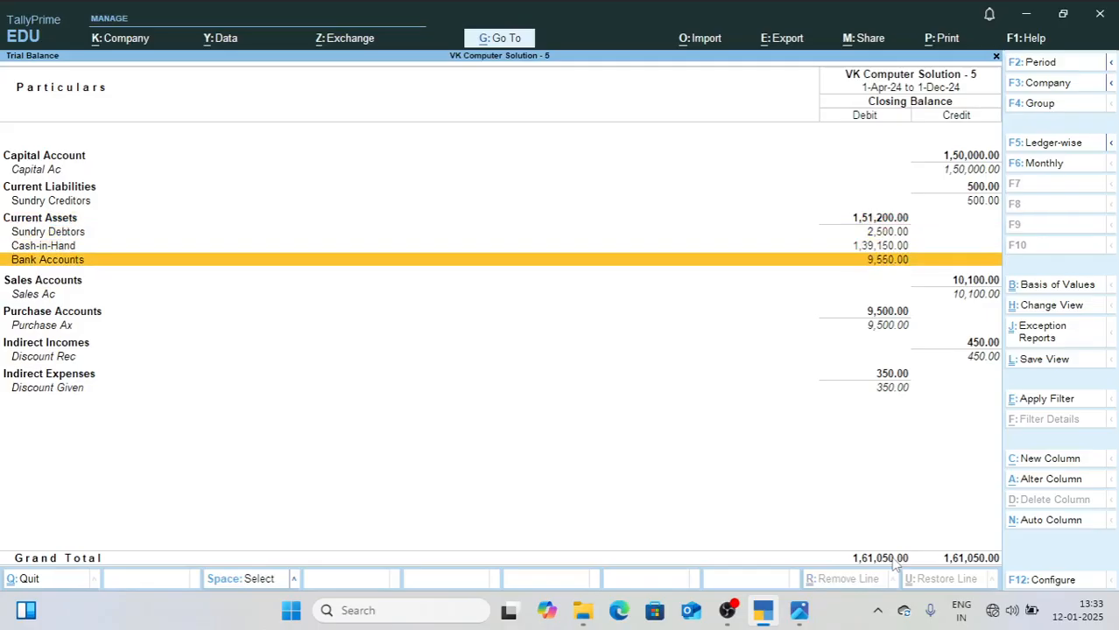
{"action": "key", "text": "Down"}
{"action": "key", "text": "Down"}
{"action": "key", "text": "Down"}
{"action": "key", "text": "Down"}
{"action": "key", "text": "Down"}
{"action": "key", "text": "Down"}
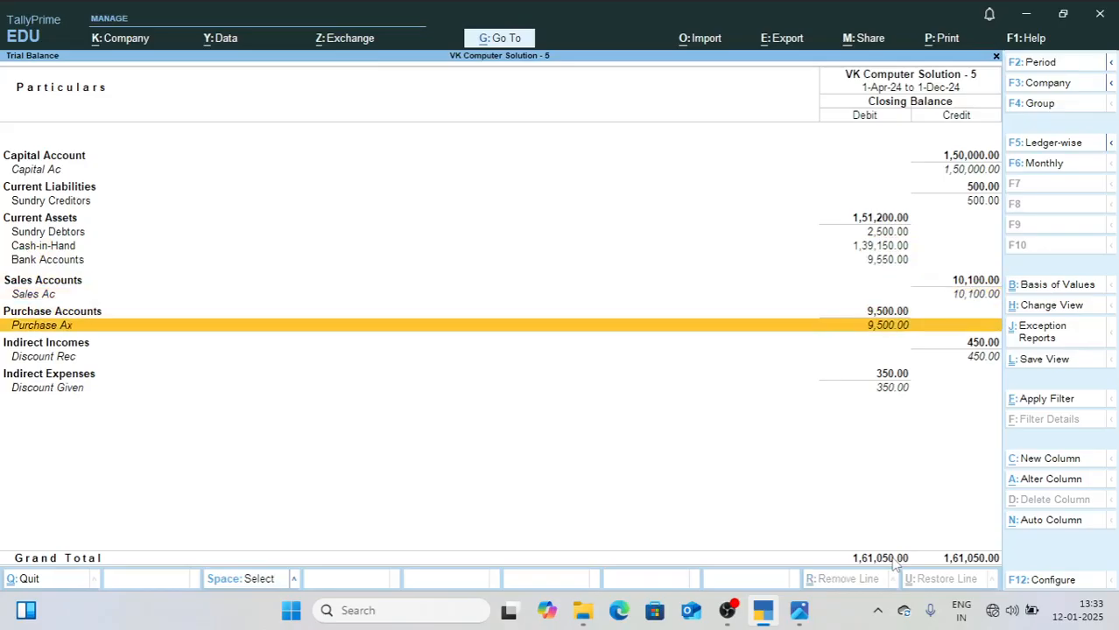
{"action": "key", "text": "Down"}
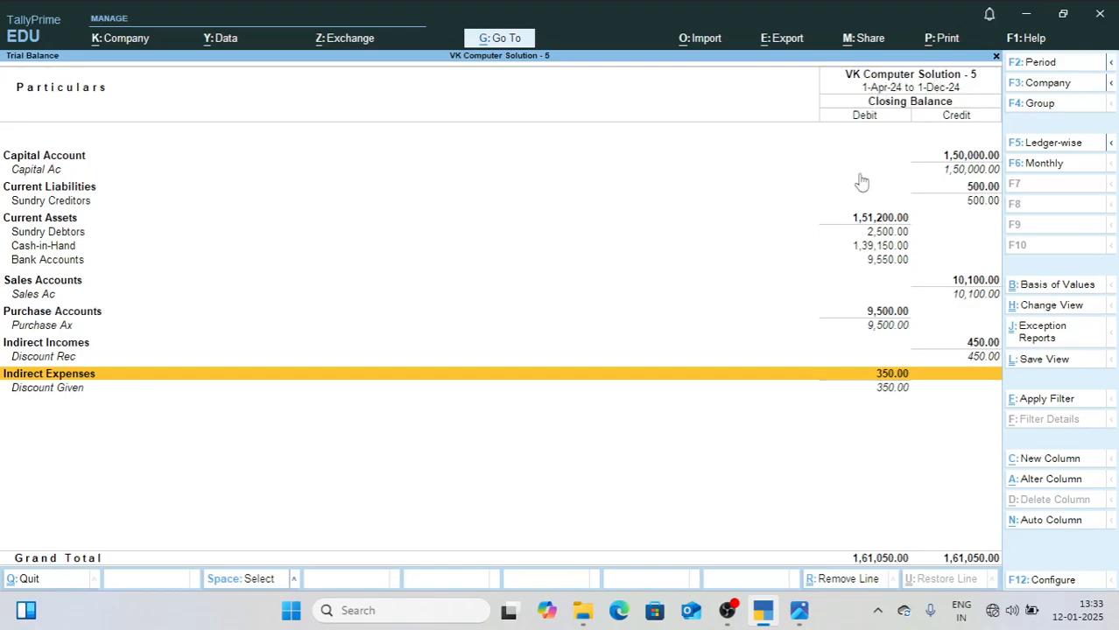
Step: Set the Trial Balance period to run from 1-4-2024 to 1-5-24
{"action": "key", "text": "ctrl"}
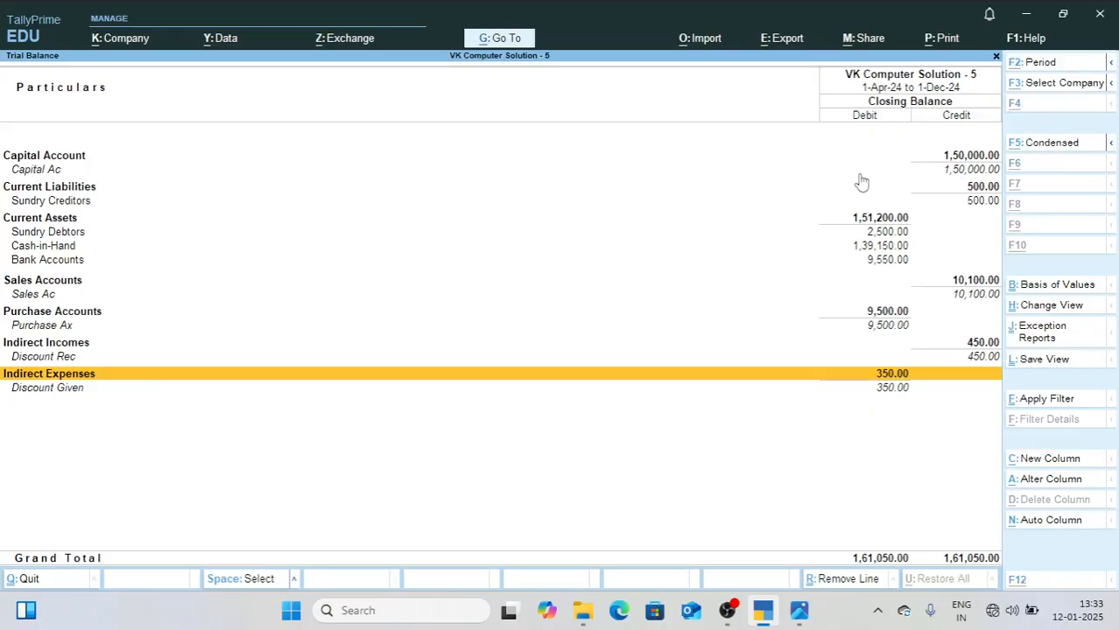
{"action": "key", "text": "F2"}
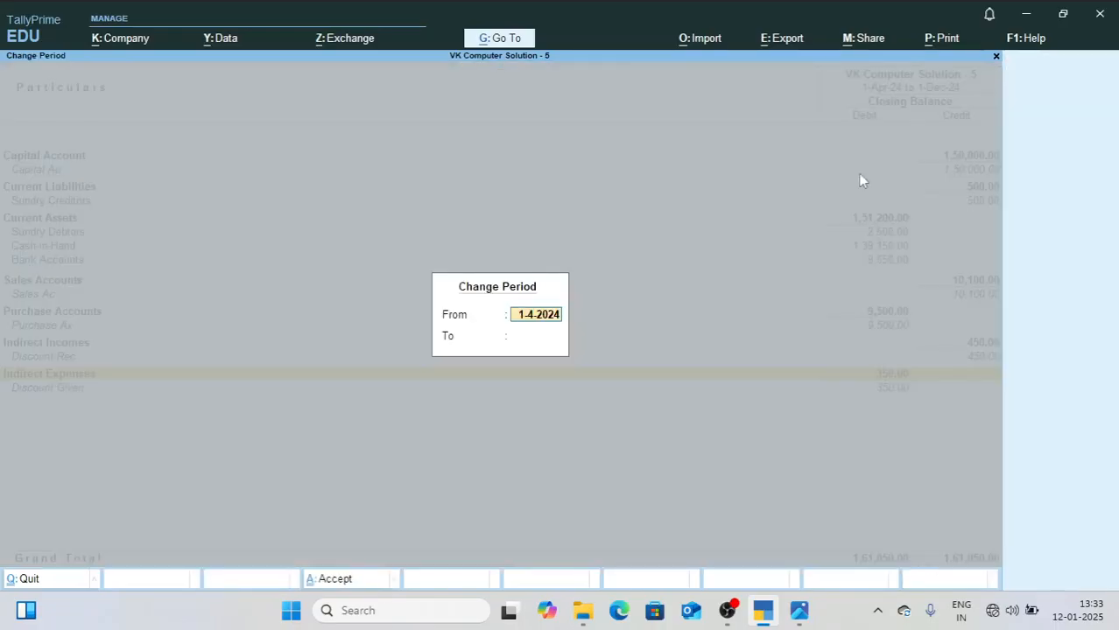
{"action": "key", "text": "Return"}
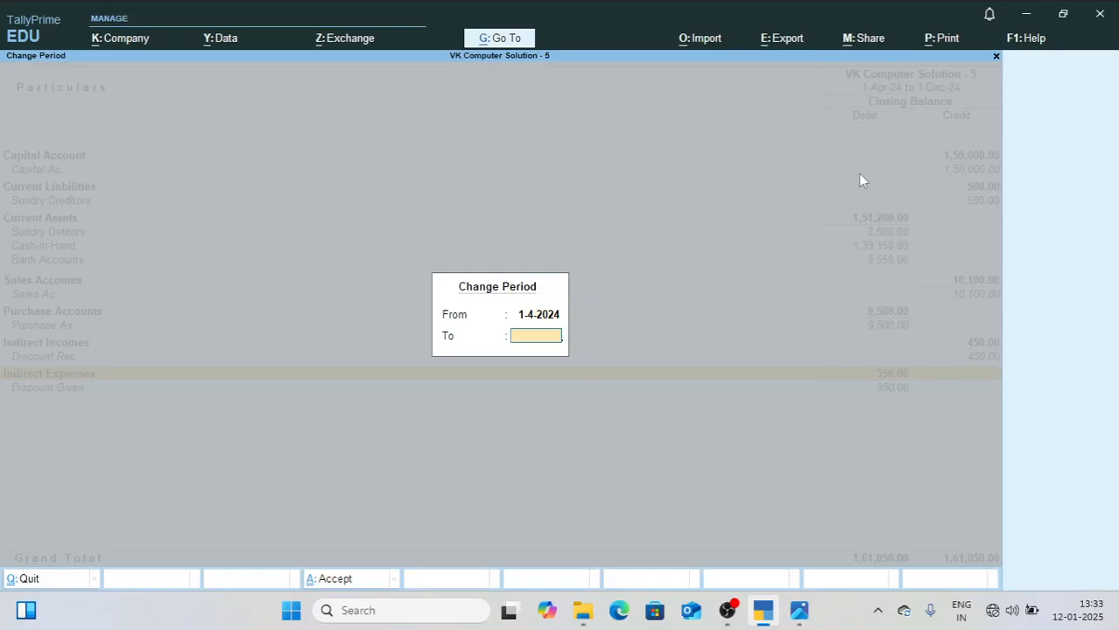
{"action": "type", "text": "1-5-24"}
{"action": "key", "text": "Return"}
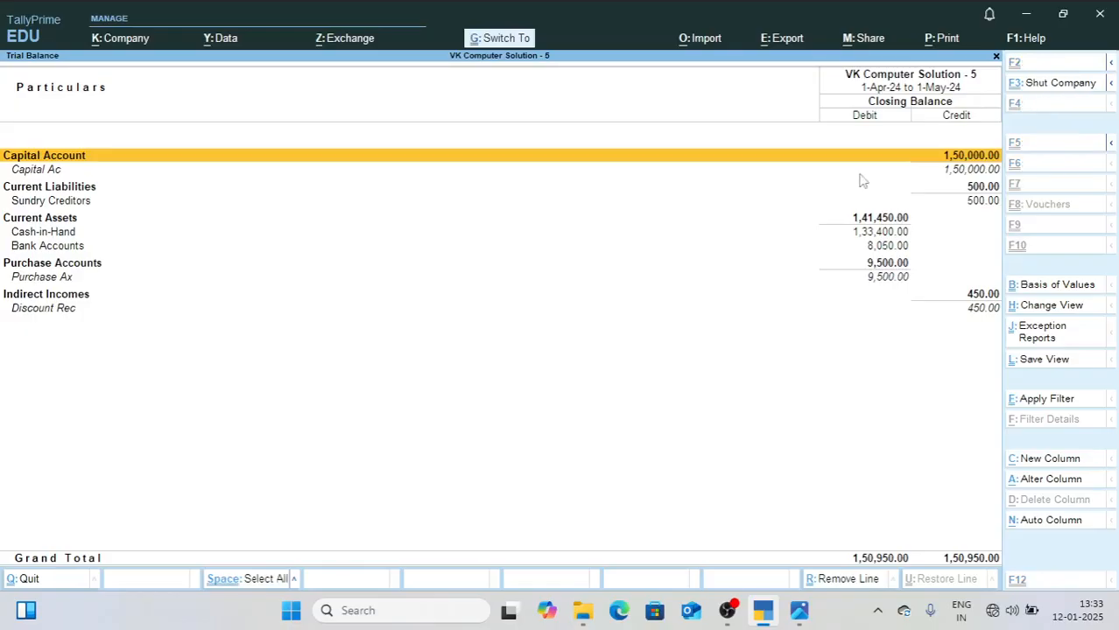
Step: Preview the printed May Trial Balance enlarged to read its figures, and return to the report
{"action": "key", "text": "ctrl+p"}
{"action": "key", "text": "i"}
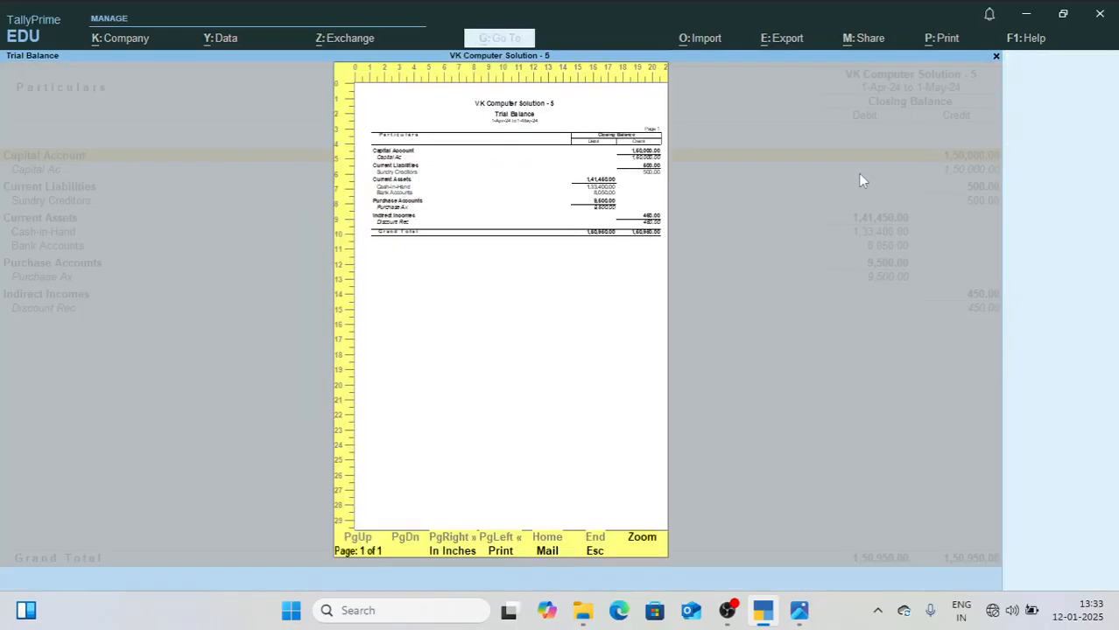
{"action": "key", "text": "z"}
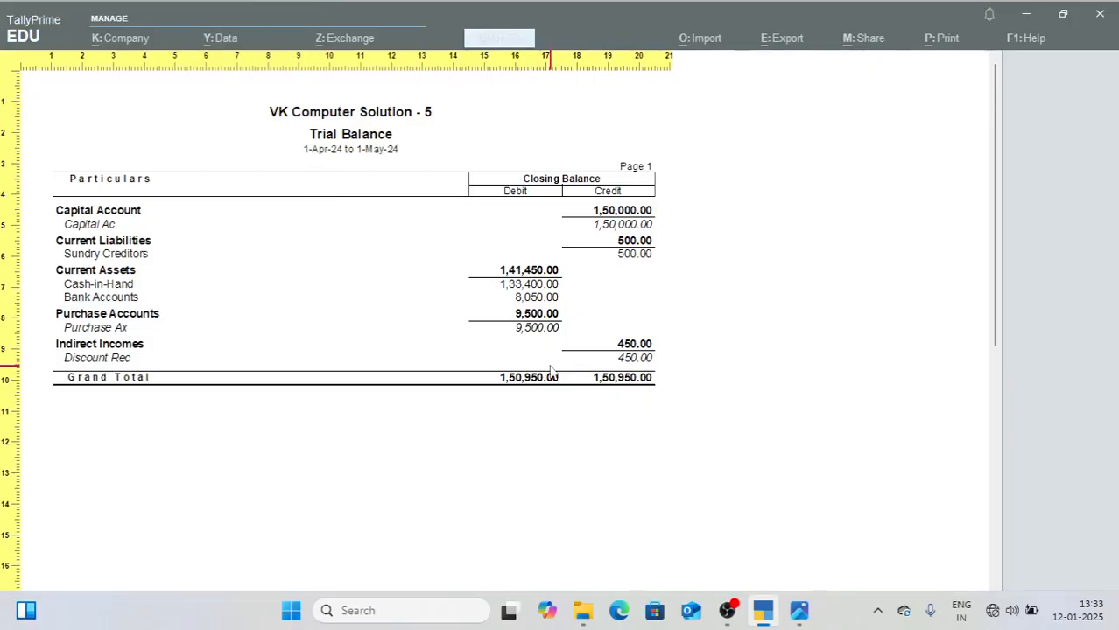
{"action": "key", "text": "z"}
{"action": "key", "text": "Escape"}
{"action": "key", "text": "Escape"}
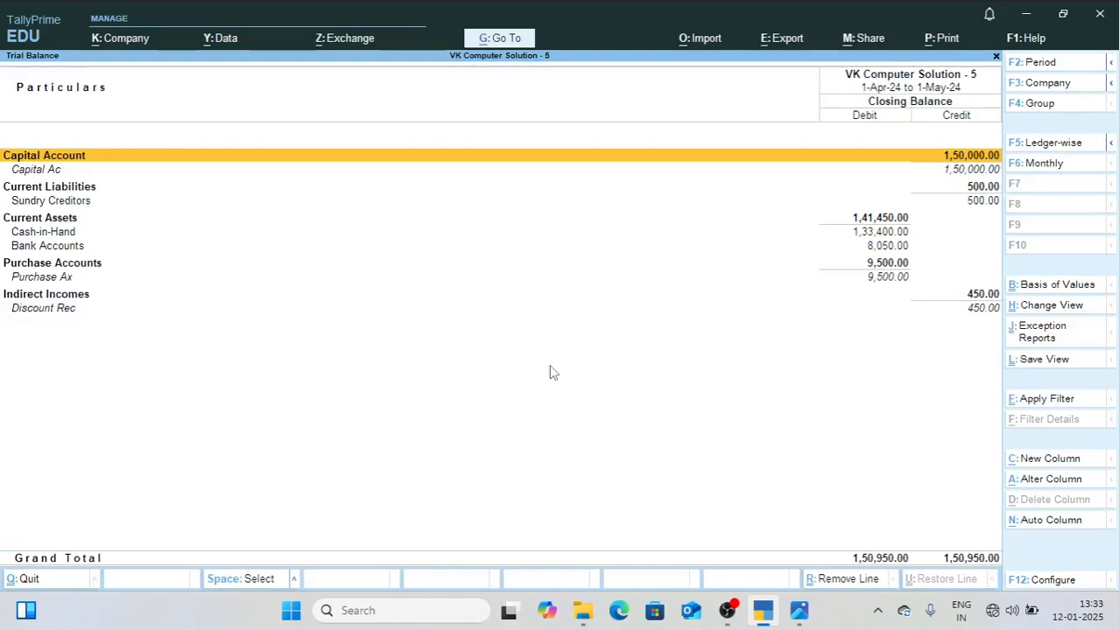
Step: View the Trial Balance for the period 1-4-2024 to 1-12-24, and return to the reports list
{"action": "key", "text": "F2"}
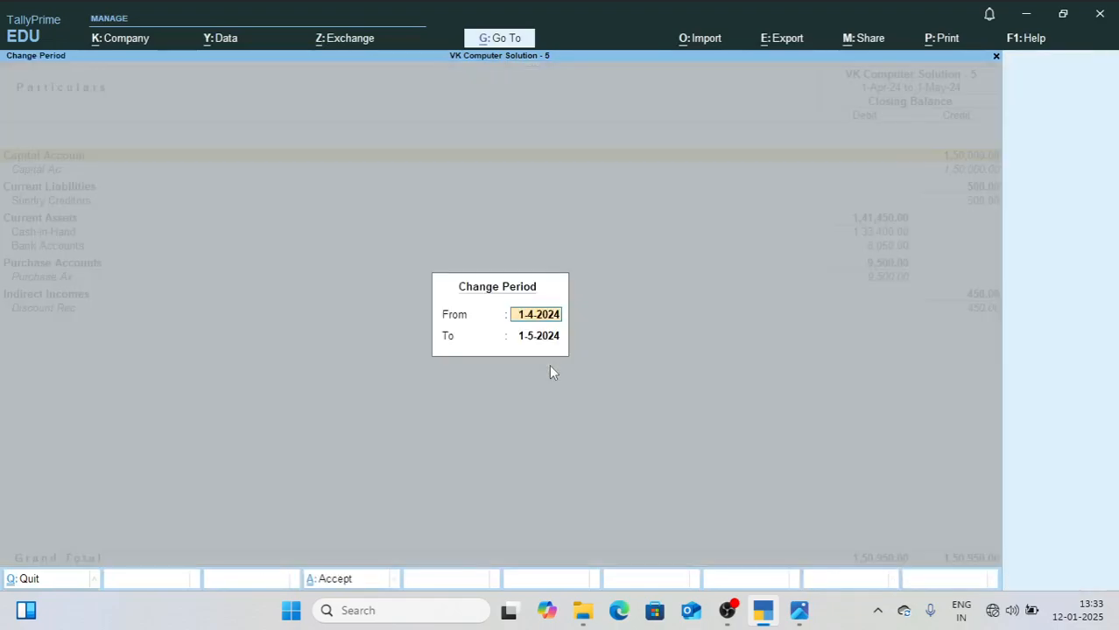
{"action": "key", "text": "Return"}
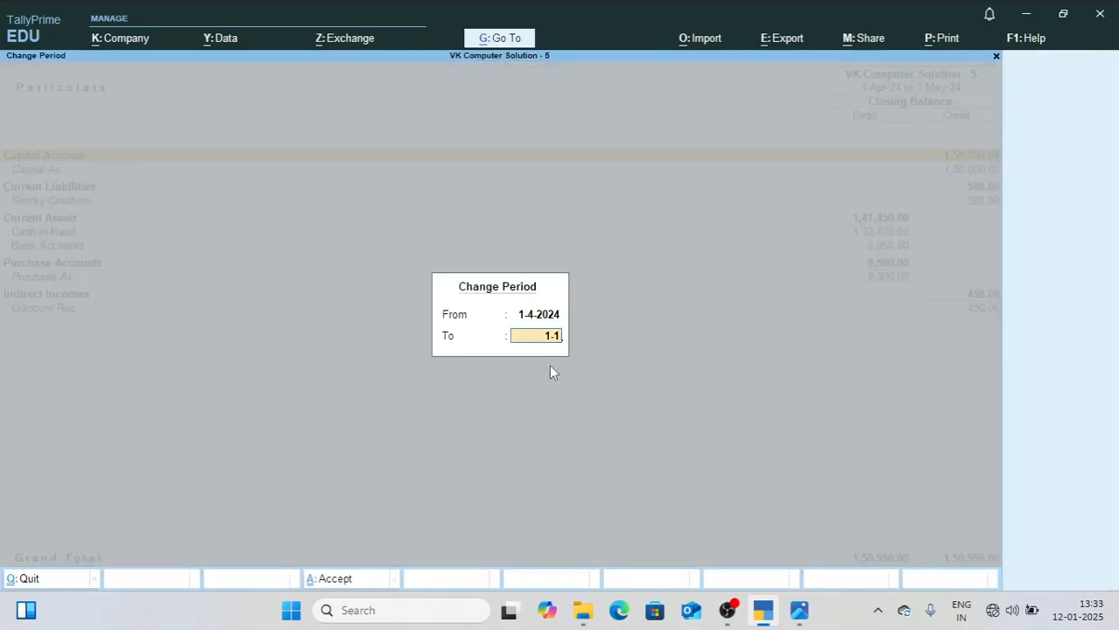
{"action": "type", "text": "1-12-24"}
{"action": "key", "text": "Return"}
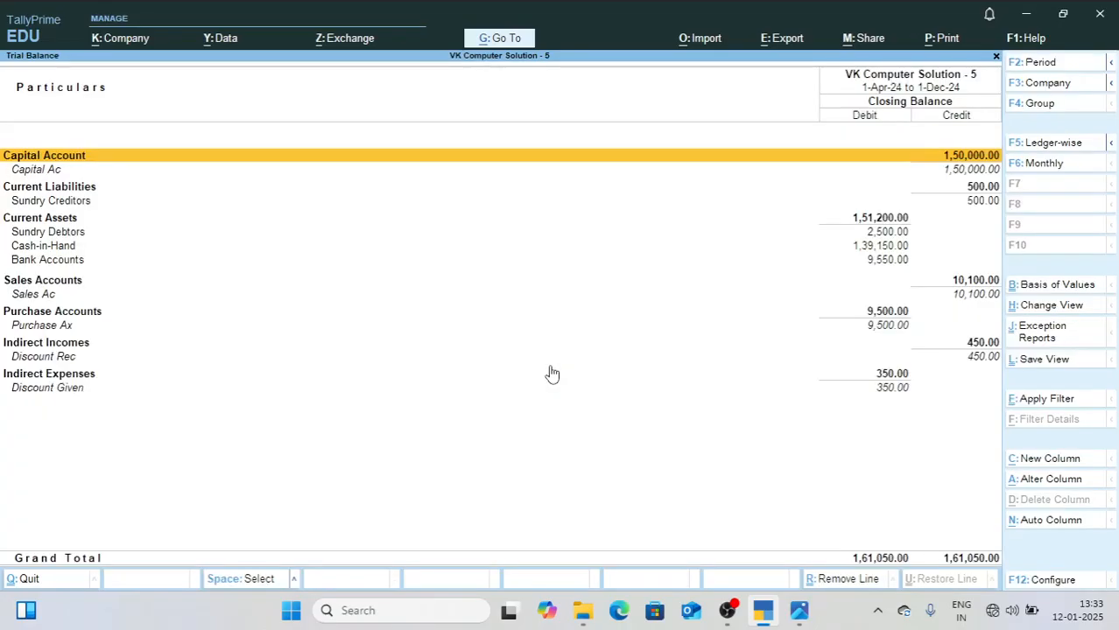
{"action": "key", "text": "Escape"}
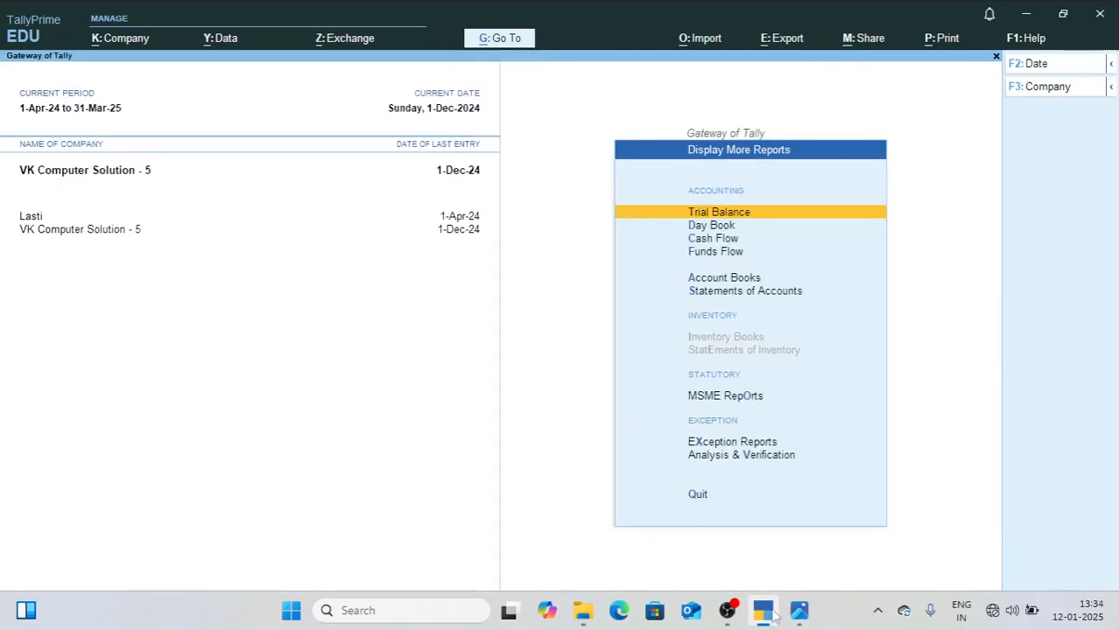
Step: Consult the January entries in 2.jpg, and set the current date in TallyPrime to 1-Jan-25
{"action": "left_click", "coordinate": [798, 613]}
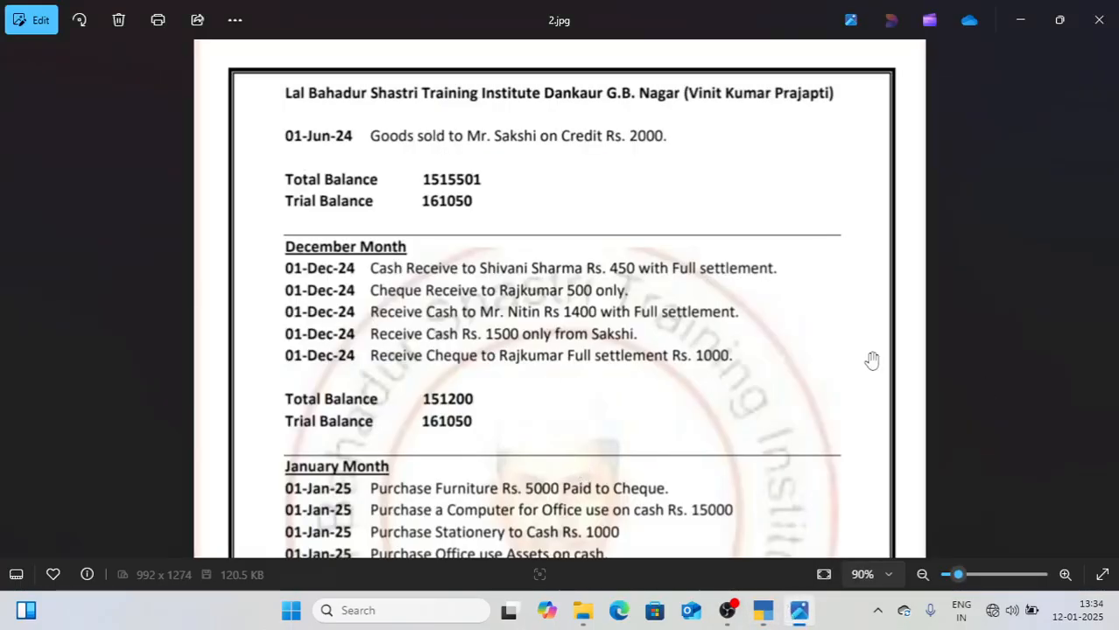
{"action": "left_click_drag", "start_coordinate": [535, 413], "coordinate": [572, 122]}
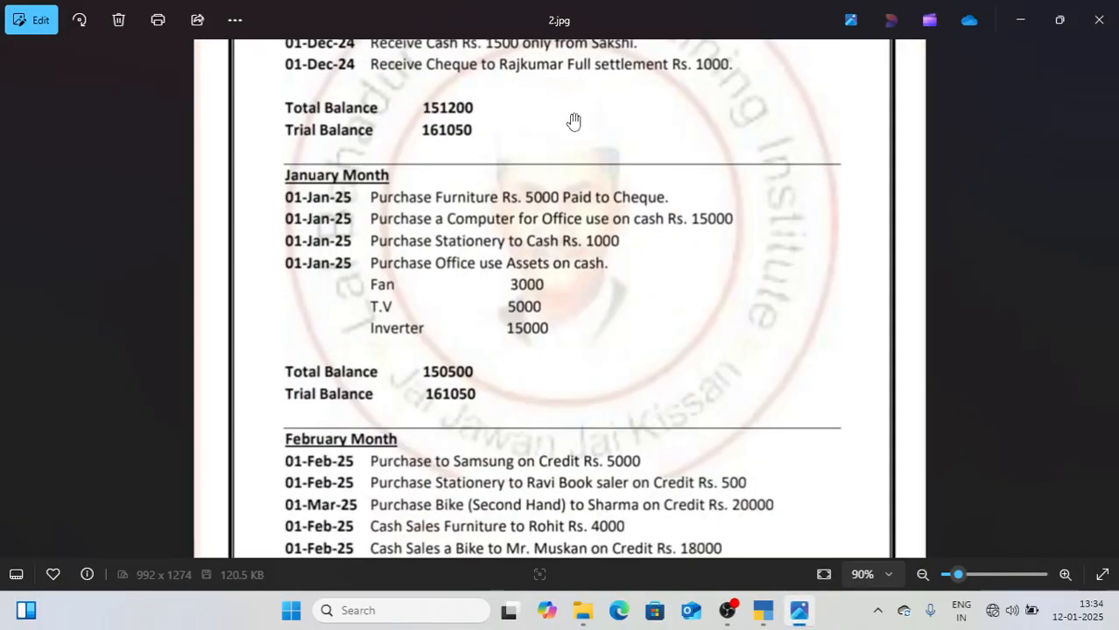
{"action": "left_click_drag", "start_coordinate": [541, 308], "coordinate": [525, 238]}
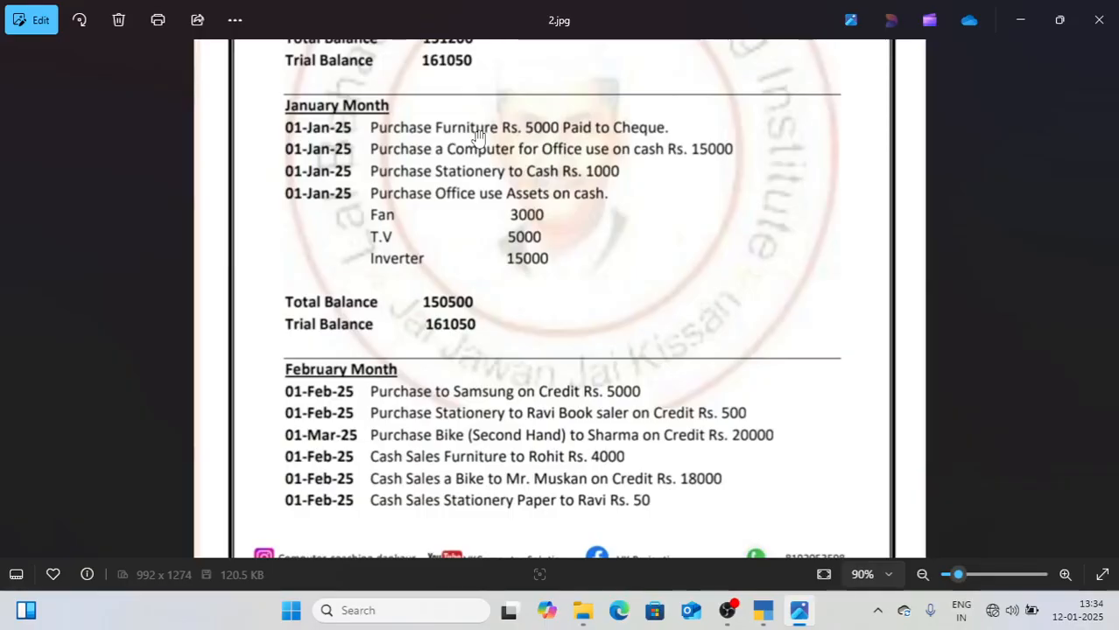
{"action": "left_click", "coordinate": [765, 617]}
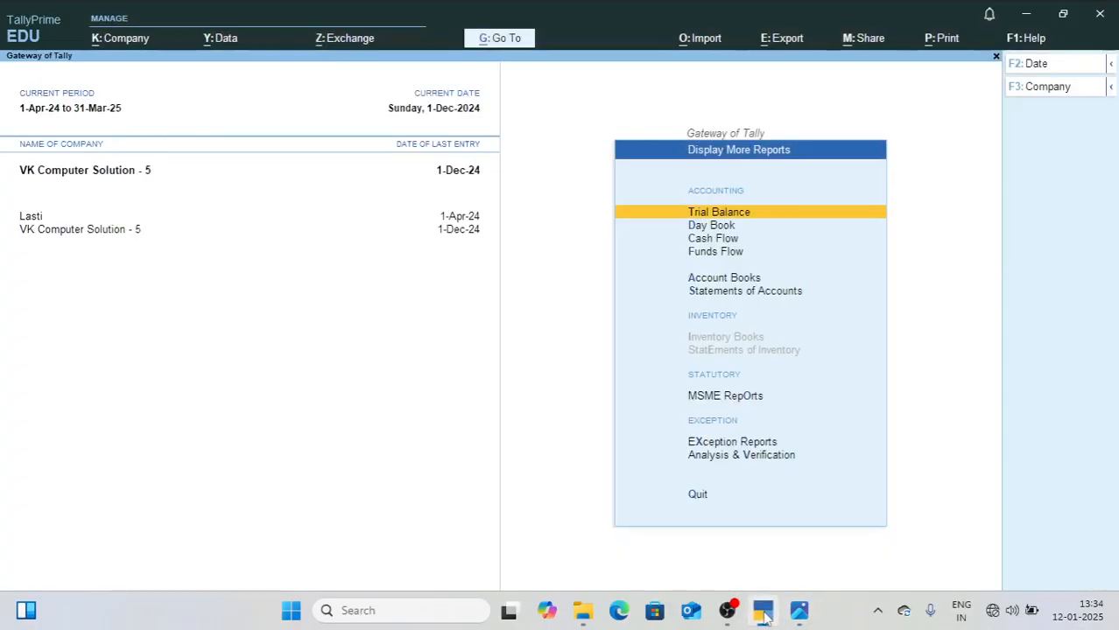
{"action": "key", "text": "Escape"}
{"action": "key", "text": "F2"}
{"action": "type", "text": "1"}
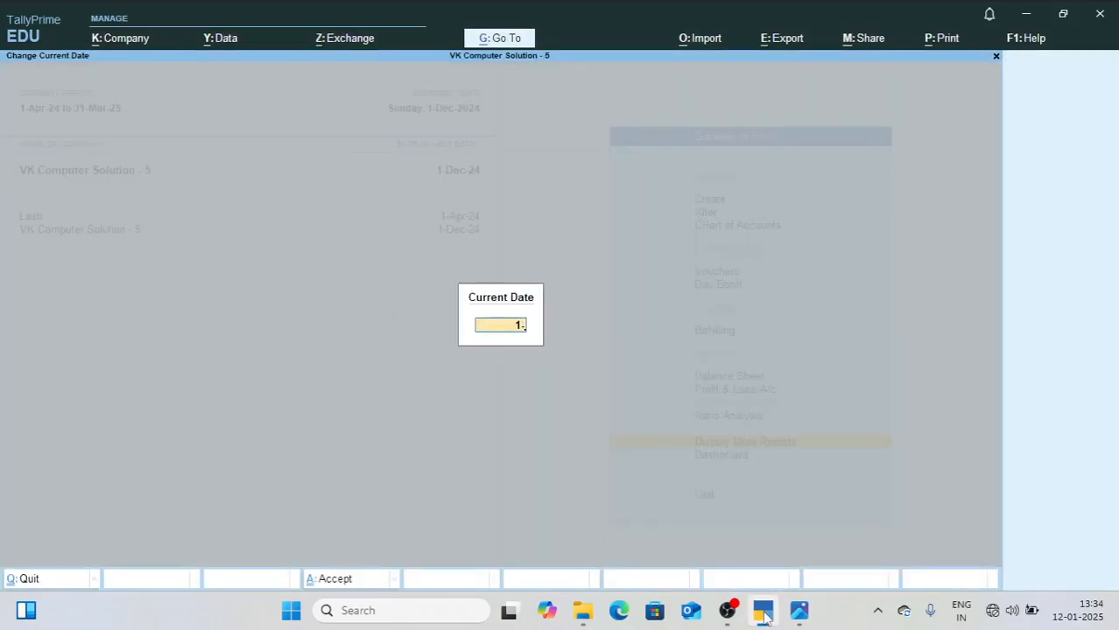
{"action": "type", "text": "-jan-25"}
{"action": "key", "text": "Return"}
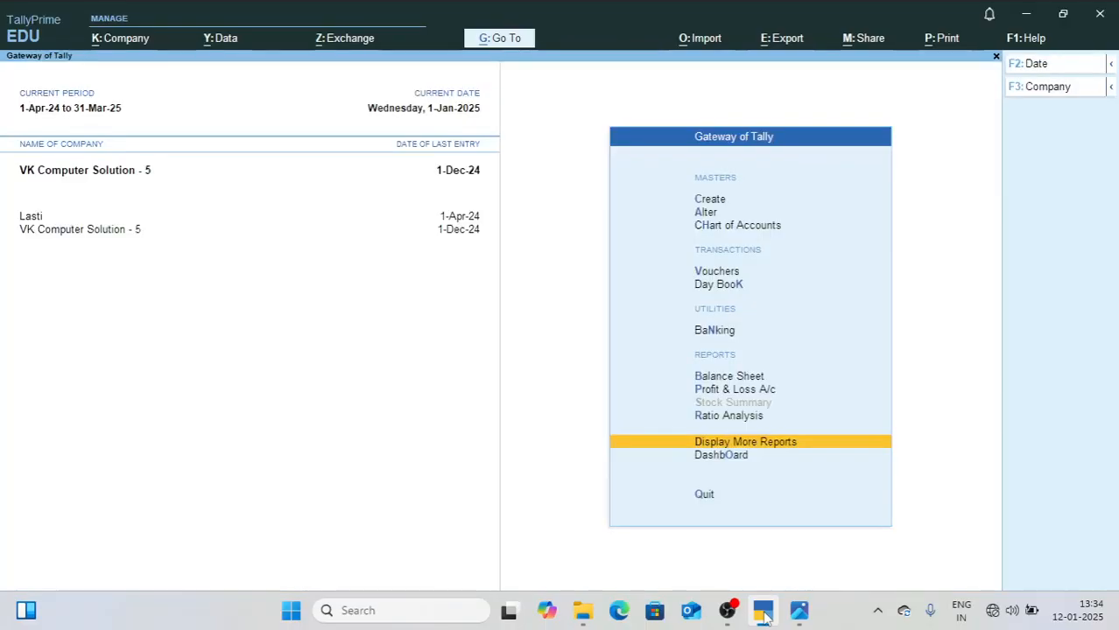
Step: Open a new payment voucher for the January furniture purchase paid by cheque, checking the entry in 2.jpg
{"action": "key", "text": "Up"}
{"action": "key", "text": "Up"}
{"action": "key", "text": "Up"}
{"action": "key", "text": "Up"}
{"action": "key", "text": "Up"}
{"action": "key", "text": "Up"}
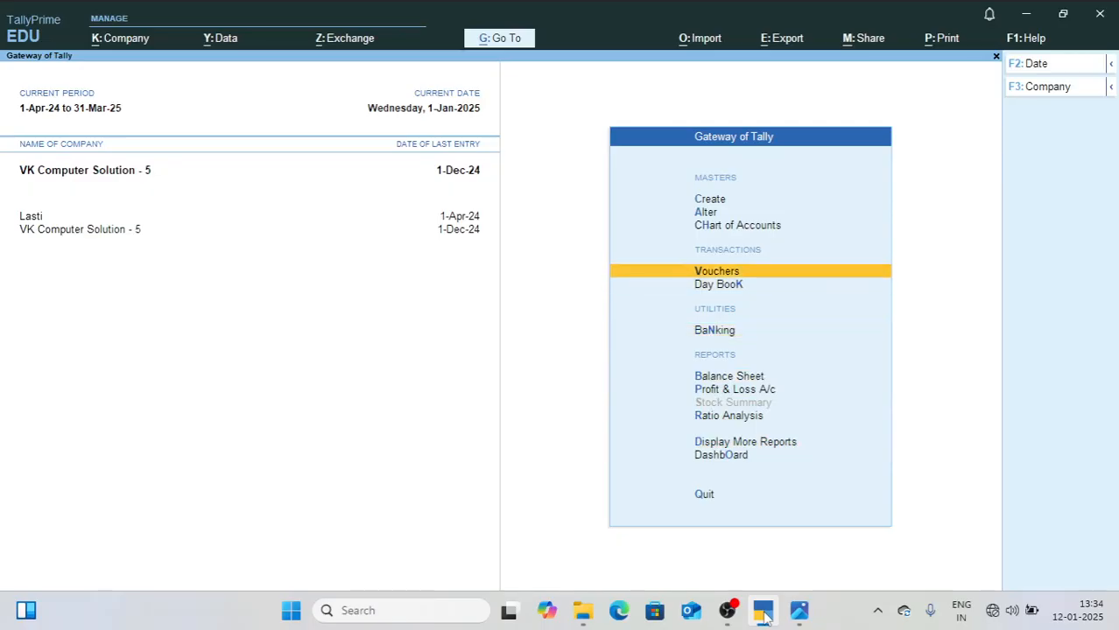
{"action": "key", "text": "Return"}
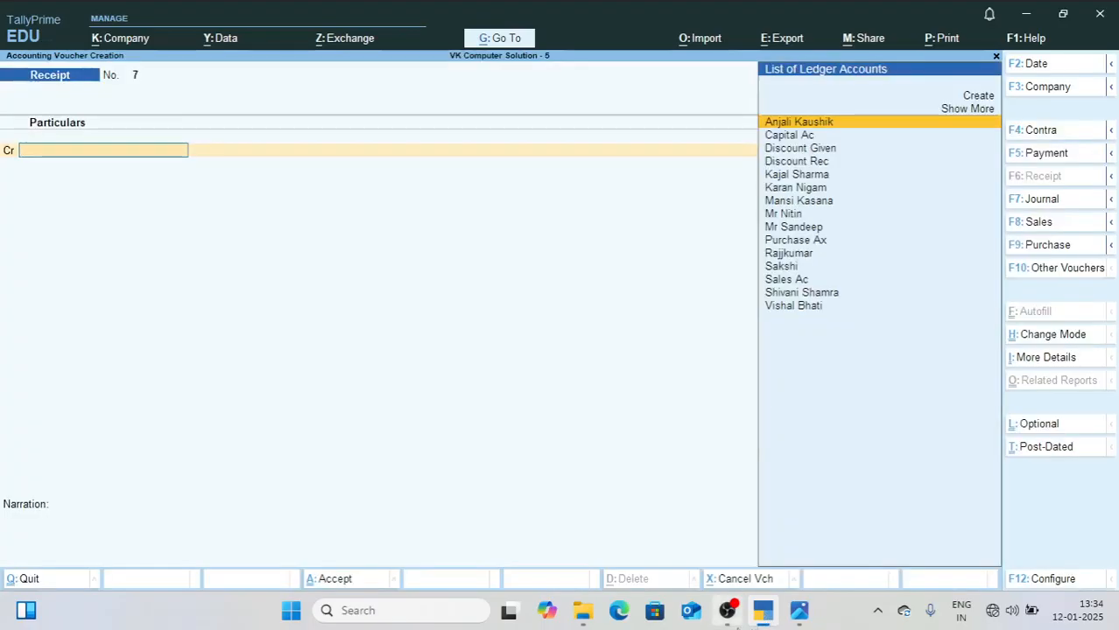
{"action": "left_click", "coordinate": [799, 615]}
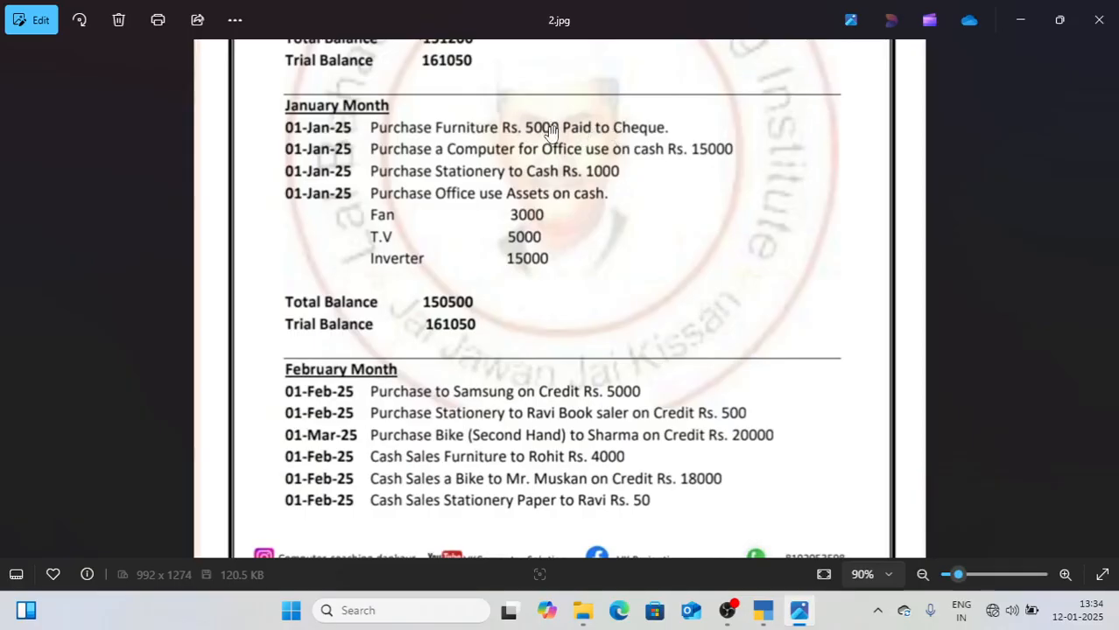
{"action": "left_click", "coordinate": [760, 617]}
{"action": "key", "text": "F5"}
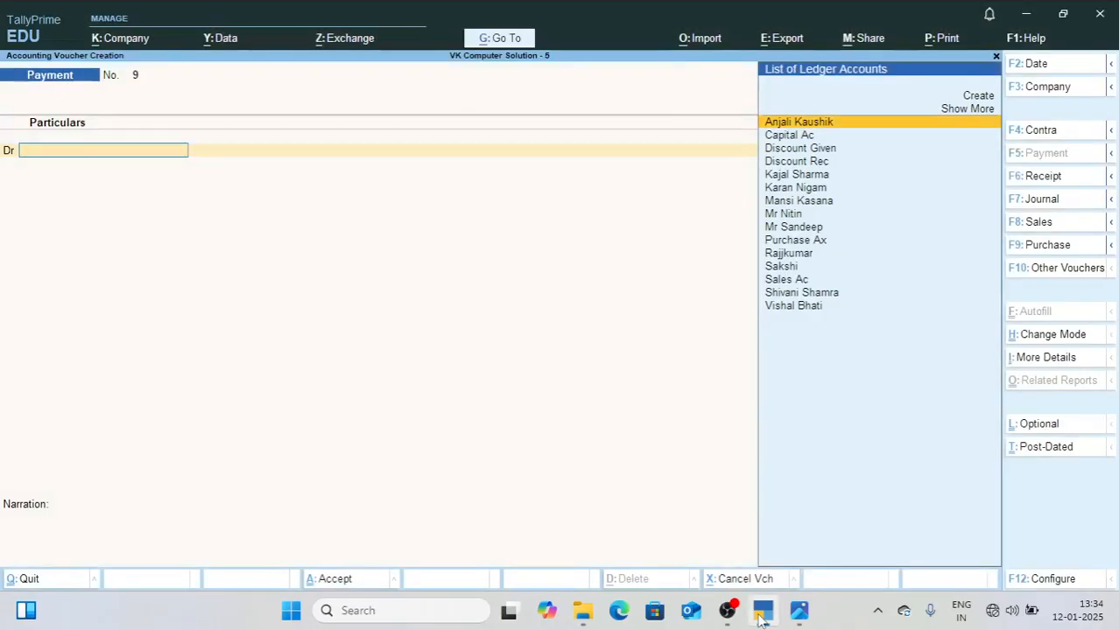
Step: Create a Furniture ledger under Fixed Assets from within the payment voucher
{"action": "key", "text": "alt+c"}
{"action": "type", "text": "Furniture"}
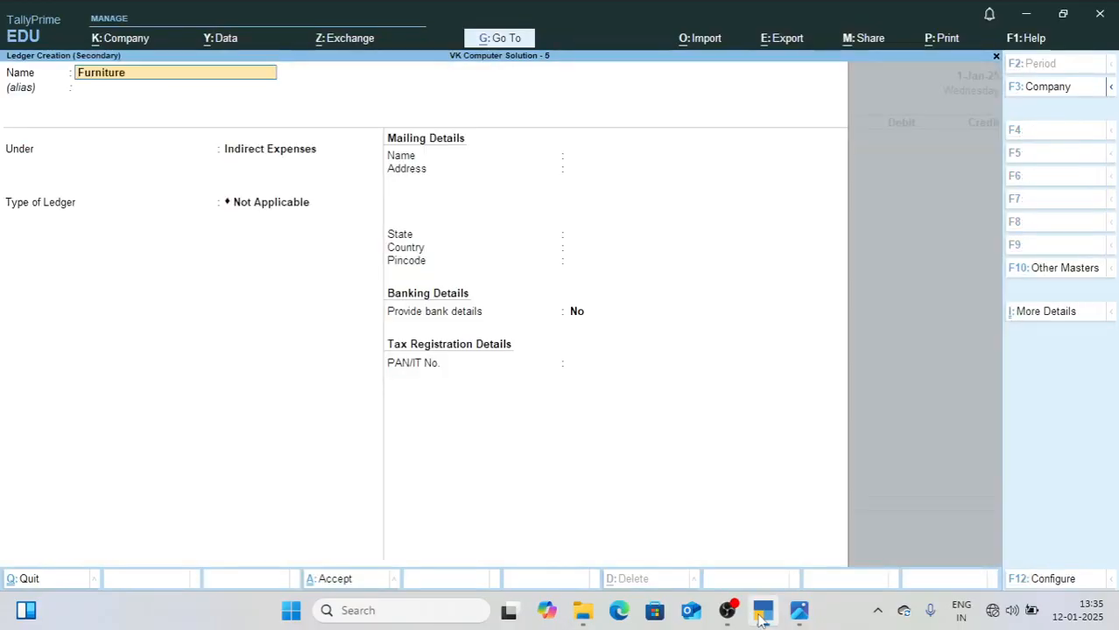
{"action": "key", "text": "Return"}
{"action": "type", "text": "F"}
{"action": "key", "text": "Return"}
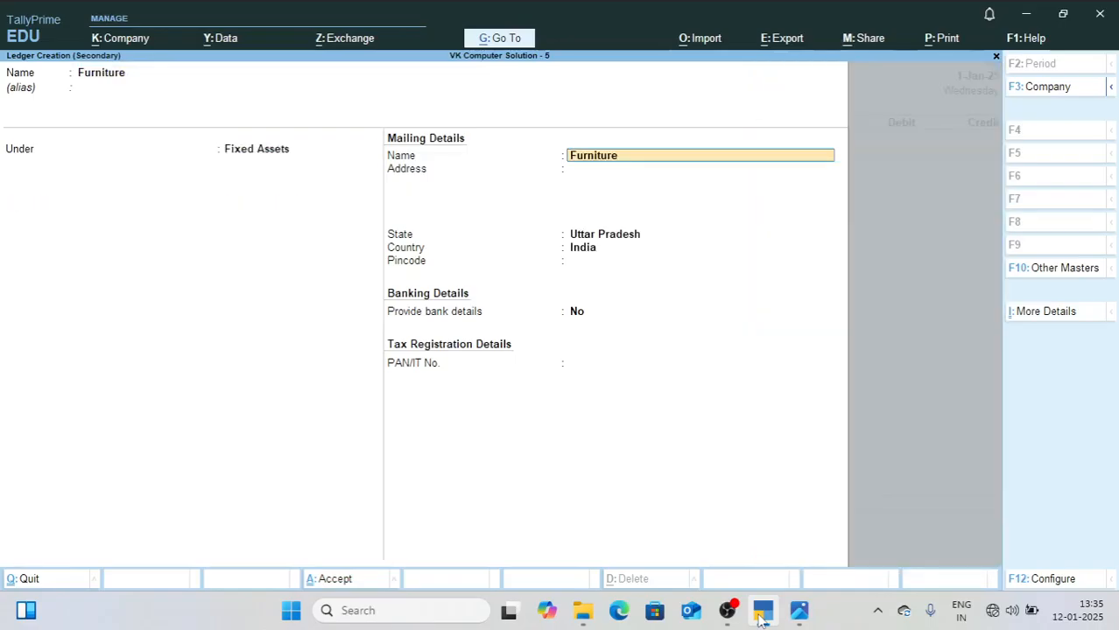
{"action": "key", "text": "ctrl+a"}
{"action": "key", "text": "Return"}
Step: Debit Furniture 5,000 against Sbi Bank Ac, and save the payment voucher without a narration
{"action": "type", "text": "5000"}
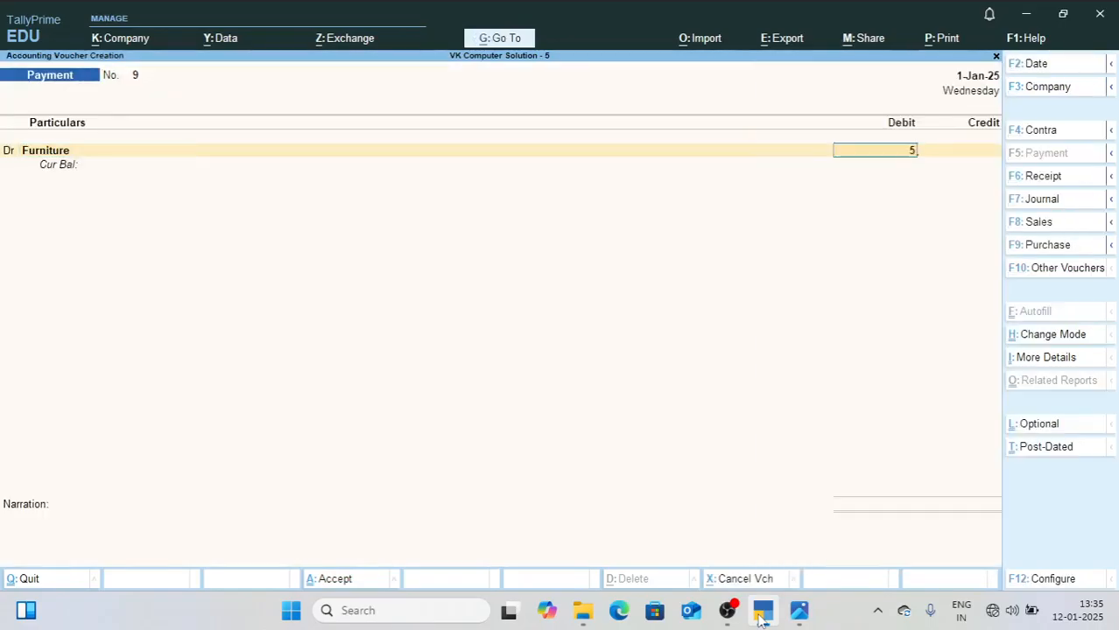
{"action": "key", "text": "Return"}
{"action": "type", "text": "Sb"}
{"action": "key", "text": "Return"}
{"action": "key", "text": "Return"}
{"action": "key", "text": "Return"}
{"action": "key", "text": "Return"}
{"action": "key", "text": "Return"}
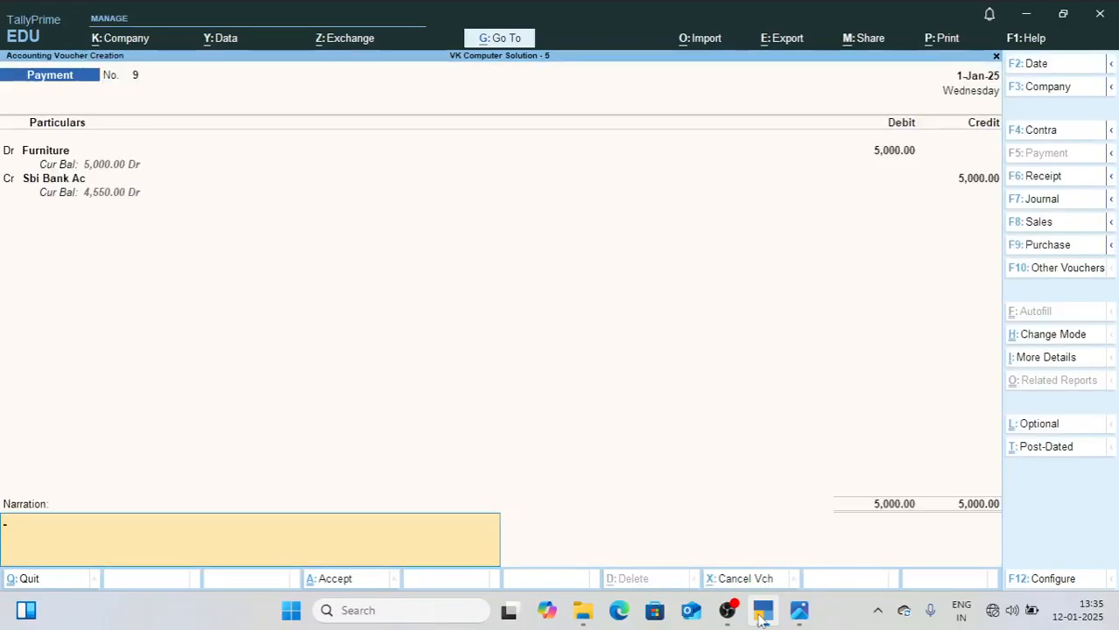
{"action": "key", "text": "Return"}
{"action": "key", "text": "Return"}
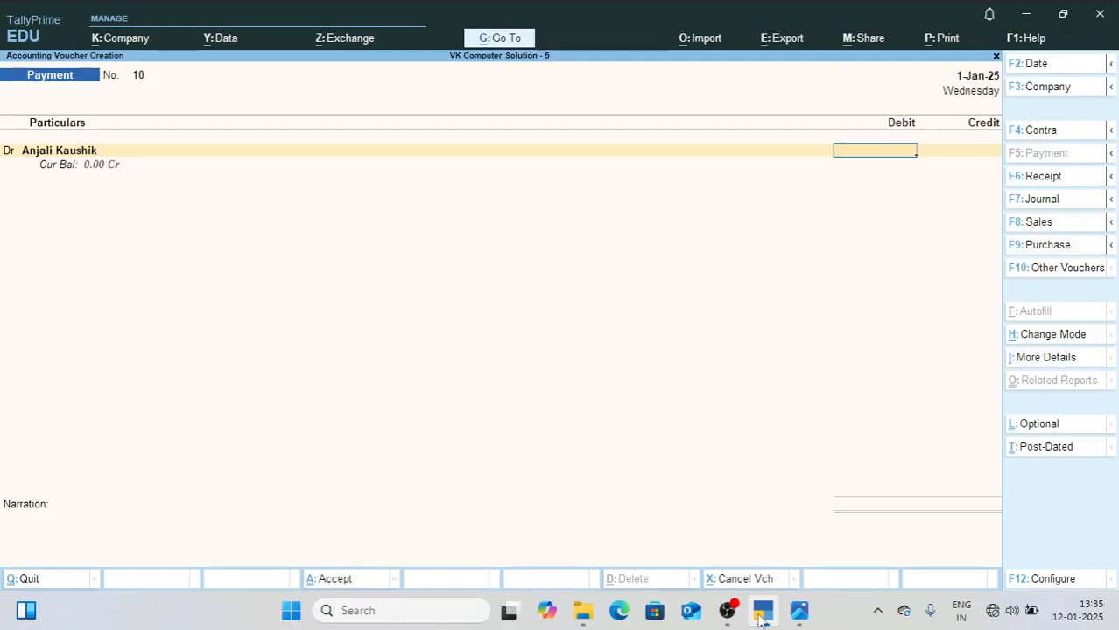
{"action": "key", "text": "BackSpace"}
Step: Check the office computer purchase in 2.jpg, and create a Computer ledger under Fixed Assets from the new payment voucher
{"action": "left_click", "coordinate": [795, 619]}
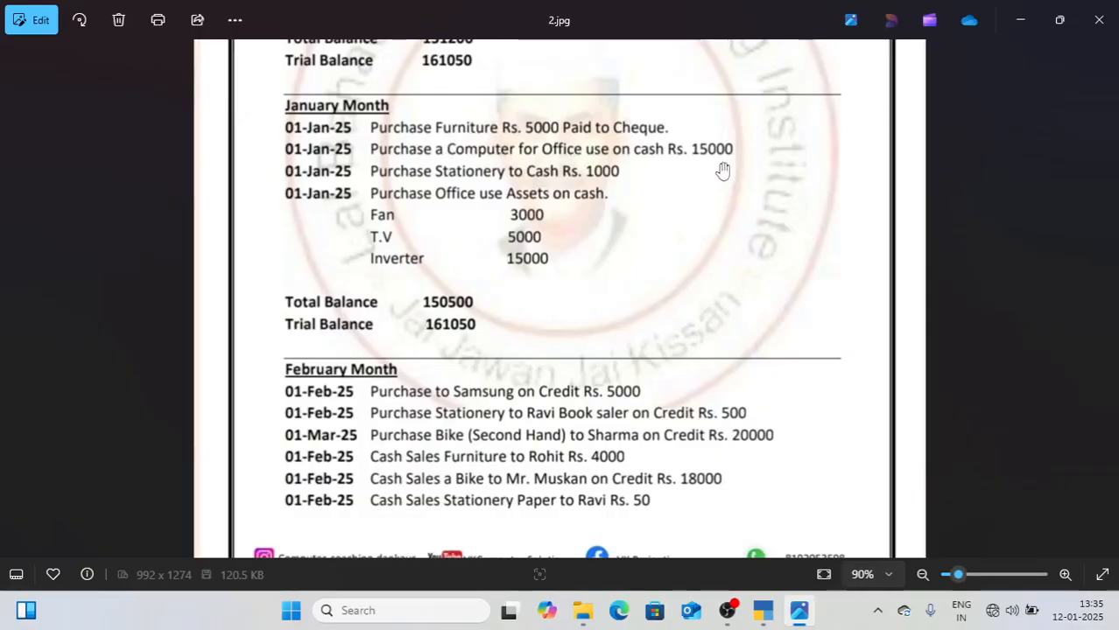
{"action": "left_click", "coordinate": [763, 621]}
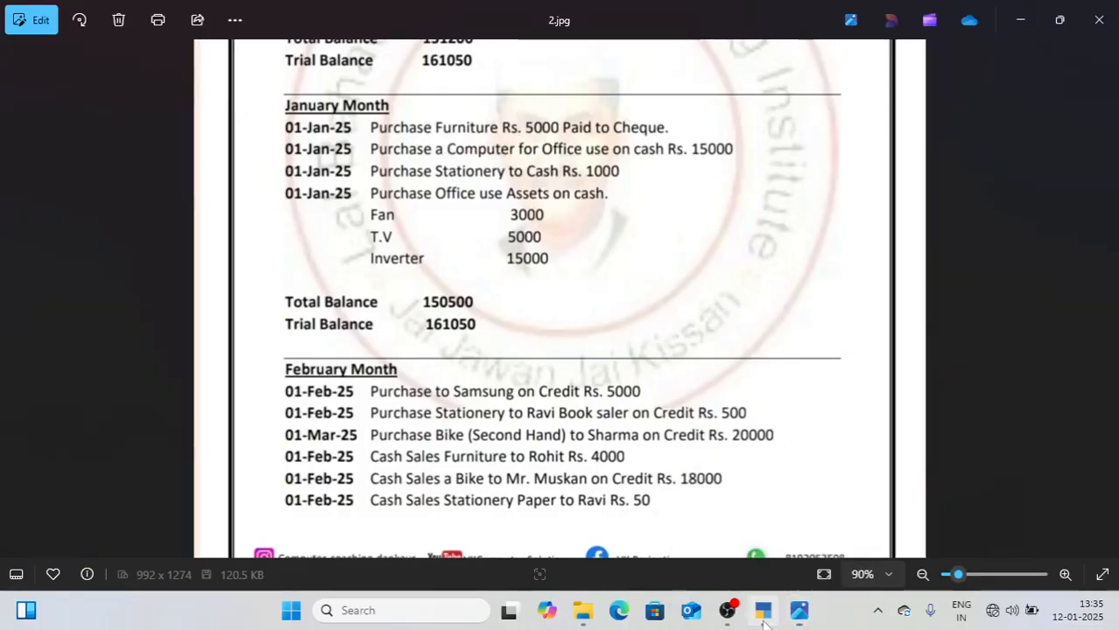
{"action": "key", "text": "alt+c"}
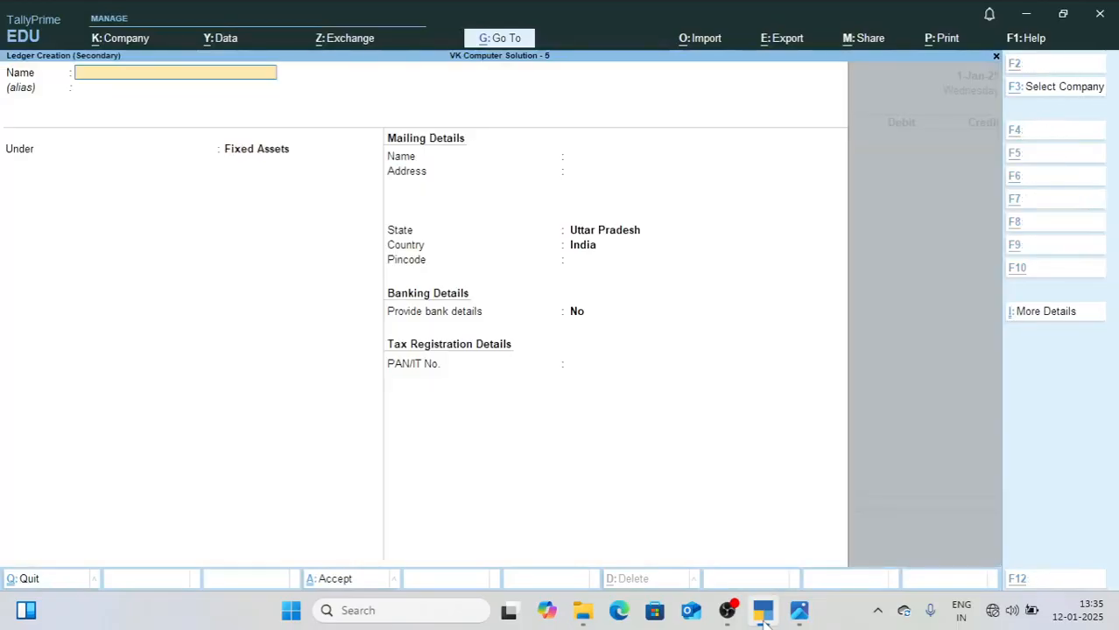
{"action": "type", "text": "Computer"}
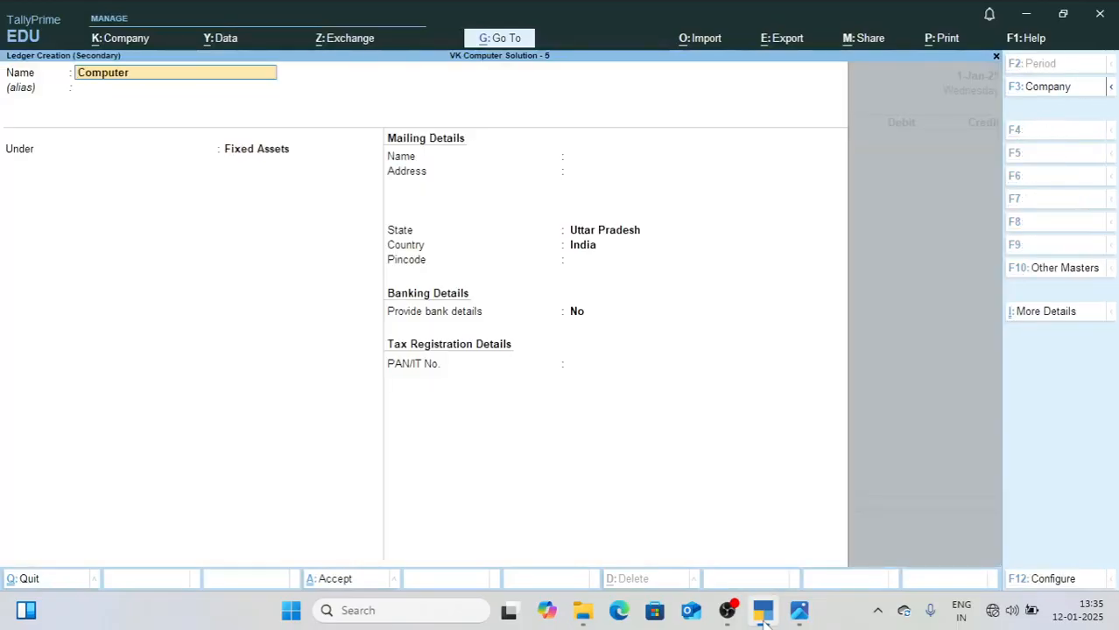
{"action": "key", "text": "Return"}
{"action": "type", "text": "F"}
{"action": "key", "text": "Return"}
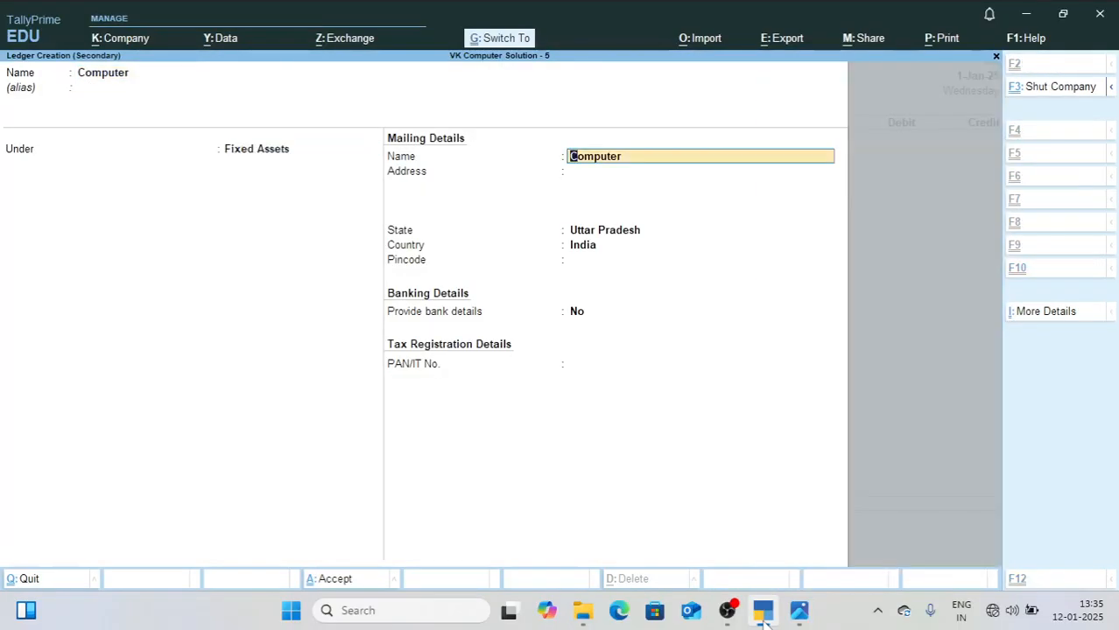
{"action": "key", "text": "ctrl+a"}
Step: Debit Computer 15,000 against Cash, and save the payment voucher without a narration
{"action": "type", "text": "15000"}
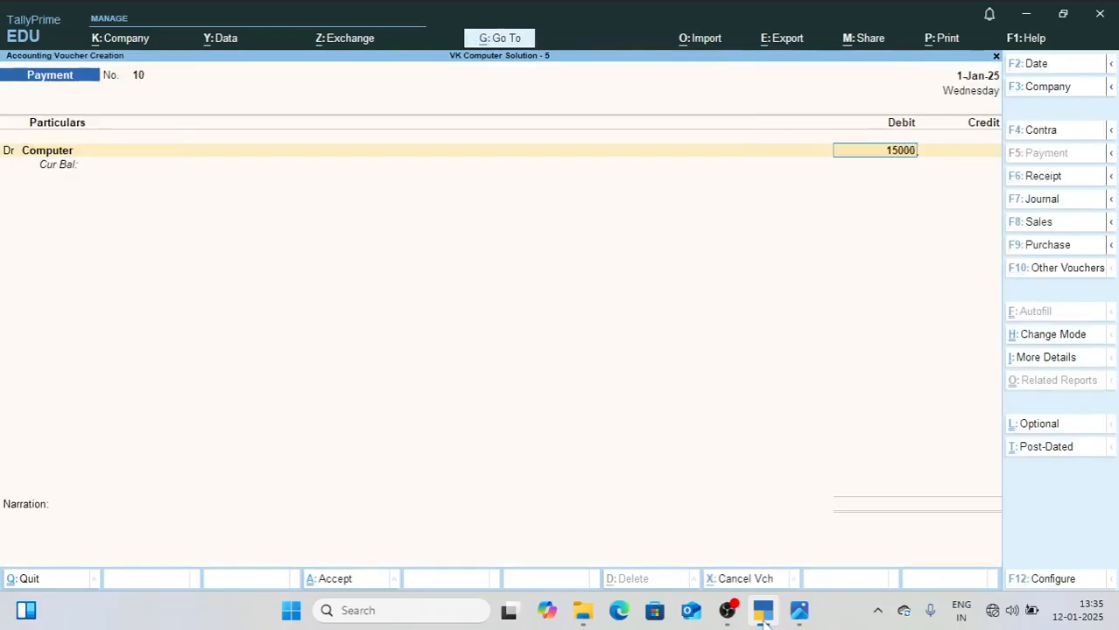
{"action": "key", "text": "Return"}
{"action": "type", "text": "cash"}
{"action": "key", "text": "Return"}
{"action": "key", "text": "Return"}
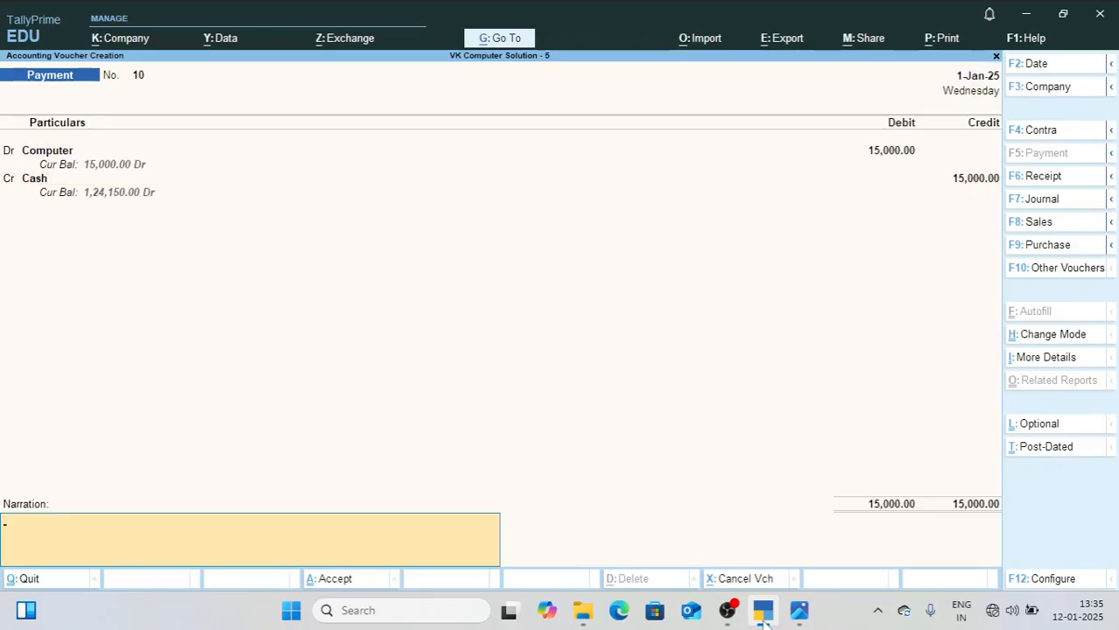
{"action": "key", "text": "Return"}
{"action": "key", "text": "Return"}
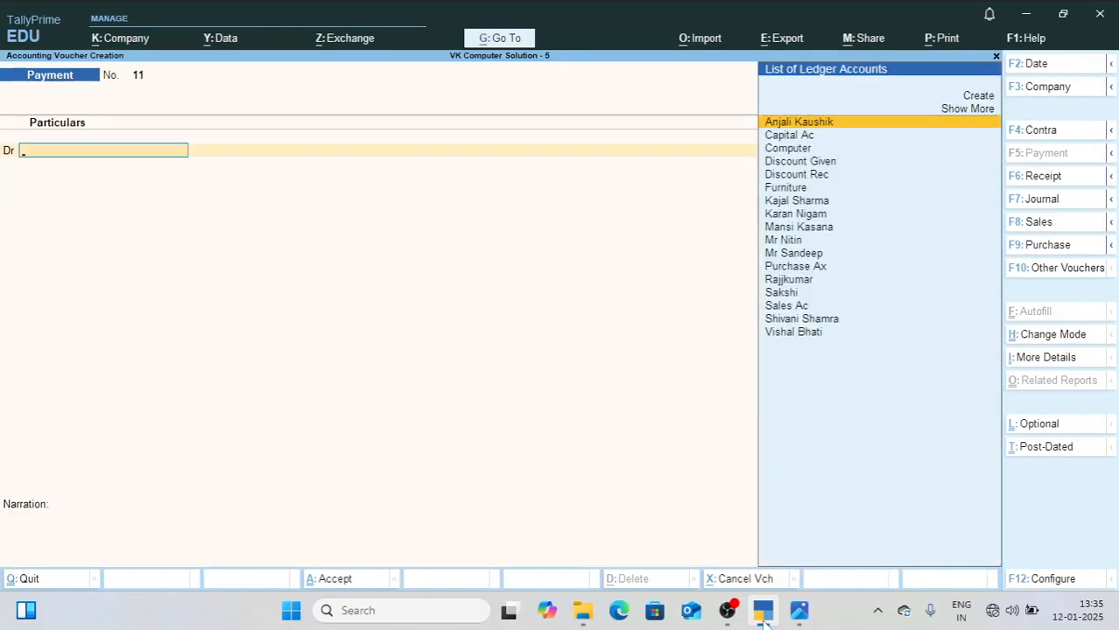
Step: Check the stationery purchase in 2.jpg, and create a Stationary ledger under Indirect Expenses from the new payment voucher
{"action": "left_click", "coordinate": [800, 610]}
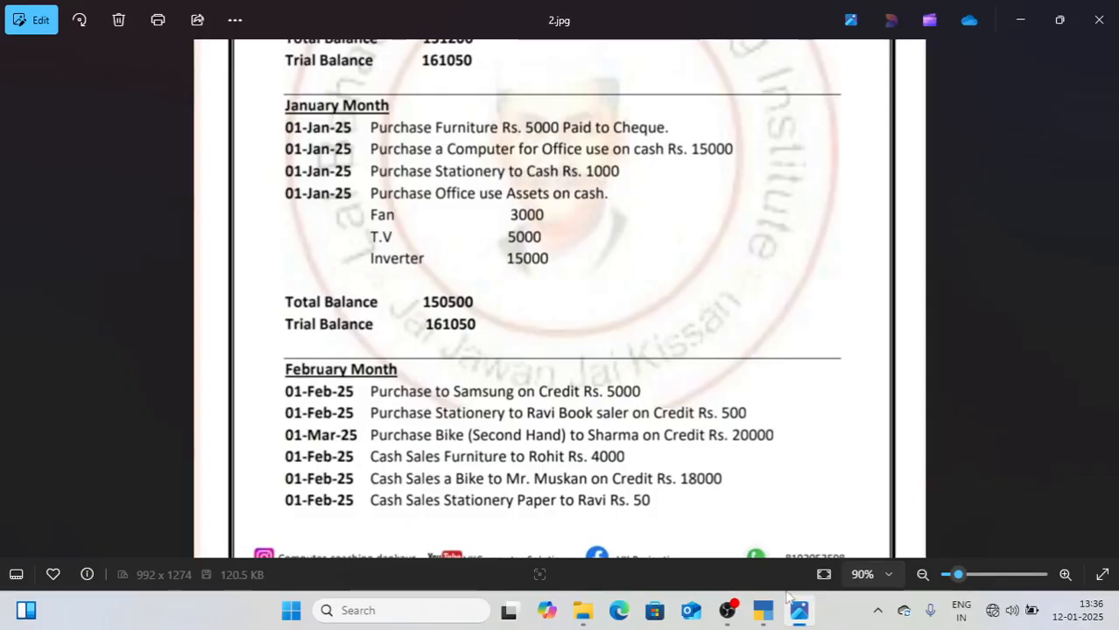
{"action": "left_click", "coordinate": [772, 614]}
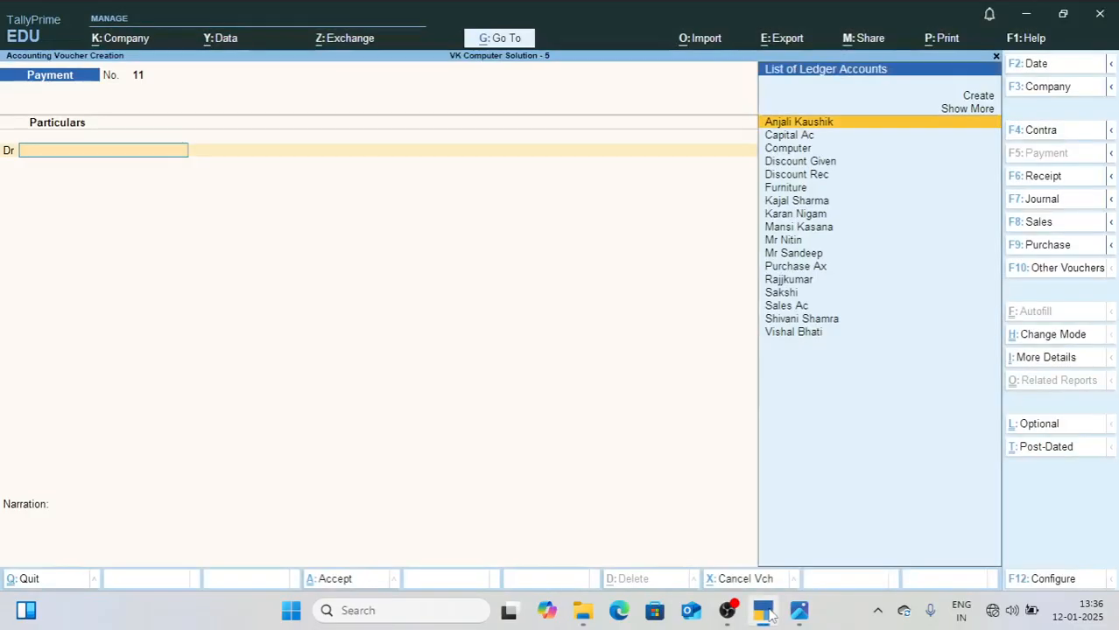
{"action": "key", "text": "alt+c"}
{"action": "type", "text": "Stationary"}
{"action": "key", "text": "Return"}
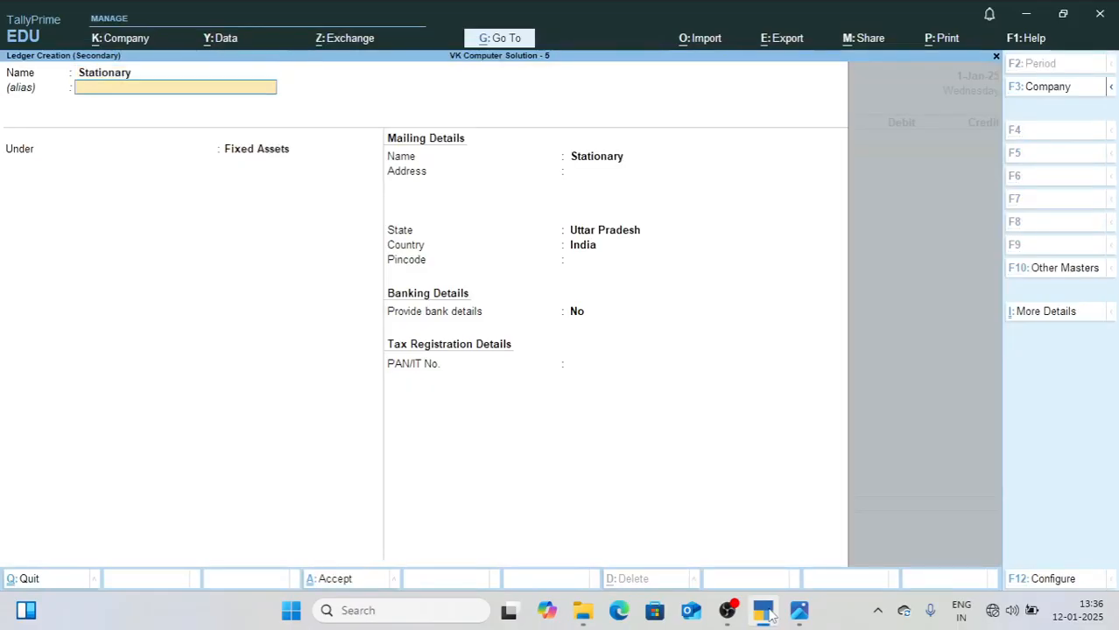
{"action": "key", "text": "Return"}
{"action": "type", "text": "i"}
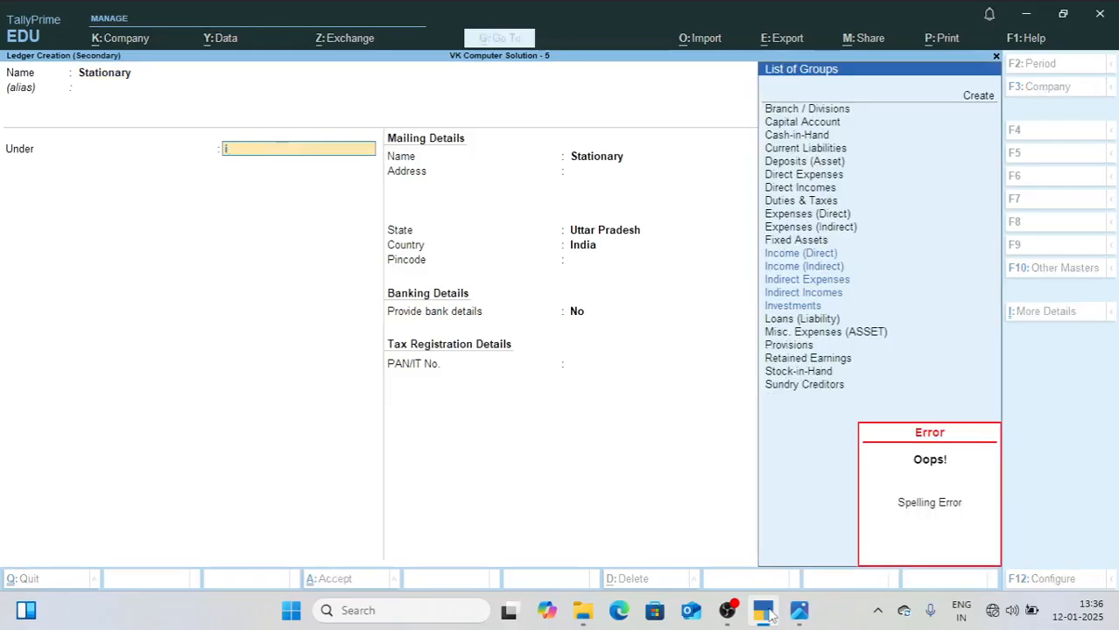
{"action": "type", "text": "nd"}
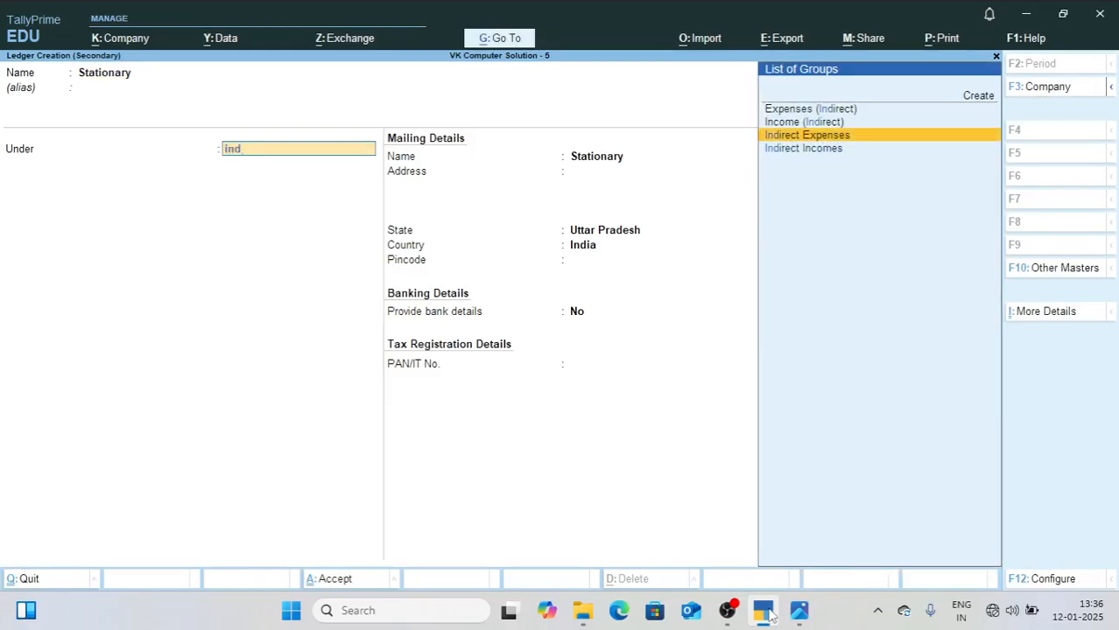
{"action": "key", "text": "Return"}
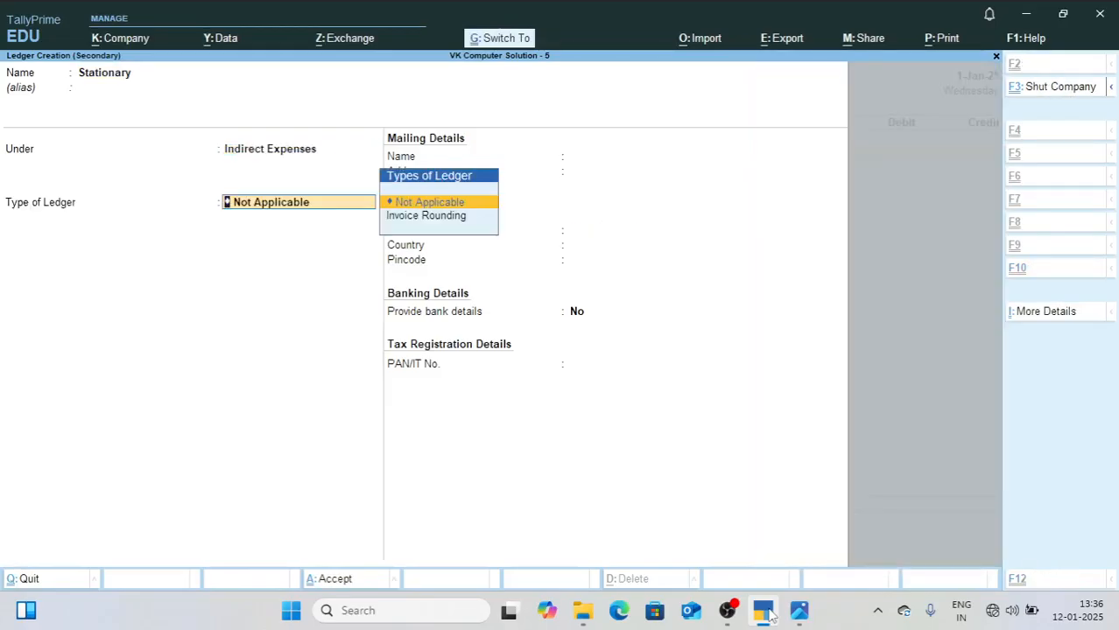
{"action": "key", "text": "ctrl+a"}
Step: Debit Stationary 1,000 against Cash, and save the payment voucher without a narration
{"action": "type", "text": "1000"}
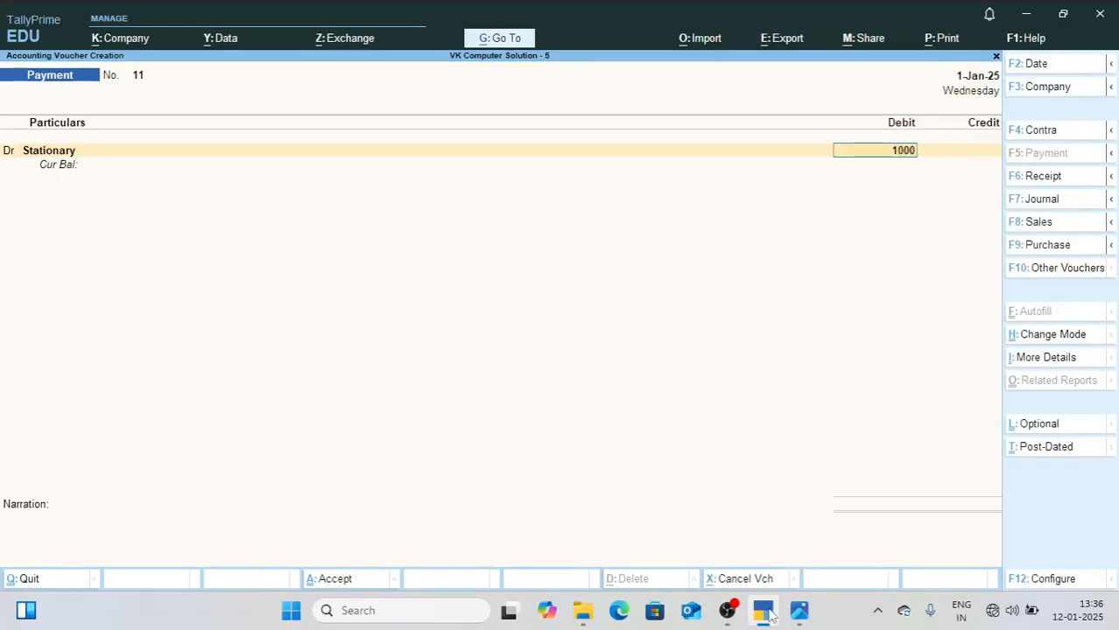
{"action": "key", "text": "Return"}
{"action": "key", "text": "Return"}
{"action": "type", "text": "Cas"}
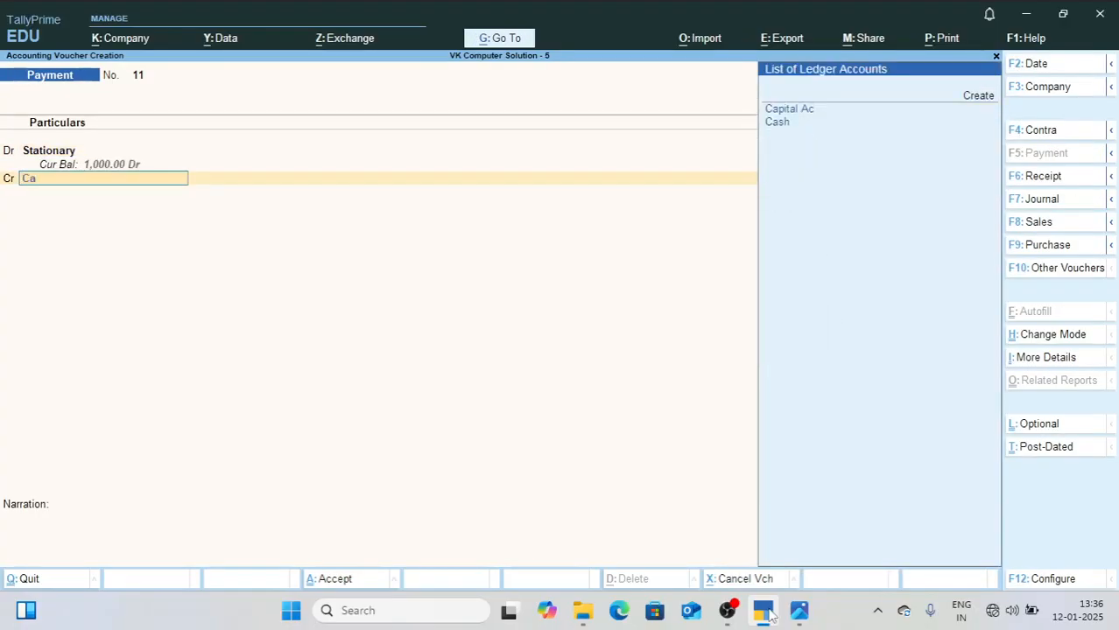
{"action": "key", "text": "Return"}
{"action": "key", "text": "Return"}
{"action": "key", "text": "Return"}
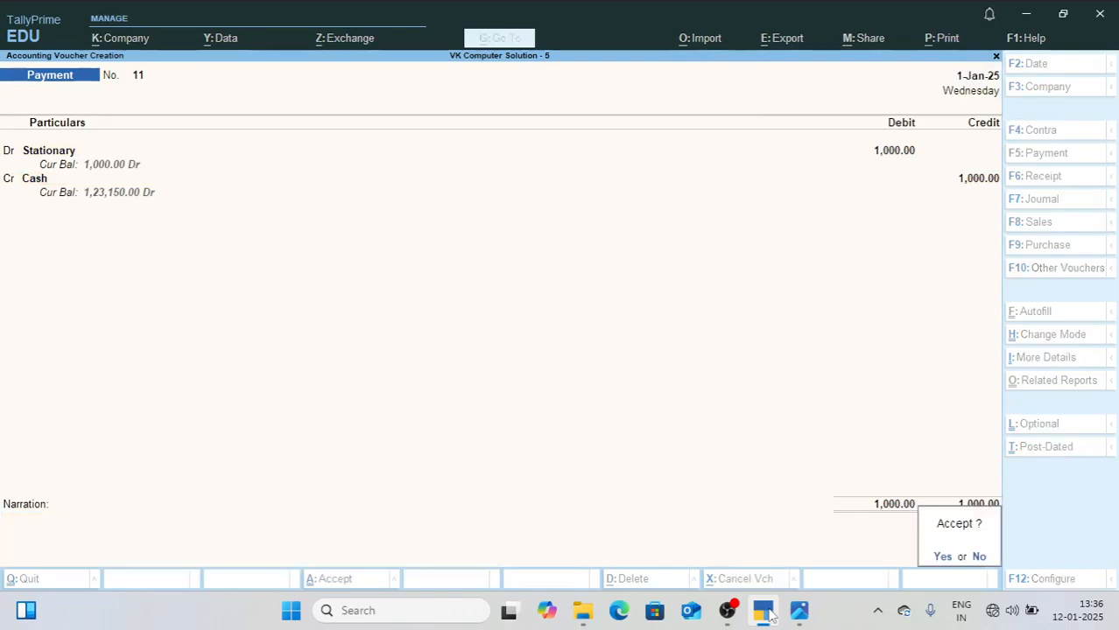
{"action": "key", "text": "Return"}
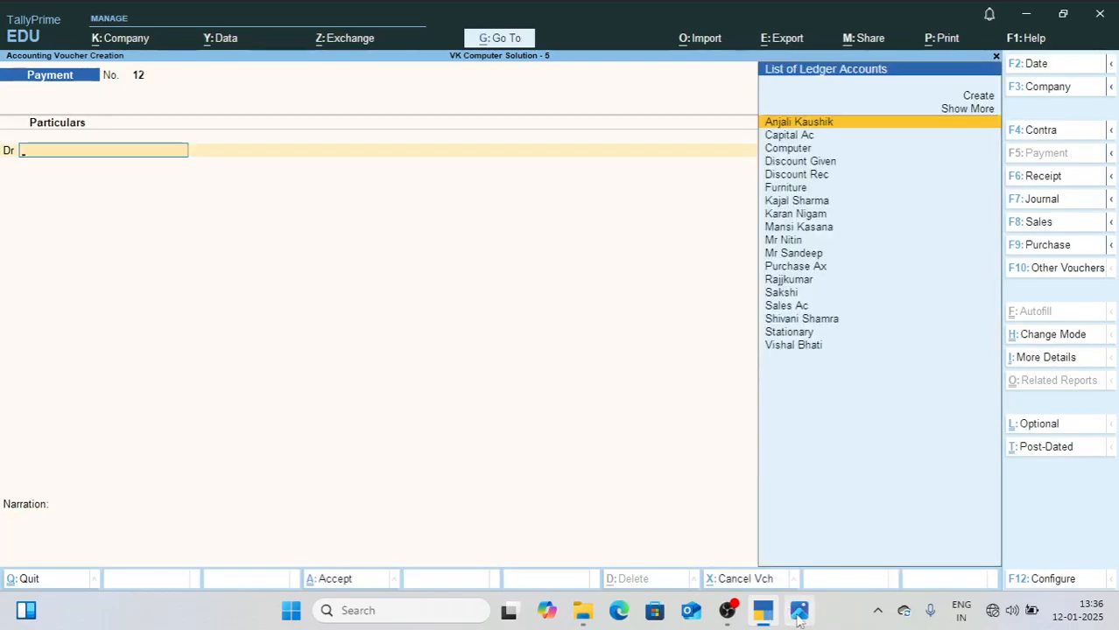
Step: Check the office asset purchases in 2.jpg, and create a Fan ledger under Fixed Assets from the new payment voucher
{"action": "left_click", "coordinate": [798, 611]}
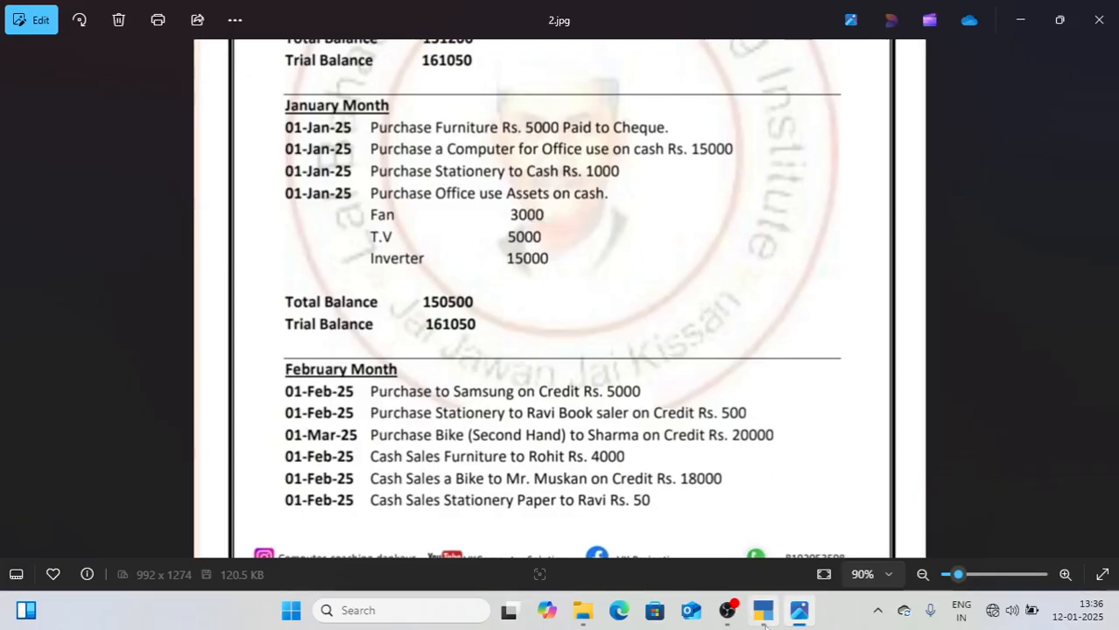
{"action": "left_click", "coordinate": [764, 618]}
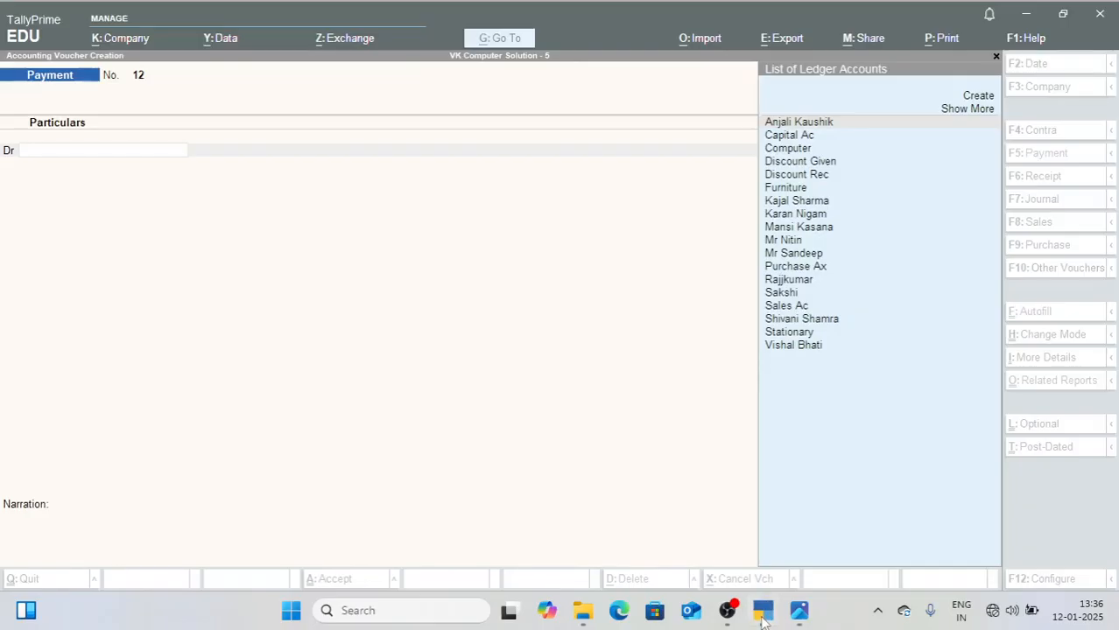
{"action": "key", "text": "alt+c"}
{"action": "type", "text": "Fan"}
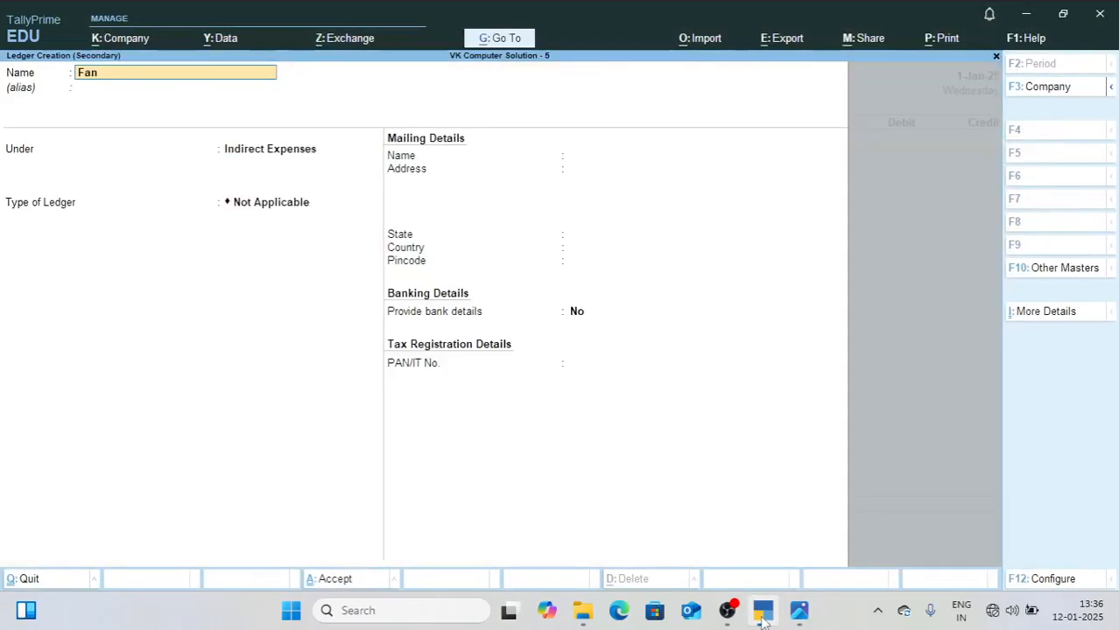
{"action": "key", "text": "Return"}
{"action": "key", "text": "Return"}
{"action": "type", "text": "f"}
{"action": "key", "text": "Return"}
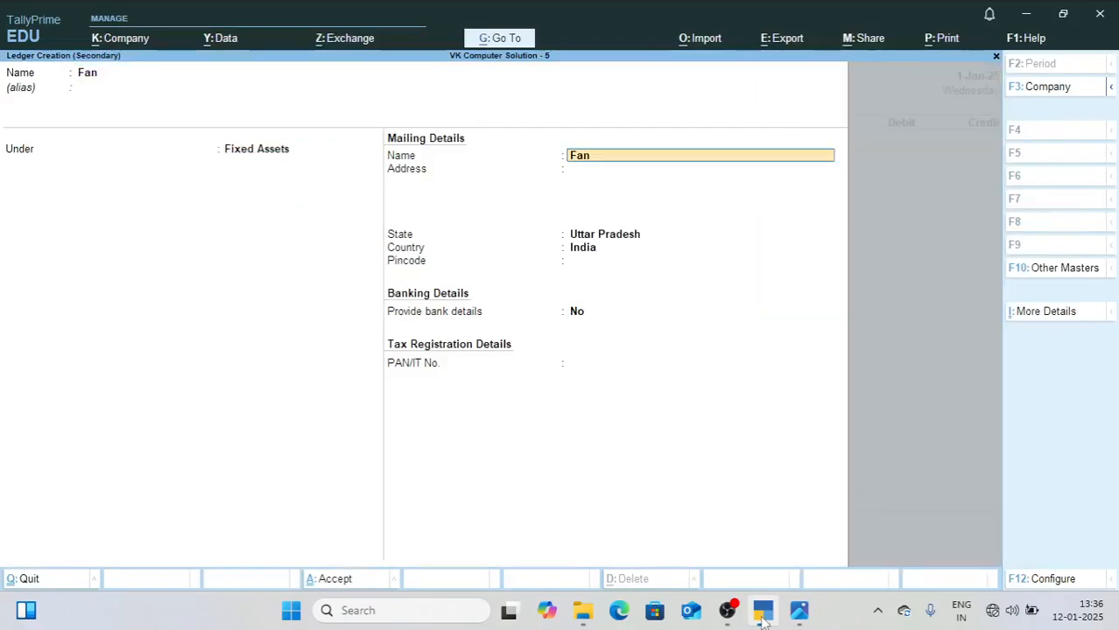
{"action": "key", "text": "ctrl+a"}
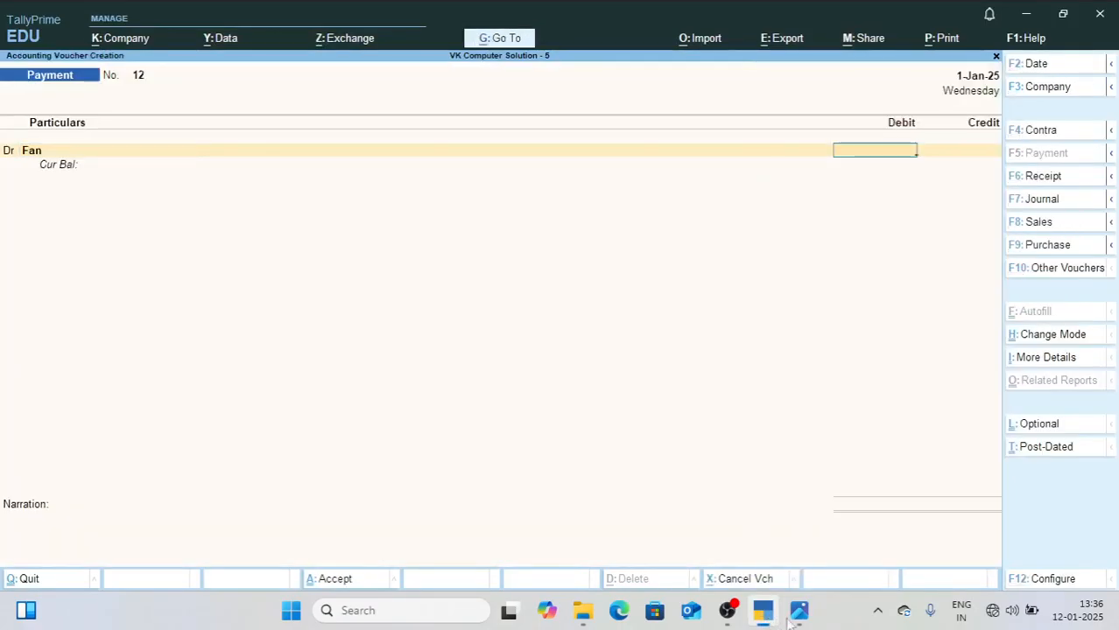
Step: Check the fan's price in 2.jpg, debit Fan 3,000, and make the next voucher line a debit
{"action": "left_click", "coordinate": [790, 618]}
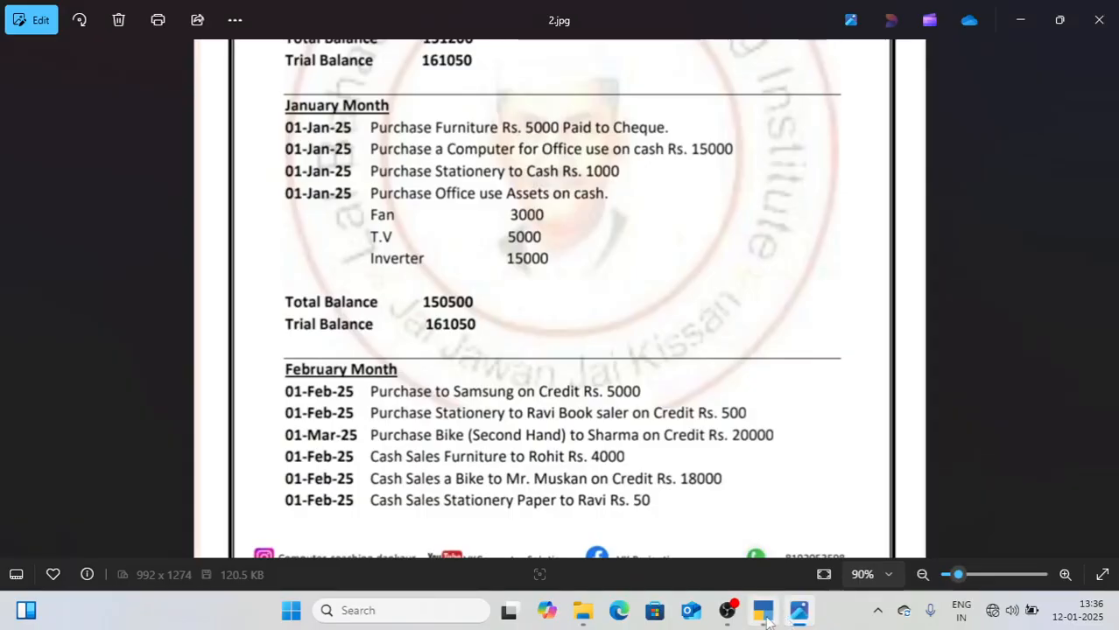
{"action": "left_click", "coordinate": [764, 616]}
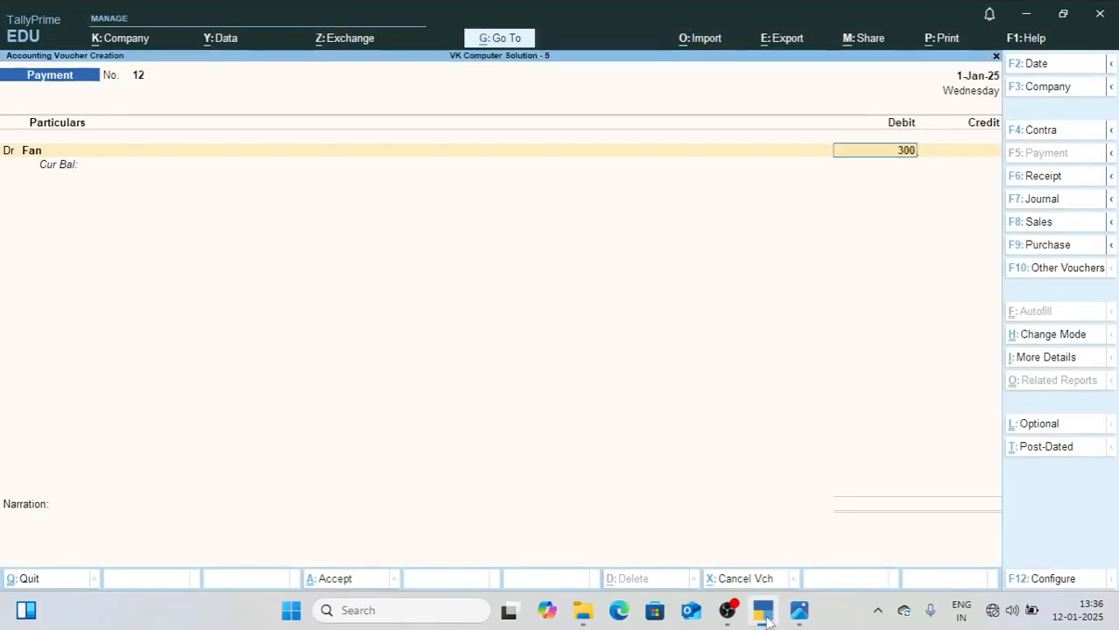
{"action": "key", "text": "Return"}
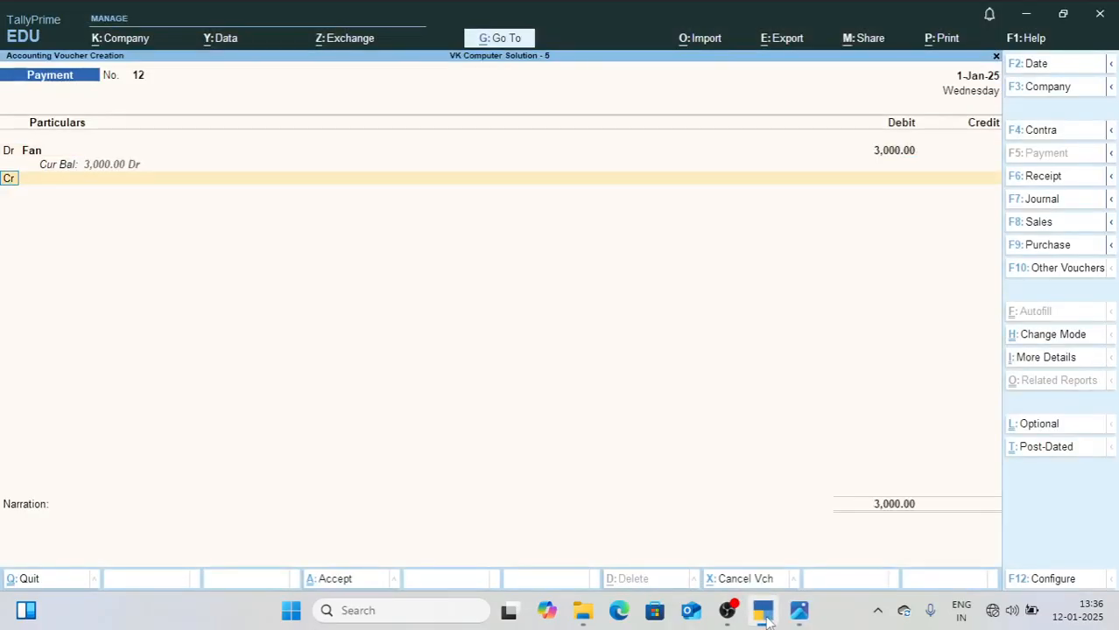
{"action": "type", "text": "dr"}
{"action": "key", "text": "Return"}
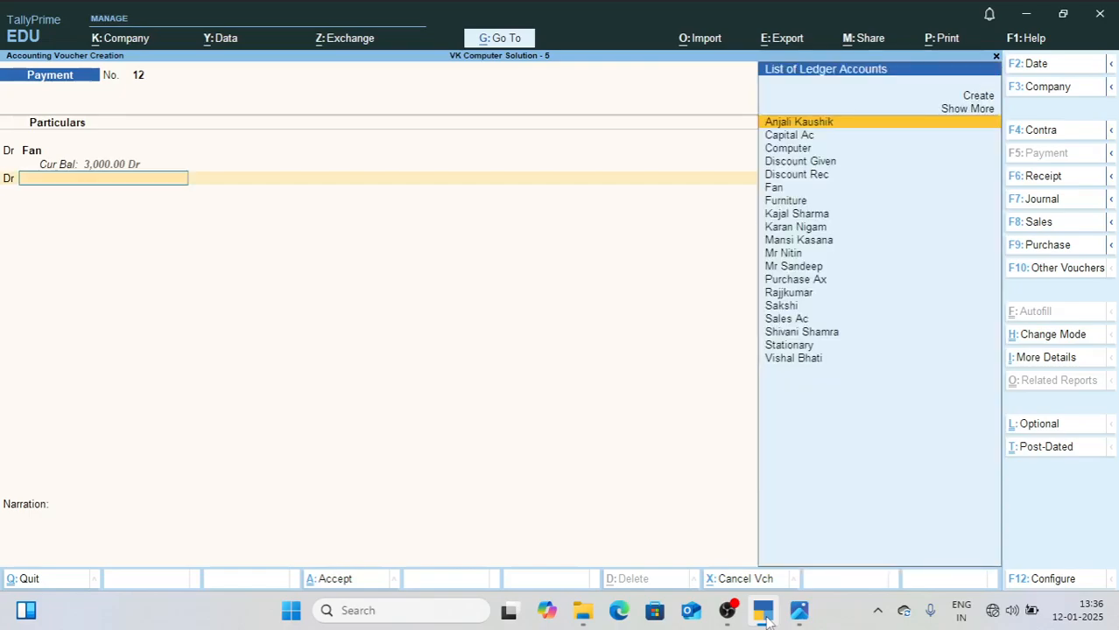
Step: Check the T.V entry in 2.jpg, create a Tv ledger under Fixed Assets, and debit it 5,000 in the same payment voucher
{"action": "left_click", "coordinate": [799, 613]}
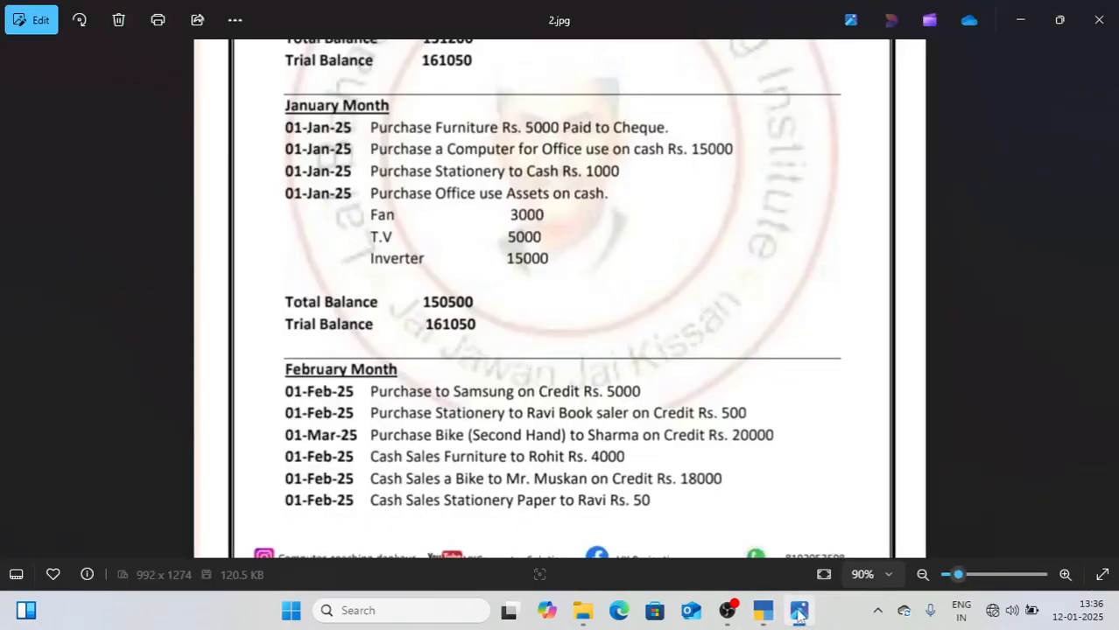
{"action": "left_click", "coordinate": [763, 613]}
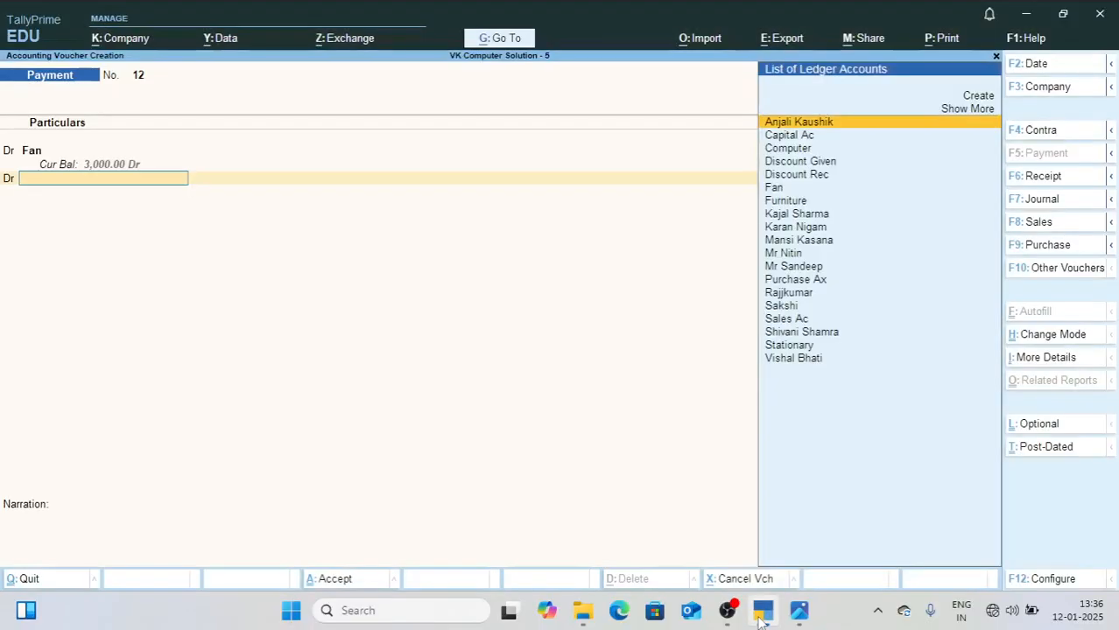
{"action": "key", "text": "alt+c"}
{"action": "type", "text": "Tv"}
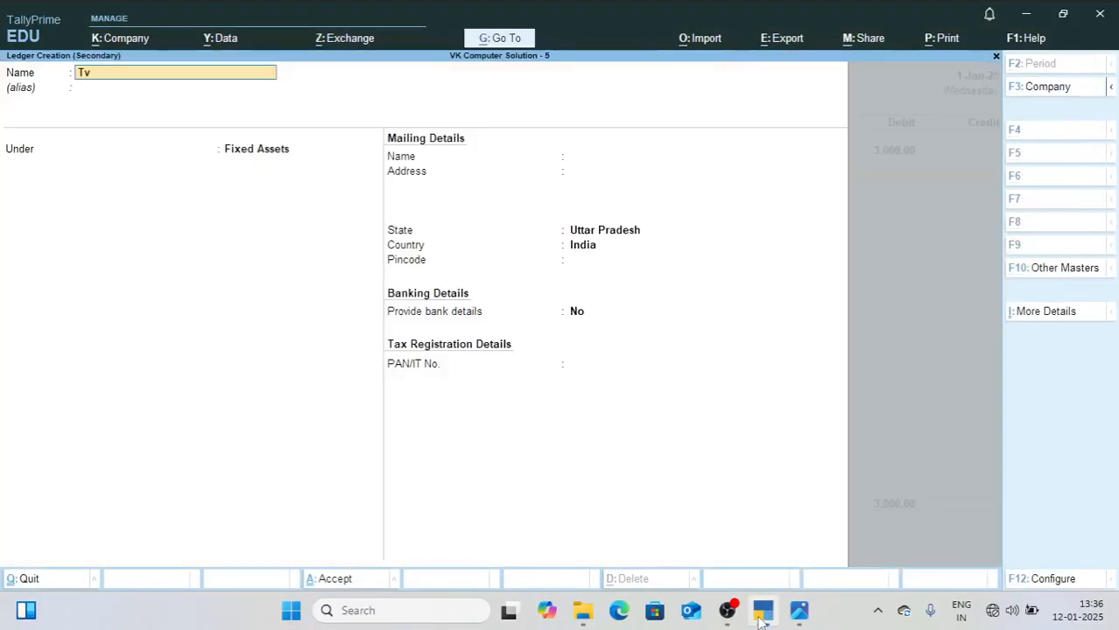
{"action": "key", "text": "Return"}
{"action": "key", "text": "Return"}
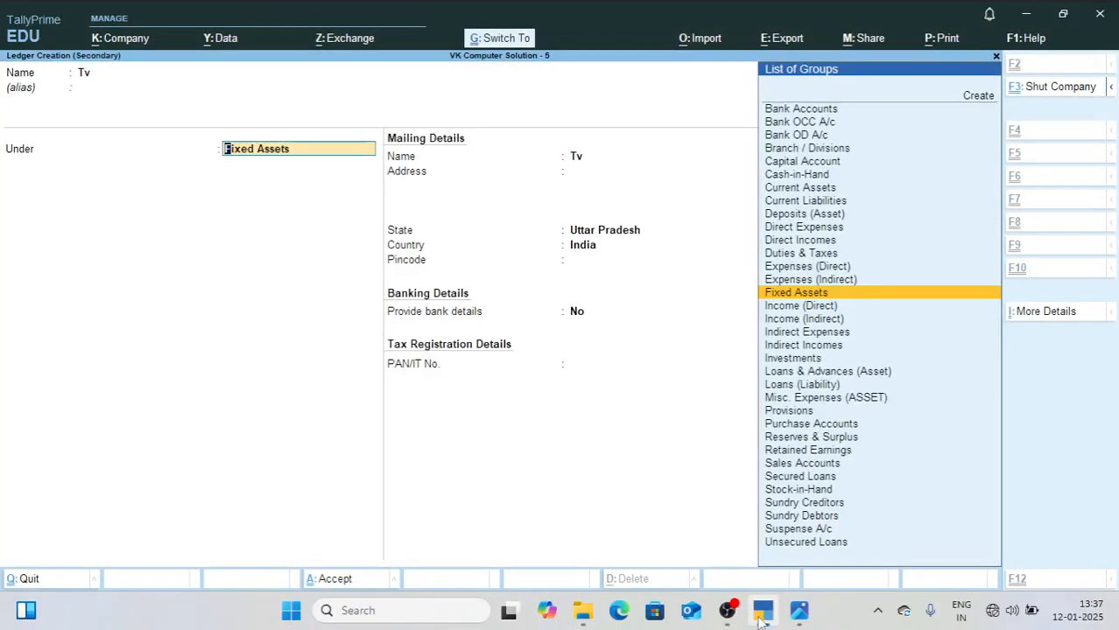
{"action": "key", "text": "ctrl+a"}
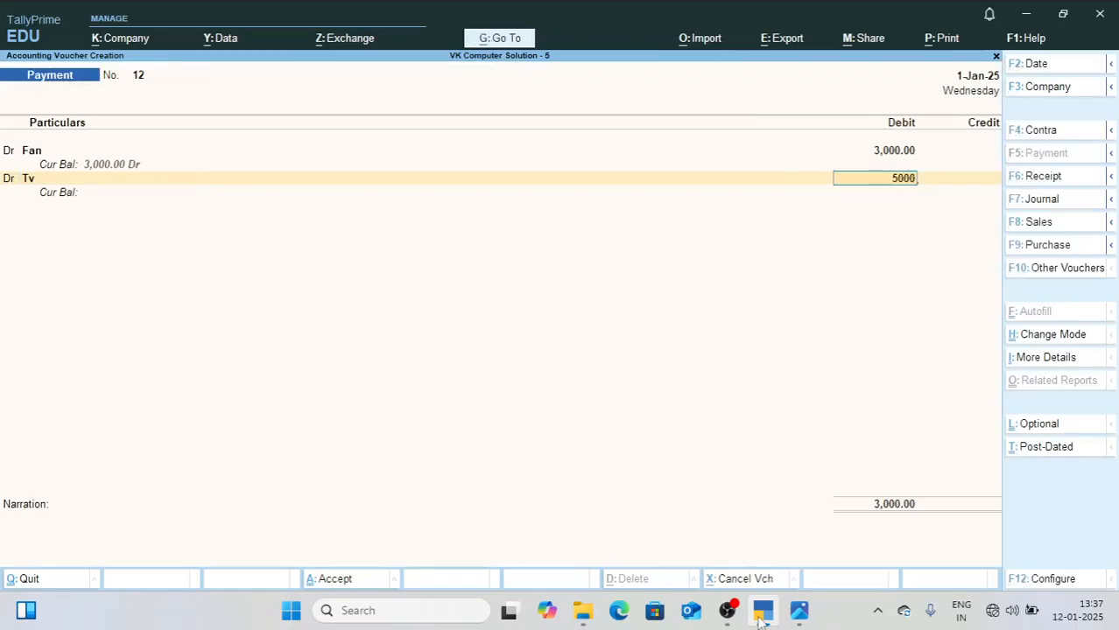
{"action": "key", "text": "Return"}
{"action": "key", "text": "Return"}
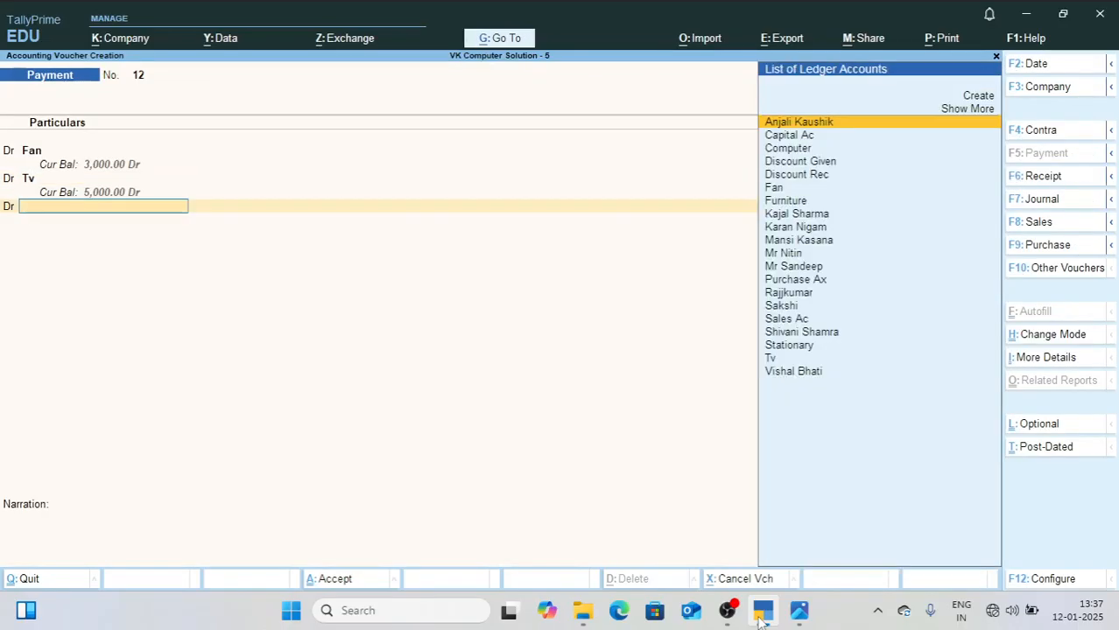
Step: Check the inverter entry in 2.jpg, and create an Invertor ledger under Fixed Assets for the third debit line
{"action": "left_click", "coordinate": [797, 618]}
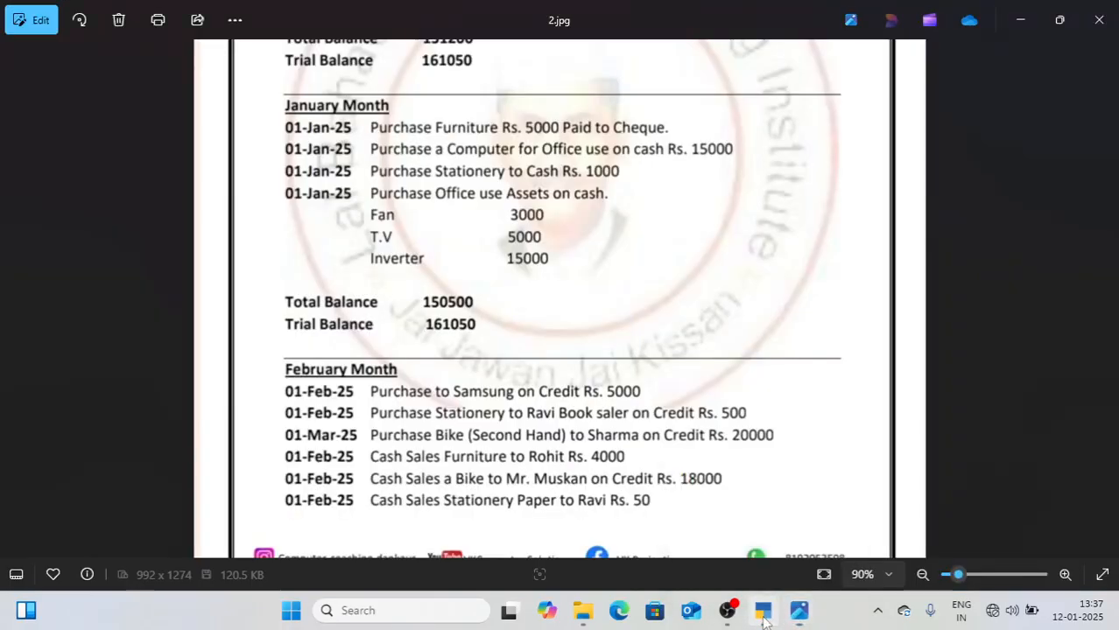
{"action": "left_click", "coordinate": [762, 617]}
{"action": "key", "text": "alt+c"}
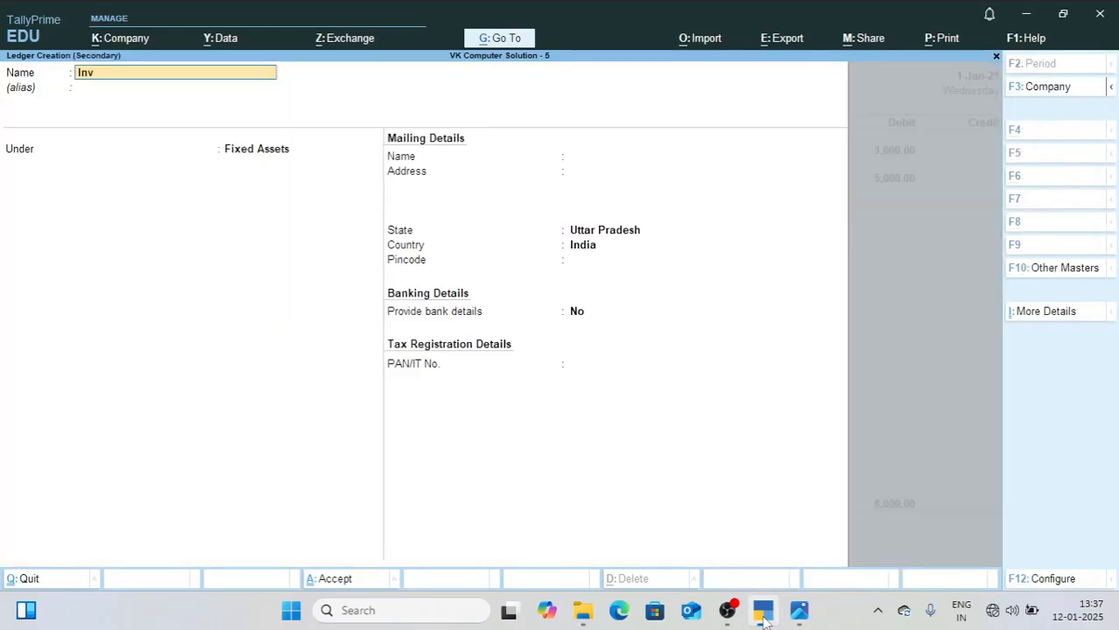
{"action": "key", "text": "Return"}
{"action": "key", "text": "Return"}
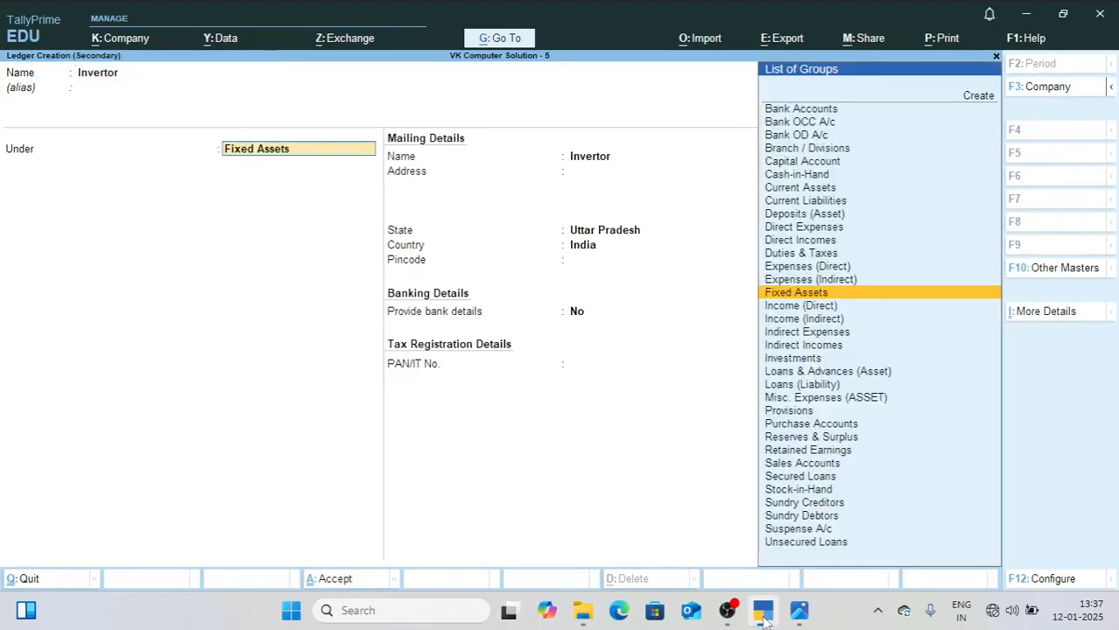
{"action": "key", "text": "Return"}
{"action": "key", "text": "ctrl+a"}
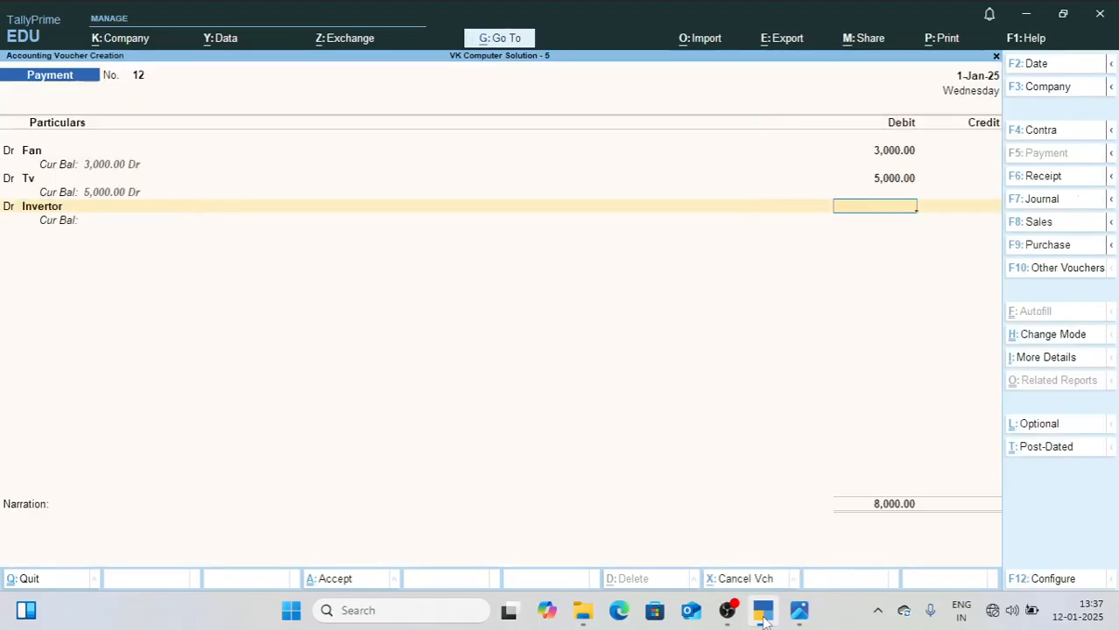
Step: Debit Invertor 15,000, credit Cash 23,000, and save the office assets payment voucher without a narration
{"action": "key", "text": "Return"}
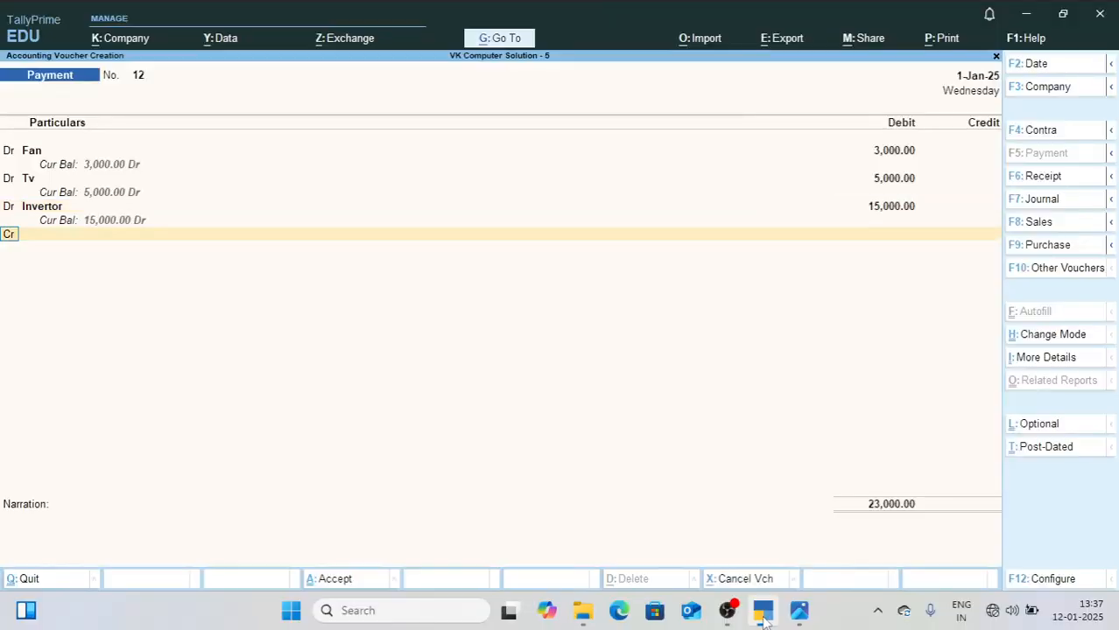
{"action": "key", "text": "Return"}
{"action": "type", "text": "Cas"}
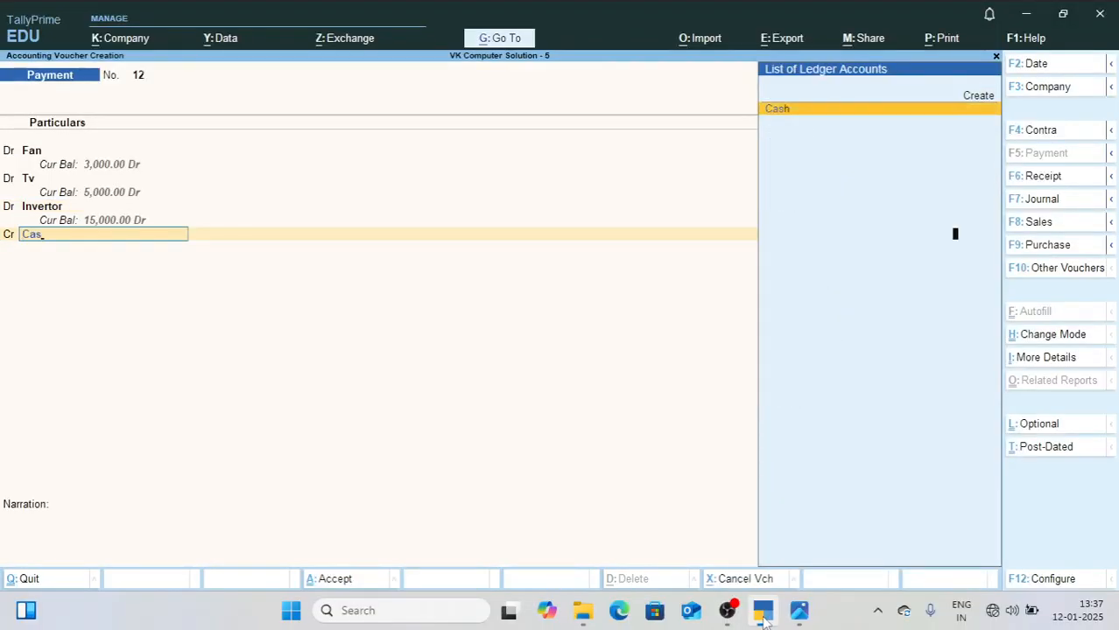
{"action": "key", "text": "Return"}
{"action": "key", "text": "Return"}
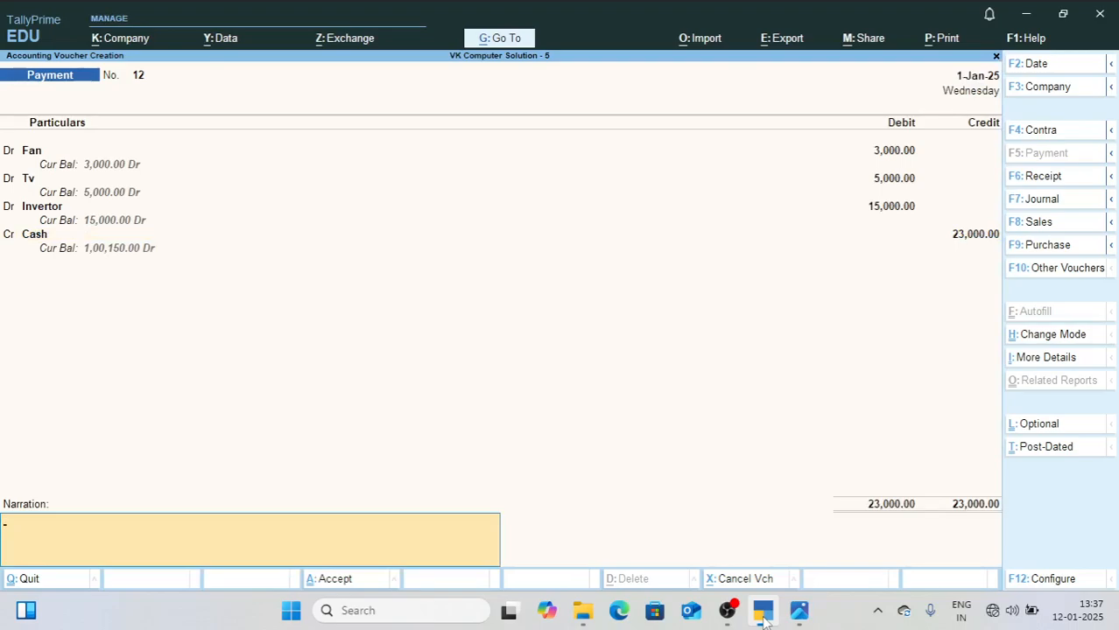
{"action": "key", "text": "Return"}
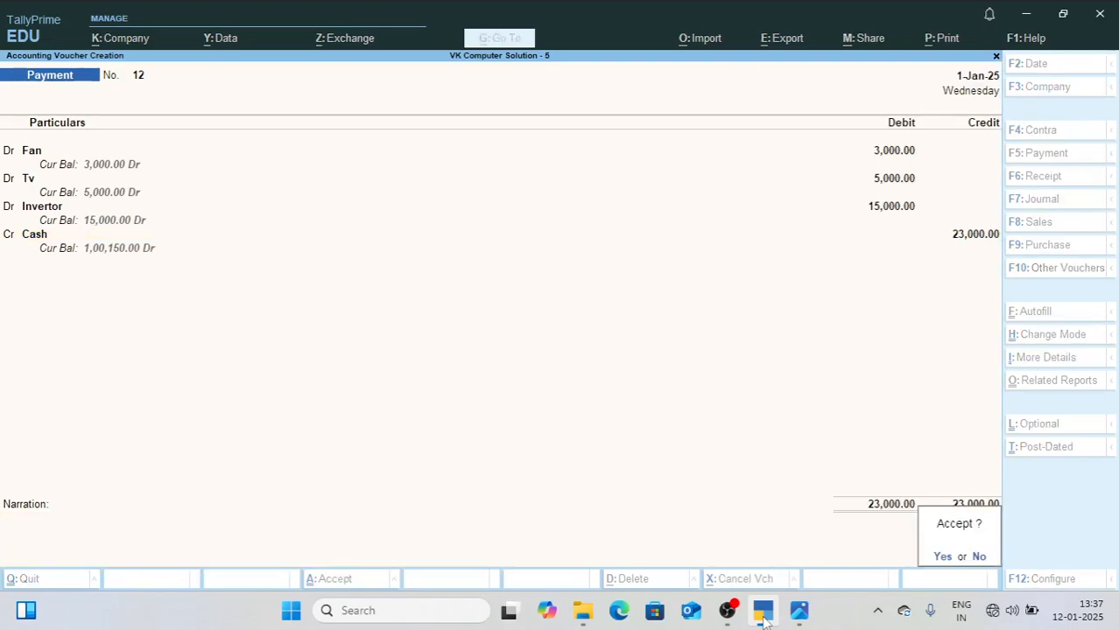
{"action": "key", "text": "Return"}
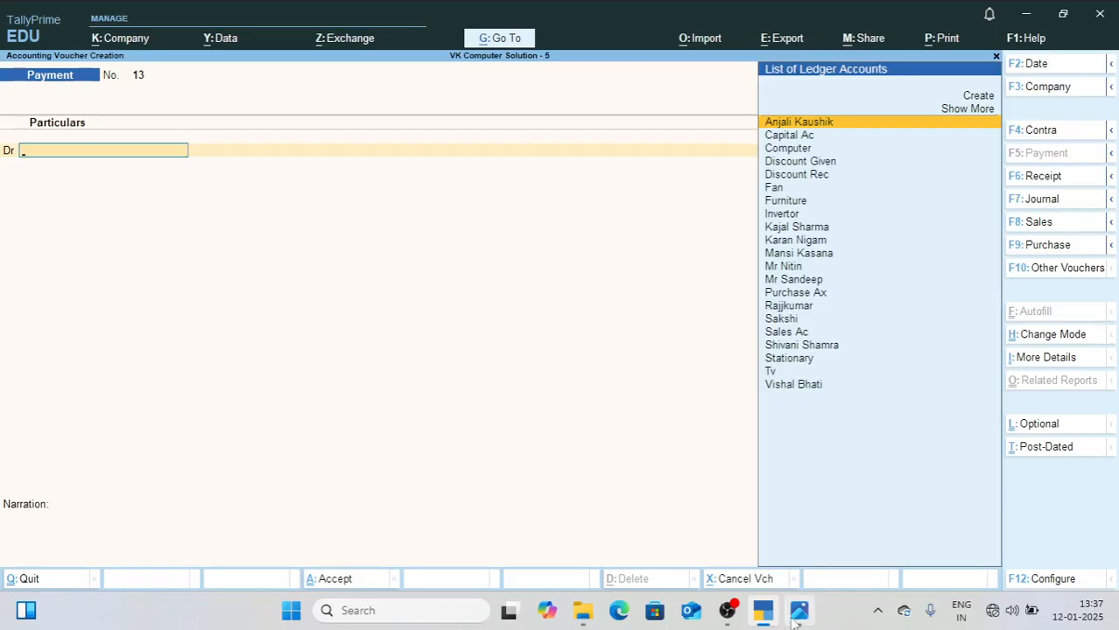
Step: Check the January balances in 2.jpg, and compare them with the company's Balance Sheet and Trial Balance
{"action": "mouse_move", "coordinate": [793, 621]}
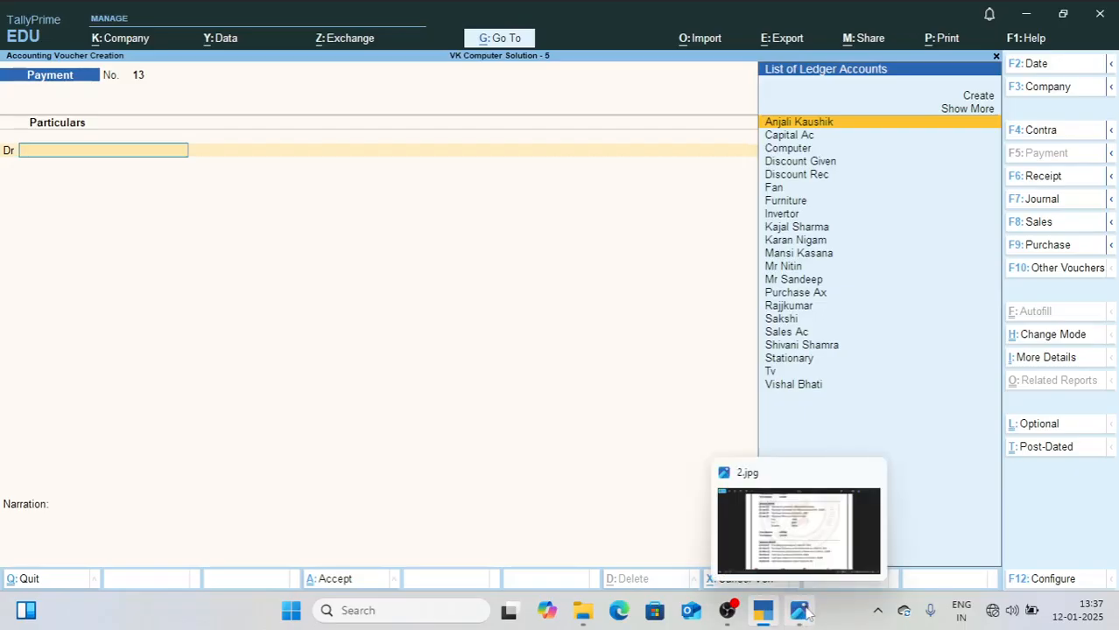
{"action": "left_click", "coordinate": [761, 526]}
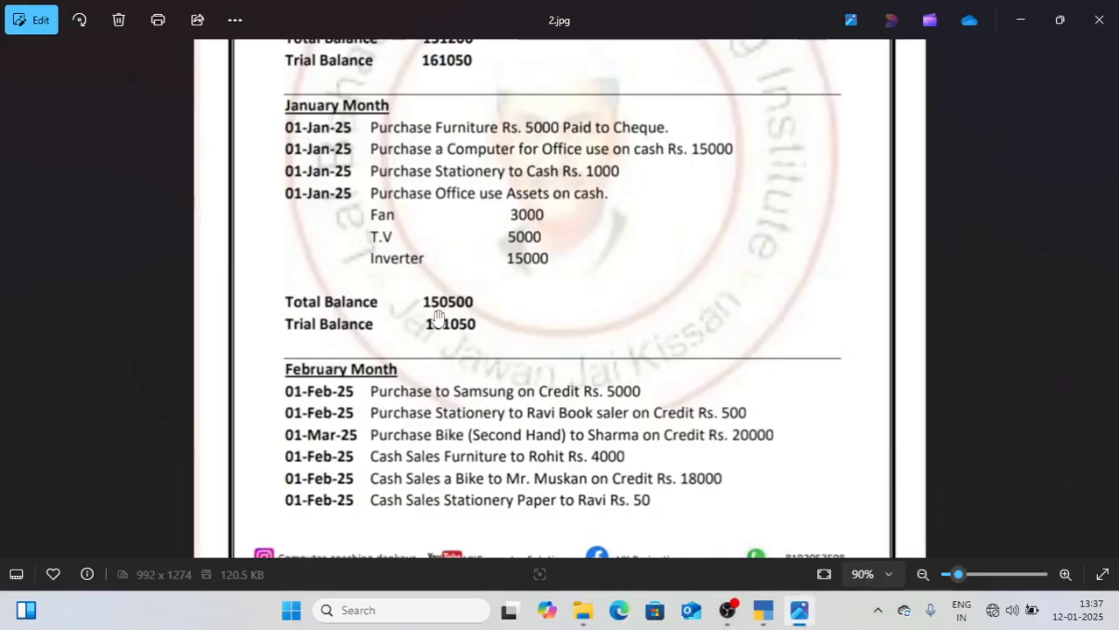
{"action": "left_click", "coordinate": [761, 612]}
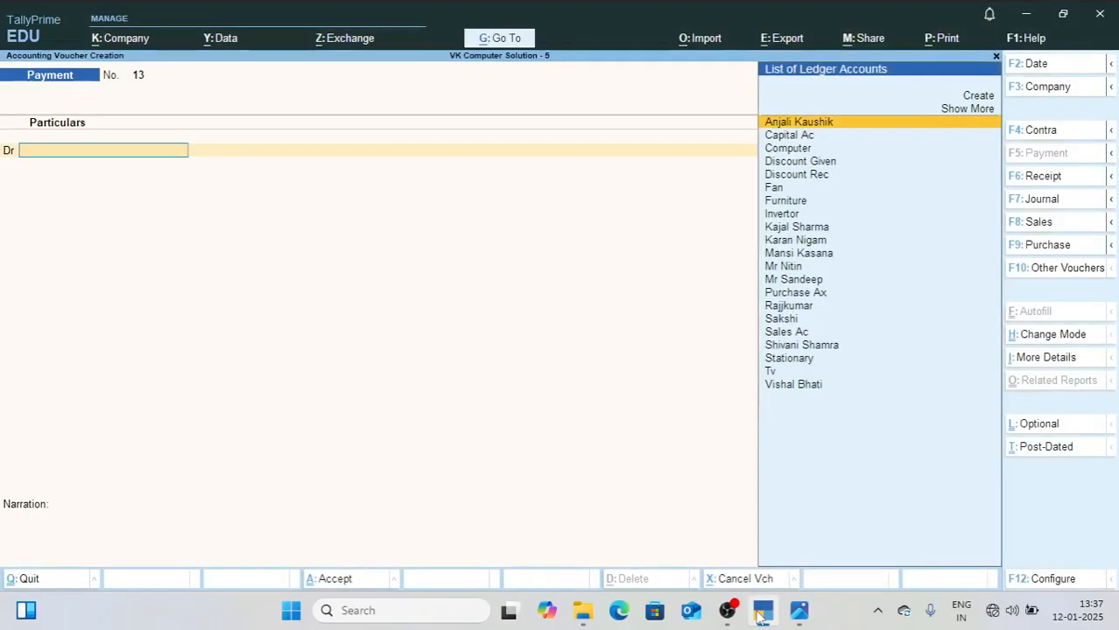
{"action": "key", "text": "Escape"}
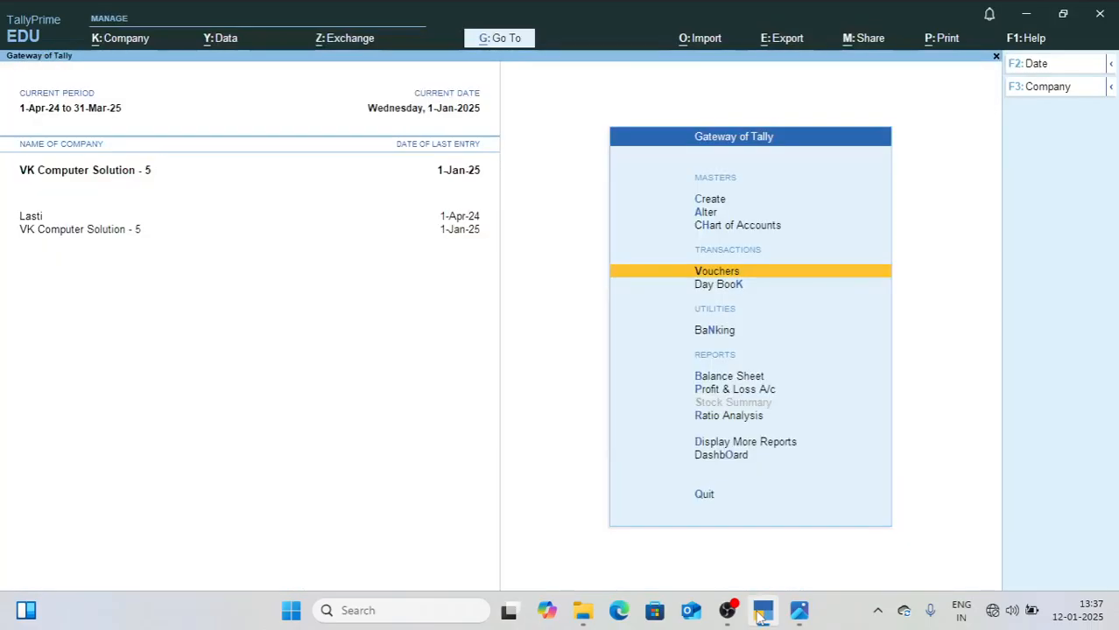
{"action": "key", "text": "Down"}
{"action": "key", "text": "Down"}
{"action": "key", "text": "Down"}
{"action": "key", "text": "Return"}
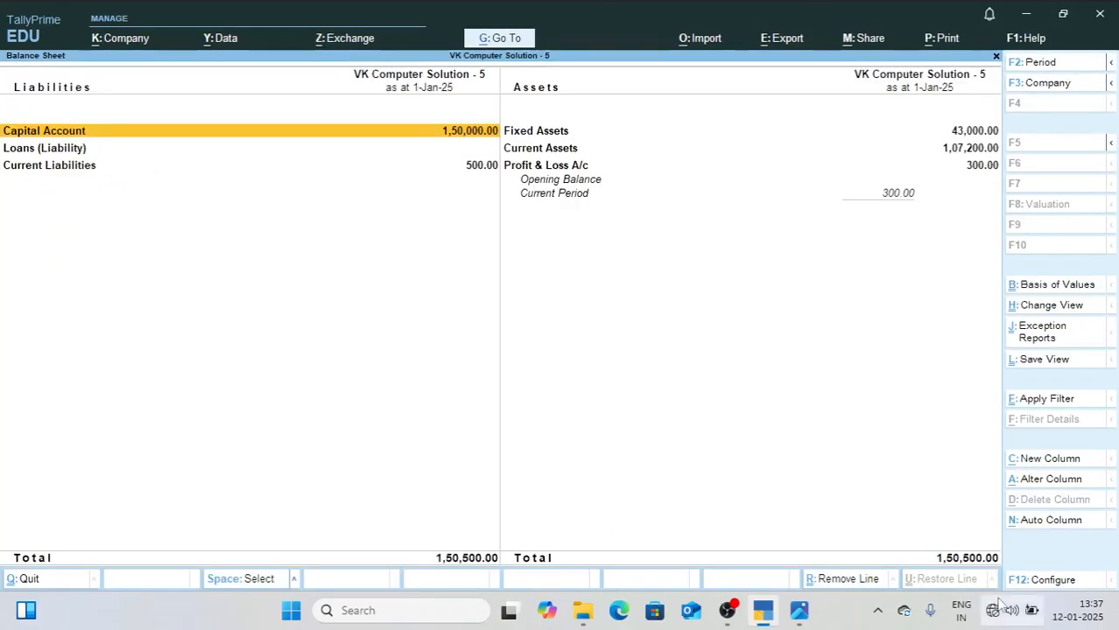
{"action": "key", "text": "Escape"}
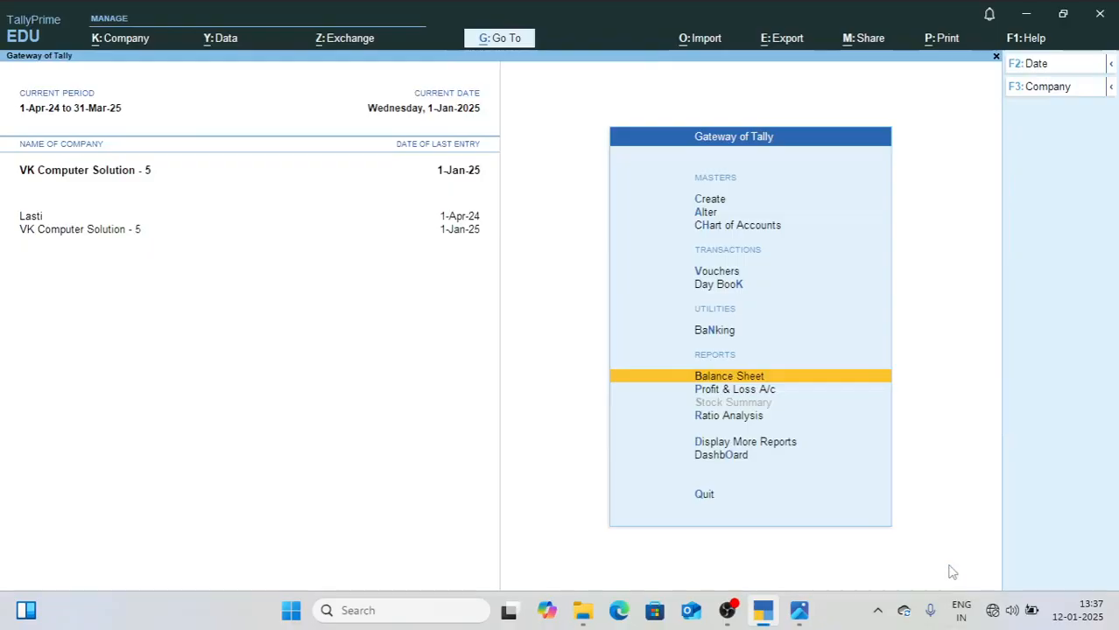
{"action": "key", "text": "d"}
{"action": "key", "text": "Return"}
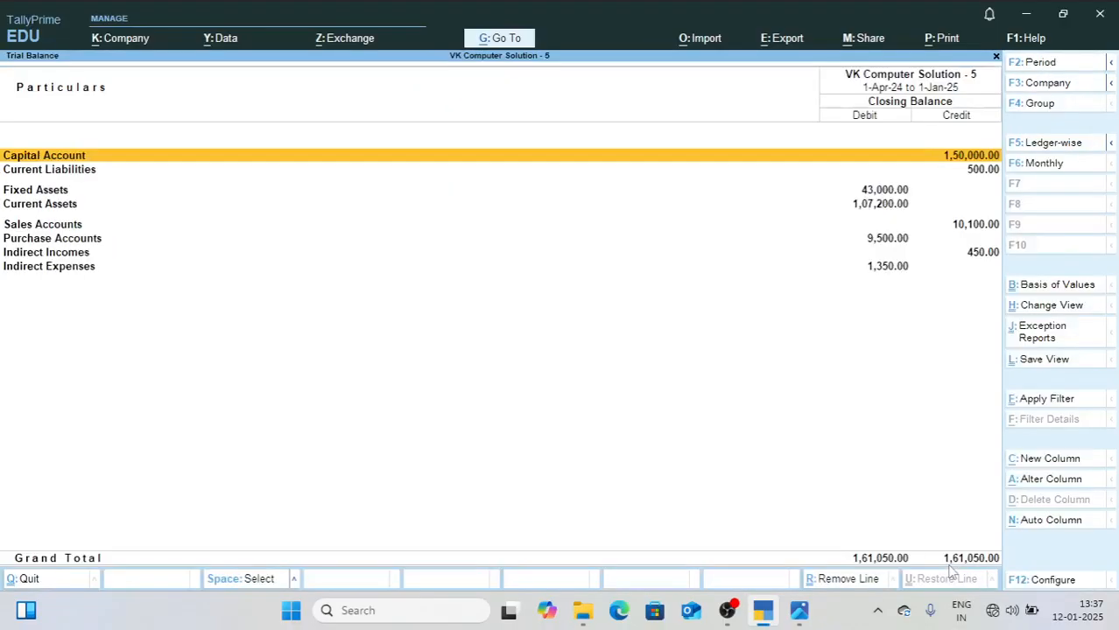
Step: Check the February entries in 2.jpg, close the Trial Balance in TallyPrime, and set the current date to 1-2-25
{"action": "left_click", "coordinate": [796, 611]}
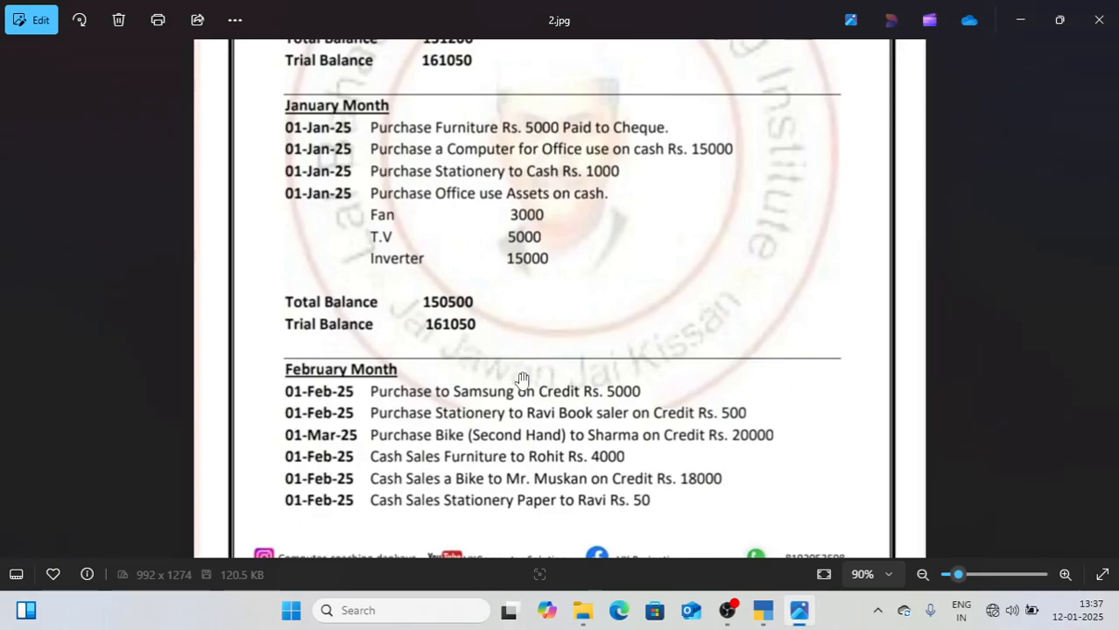
{"action": "left_click_drag", "start_coordinate": [521, 376], "coordinate": [521, 221]}
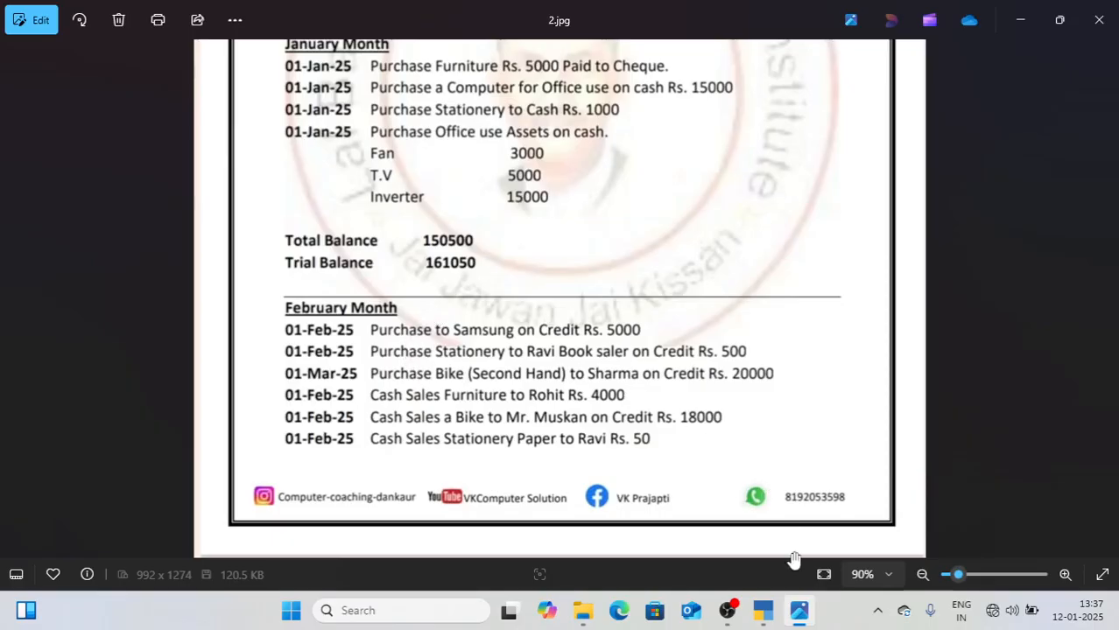
{"action": "left_click", "coordinate": [762, 612]}
{"action": "key", "text": "Escape"}
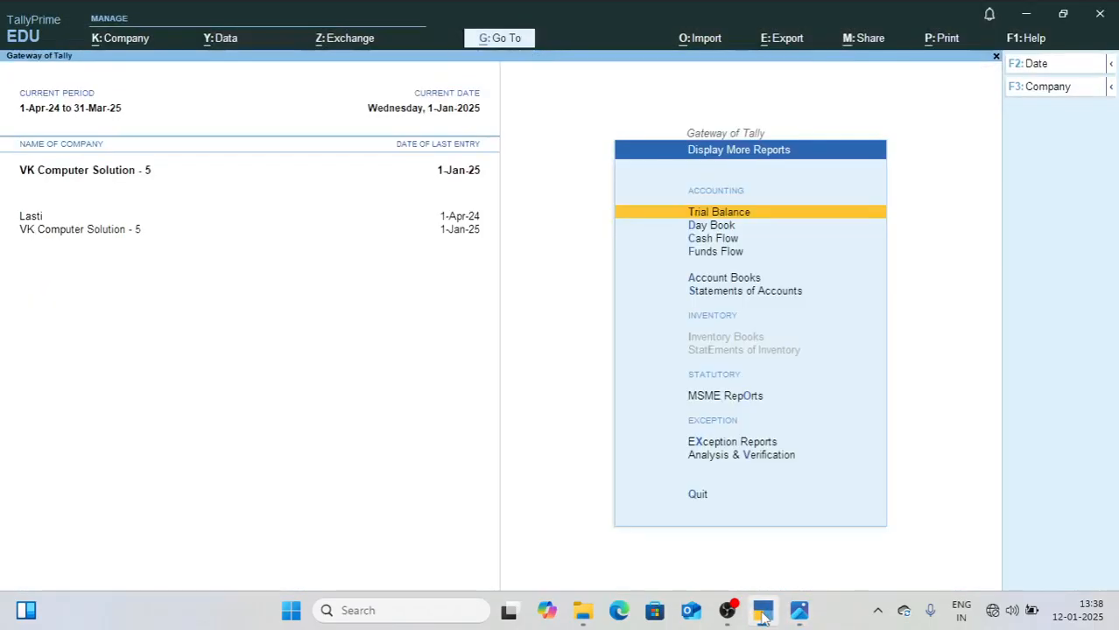
{"action": "key", "text": "Escape"}
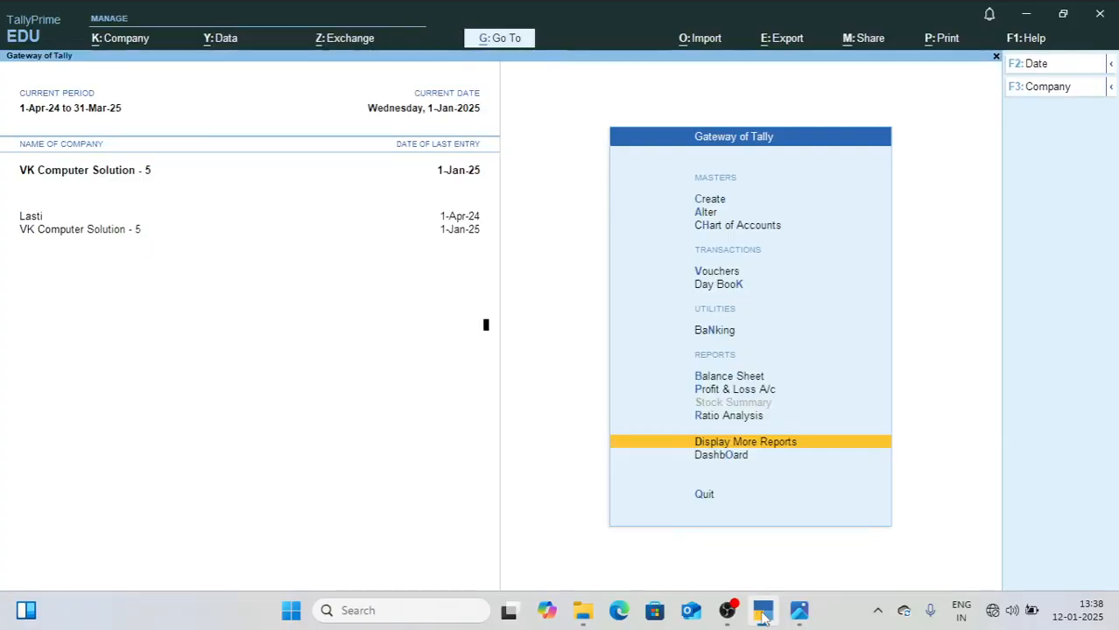
{"action": "key", "text": "F2"}
{"action": "type", "text": "1"}
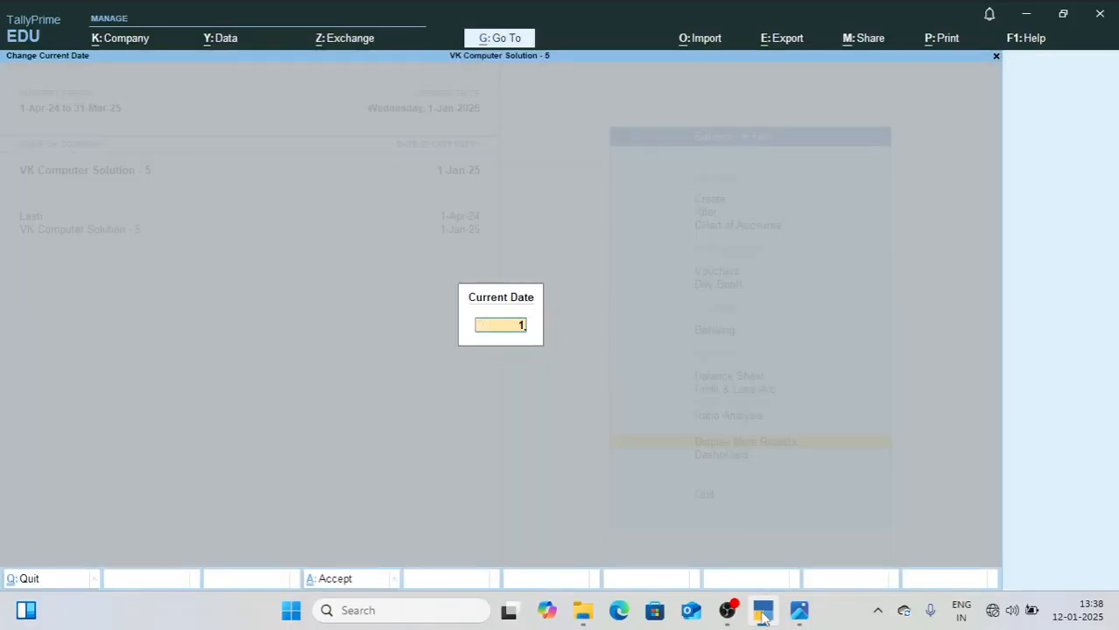
{"action": "type", "text": "-2-25"}
{"action": "key", "text": "Return"}
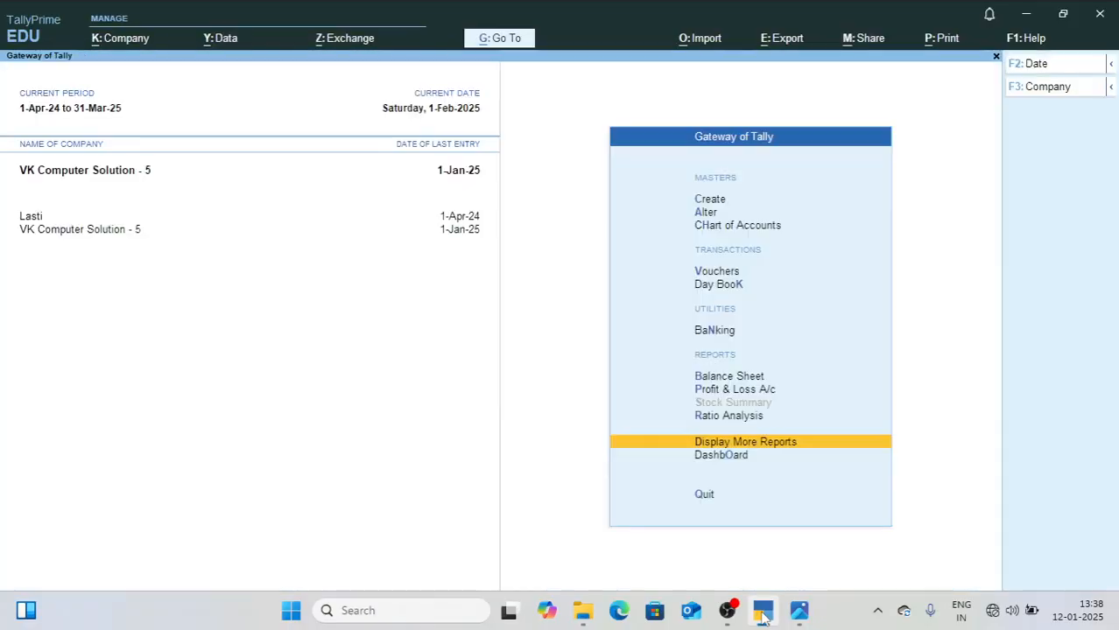
Step: Open accounting voucher creation for the February transactions, and check the first February entry in 2.jpg
{"action": "key", "text": "Up"}
{"action": "key", "text": "Up"}
{"action": "key", "text": "Up"}
{"action": "key", "text": "Up"}
{"action": "key", "text": "Up"}
{"action": "key", "text": "Up"}
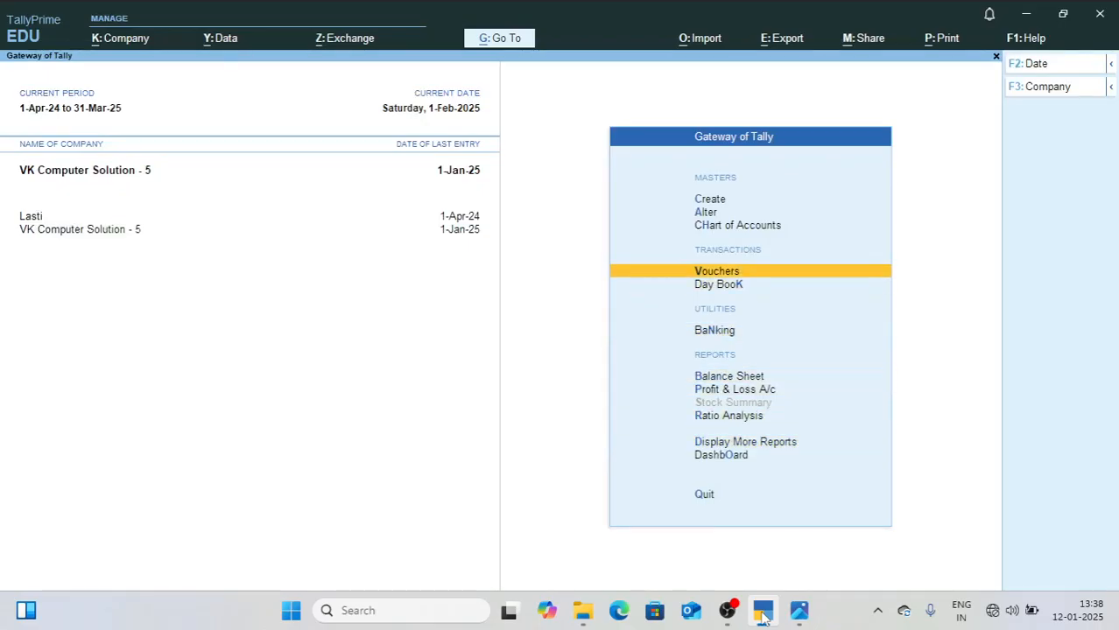
{"action": "key", "text": "Return"}
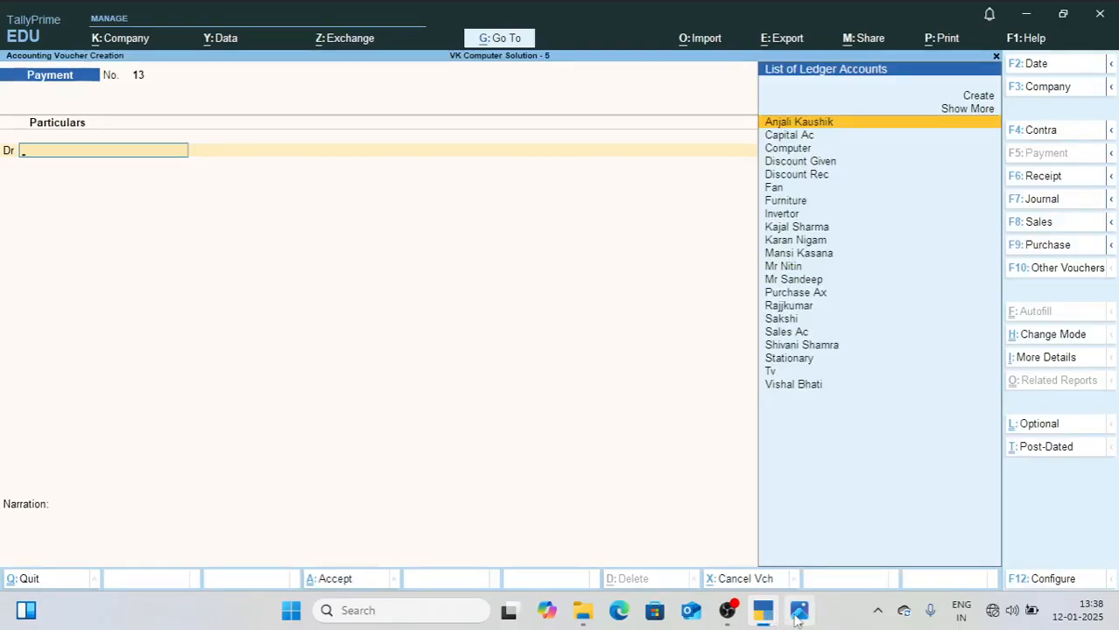
{"action": "left_click", "coordinate": [799, 610]}
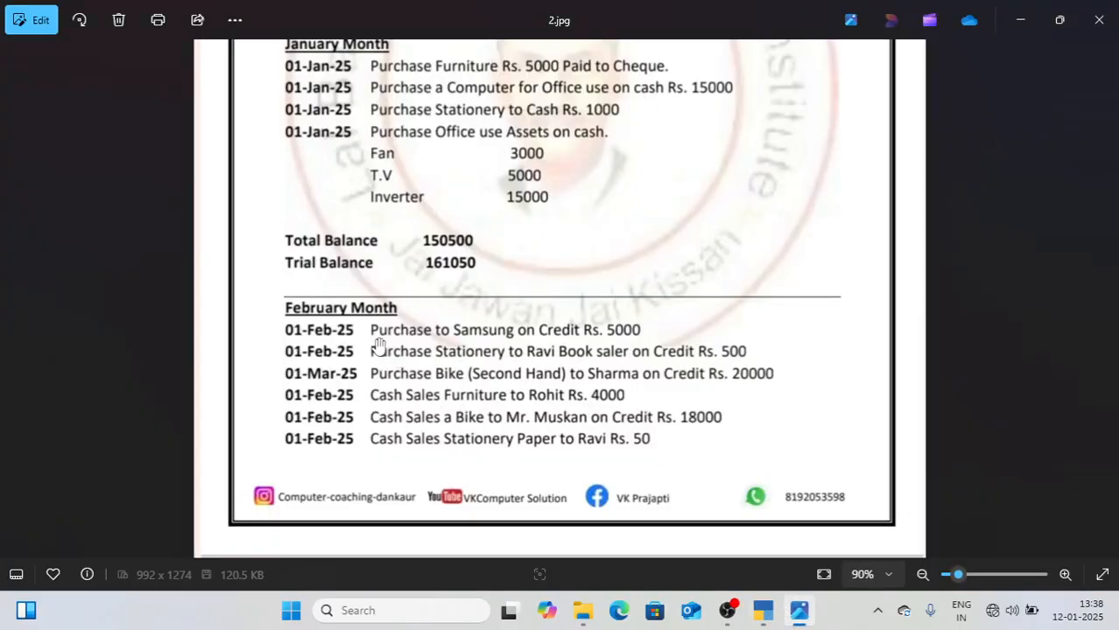
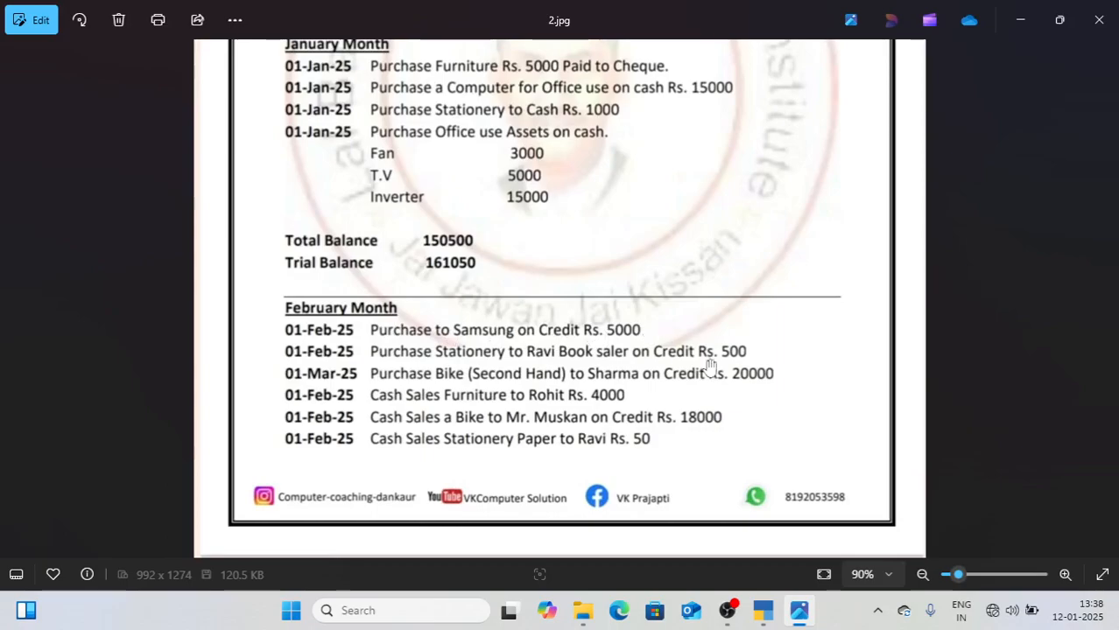
Step: Switch to TallyPrime, start a journal voucher, and debit Furniture 5,000 after checking the amount in 2.jpg
{"action": "left_click", "coordinate": [760, 615]}
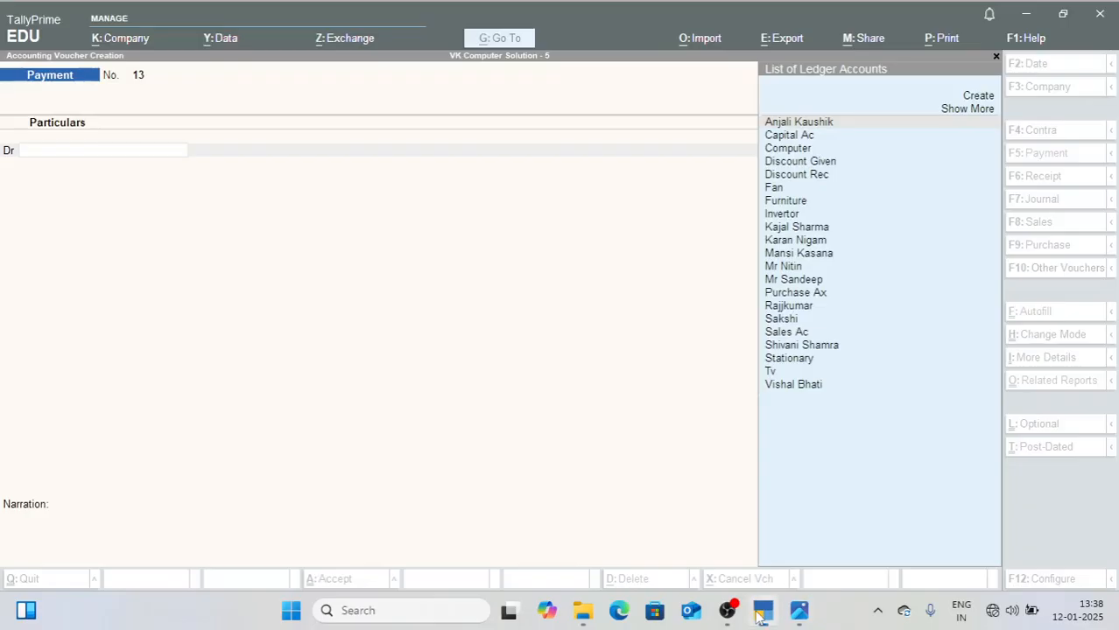
{"action": "key", "text": "F7"}
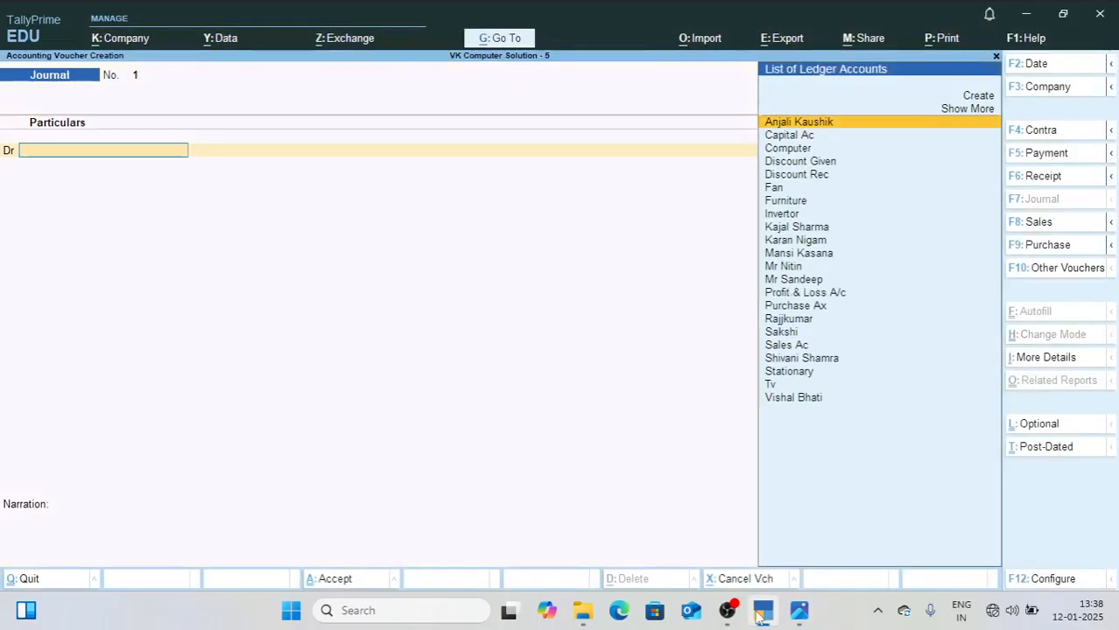
{"action": "type", "text": "Fu"}
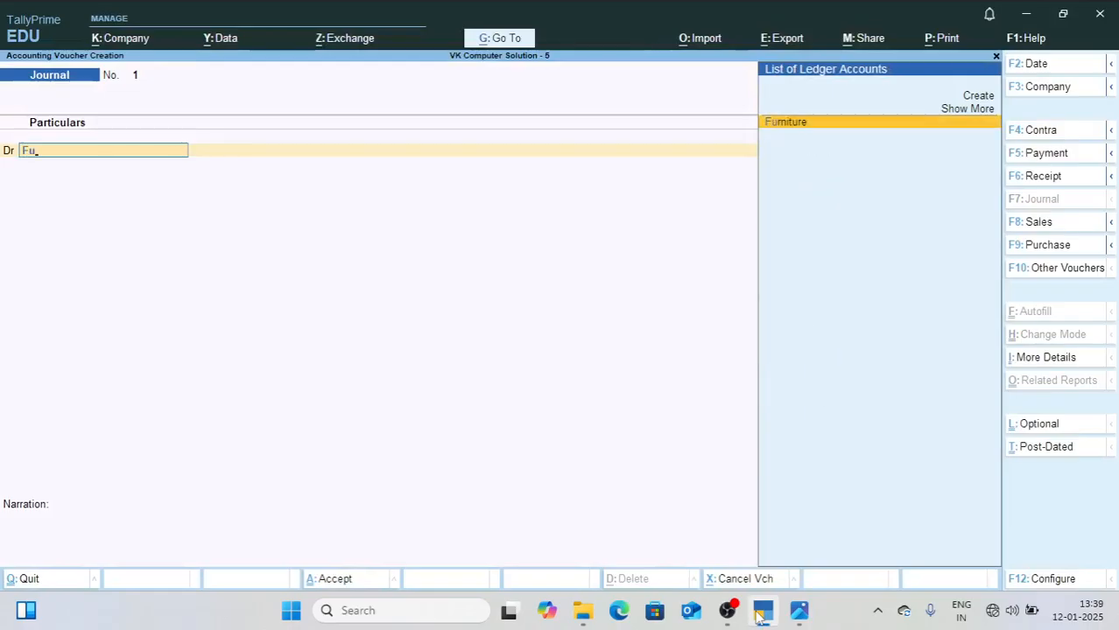
{"action": "key", "text": "Return"}
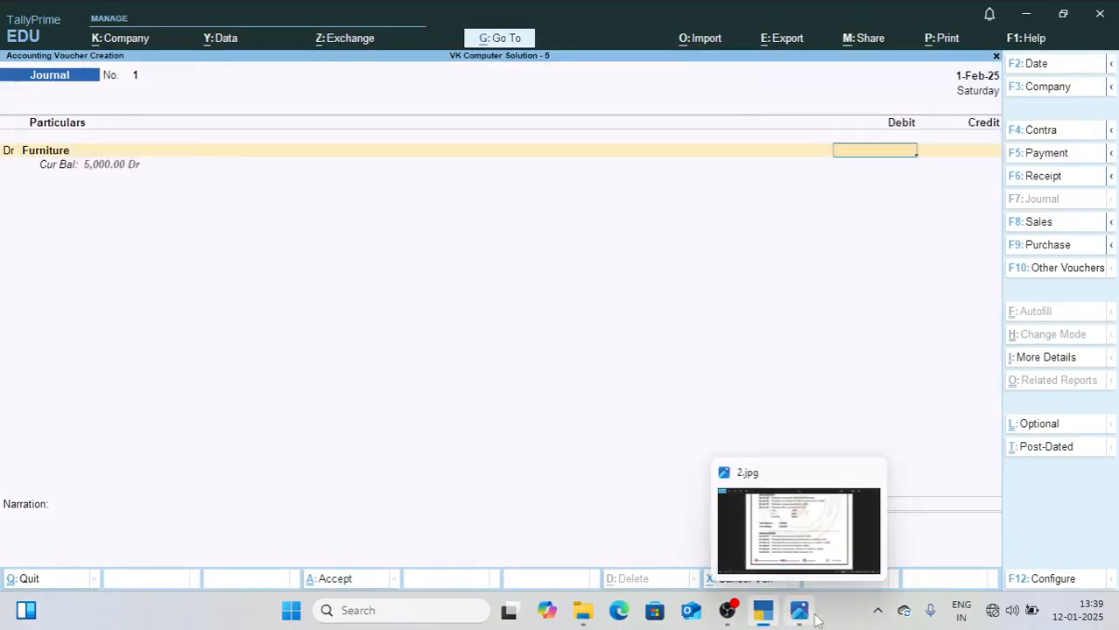
{"action": "left_click", "coordinate": [798, 615]}
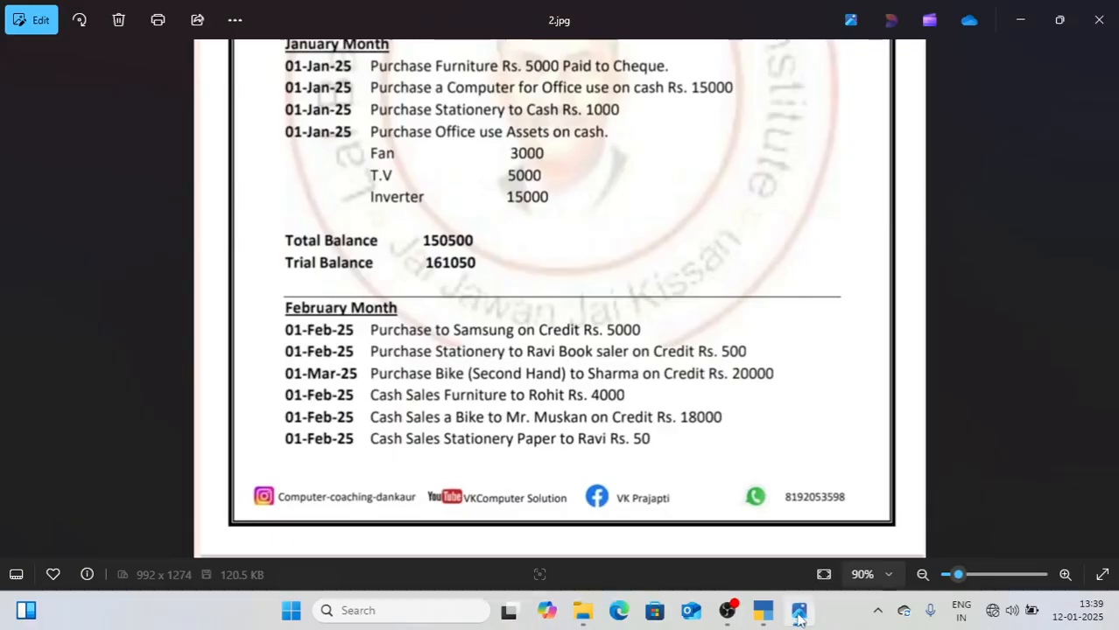
{"action": "left_click", "coordinate": [798, 615]}
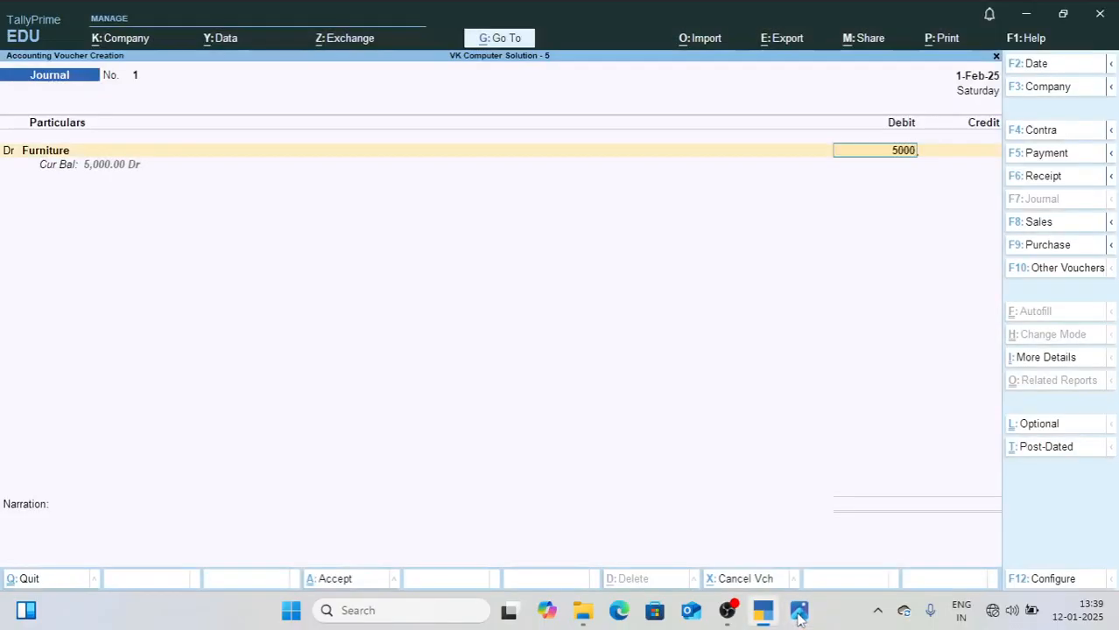
{"action": "type", "text": "5000"}
{"action": "key", "text": "Return"}
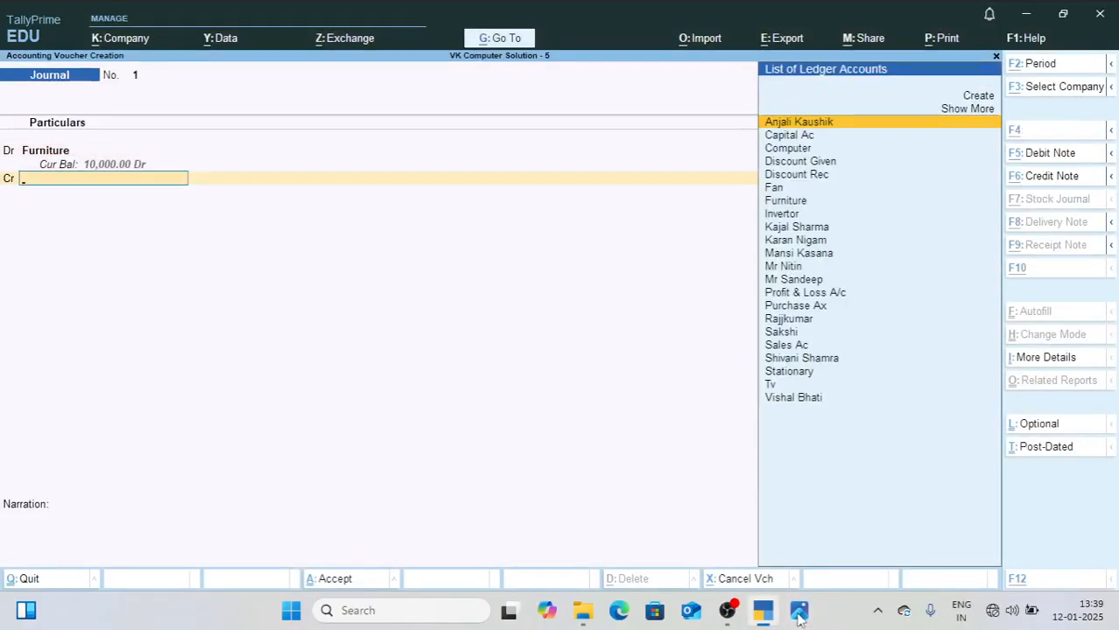
Step: Create a Samsung Pvt ledger under Sundry Creditors as the credit account for 5,000, and save the journal voucher
{"action": "key", "text": "alt+c"}
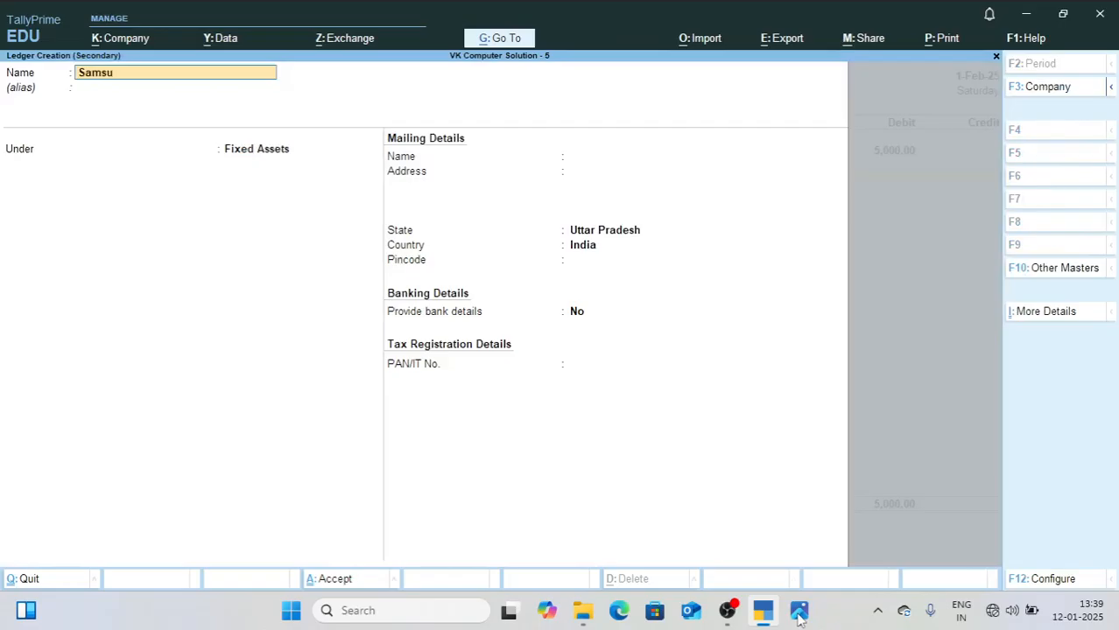
{"action": "key", "text": "Return"}
{"action": "type", "text": "Sun"}
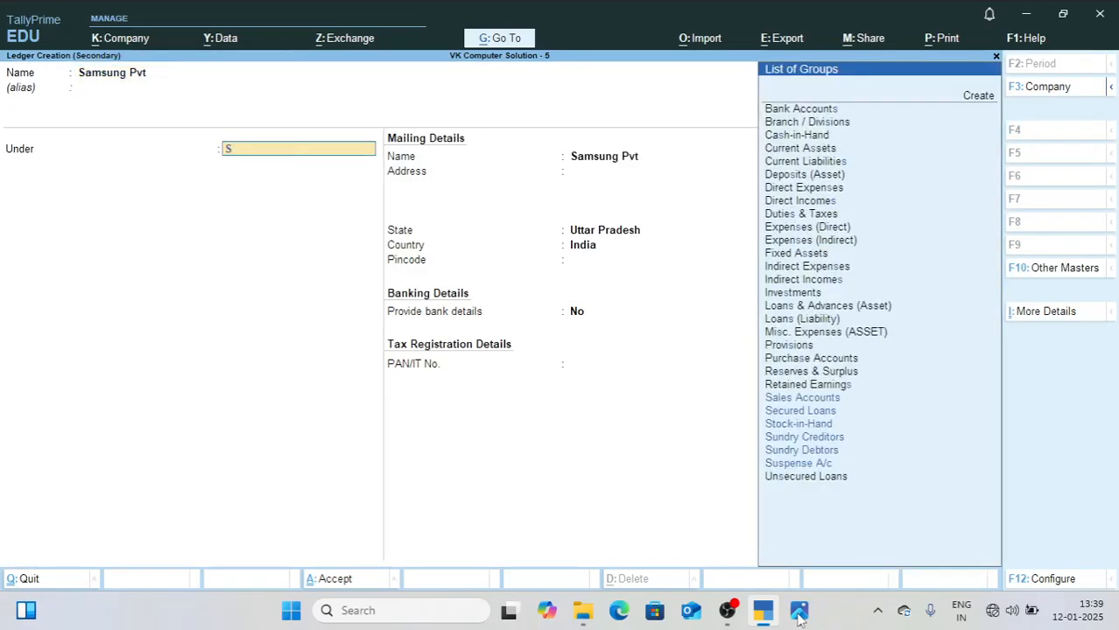
{"action": "key", "text": "Return"}
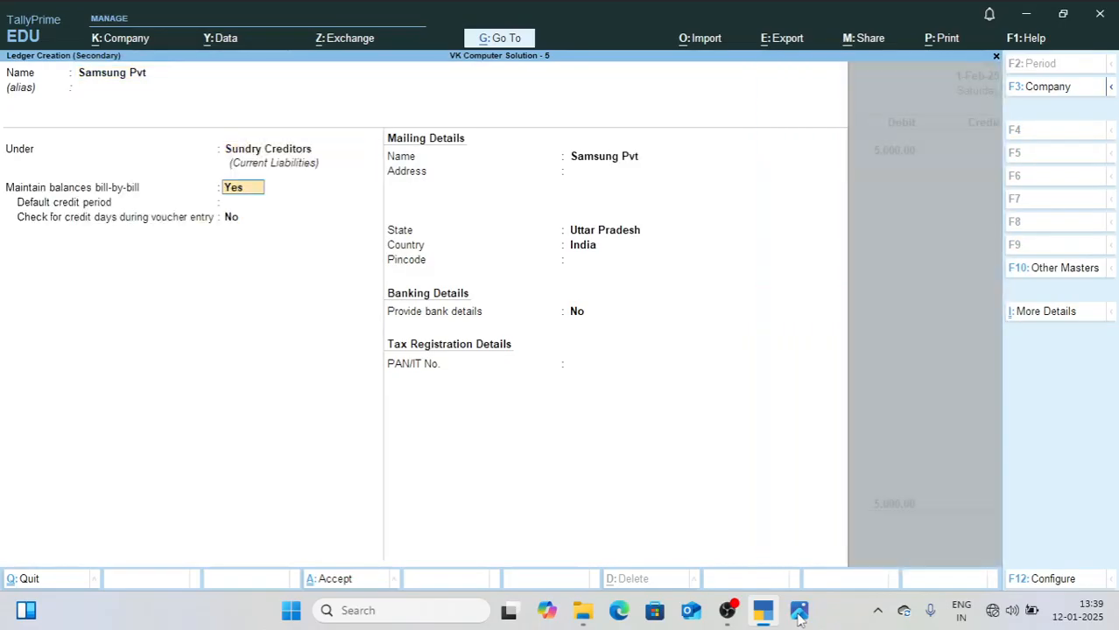
{"action": "key", "text": "ctrl+a"}
{"action": "key", "text": "Return"}
{"action": "key", "text": "ctrl+a"}
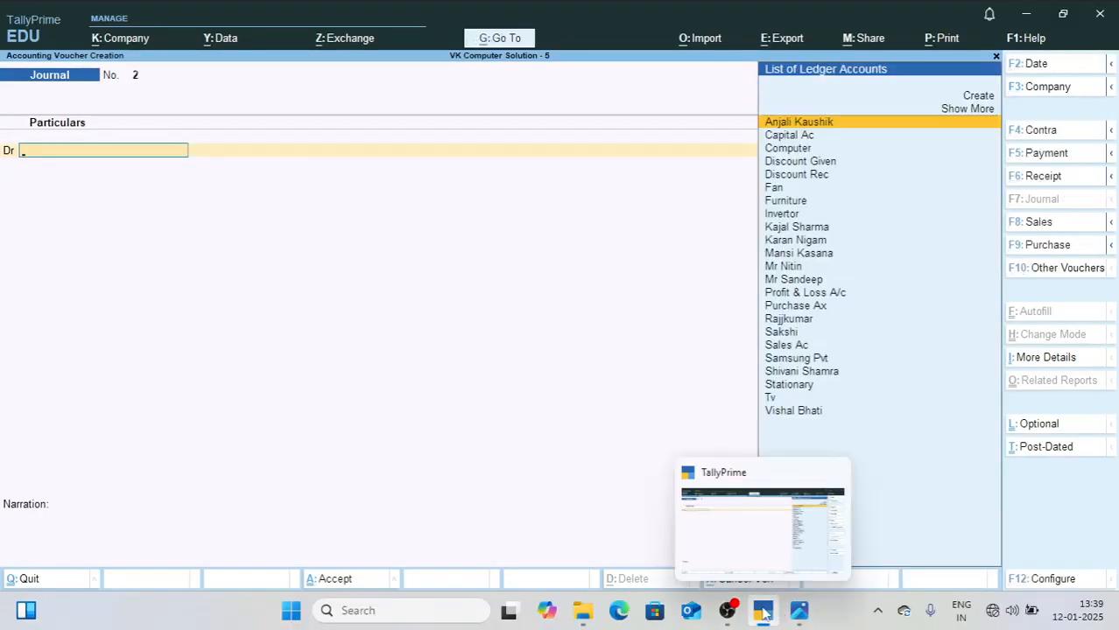
Step: Check the credit stationery purchase in 2.jpg, and debit Stationary 500 in a new journal voucher in TallyPrime
{"action": "left_click", "coordinate": [799, 615]}
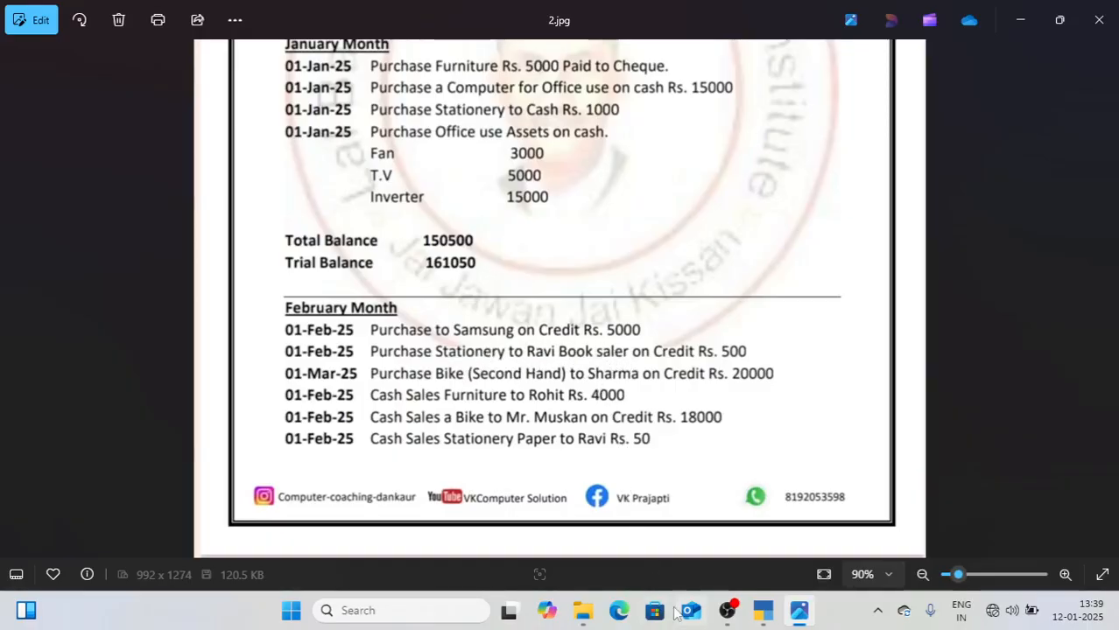
{"action": "left_click", "coordinate": [765, 620]}
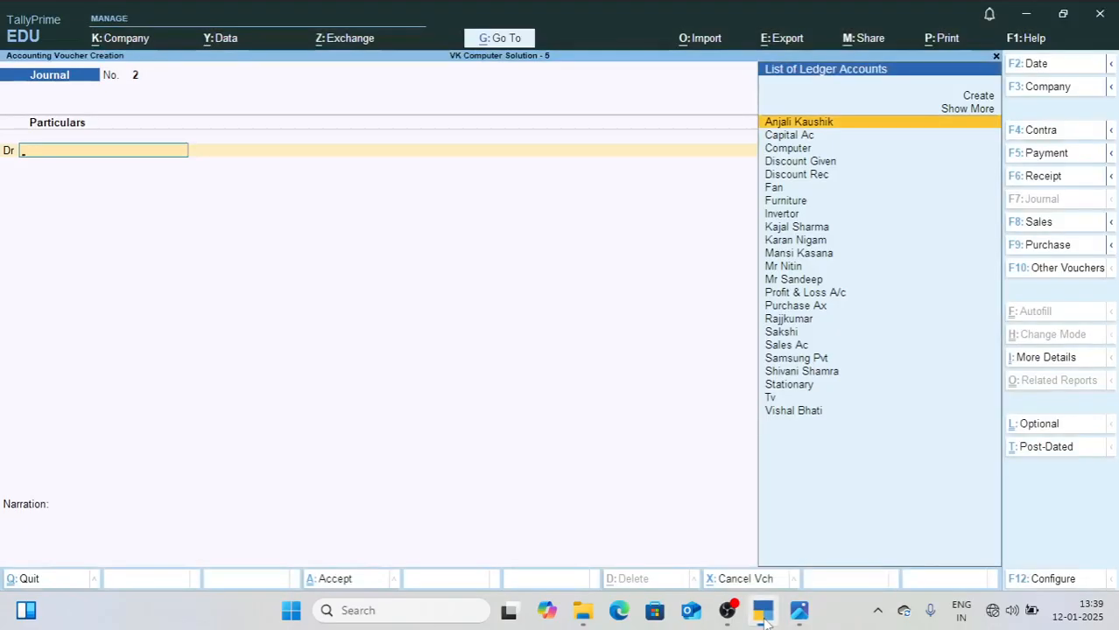
{"action": "type", "text": "Sa"}
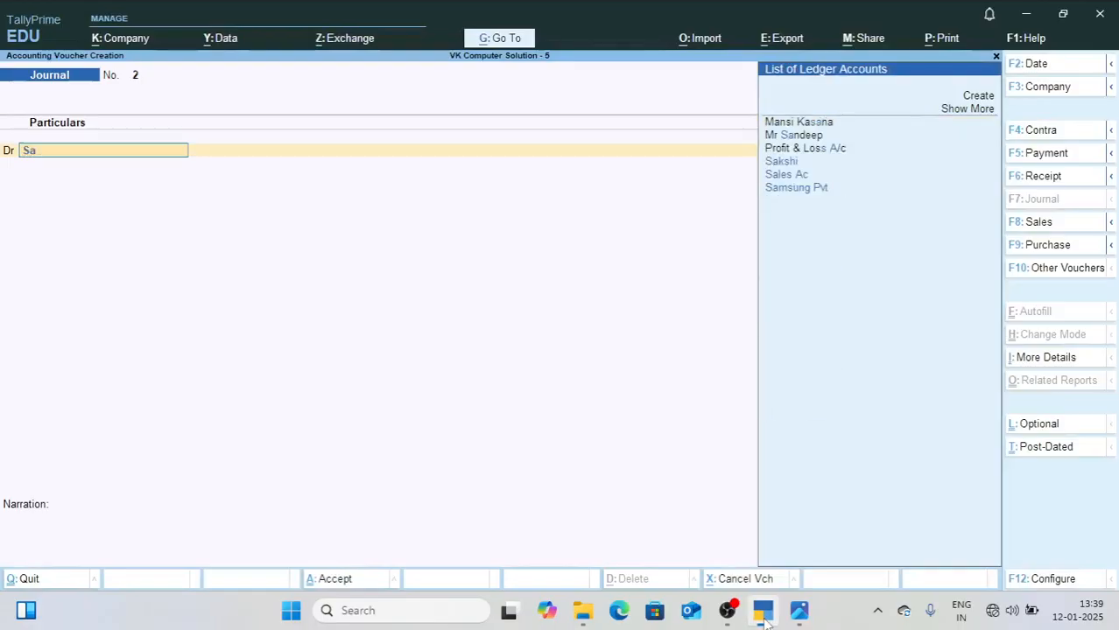
{"action": "key", "text": "BackSpace"}
{"action": "key", "text": "BackSpace"}
{"action": "type", "text": "Sta"}
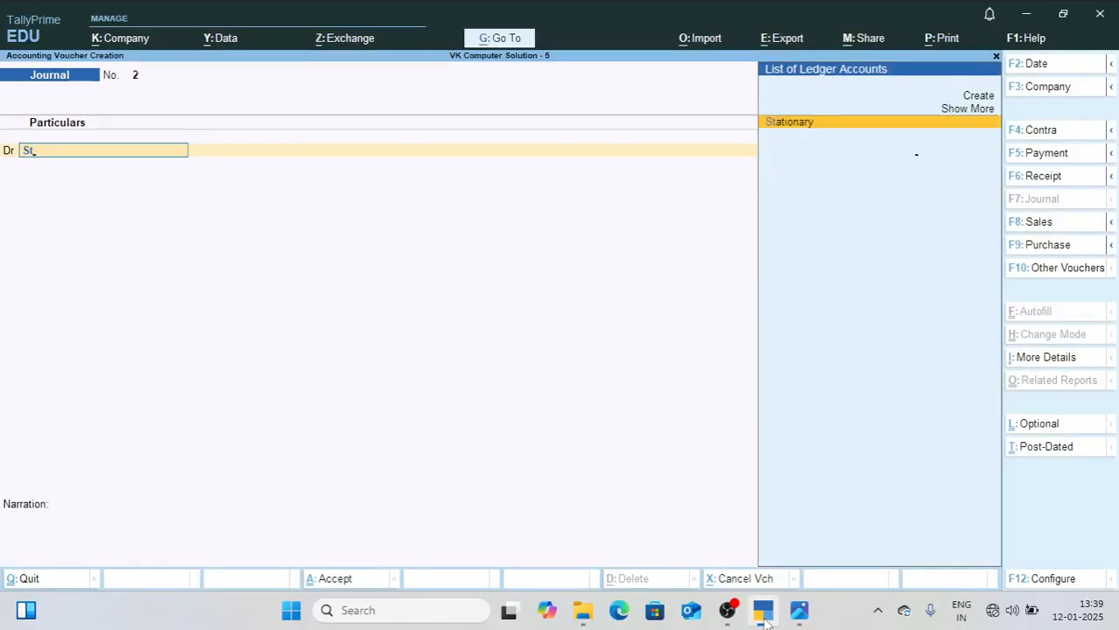
{"action": "key", "text": "Return"}
{"action": "type", "text": "500"}
{"action": "key", "text": "Return"}
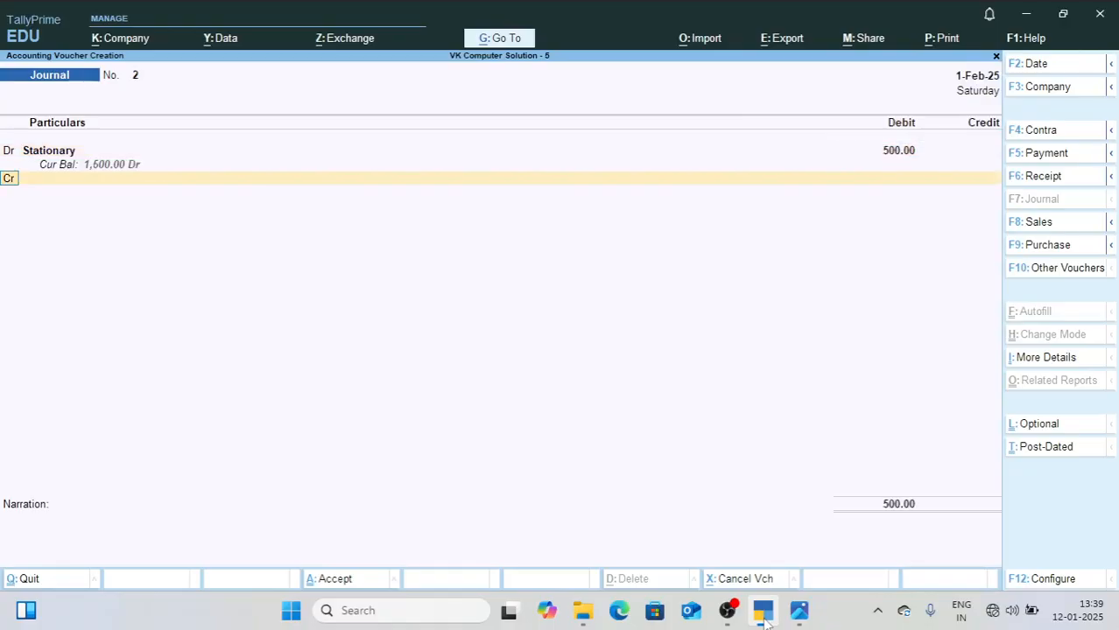
Step: Create a Ravi Book Salary ledger under Sundry Creditors as the credit account for 500, and save the journal voucher
{"action": "key", "text": "alt+c"}
{"action": "type", "text": "Ravi Book Salary"}
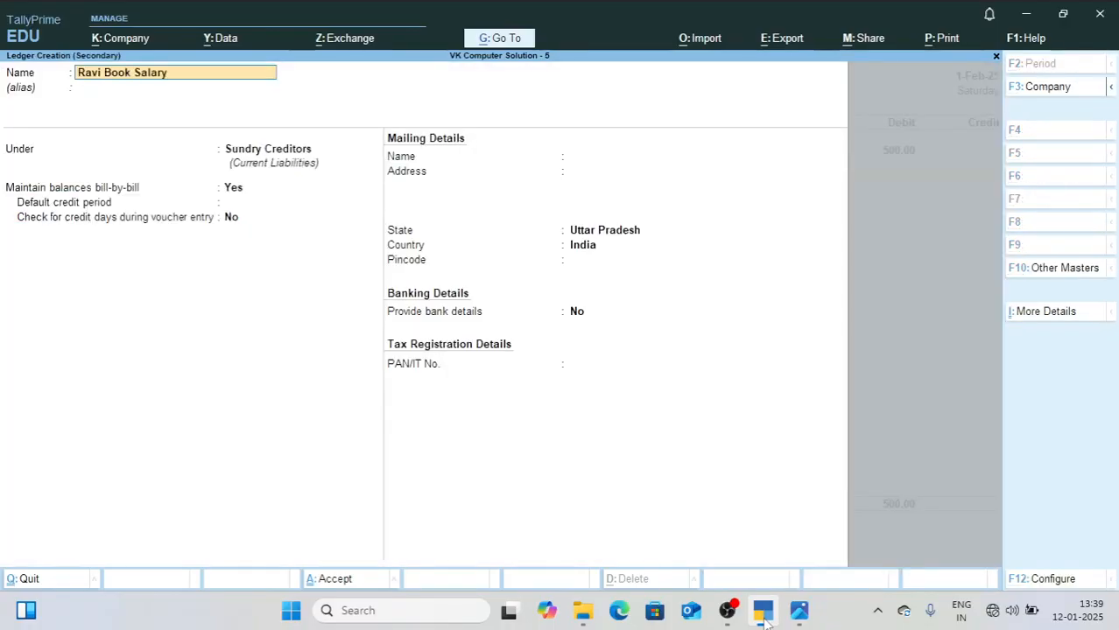
{"action": "key", "text": "Return"}
{"action": "key", "text": "ctrl+a"}
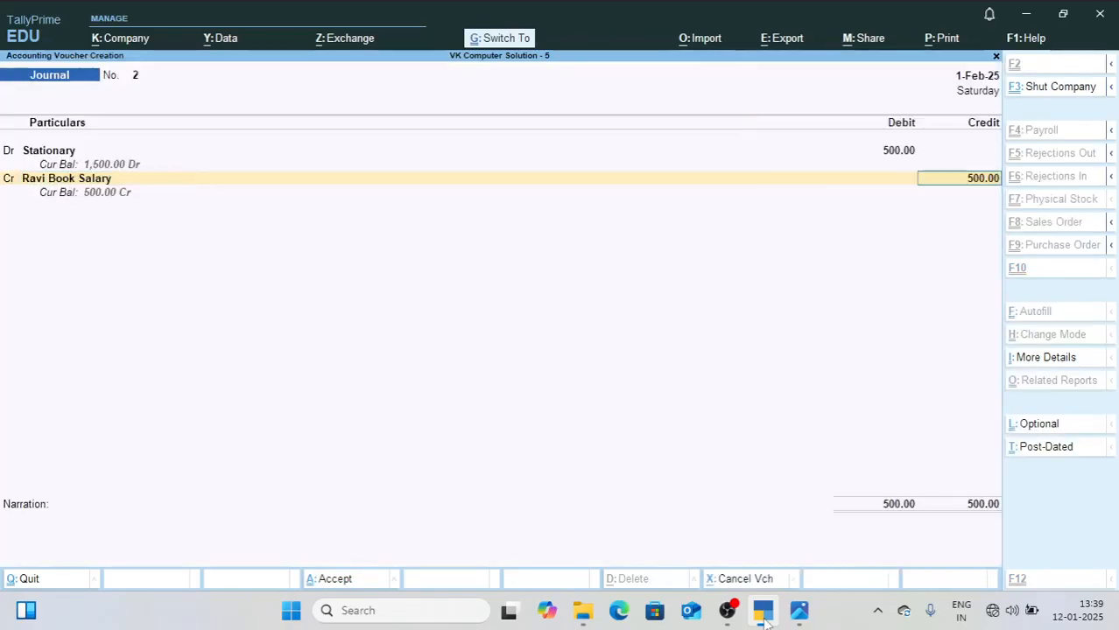
{"action": "key", "text": "ctrl+a"}
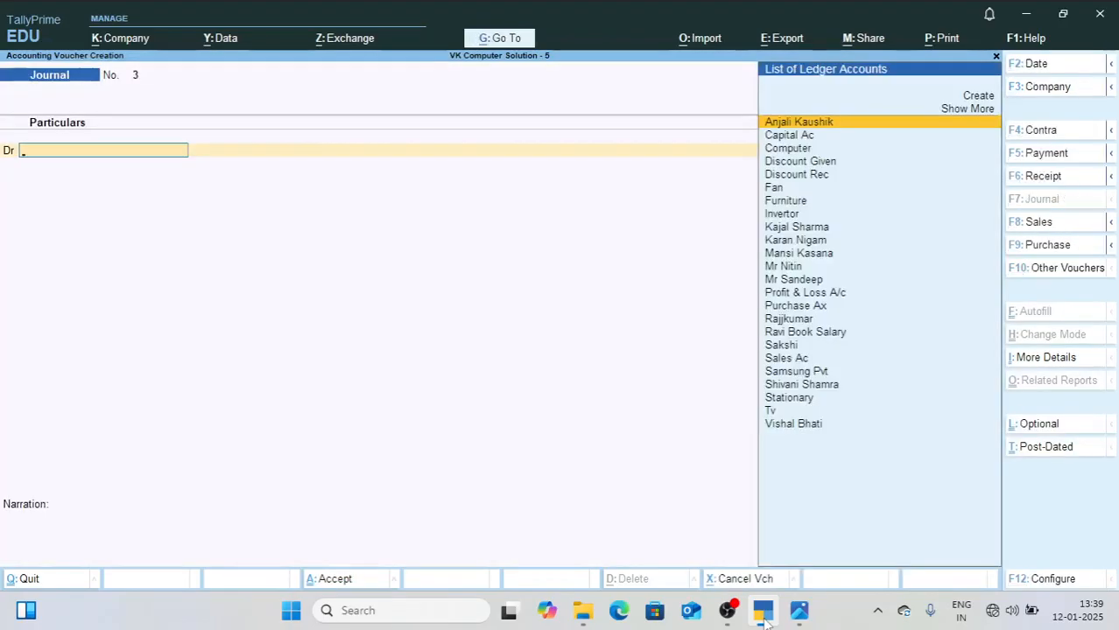
Step: Check the second-hand bike purchase in 2.jpg, and create a Bike ledger under Fixed Assets from TallyPrime's new journal voucher
{"action": "left_click", "coordinate": [798, 613]}
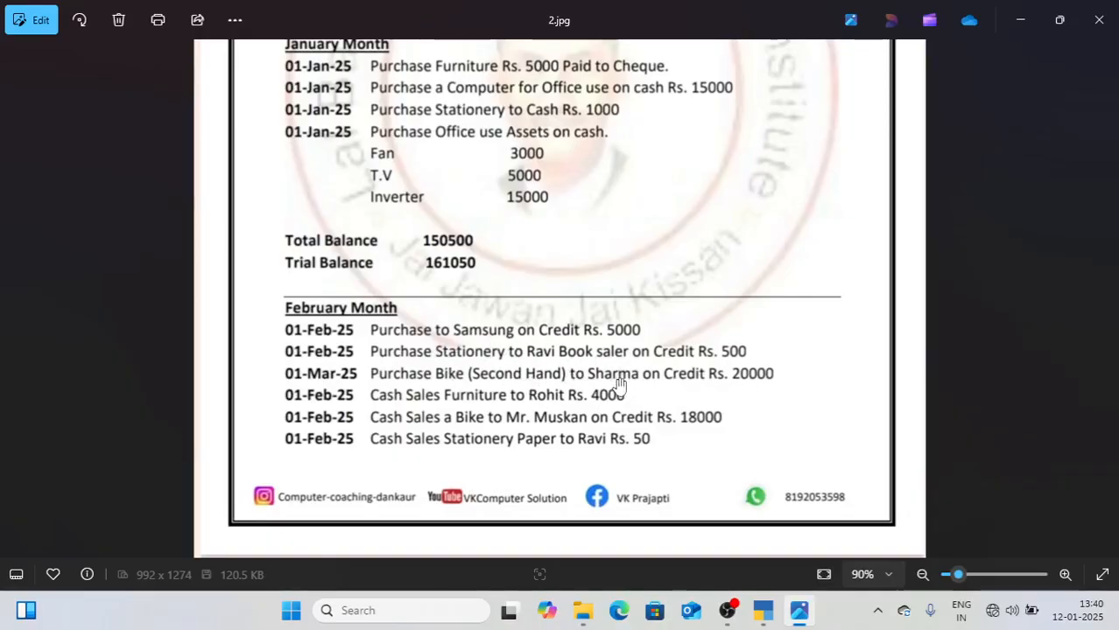
{"action": "left_click", "coordinate": [765, 613]}
{"action": "key", "text": "alt+c"}
{"action": "type", "text": "Bike"}
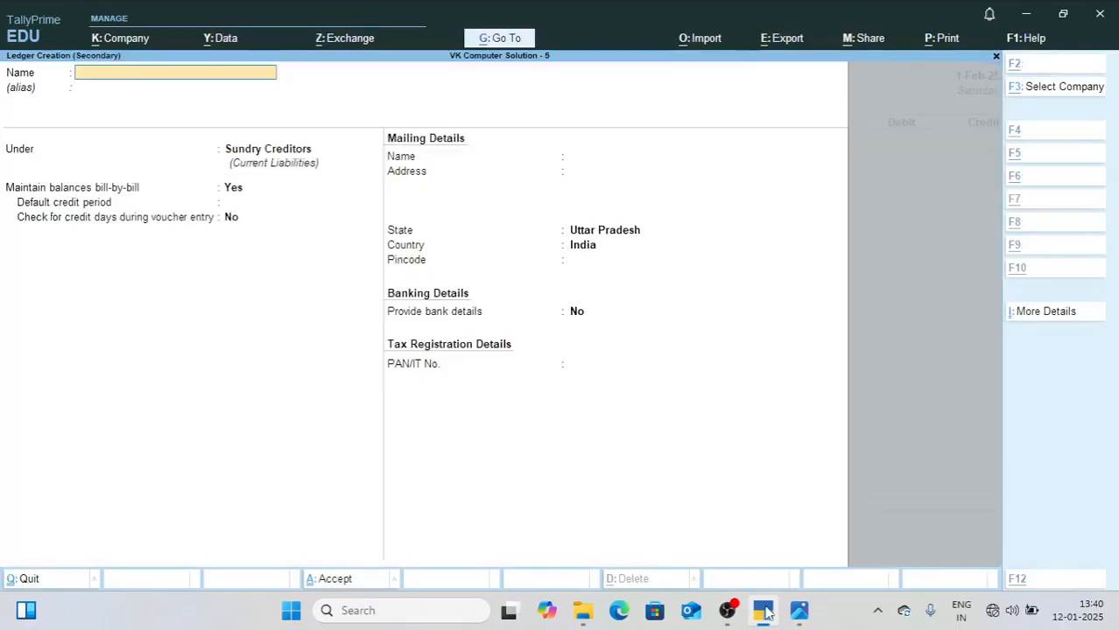
{"action": "key", "text": "Return"}
{"action": "key", "text": "Return"}
{"action": "type", "text": "F"}
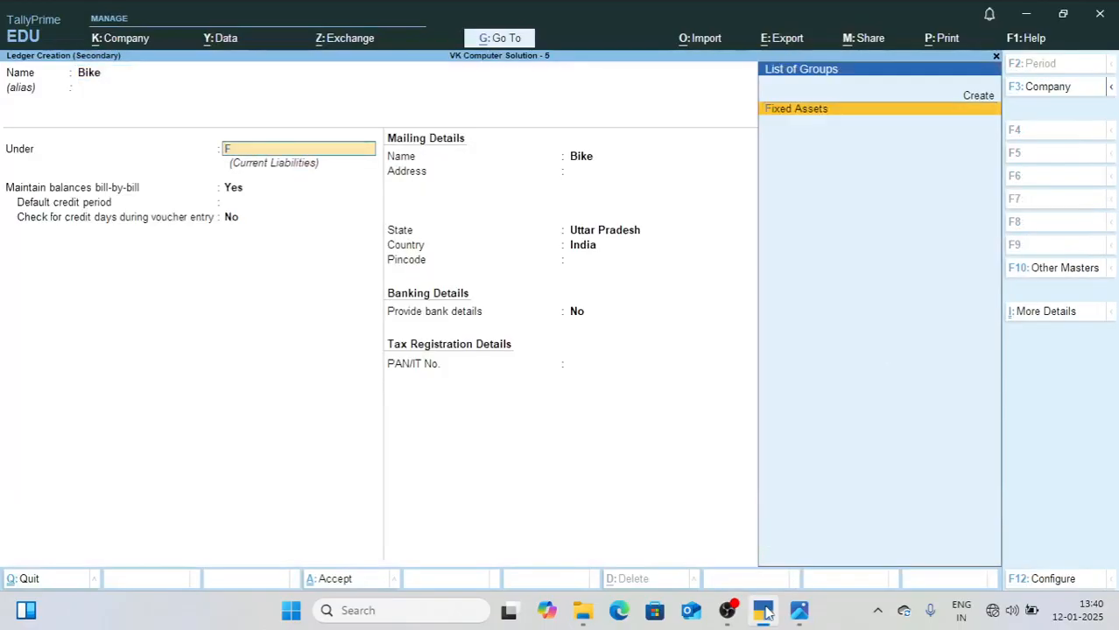
Step: Debit Bike 20,000 in the journal voucher
{"action": "key", "text": "Return"}
{"action": "key", "text": "ctrl+a"}
{"action": "type", "text": "20000"}
{"action": "key", "text": "Return"}
{"action": "key", "text": "Return"}
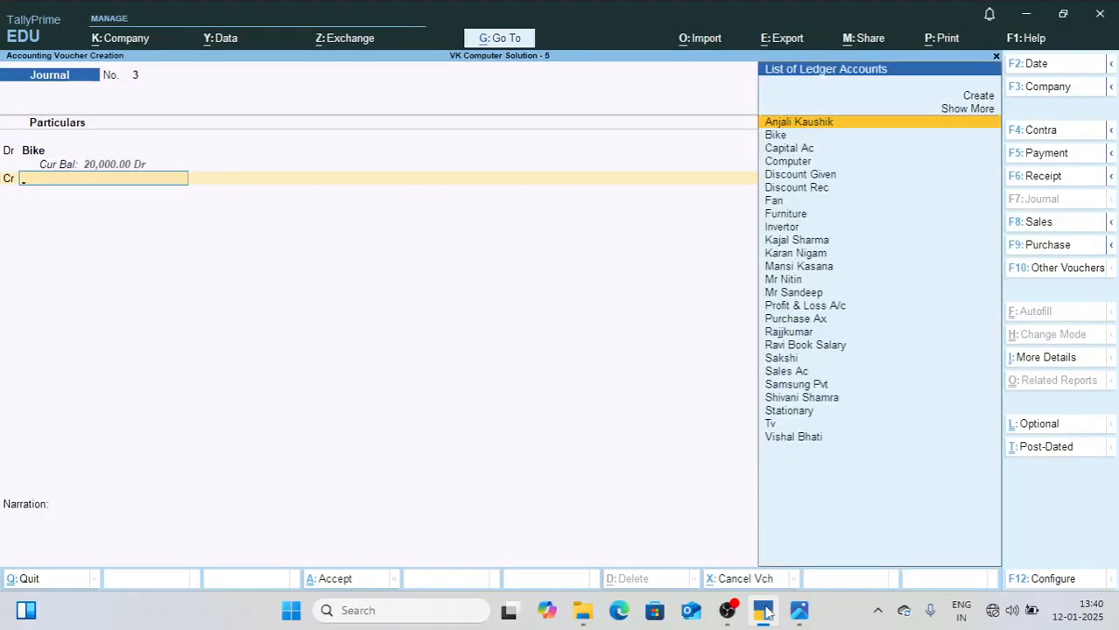
Step: Create the bike seller's ledger under Sundry Creditors as the credit account for 20,000, and save the journal voucher
{"action": "key", "text": "alt+c"}
{"action": "type", "text": "Sharma"}
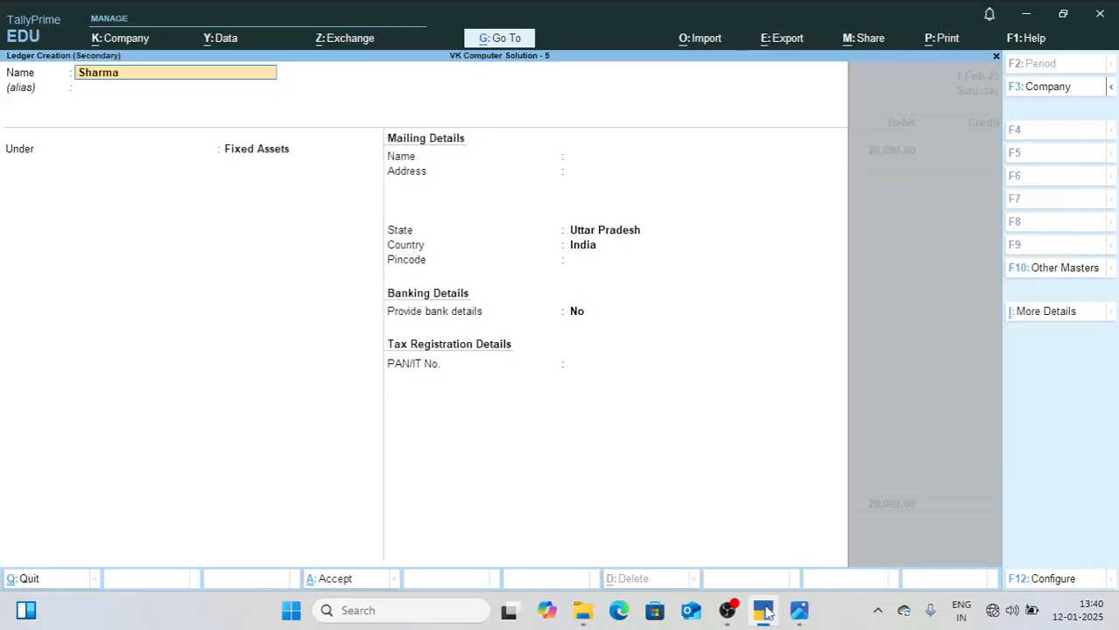
{"action": "key", "text": "Return"}
{"action": "type", "text": "Sun"}
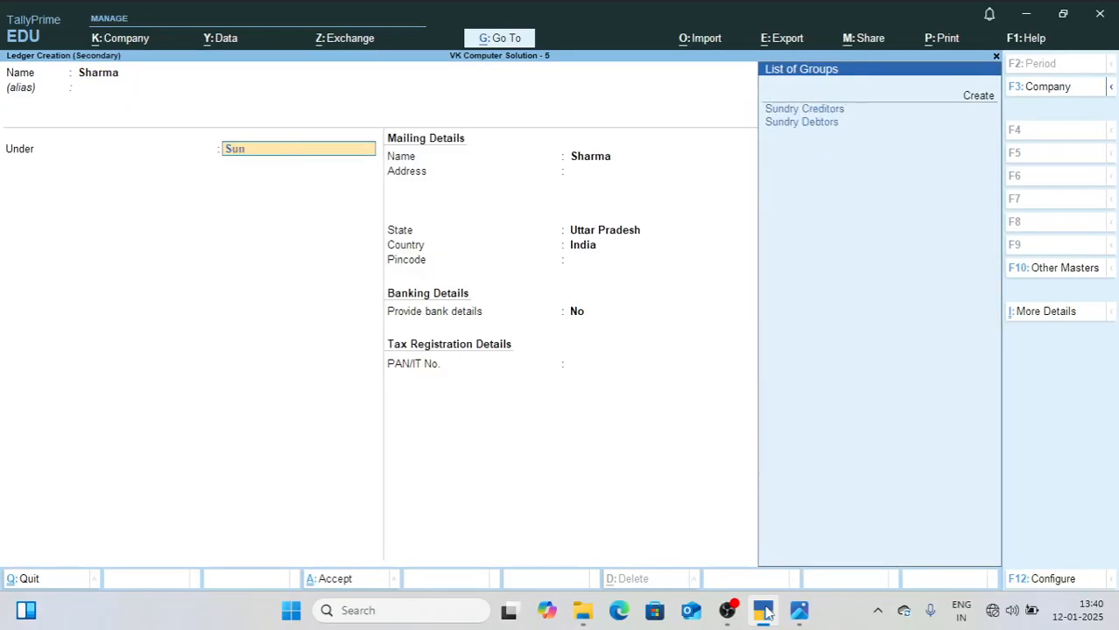
{"action": "key", "text": "Return"}
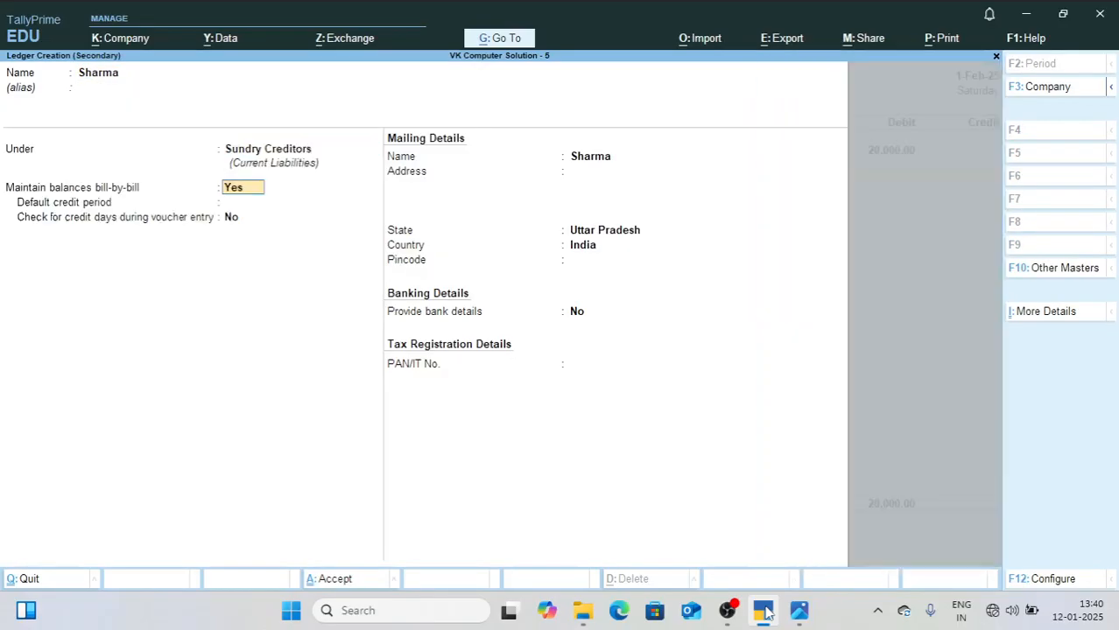
{"action": "key", "text": "ctrl+a"}
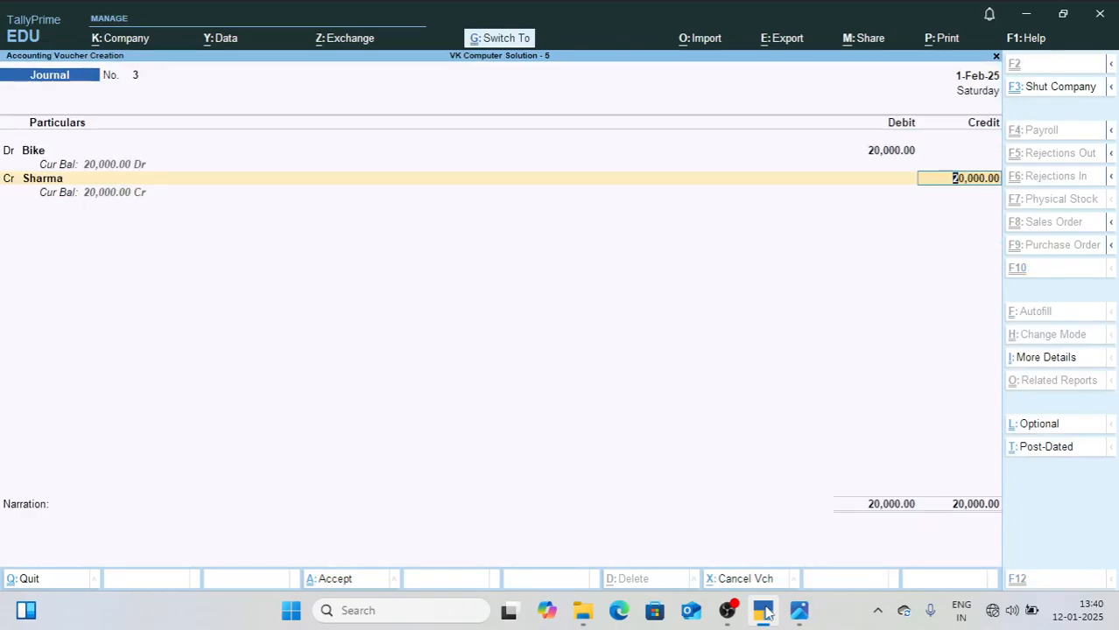
{"action": "key", "text": "ctrl+a"}
Step: Check the furniture cash sale in 2.jpg, and credit Furniture 4,000 in a new receipt voucher in TallyPrime
{"action": "left_click", "coordinate": [800, 610]}
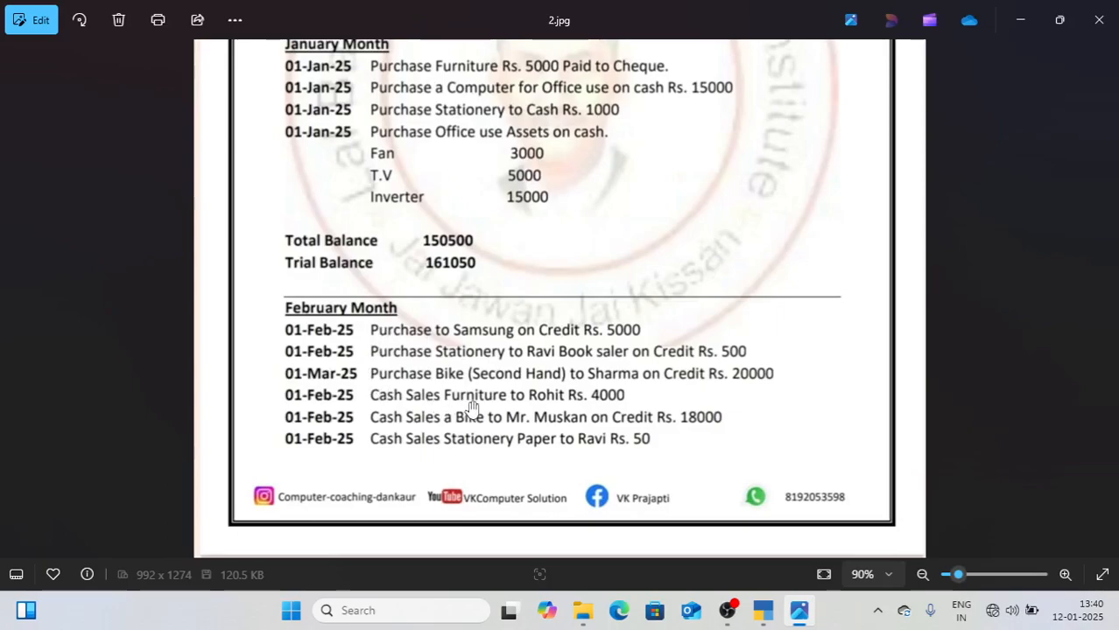
{"action": "left_click", "coordinate": [767, 617]}
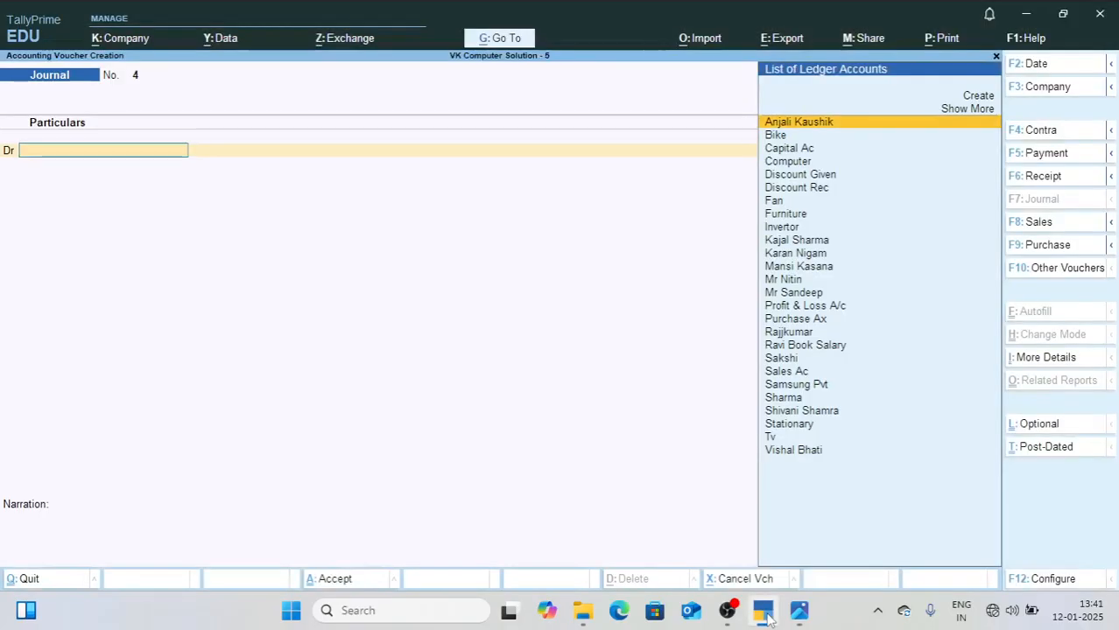
{"action": "key", "text": "F6"}
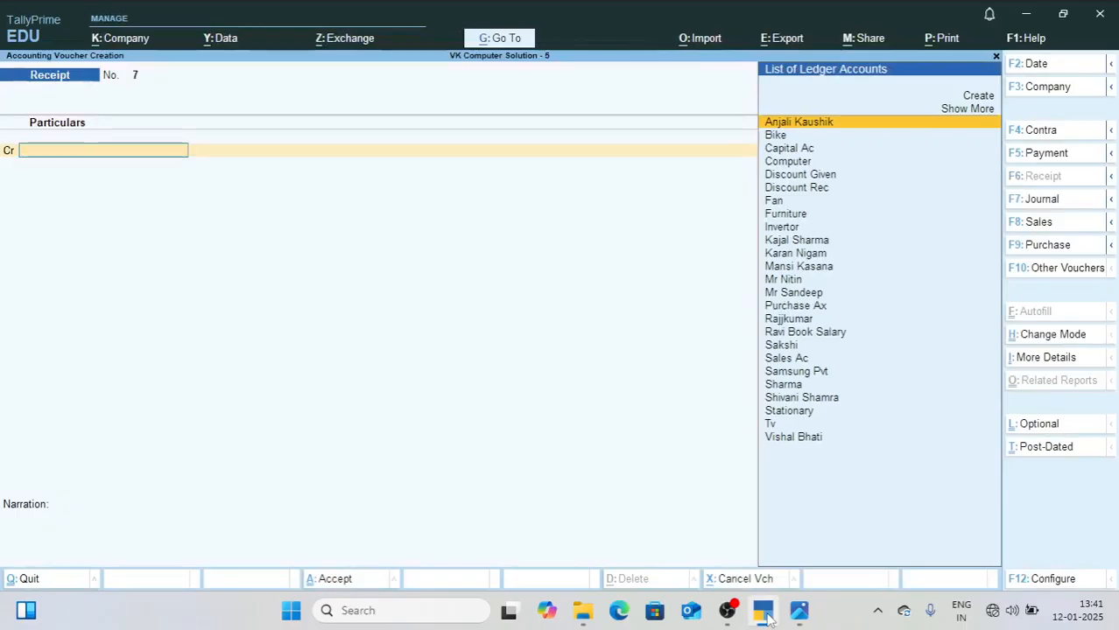
{"action": "type", "text": "fu"}
{"action": "key", "text": "Return"}
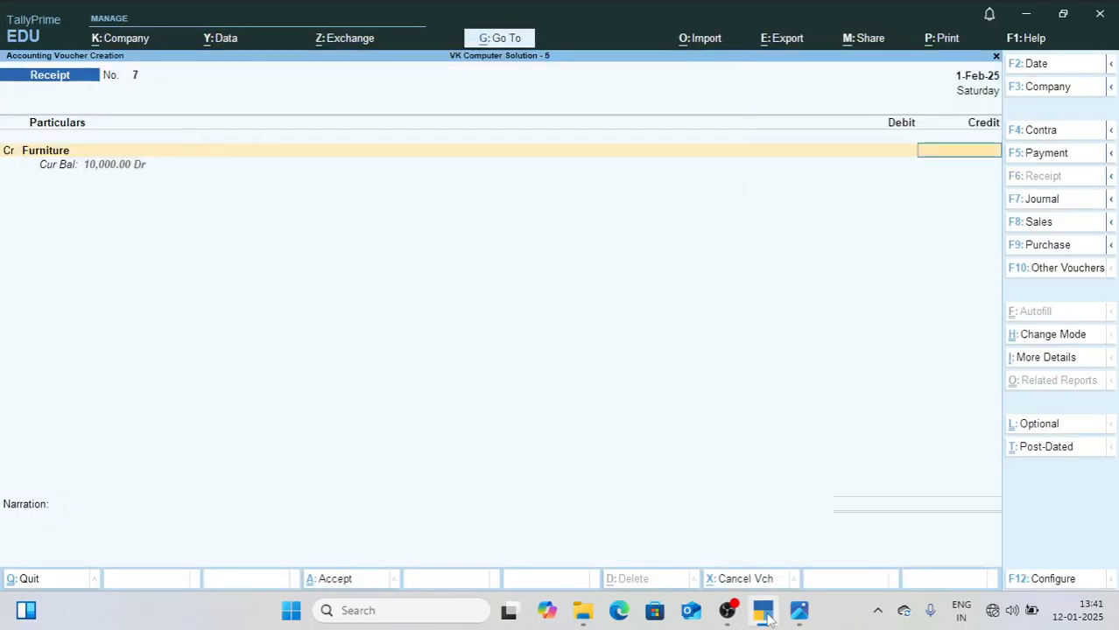
{"action": "type", "text": "4000"}
{"action": "key", "text": "Return"}
Step: Debit Cash 4,000 and save the furniture sale receipt voucher without a narration
{"action": "type", "text": "cas"}
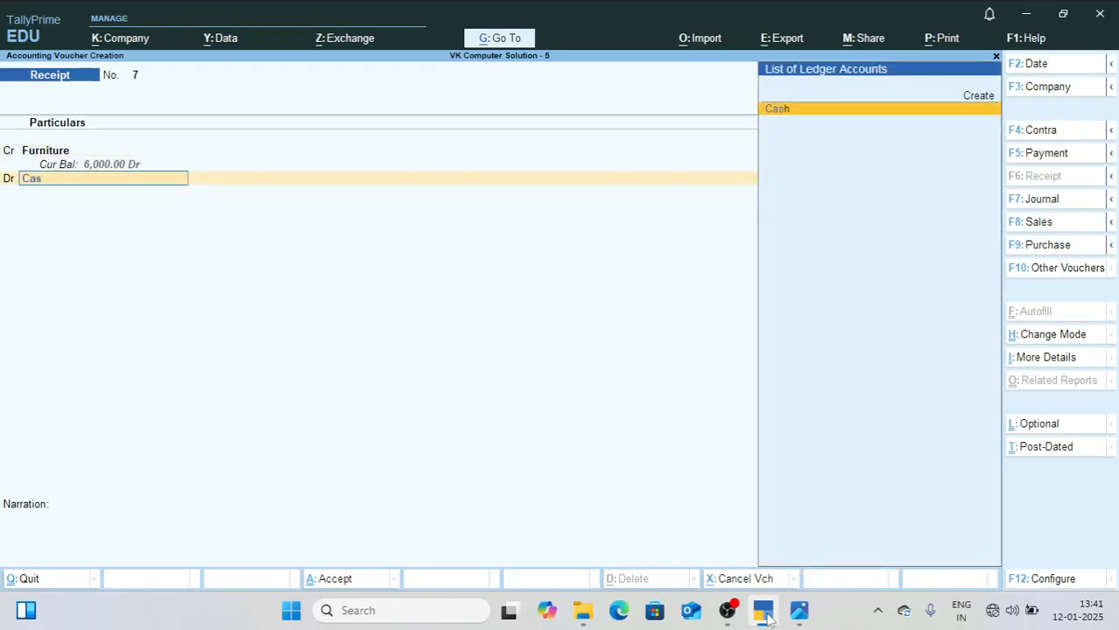
{"action": "key", "text": "Return"}
{"action": "key", "text": "Return"}
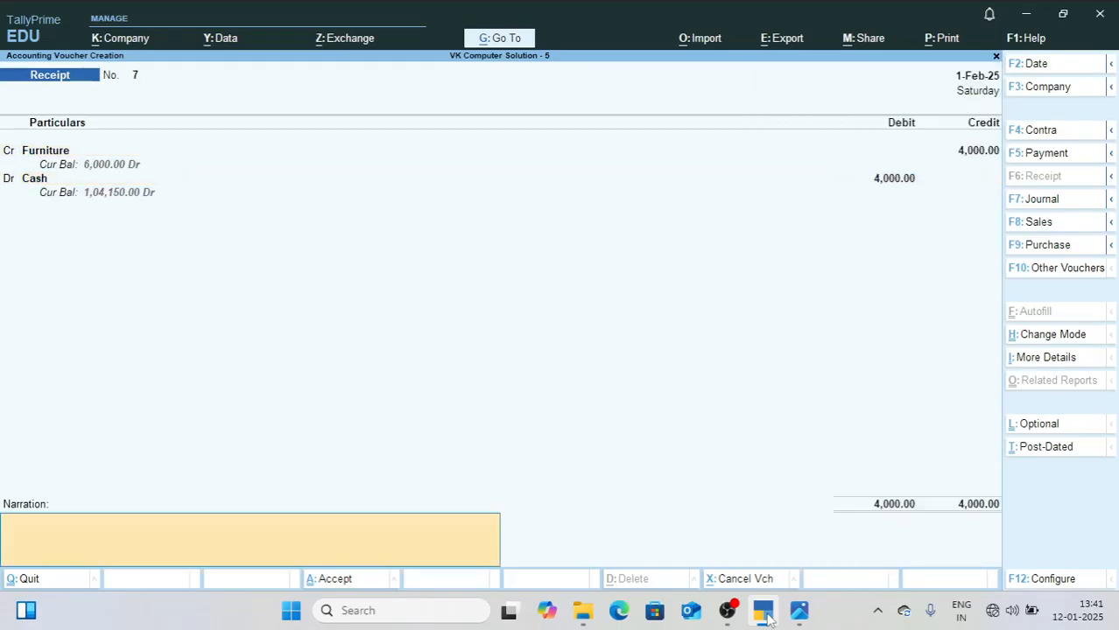
{"action": "key", "text": "Return"}
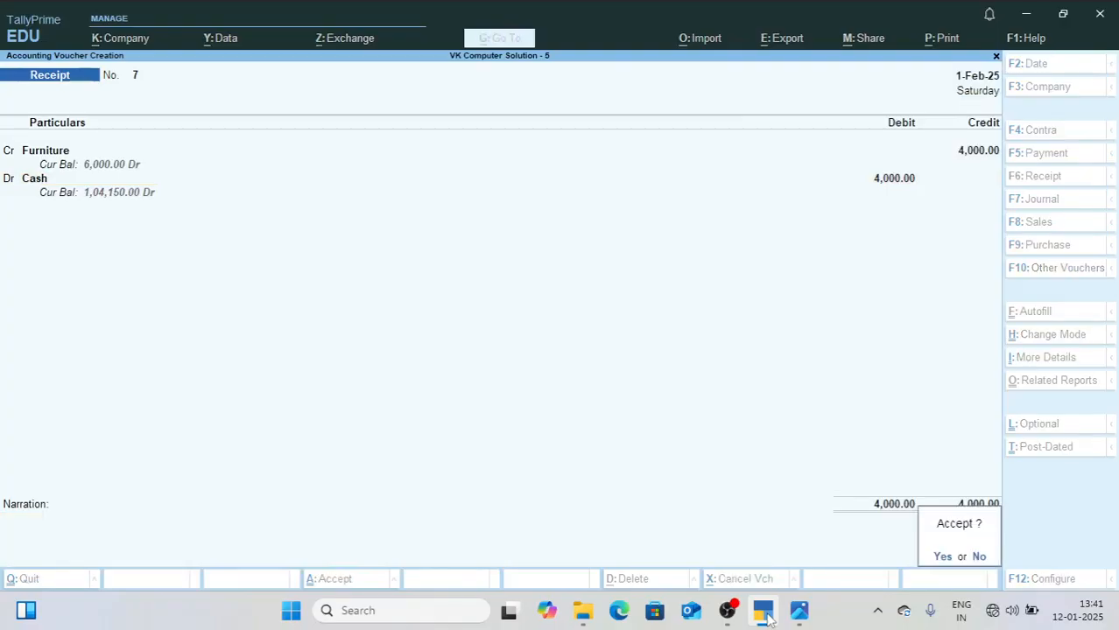
{"action": "key", "text": "Return"}
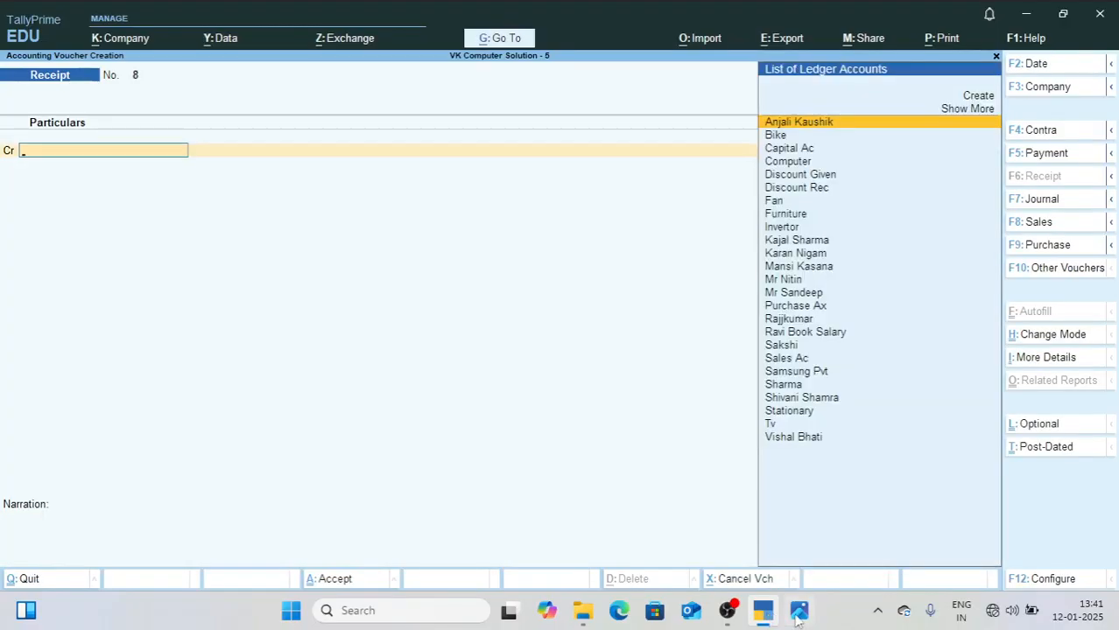
Step: Check the bike sale in 2.jpg, and credit Bike 18,000 in the new receipt voucher in TallyPrime
{"action": "mouse_move", "coordinate": [800, 619]}
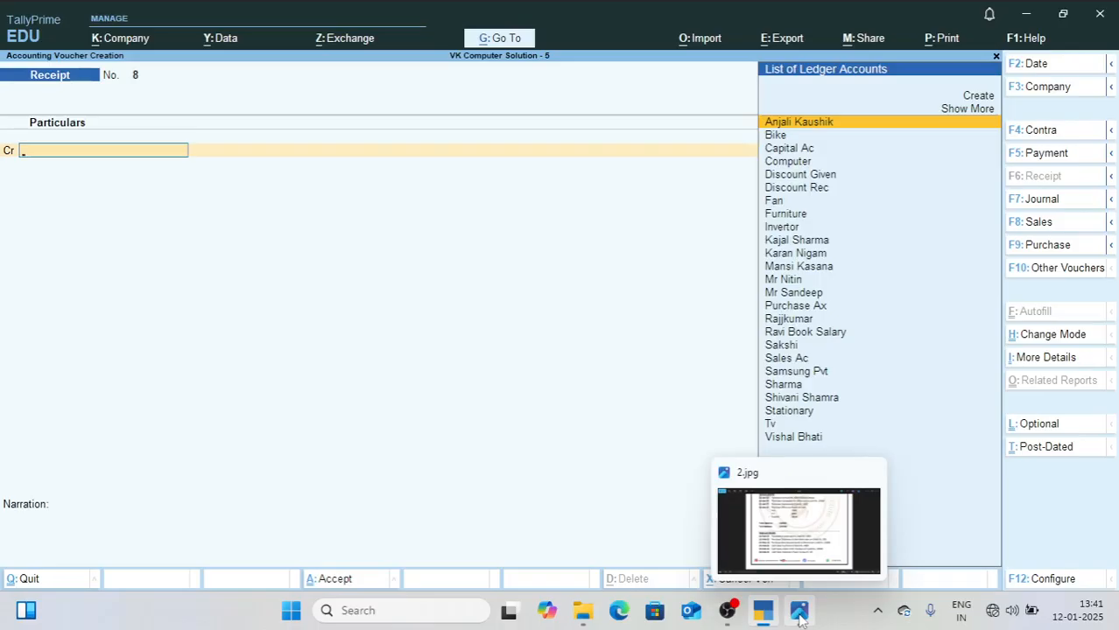
{"action": "left_click", "coordinate": [799, 619]}
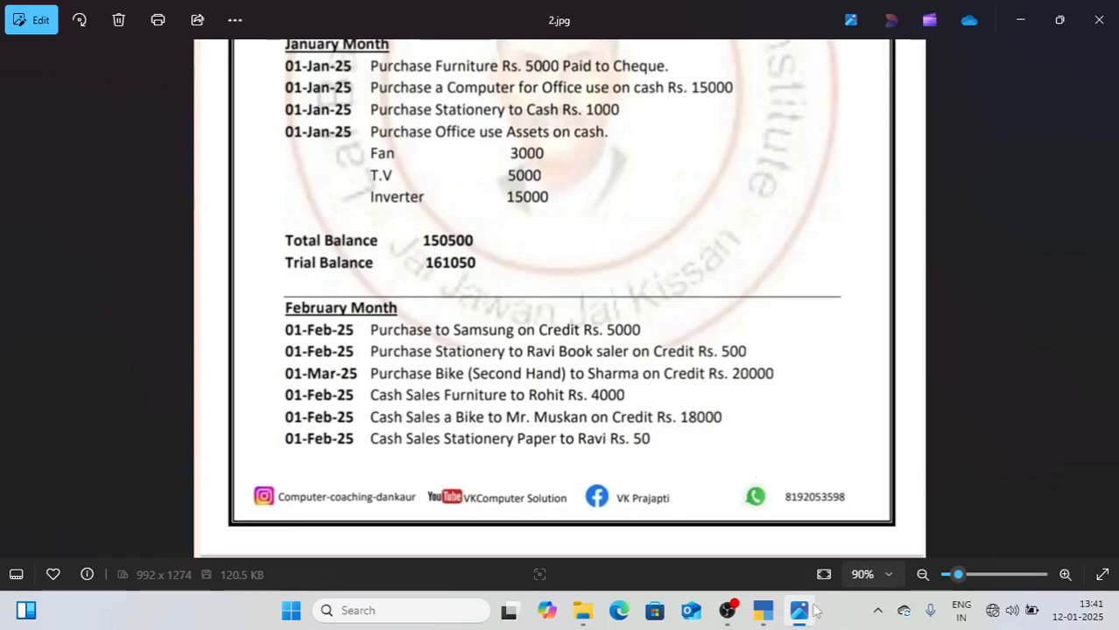
{"action": "left_click", "coordinate": [763, 612]}
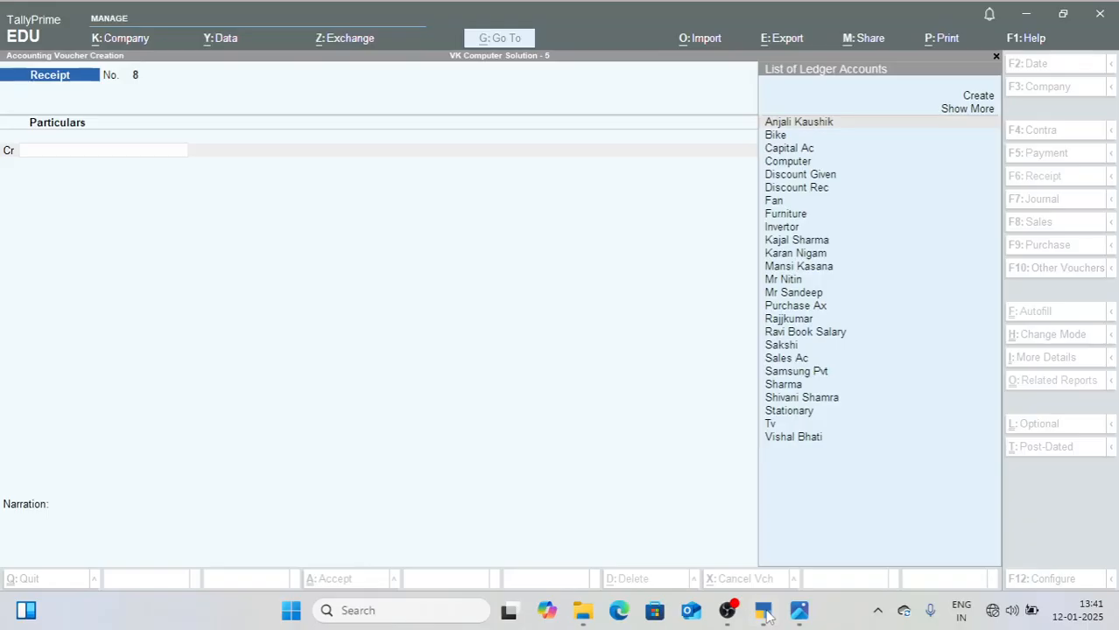
{"action": "type", "text": "bike"}
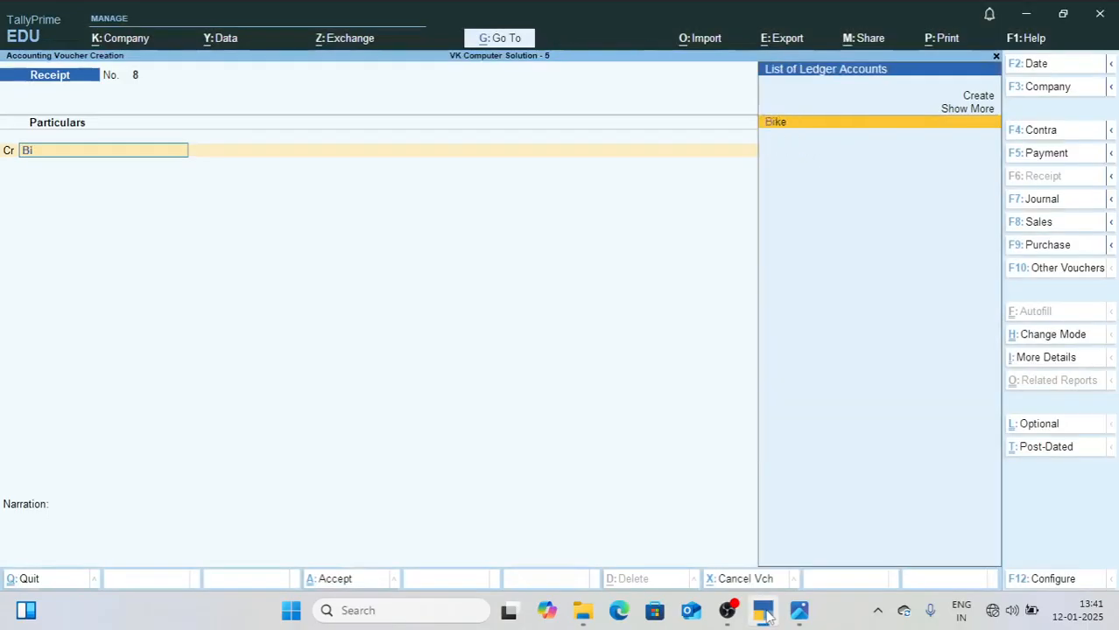
{"action": "key", "text": "Return"}
{"action": "type", "text": "18000"}
{"action": "key", "text": "Return"}
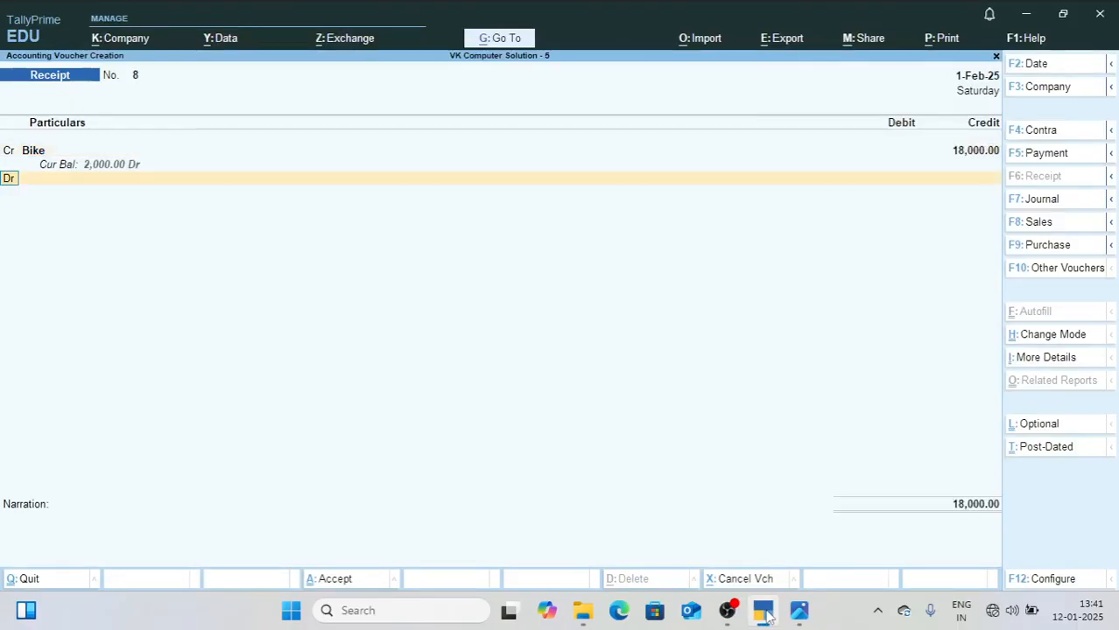
Step: Debit Cash 18,000 and save the bike sale receipt voucher without a narration
{"action": "type", "text": "cash"}
{"action": "key", "text": "Return"}
{"action": "key", "text": "Return"}
{"action": "key", "text": "Return"}
{"action": "key", "text": "Return"}
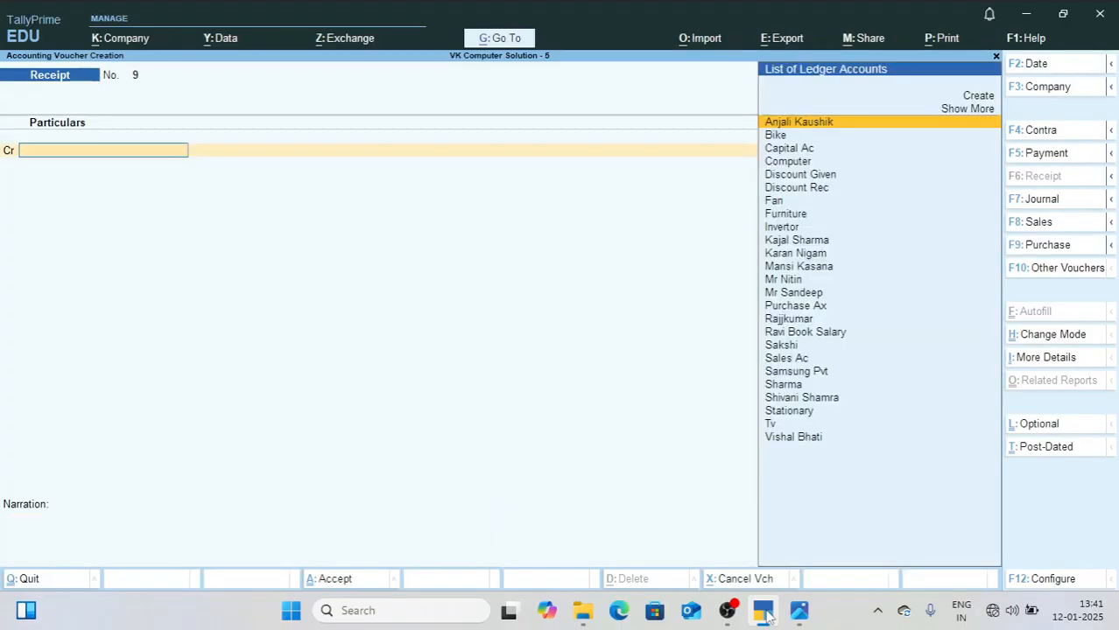
Step: Check the stationery paper sale in 2.jpg, and credit Stationary 50 in the next receipt voucher in TallyPrime
{"action": "left_click", "coordinate": [800, 611]}
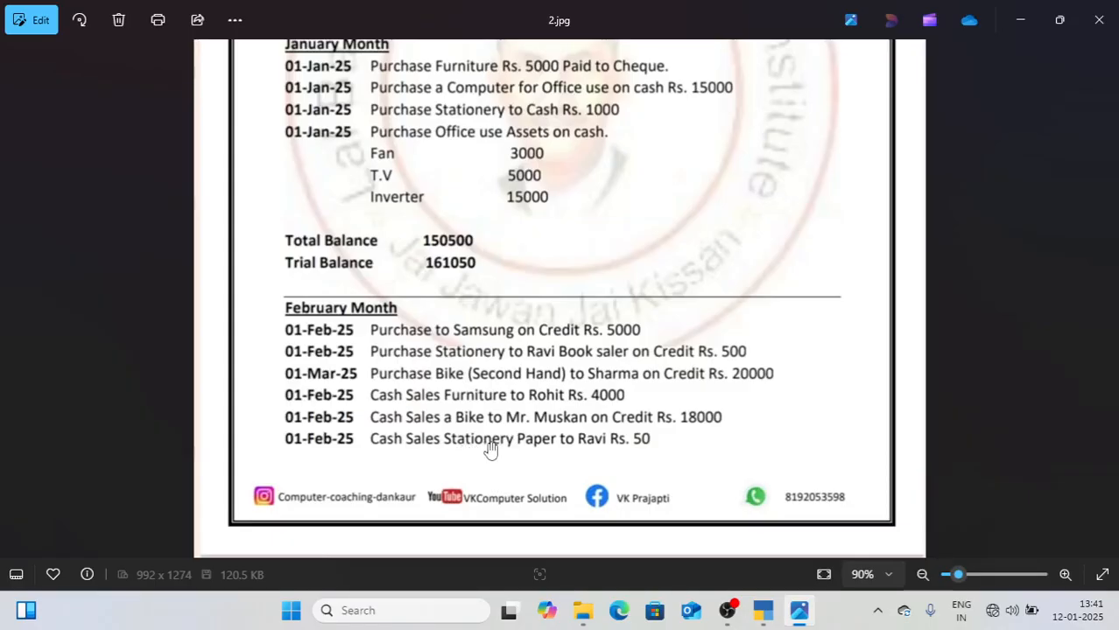
{"action": "left_click", "coordinate": [763, 612]}
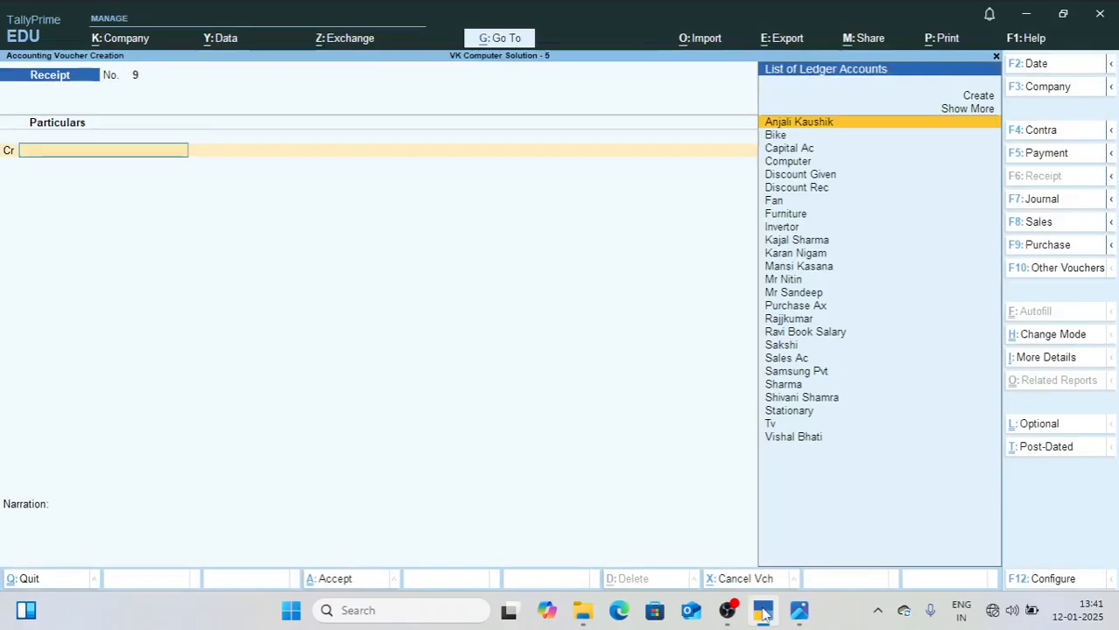
{"action": "type", "text": "St"}
{"action": "key", "text": "Return"}
{"action": "type", "text": "50"}
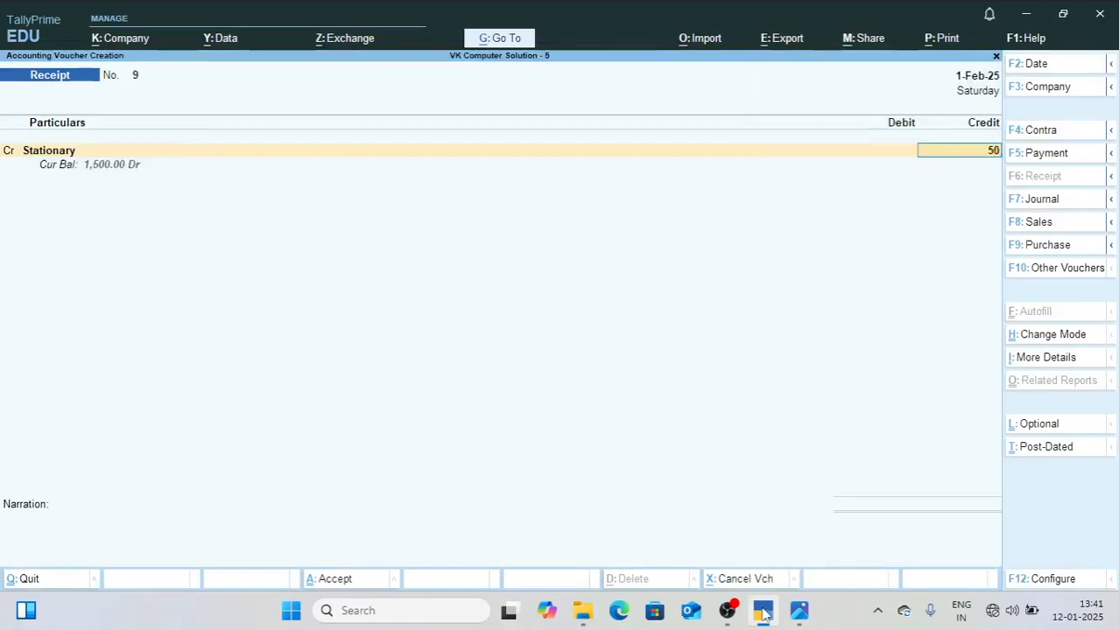
{"action": "key", "text": "Return"}
Step: Debit Cash 50 and save the stationery sale receipt voucher without a narration
{"action": "type", "text": "Cas"}
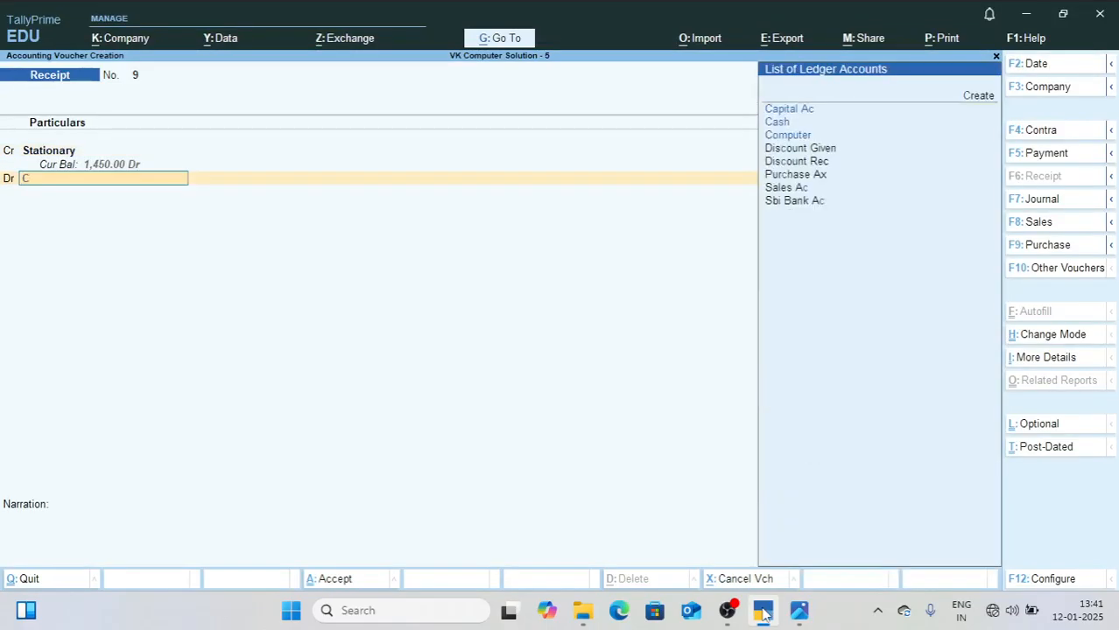
{"action": "key", "text": "Return"}
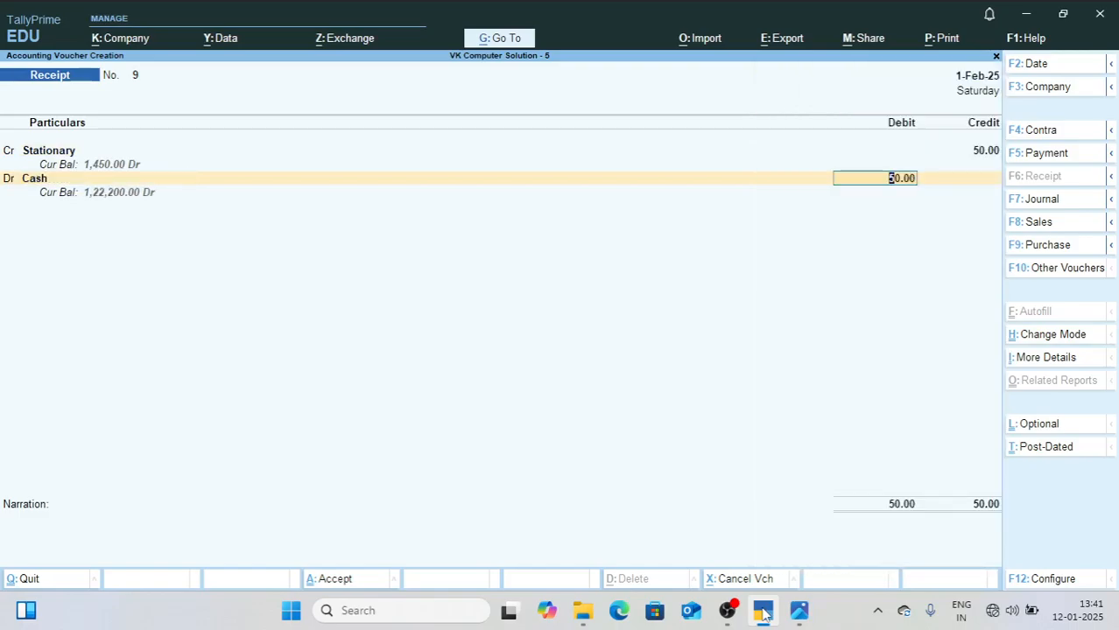
{"action": "key", "text": "Return"}
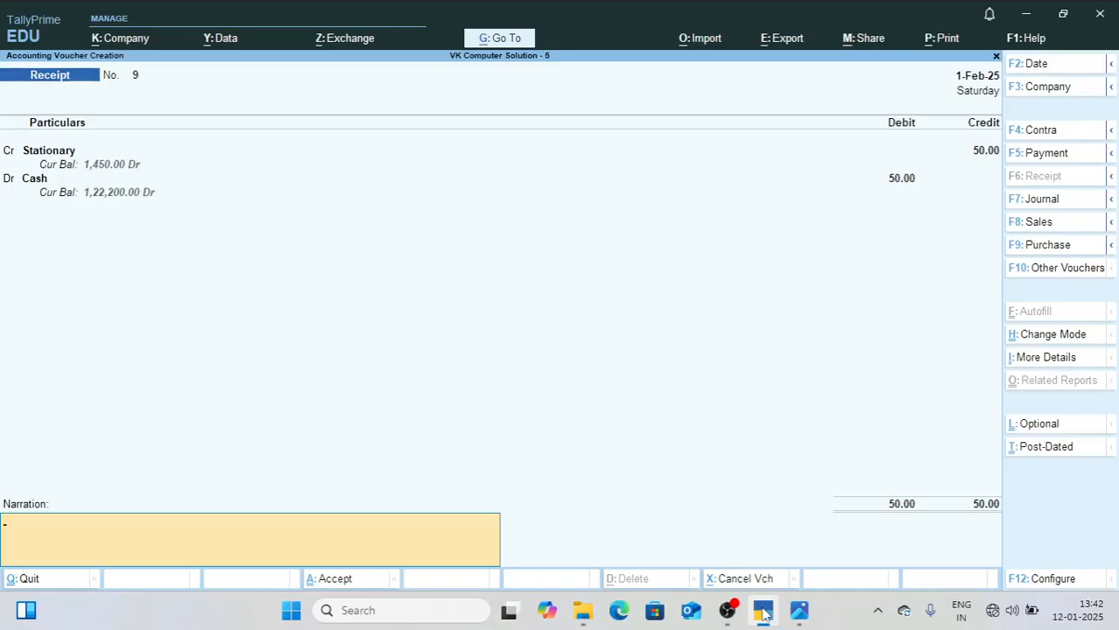
{"action": "key", "text": "Return"}
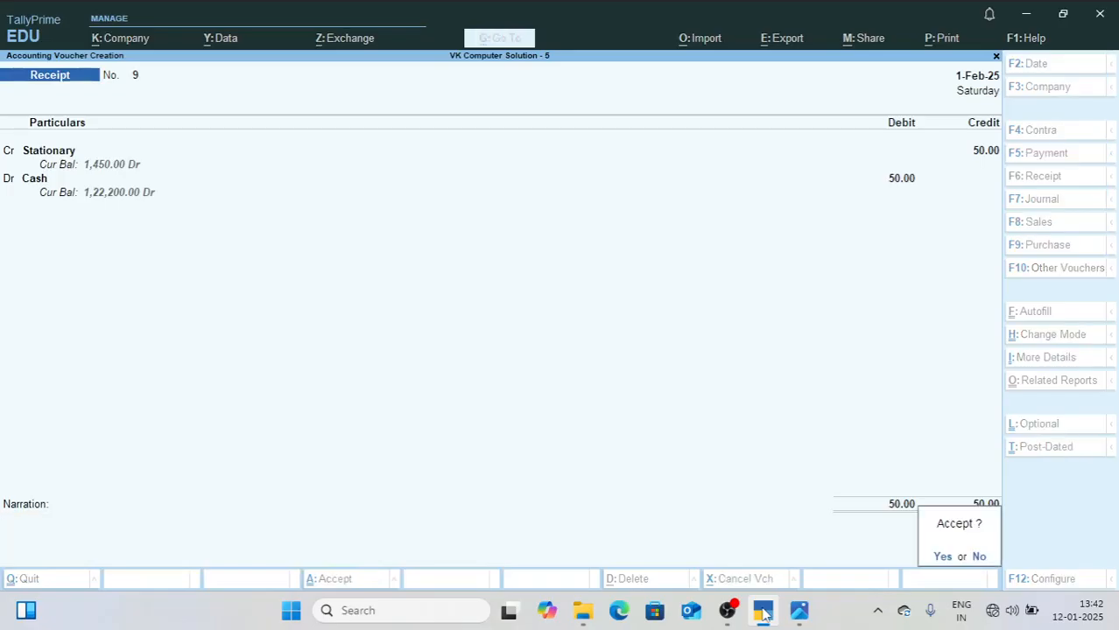
{"action": "key", "text": "Return"}
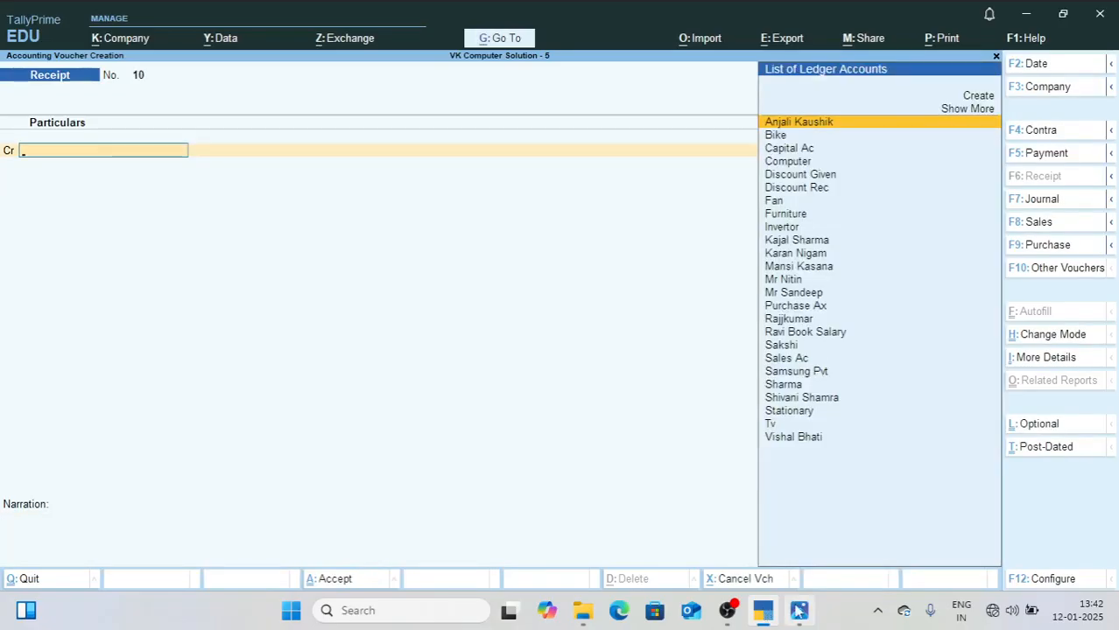
Step: Close 2.jpg and open 3.jpg from New folder, showing its balance figures and March entries
{"action": "left_click", "coordinate": [808, 616]}
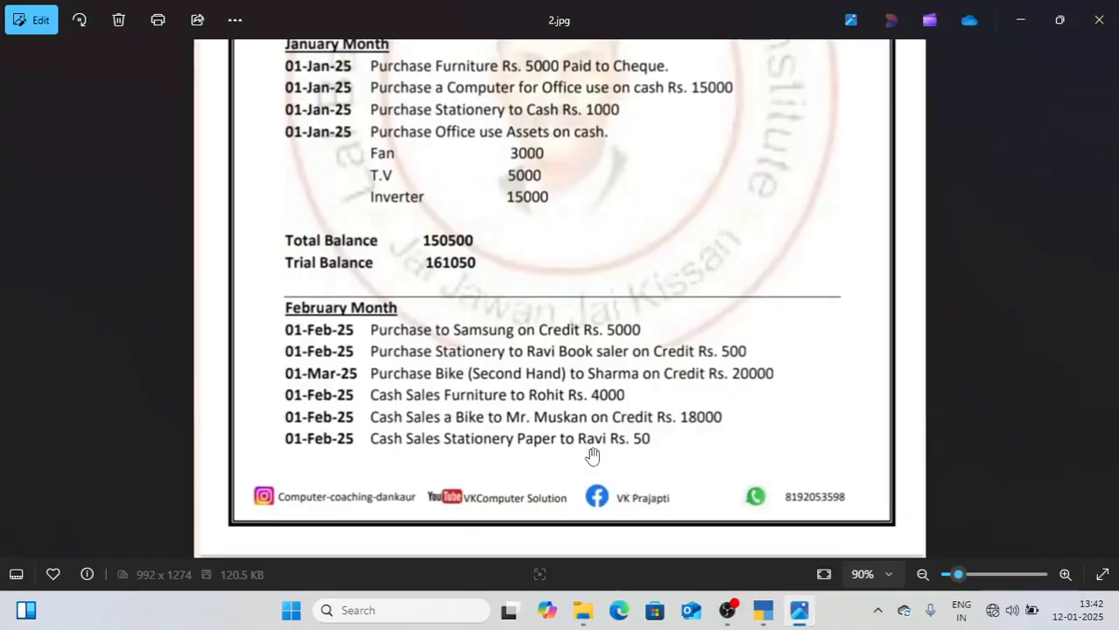
{"action": "left_click", "coordinate": [1097, 20]}
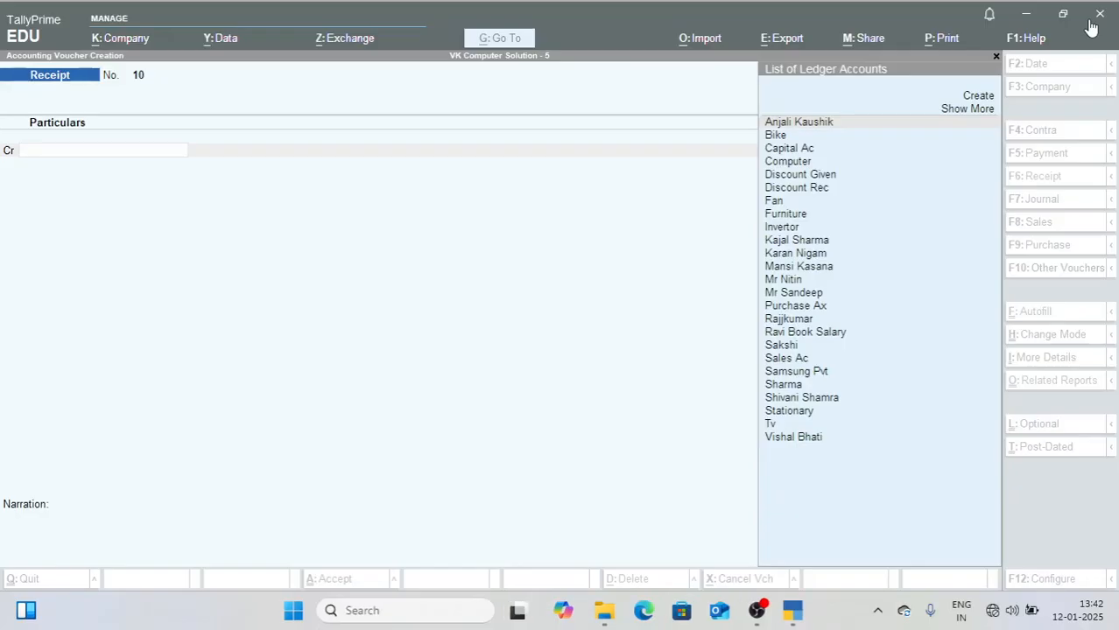
{"action": "left_click", "coordinate": [615, 610]}
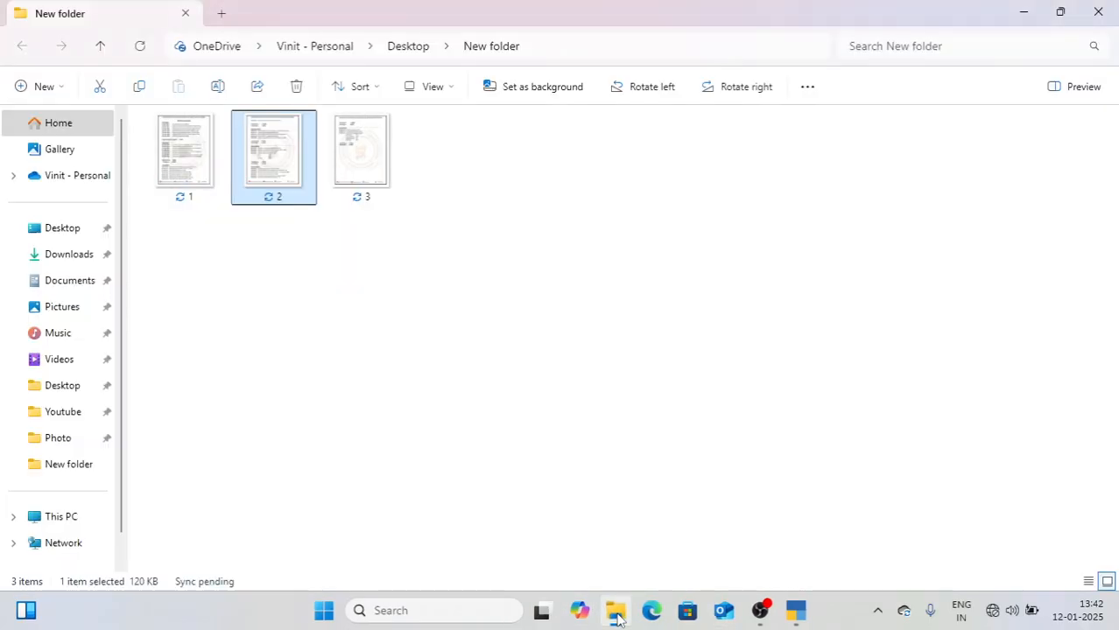
{"action": "left_click", "coordinate": [380, 169]}
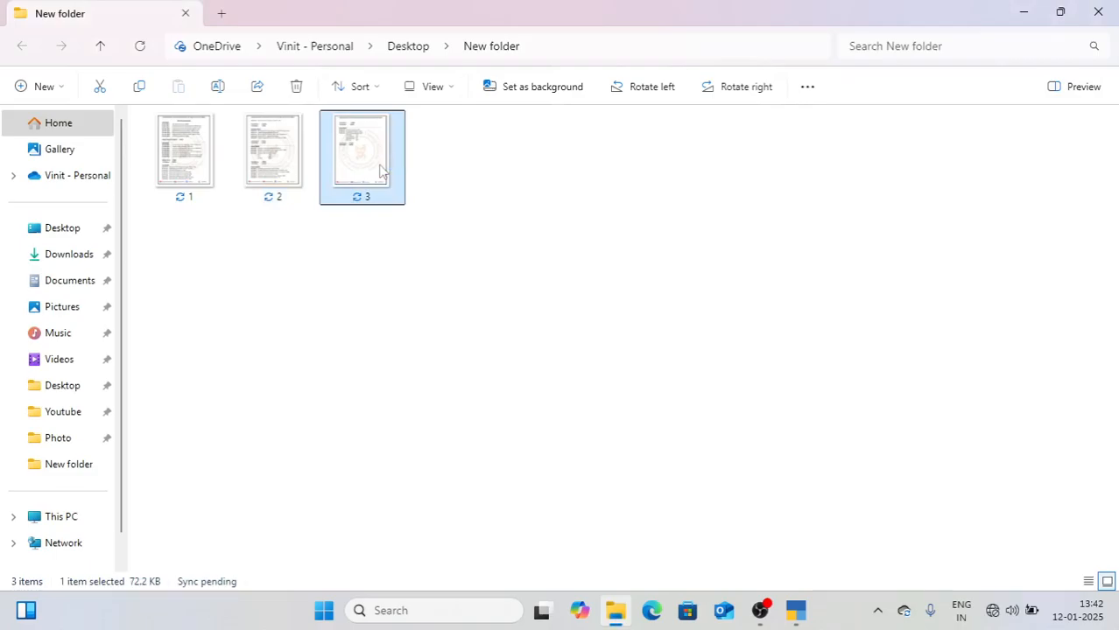
{"action": "double_click", "coordinate": [380, 169]}
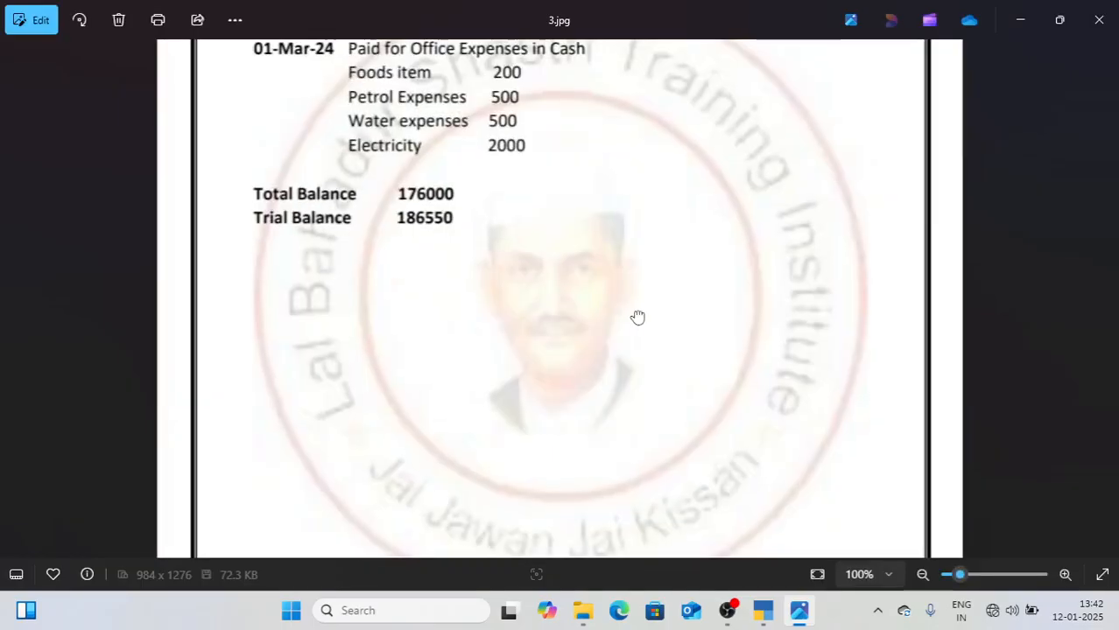
{"action": "scroll", "coordinate": [637, 317], "scroll_direction": "up", "scroll_amount": 3}
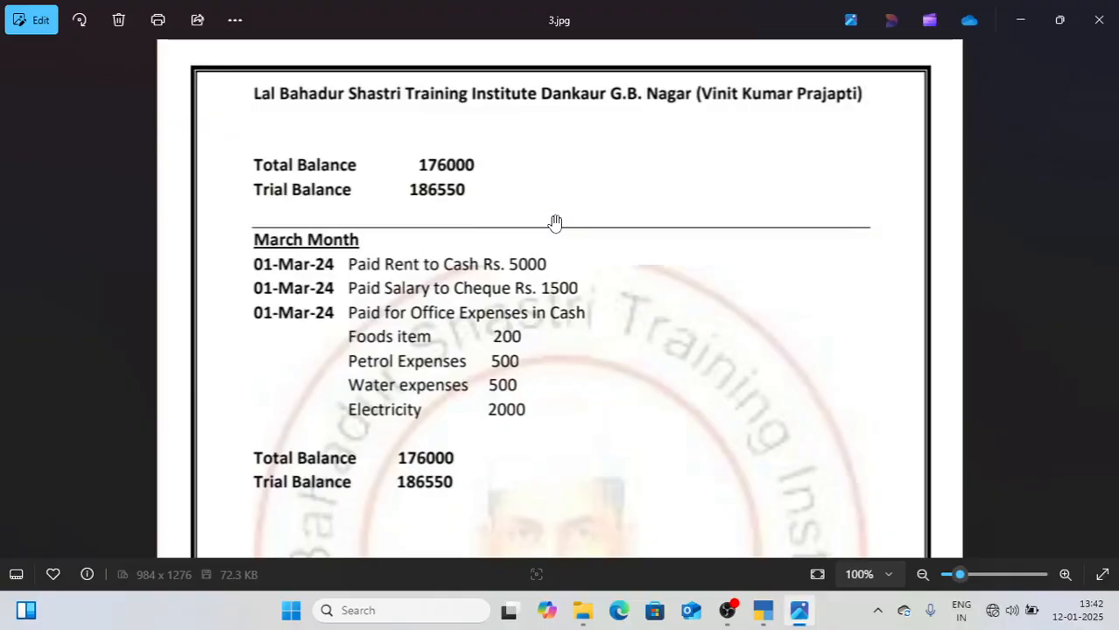
Step: Leave voucher entry in TallyPrime and open the Balance Sheet to check its total against 3.jpg
{"action": "left_click", "coordinate": [762, 610]}
{"action": "key", "text": "Escape"}
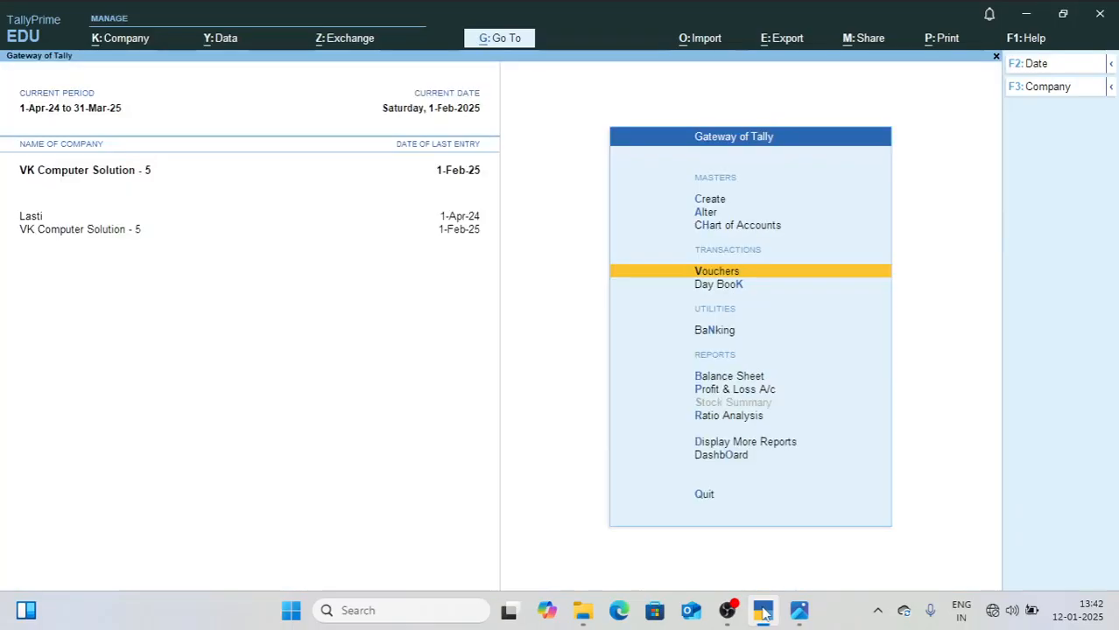
{"action": "key", "text": "Down"}
{"action": "key", "text": "Down"}
{"action": "key", "text": "Down"}
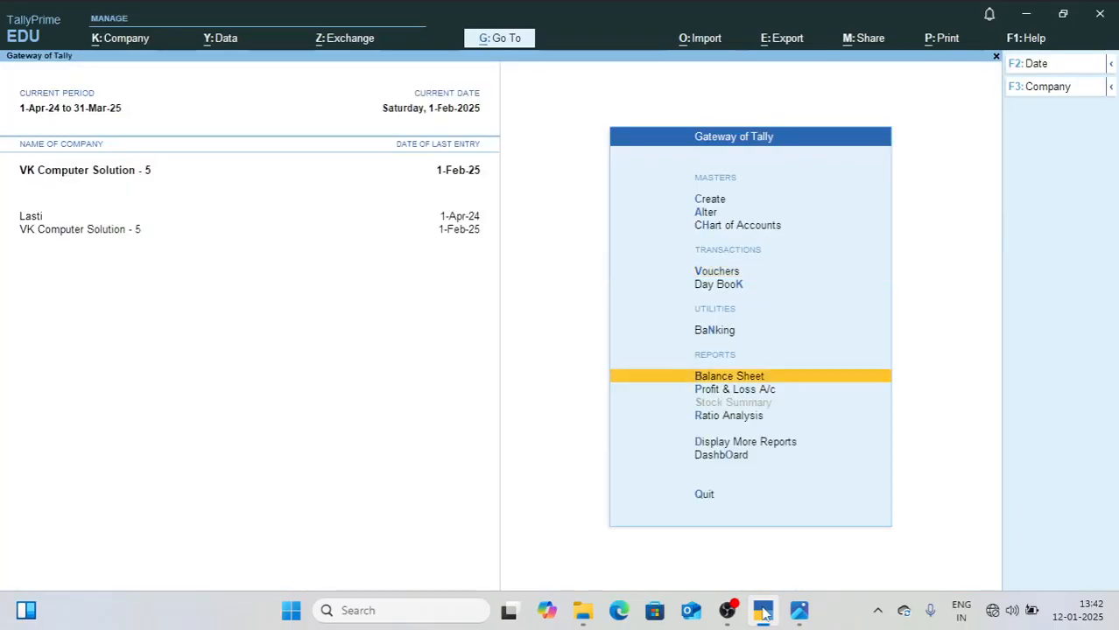
{"action": "key", "text": "Return"}
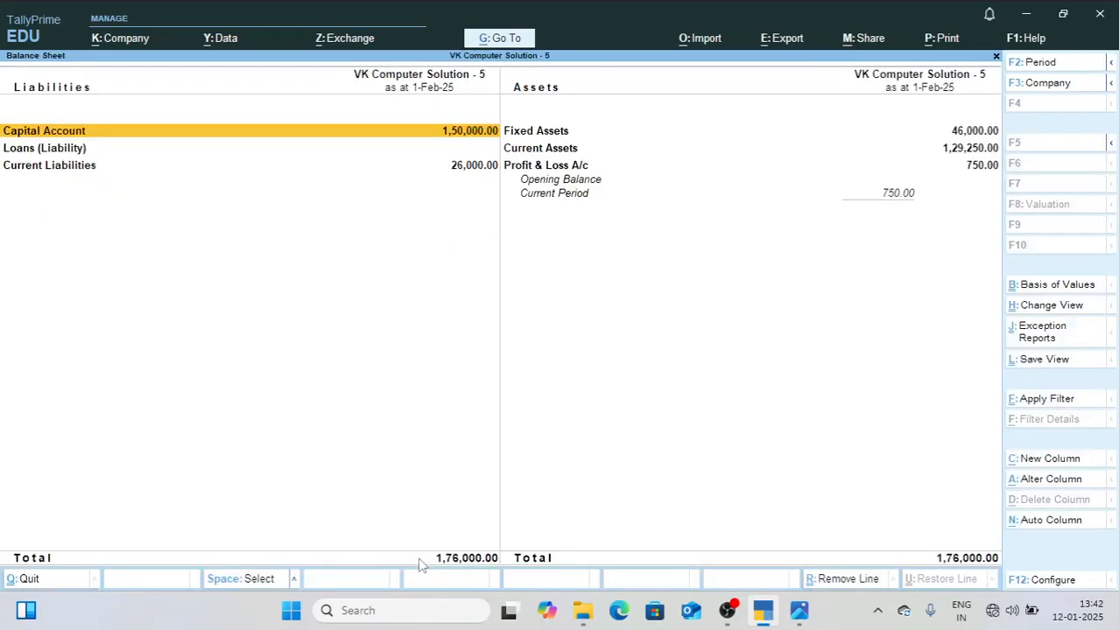
Step: Open the Trial Balance and compare its grand total with the trial balance figure in 3.jpg
{"action": "key", "text": "Escape"}
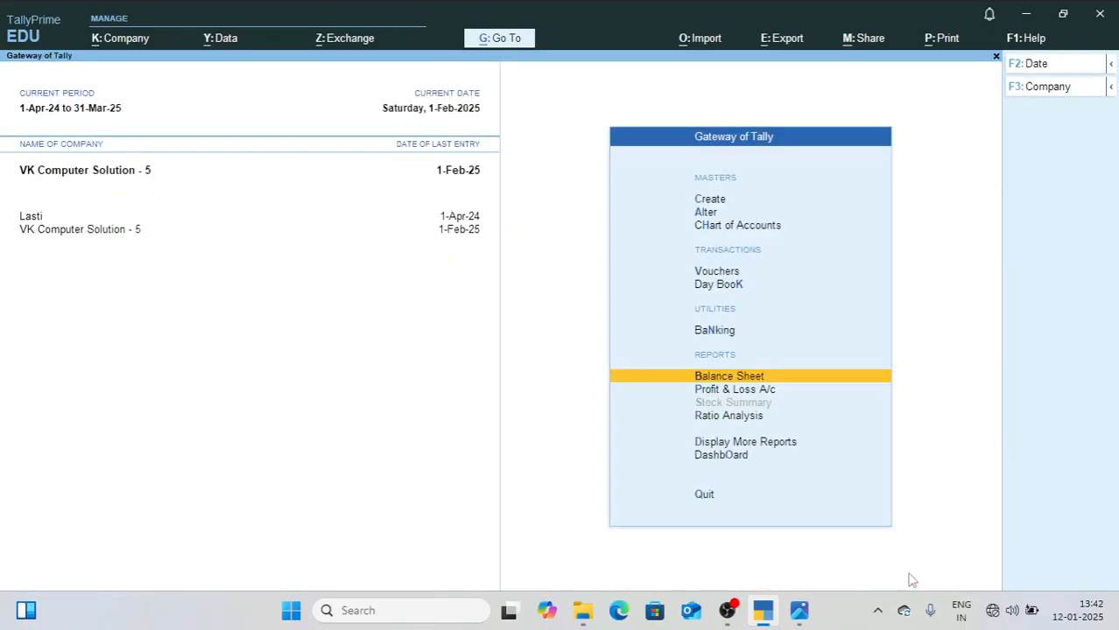
{"action": "key", "text": "d"}
{"action": "key", "text": "t"}
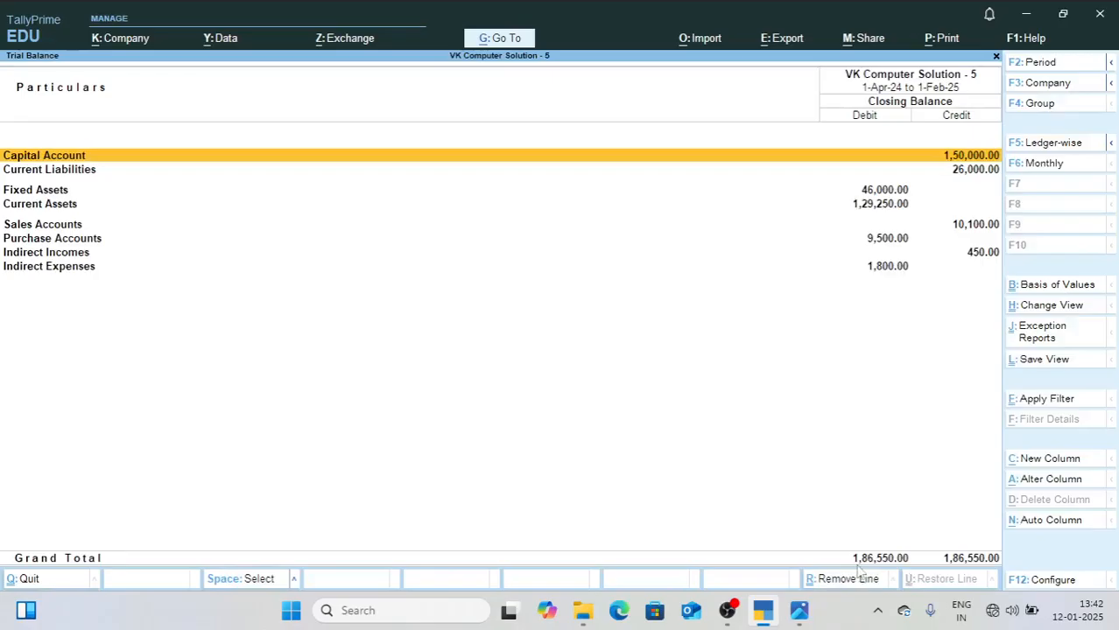
{"action": "left_click", "coordinate": [798, 613]}
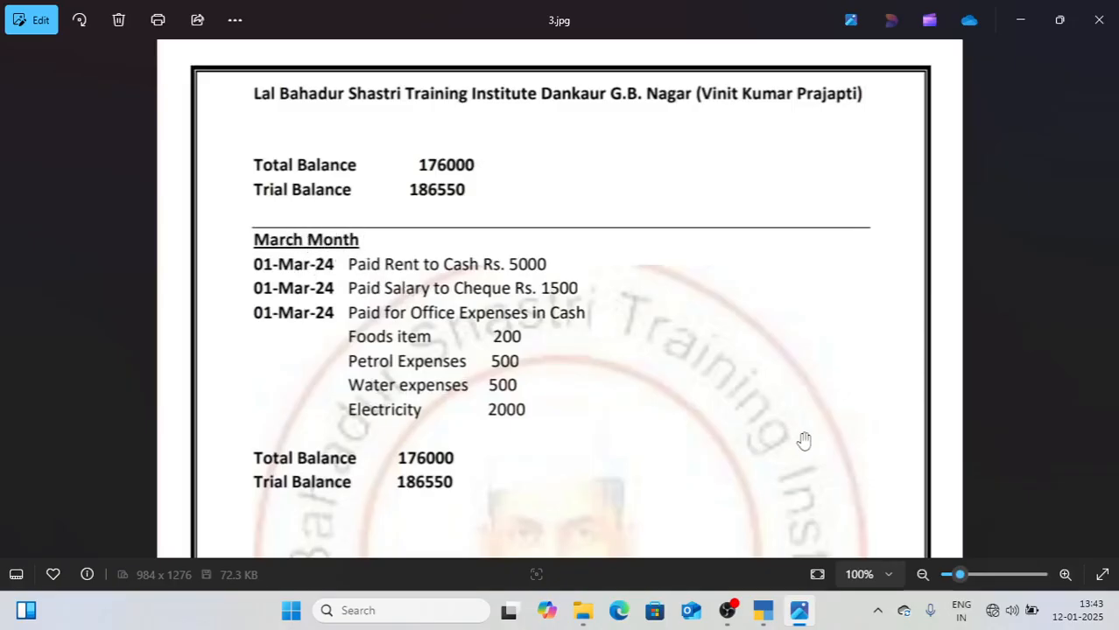
Step: Return to the Gateway of Tally in TallyPrime and set the current date to 1-3-25
{"action": "left_click", "coordinate": [764, 615]}
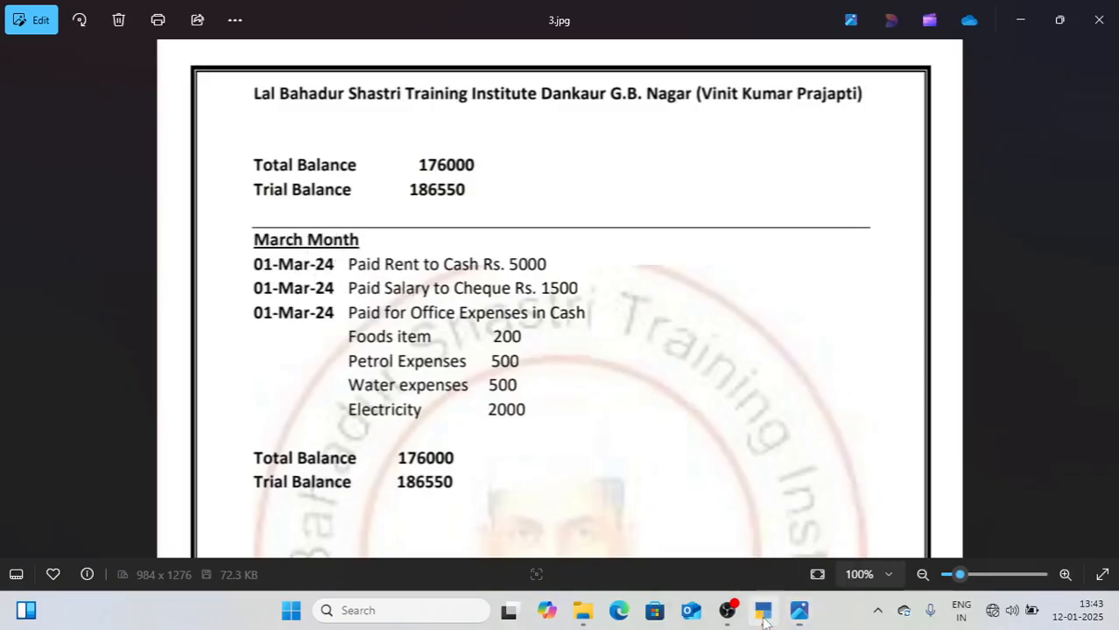
{"action": "key", "text": "Escape"}
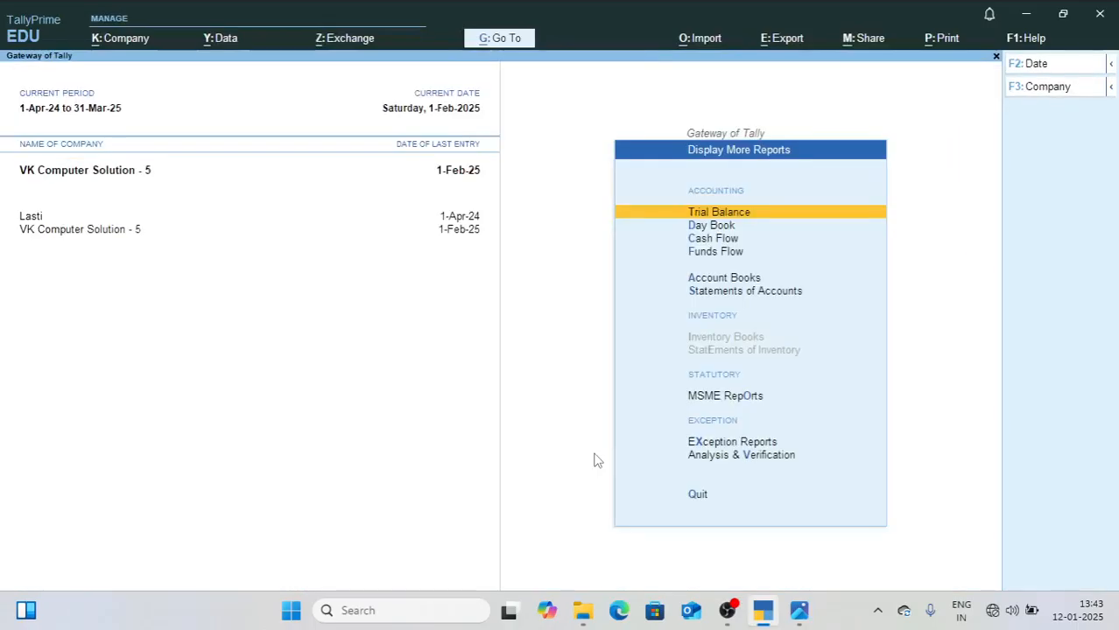
{"action": "key", "text": "Escape"}
{"action": "key", "text": "F2"}
{"action": "type", "text": "1-3-25"}
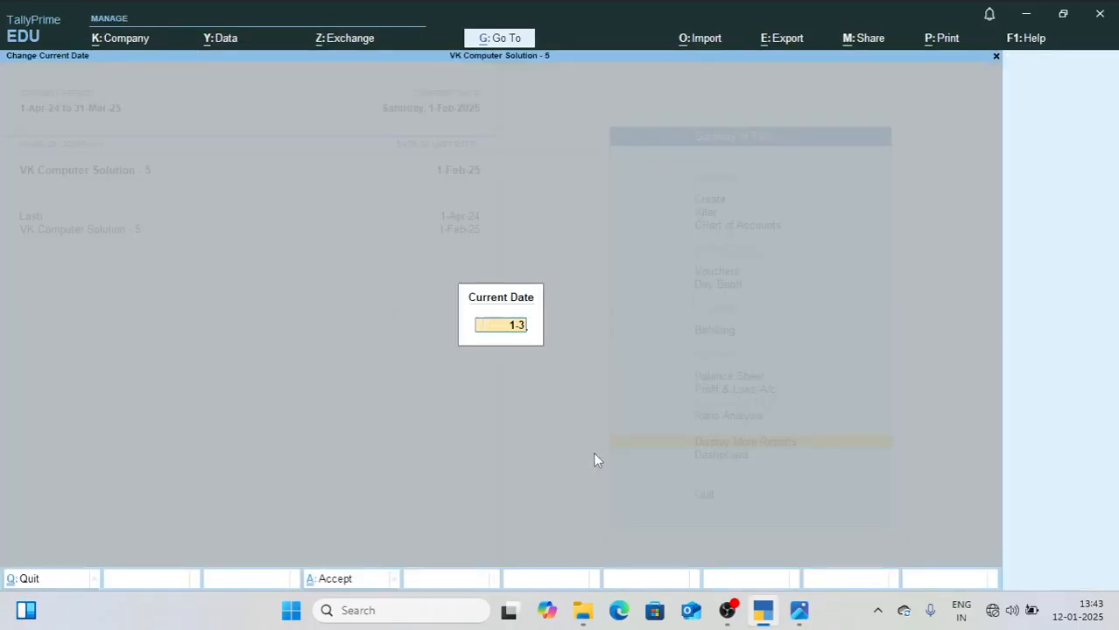
{"action": "key", "text": "Return"}
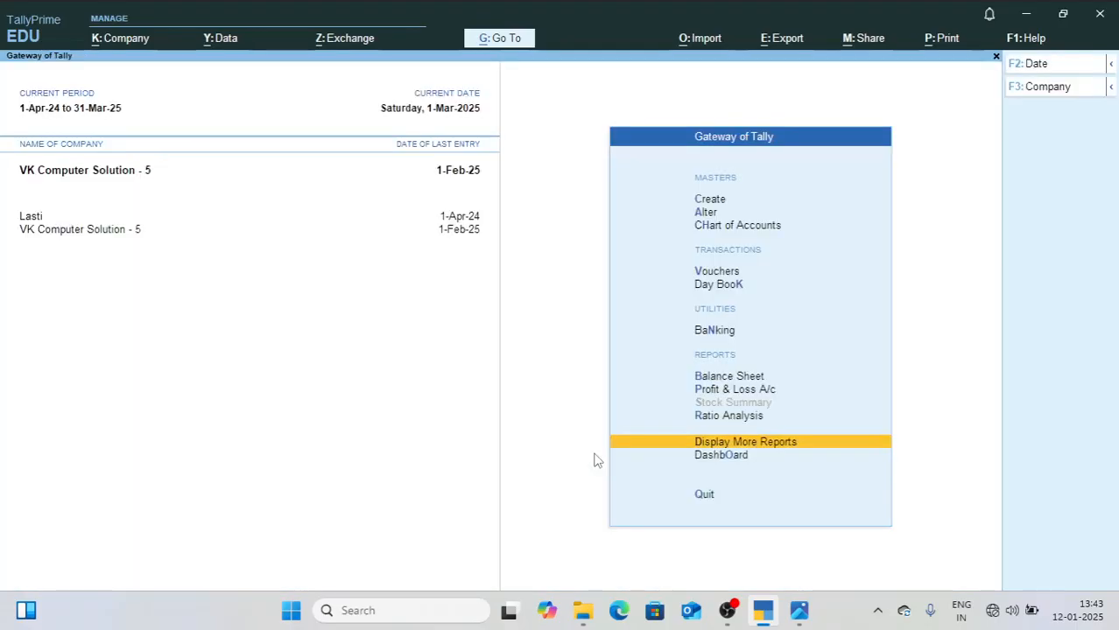
Step: Open voucher entry for 1-Mar-25, consult the March entries in 3.jpg, and return to TallyPrime
{"action": "key", "text": "Up"}
{"action": "key", "text": "Up"}
{"action": "key", "text": "Up"}
{"action": "key", "text": "Up"}
{"action": "key", "text": "Up"}
{"action": "key", "text": "Up"}
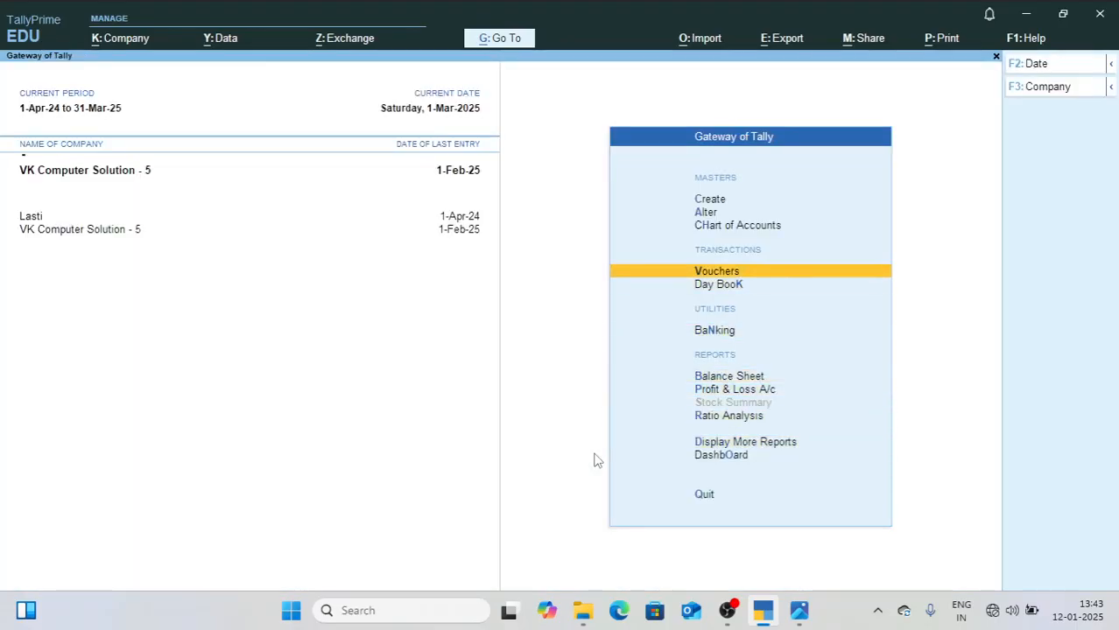
{"action": "key", "text": "Return"}
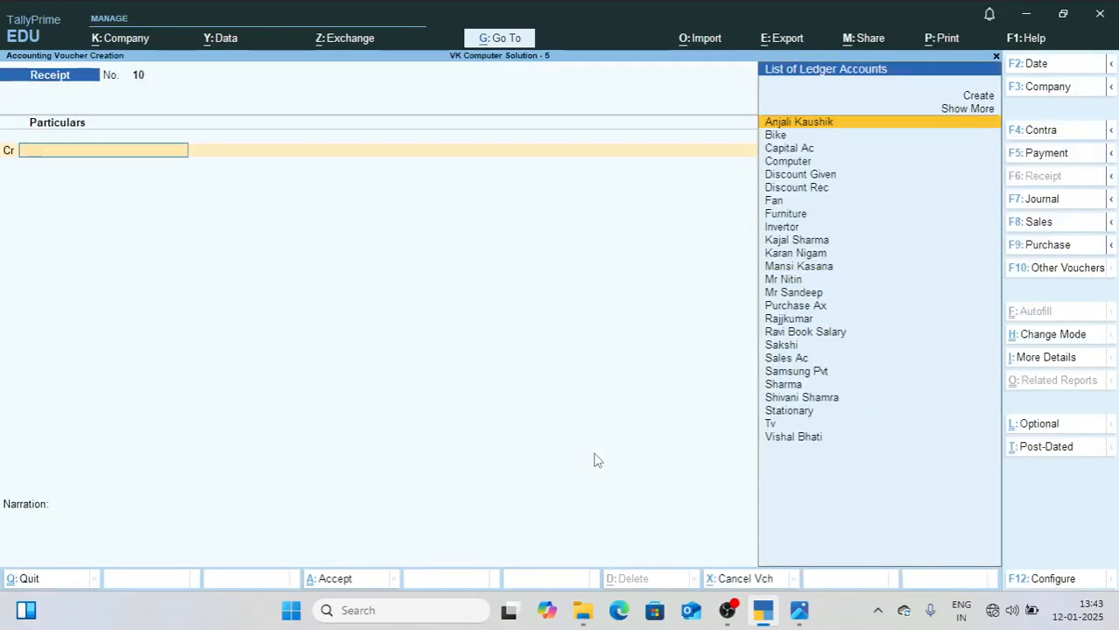
{"action": "left_click", "coordinate": [799, 613]}
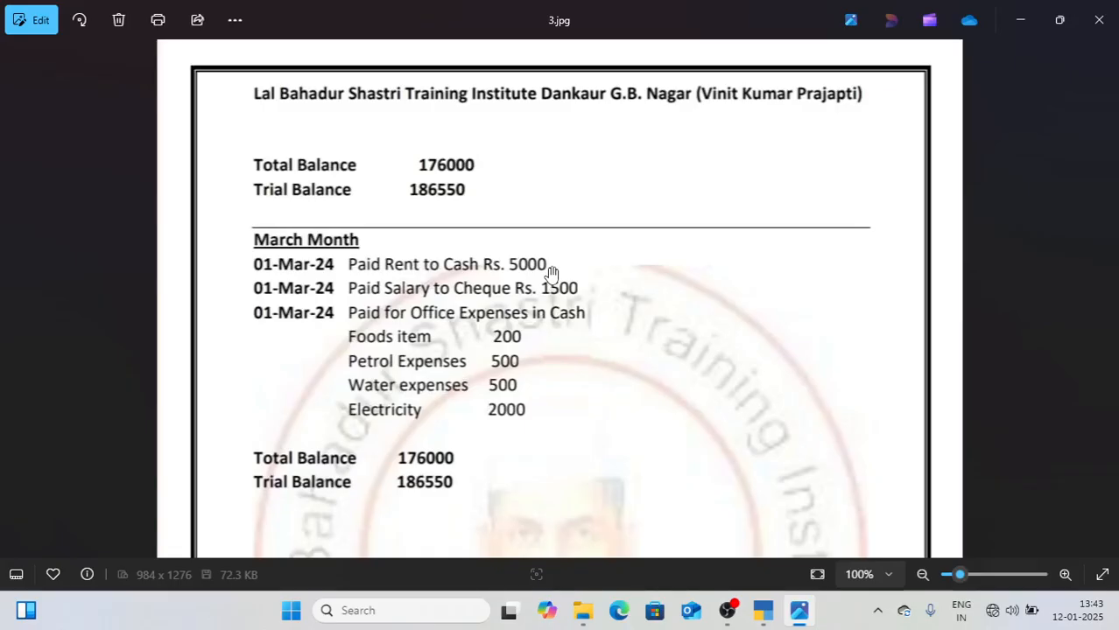
{"action": "left_click", "coordinate": [763, 611]}
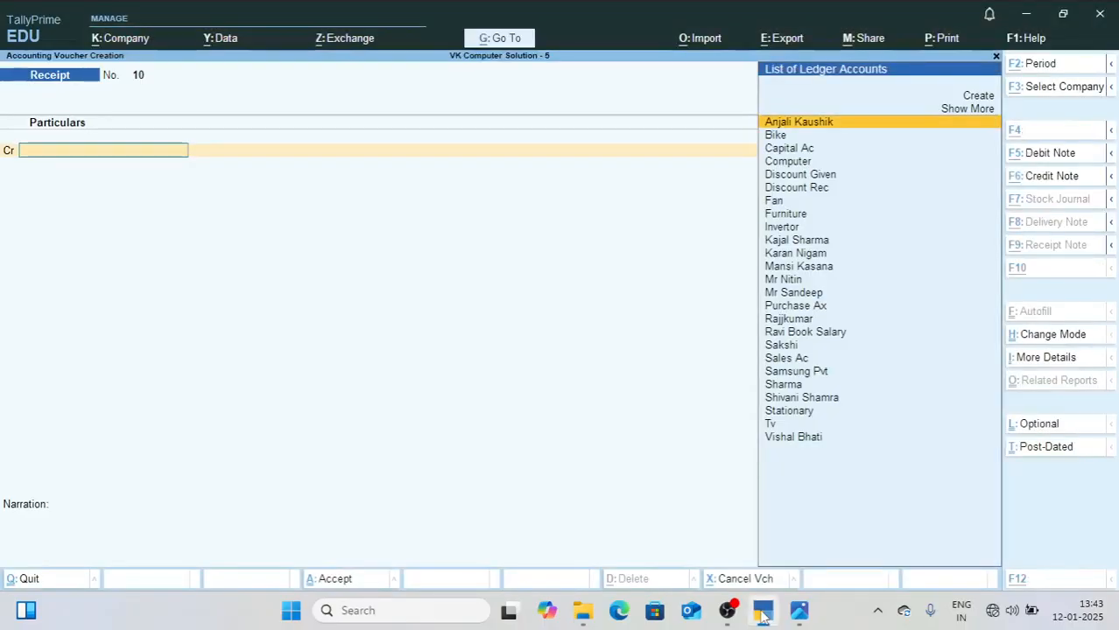
Step: Create a ledger named Rent under Indirect Expenses from within the receipt voucher
{"action": "type", "text": "Re"}
{"action": "key", "text": "alt+c"}
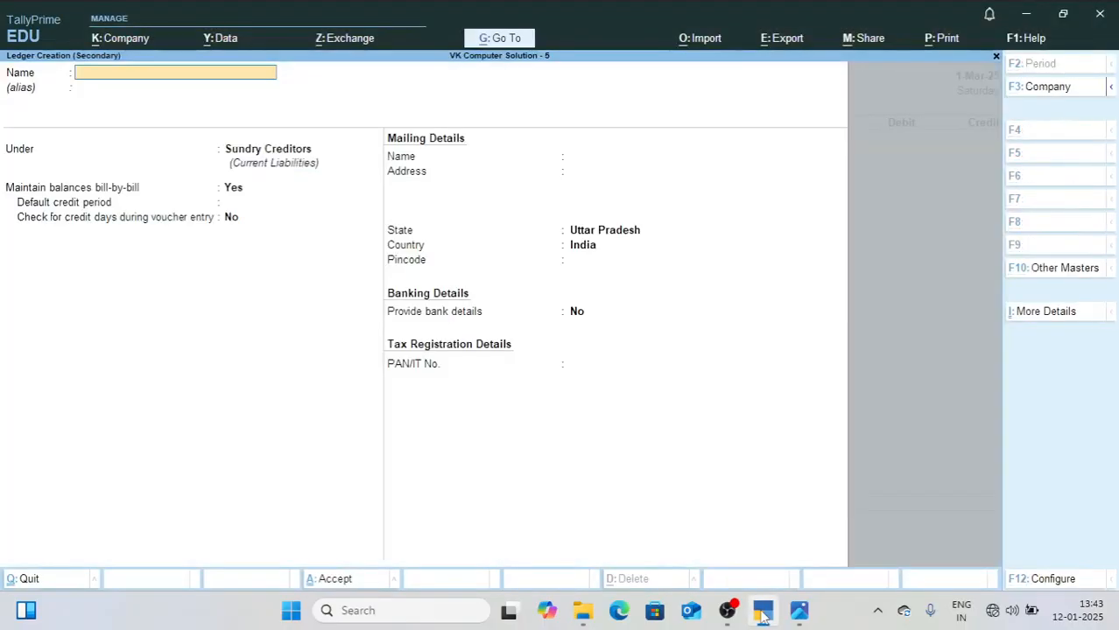
{"action": "type", "text": "Rent"}
{"action": "key", "text": "Return"}
{"action": "key", "text": "Return"}
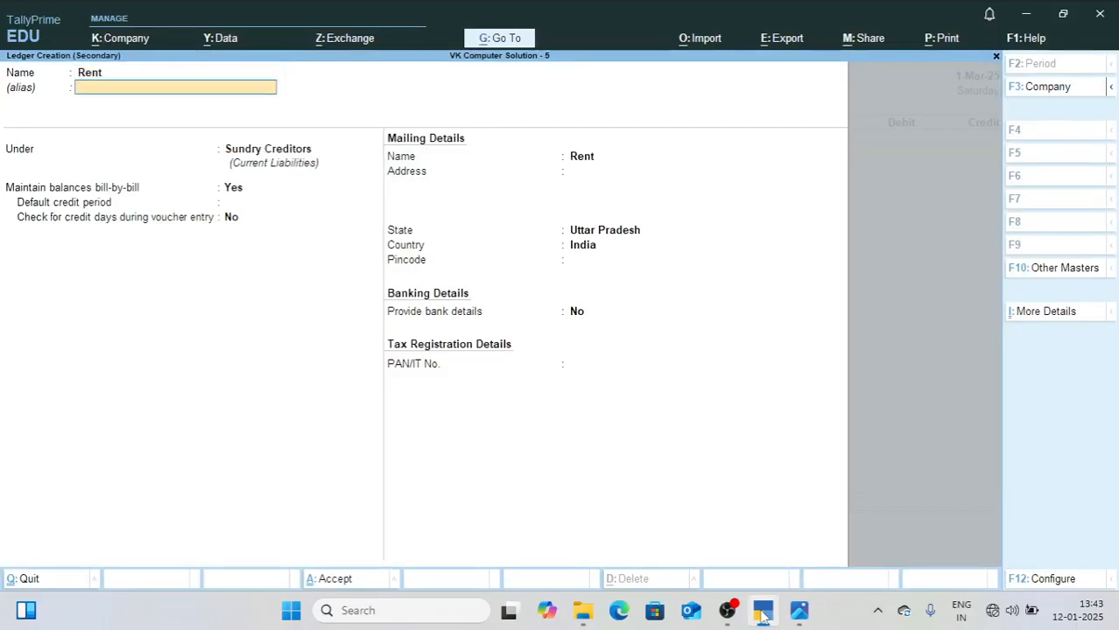
{"action": "type", "text": "Ind"}
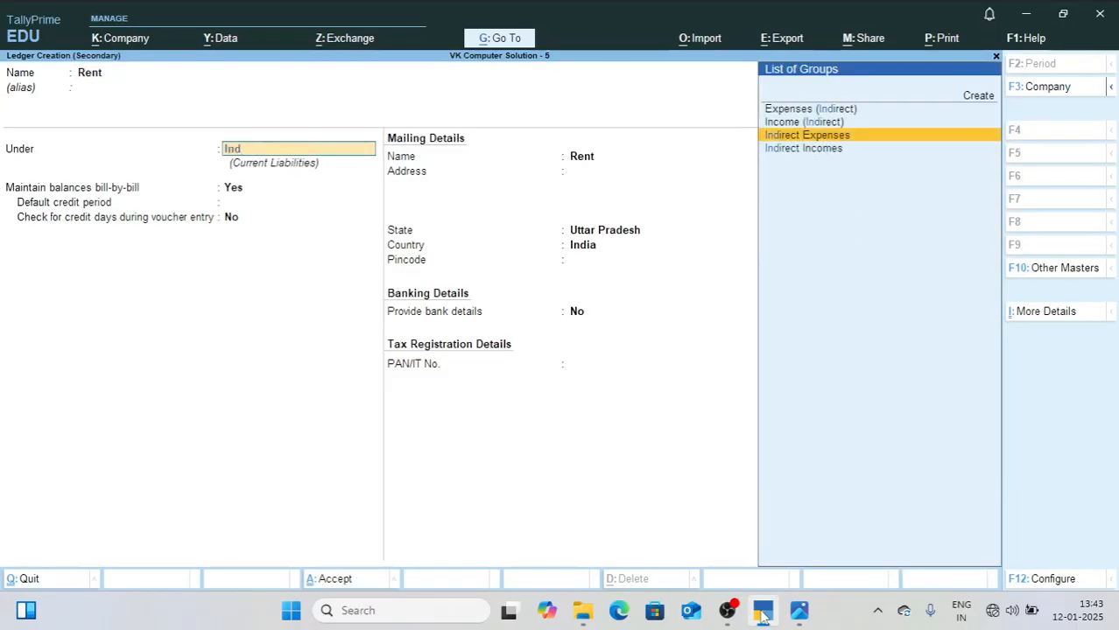
{"action": "key", "text": "Return"}
{"action": "key", "text": "ctrl+a"}
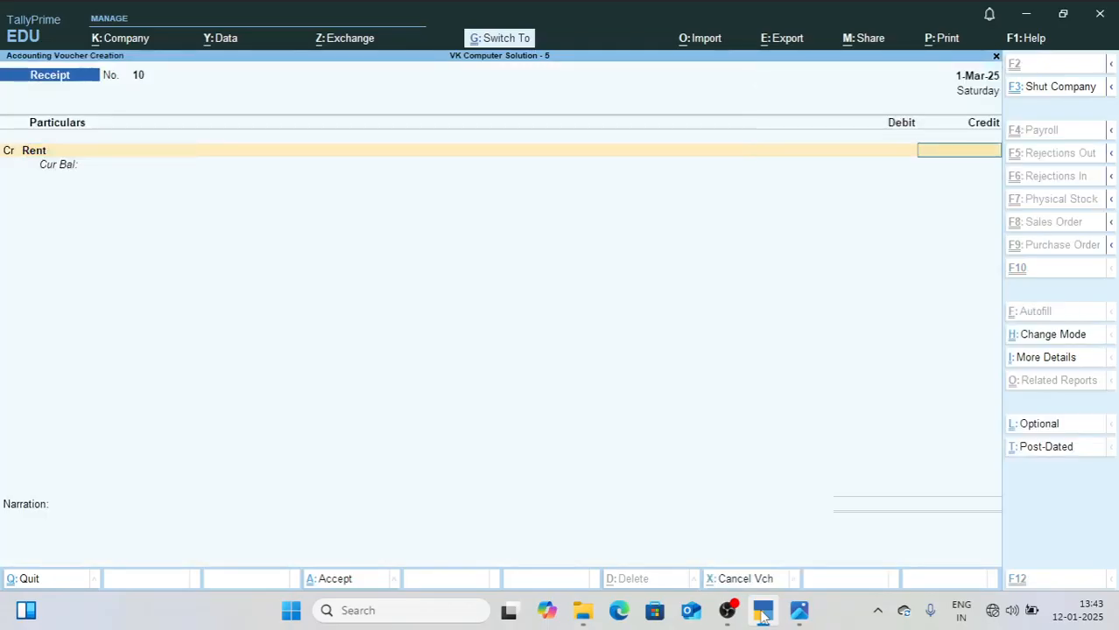
Step: Credit Rent with 5000, debit Cash for the same amount, and accept the receipt voucher without a narration
{"action": "type", "text": "5000"}
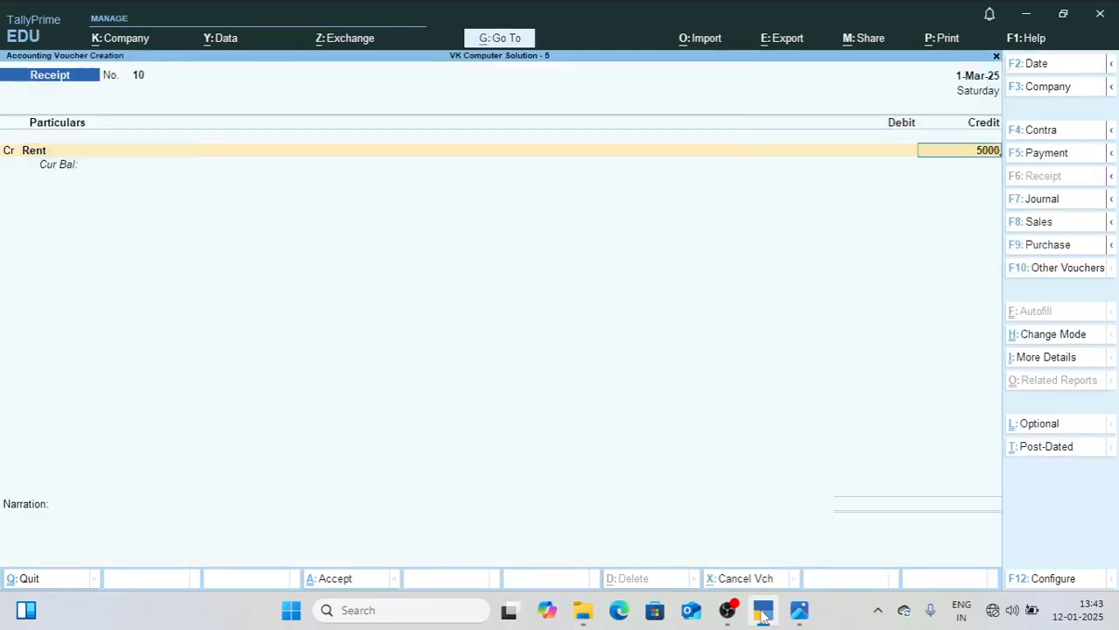
{"action": "key", "text": "Return"}
{"action": "type", "text": "Cash"}
{"action": "key", "text": "Return"}
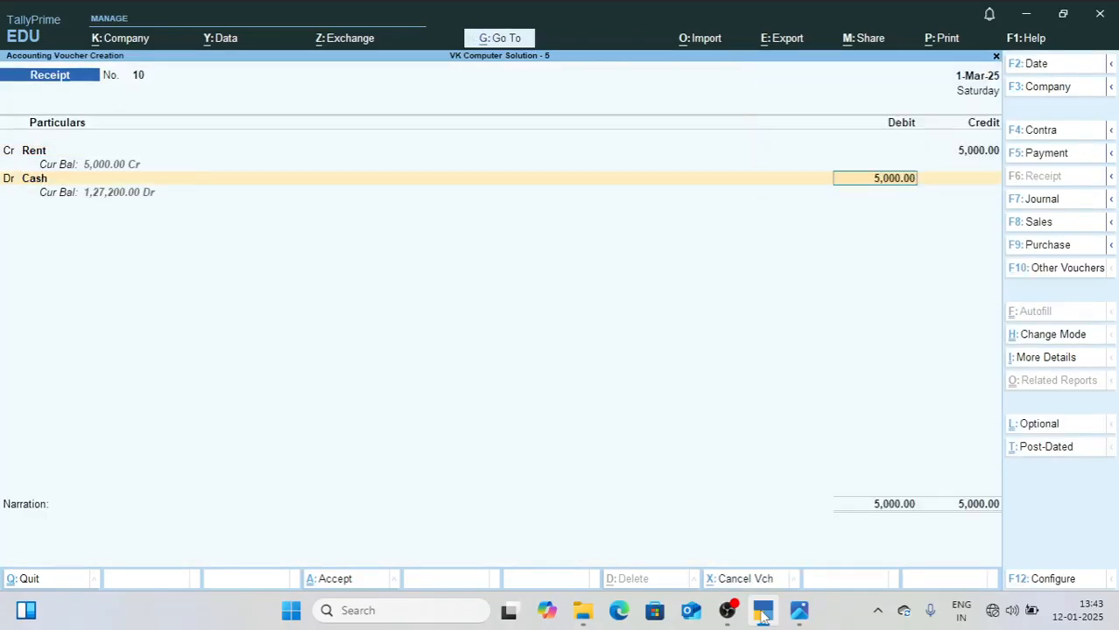
{"action": "key", "text": "Return"}
{"action": "key", "text": "Return"}
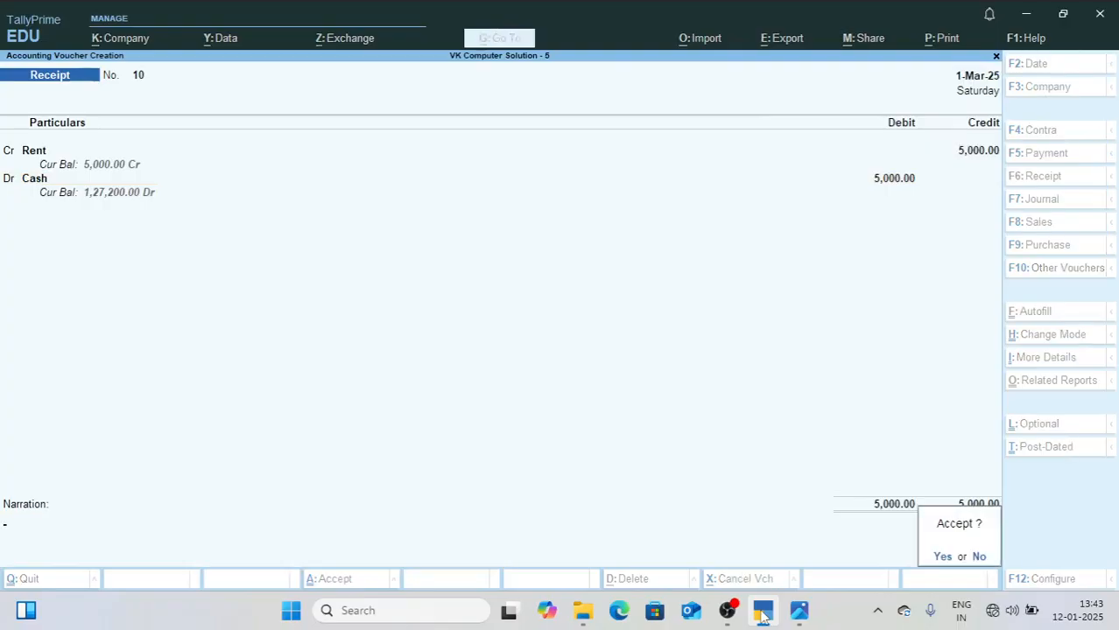
{"action": "key", "text": "Return"}
Step: Check the salary entry in 3.jpg and create a ledger named Salary under Indirect Expenses in TallyPrime
{"action": "left_click", "coordinate": [799, 610]}
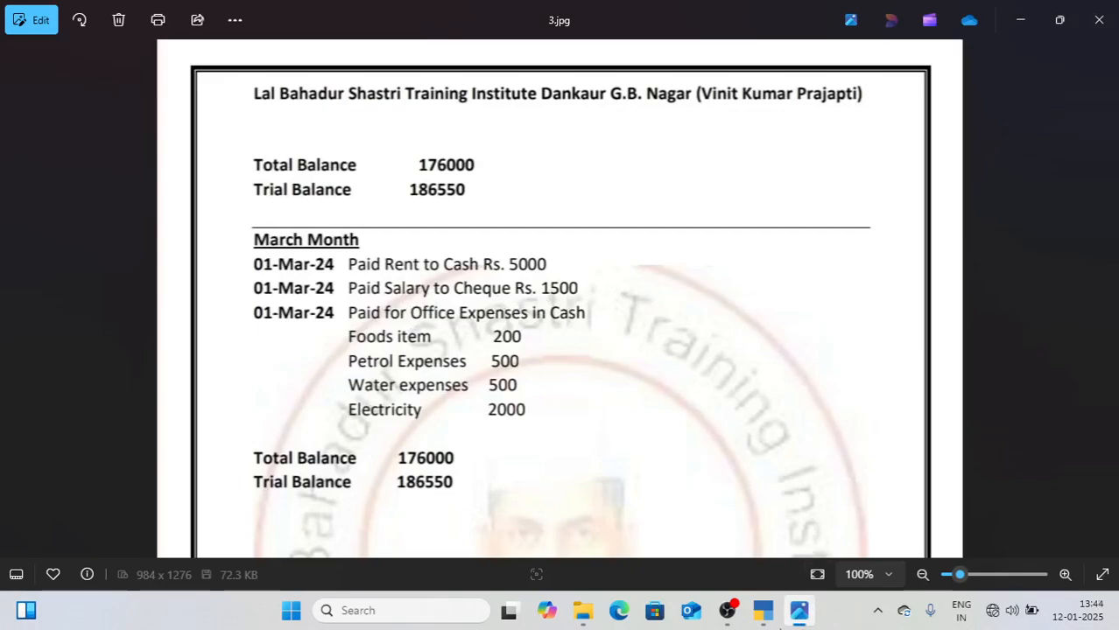
{"action": "left_click", "coordinate": [765, 619]}
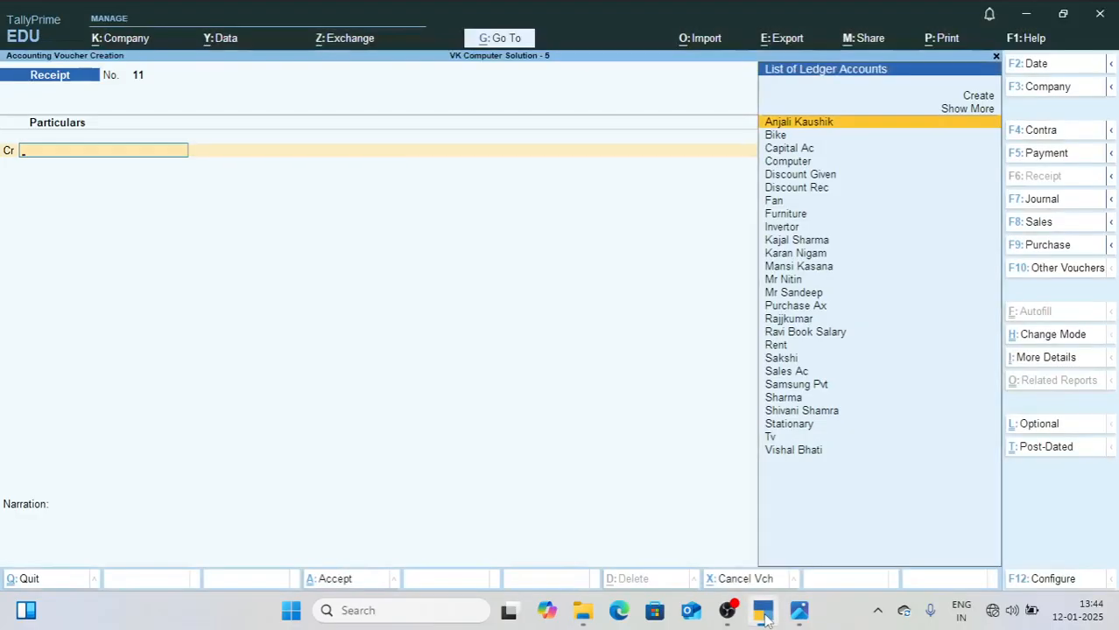
{"action": "key", "text": "alt+c"}
{"action": "type", "text": "Salary"}
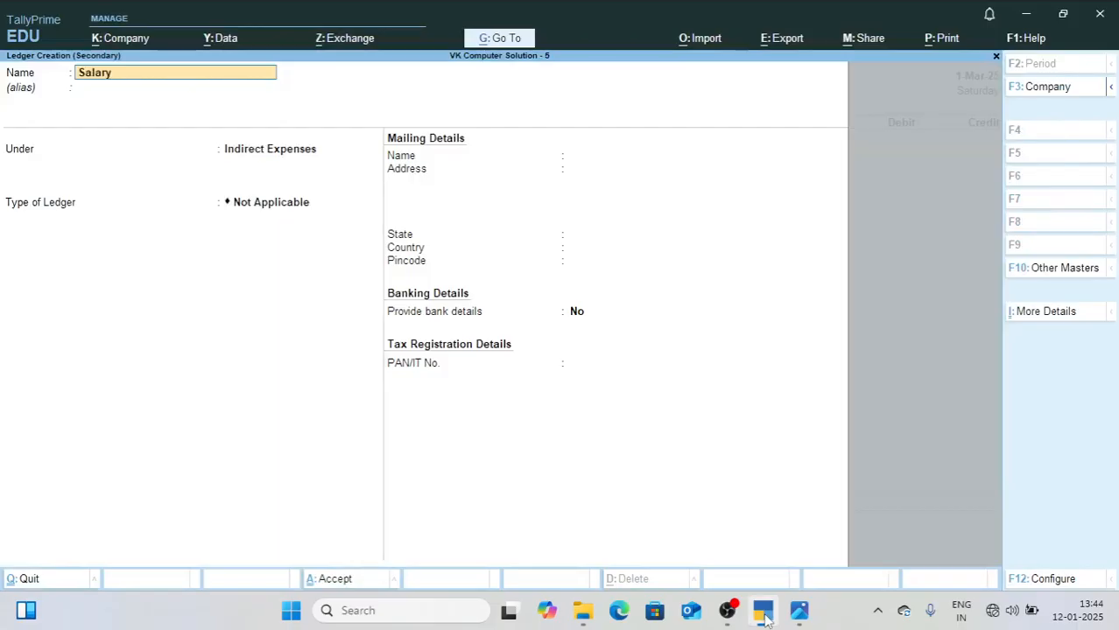
{"action": "key", "text": "Return"}
{"action": "key", "text": "Return"}
{"action": "key", "text": "Return"}
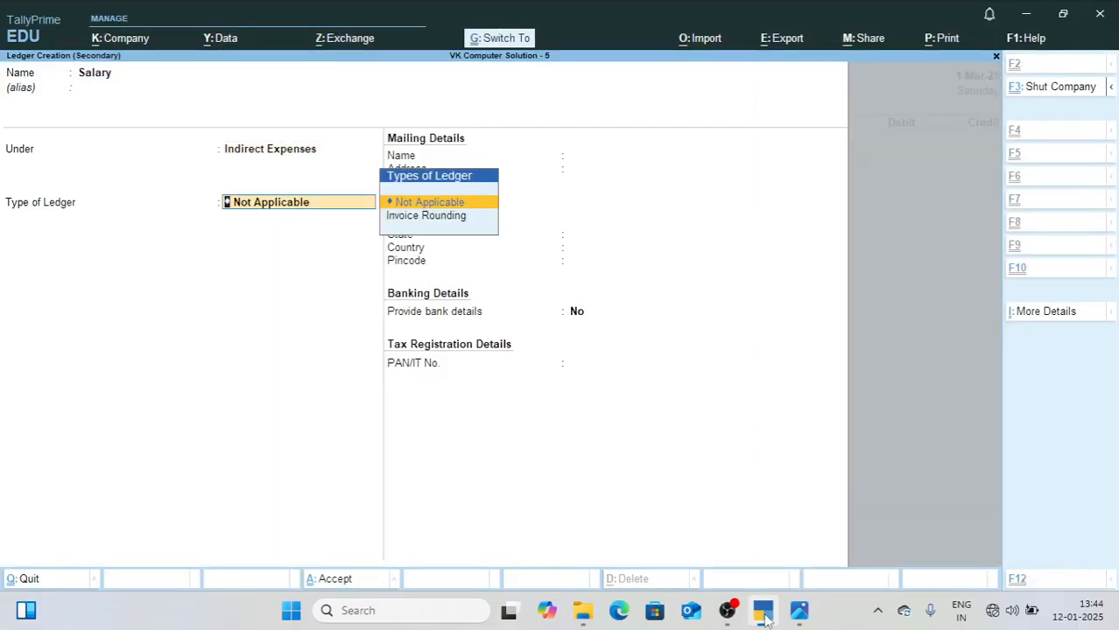
{"action": "key", "text": "ctrl+a"}
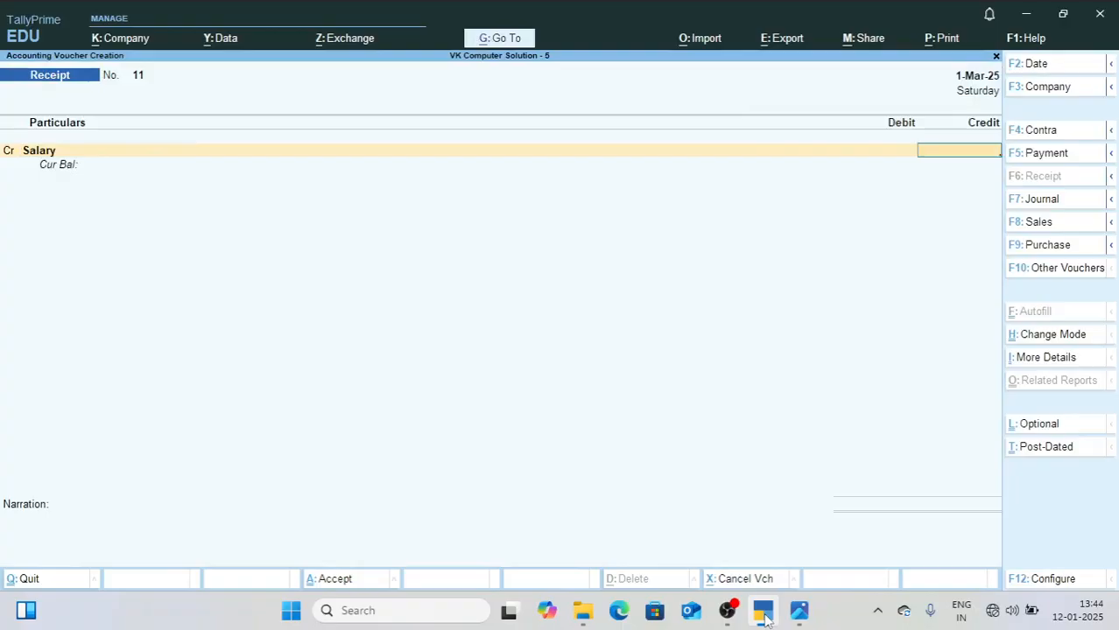
Step: Discard the unfinished Salary receipt voucher and return to the Gateway of Tally
{"action": "key", "text": "Escape"}
{"action": "key", "text": "y"}
{"action": "key", "text": "Escape"}
{"action": "key", "text": "n"}
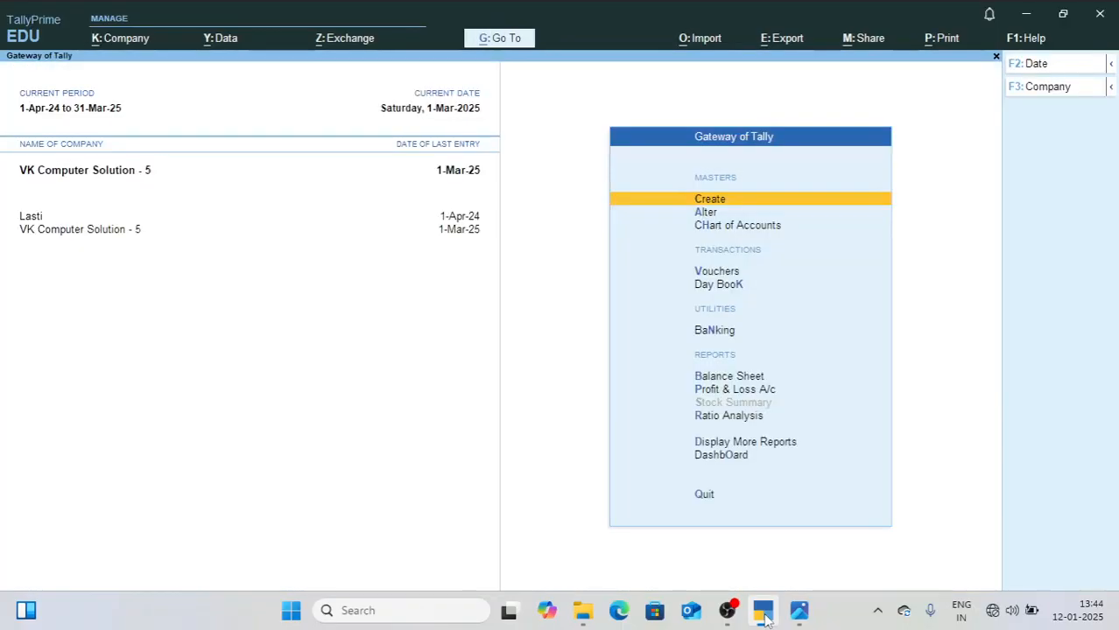
Step: Open the 1-Mar-25 Rent voucher from the Day Book, change its type from Receipt to Payment, and save it
{"action": "key", "text": "Down"}
{"action": "key", "text": "Down"}
{"action": "key", "text": "Down"}
{"action": "key", "text": "Down"}
{"action": "key", "text": "Return"}
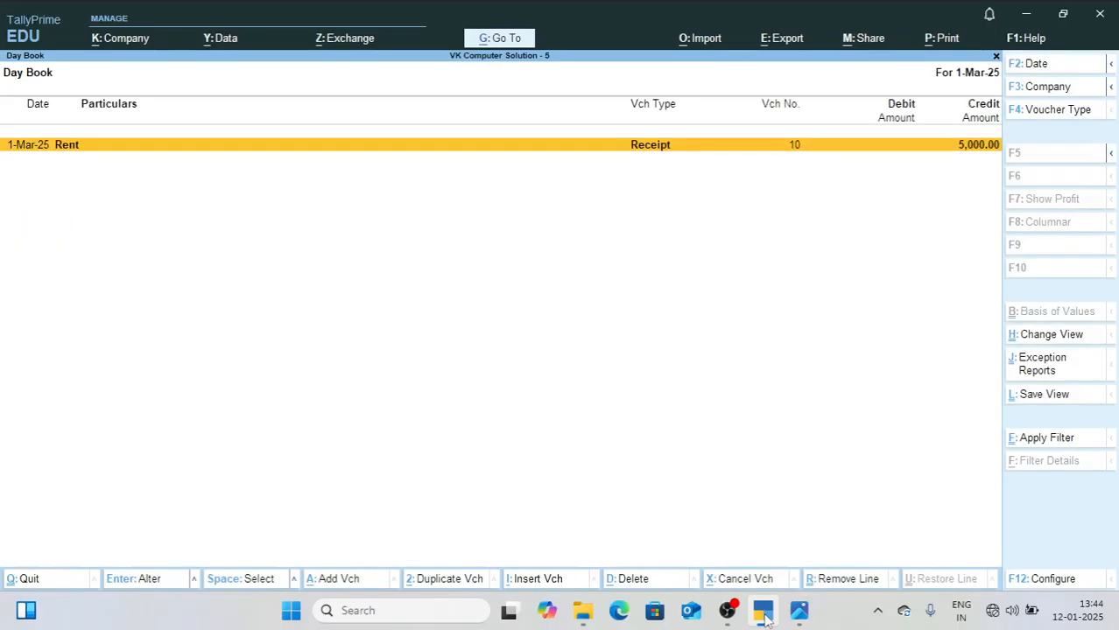
{"action": "key", "text": "Return"}
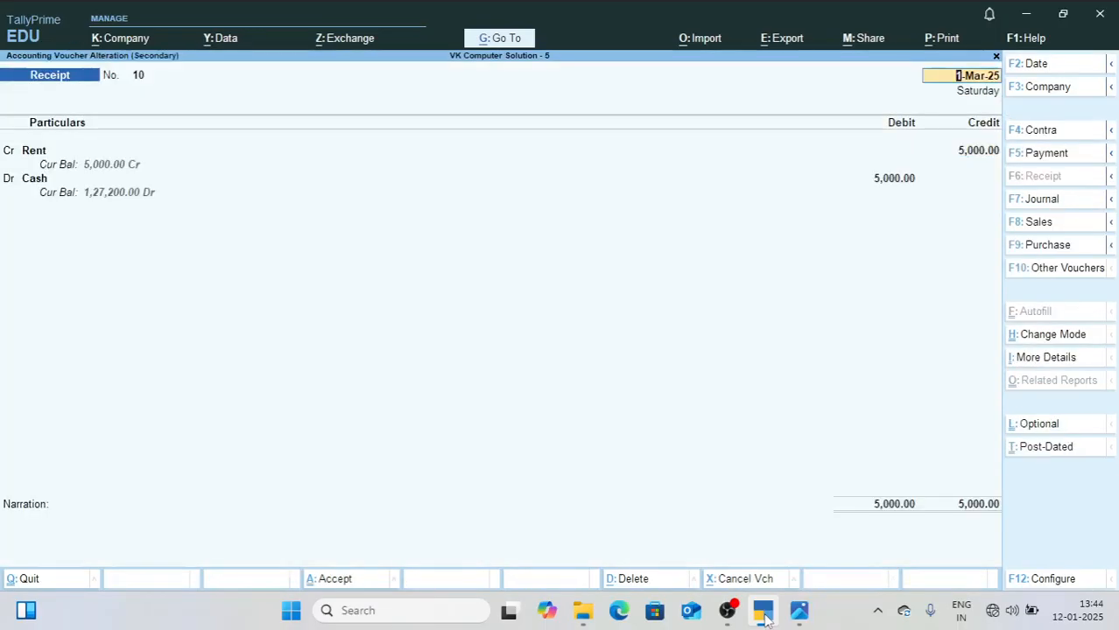
{"action": "key", "text": "F5"}
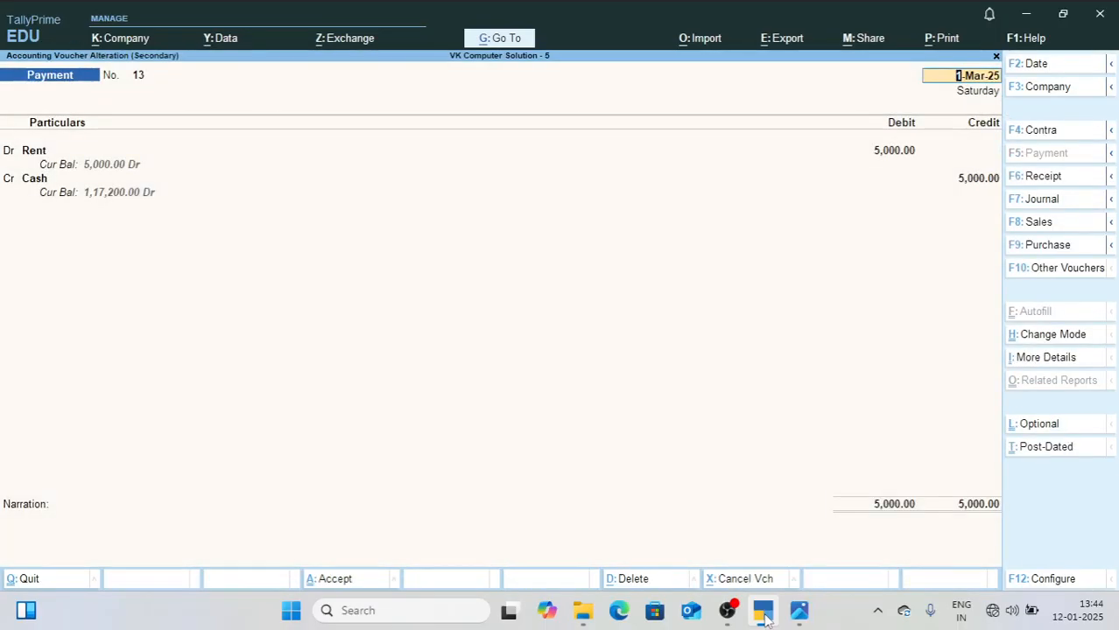
{"action": "key", "text": "ctrl+a"}
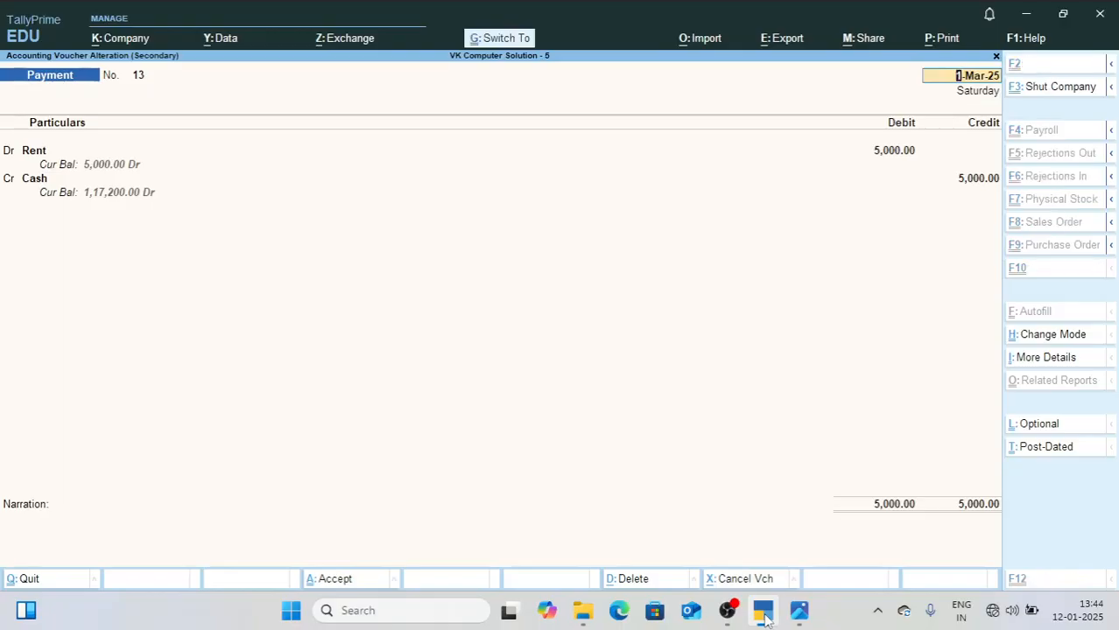
{"action": "key", "text": "Escape"}
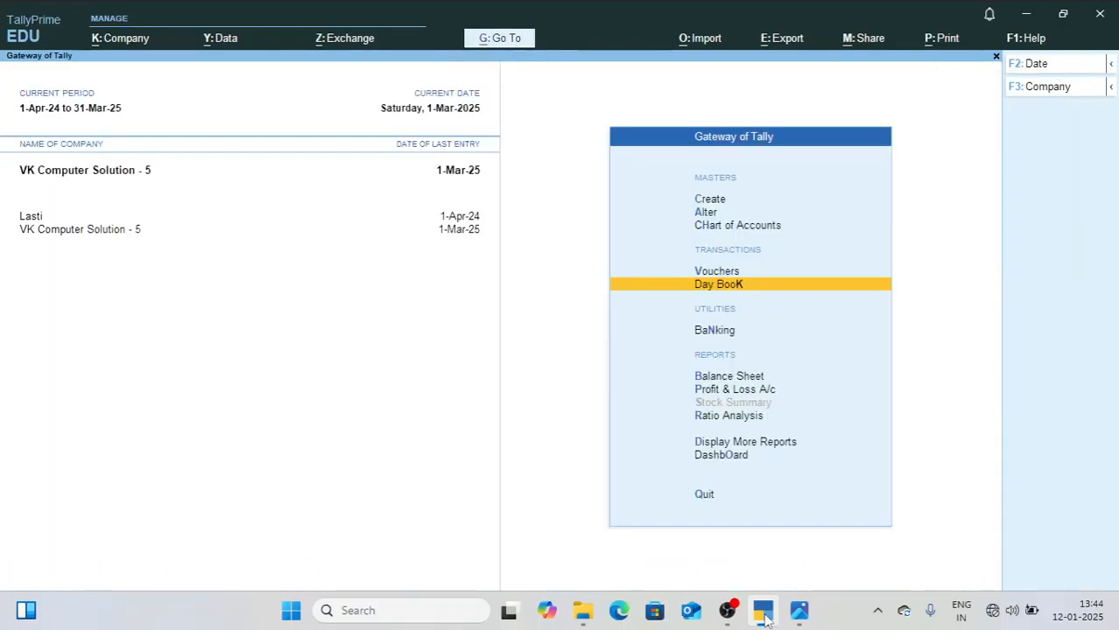
Step: Start a new payment voucher and debit the Salary ledger with 1500
{"action": "key", "text": "v"}
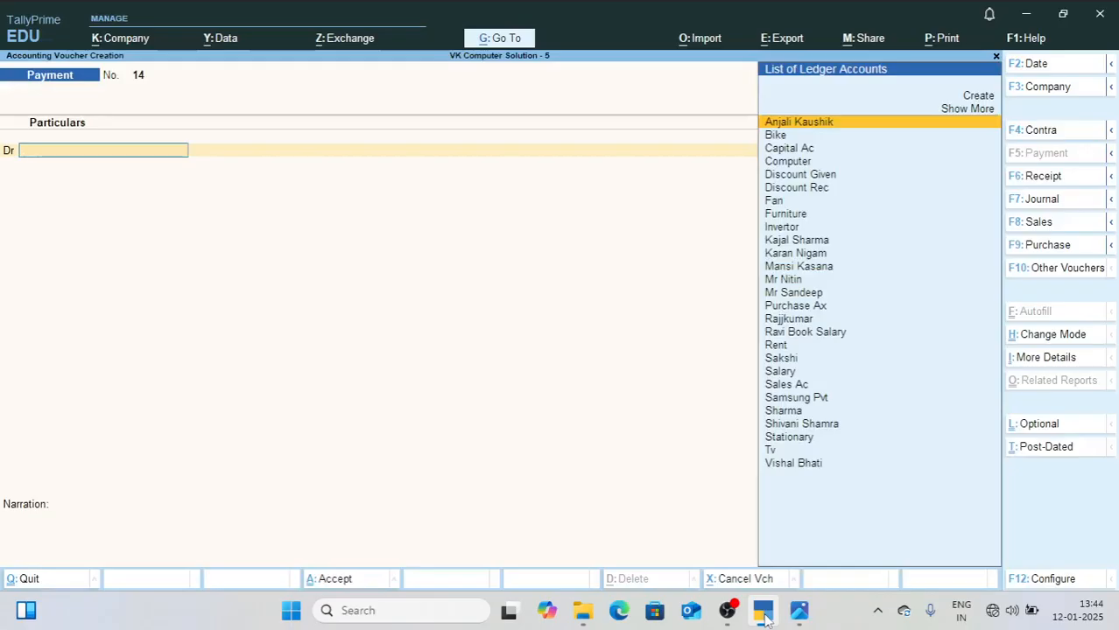
{"action": "type", "text": "Sa"}
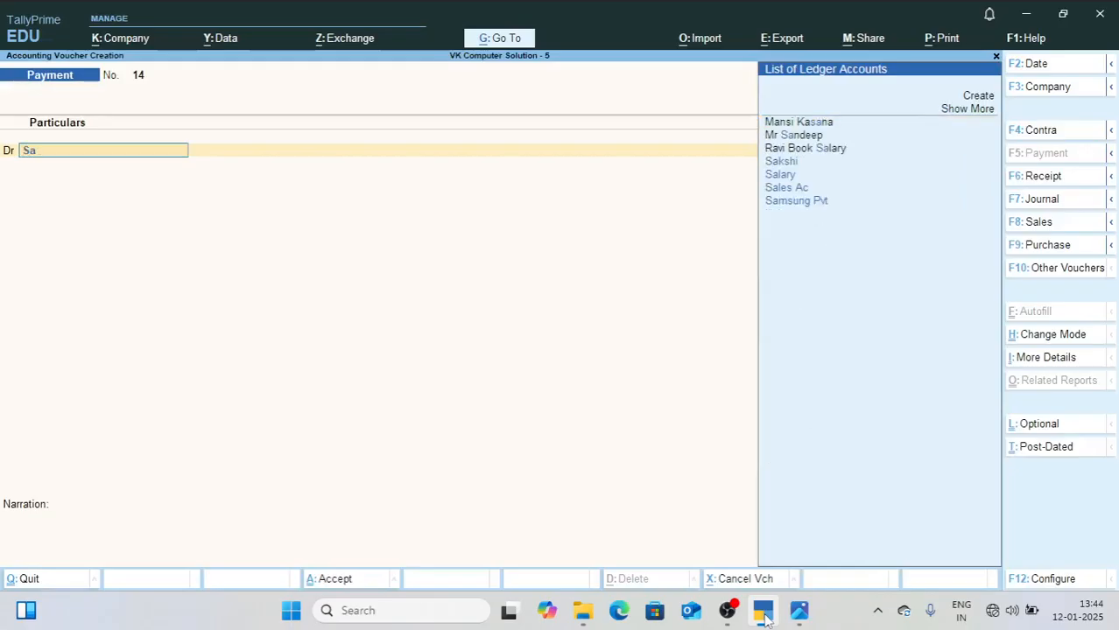
{"action": "key", "text": "Down"}
{"action": "key", "text": "Down"}
{"action": "key", "text": "Return"}
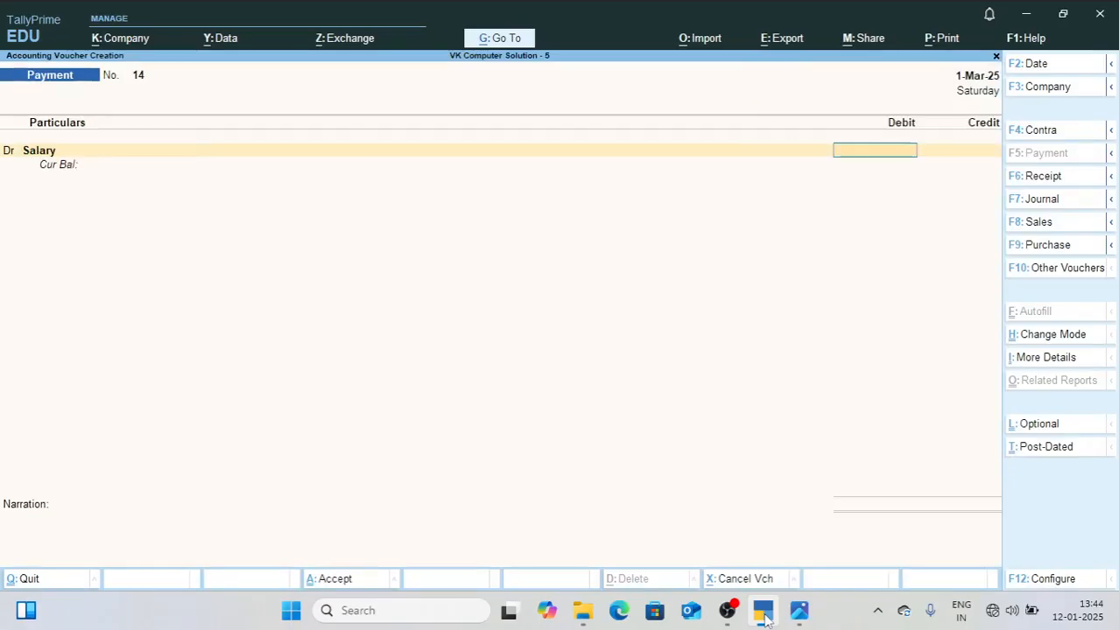
{"action": "type", "text": "1500"}
{"action": "key", "text": "Return"}
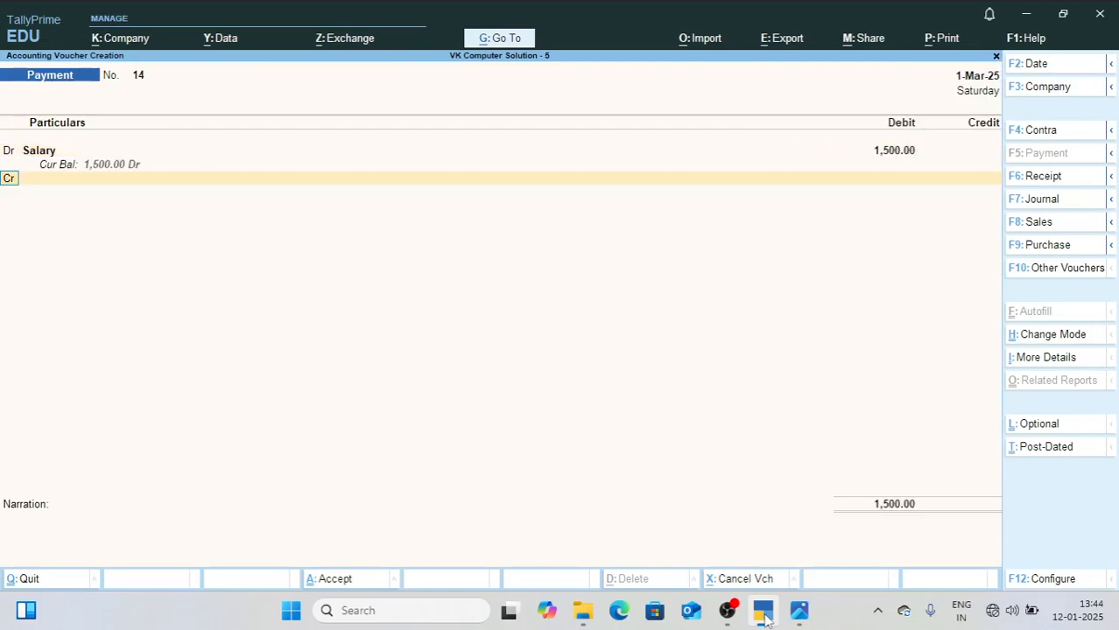
Step: Credit Cash for the salary amount and accept the payment voucher without a narration
{"action": "type", "text": "Cas"}
{"action": "key", "text": "Return"}
{"action": "key", "text": "Return"}
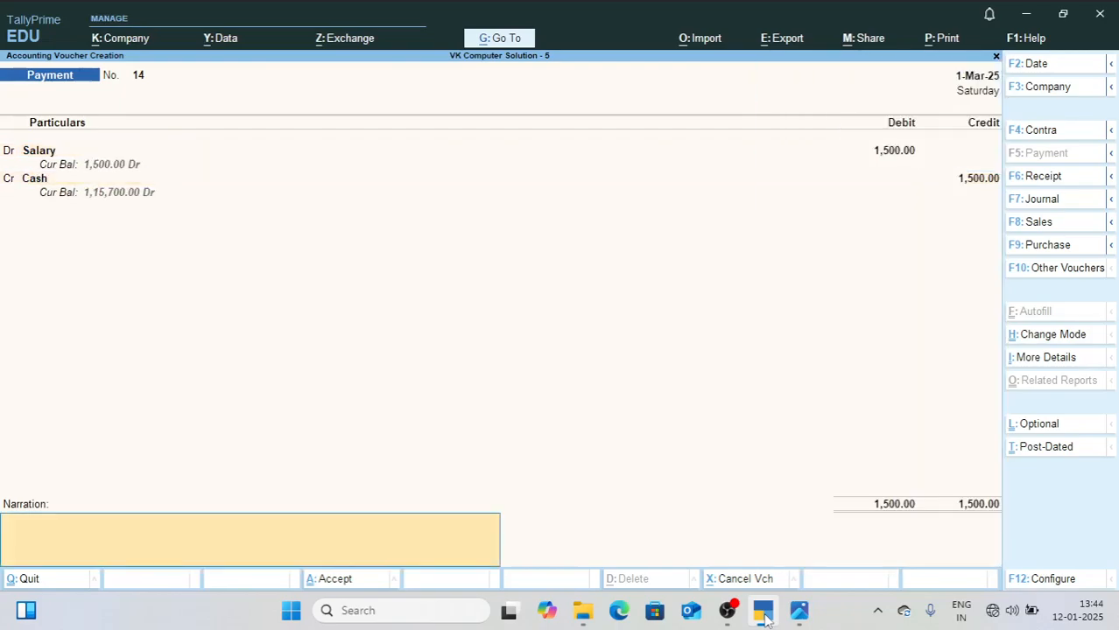
{"action": "key", "text": "Return"}
{"action": "key", "text": "Return"}
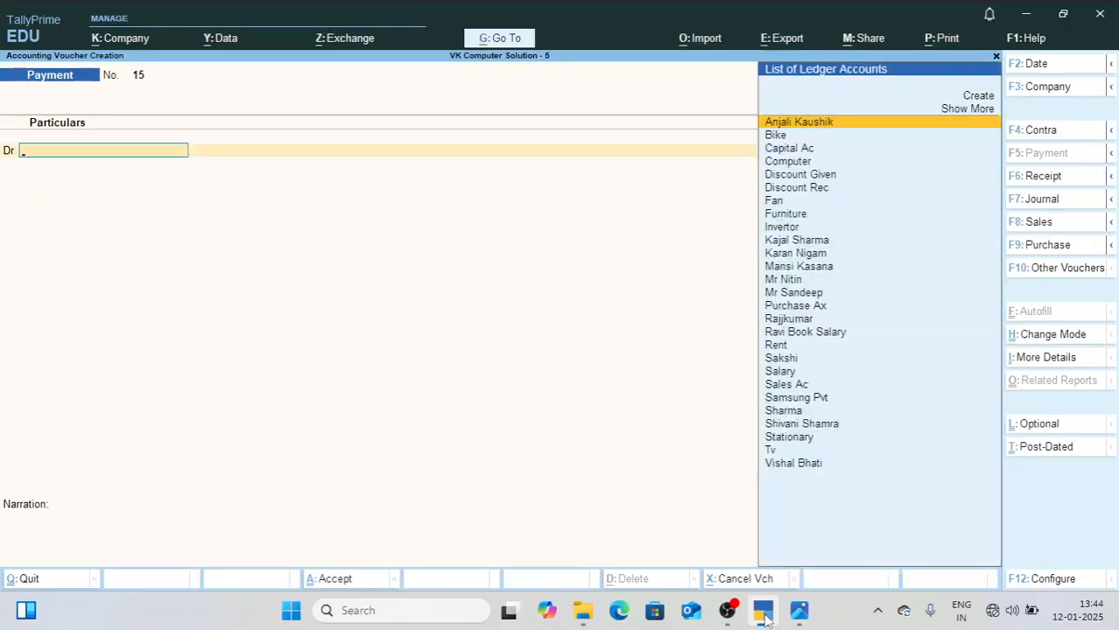
Step: Check the office expenses in 3.jpg, create a Food Item ledger under Indirect Expenses, and debit it with 200
{"action": "left_click", "coordinate": [798, 611]}
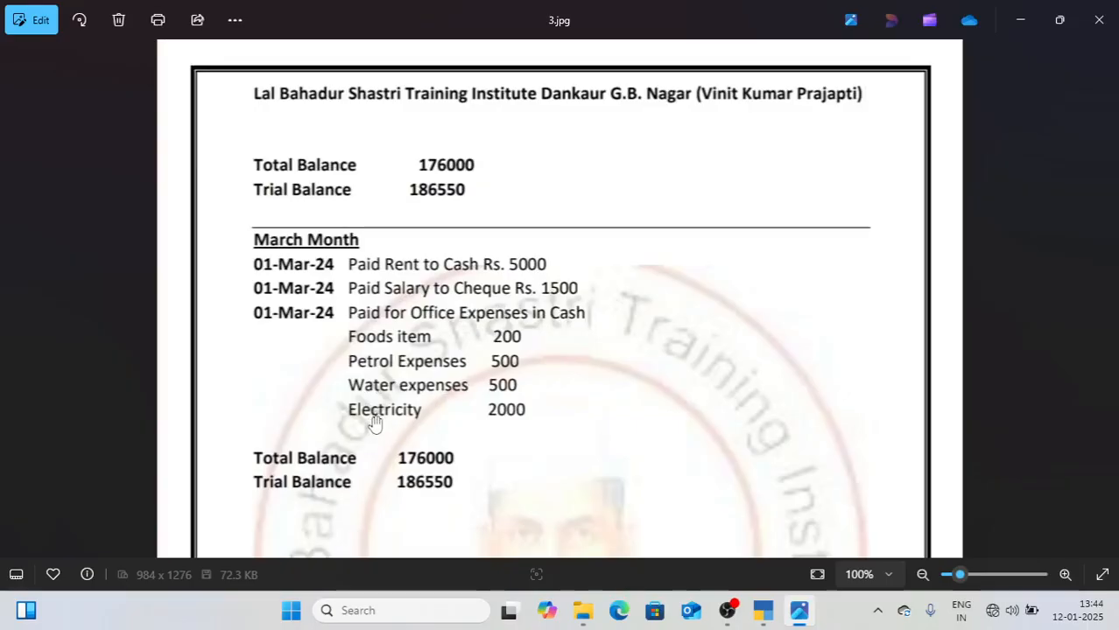
{"action": "left_click", "coordinate": [762, 618]}
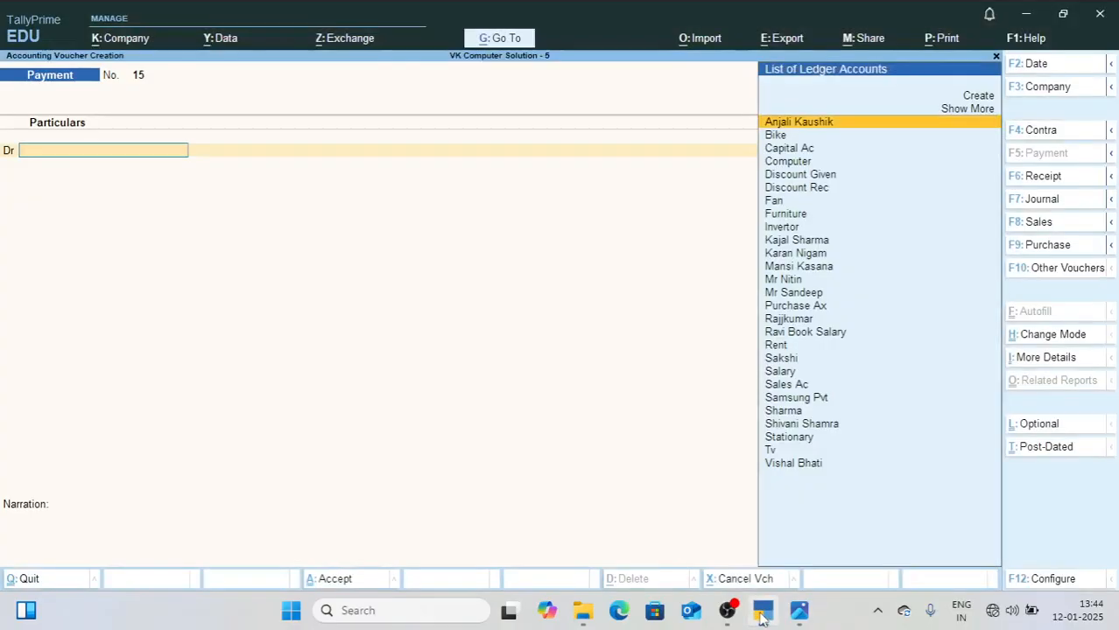
{"action": "key", "text": "alt+c"}
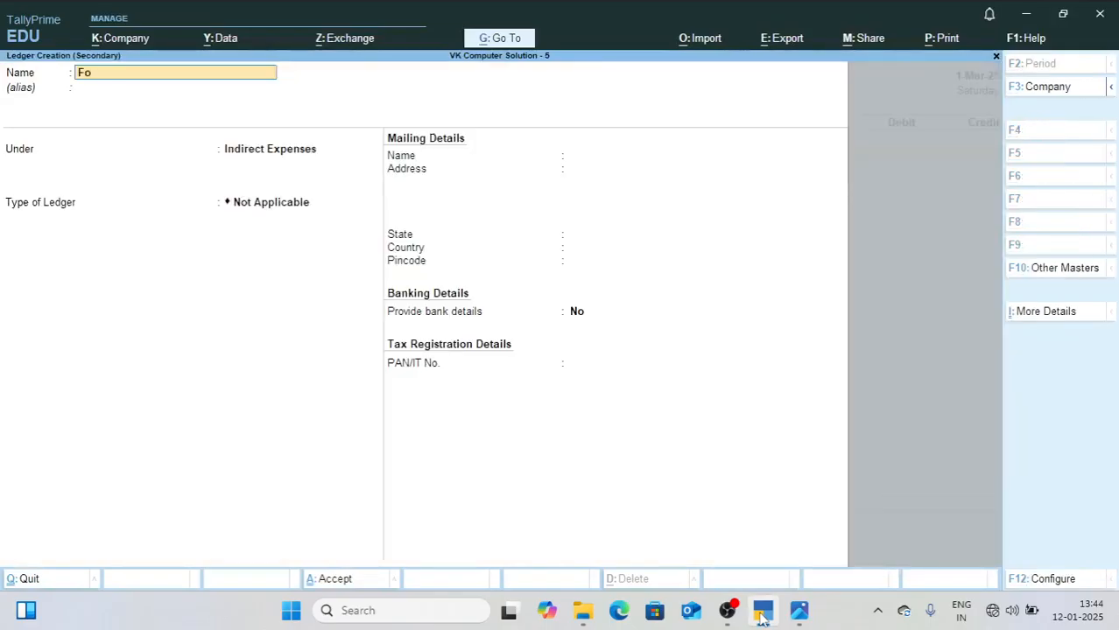
{"action": "type", "text": "Food Item"}
{"action": "key", "text": "Return"}
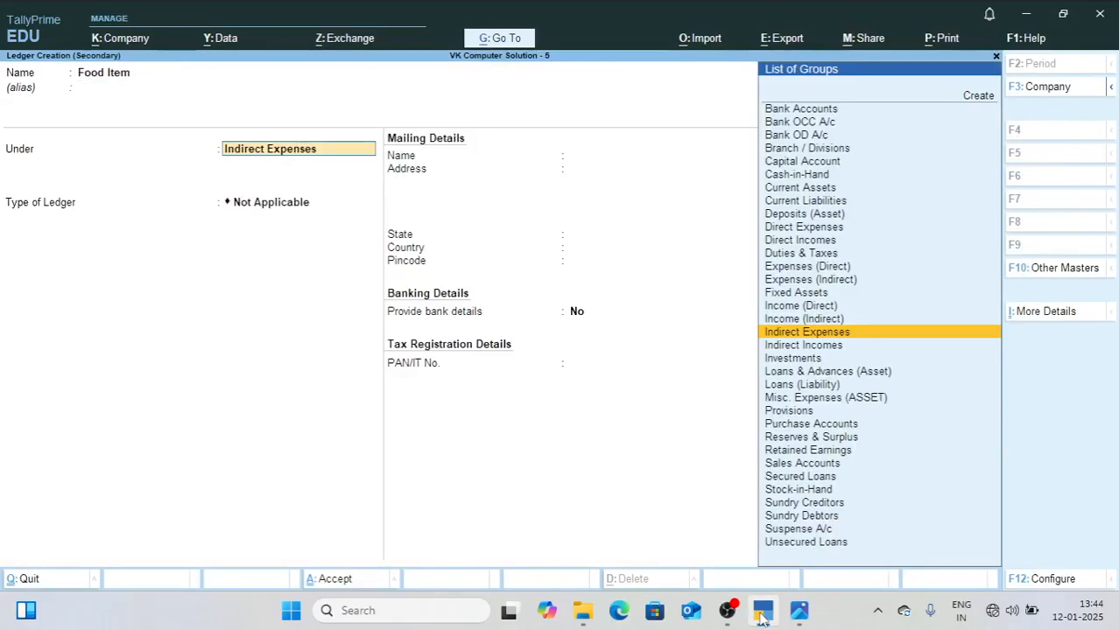
{"action": "key", "text": "ctrl+a"}
{"action": "type", "text": "200"}
{"action": "key", "text": "Return"}
Step: Check the office expenses in 3.jpg, create a Petrol Exp ledger under Indirect Expenses, and debit it with 500
{"action": "type", "text": "d"}
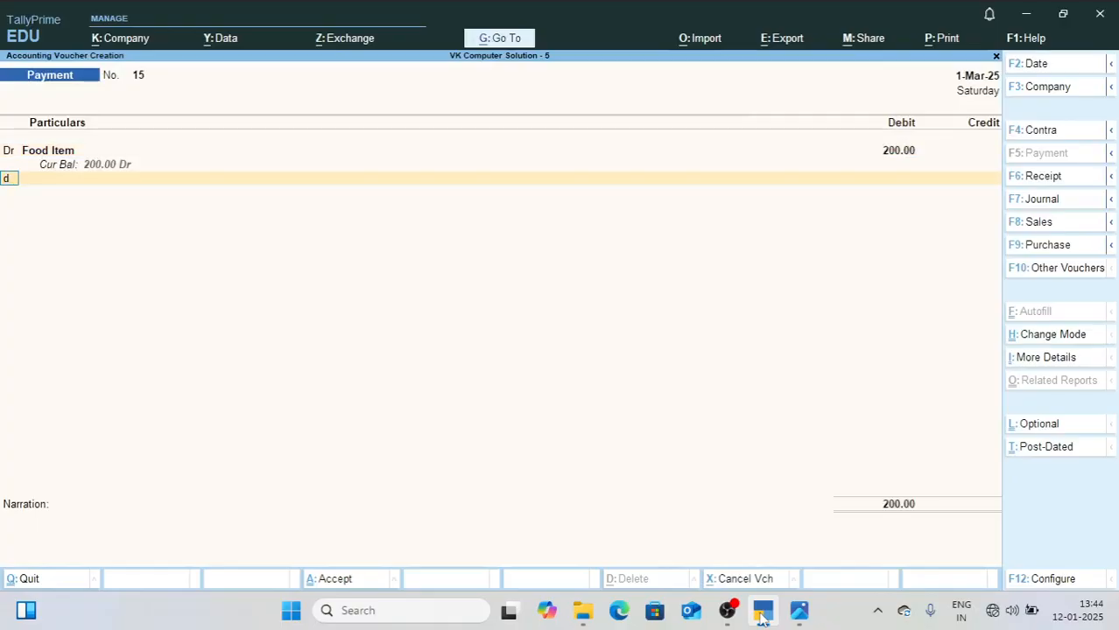
{"action": "key", "text": "Return"}
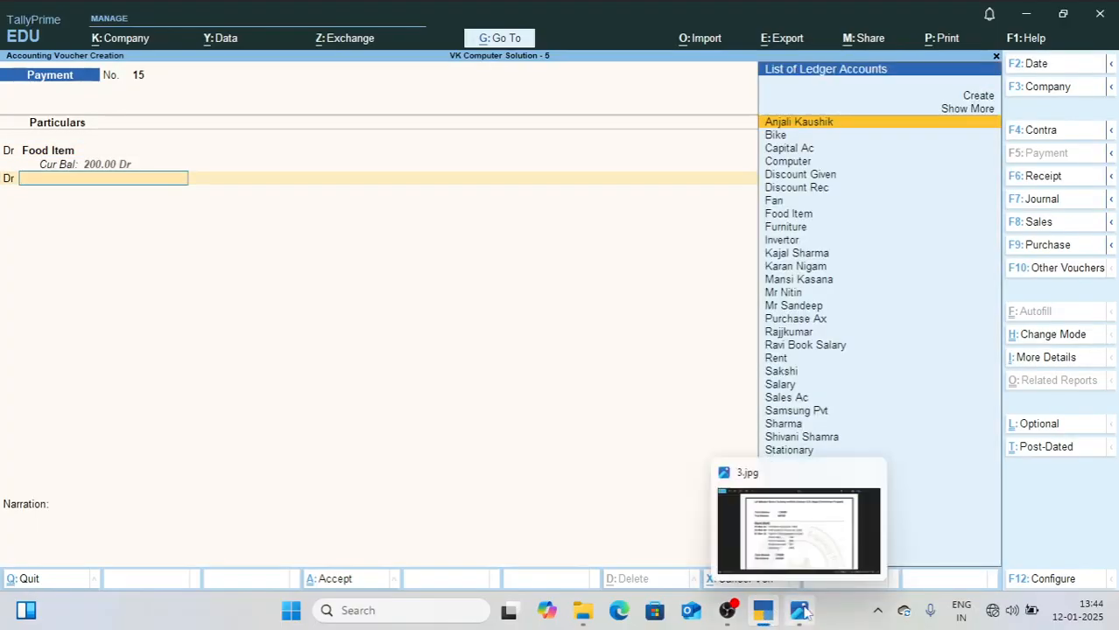
{"action": "left_click", "coordinate": [802, 611]}
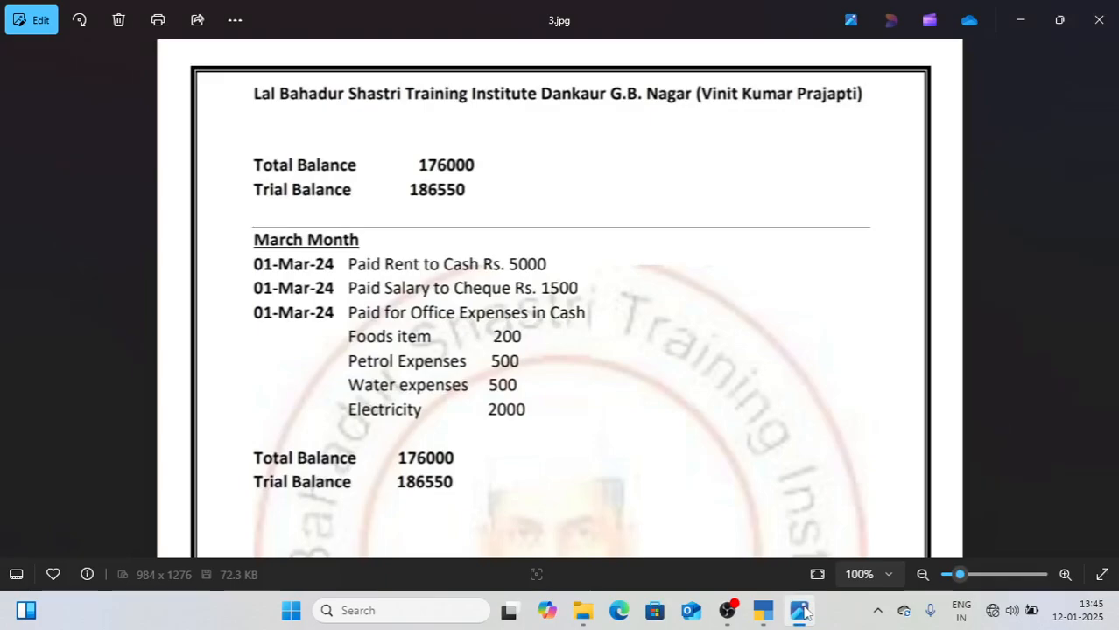
{"action": "left_click", "coordinate": [763, 611]}
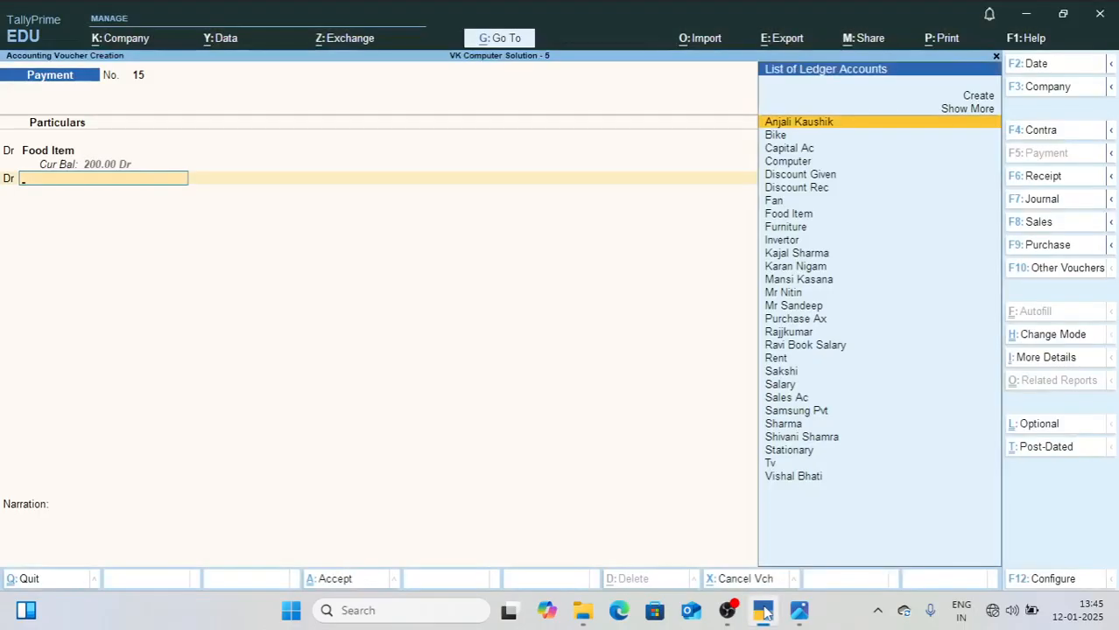
{"action": "key", "text": "alt+c"}
{"action": "type", "text": "Petrol Exp"}
{"action": "key", "text": "Return"}
{"action": "key", "text": "Return"}
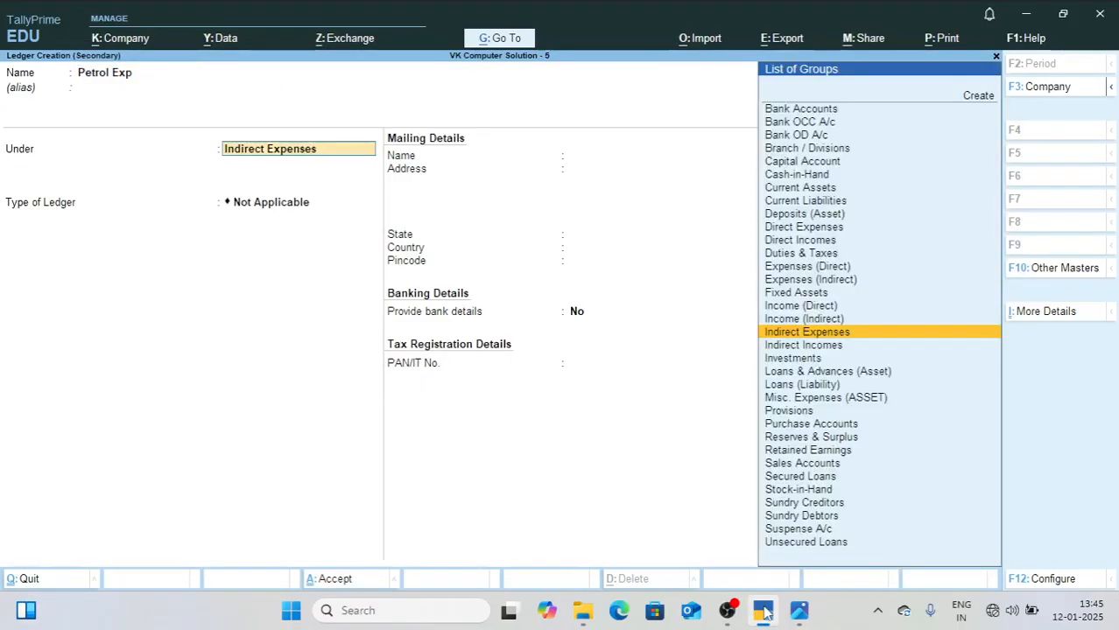
{"action": "key", "text": "ctrl+a"}
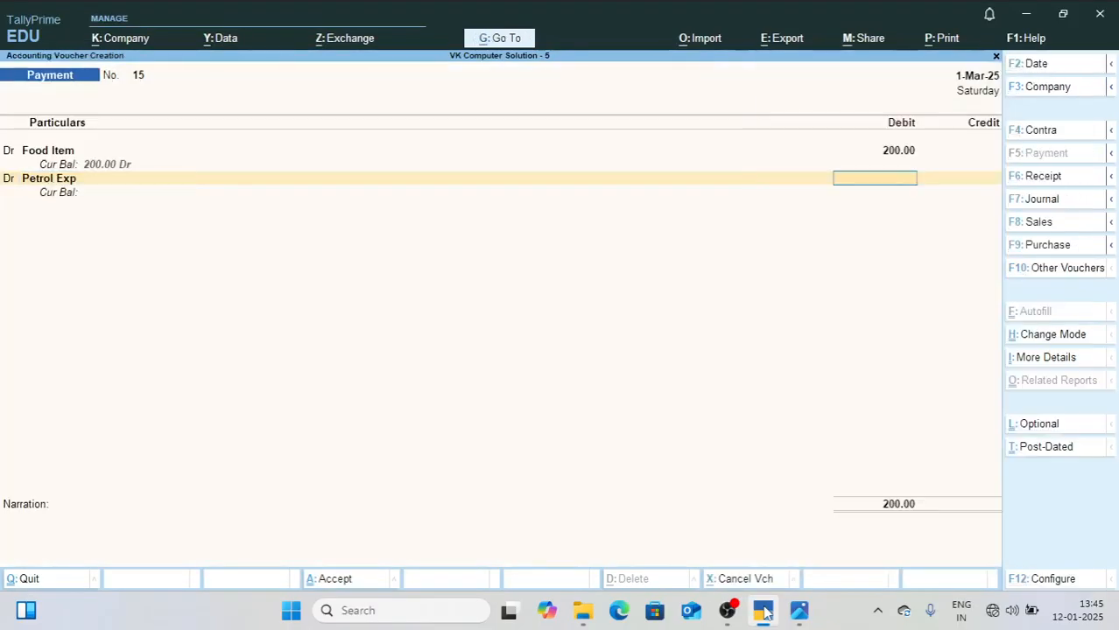
{"action": "type", "text": "500"}
{"action": "key", "text": "Return"}
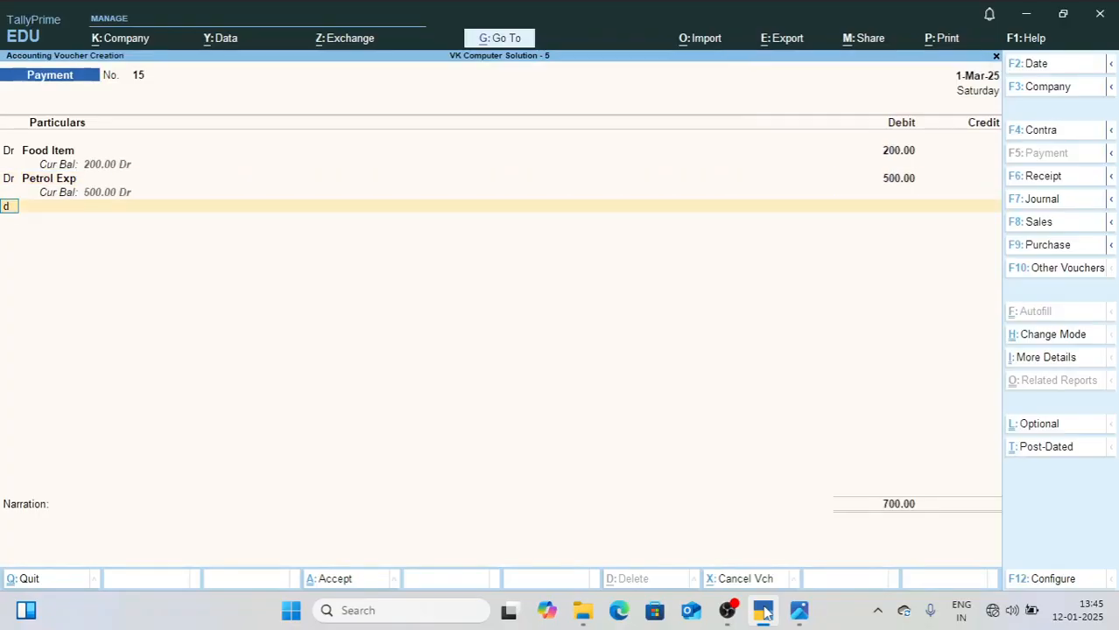
Step: Add another debit line and create a Water Exp ledger under Indirect Expenses for it, consulting 3.jpg
{"action": "type", "text": "d"}
{"action": "key", "text": "Return"}
{"action": "key", "text": "alt+c"}
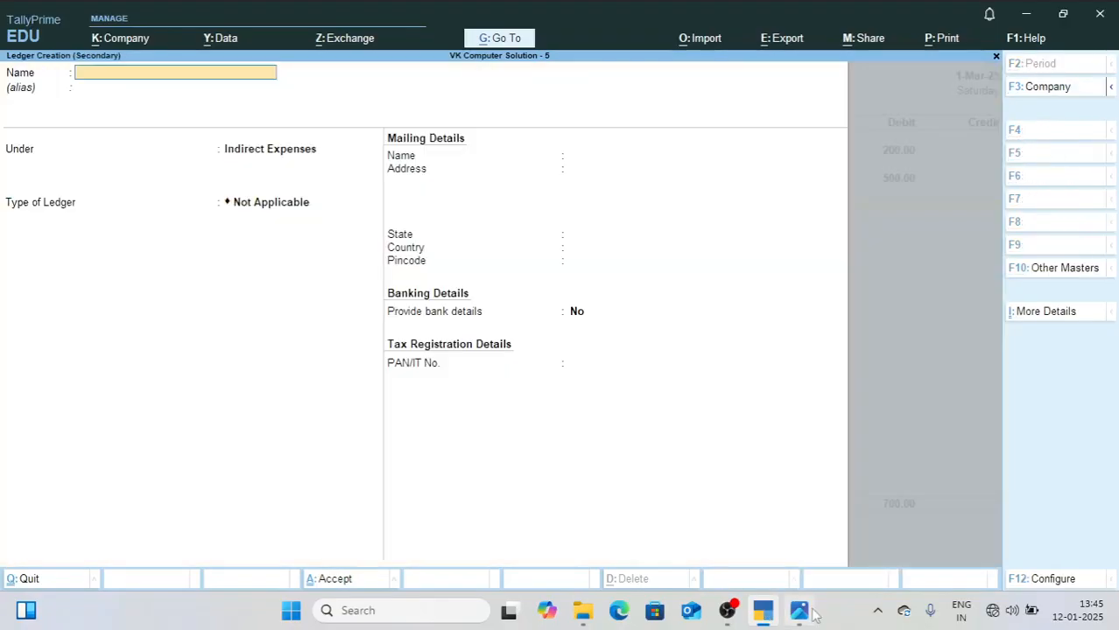
{"action": "left_click", "coordinate": [799, 612]}
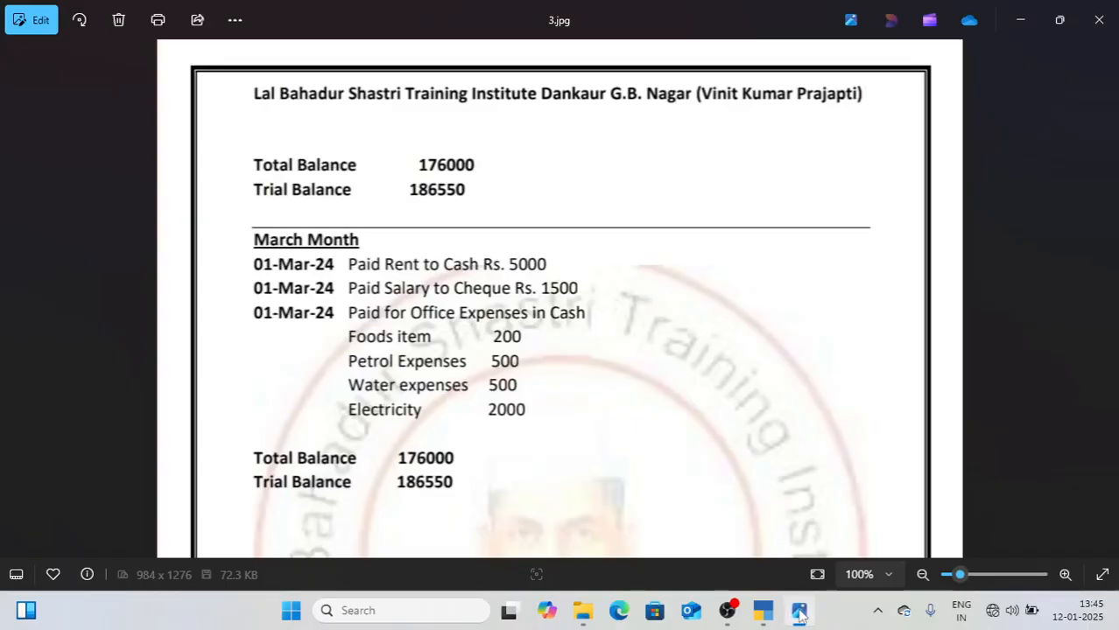
{"action": "left_click", "coordinate": [799, 613]}
{"action": "type", "text": "Water"}
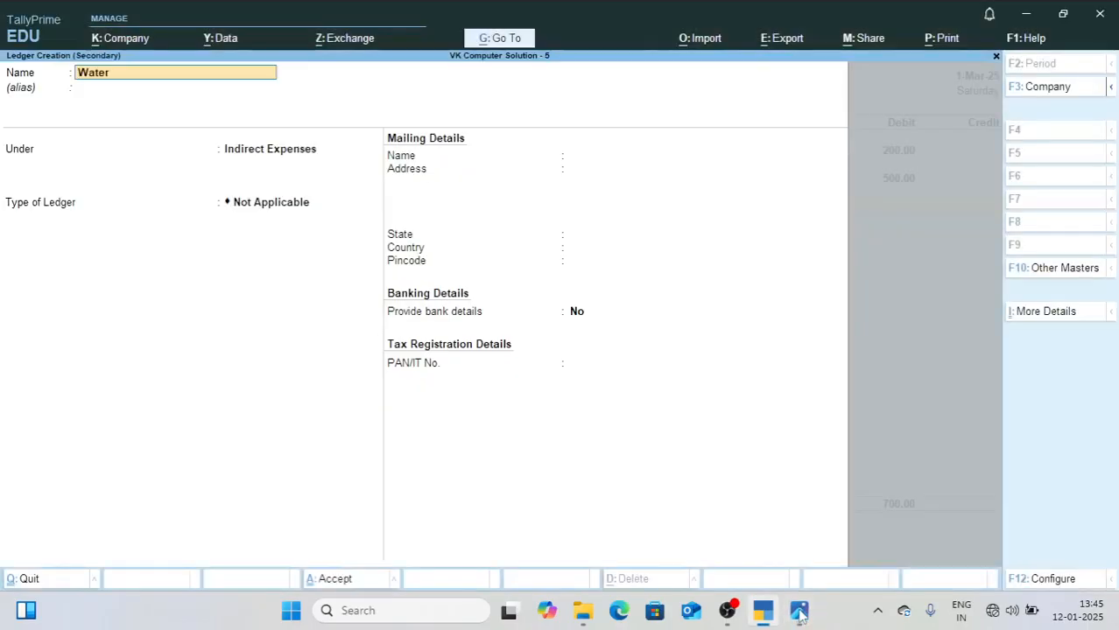
{"action": "type", "text": " Exp"}
{"action": "key", "text": "Return"}
{"action": "key", "text": "Return"}
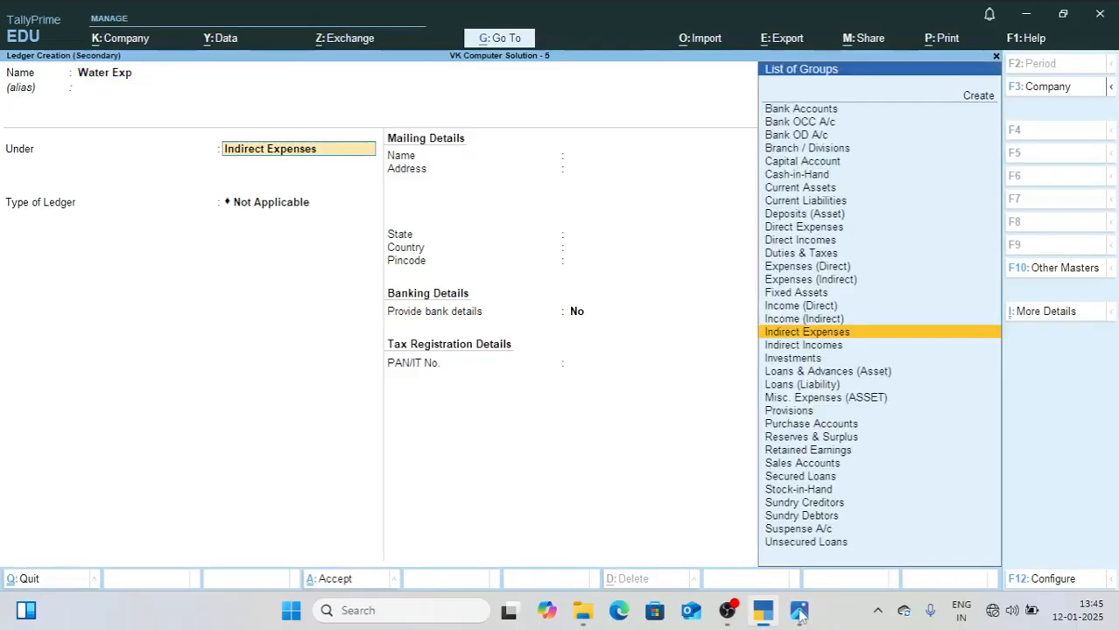
{"action": "key", "text": "ctrl+a"}
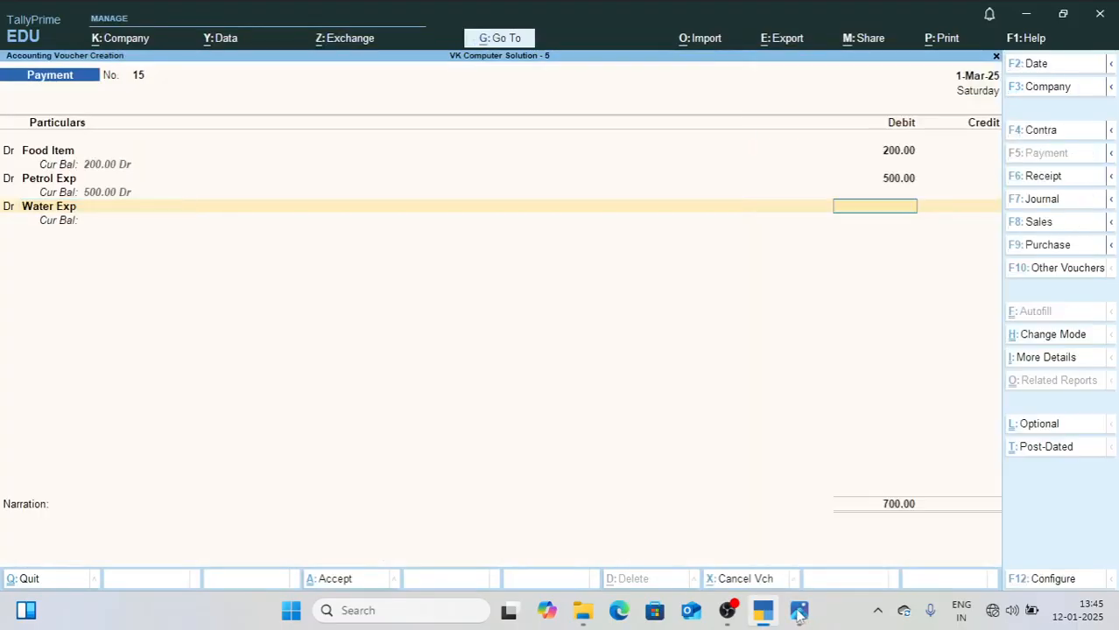
Step: Check the water expense amount in 3.jpg and debit the Water Exp ledger with 500
{"action": "left_click", "coordinate": [800, 613]}
{"action": "left_click", "coordinate": [799, 613]}
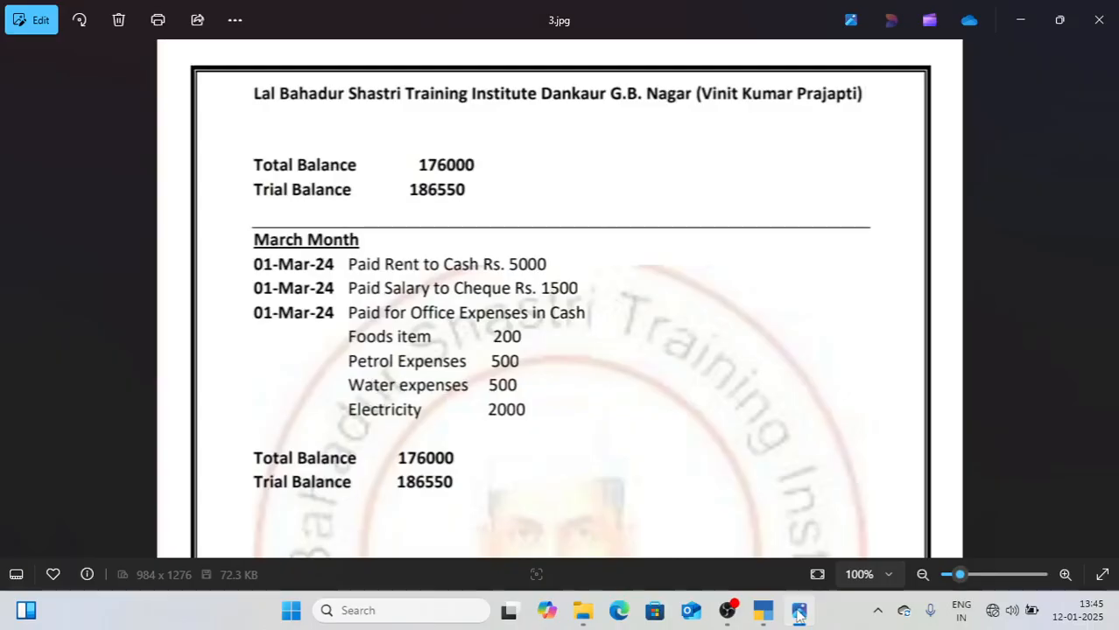
{"action": "type", "text": "50"}
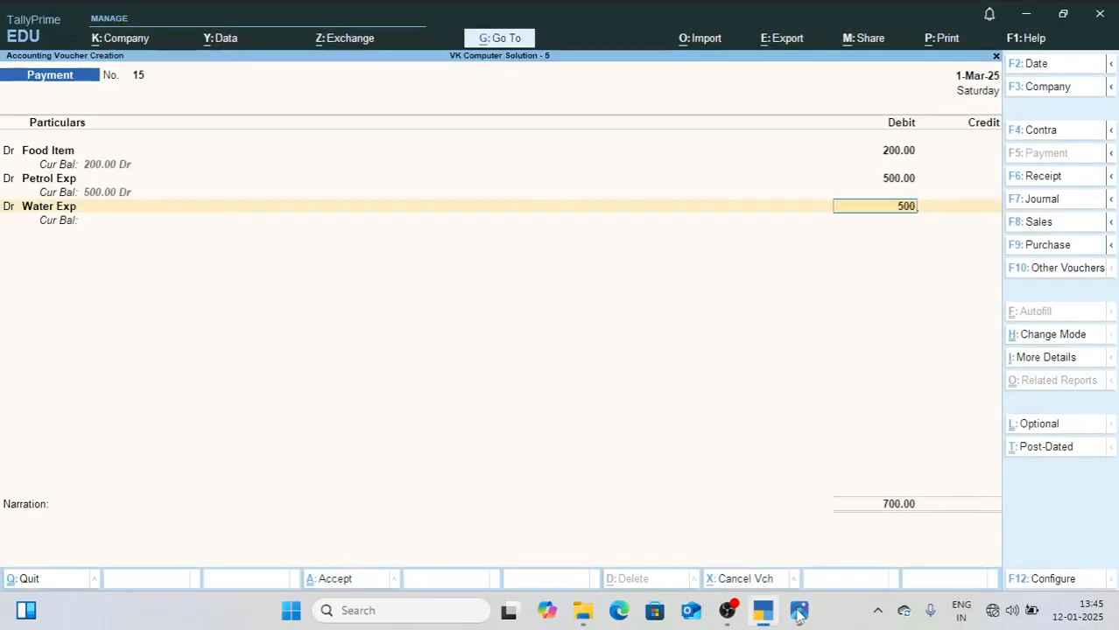
{"action": "type", "text": "00"}
{"action": "key", "text": "Return"}
{"action": "key", "text": "Return"}
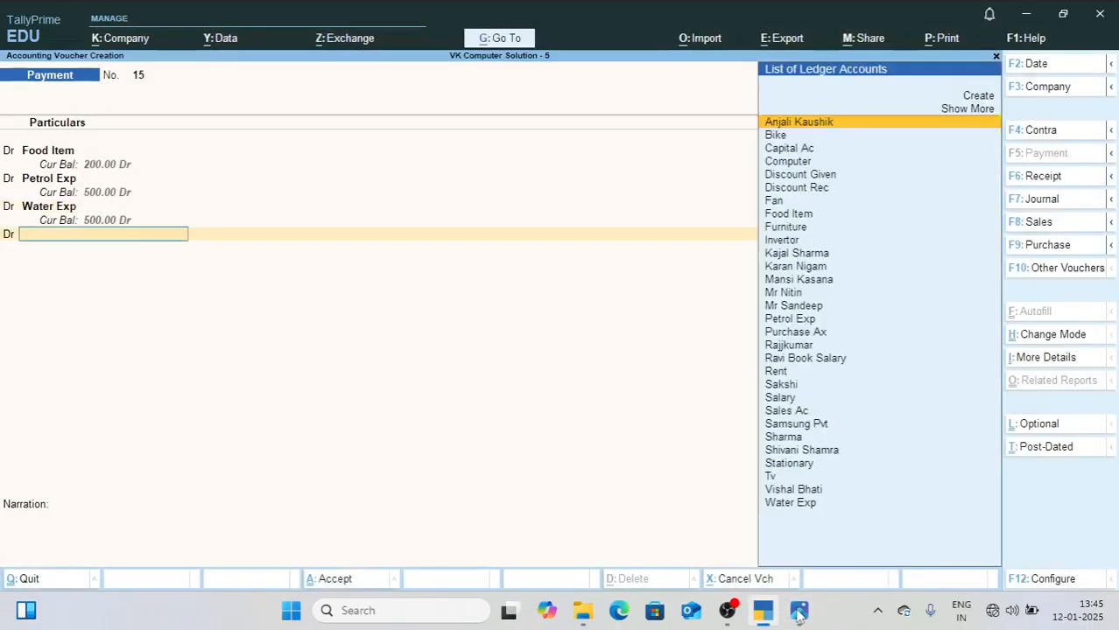
Step: Add a debit line, create an Elecricity Bill ledger under Indirect Expenses, and debit it with 2000
{"action": "key", "text": "alt+c"}
{"action": "type", "text": "Elecricity Bill"}
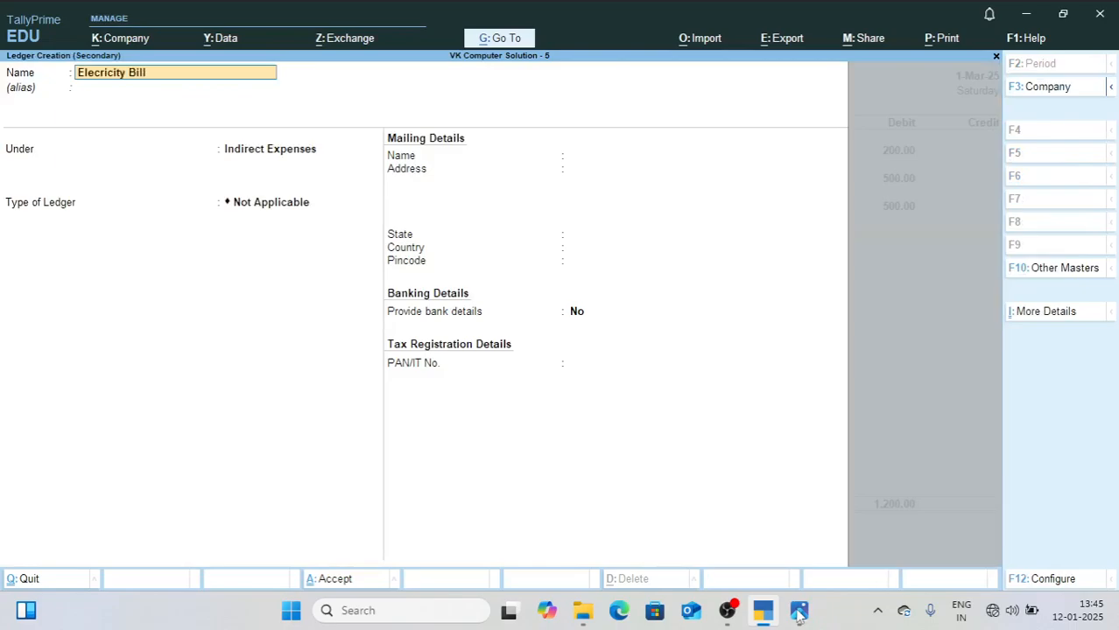
{"action": "key", "text": "Return"}
{"action": "key", "text": "ctrl+a"}
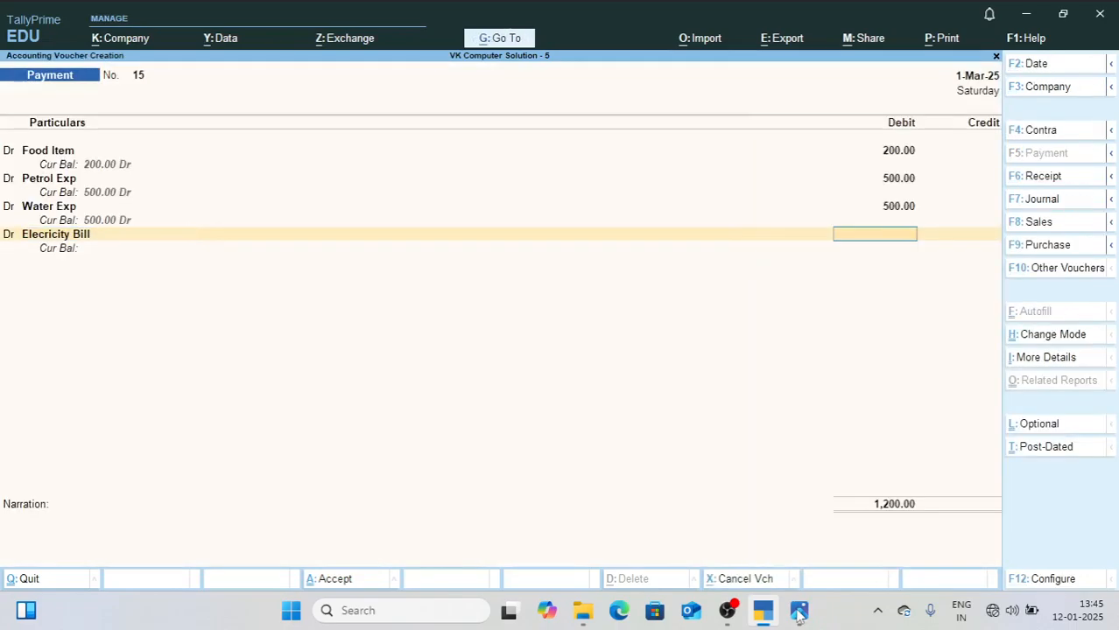
{"action": "type", "text": "2000"}
{"action": "key", "text": "Return"}
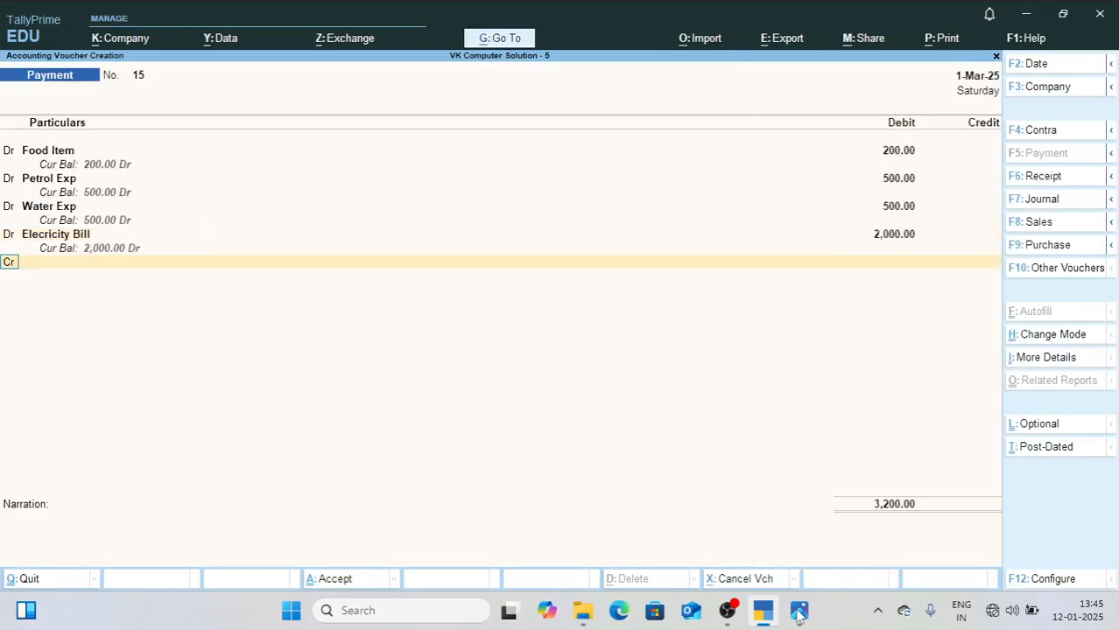
Step: Credit Cash for the full office expenses amount and accept the payment voucher without a narration
{"action": "type", "text": "cCas"}
{"action": "key", "text": "Return"}
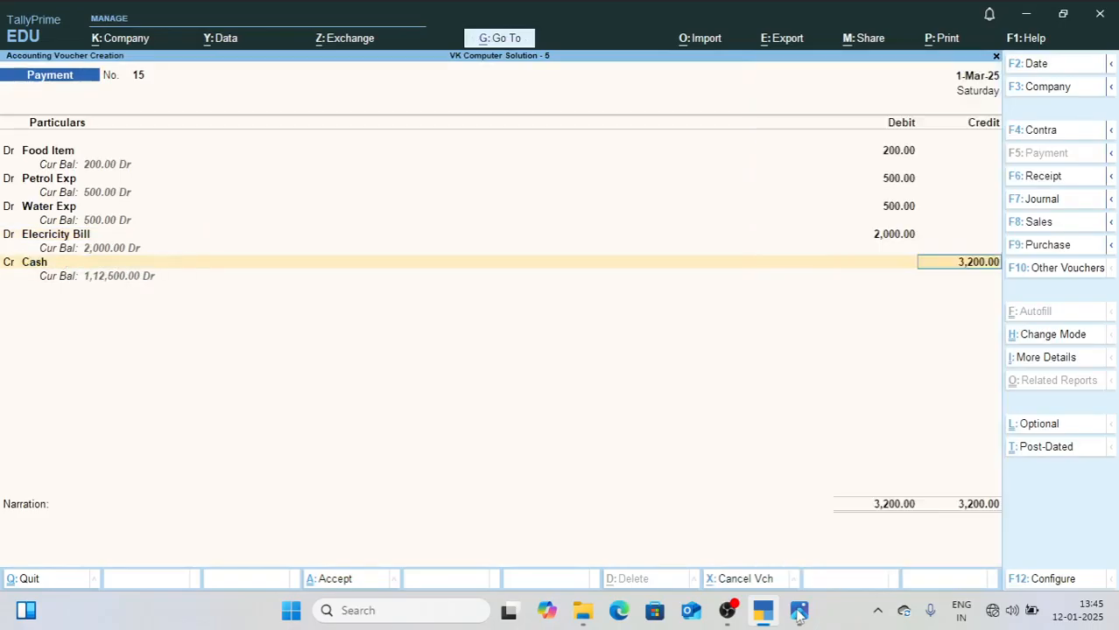
{"action": "key", "text": "Return"}
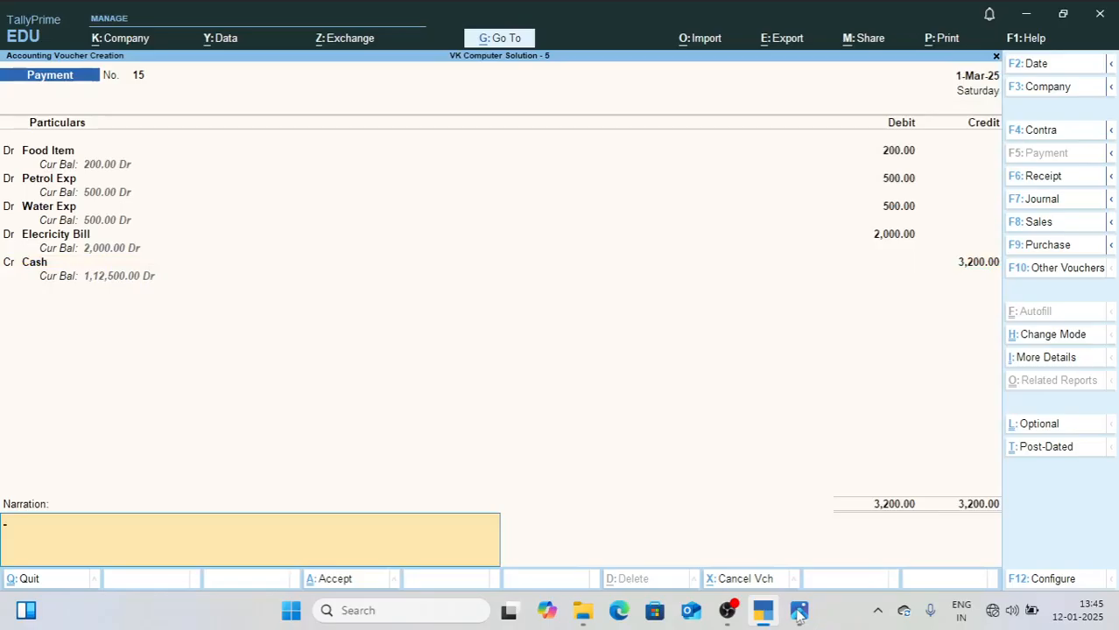
{"action": "key", "text": "Return"}
{"action": "key", "text": "Return"}
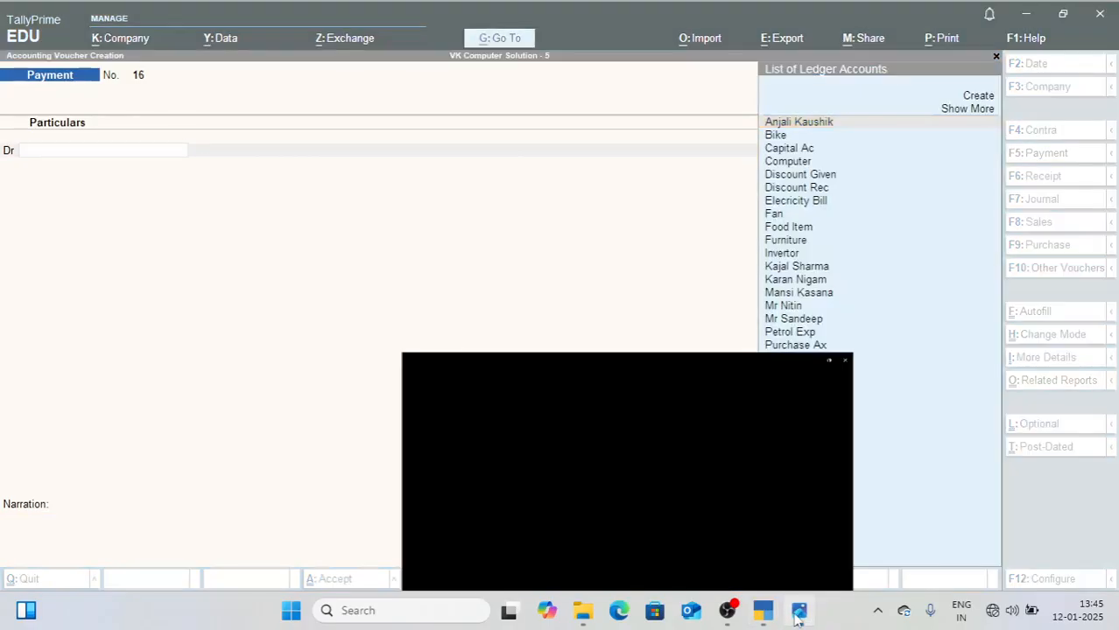
Step: Look up the March Total Balance in 3.jpg and compare it with the company's Balance Sheet total
{"action": "left_click", "coordinate": [797, 619]}
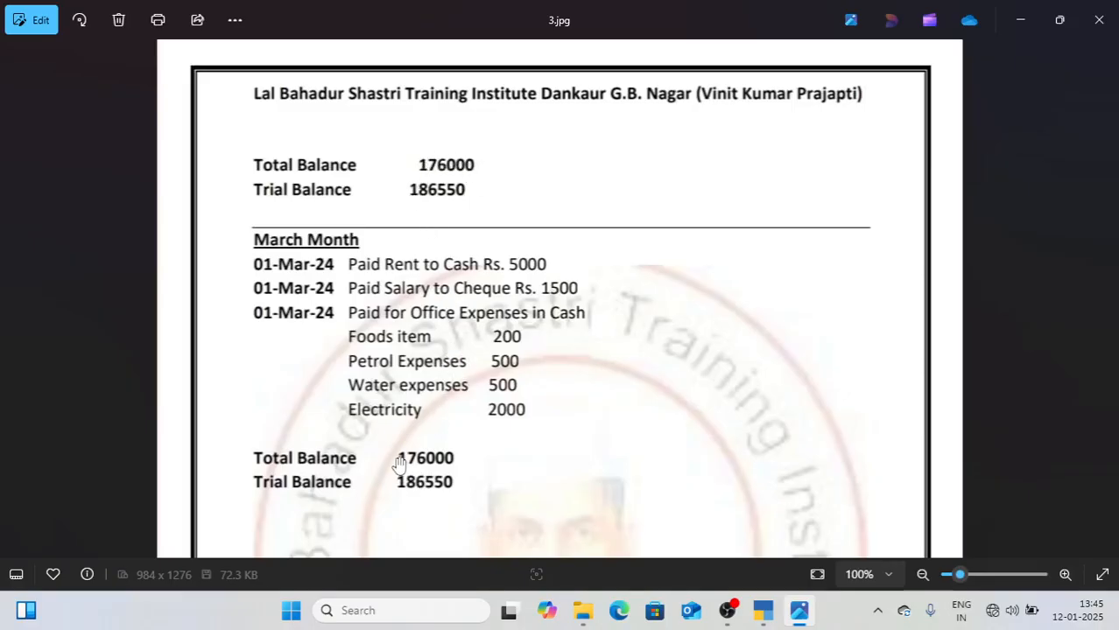
{"action": "left_click", "coordinate": [763, 610]}
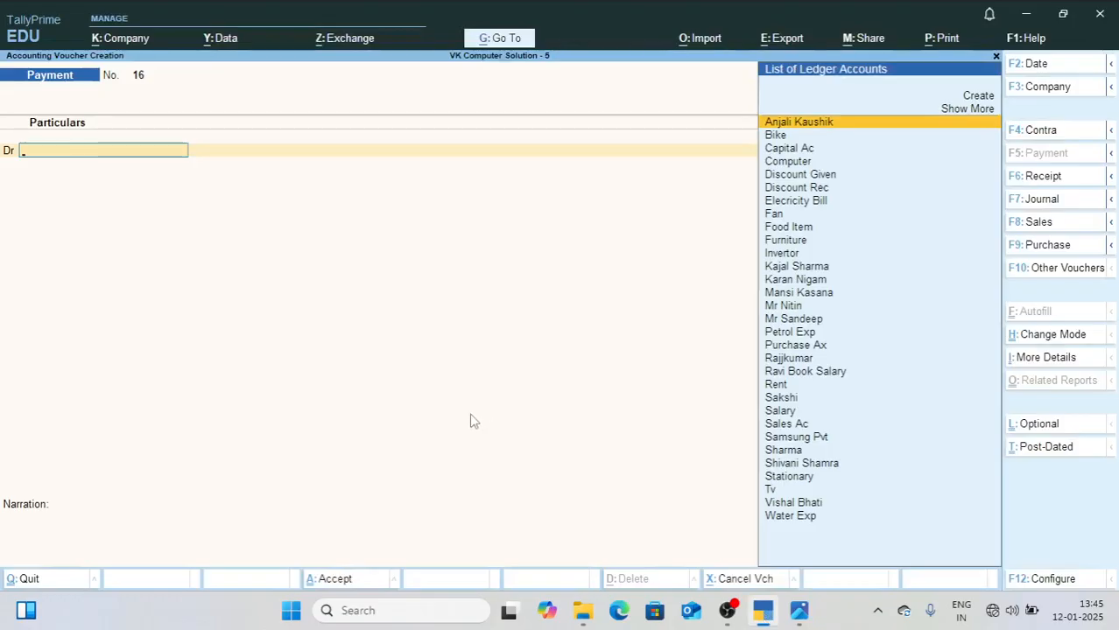
{"action": "key", "text": "Escape"}
{"action": "key", "text": "Down"}
{"action": "key", "text": "Down"}
{"action": "key", "text": "Down"}
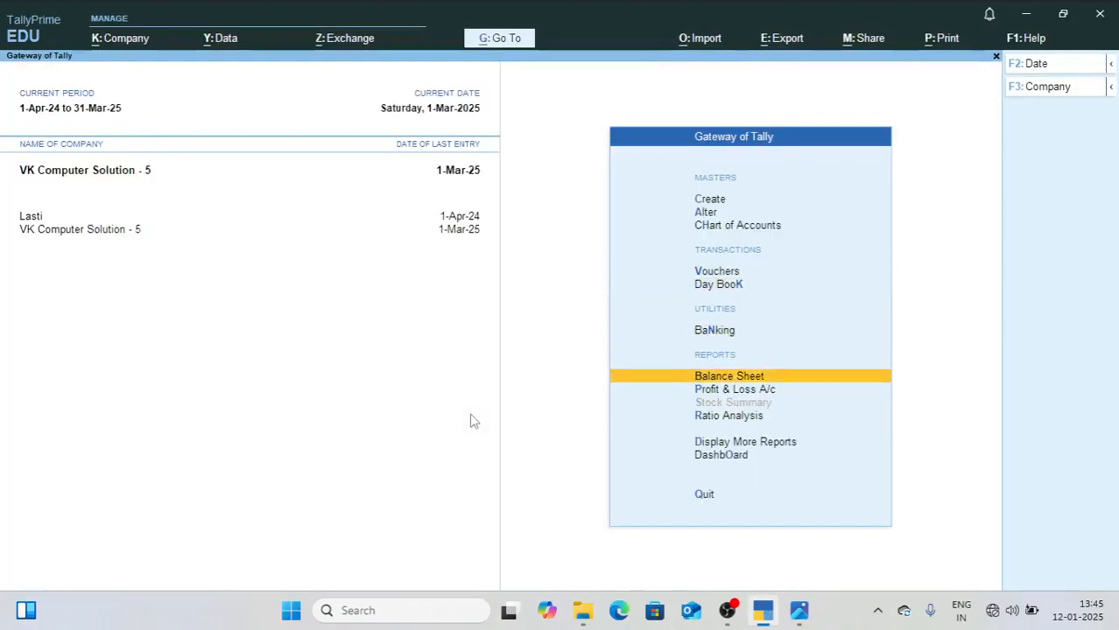
{"action": "key", "text": "Return"}
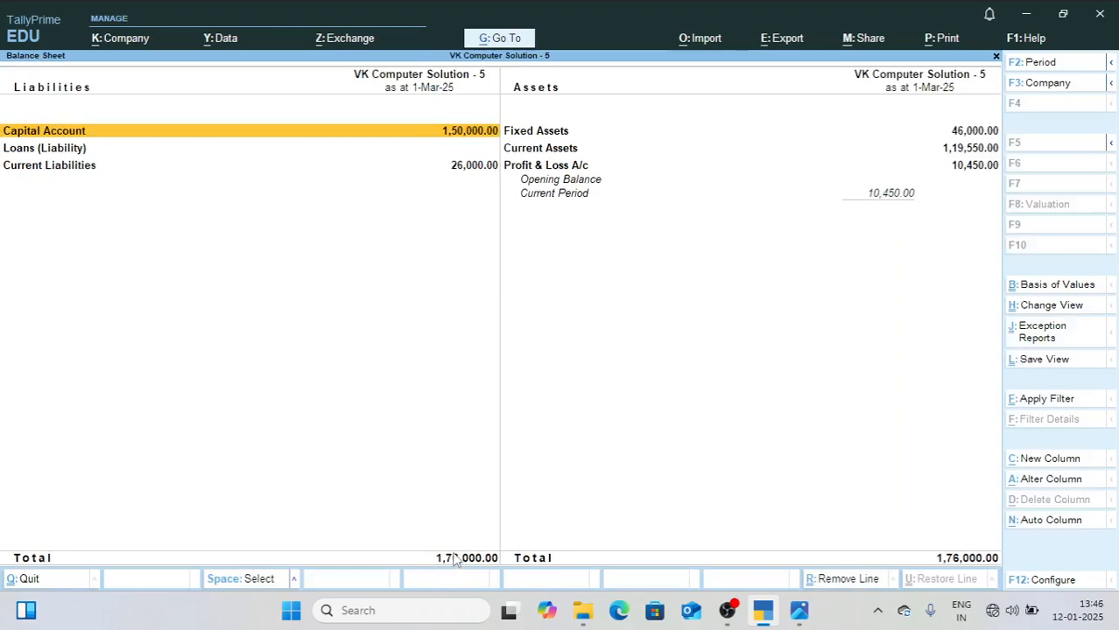
{"action": "key", "text": "Escape"}
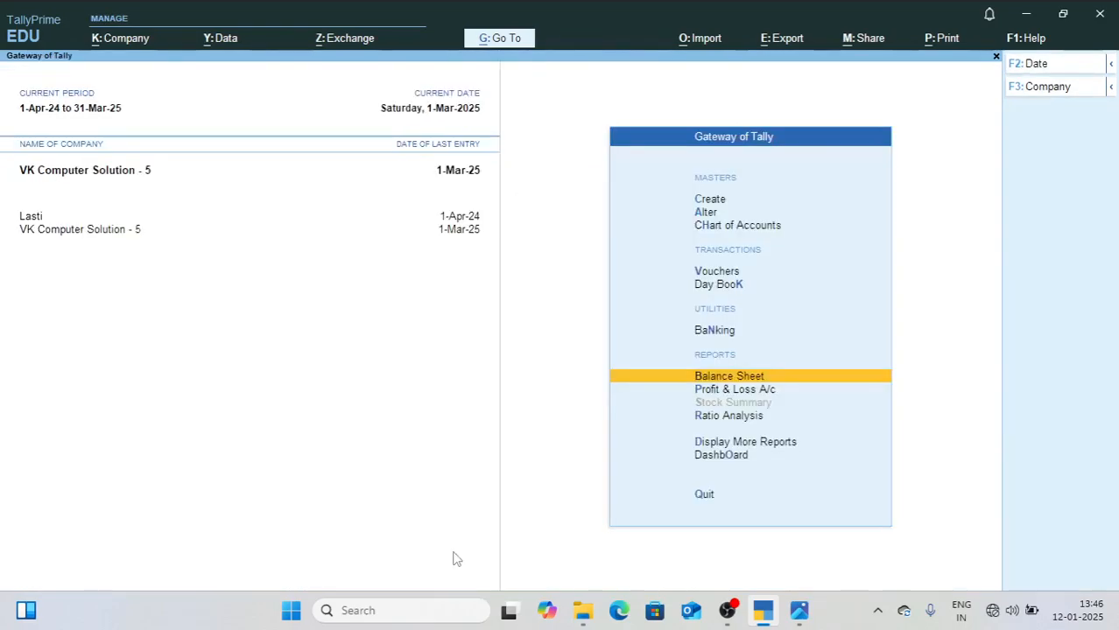
Step: Open the Trial Balance report and compare its grand total with the March Trial Balance figure in 3.jpg
{"action": "key", "text": "d"}
{"action": "key", "text": "Return"}
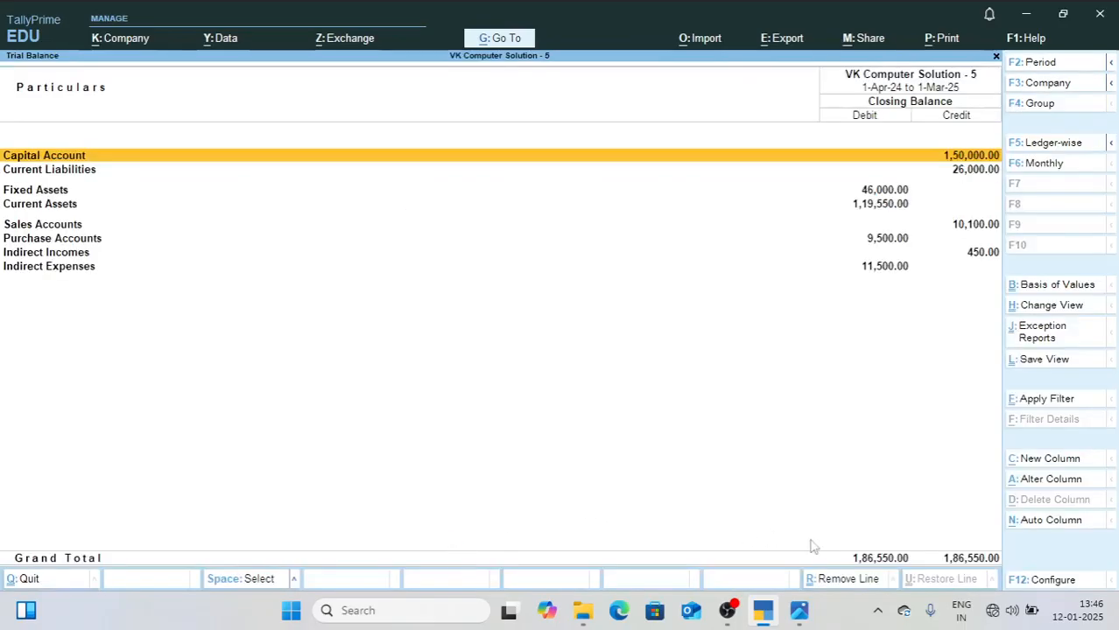
{"action": "left_click", "coordinate": [797, 611]}
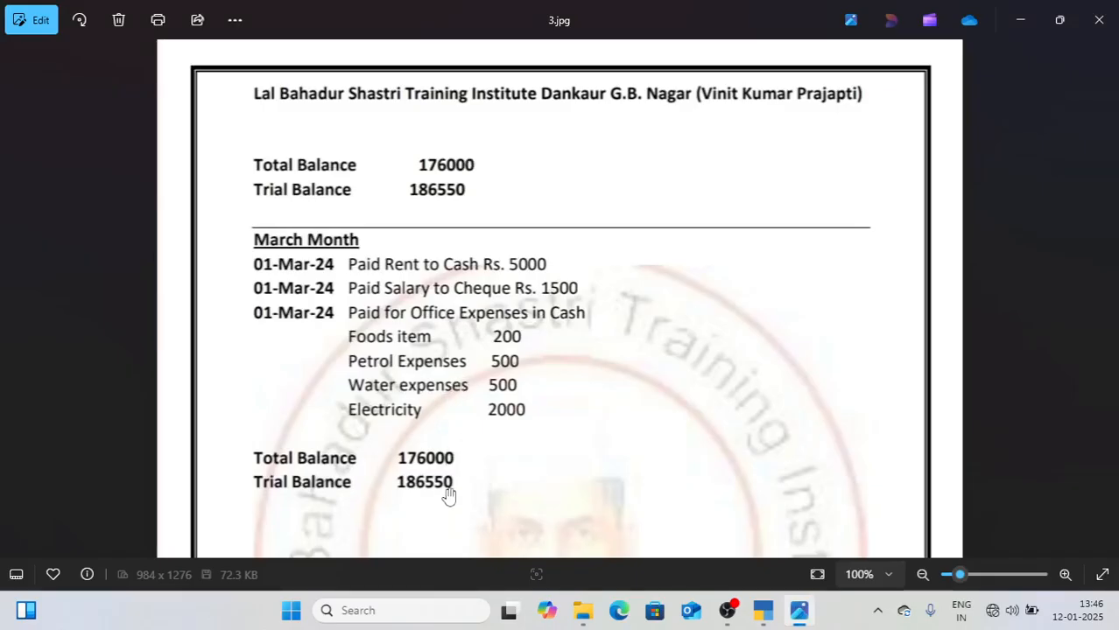
{"action": "left_click", "coordinate": [760, 617]}
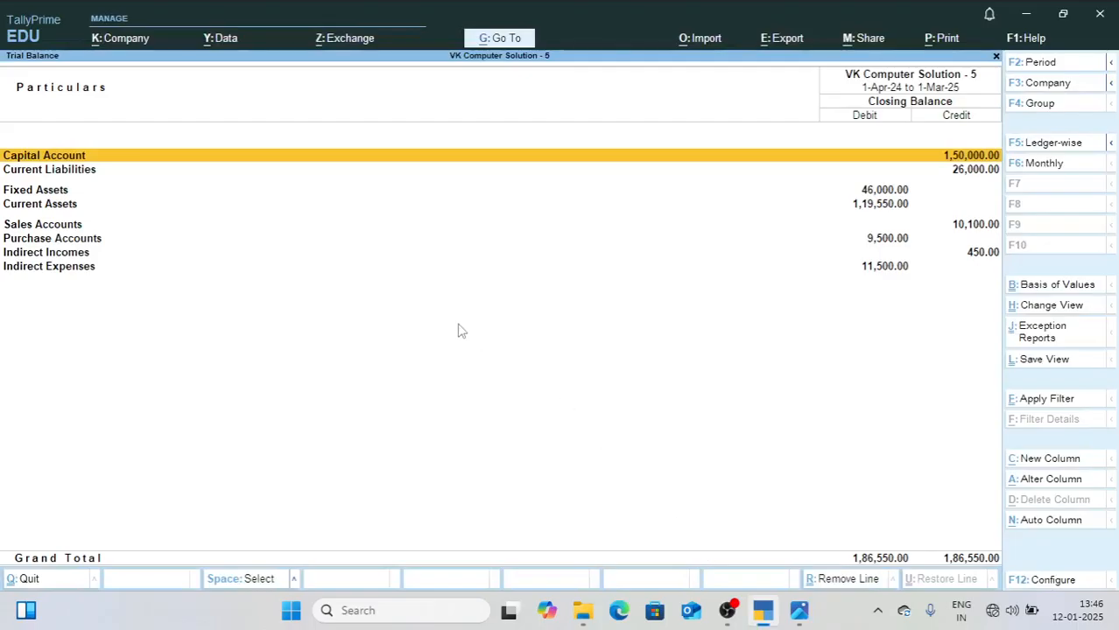
Step: Expand the Trial Balance to its detailed view and review the individual ledger balances under Sundry Creditors
{"action": "key", "text": "alt+F5"}
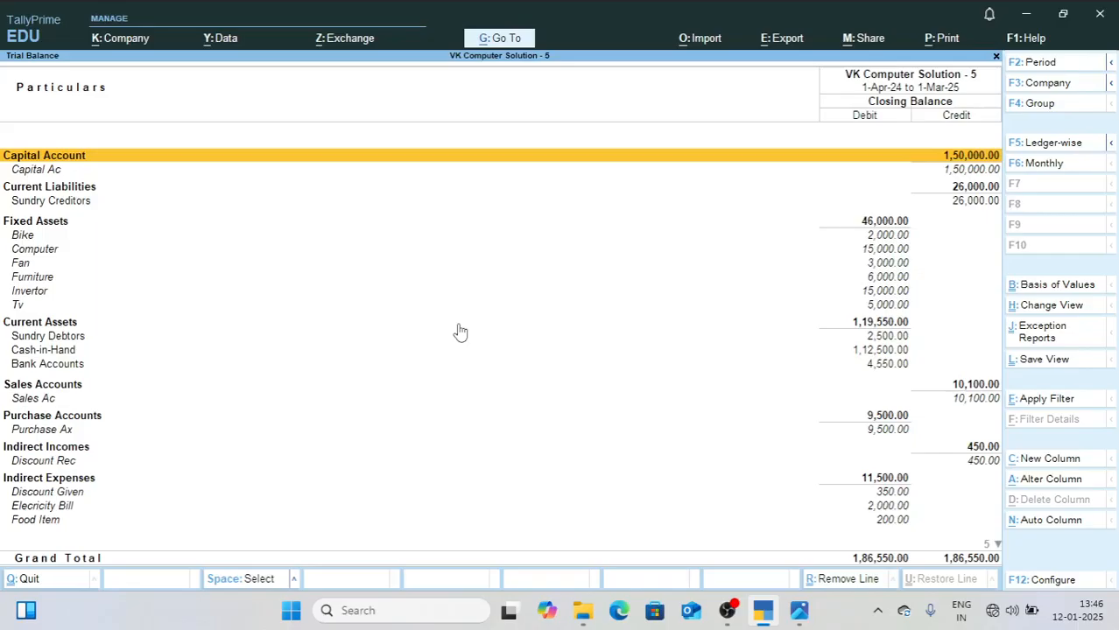
{"action": "key", "text": "Down"}
{"action": "key", "text": "Down"}
{"action": "key", "text": "Down"}
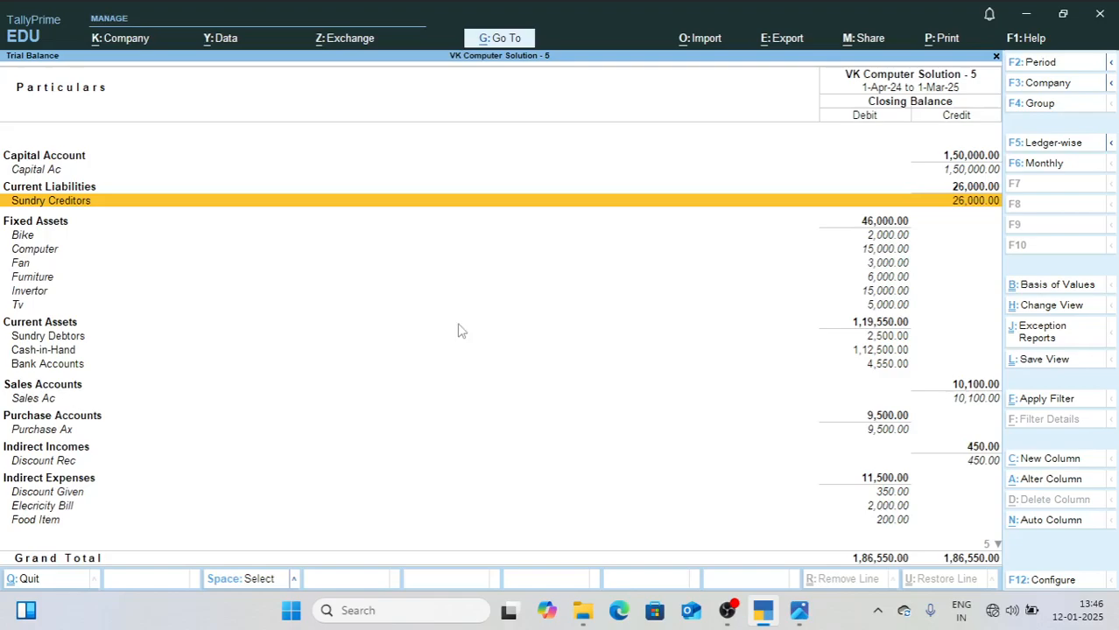
{"action": "key", "text": "Return"}
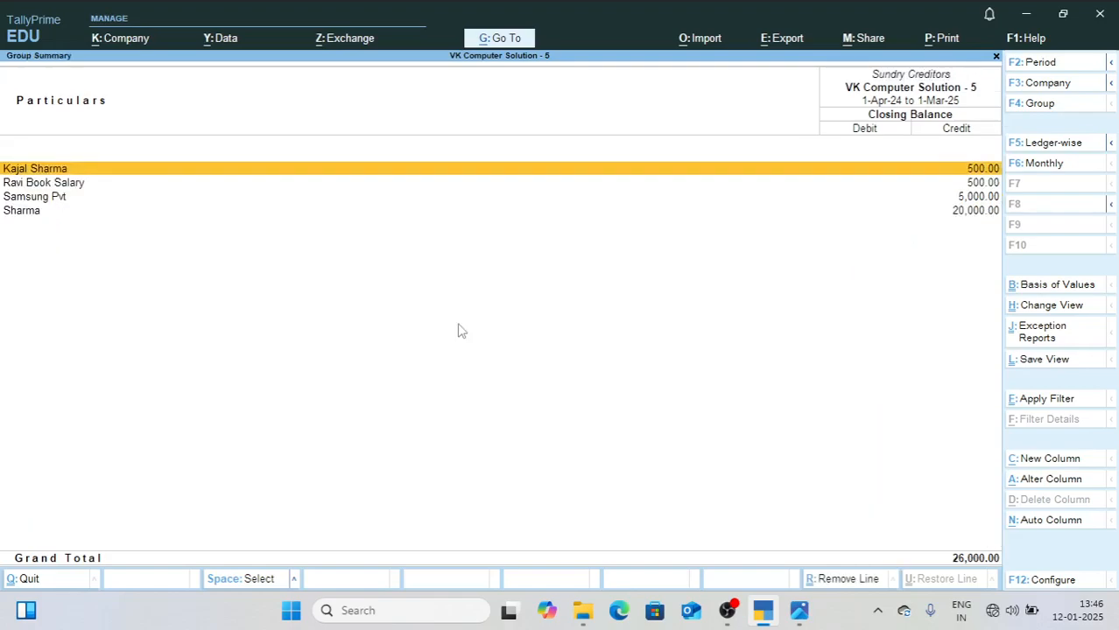
{"action": "key", "text": "Down"}
{"action": "key", "text": "Down"}
{"action": "key", "text": "Down"}
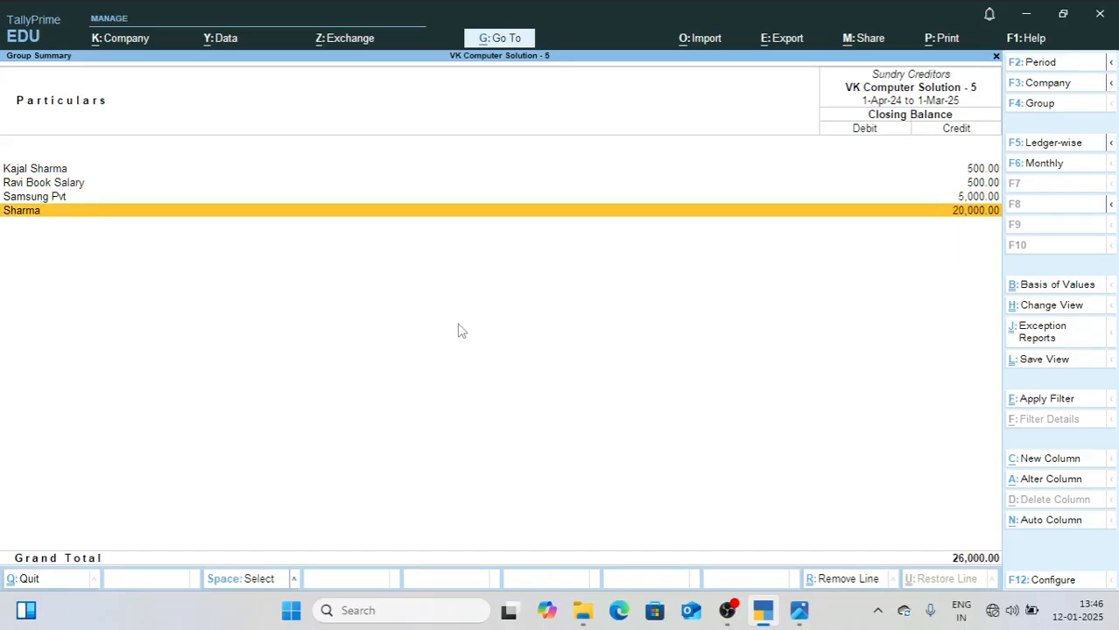
{"action": "key", "text": "Escape"}
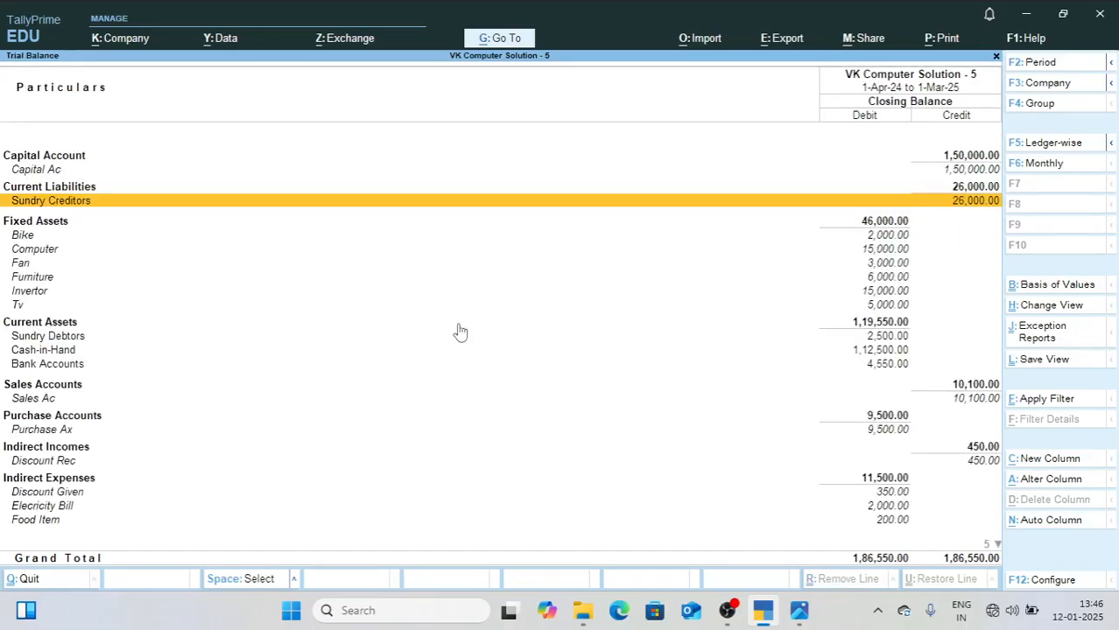
{"action": "key", "text": "Down"}
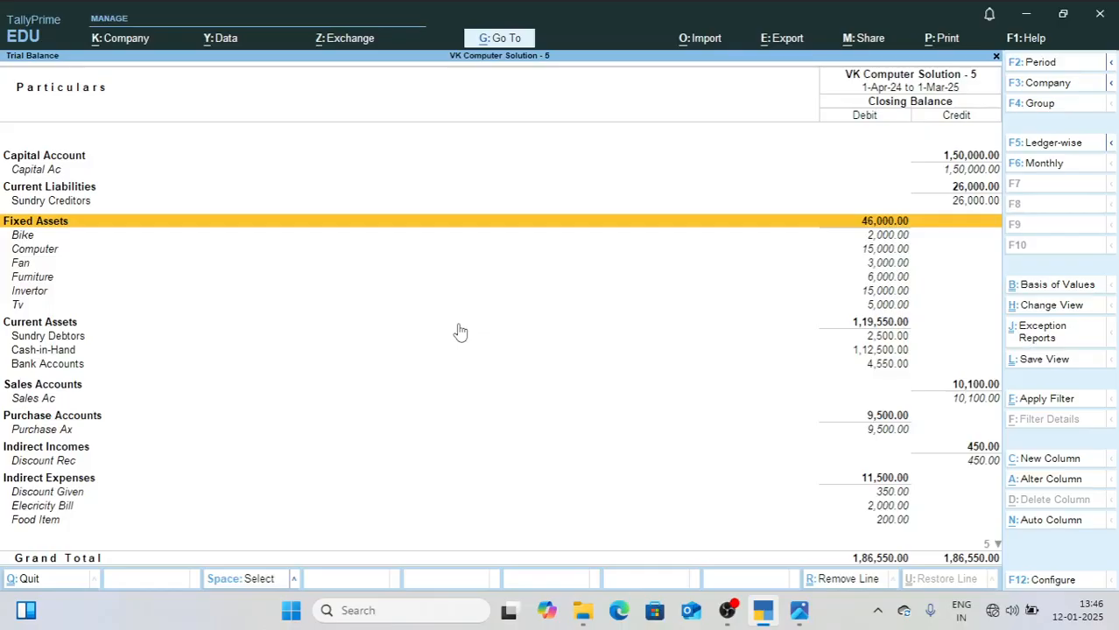
Step: Review the Fixed Assets ledgers and the Current Assets groups in the Trial Balance, checking the details under Sundry Debtors
{"action": "key", "text": "Down"}
{"action": "key", "text": "Down"}
{"action": "key", "text": "Down"}
{"action": "key", "text": "Down"}
{"action": "key", "text": "Down"}
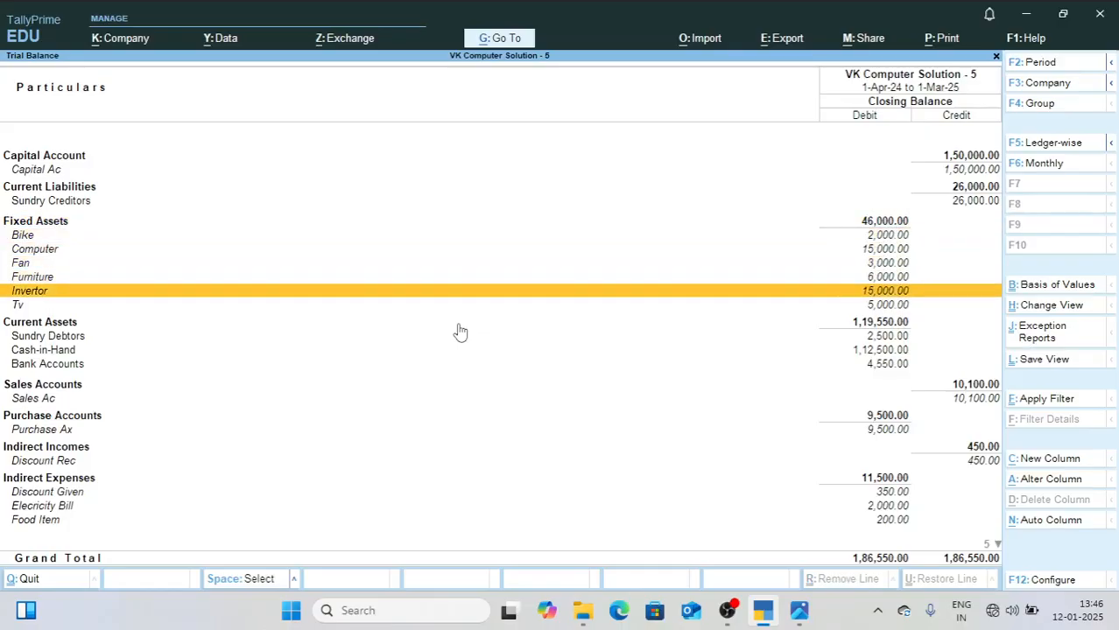
{"action": "key", "text": "Down"}
{"action": "key", "text": "Down"}
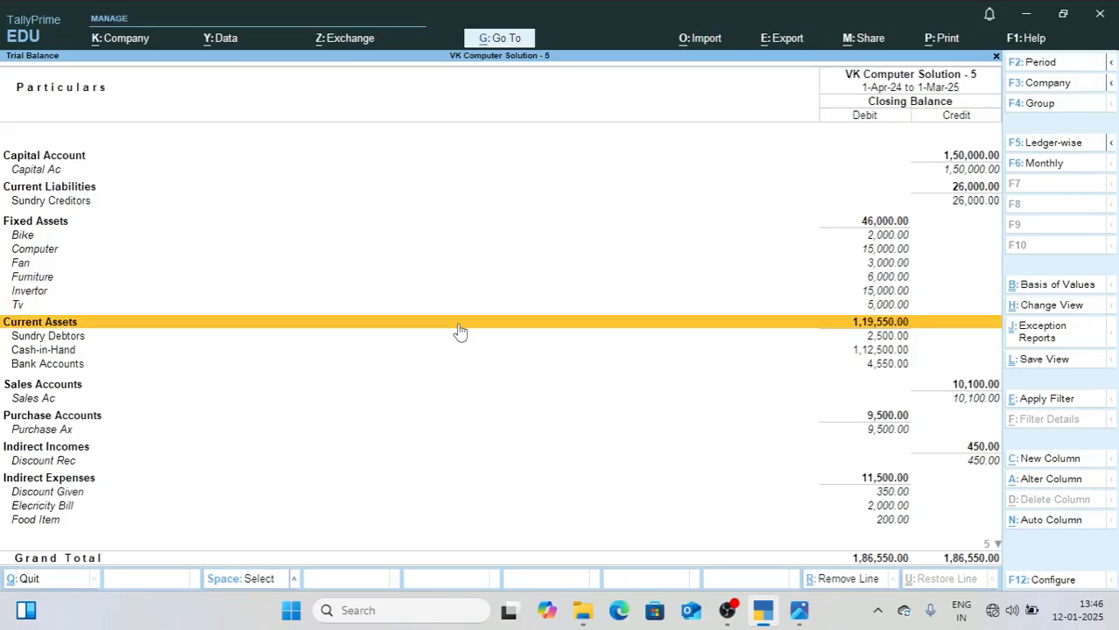
{"action": "key", "text": "Down"}
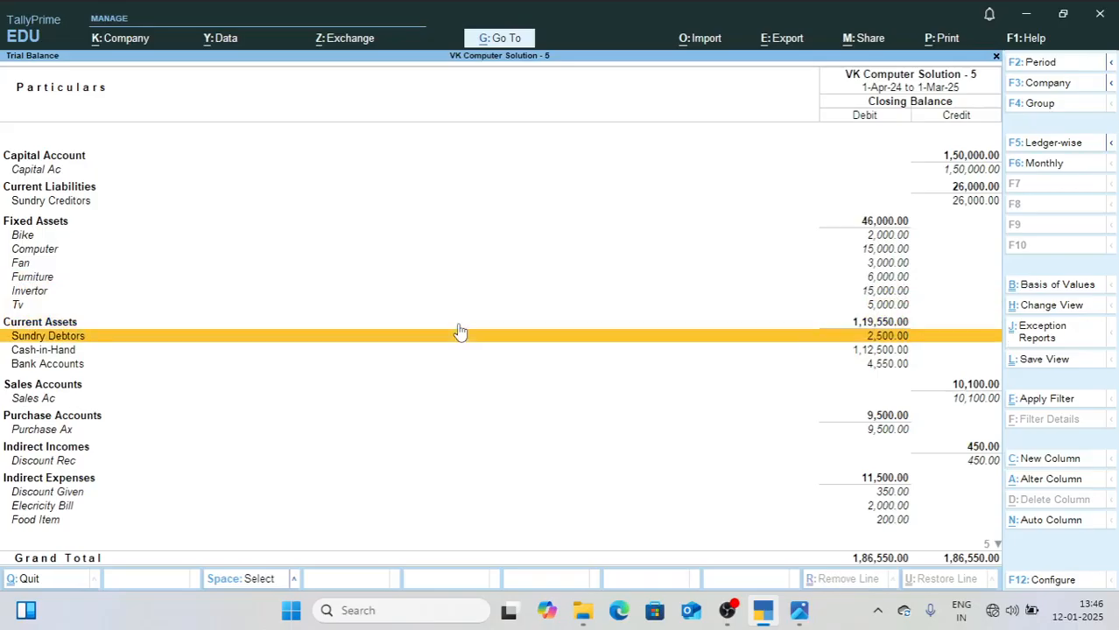
{"action": "key", "text": "Return"}
{"action": "key", "text": "Escape"}
{"action": "key", "text": "Down"}
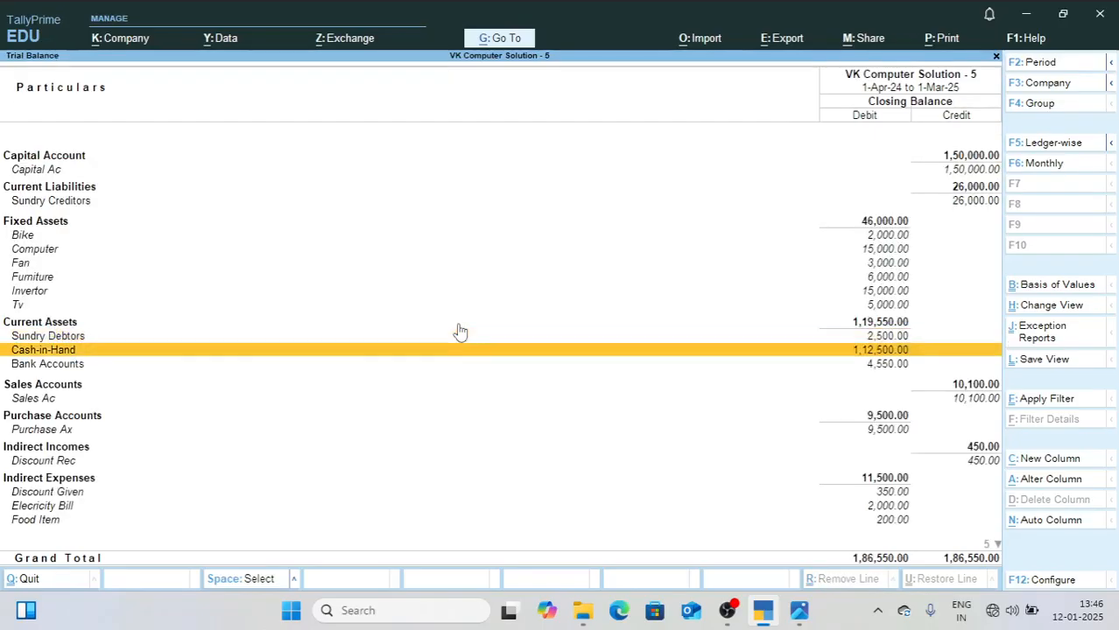
{"action": "key", "text": "Down"}
{"action": "key", "text": "Down"}
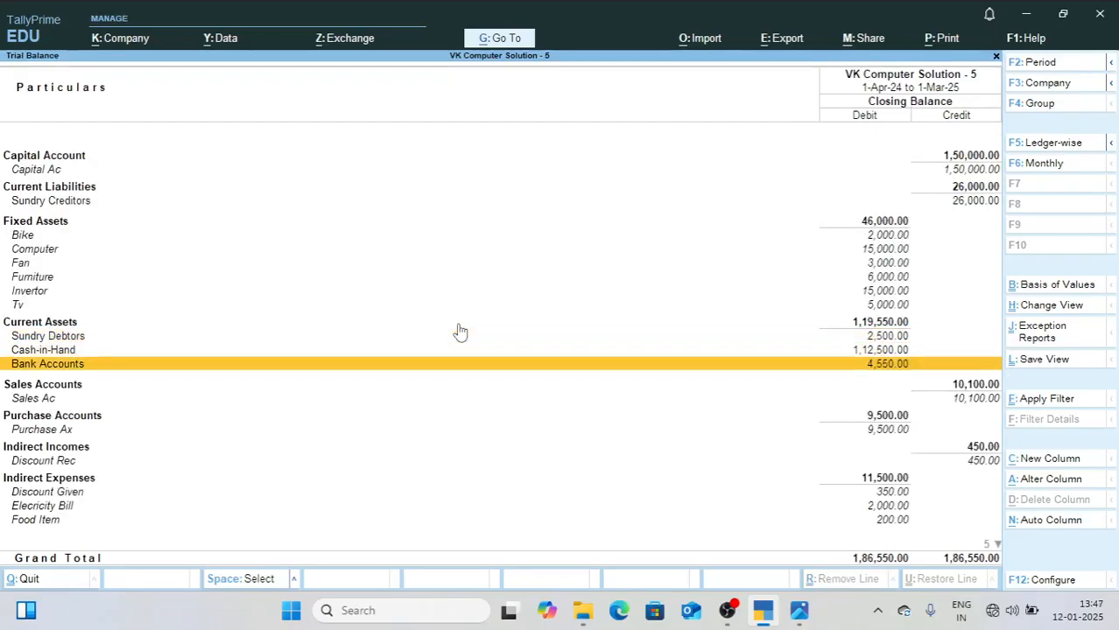
Step: Review the Sales, Purchase, Indirect Incomes and Indirect Expenses ledgers in the Trial Balance, and close the report
{"action": "key", "text": "Down"}
{"action": "key", "text": "Down"}
{"action": "key", "text": "Down"}
{"action": "key", "text": "Down"}
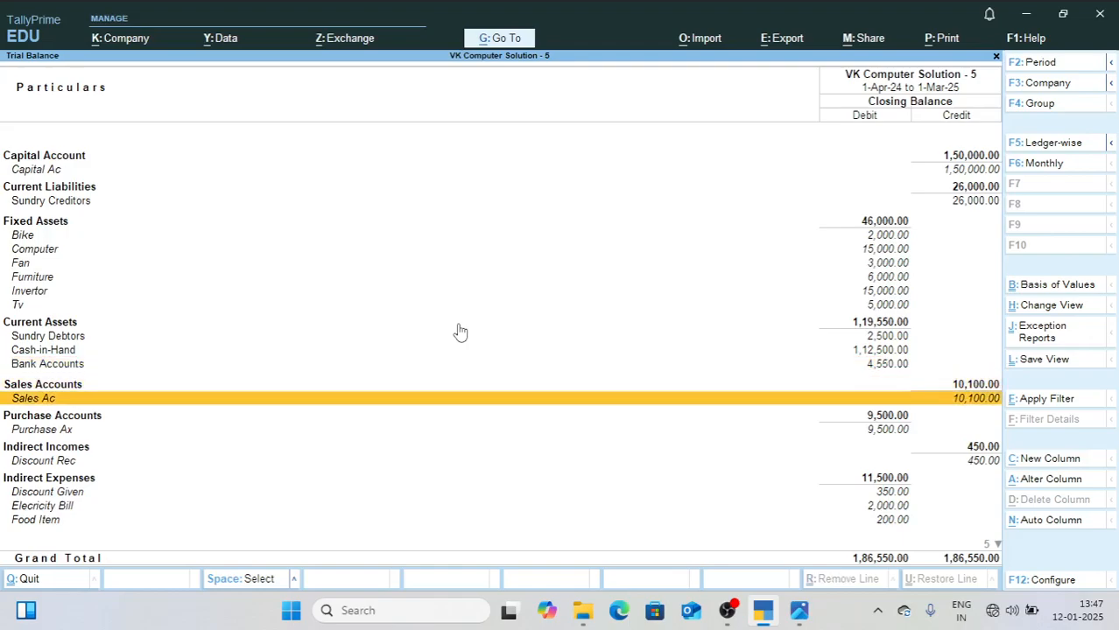
{"action": "key", "text": "Down"}
{"action": "key", "text": "Down"}
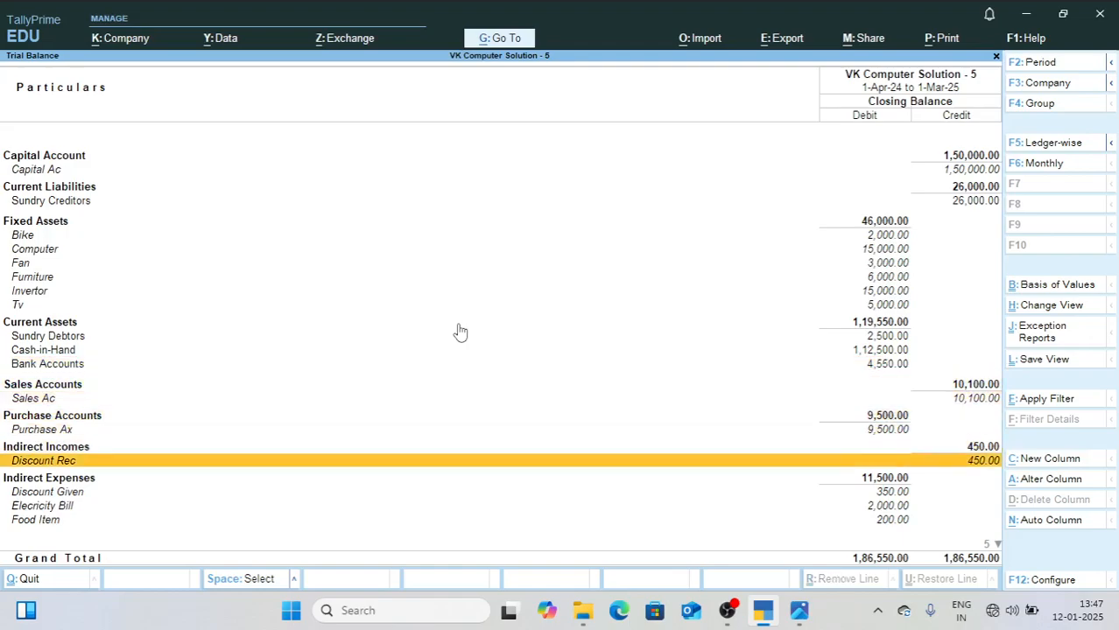
{"action": "key", "text": "Down"}
{"action": "key", "text": "Down"}
{"action": "key", "text": "Down"}
{"action": "key", "text": "Down"}
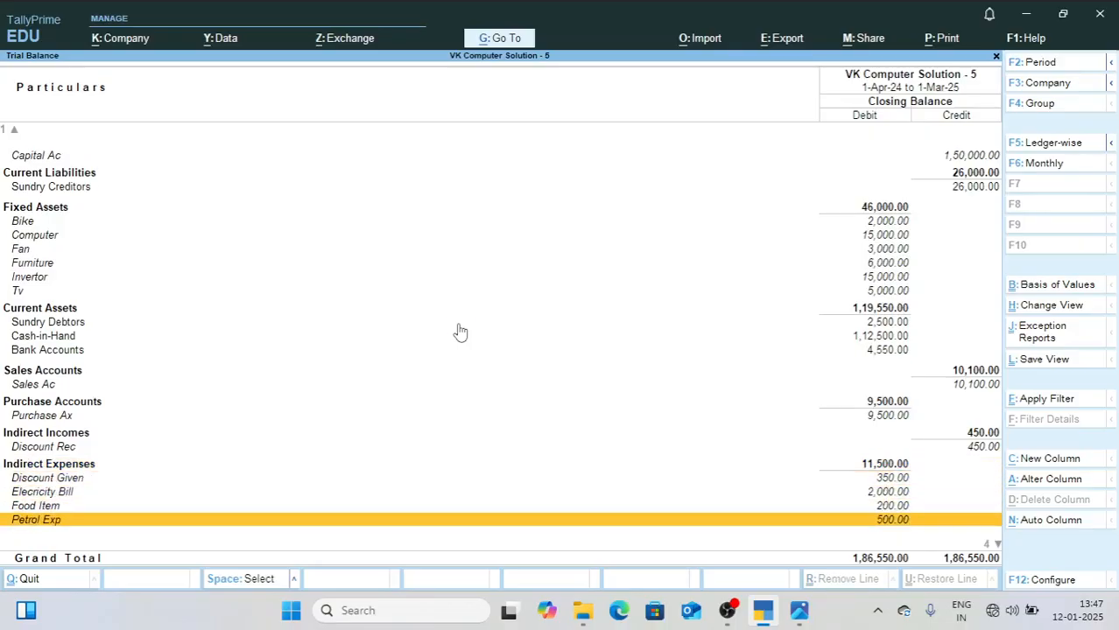
{"action": "key", "text": "Escape"}
{"action": "key", "text": "Escape"}
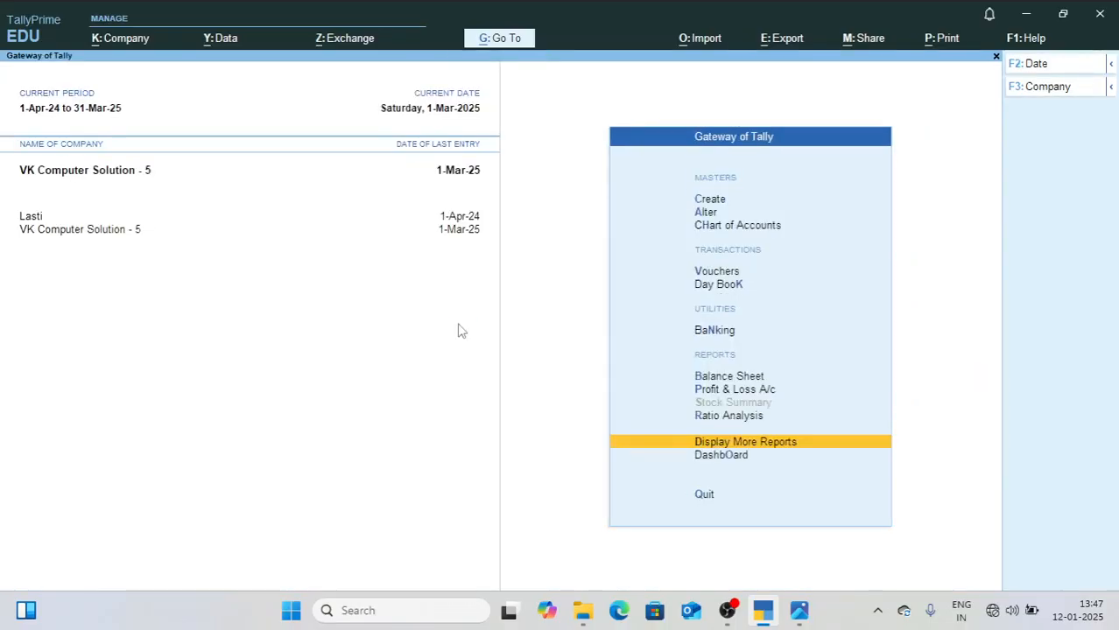
Step: Open the Day Book and list the vouchers from 1-1-2025 to 1-3-2025
{"action": "key", "text": "Up"}
{"action": "key", "text": "Up"}
{"action": "key", "text": "Up"}
{"action": "key", "text": "Up"}
{"action": "key", "text": "Up"}
{"action": "key", "text": "Return"}
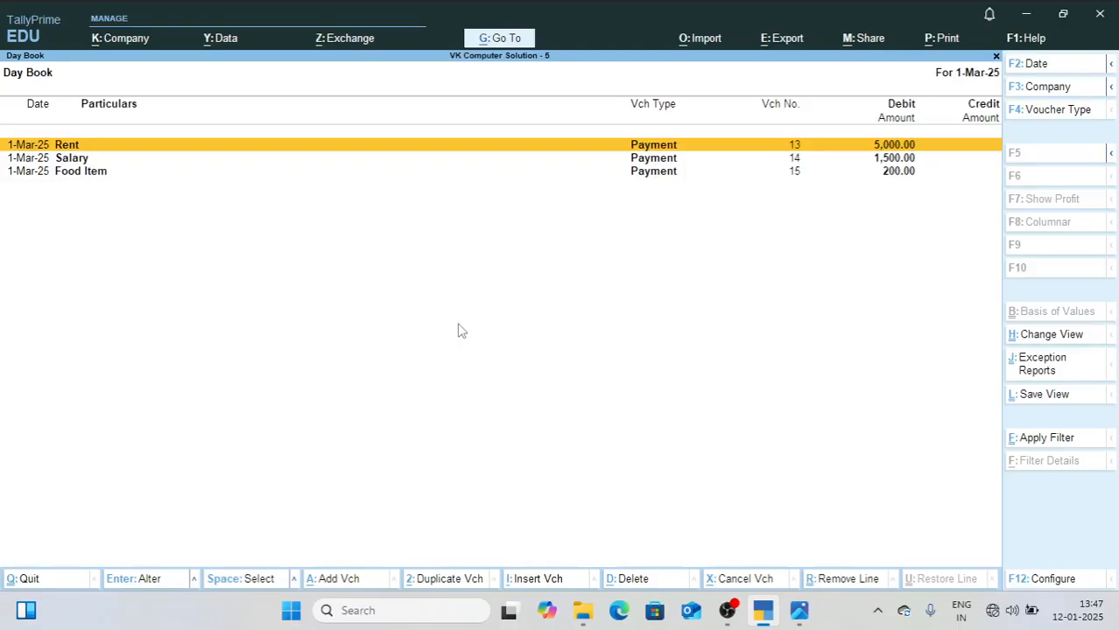
{"action": "key", "text": "F2"}
{"action": "type", "text": "1-1-"}
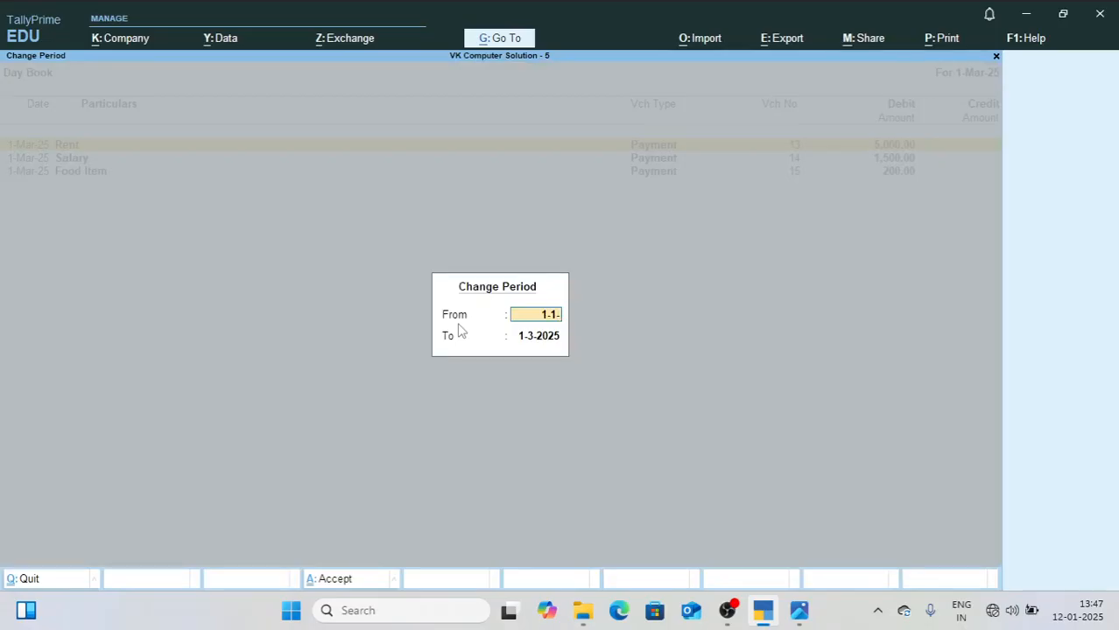
{"action": "type", "text": "2025"}
{"action": "key", "text": "Return"}
{"action": "key", "text": "Return"}
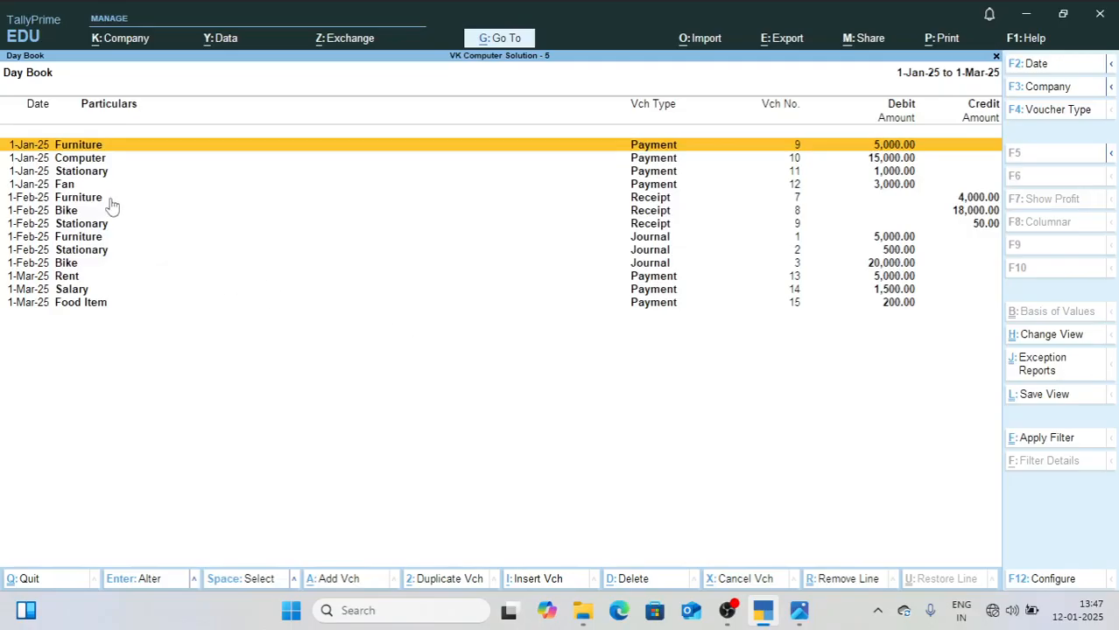
Step: Extend the Day Book period to start from 1-4-2024, keeping 1-3-2025 as the end date
{"action": "key", "text": "alt+F2"}
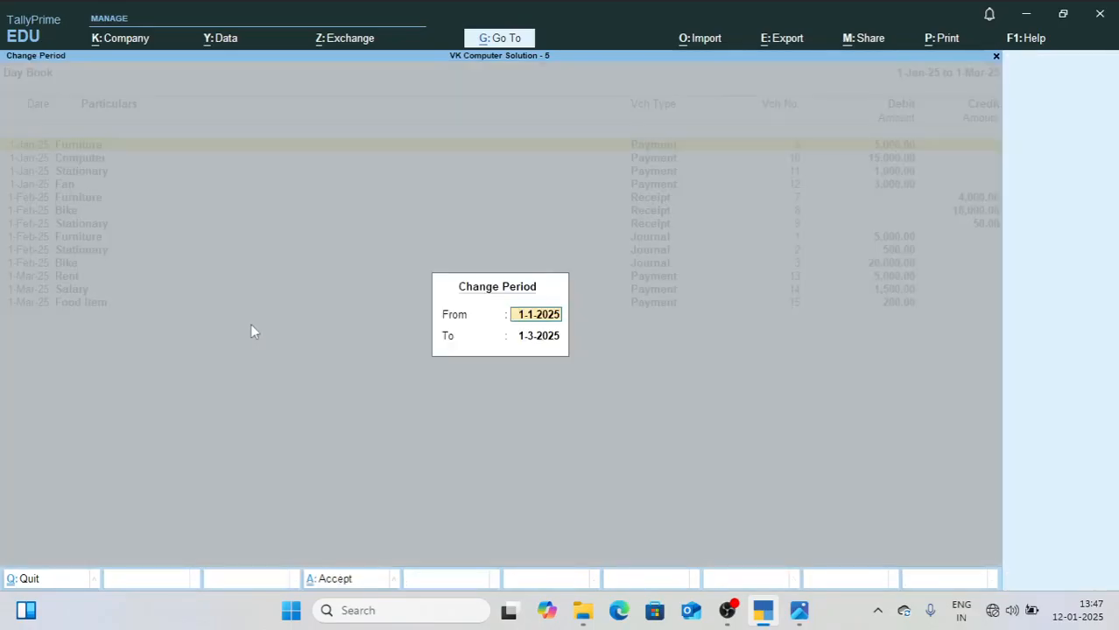
{"action": "type", "text": "1-4-2024"}
{"action": "key", "text": "Return"}
{"action": "key", "text": "Return"}
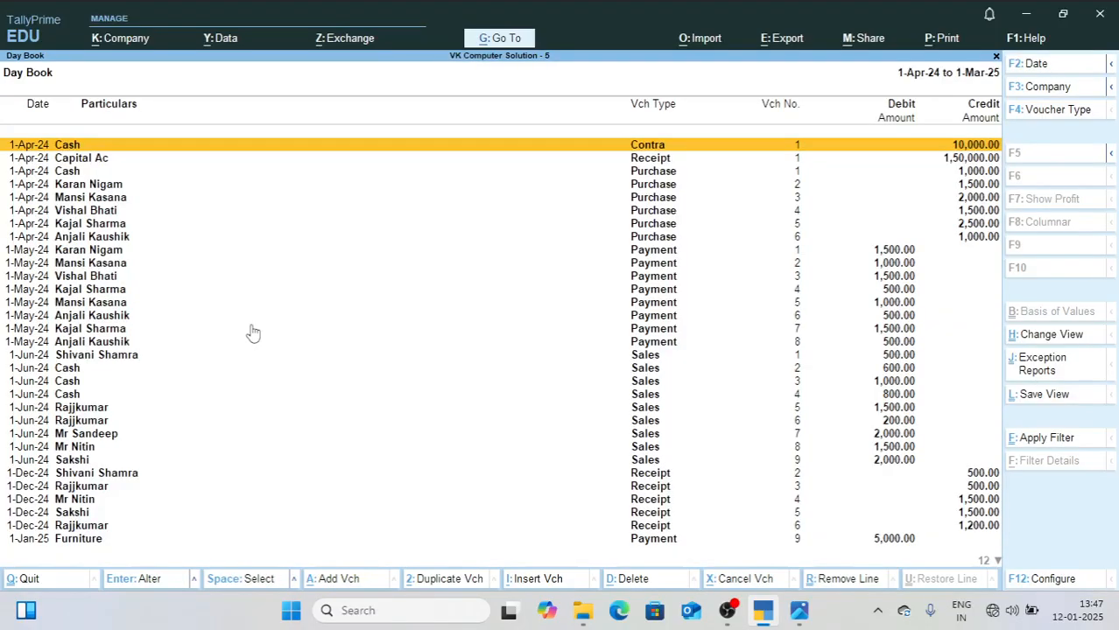
Step: Preview the Day Book printout, examine it enlarged, and close both the preview and the report
{"action": "key", "text": "alt+p"}
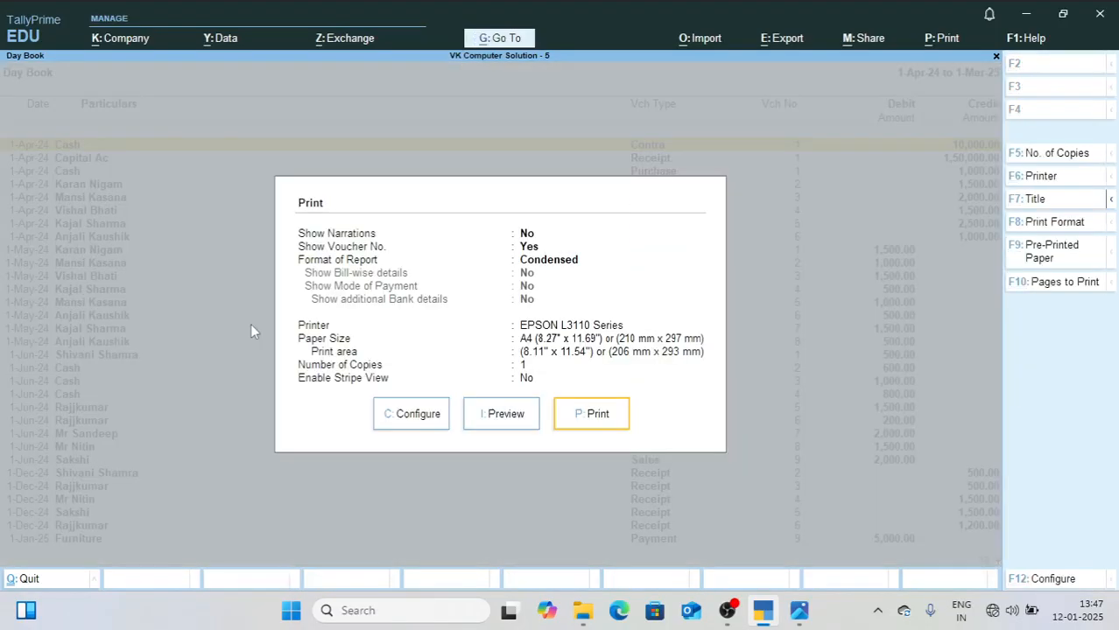
{"action": "key", "text": "i"}
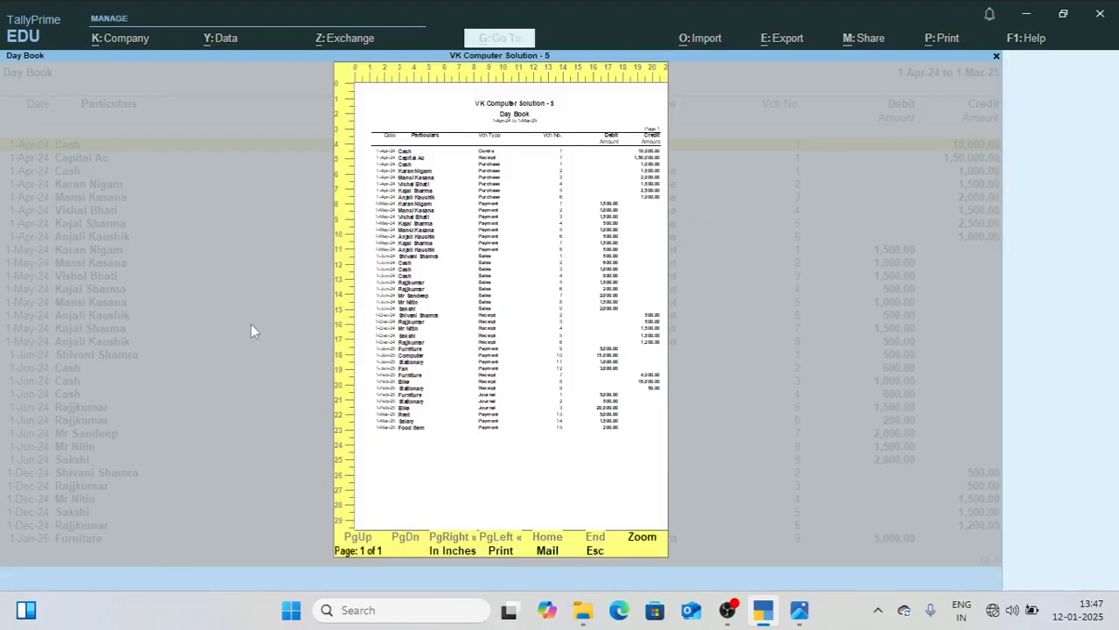
{"action": "key", "text": "z"}
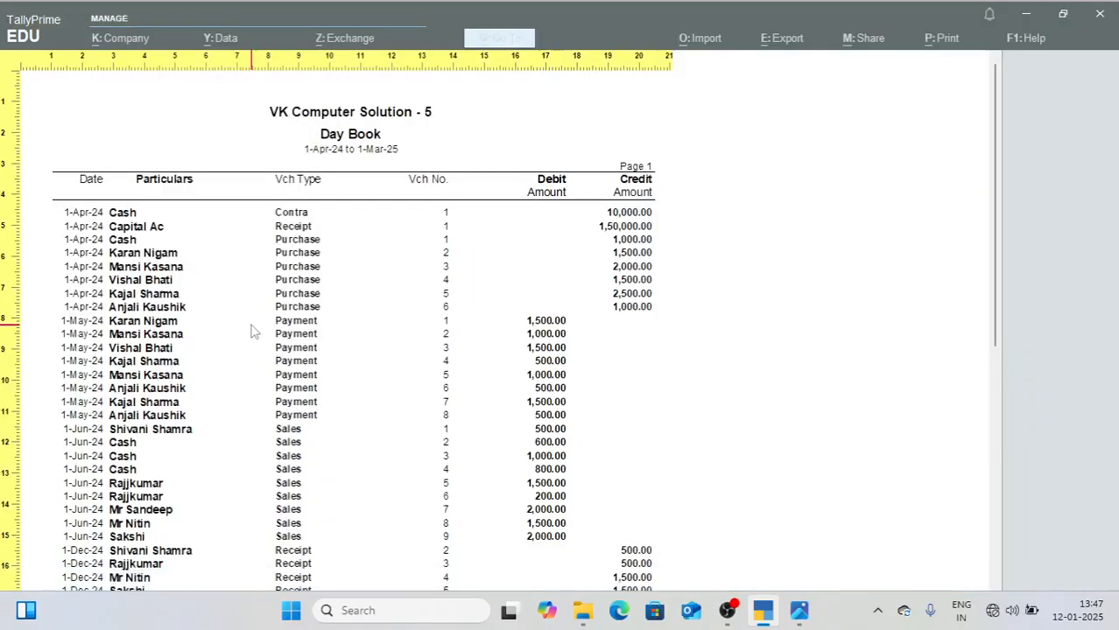
{"action": "key", "text": "z"}
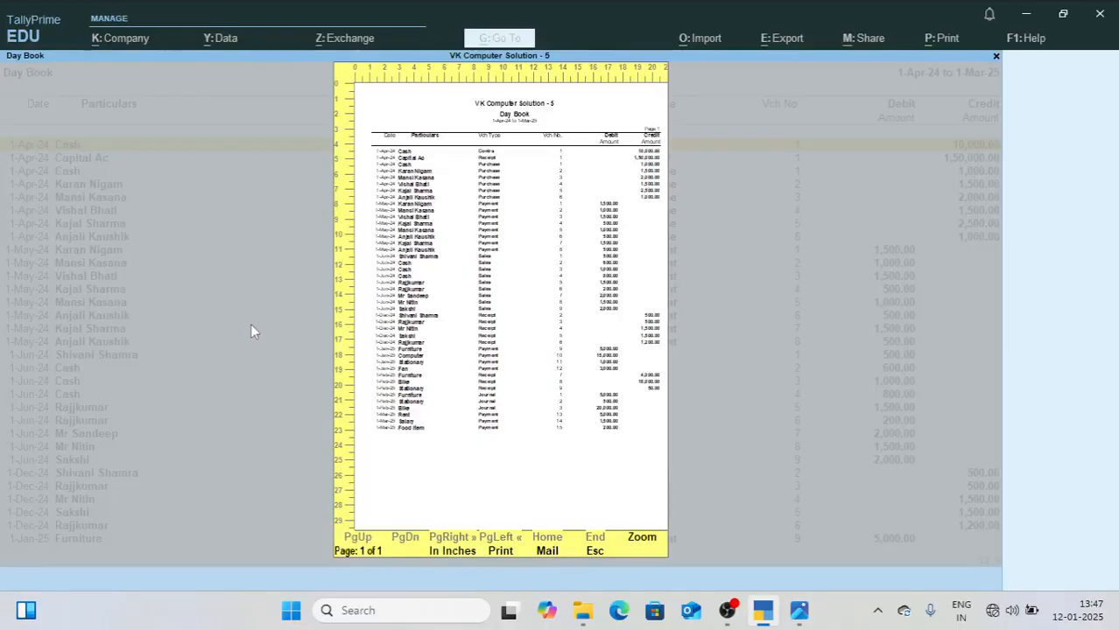
{"action": "key", "text": "Escape"}
{"action": "key", "text": "Escape"}
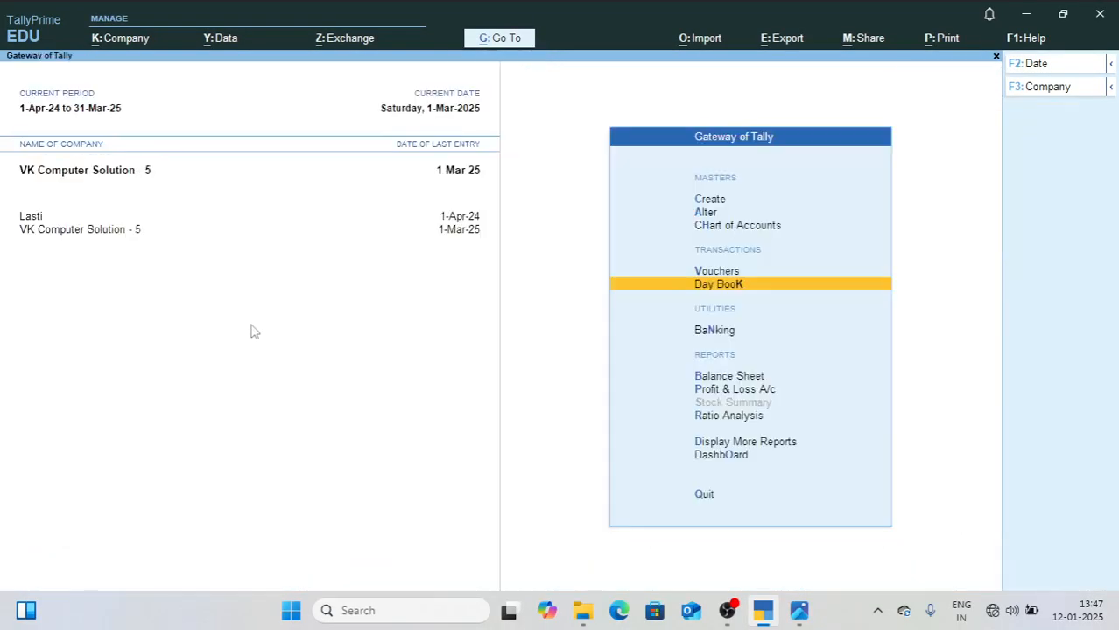
Step: Open the Statistics report under Statements of Accounts
{"action": "key", "text": "Down"}
{"action": "key", "text": "Down"}
{"action": "key", "text": "Down"}
{"action": "key", "text": "Down"}
{"action": "key", "text": "Down"}
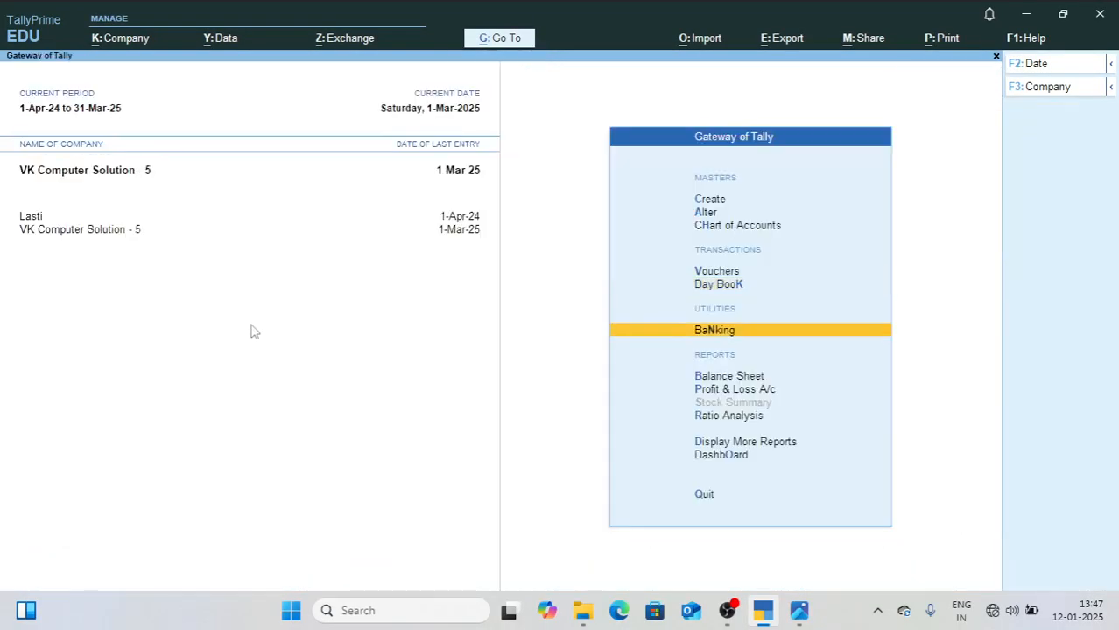
{"action": "key", "text": "Return"}
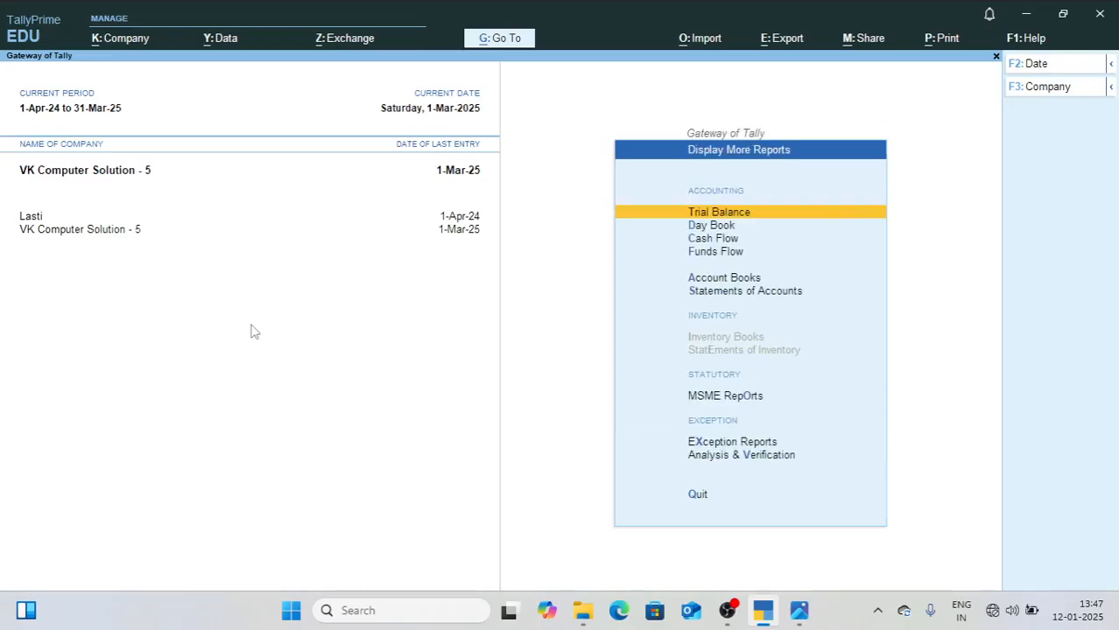
{"action": "key", "text": "Down"}
{"action": "key", "text": "Down"}
{"action": "key", "text": "Down"}
{"action": "key", "text": "Down"}
{"action": "key", "text": "Down"}
{"action": "key", "text": "Return"}
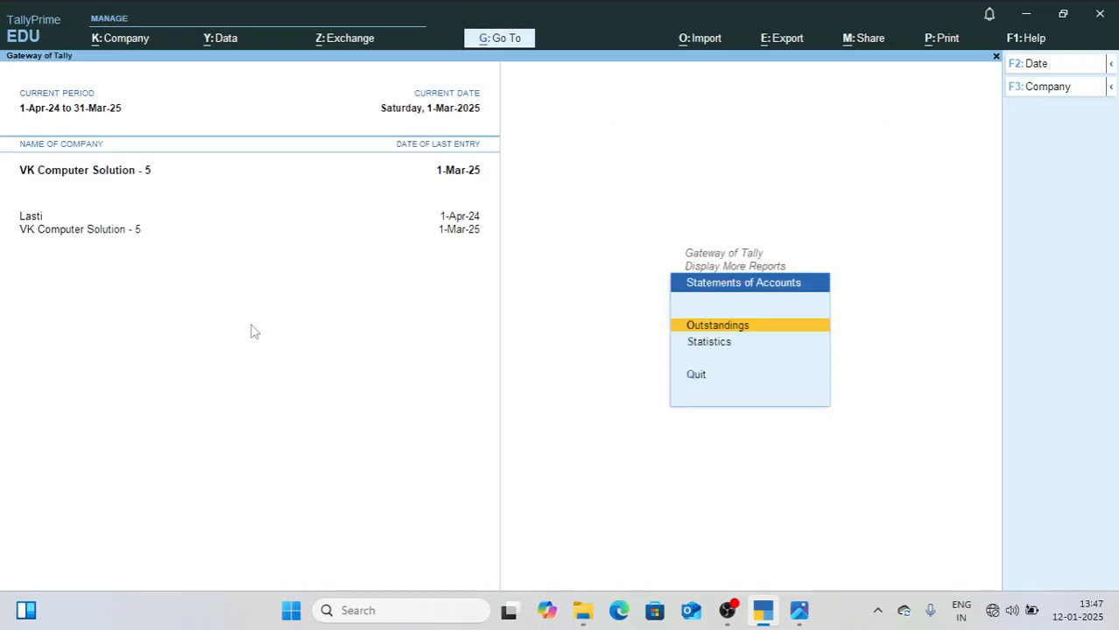
{"action": "key", "text": "Down"}
{"action": "key", "text": "Return"}
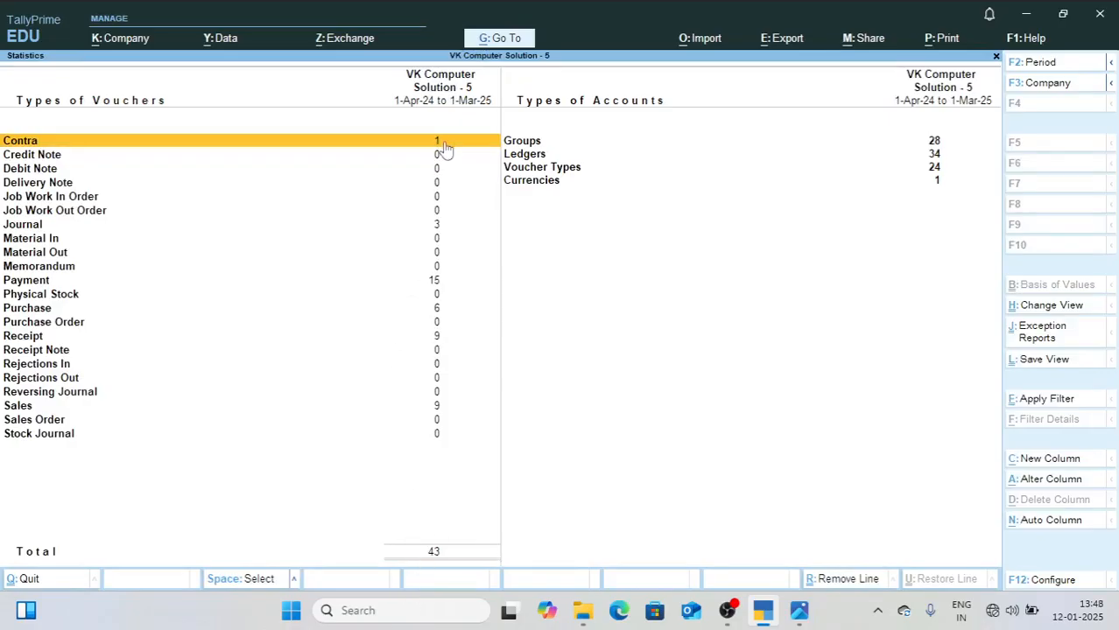
Step: Review the Journal, Payment, Purchase and Receipt voucher counts and the Ledgers and Groups counts, and check the report's print settings without printing
{"action": "left_click", "coordinate": [438, 226]}
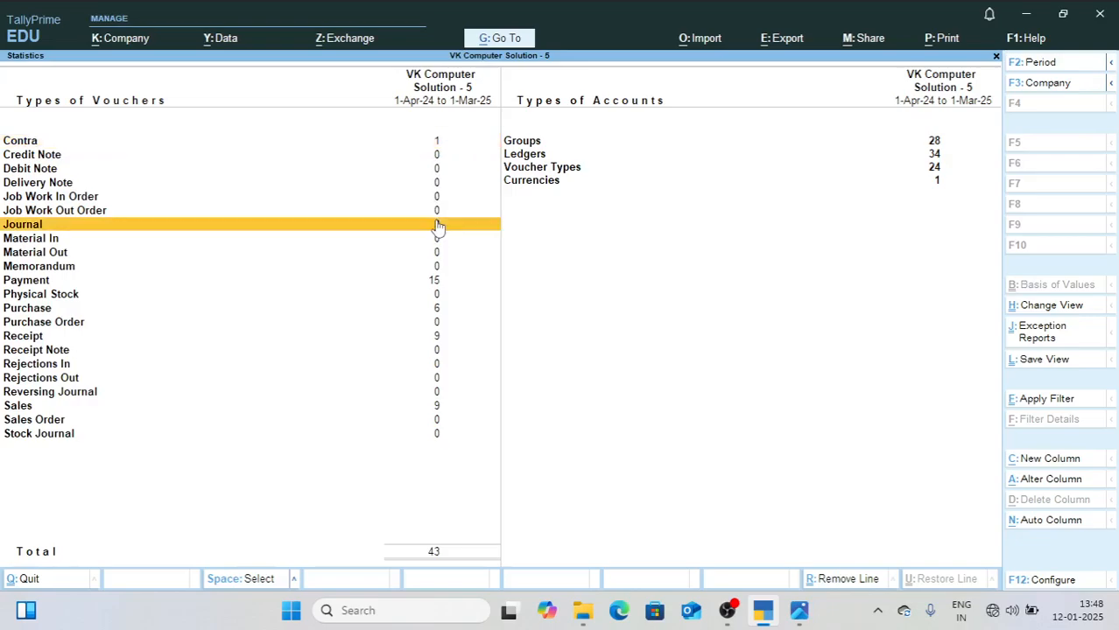
{"action": "left_click", "coordinate": [436, 282]}
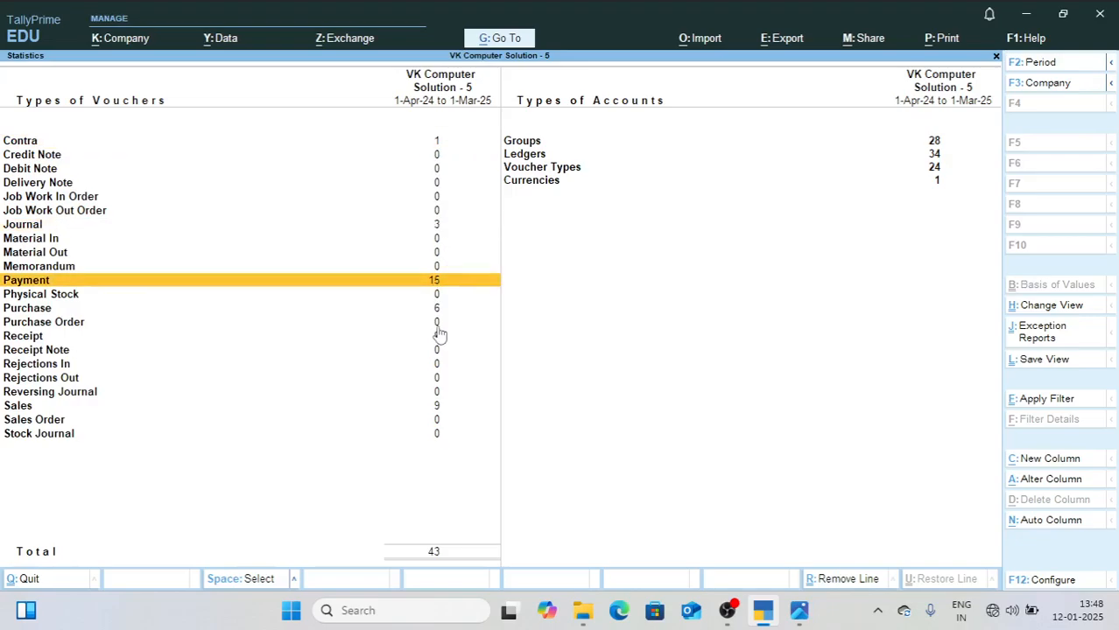
{"action": "left_click", "coordinate": [435, 310]}
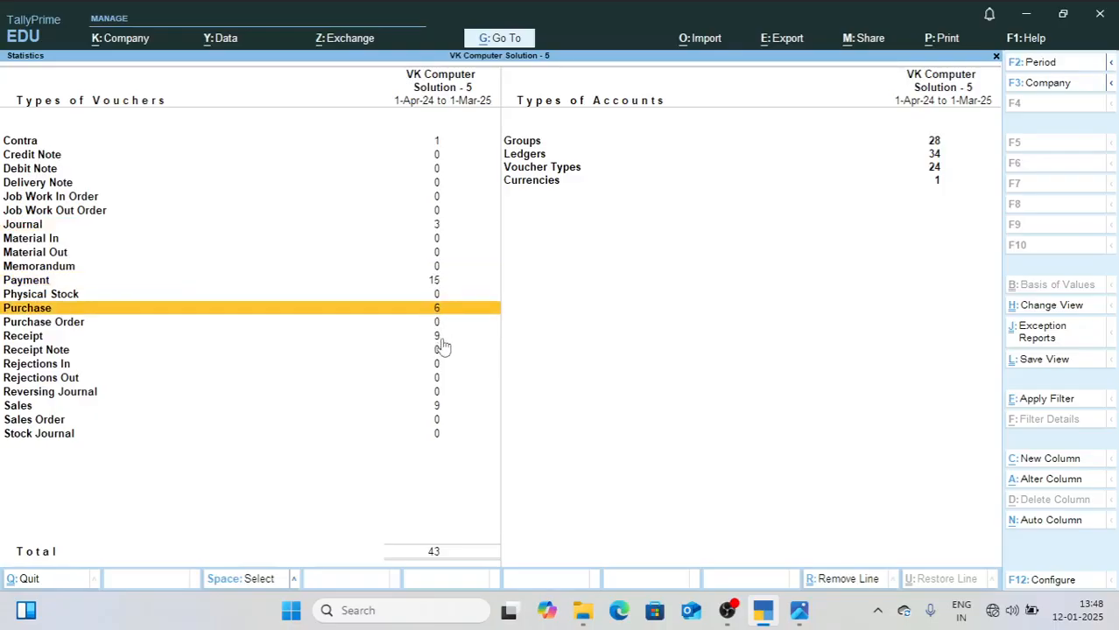
{"action": "left_click", "coordinate": [441, 338]}
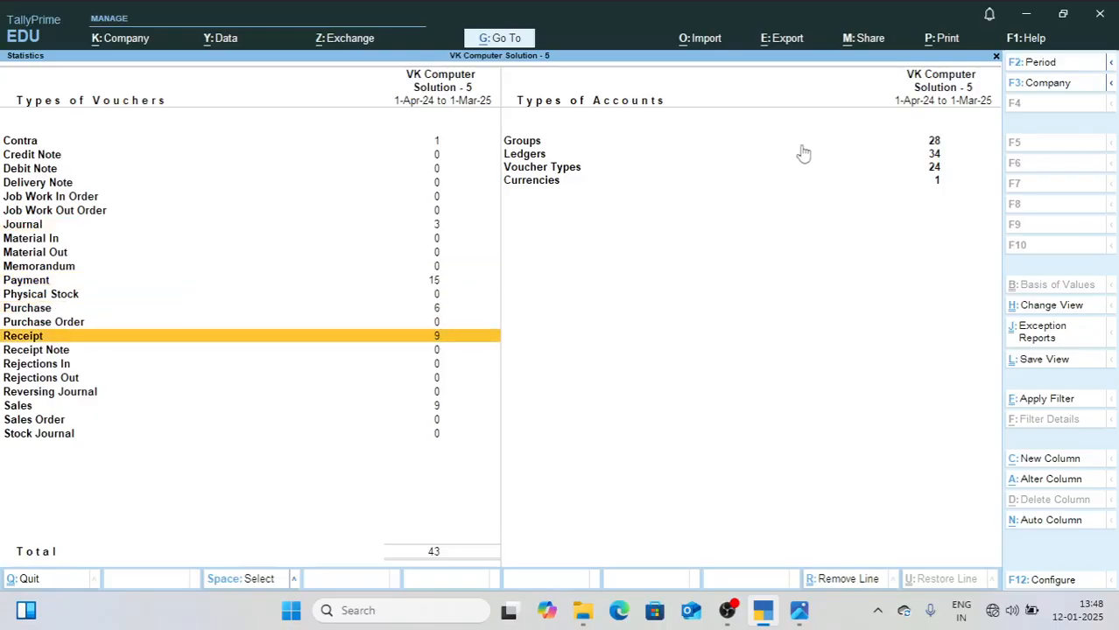
{"action": "left_click", "coordinate": [679, 157]}
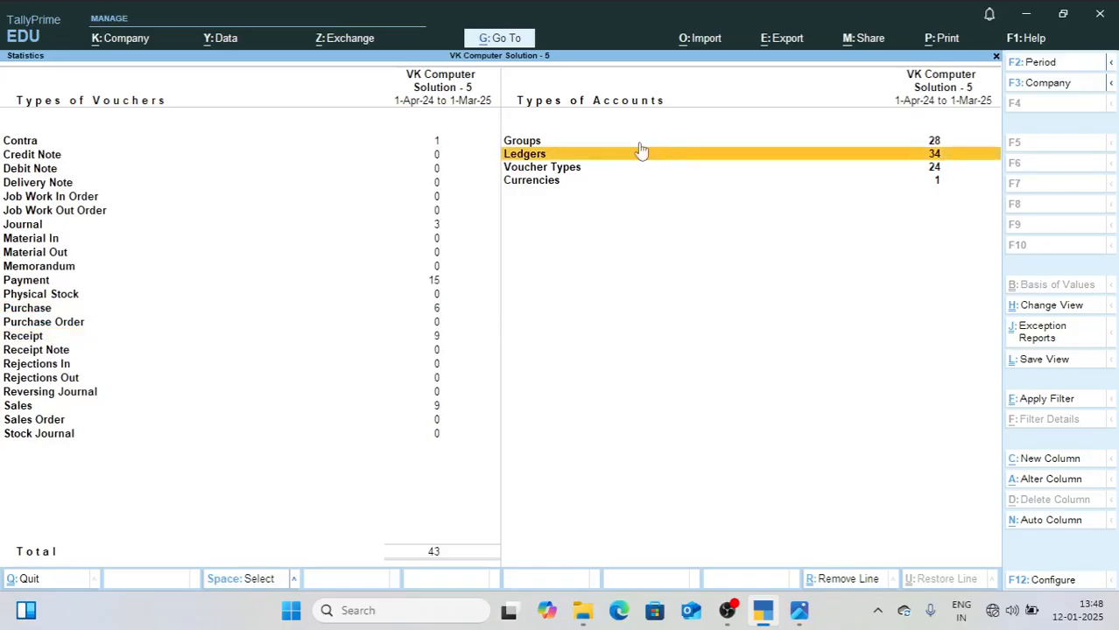
{"action": "left_click", "coordinate": [639, 144]}
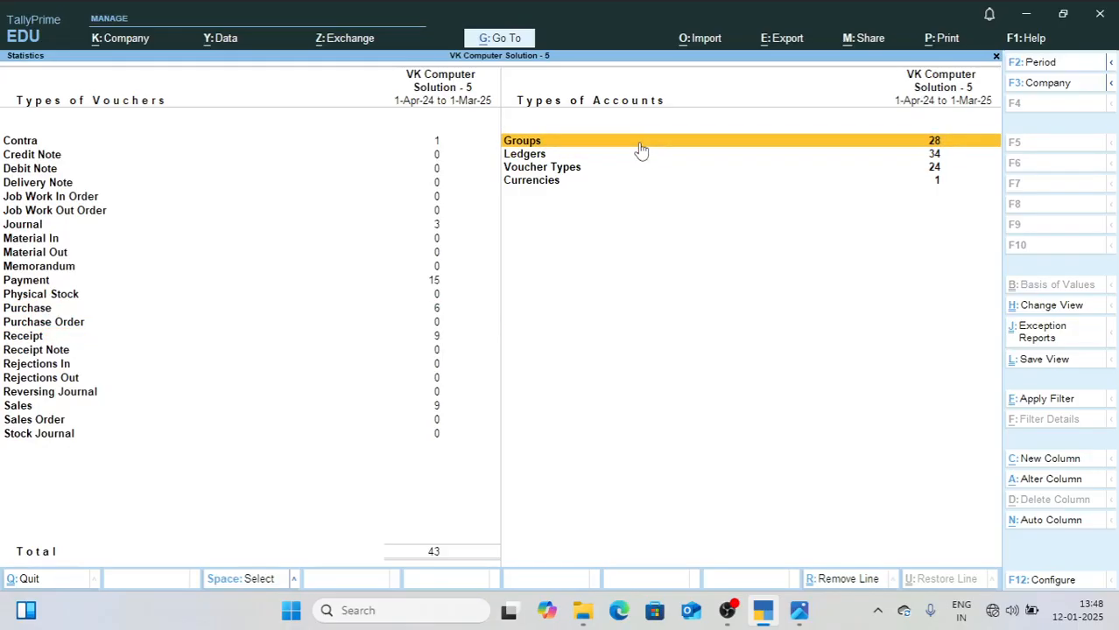
{"action": "key", "text": "ctrl+p"}
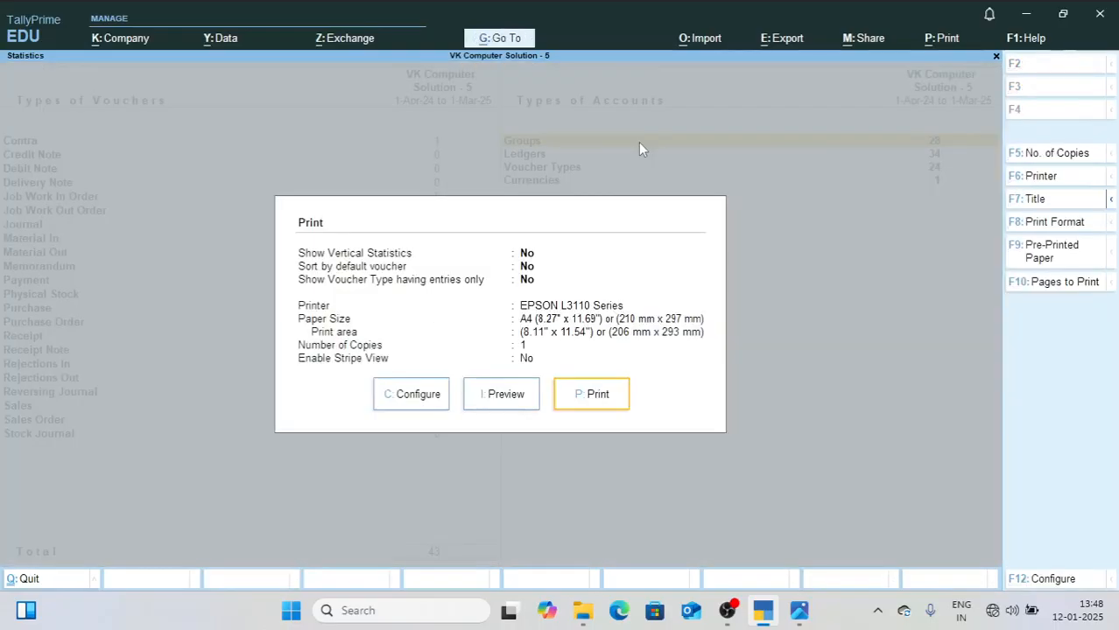
{"action": "key", "text": "Escape"}
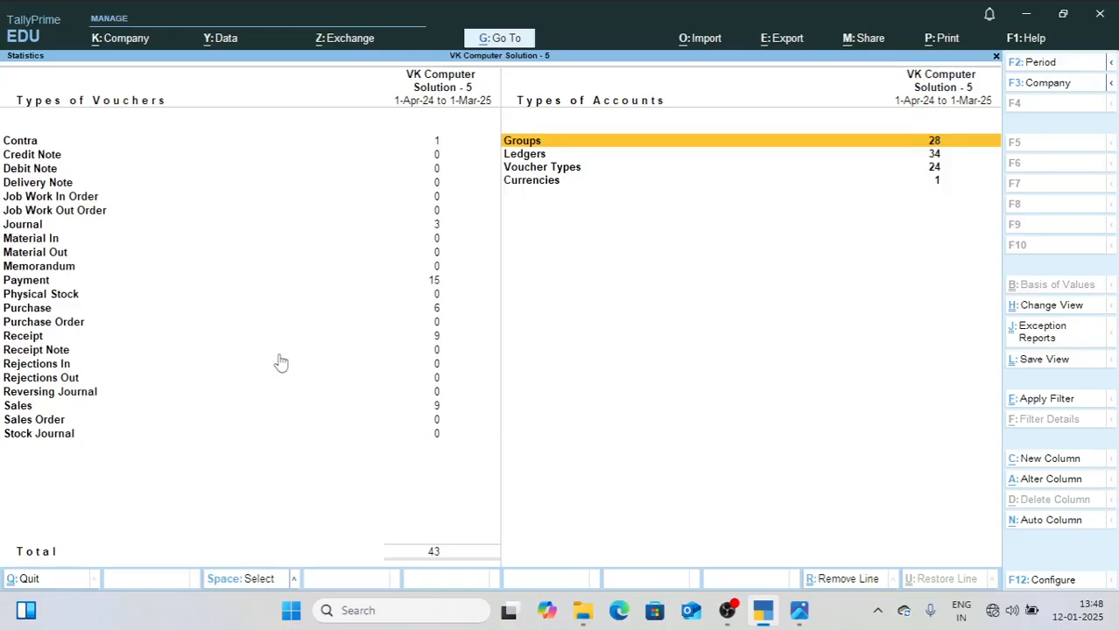
Step: Set the Statistics period to 1-4-2024 through 1-6-24, review the voucher counts, and close the report
{"action": "key", "text": "F2"}
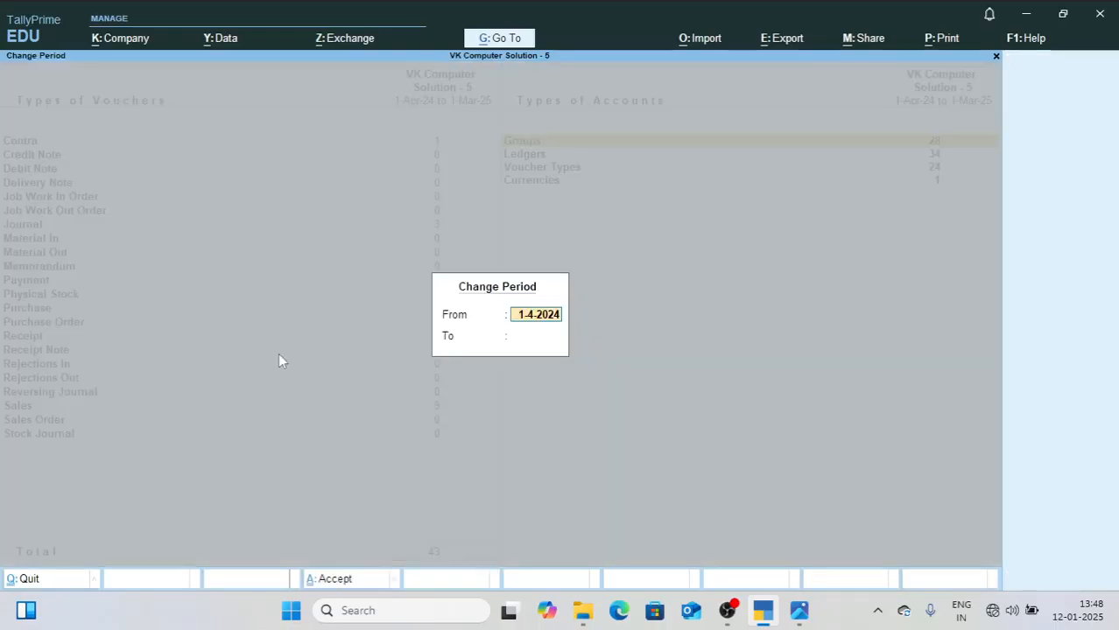
{"action": "key", "text": "Return"}
{"action": "type", "text": "1"}
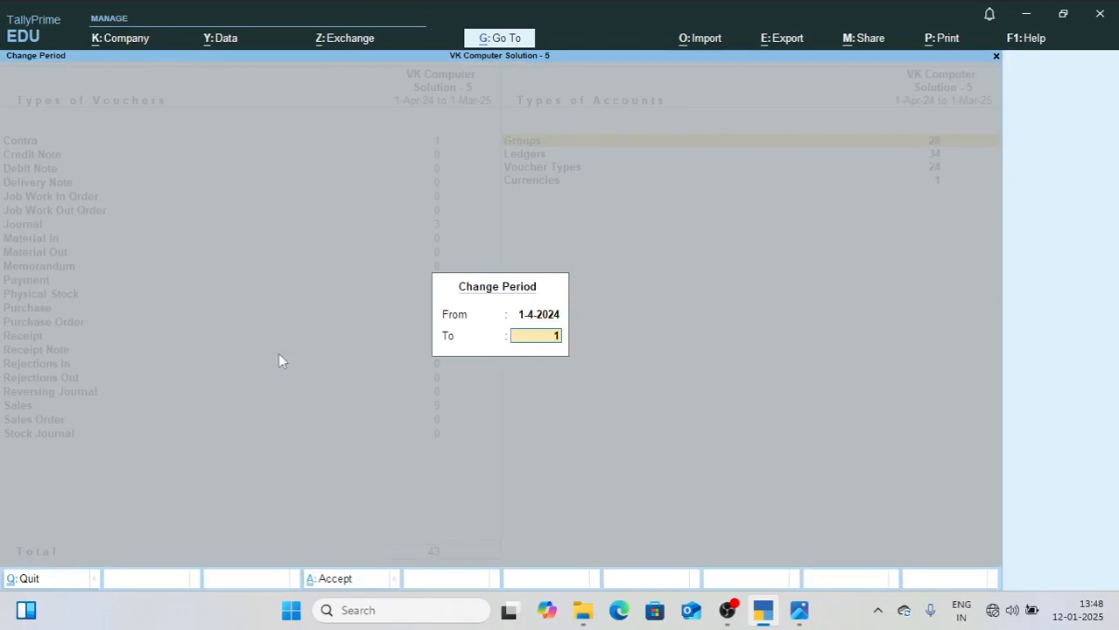
{"action": "type", "text": "-6-24"}
{"action": "key", "text": "Return"}
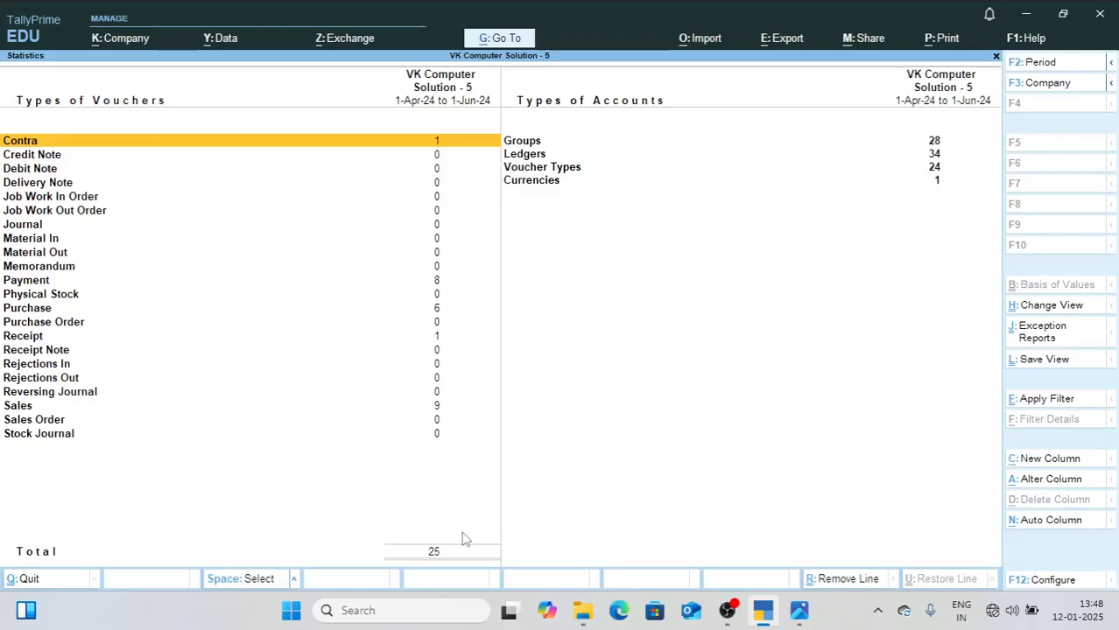
{"action": "key", "text": "Escape"}
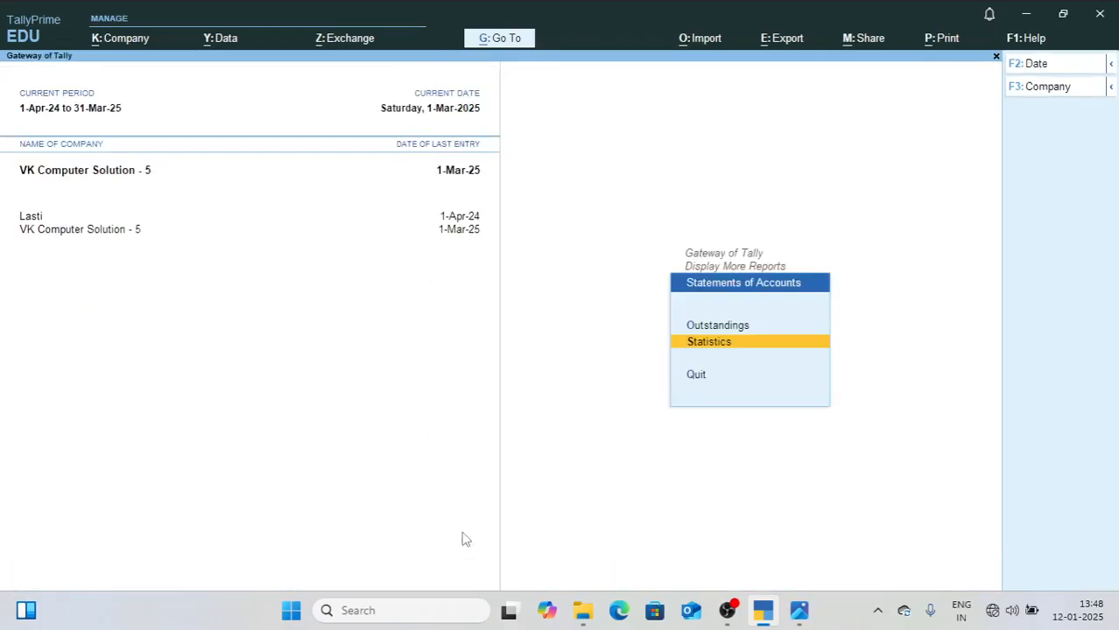
Step: View the Receivables and Payables reports under Outstandings and return to the Display More Reports menu
{"action": "key", "text": "Up"}
{"action": "key", "text": "Return"}
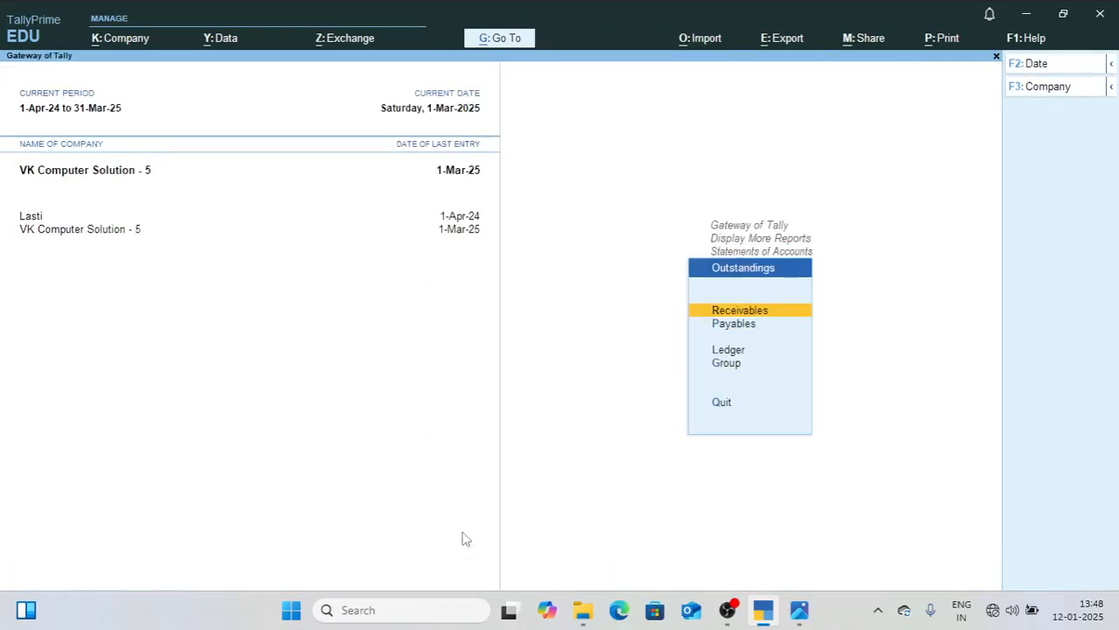
{"action": "key", "text": "Return"}
{"action": "key", "text": "Escape"}
{"action": "key", "text": "Down"}
{"action": "key", "text": "Return"}
{"action": "key", "text": "Escape"}
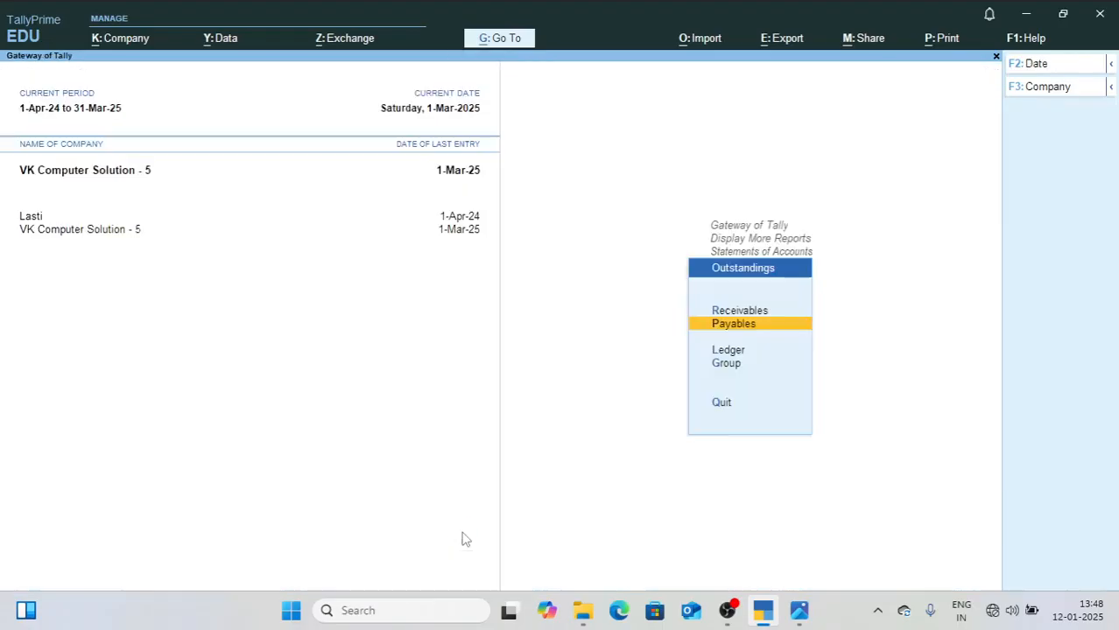
{"action": "key", "text": "Escape"}
{"action": "key", "text": "Escape"}
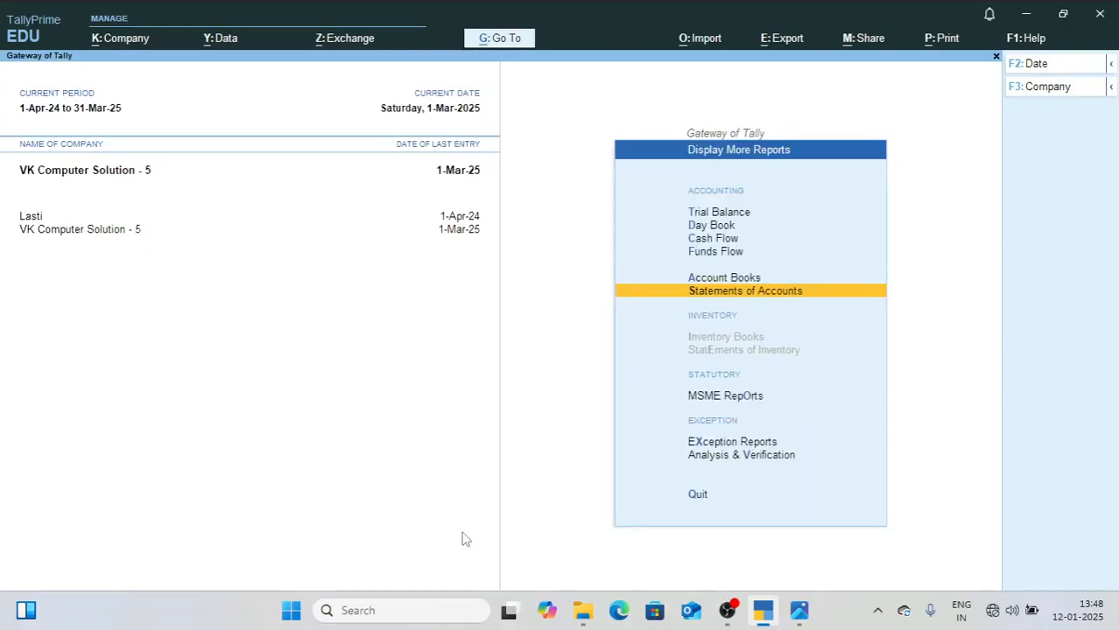
Step: Open the Sales Register from Account Books, review its monthly transactions and closing balance, and close it
{"action": "key", "text": "Up"}
{"action": "key", "text": "Return"}
{"action": "key", "text": "Down"}
{"action": "key", "text": "Down"}
{"action": "key", "text": "Down"}
{"action": "key", "text": "Down"}
{"action": "key", "text": "Down"}
{"action": "key", "text": "Down"}
{"action": "key", "text": "Down"}
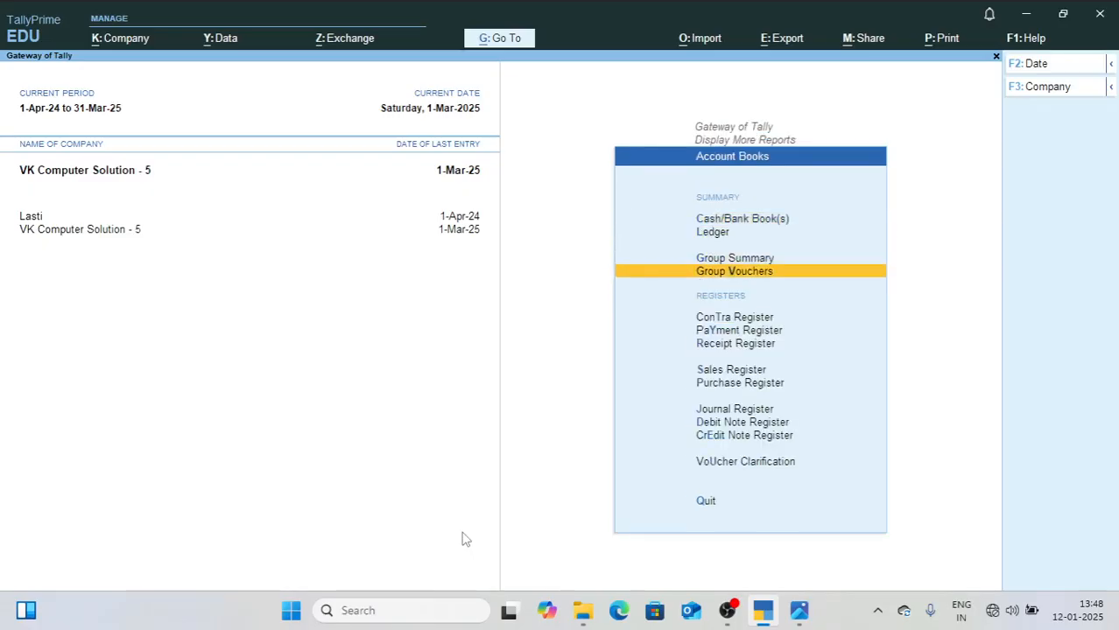
{"action": "key", "text": "Return"}
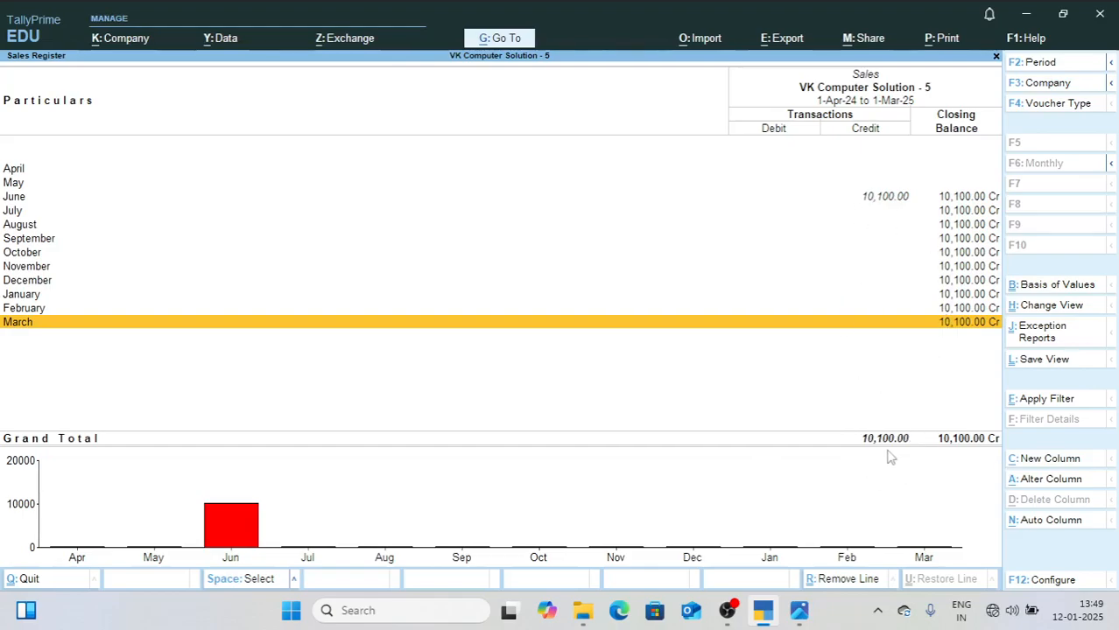
{"action": "key", "text": "Escape"}
Step: Open the Purchase Register, review its monthly debit transactions and closing balance, and close it
{"action": "key", "text": "Down"}
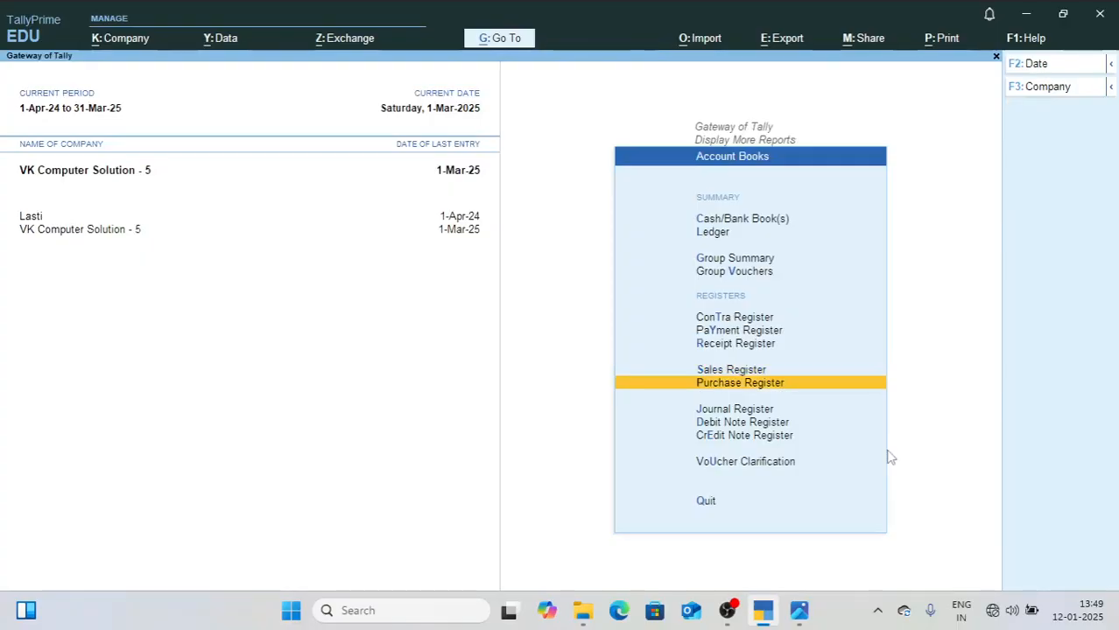
{"action": "key", "text": "Return"}
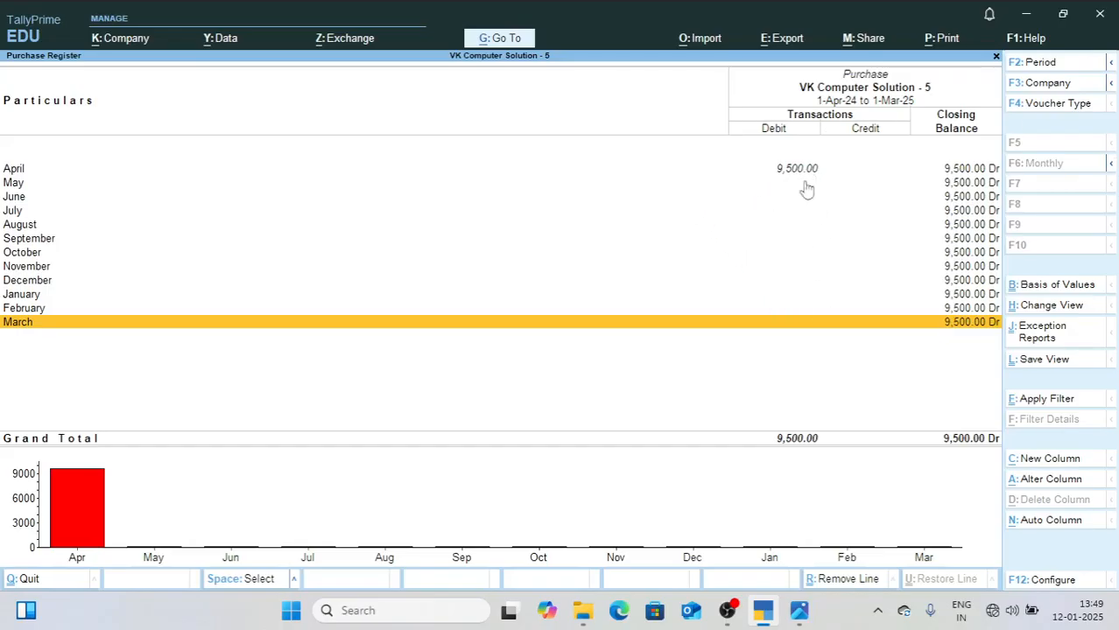
{"action": "key", "text": "Escape"}
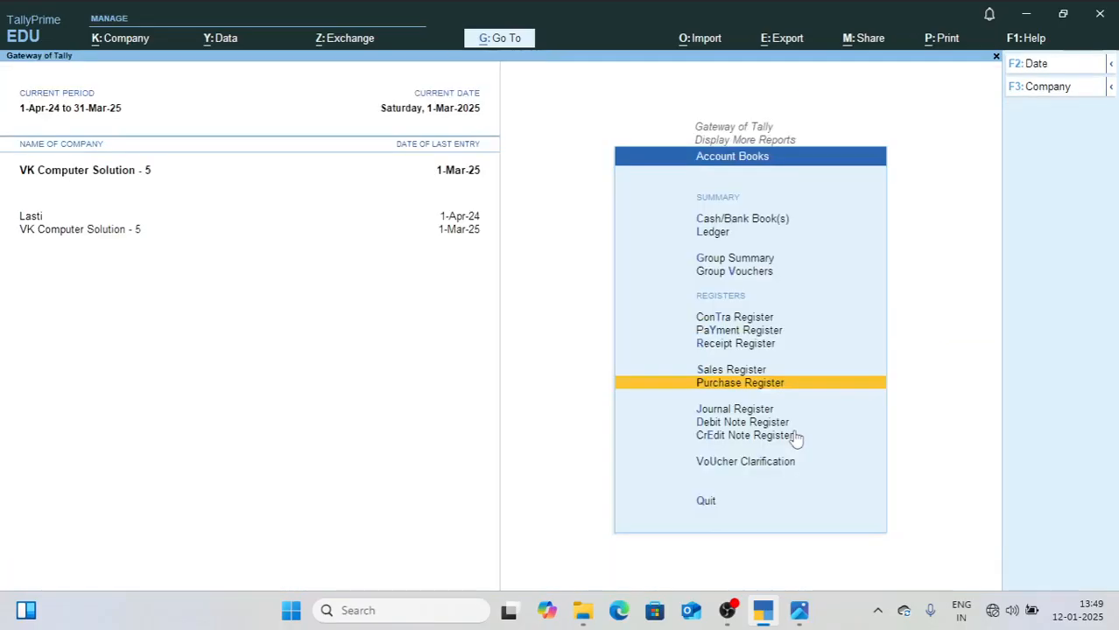
Step: Open the Journal Register, examine the list of February journal vouchers, and return to Account Books
{"action": "key", "text": "Down"}
{"action": "key", "text": "Return"}
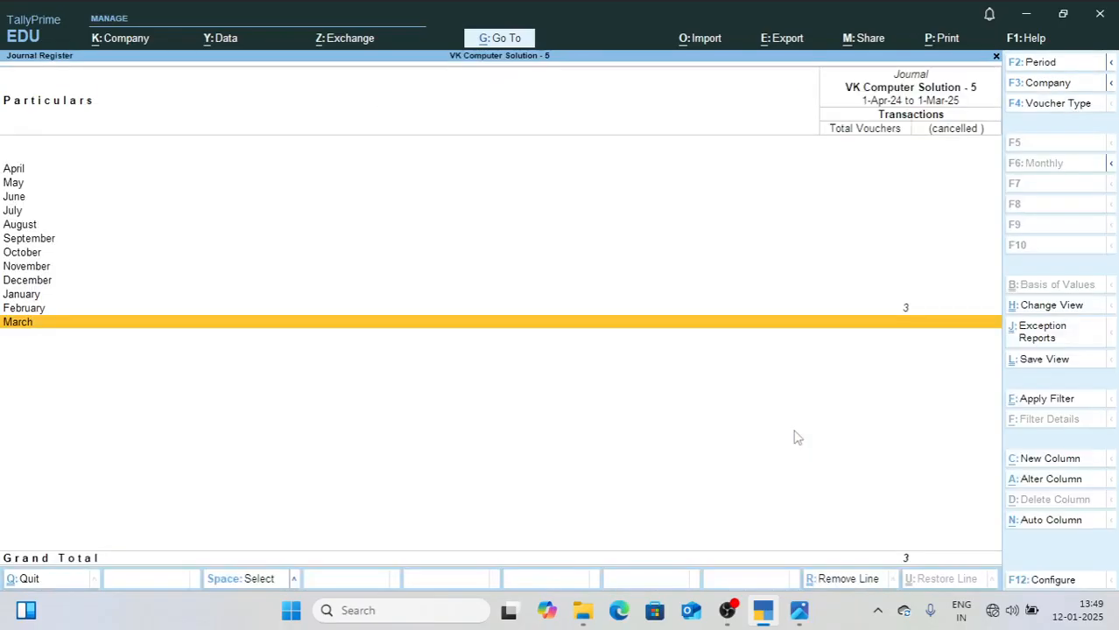
{"action": "key", "text": "Up"}
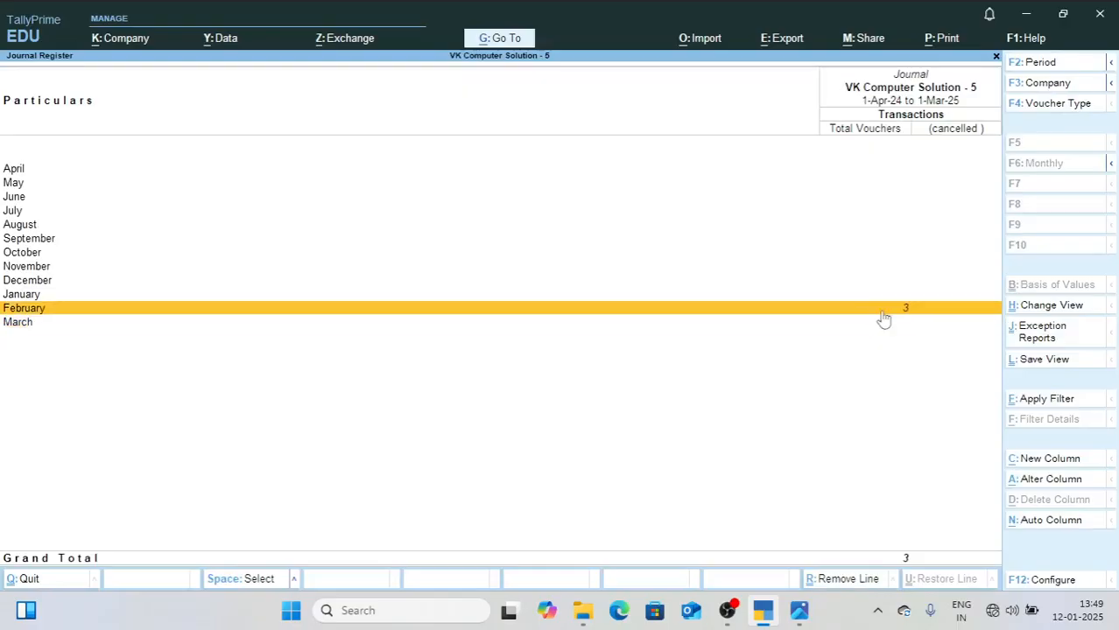
{"action": "key", "text": "Return"}
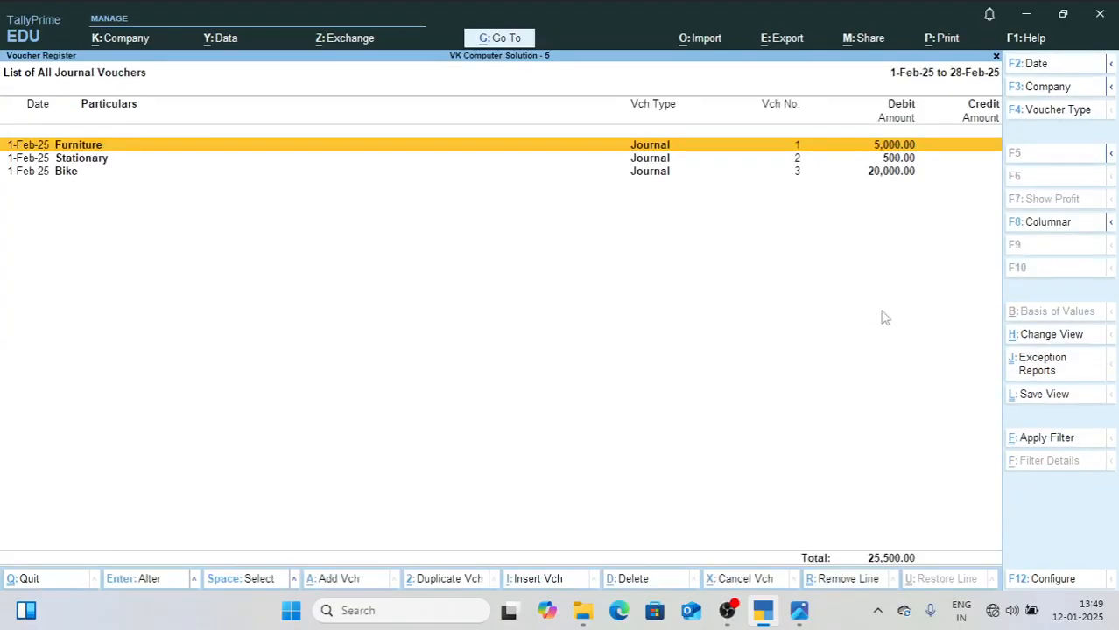
{"action": "key", "text": "Escape"}
{"action": "key", "text": "Escape"}
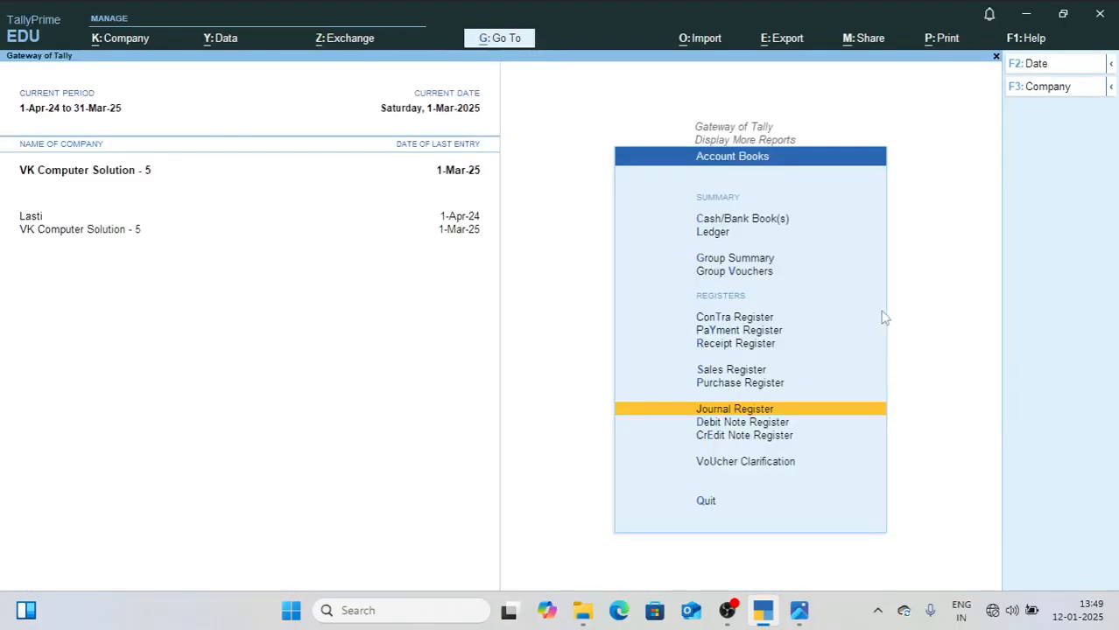
Step: Open the Receipt Register, review the monthly receipt voucher counts, and close it
{"action": "key", "text": "Down"}
{"action": "key", "text": "Down"}
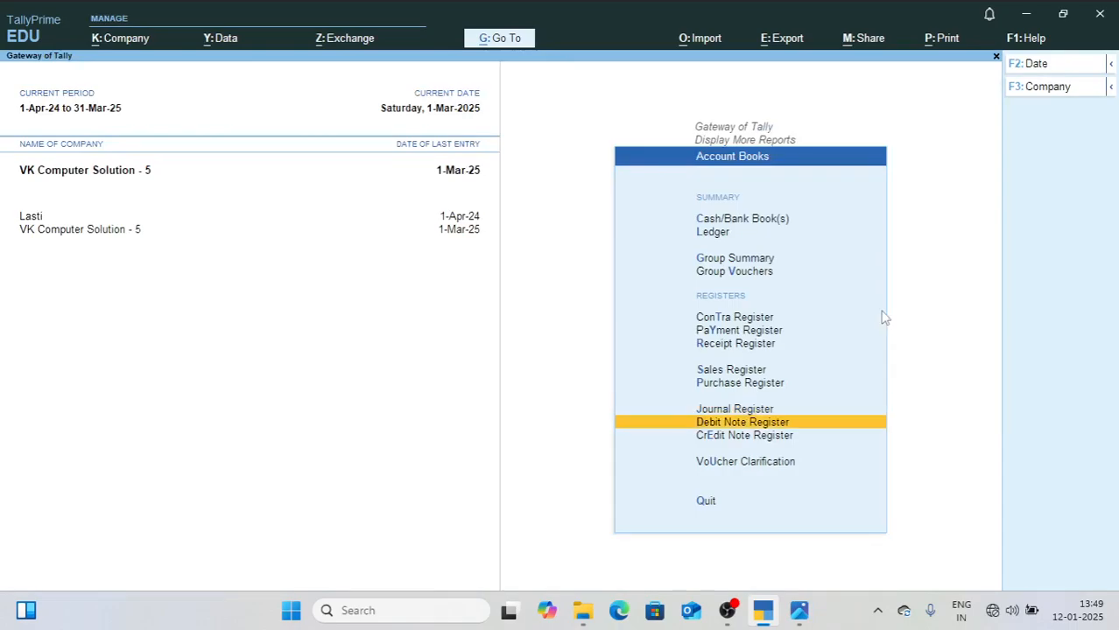
{"action": "key", "text": "Up"}
{"action": "key", "text": "Up"}
{"action": "key", "text": "Up"}
{"action": "key", "text": "Up"}
{"action": "key", "text": "Up"}
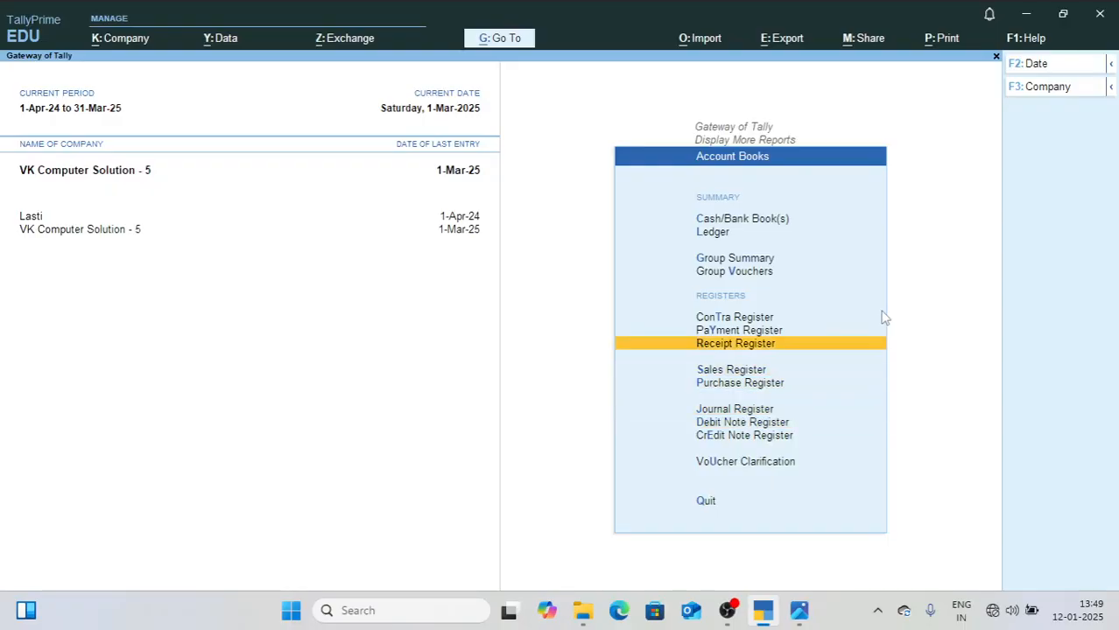
{"action": "key", "text": "Return"}
{"action": "key", "text": "Up"}
{"action": "key", "text": "Up"}
{"action": "key", "text": "Up"}
{"action": "key", "text": "Up"}
{"action": "key", "text": "Up"}
{"action": "key", "text": "Up"}
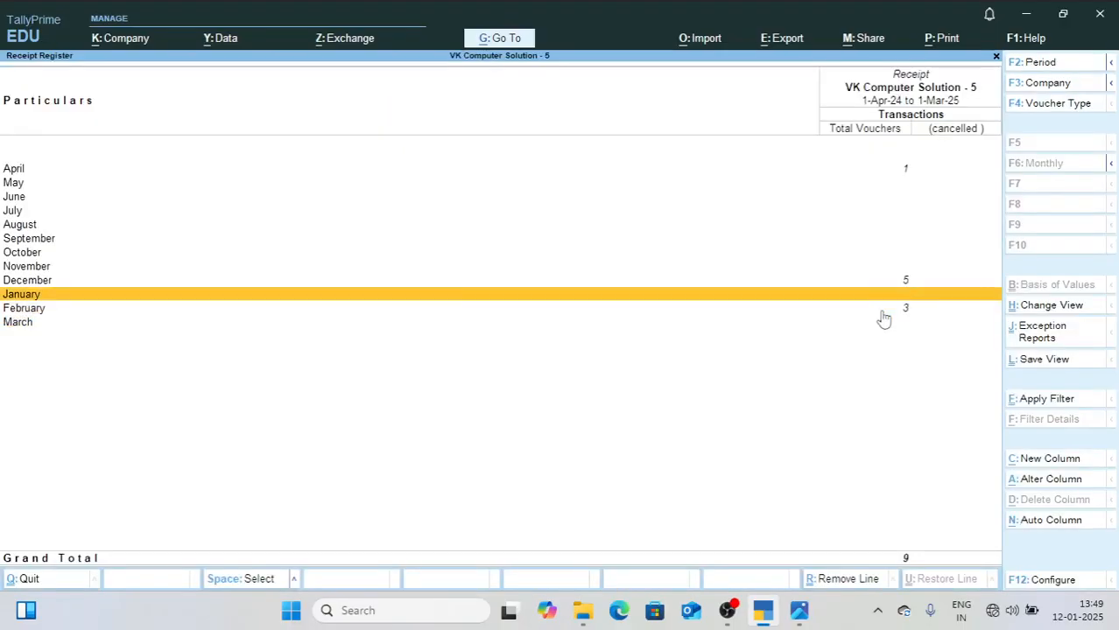
{"action": "key", "text": "Escape"}
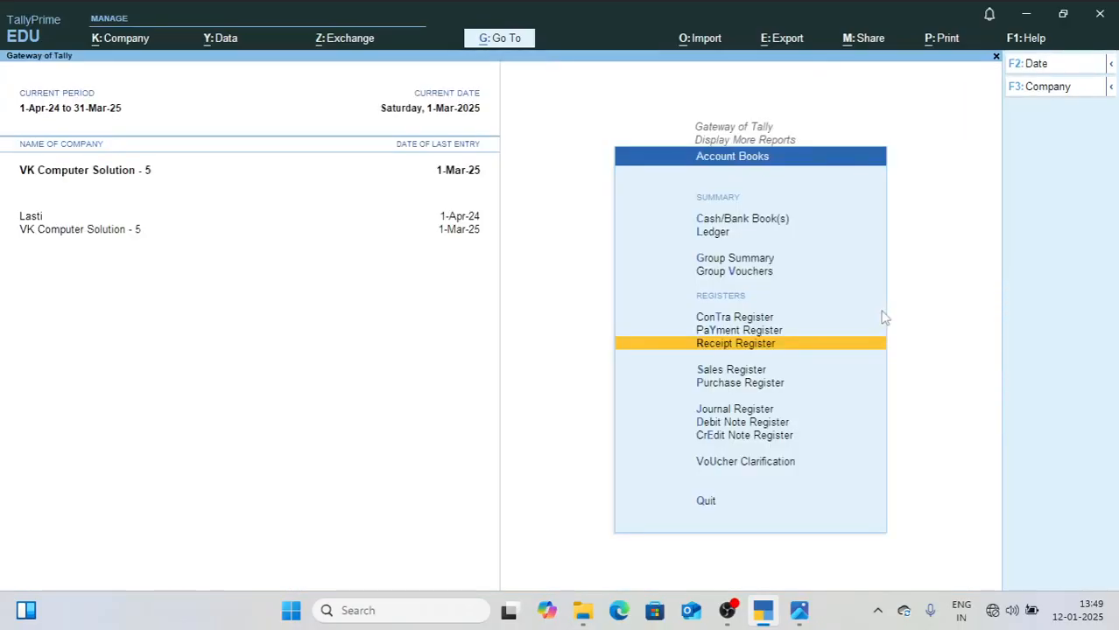
Step: Open the Cash/Bank Book(s) summary, check the Cash-in-Hand and Bank Accounts closing balances, and close it
{"action": "key", "text": "Up"}
{"action": "key", "text": "Up"}
{"action": "key", "text": "Up"}
{"action": "key", "text": "Up"}
{"action": "key", "text": "Up"}
{"action": "key", "text": "Up"}
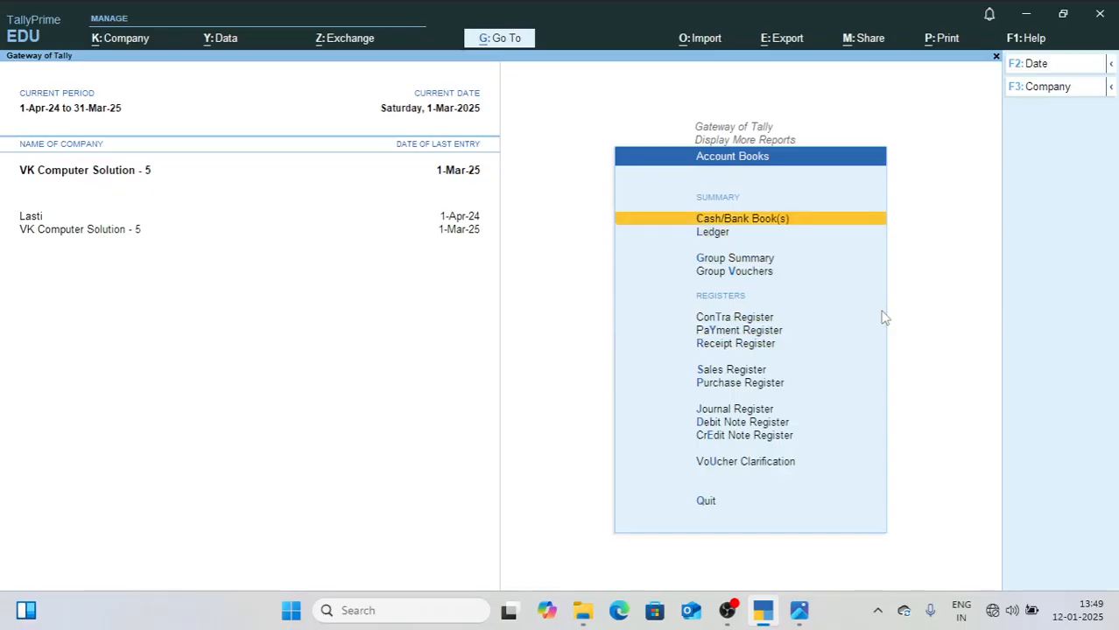
{"action": "key", "text": "Return"}
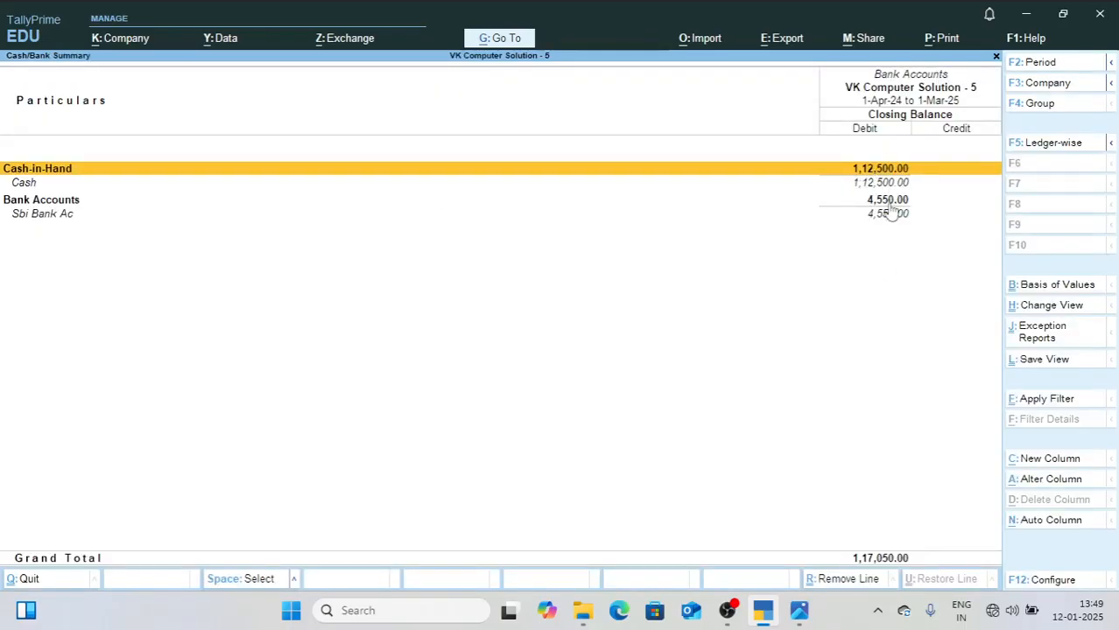
{"action": "key", "text": "Escape"}
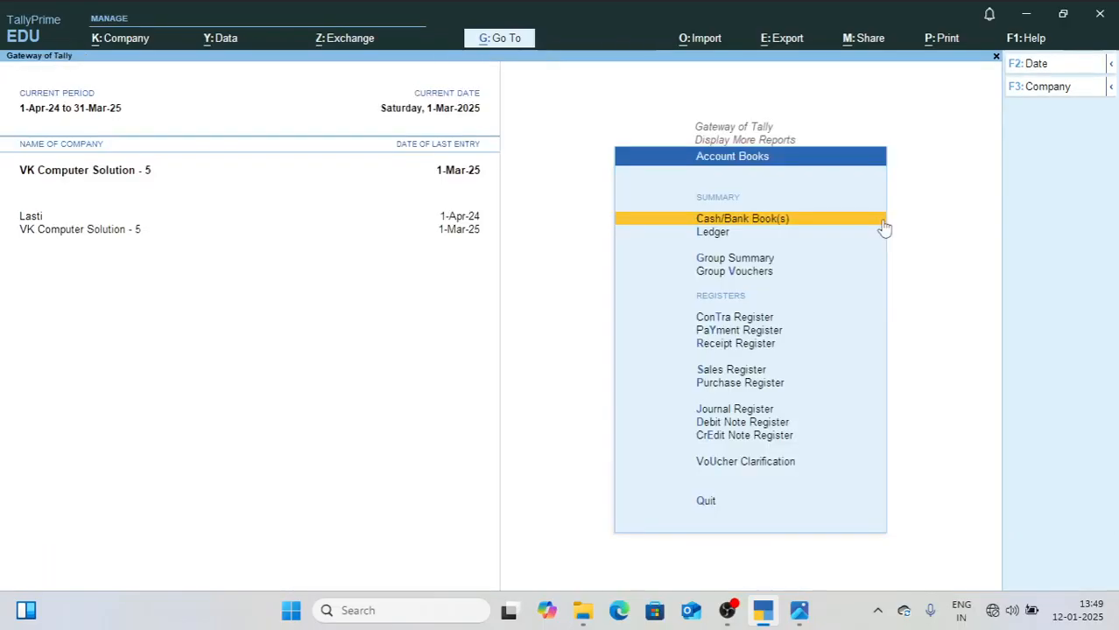
Step: Look over the list of ledgers under Account Books without selecting one, and return to the Gateway of Tally
{"action": "key", "text": "Down"}
{"action": "key", "text": "Return"}
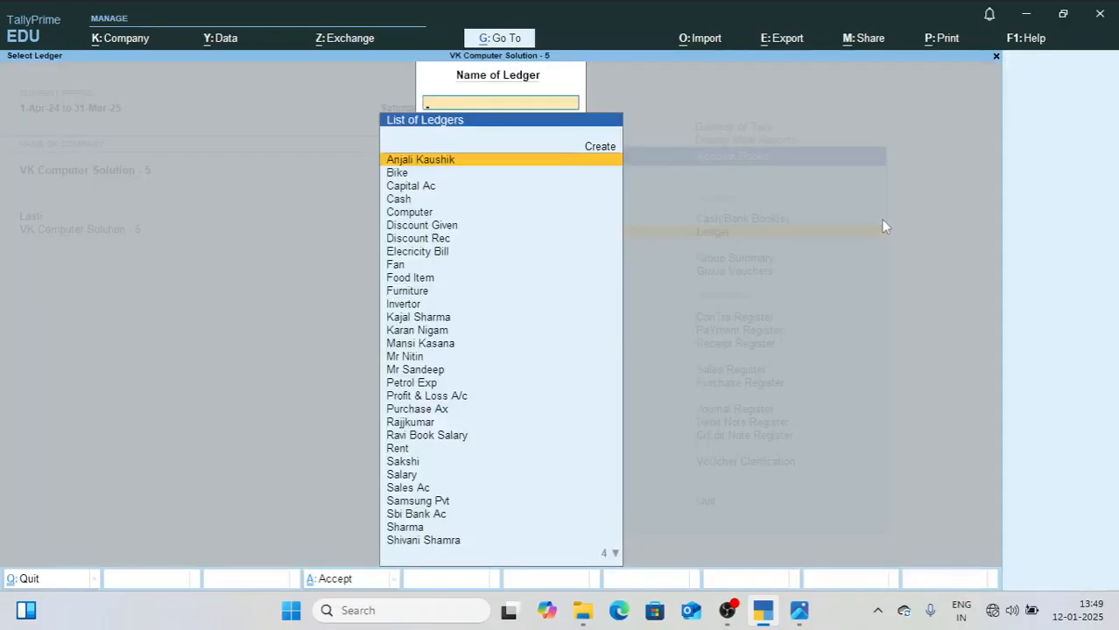
{"action": "key", "text": "Escape"}
{"action": "key", "text": "Escape"}
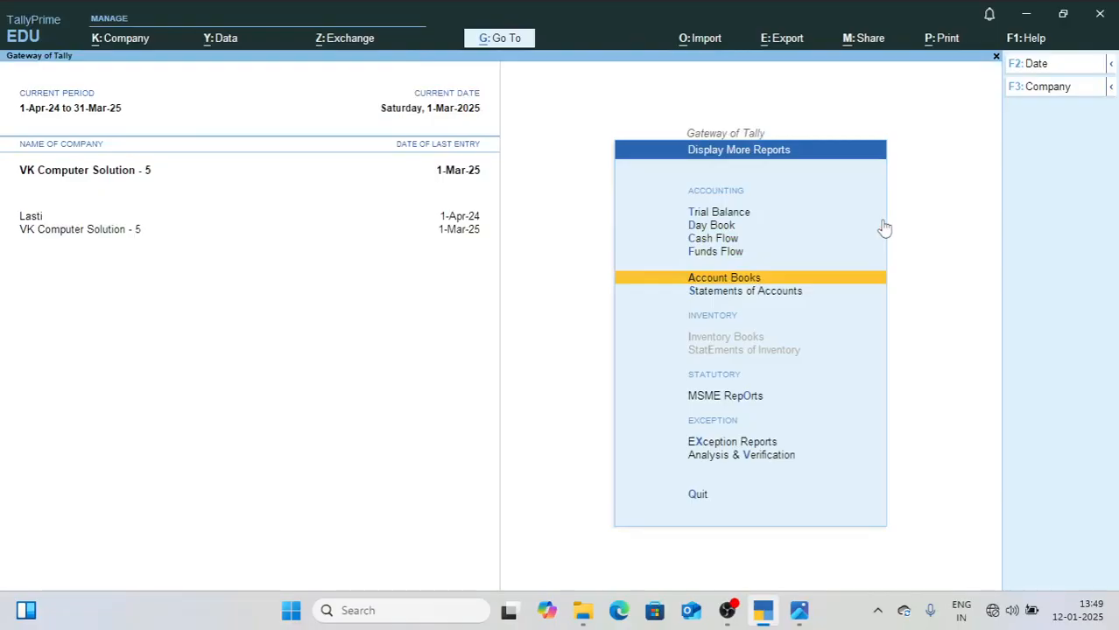
{"action": "key", "text": "Escape"}
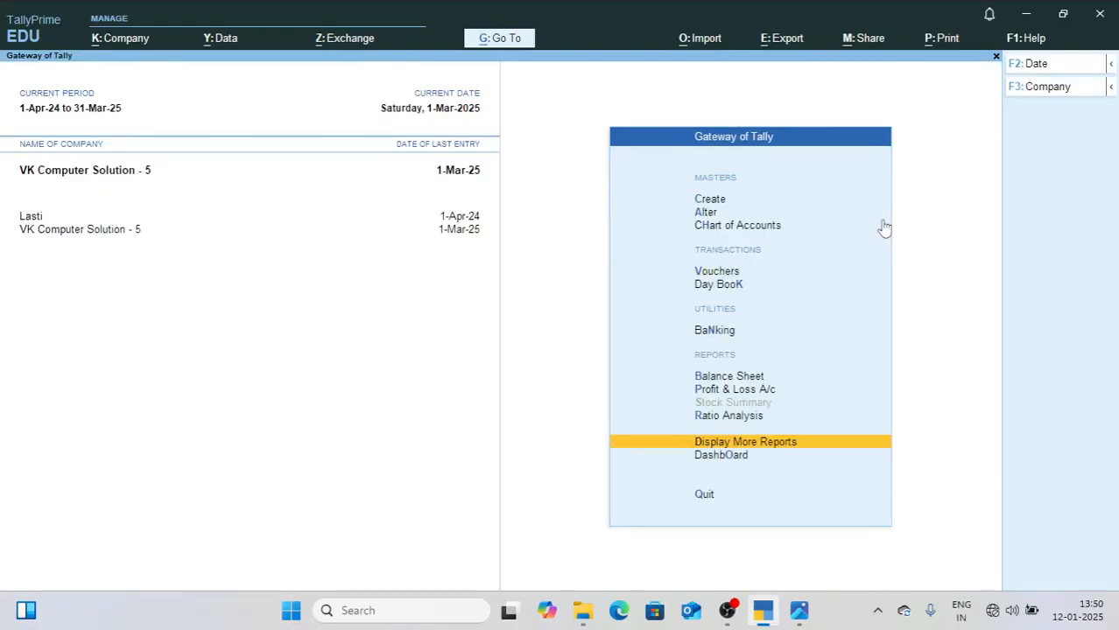
Step: Open the Balance Sheet from the Gateway of Tally
{"action": "key", "text": "Up"}
{"action": "key", "text": "Up"}
{"action": "key", "text": "Up"}
{"action": "key", "text": "Up"}
{"action": "key", "text": "Up"}
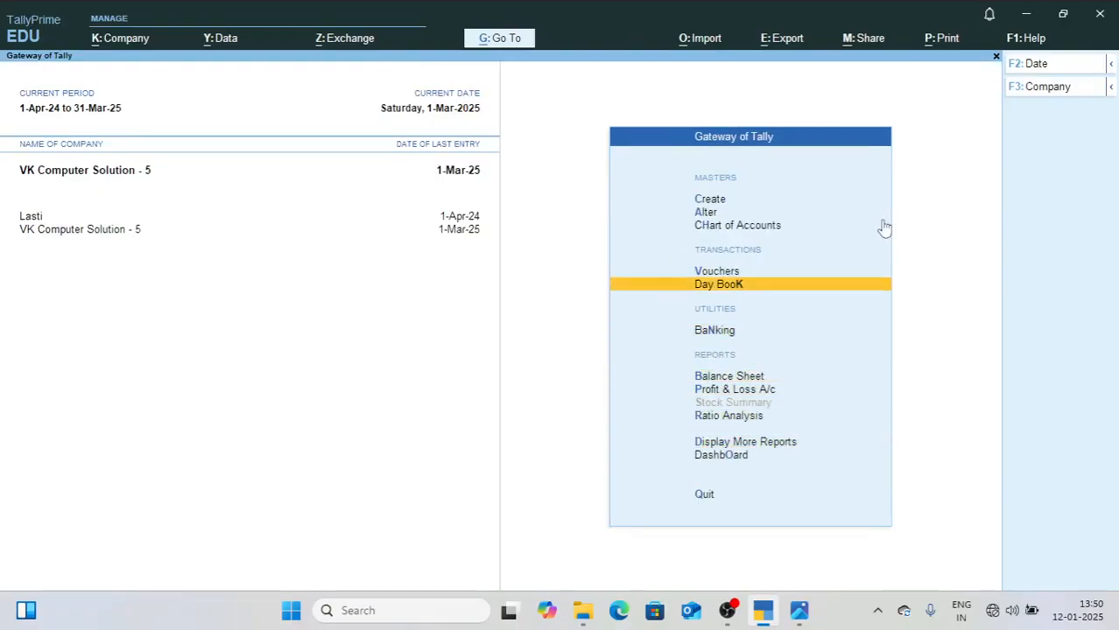
{"action": "key", "text": "Down"}
{"action": "key", "text": "Down"}
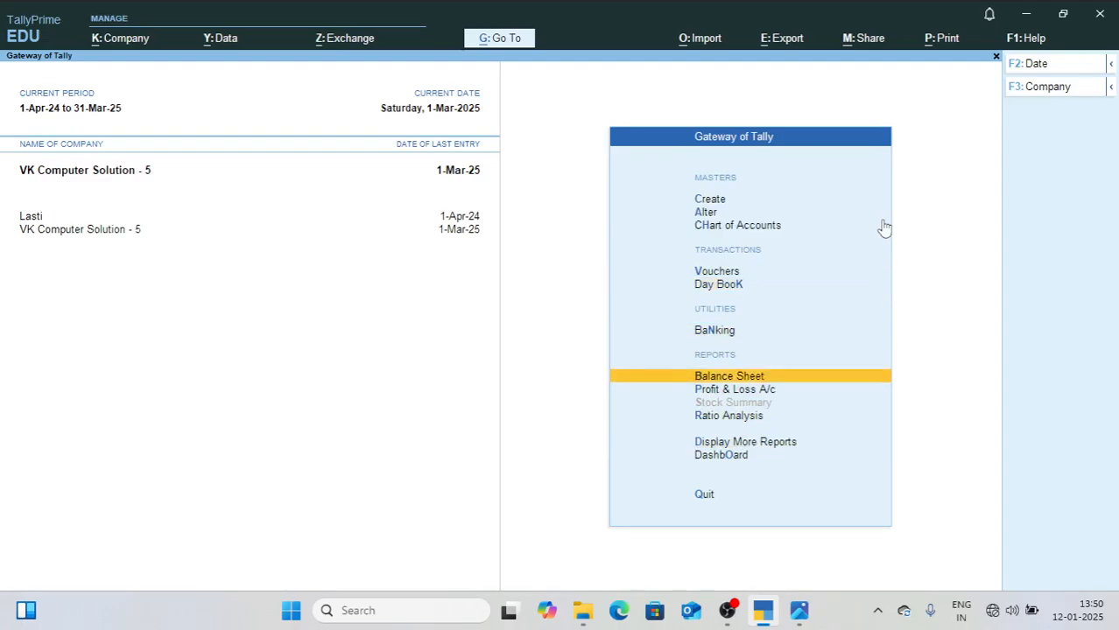
{"action": "key", "text": "Return"}
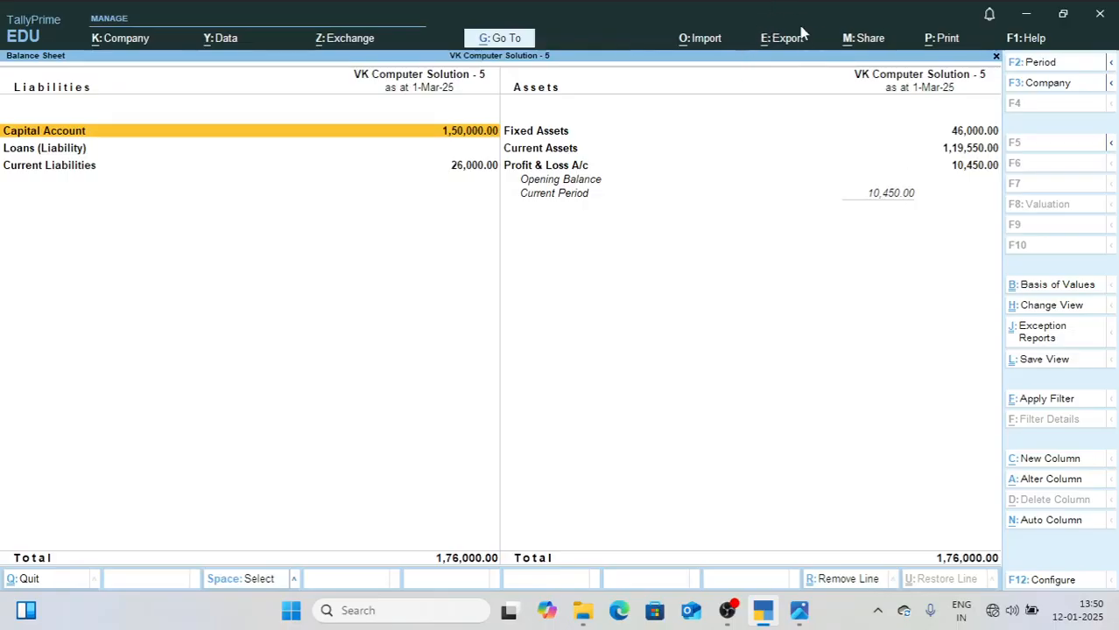
Step: Export the current Balance Sheet with the file format set to Excel (Spreadsheet), as BSheet.xlsx on the local drive
{"action": "left_click", "coordinate": [768, 47]}
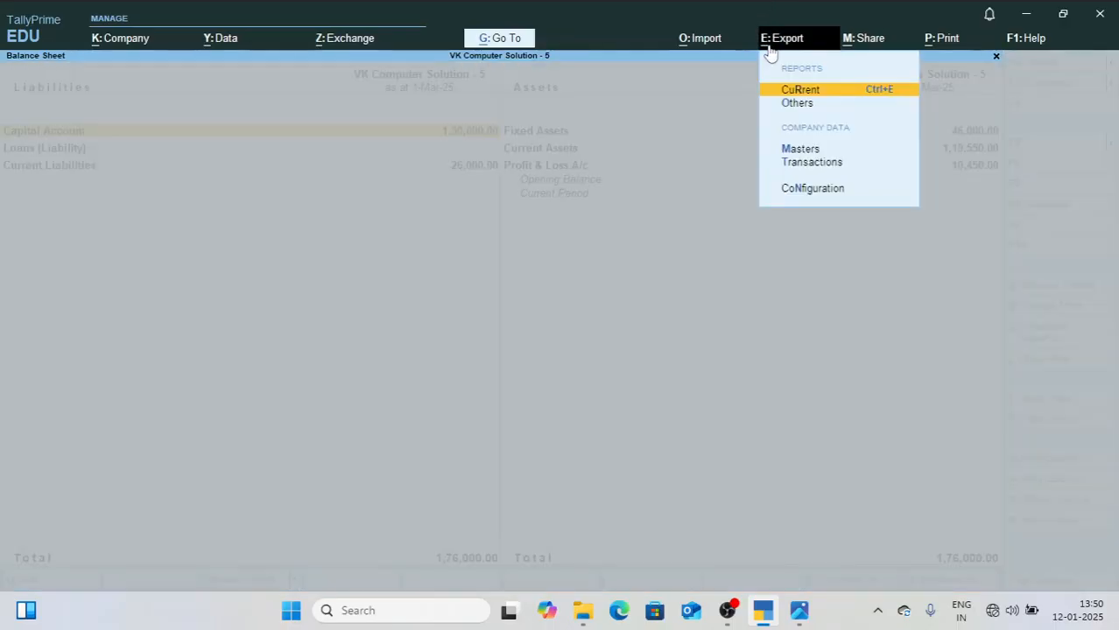
{"action": "left_click", "coordinate": [825, 93]}
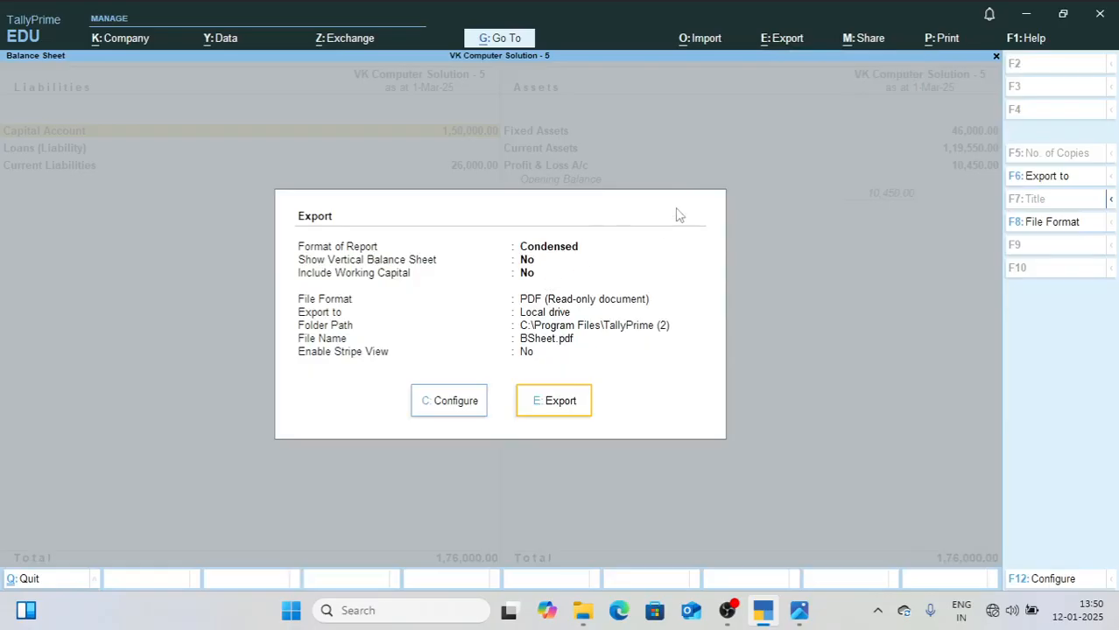
{"action": "left_click", "coordinate": [1036, 224]}
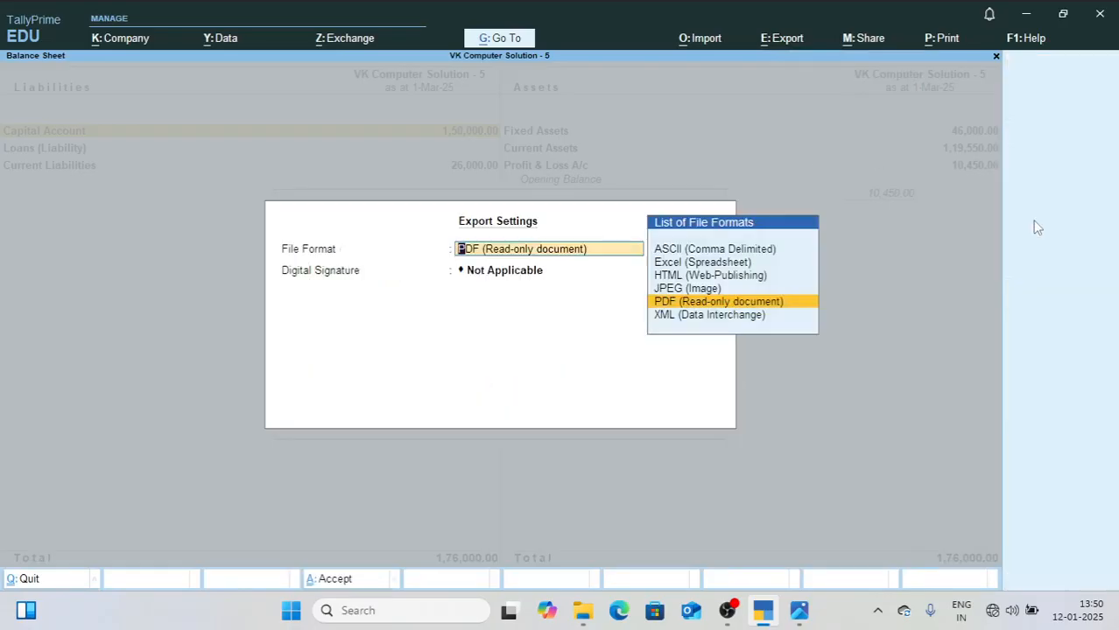
{"action": "key", "text": "Up"}
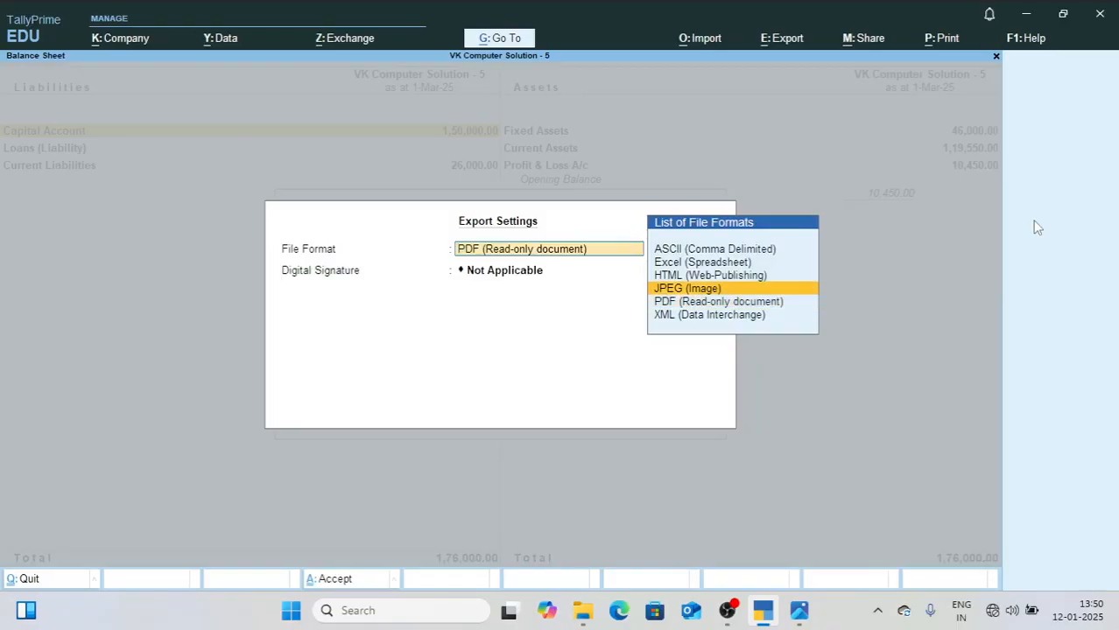
{"action": "key", "text": "Up"}
{"action": "key", "text": "Up"}
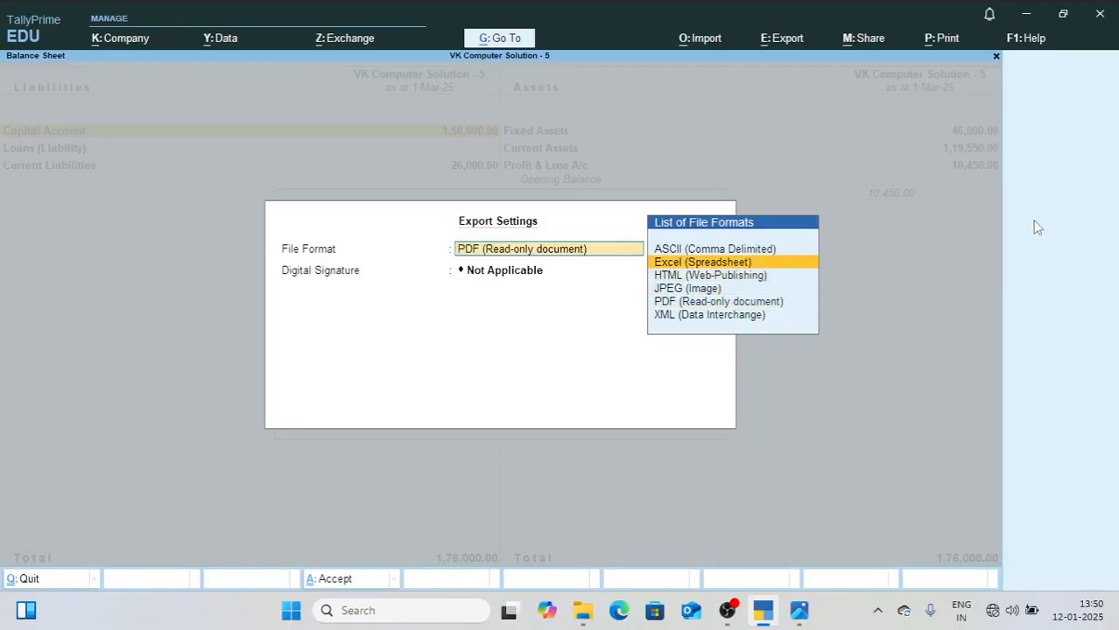
{"action": "key", "text": "Return"}
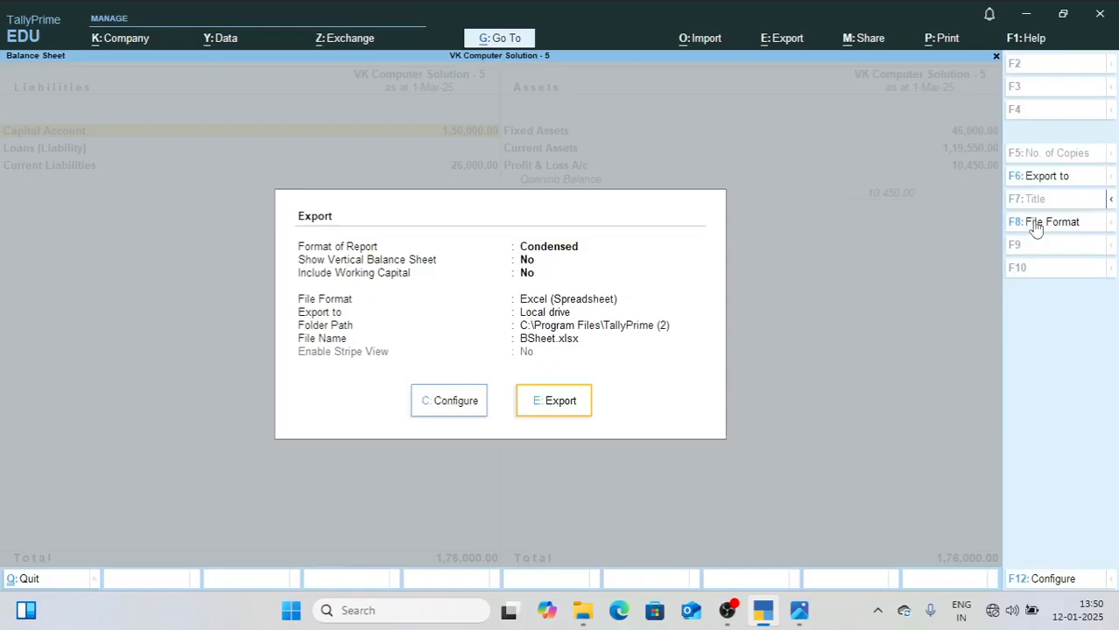
{"action": "key", "text": "Return"}
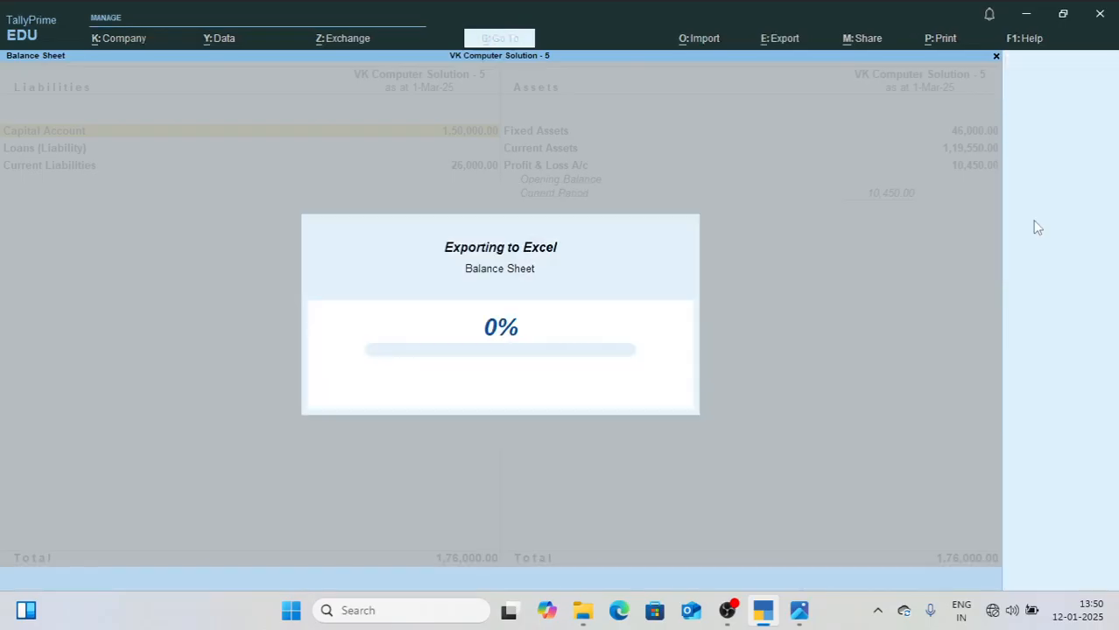